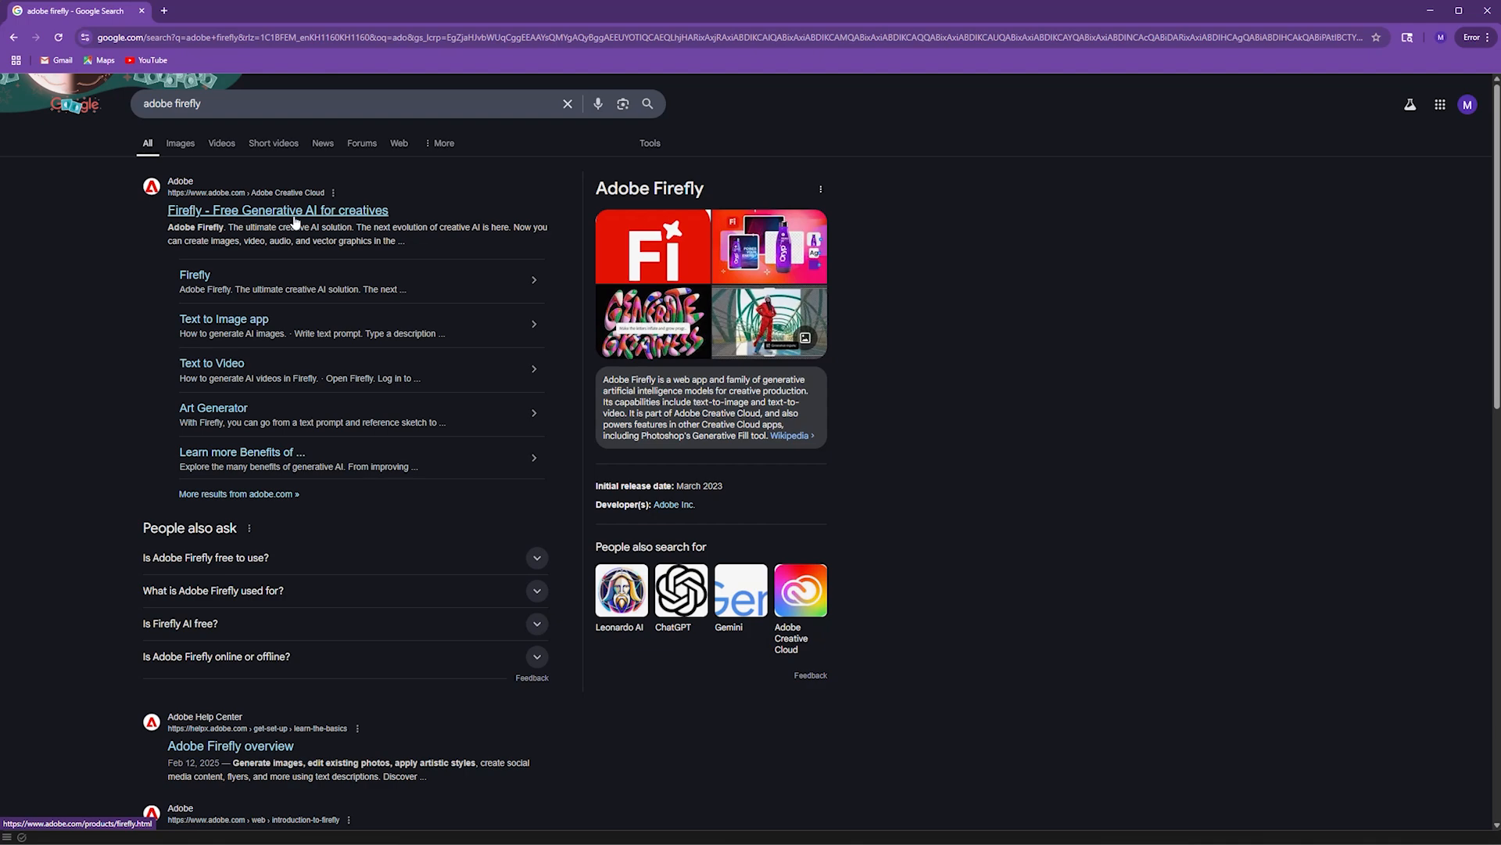
- Open the Adobe Firefly web app from the search results, dismissing the location notice on the product page
{"action": "left_click", "coordinate": [298, 220]}
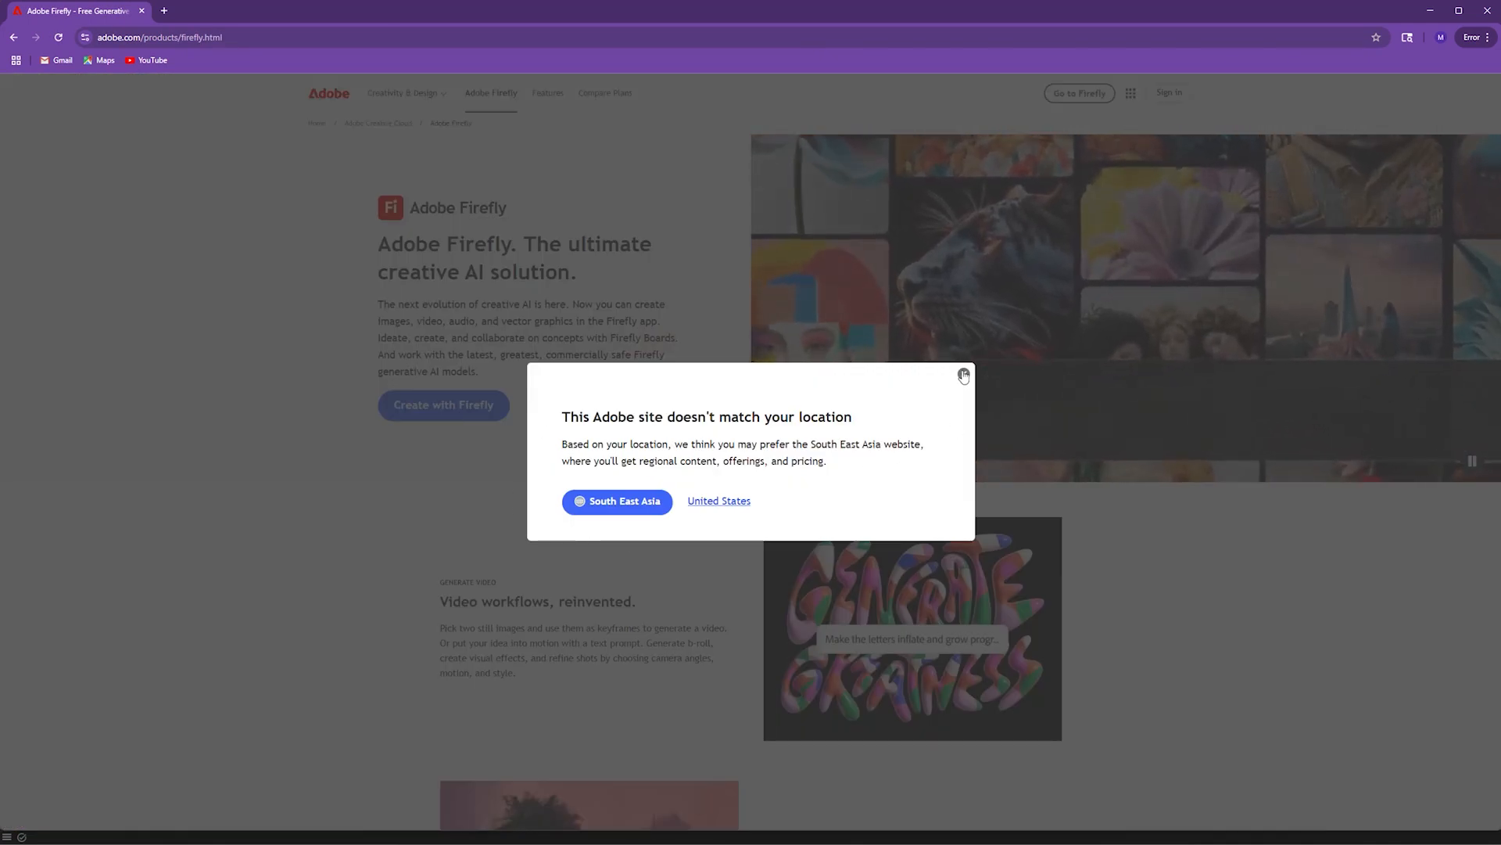
{"action": "left_click", "coordinate": [964, 375]}
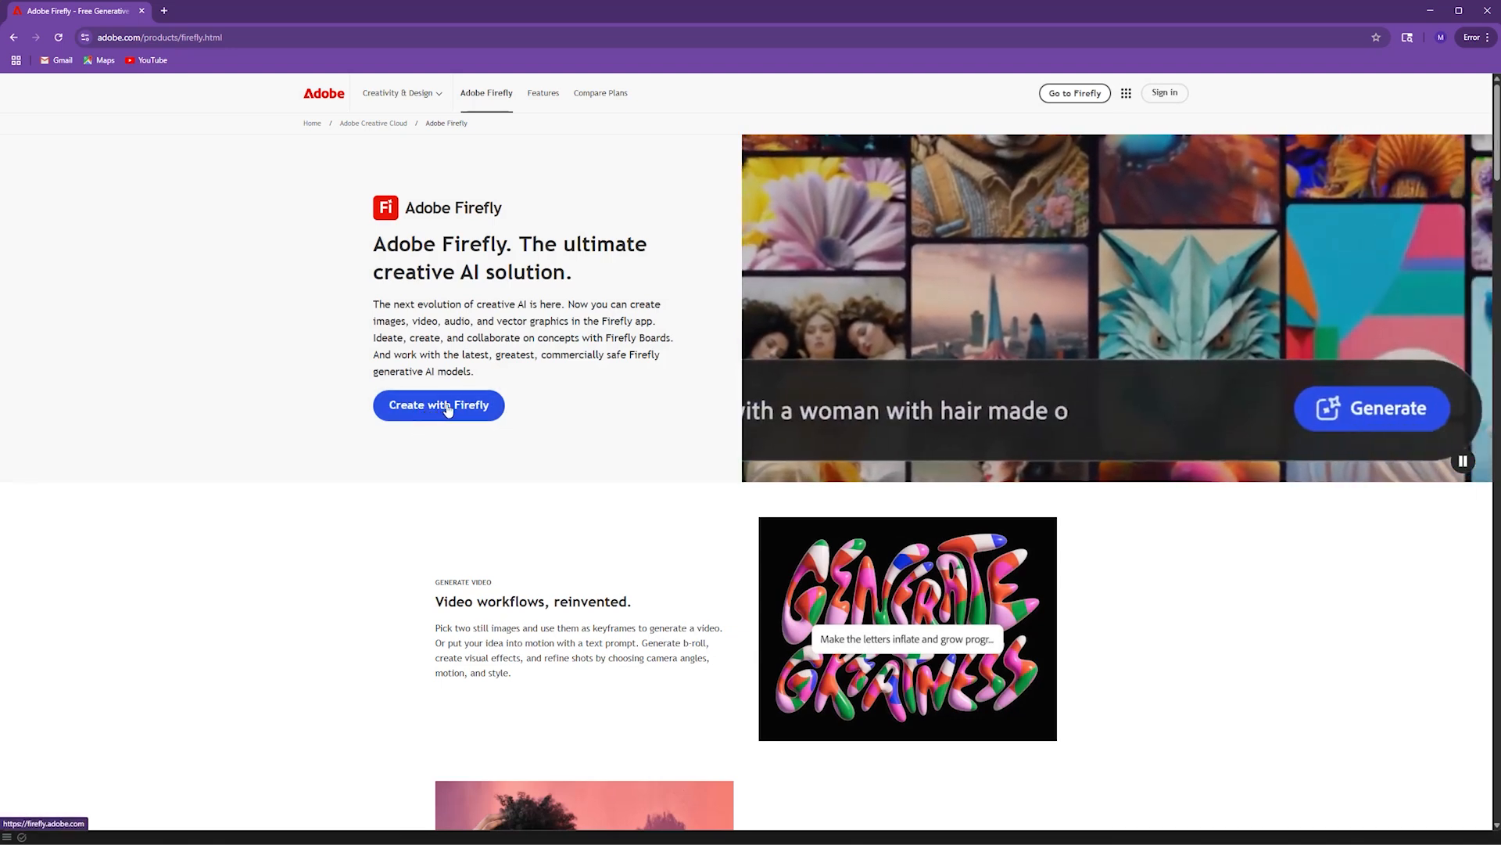
{"action": "left_click", "coordinate": [447, 407]}
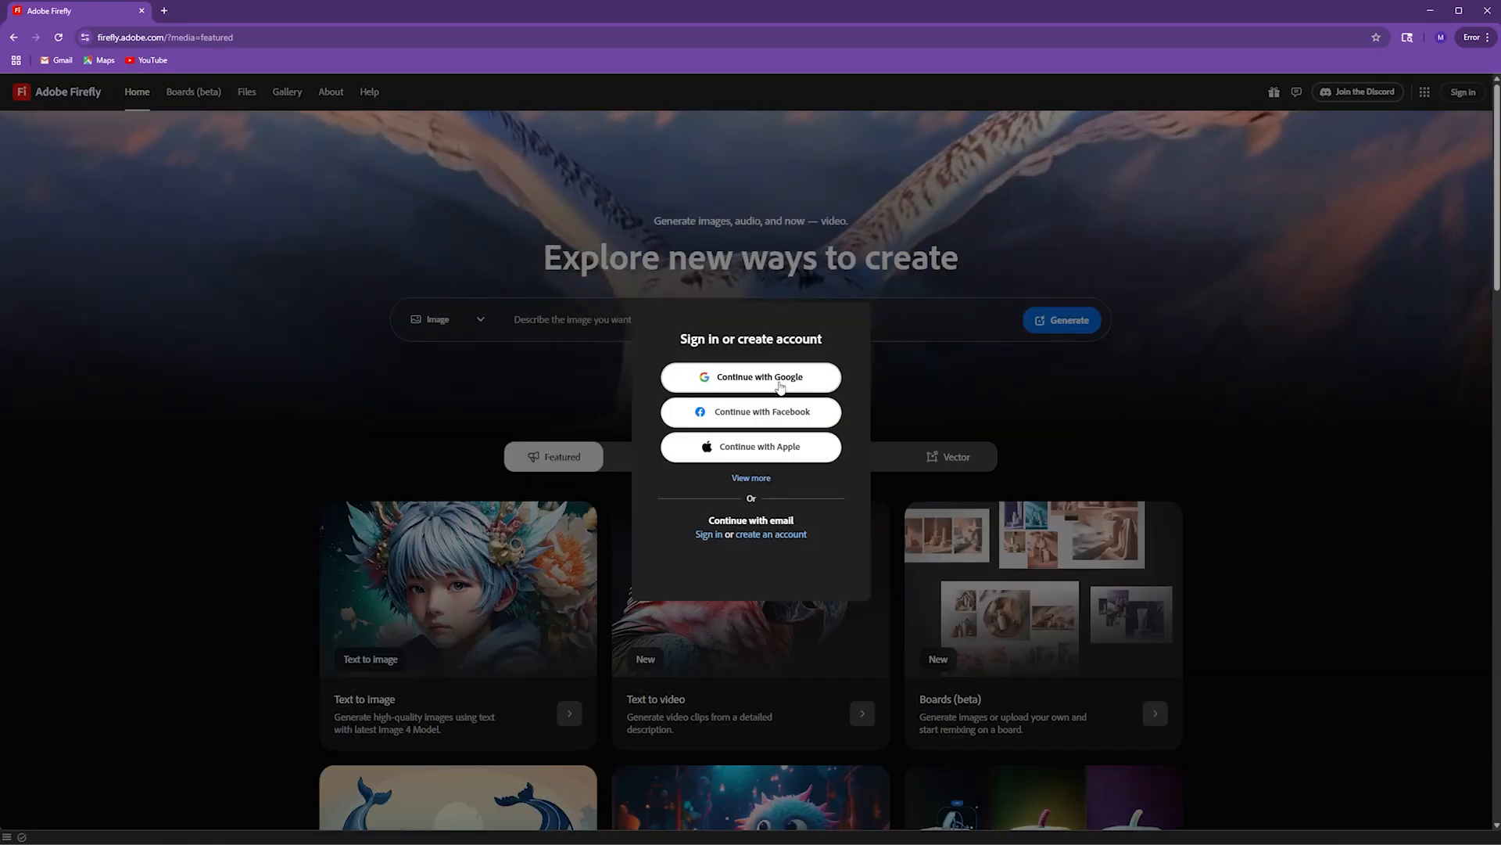
- Sign in with the Google account and start Text to image with Image Model 4
{"action": "left_click", "coordinate": [777, 381]}
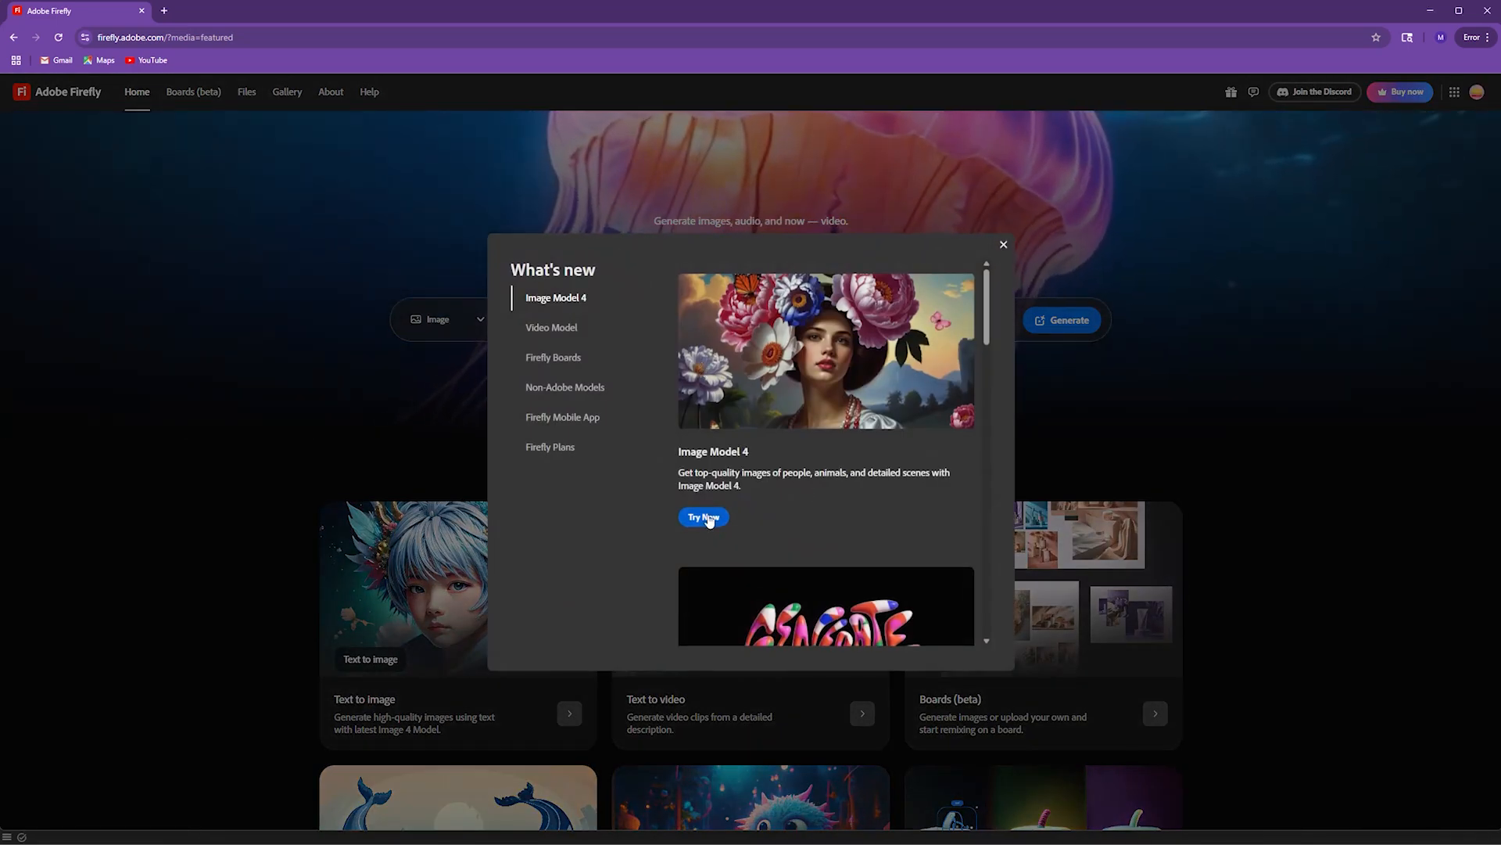
{"action": "left_click", "coordinate": [703, 516]}
{"action": "left_click", "coordinate": [883, 548]}
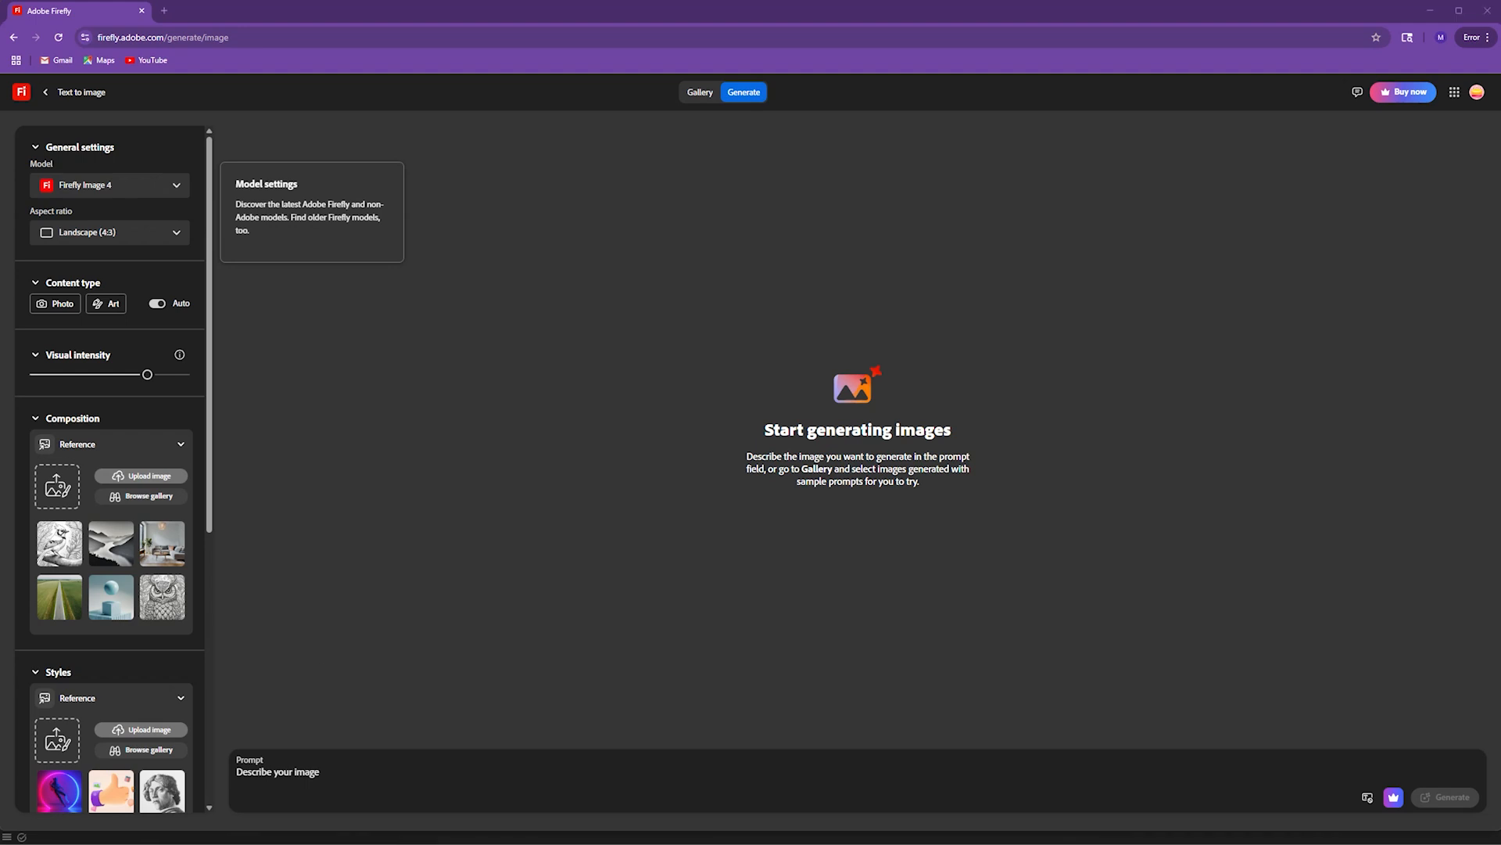
- Examine the black letter artwork in Kh_Alphabet_Edit-01.jpg and put its viewer away
{"action": "left_click_drag", "start_coordinate": [852, 227], "coordinate": [695, 129]}
{"action": "left_click_drag", "start_coordinate": [963, 717], "coordinate": [934, 667]}
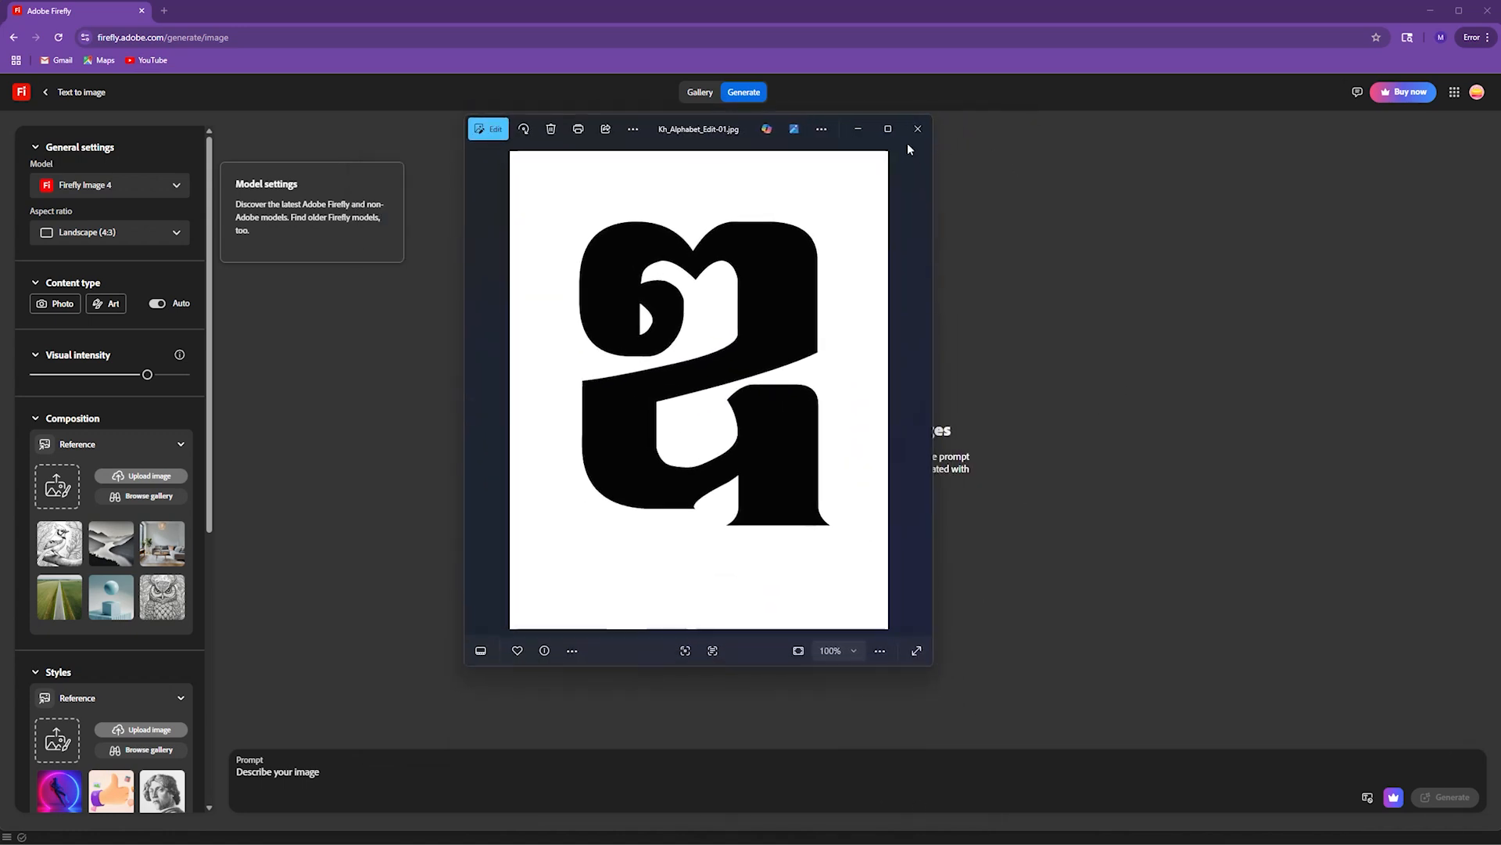
{"action": "left_click", "coordinate": [858, 128]}
- Set the aspect ratio to Portrait (3:4) and raise the visual intensity to its maximum
{"action": "left_click", "coordinate": [110, 233]}
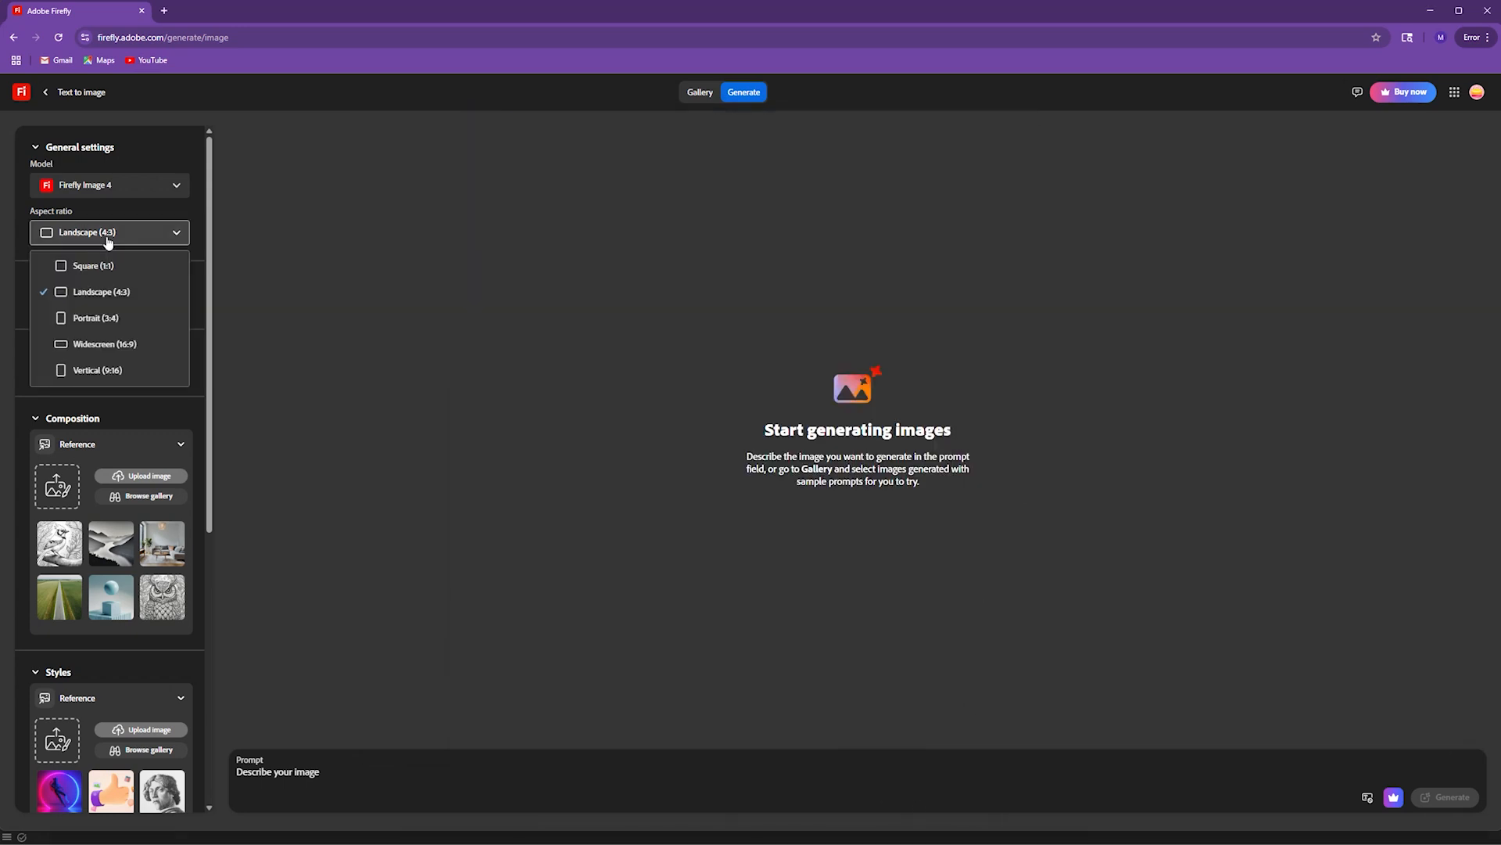
{"action": "left_click", "coordinate": [92, 318]}
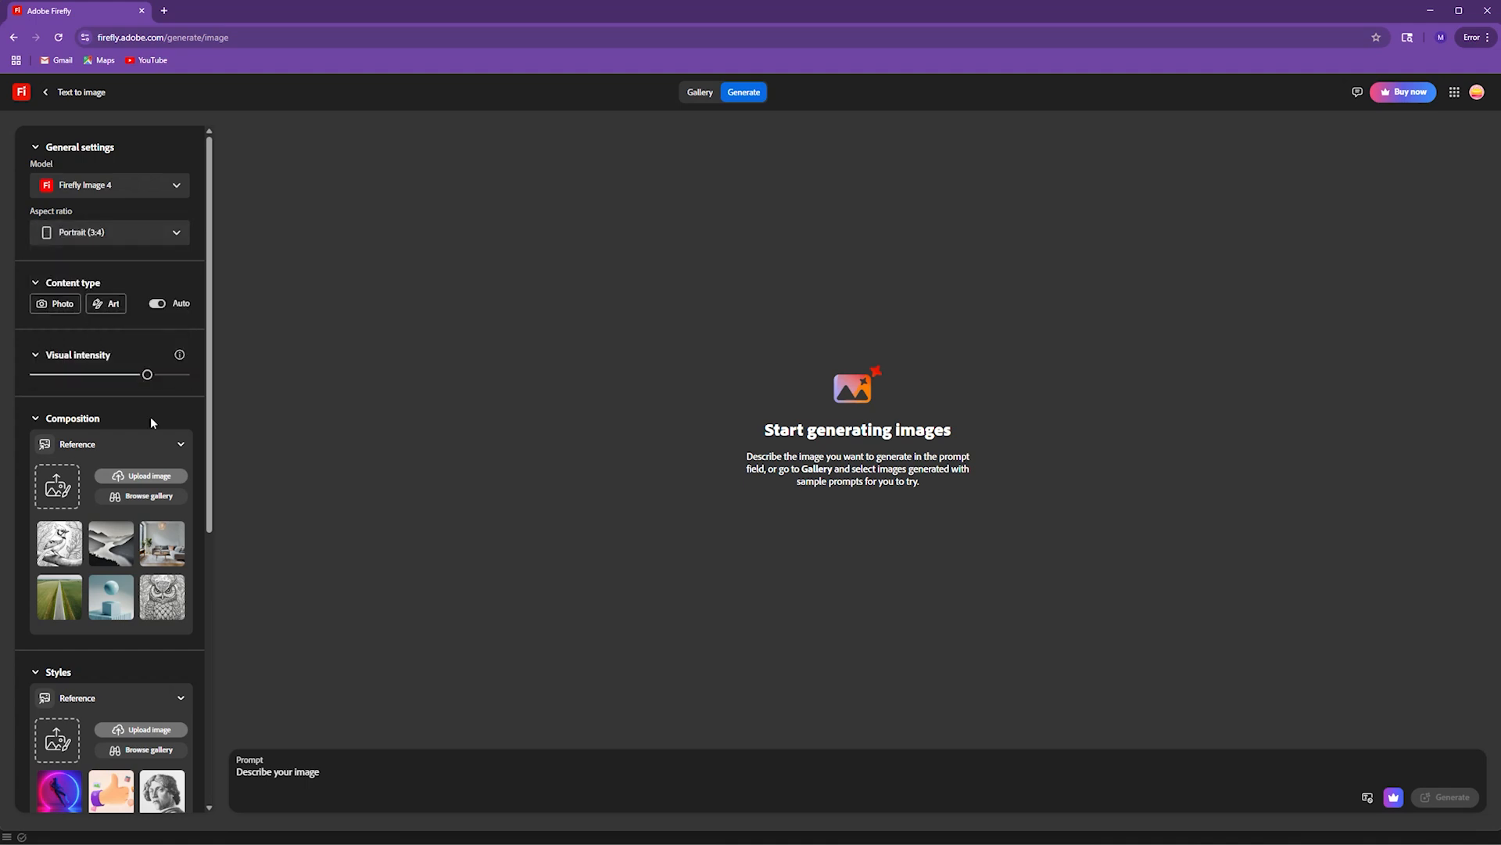
{"action": "left_click_drag", "start_coordinate": [152, 376], "coordinate": [214, 381]}
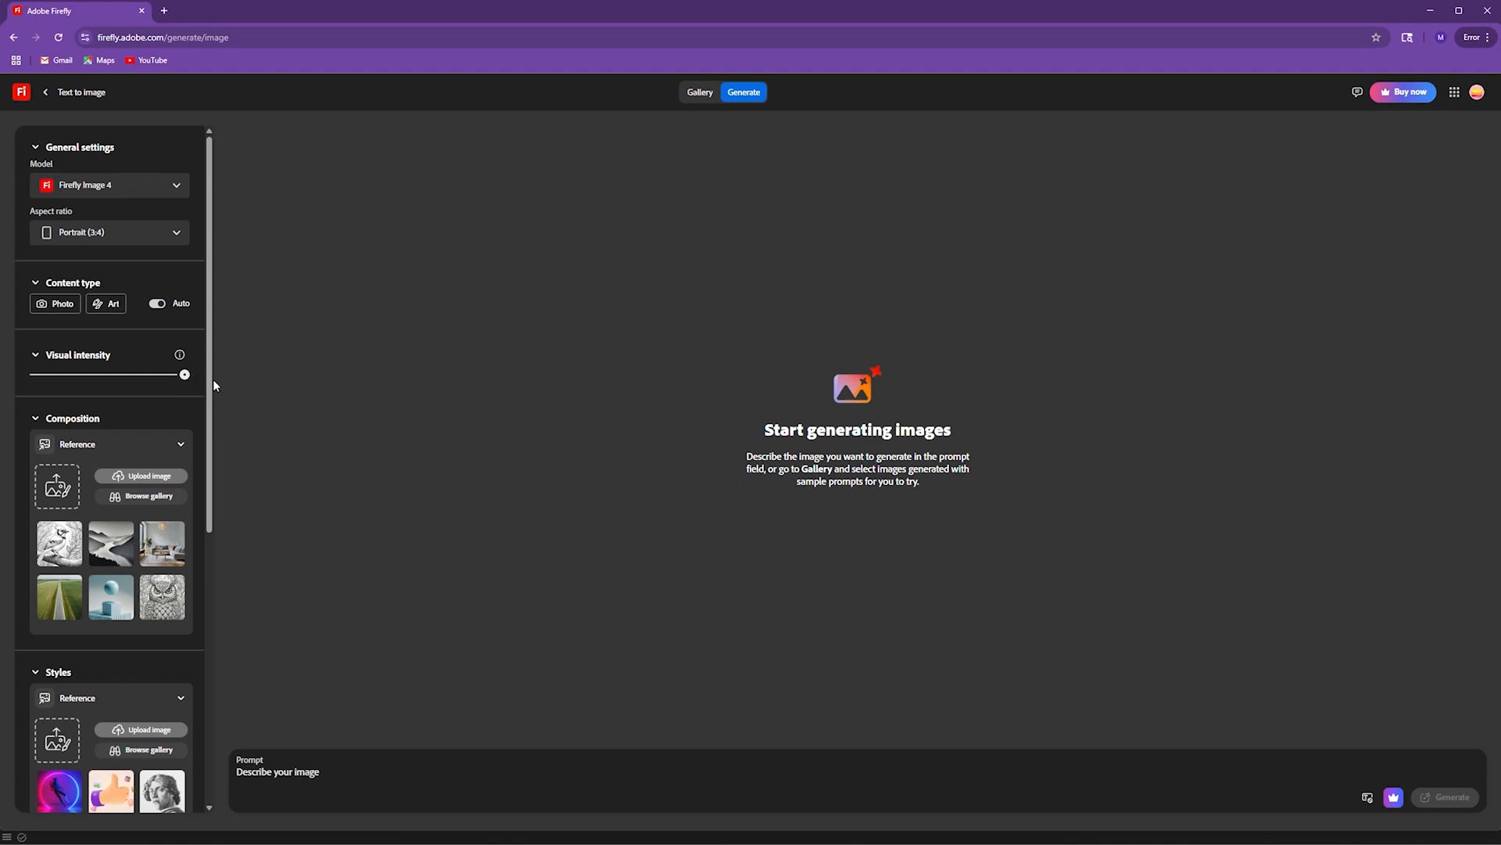
- Upload the black letter image as the composition reference and set its strength to the maximum
{"action": "left_click", "coordinate": [58, 486]}
{"action": "double_click", "coordinate": [507, 200]}
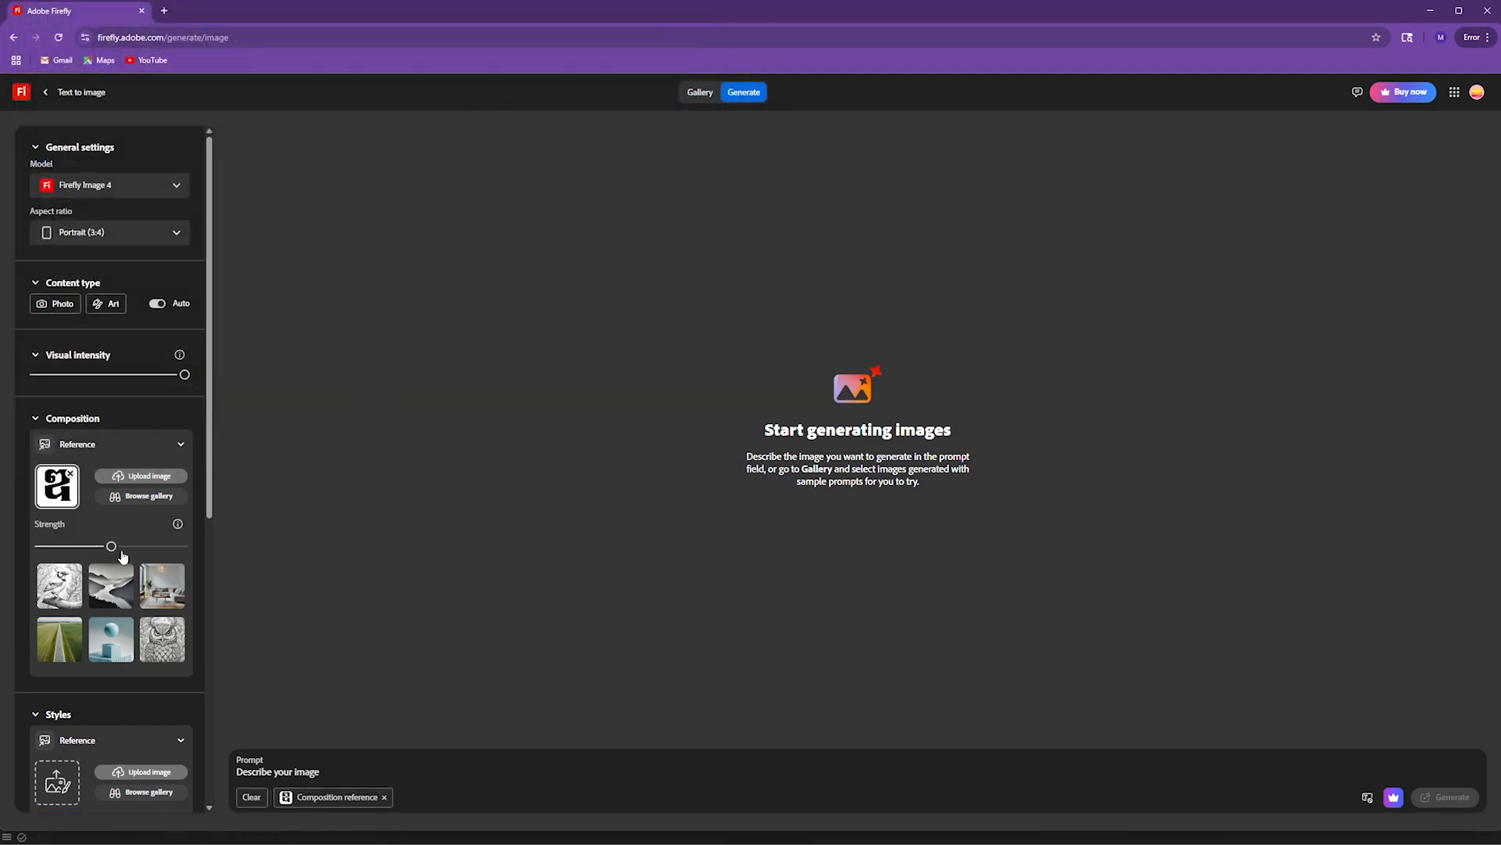
{"action": "left_click_drag", "start_coordinate": [111, 546], "coordinate": [270, 566]}
- Upload image 02 as the style reference and set the style strength to the maximum
{"action": "left_click_drag", "start_coordinate": [206, 495], "coordinate": [209, 612]}
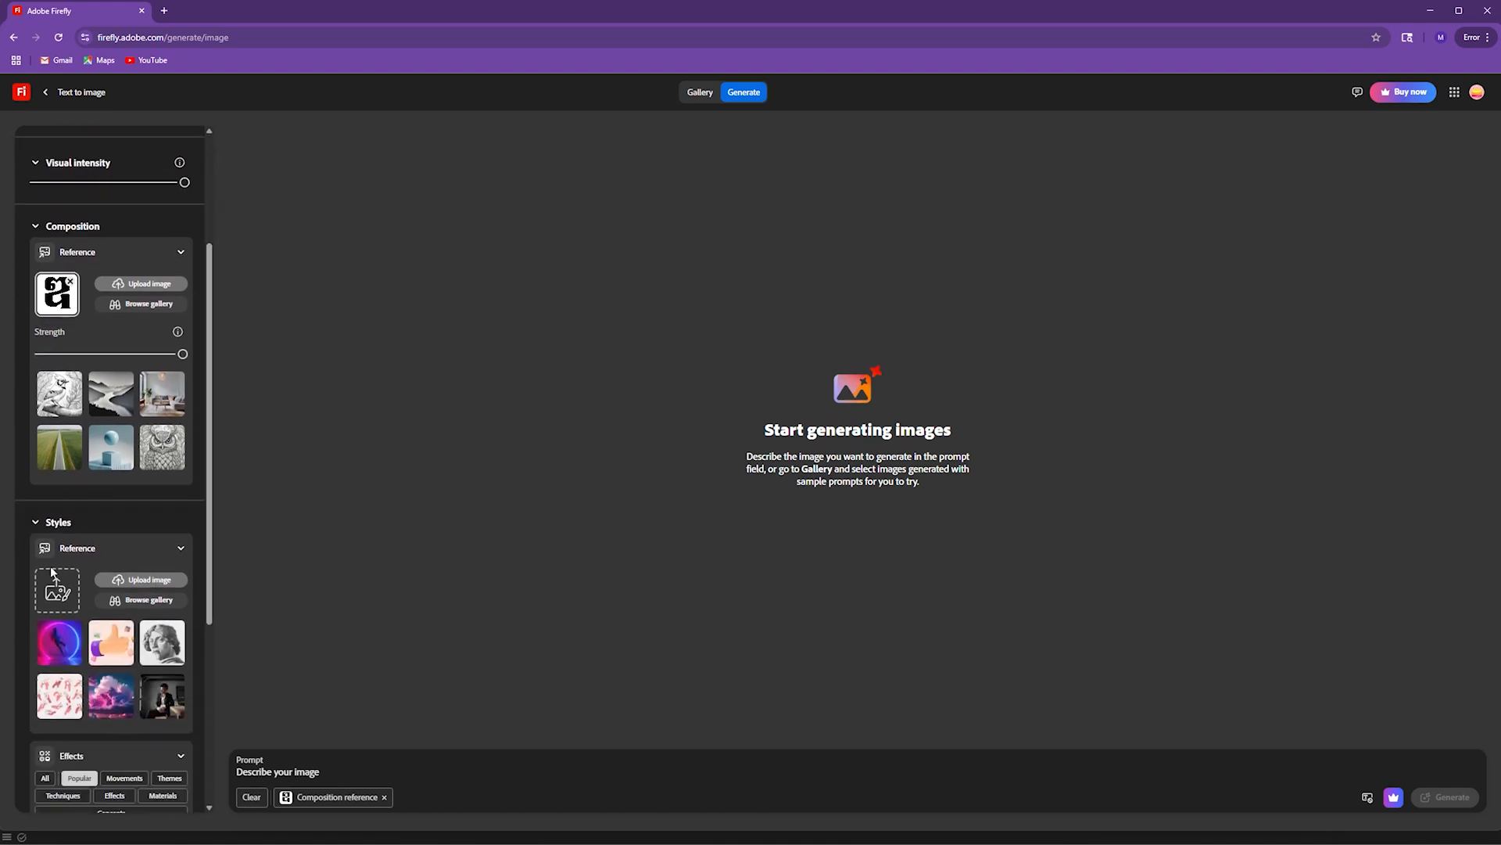
{"action": "left_click", "coordinate": [61, 593]}
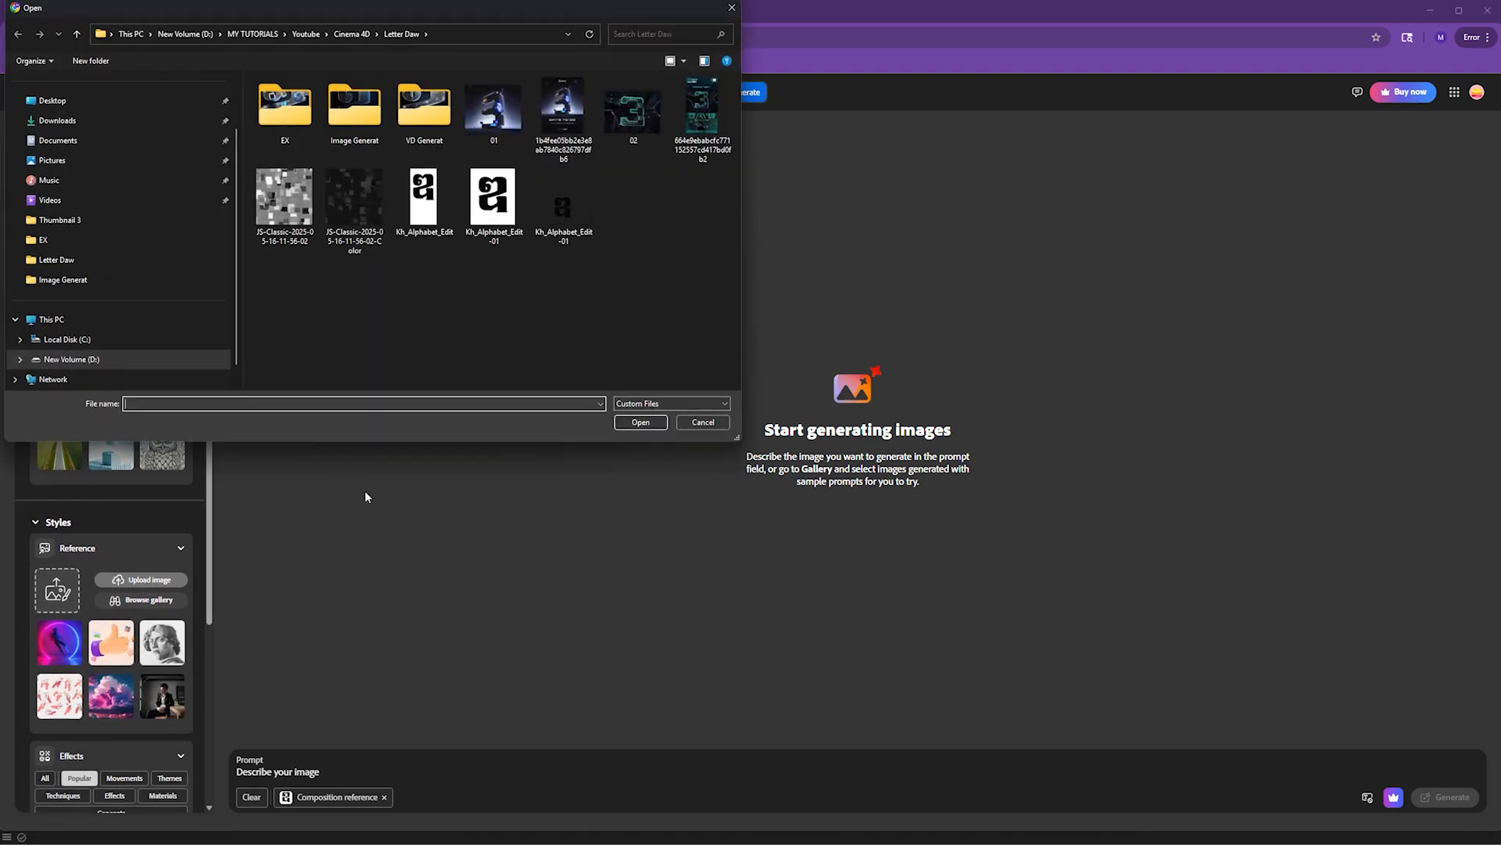
{"action": "left_click", "coordinate": [649, 114]}
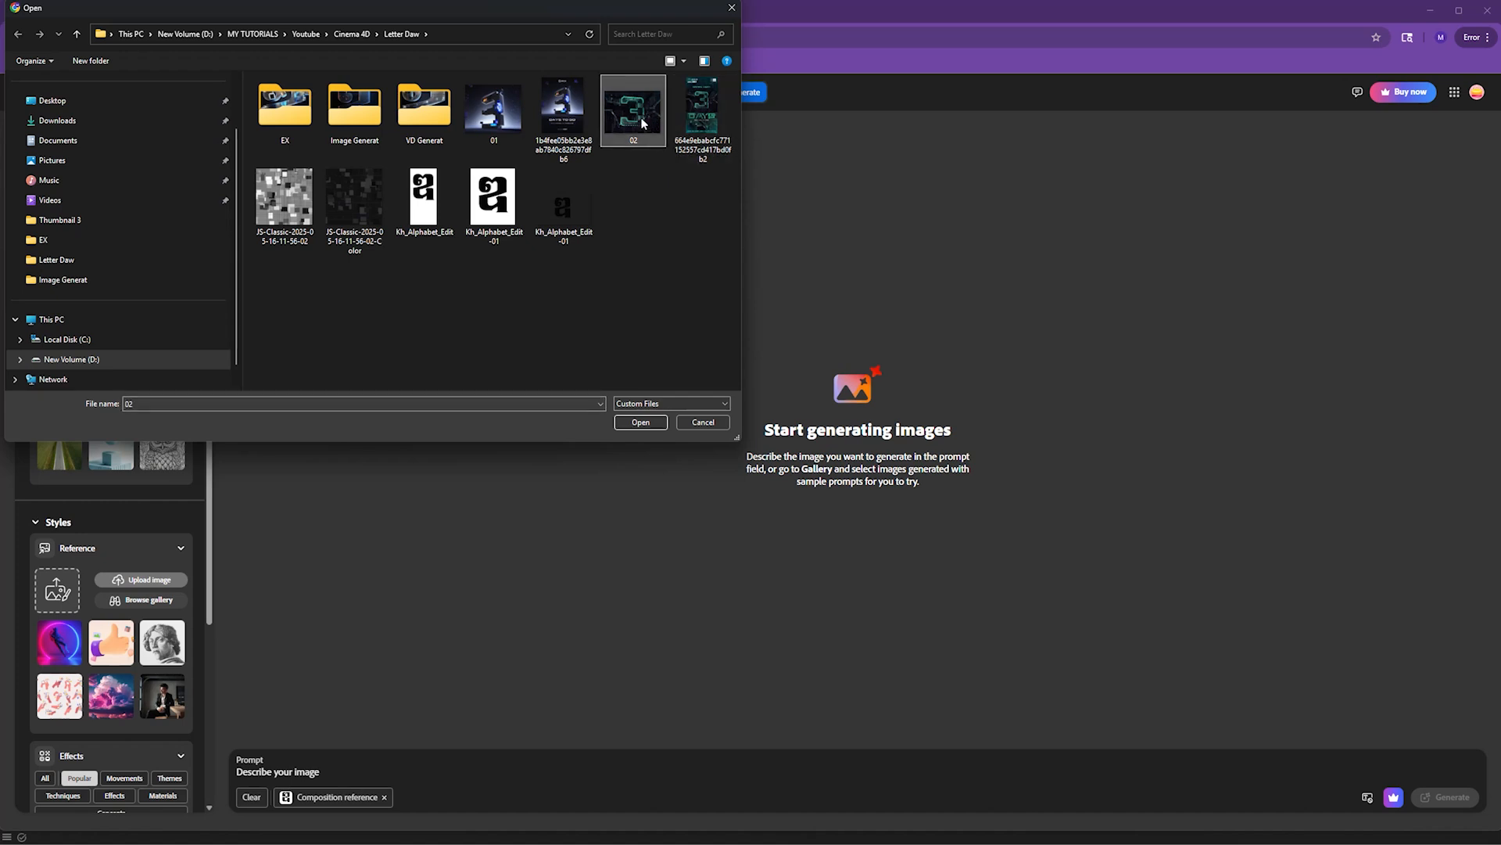
{"action": "double_click", "coordinate": [649, 114]}
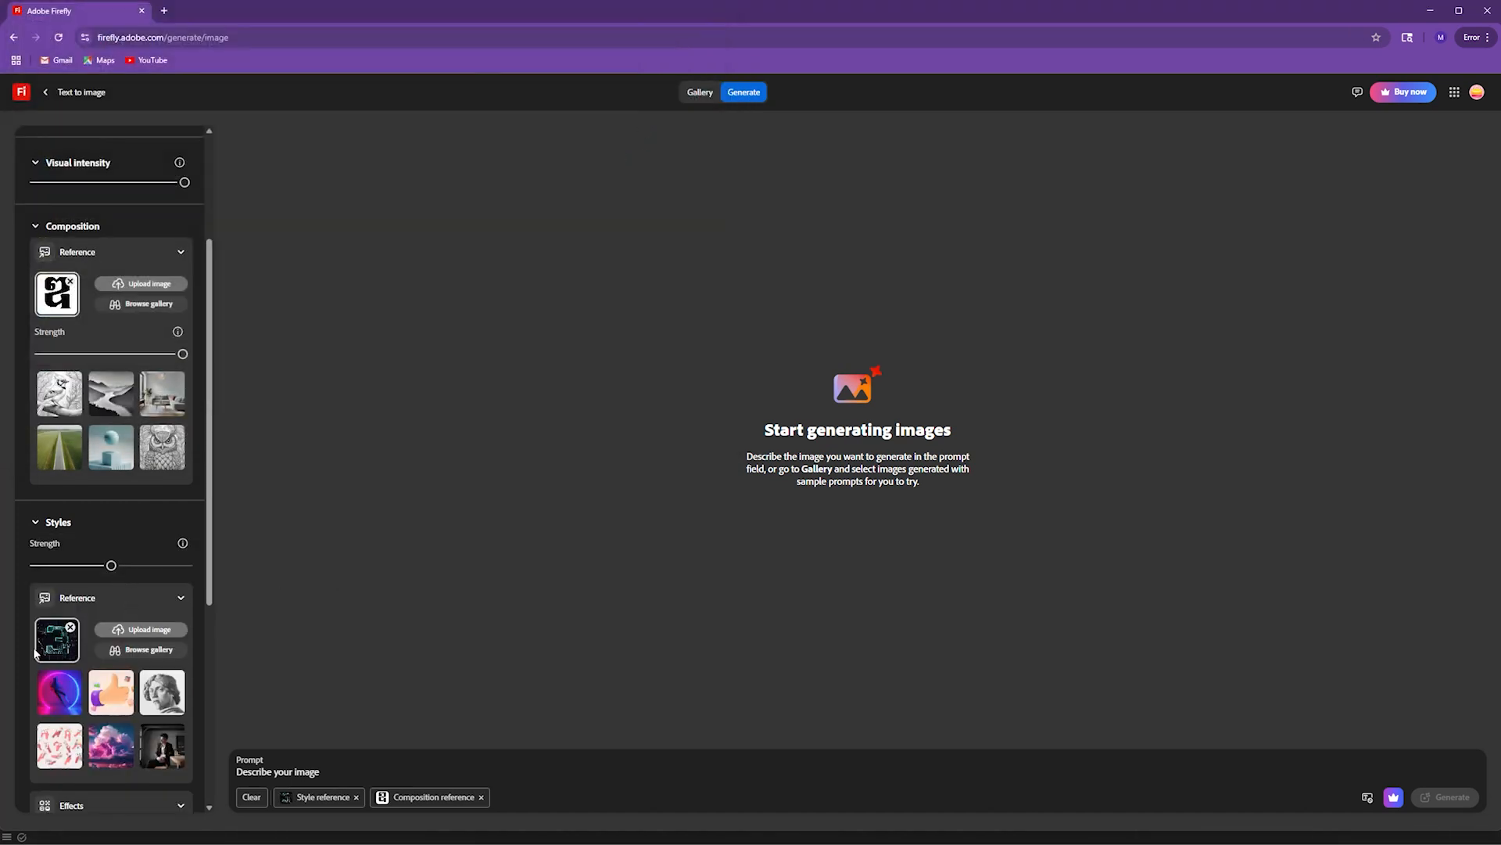
{"action": "left_click_drag", "start_coordinate": [111, 566], "coordinate": [209, 794]}
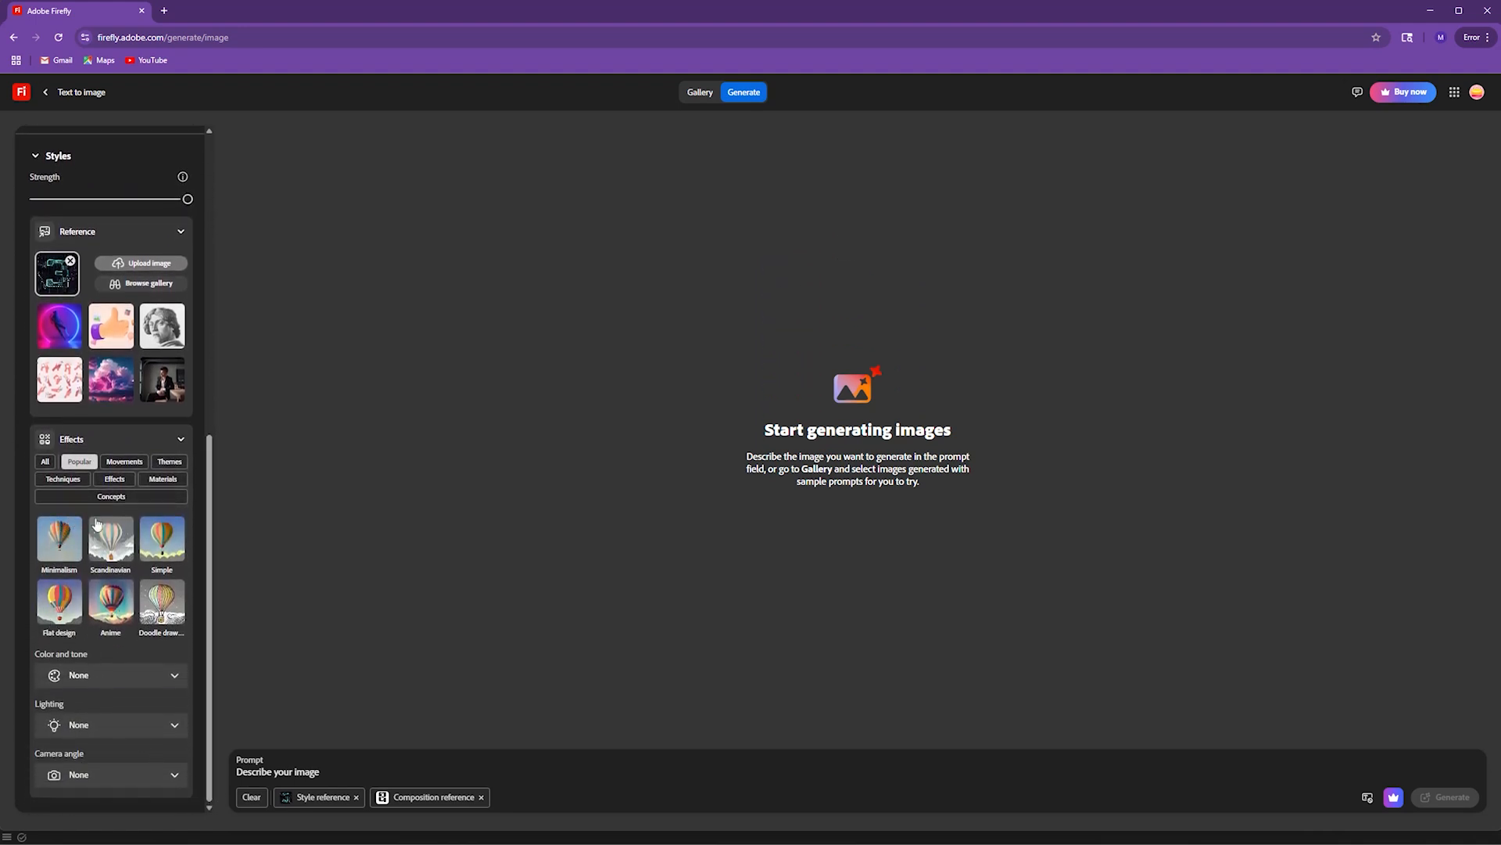
- Add the Hyper realistic effect and set the lighting to Studio light
{"action": "left_click", "coordinate": [45, 467]}
{"action": "left_click_drag", "start_coordinate": [211, 338], "coordinate": [209, 489]}
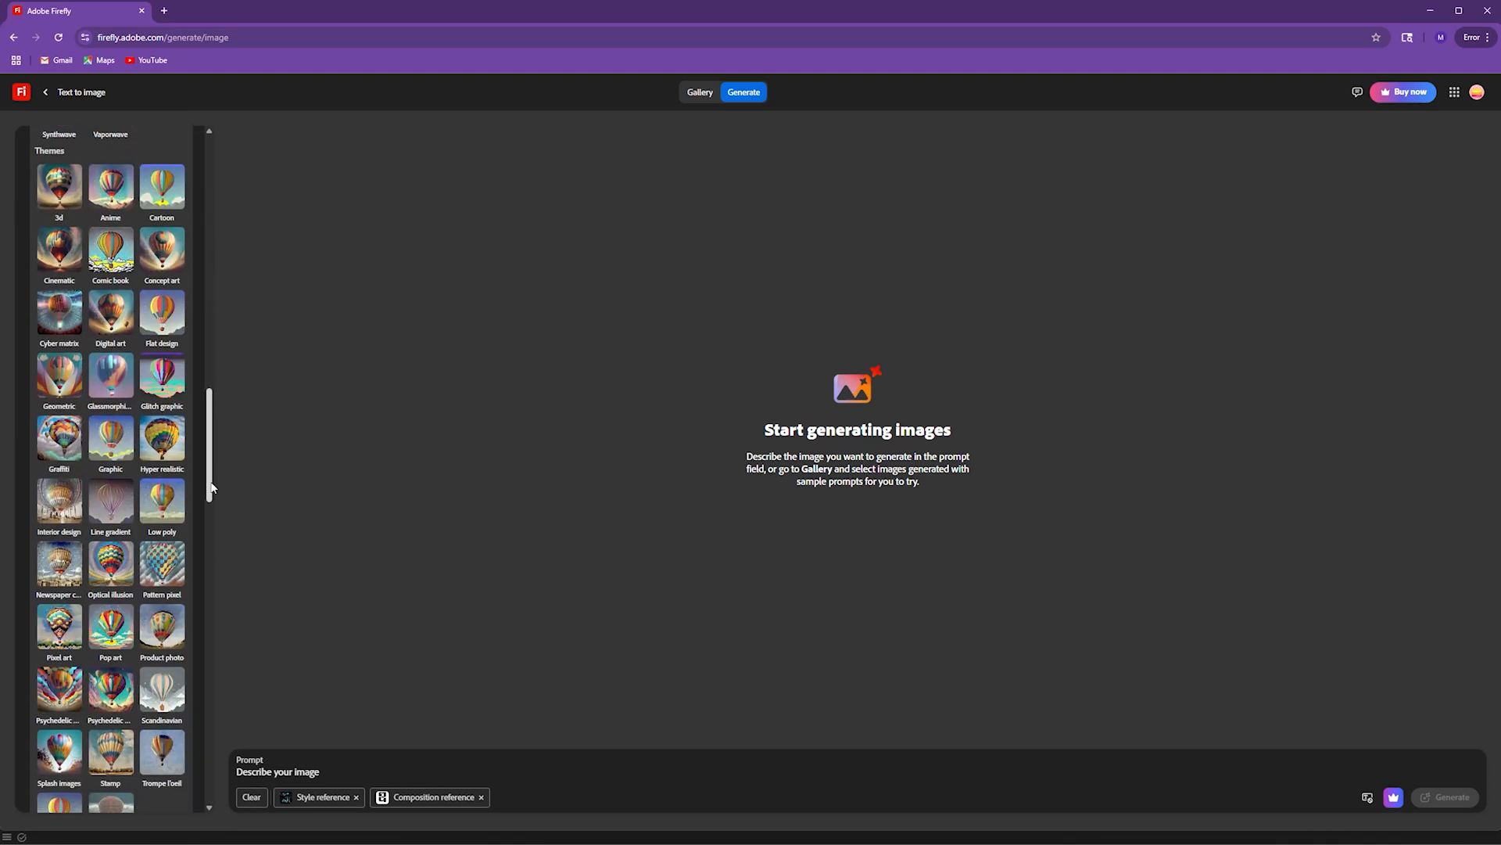
{"action": "left_click", "coordinate": [164, 446]}
{"action": "left_click_drag", "start_coordinate": [210, 497], "coordinate": [224, 772]}
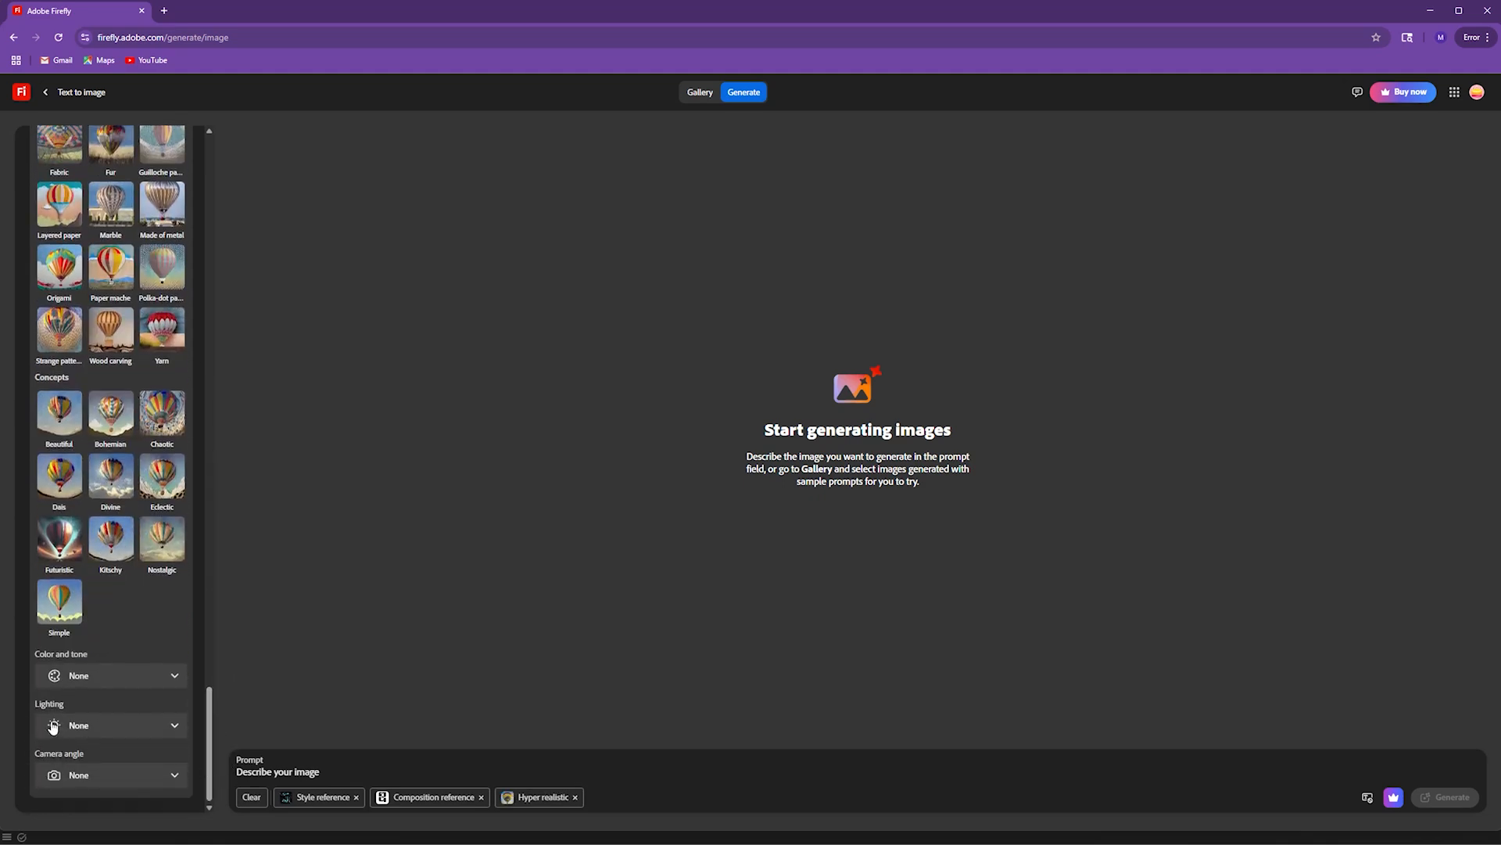
{"action": "left_click", "coordinate": [110, 725]}
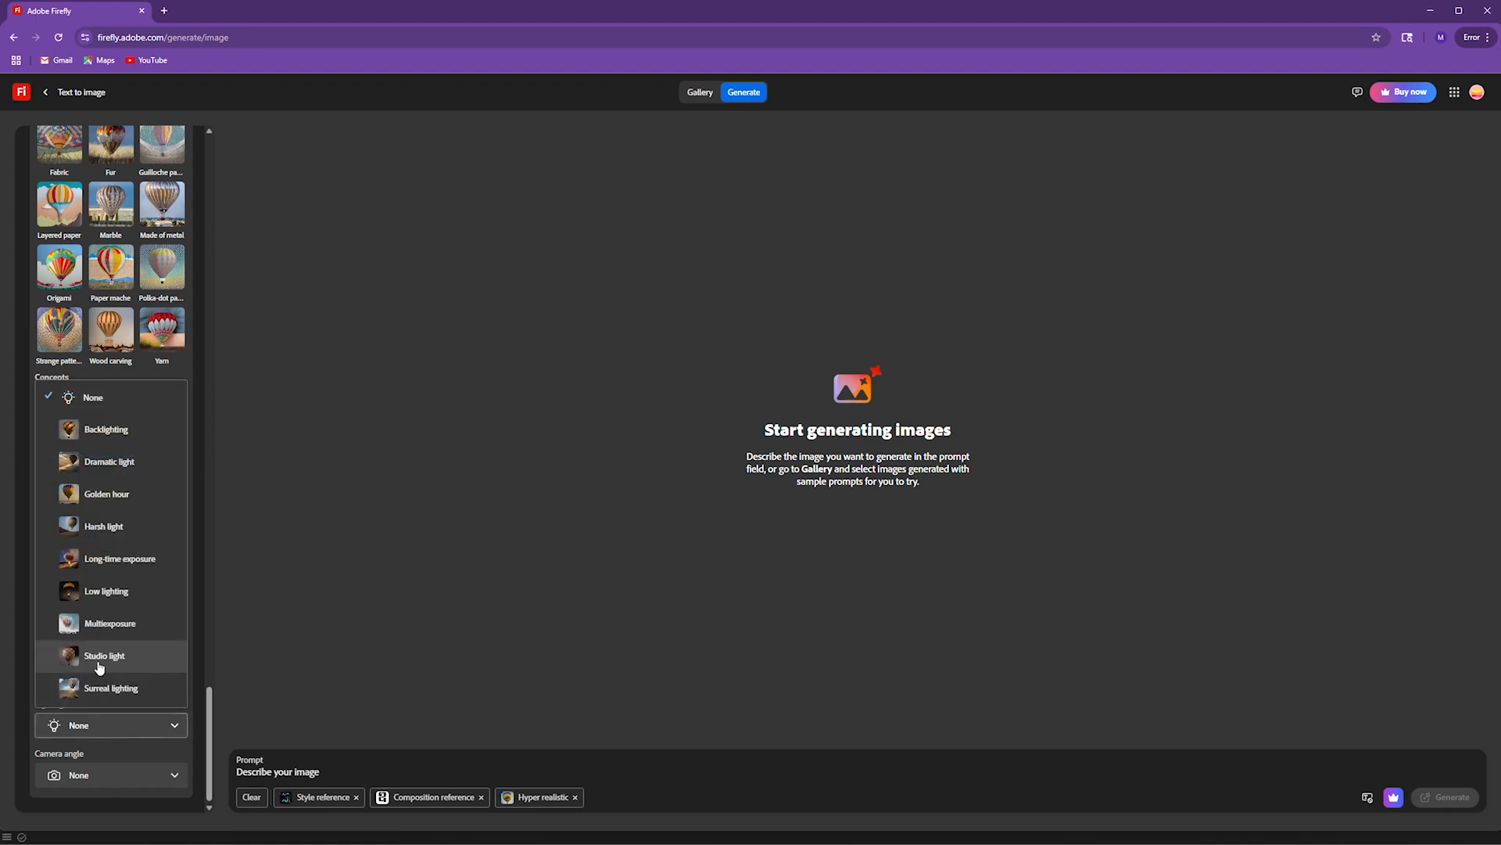
{"action": "left_click", "coordinate": [102, 660]}
- Generate images from the prompt "3D style, Sci-fi, Modern, on black background."
{"action": "left_click", "coordinate": [346, 770]}
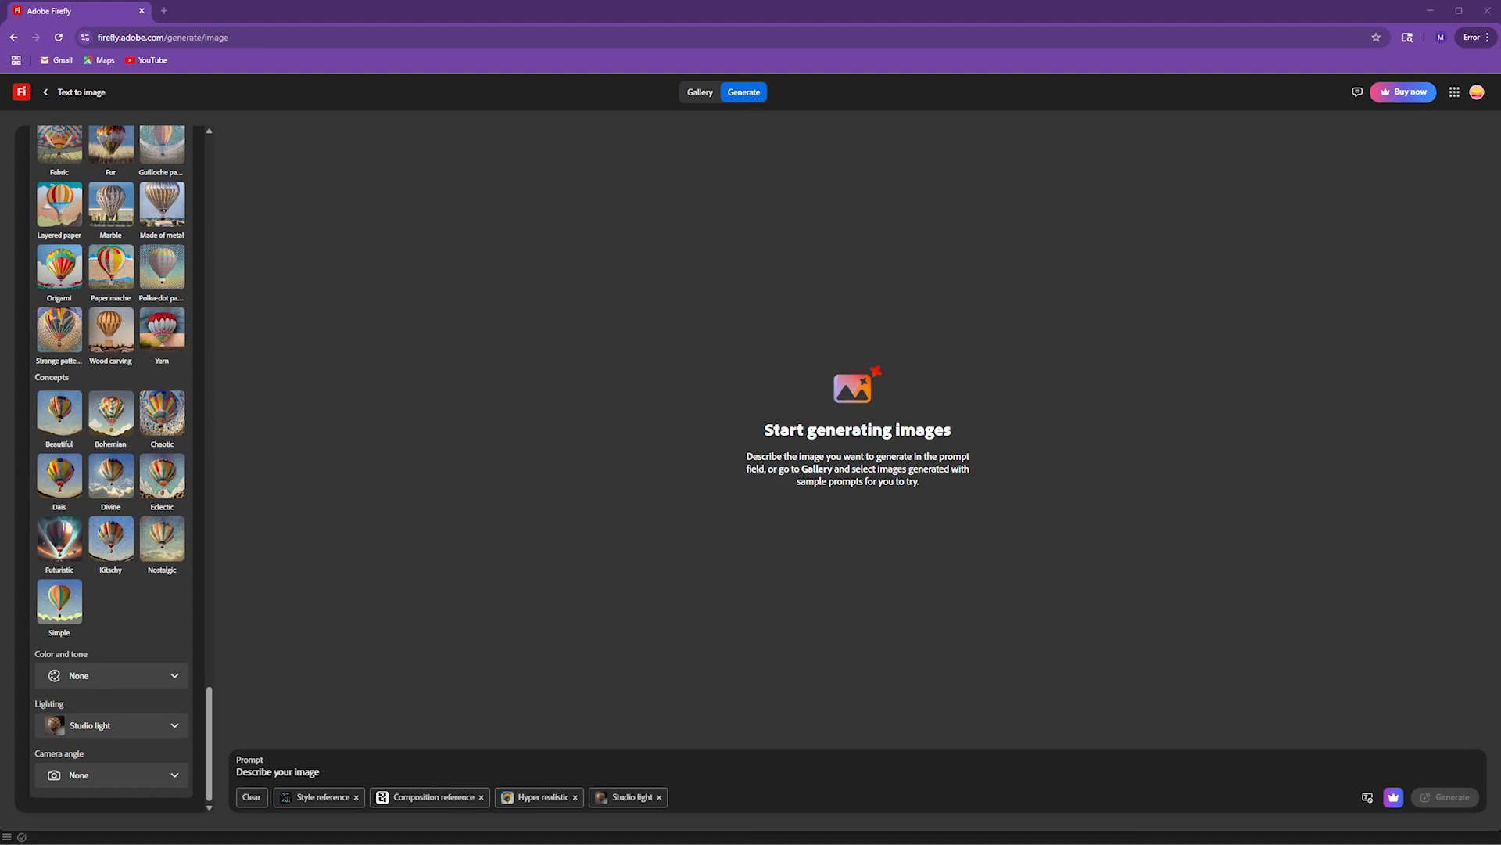
{"action": "left_click", "coordinate": [329, 771]}
{"action": "type", "text": "3D style, Sci-fi,Modern, on black background"}
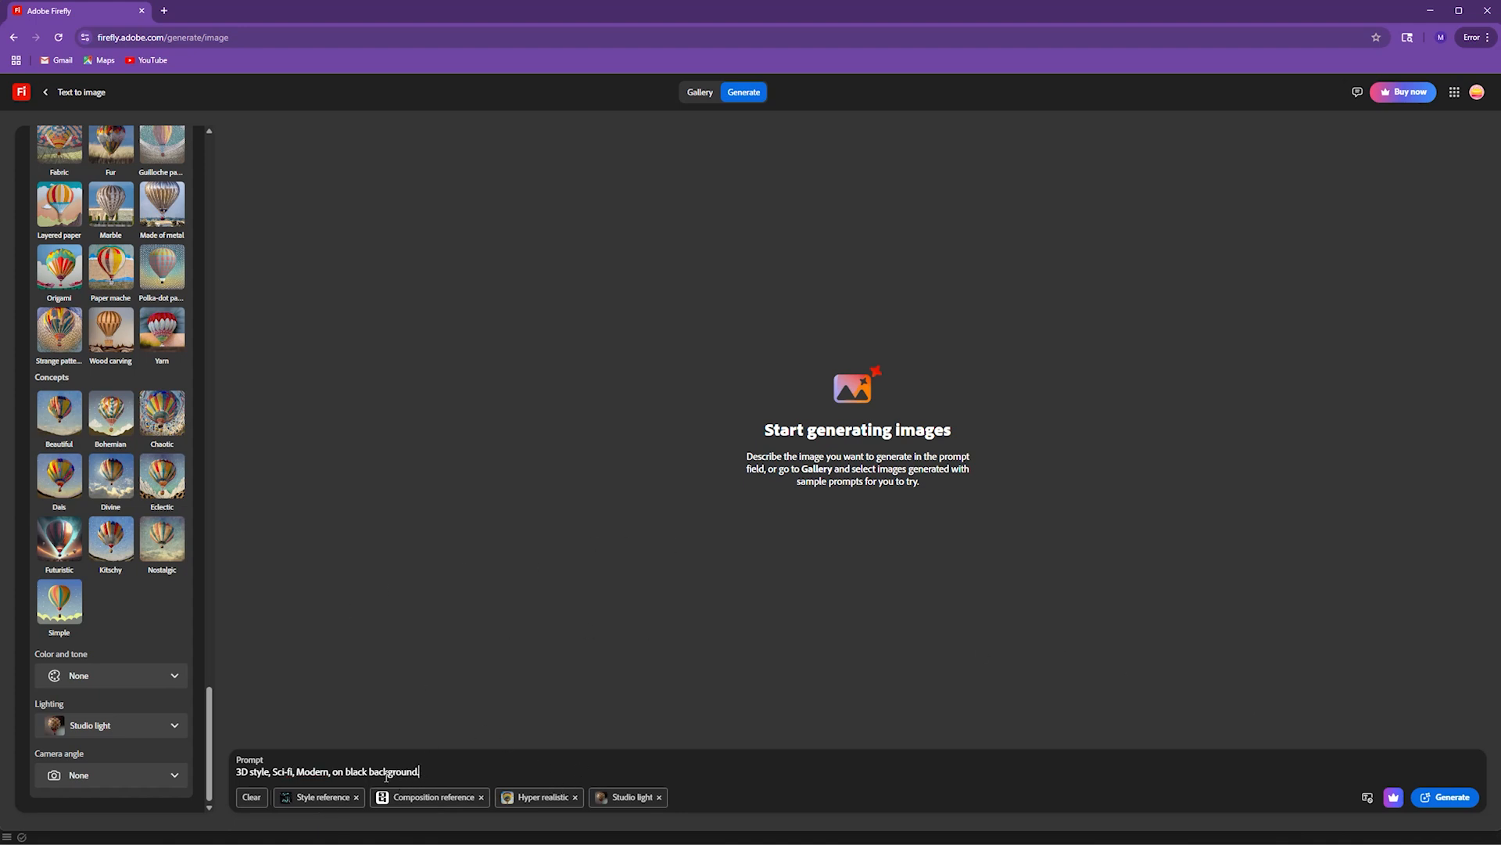
{"action": "left_click_drag", "start_coordinate": [207, 721], "coordinate": [173, 774]}
{"action": "left_click", "coordinate": [1454, 800]}
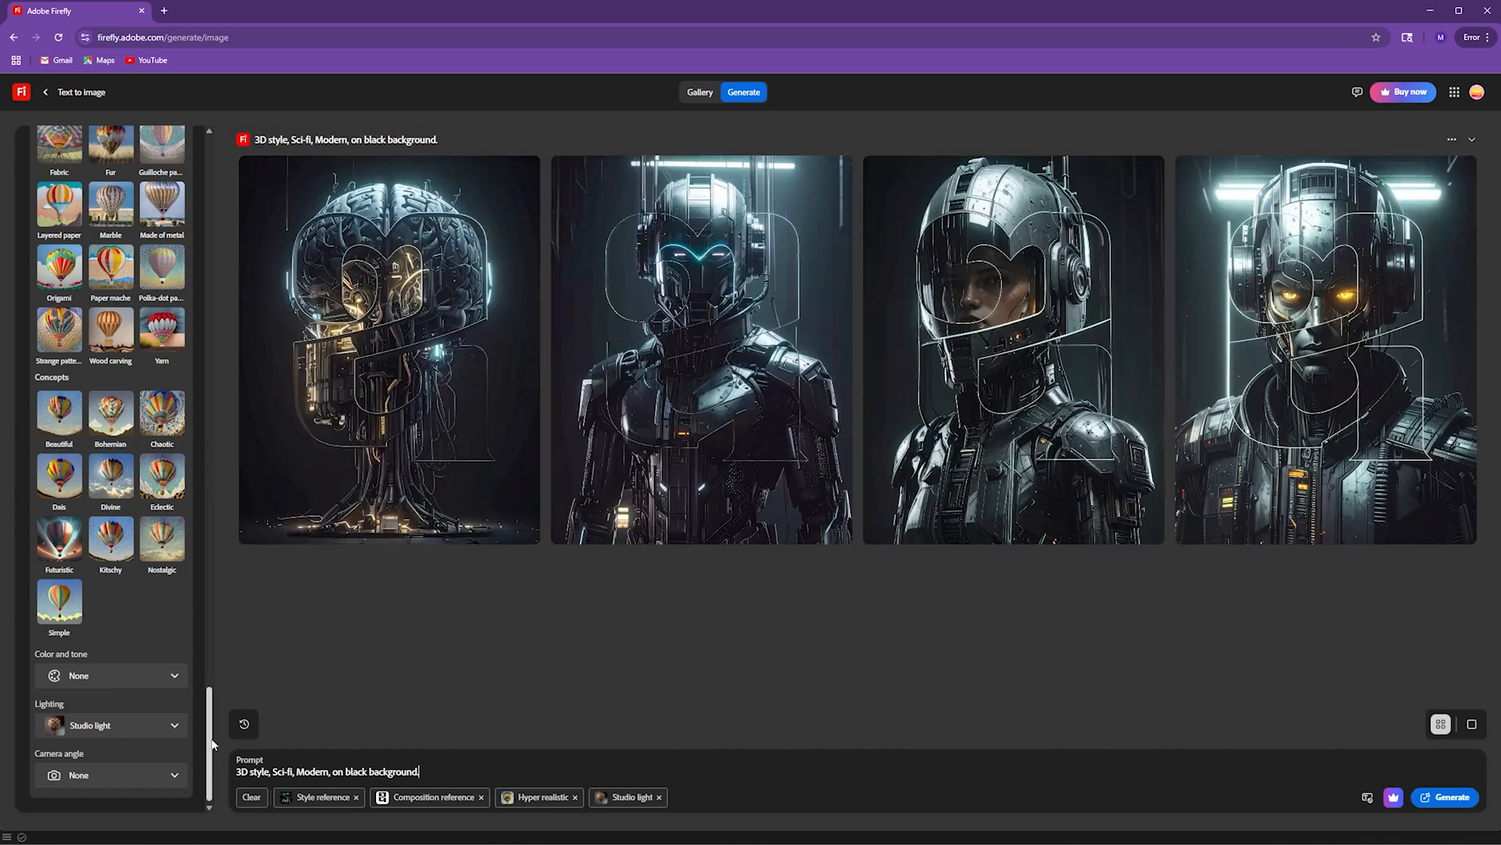
- Lower the visual intensity to about three quarters and the composition strength to the midpoint, and generate another set of images
{"action": "left_click_drag", "start_coordinate": [210, 742], "coordinate": [261, 248]}
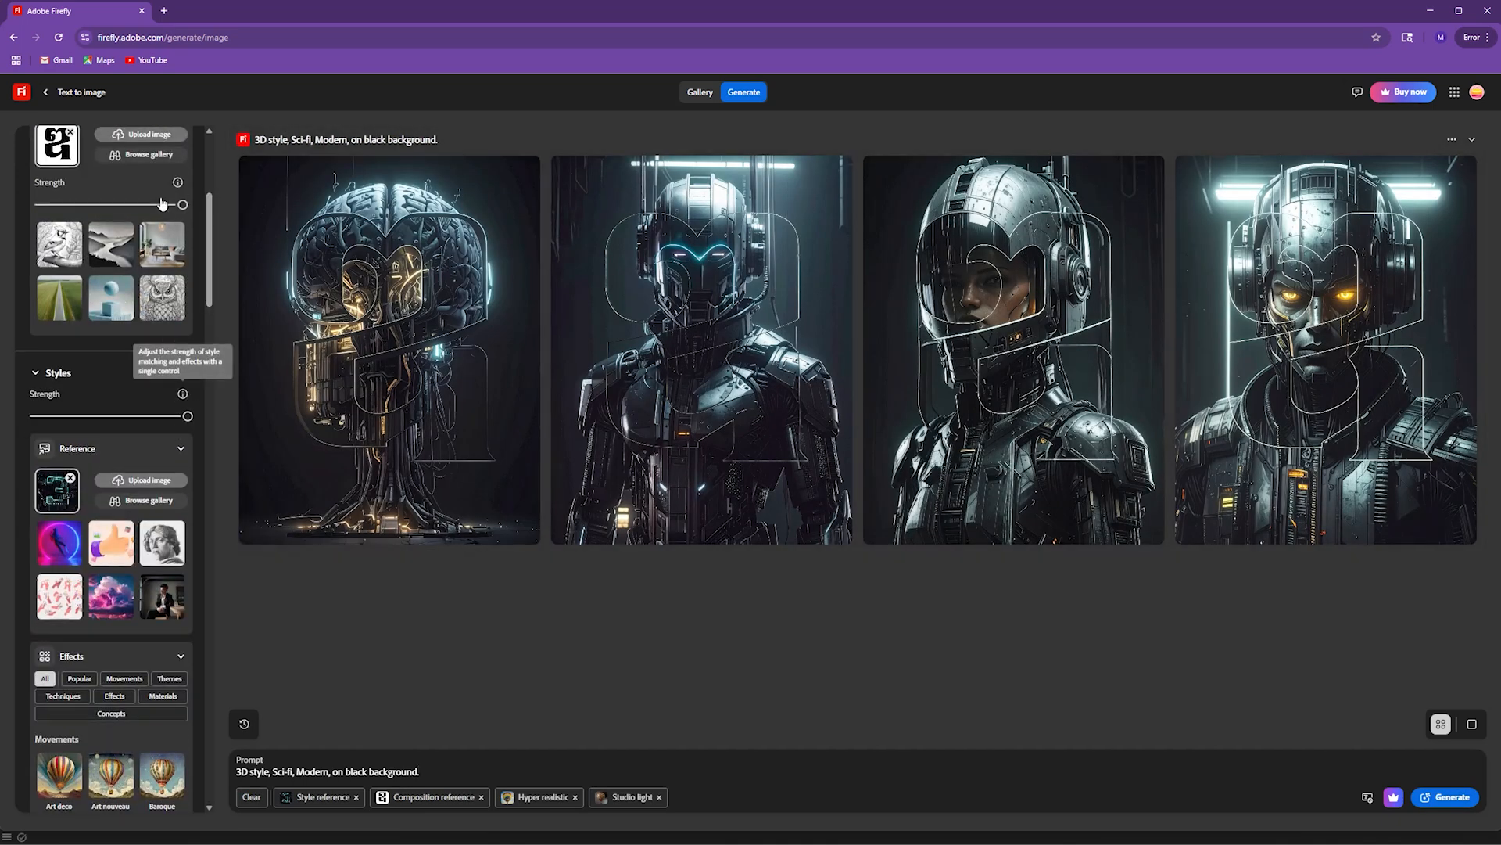
{"action": "scroll", "coordinate": [172, 274], "scroll_direction": "up", "scroll_amount": 5}
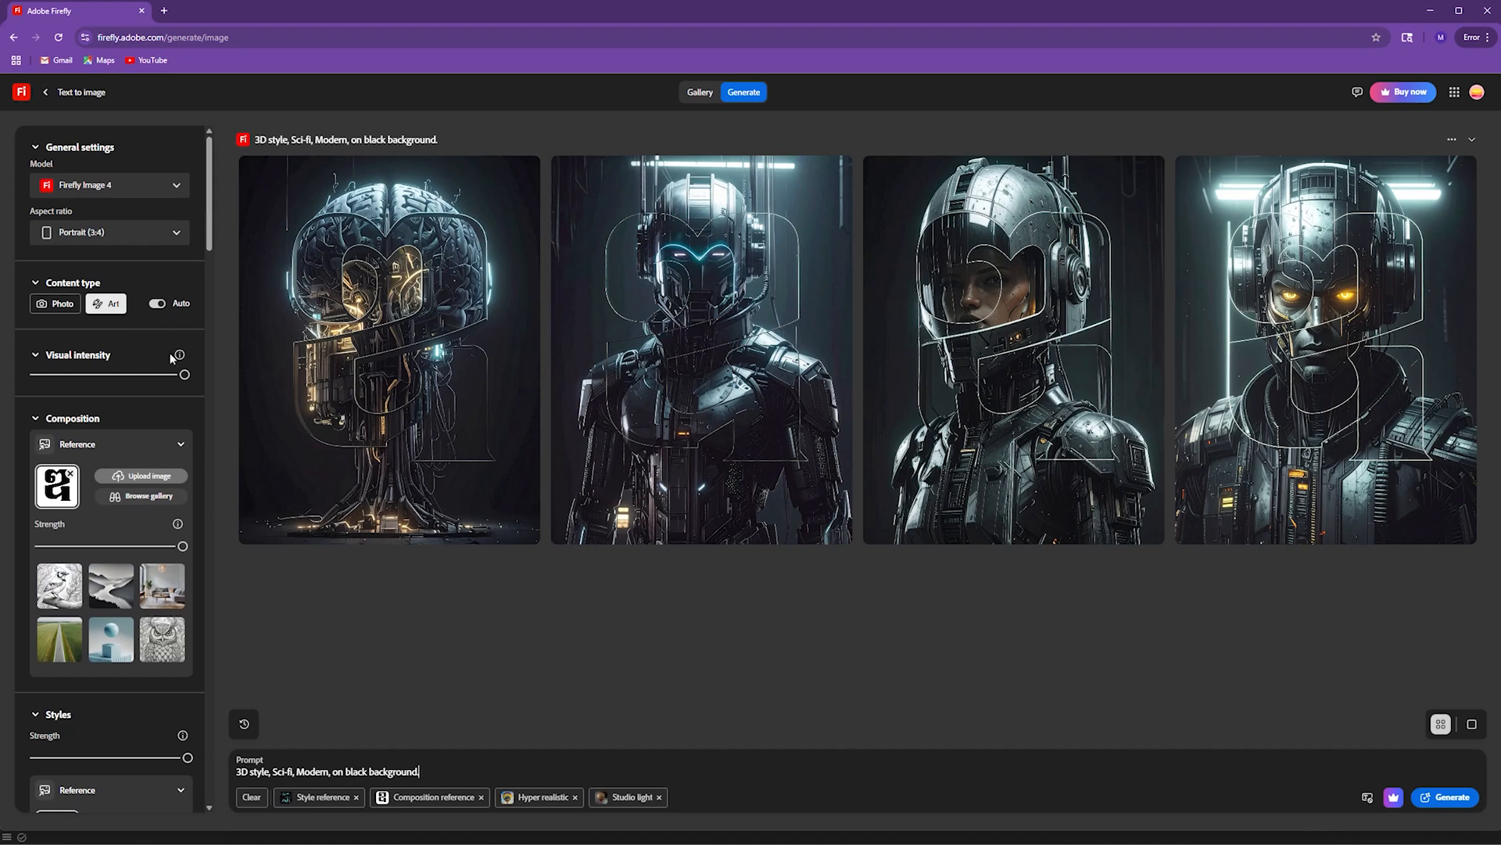
{"action": "left_click_drag", "start_coordinate": [180, 383], "coordinate": [147, 376]}
{"action": "left_click_drag", "start_coordinate": [209, 232], "coordinate": [208, 273]}
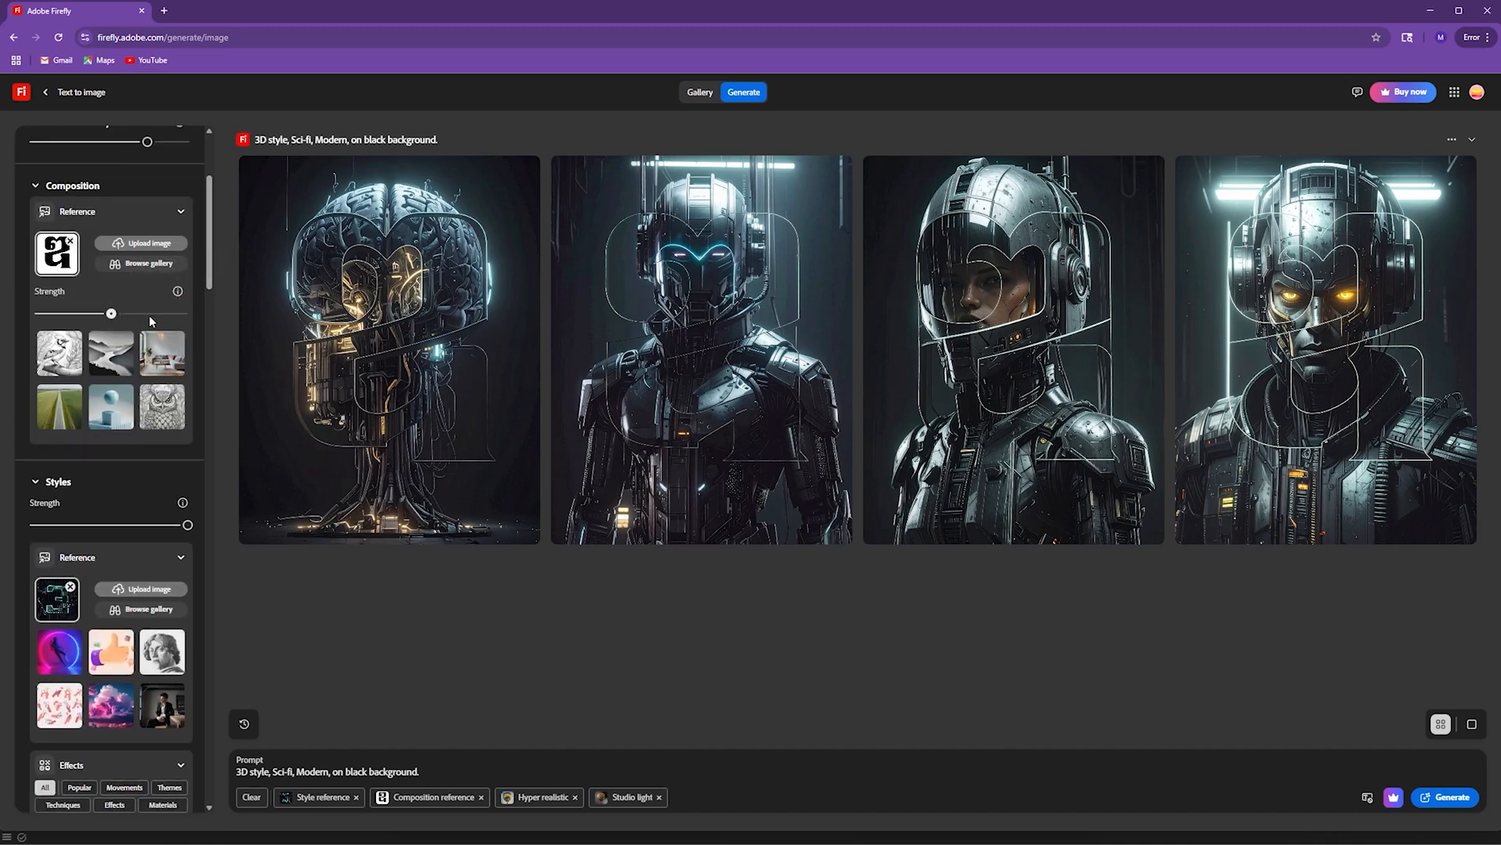
{"action": "left_click", "coordinate": [1449, 799]}
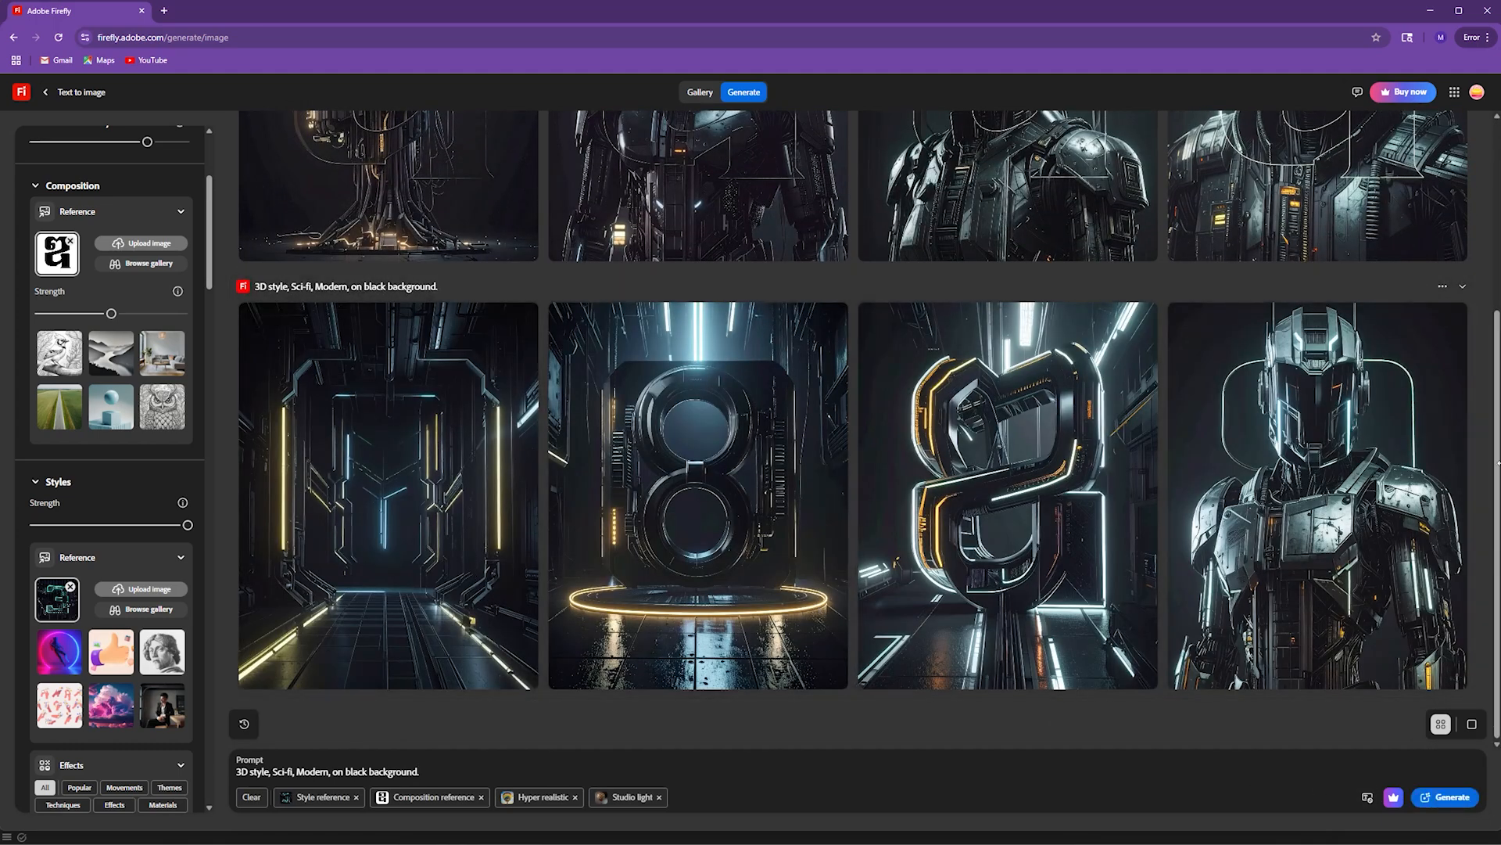
- Shorten the prompt to "3D style, Sci-fi,Modern, black background." and generate images from it
{"action": "left_click_drag", "start_coordinate": [1497, 392], "coordinate": [1500, 527]}
{"action": "left_click", "coordinate": [342, 771]}
{"action": "key", "text": "BackSpace"}
{"action": "key", "text": "BackSpace"}
{"action": "left_click", "coordinate": [295, 771]}
{"action": "key", "text": "BackSpace"}
{"action": "key", "text": "BackSpace"}
{"action": "left_click", "coordinate": [1444, 797]}
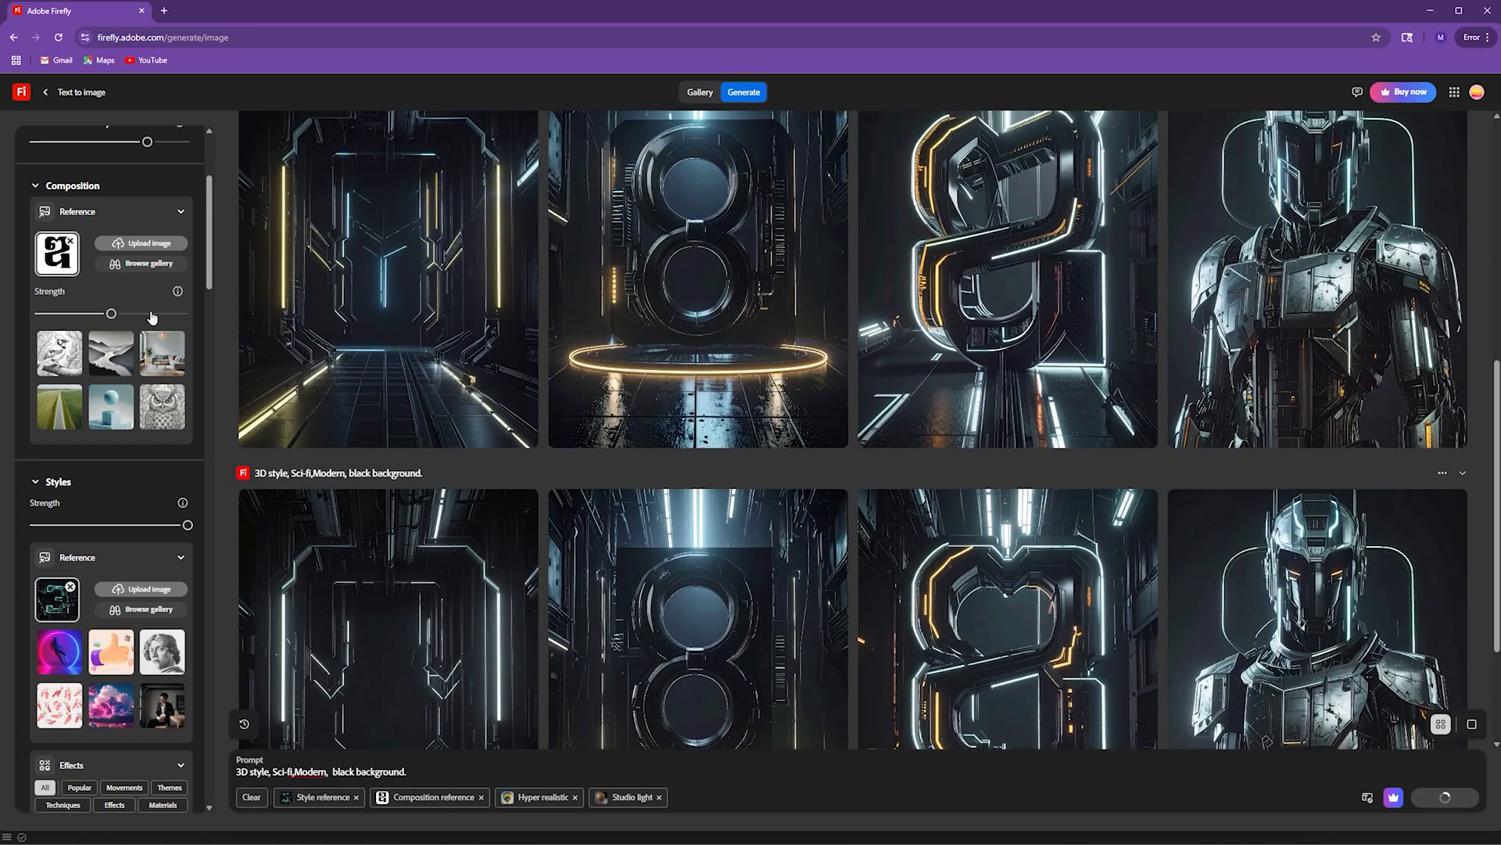
- Raise the composition reference strength and the visual intensity back to their maximum
{"action": "left_click_drag", "start_coordinate": [111, 313], "coordinate": [205, 325]}
{"action": "scroll", "coordinate": [114, 657], "scroll_direction": "down", "scroll_amount": 1}
{"action": "left_click_drag", "start_coordinate": [209, 272], "coordinate": [205, 222]}
{"action": "left_click_drag", "start_coordinate": [147, 375], "coordinate": [198, 374]}
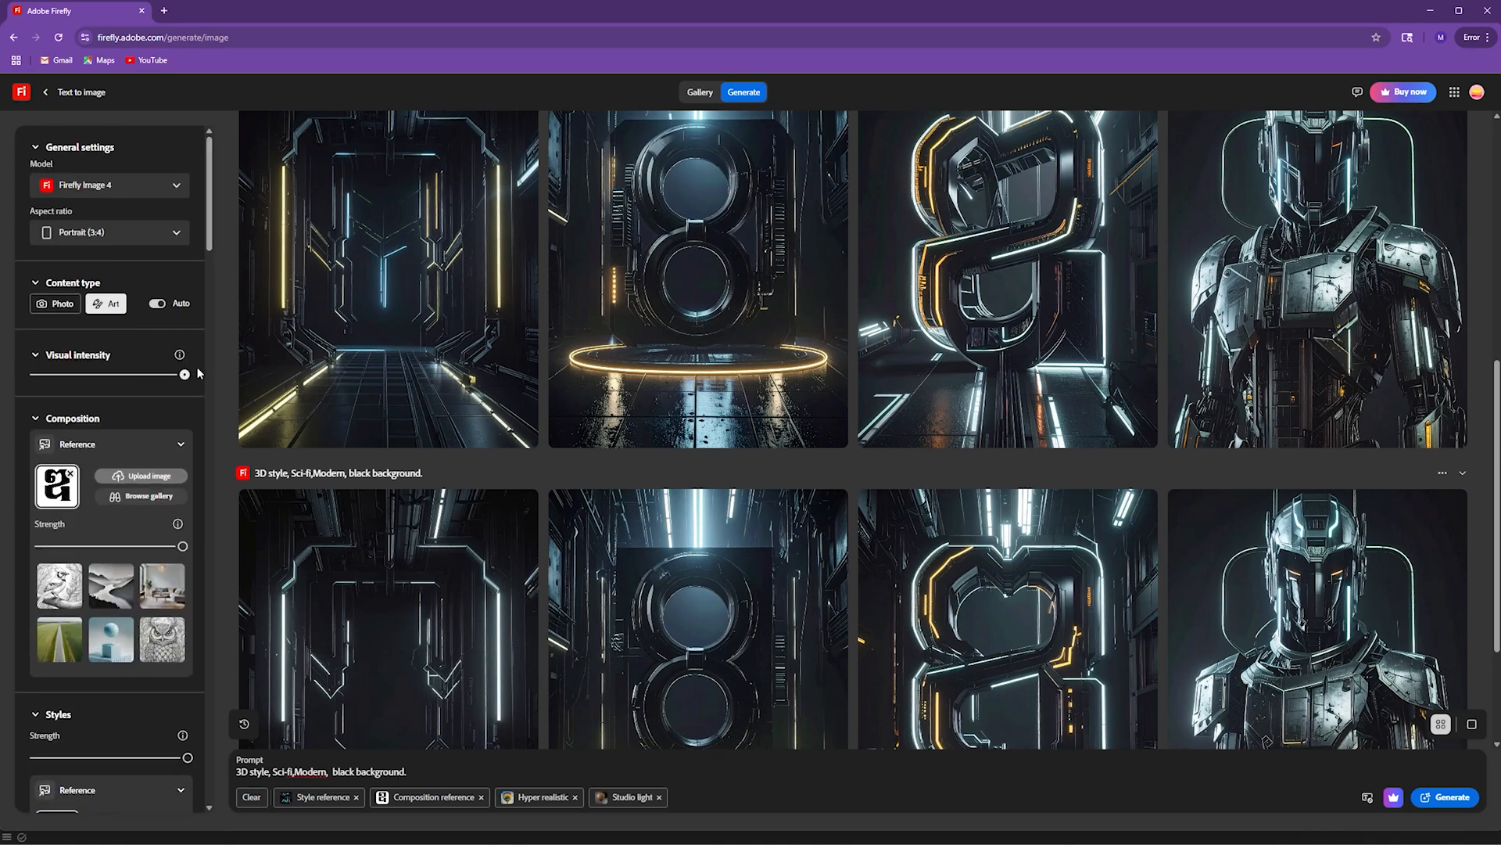
- Set the aspect ratio to Vertical (9:16) and generate a set of images
{"action": "left_click", "coordinate": [176, 232]}
{"action": "left_click", "coordinate": [98, 370]}
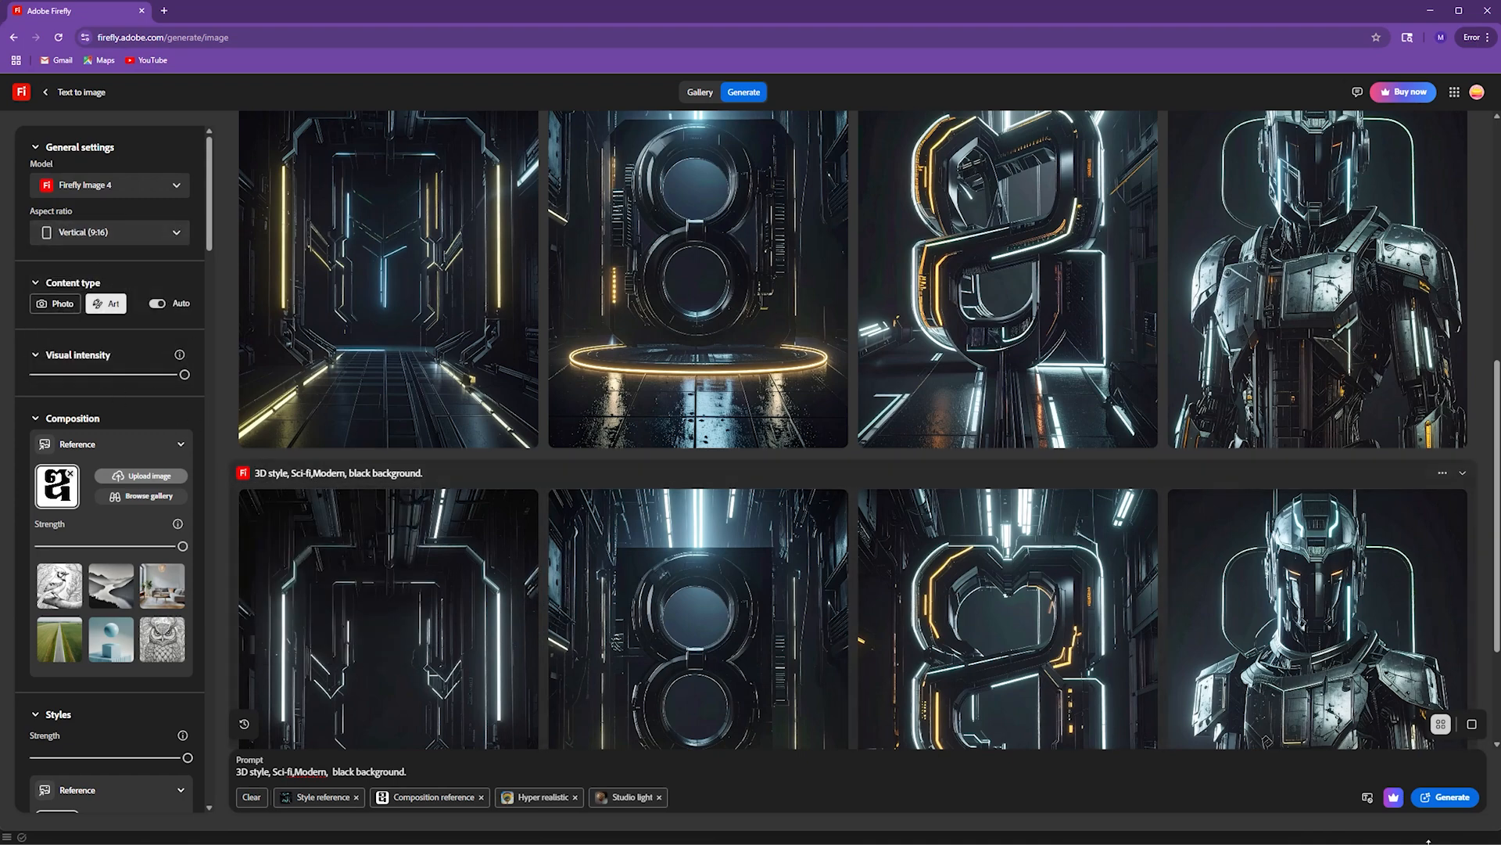
{"action": "left_click", "coordinate": [1446, 796]}
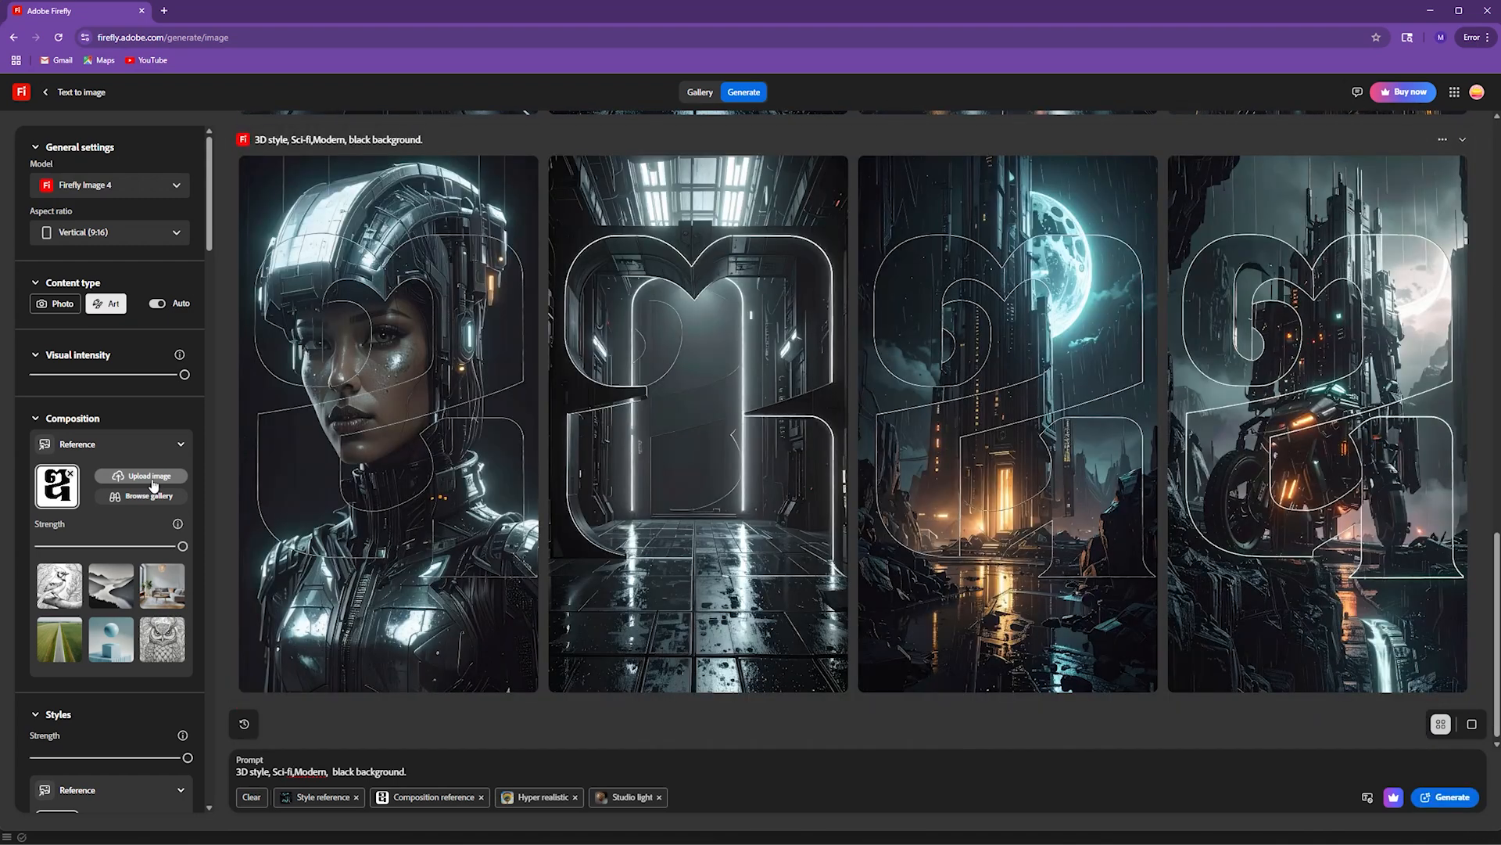
- Replace the style reference with image 01 and generate a set of images
{"action": "left_click", "coordinate": [153, 480]}
{"action": "left_click", "coordinate": [697, 425]}
{"action": "scroll", "coordinate": [139, 682], "scroll_direction": "down", "scroll_amount": 1}
{"action": "scroll", "coordinate": [139, 681], "scroll_direction": "down", "scroll_amount": 2}
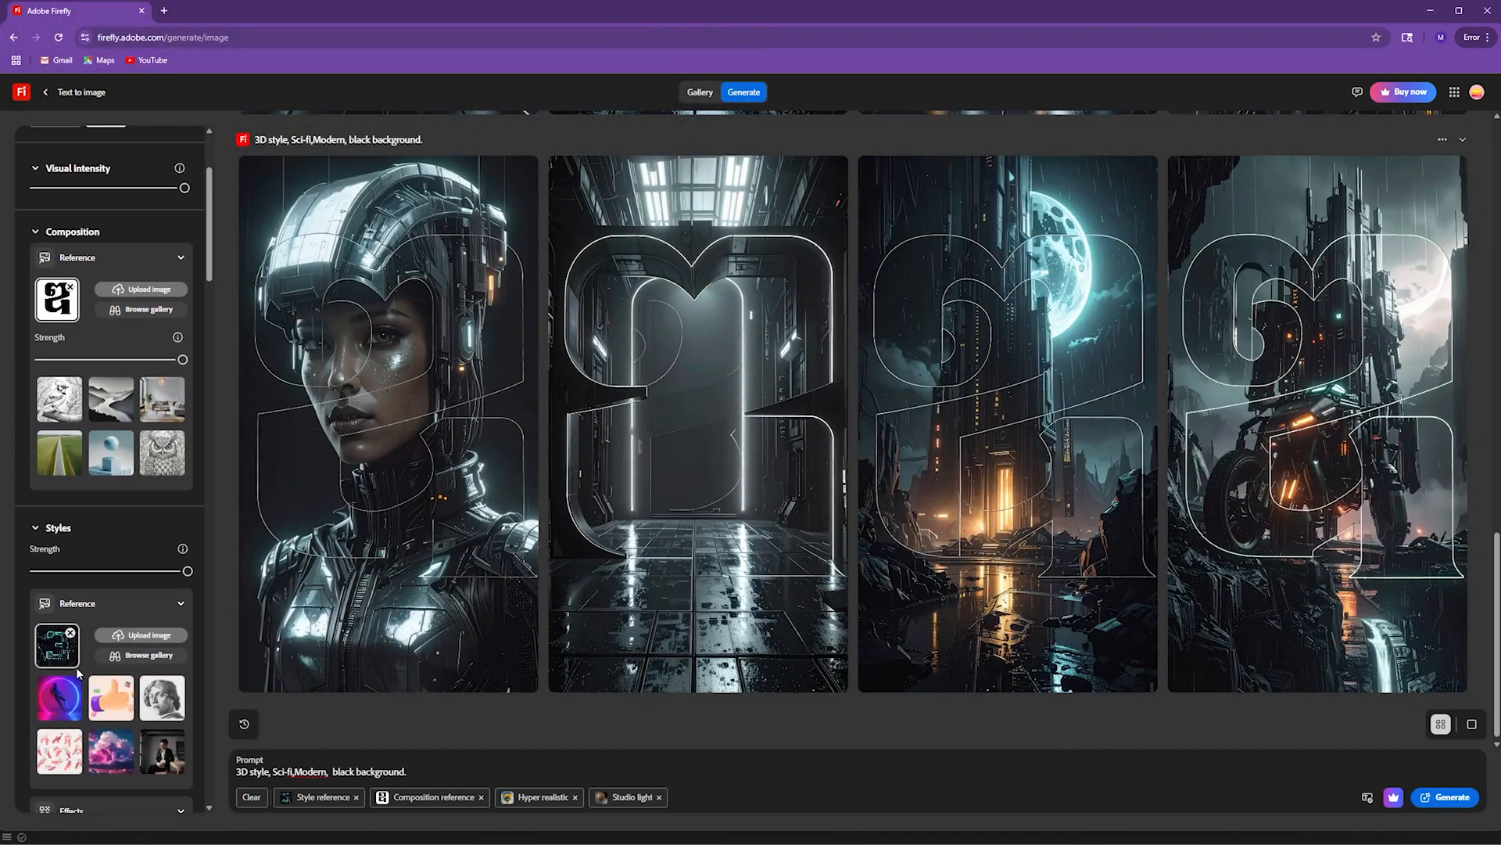
{"action": "left_click", "coordinate": [134, 636]}
{"action": "double_click", "coordinate": [549, 114]}
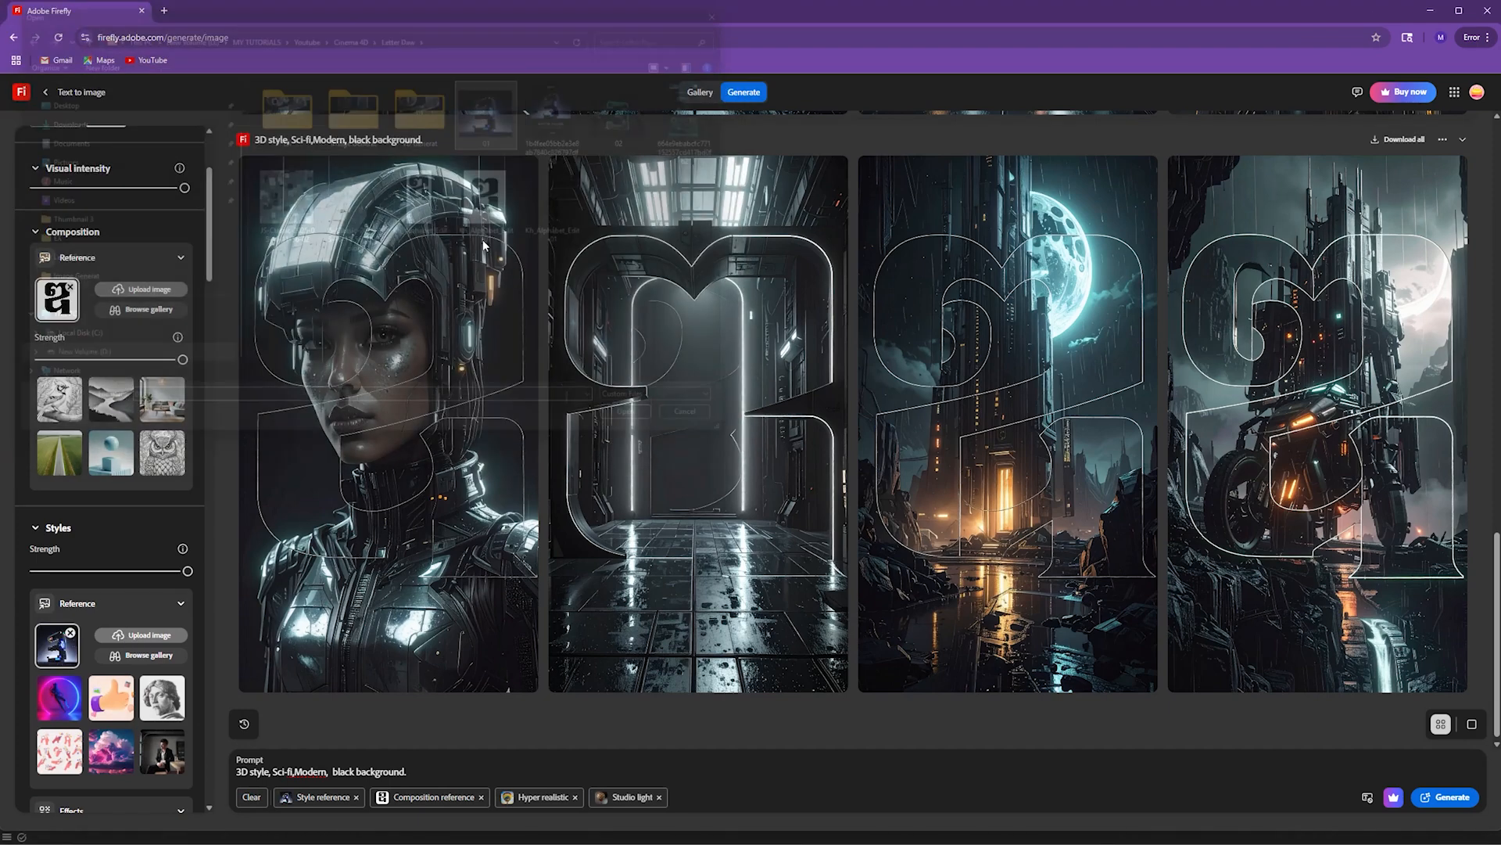
{"action": "scroll", "coordinate": [172, 708], "scroll_direction": "down", "scroll_amount": 4}
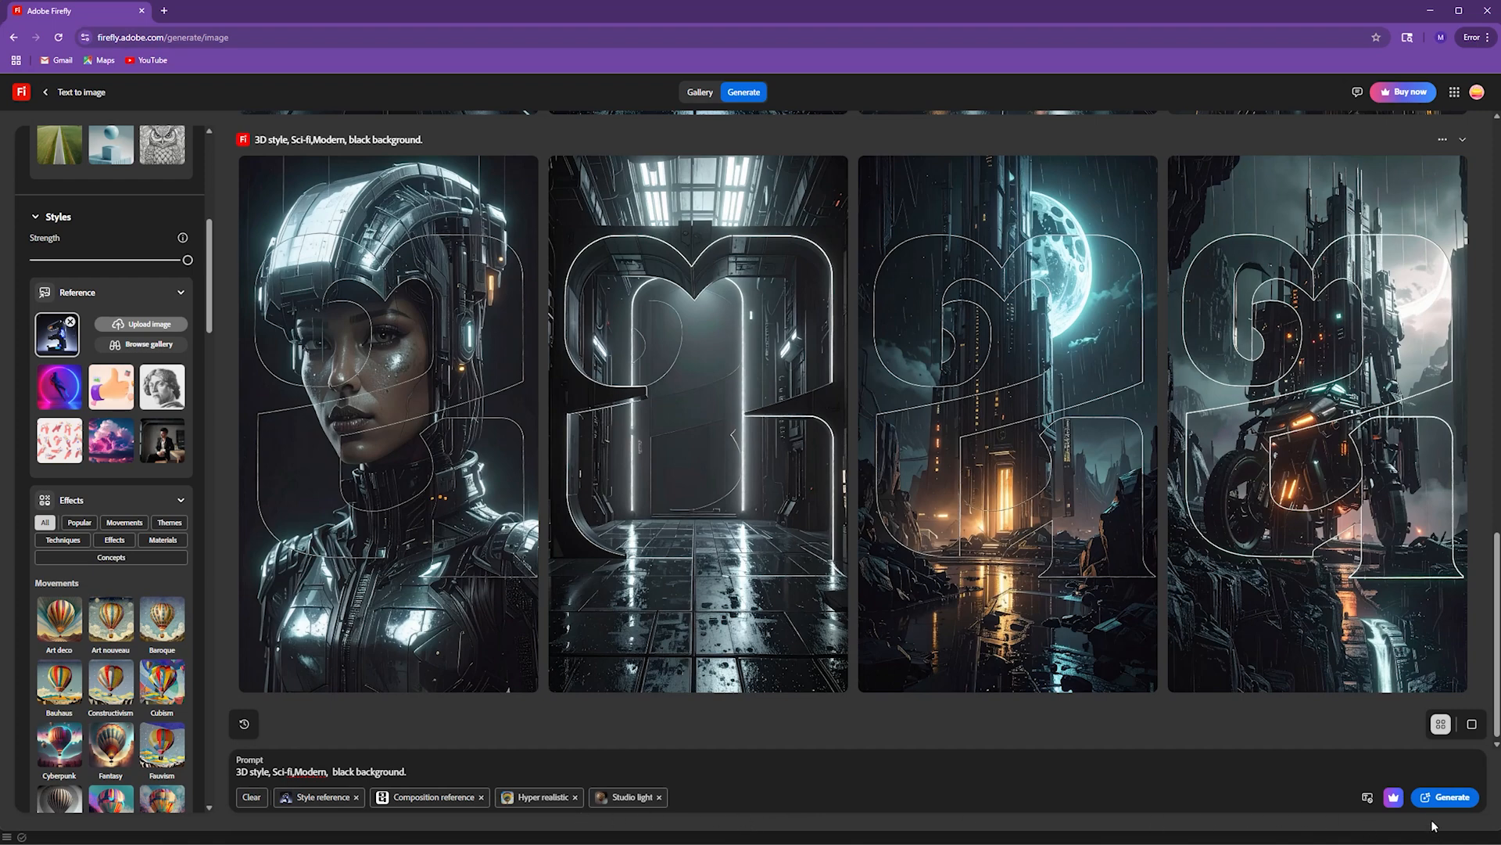
{"action": "left_click", "coordinate": [1444, 798]}
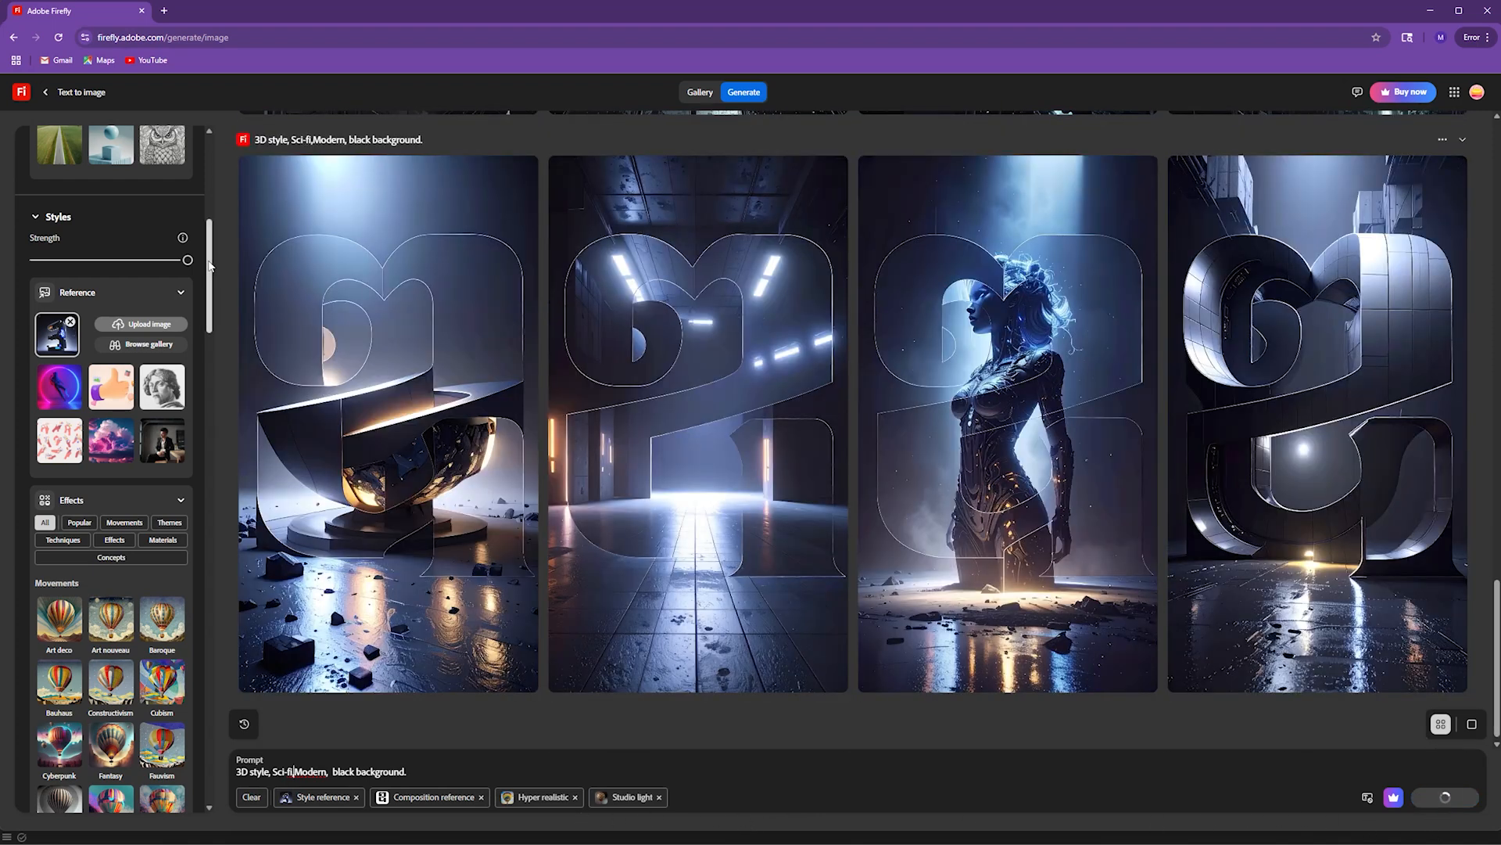
- Set the aspect ratio to Landscape (4:3) and generate a set of images
{"action": "scroll", "coordinate": [213, 219], "scroll_direction": "up", "scroll_amount": 3}
{"action": "scroll", "coordinate": [213, 219], "scroll_direction": "up", "scroll_amount": 3}
{"action": "left_click", "coordinate": [102, 232]}
{"action": "left_click", "coordinate": [105, 292]}
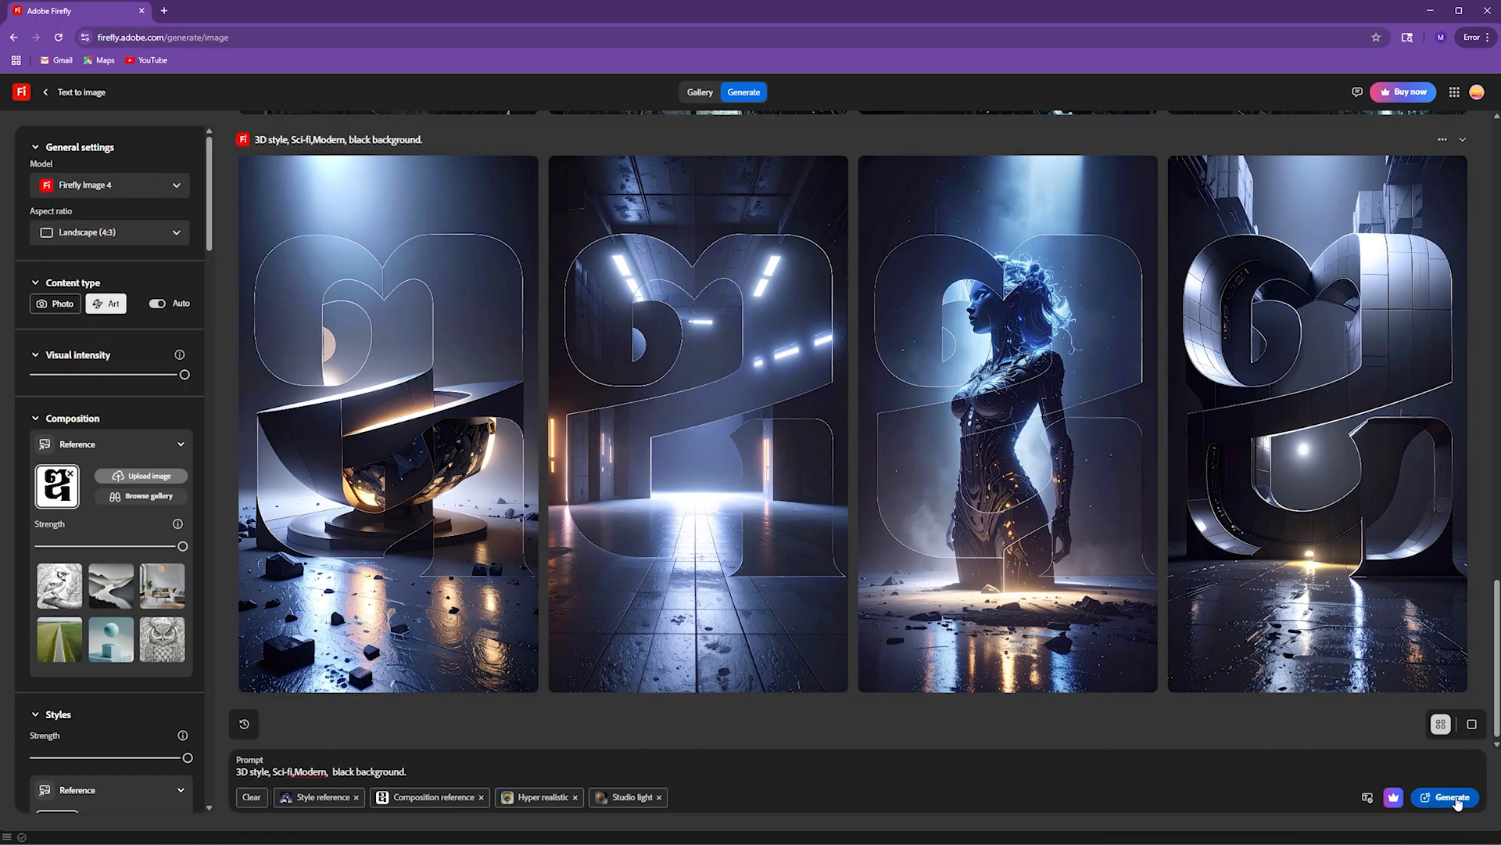
{"action": "left_click", "coordinate": [1454, 798]}
- Replace the style reference with image 02 from the Letter Daw folder
{"action": "scroll", "coordinate": [112, 602], "scroll_direction": "down", "scroll_amount": 1}
{"action": "scroll", "coordinate": [111, 601], "scroll_direction": "down", "scroll_amount": 2}
{"action": "left_click", "coordinate": [140, 573]}
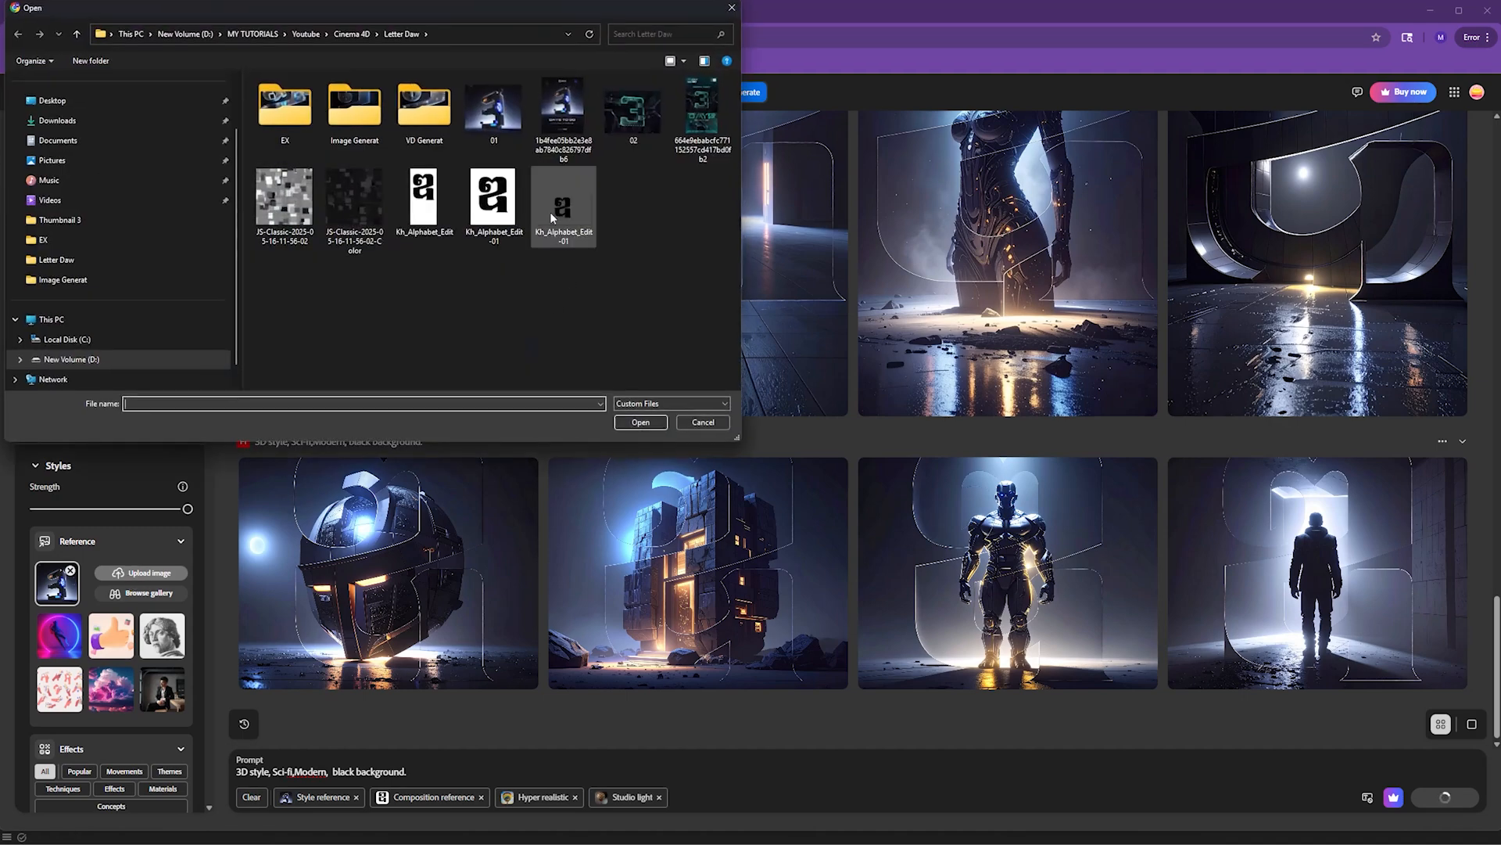
{"action": "double_click", "coordinate": [632, 113]}
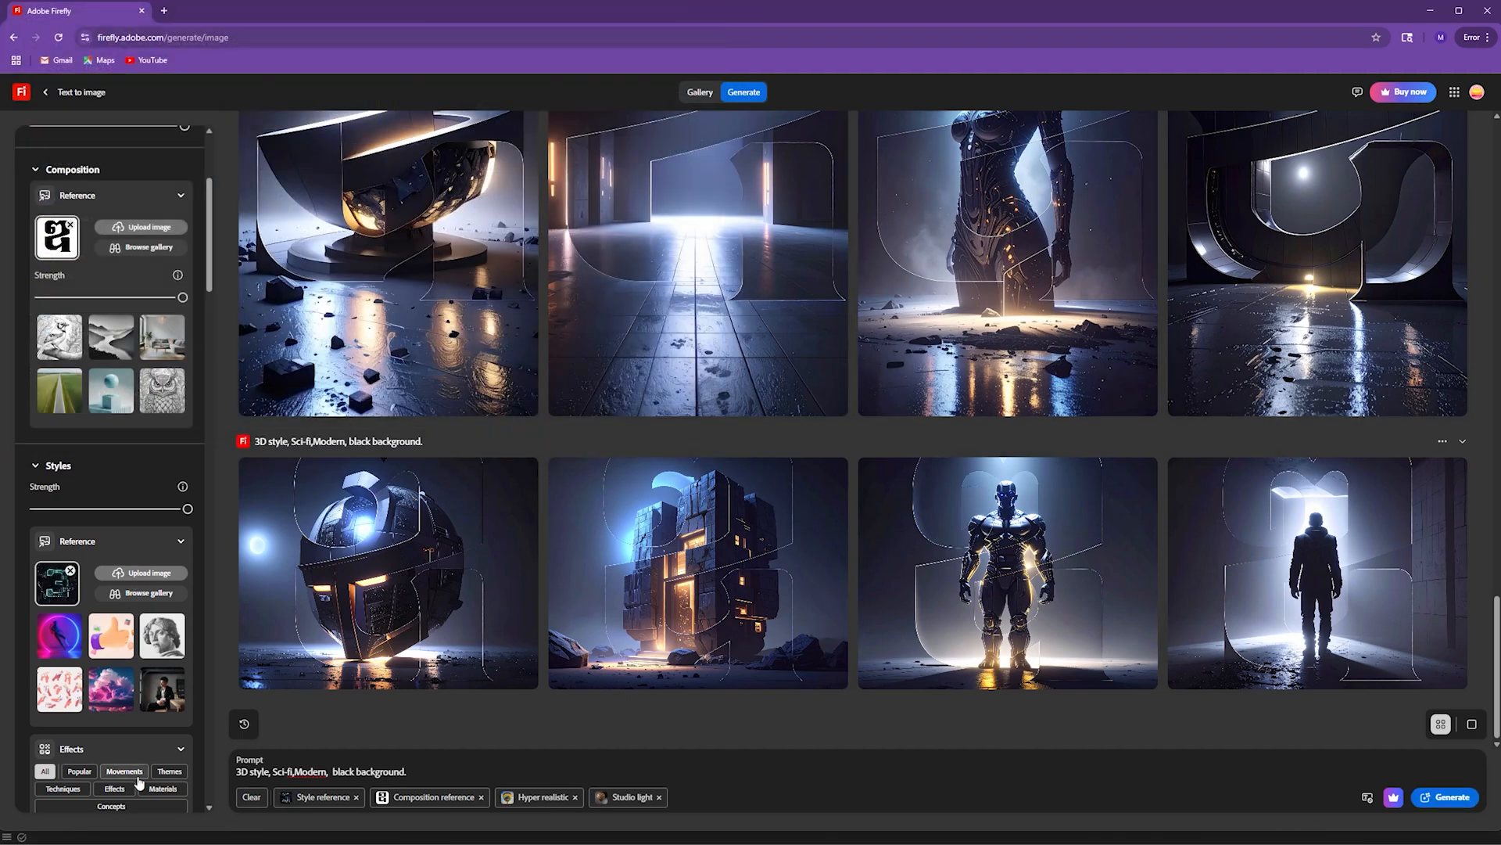
- Replace the prompt with "3D style, Sci-fi,Modern, on black background 35417"
{"action": "left_click_drag", "start_coordinate": [409, 772], "coordinate": [102, 755]}
{"action": "type", "text": "3D style, Sci-fi,Modern, on black background 35417"}
{"action": "scroll", "coordinate": [210, 212], "scroll_direction": "up", "scroll_amount": 3}
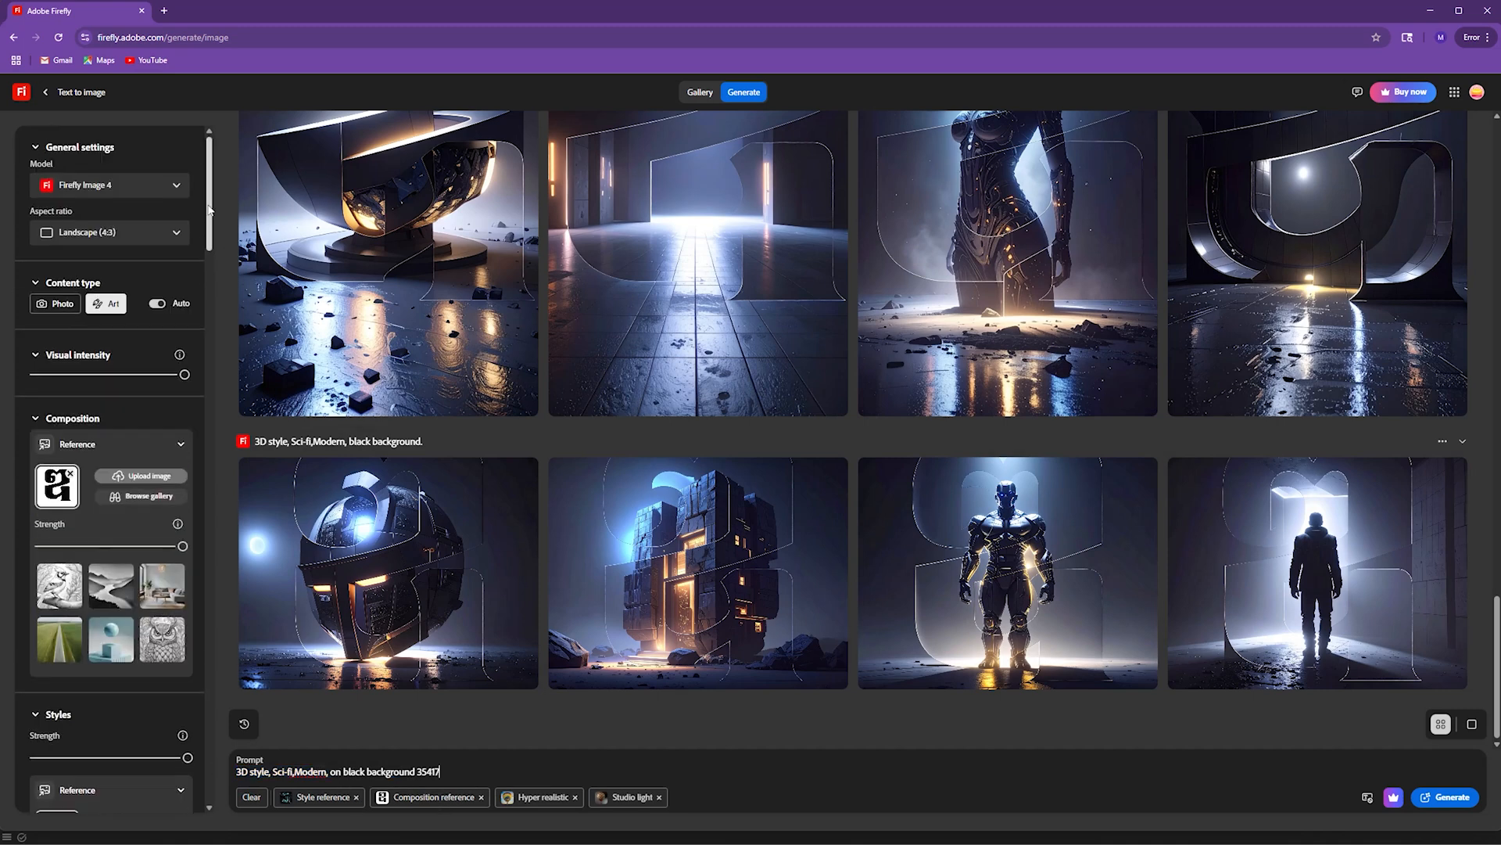
- Lower the visual intensity to slightly below the middle of its range and generate a set of images
{"action": "left_click", "coordinate": [35, 356]}
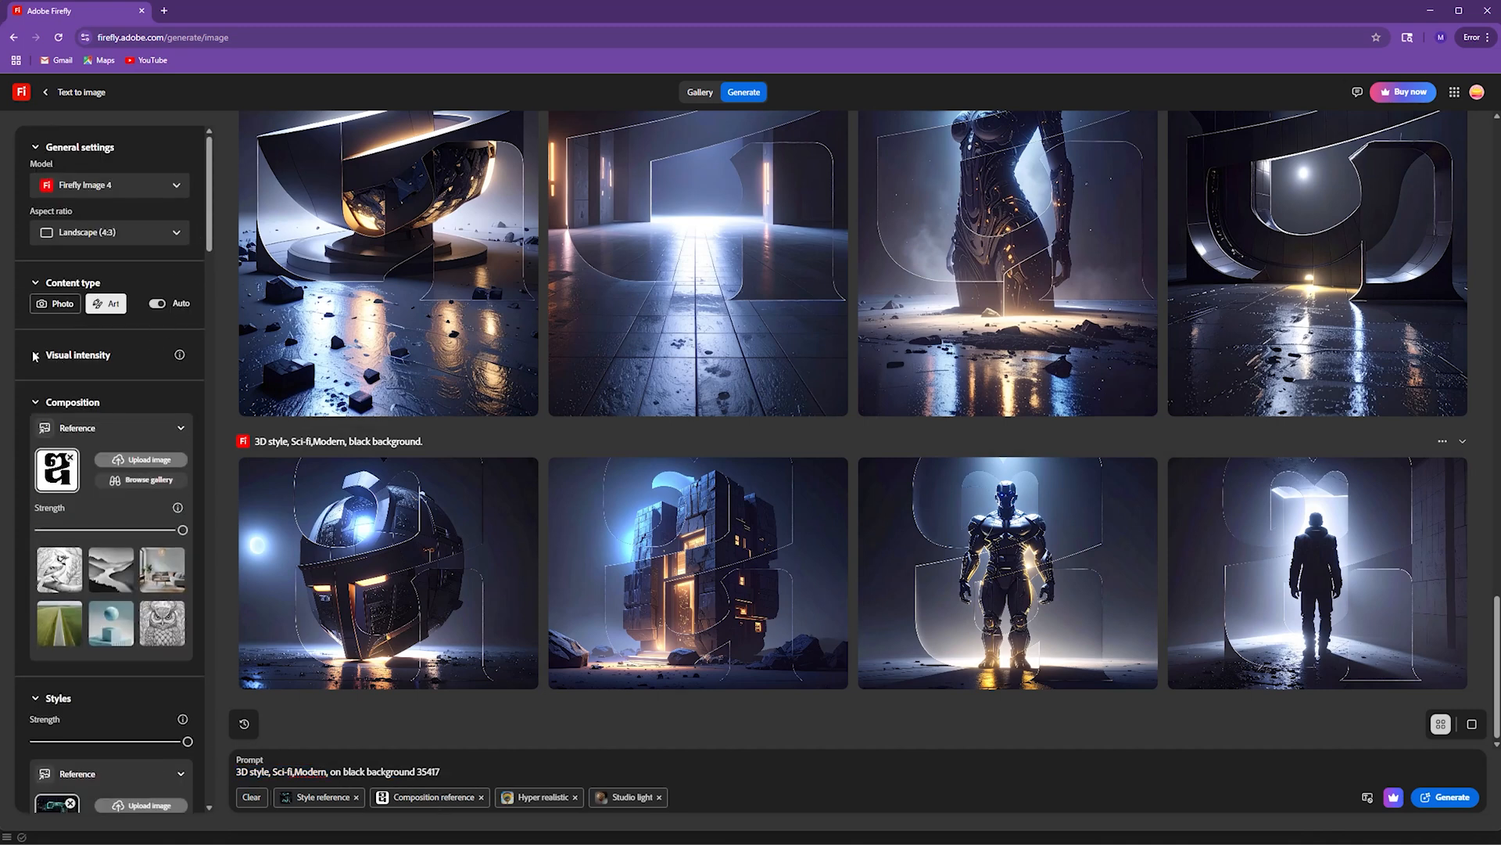
{"action": "left_click", "coordinate": [35, 356]}
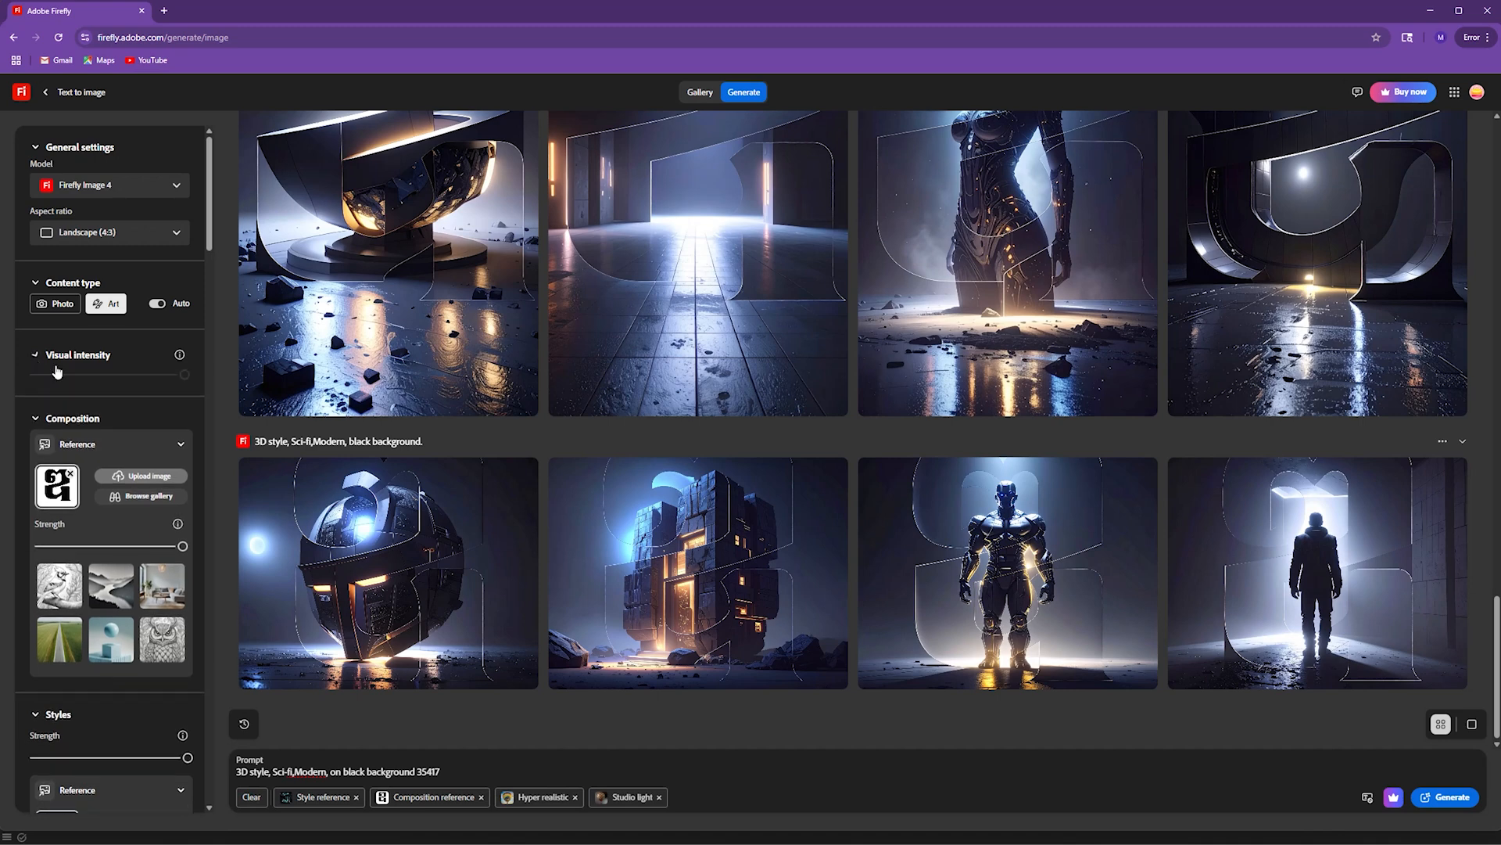
{"action": "left_click_drag", "start_coordinate": [182, 376], "coordinate": [86, 383]}
{"action": "left_click", "coordinate": [1449, 806]}
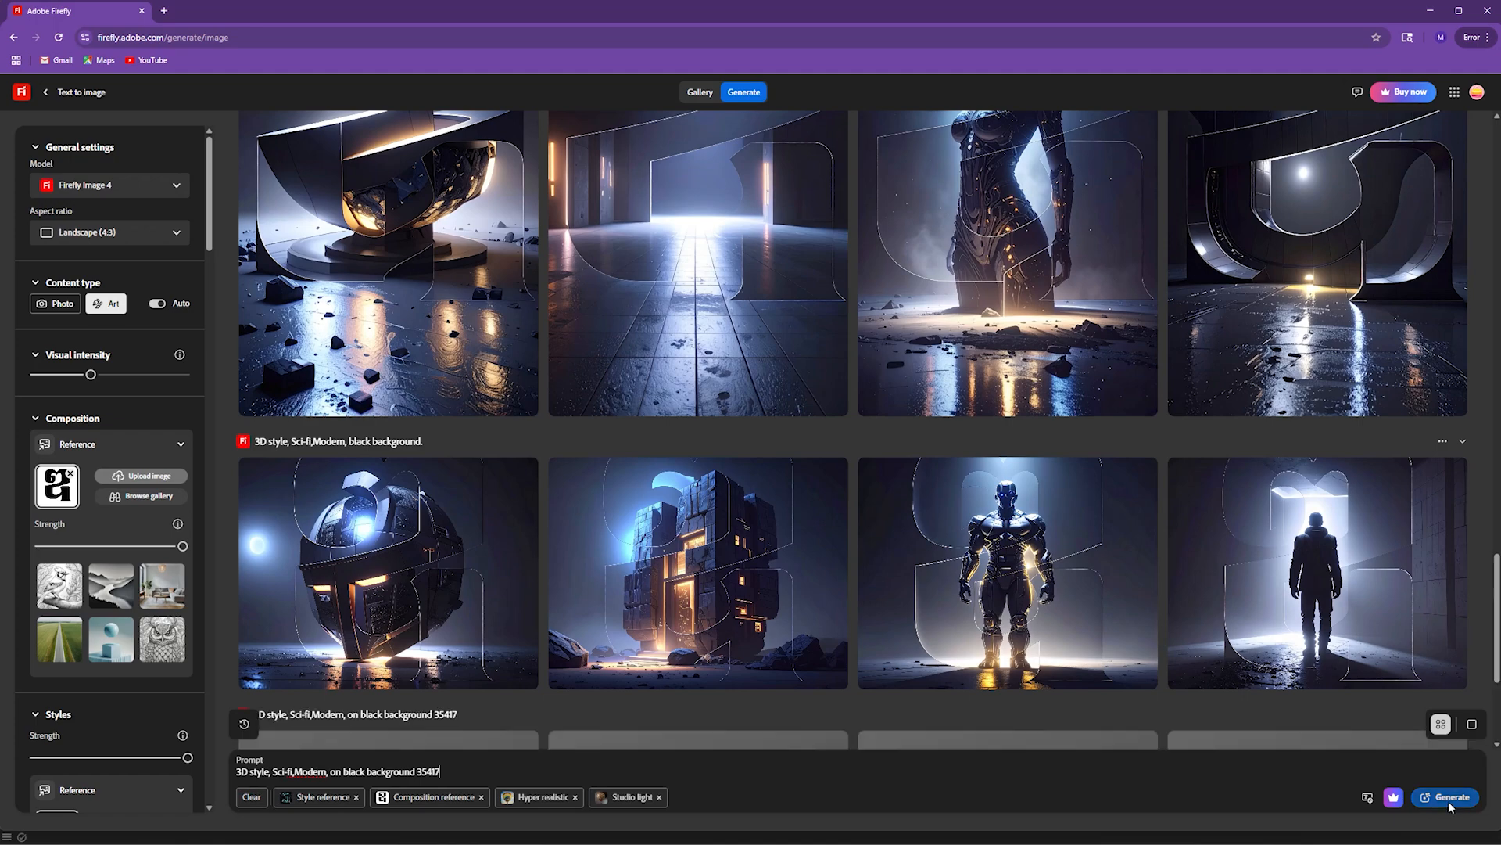
- Set the aspect ratio to Portrait (3:4), raise the visual intensity to its maximum and generate a set of images
{"action": "left_click", "coordinate": [148, 233]}
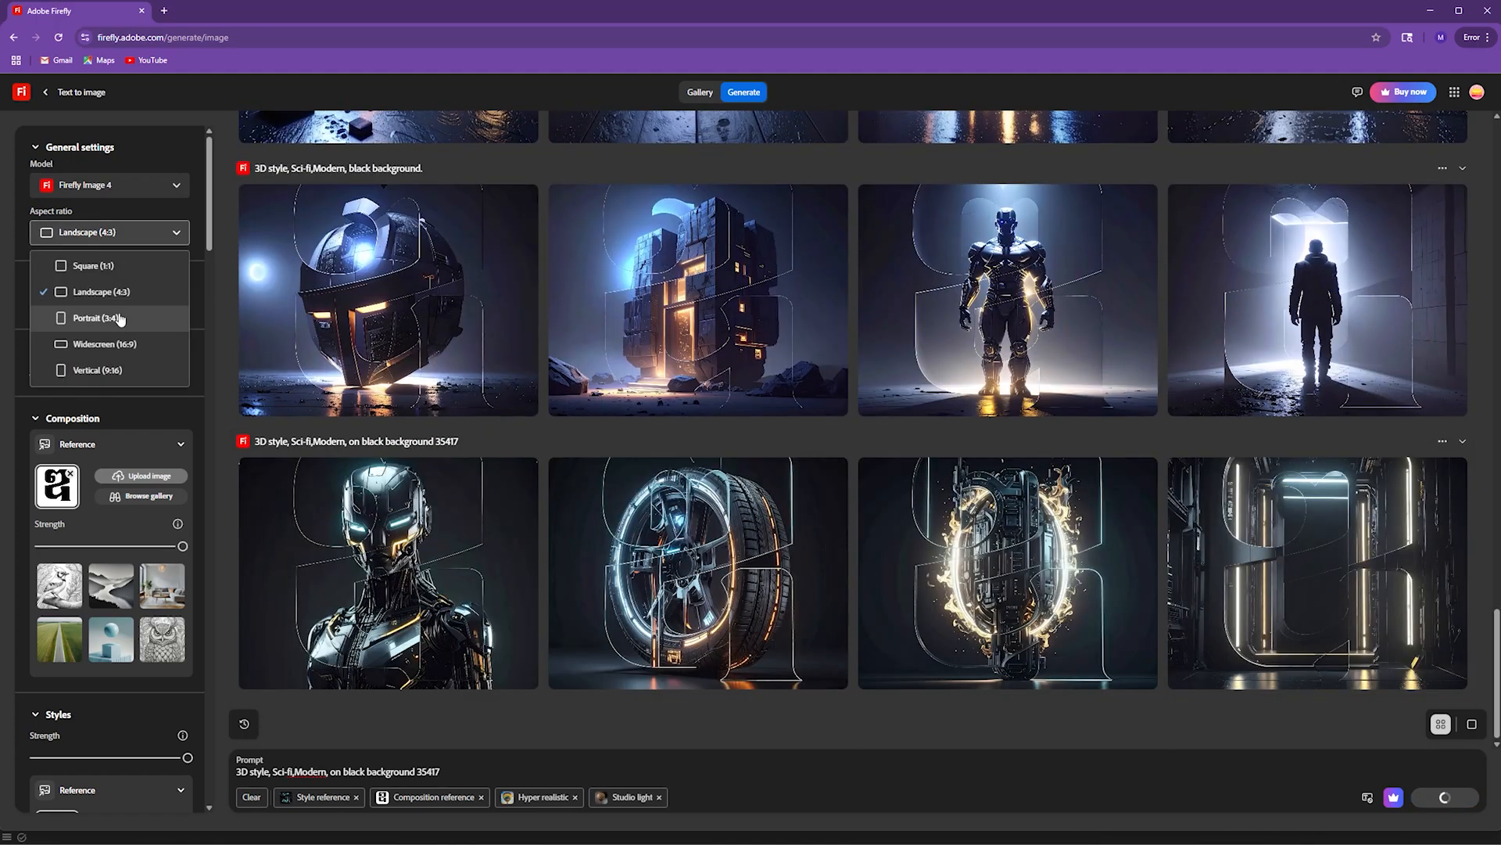
{"action": "left_click", "coordinate": [92, 321]}
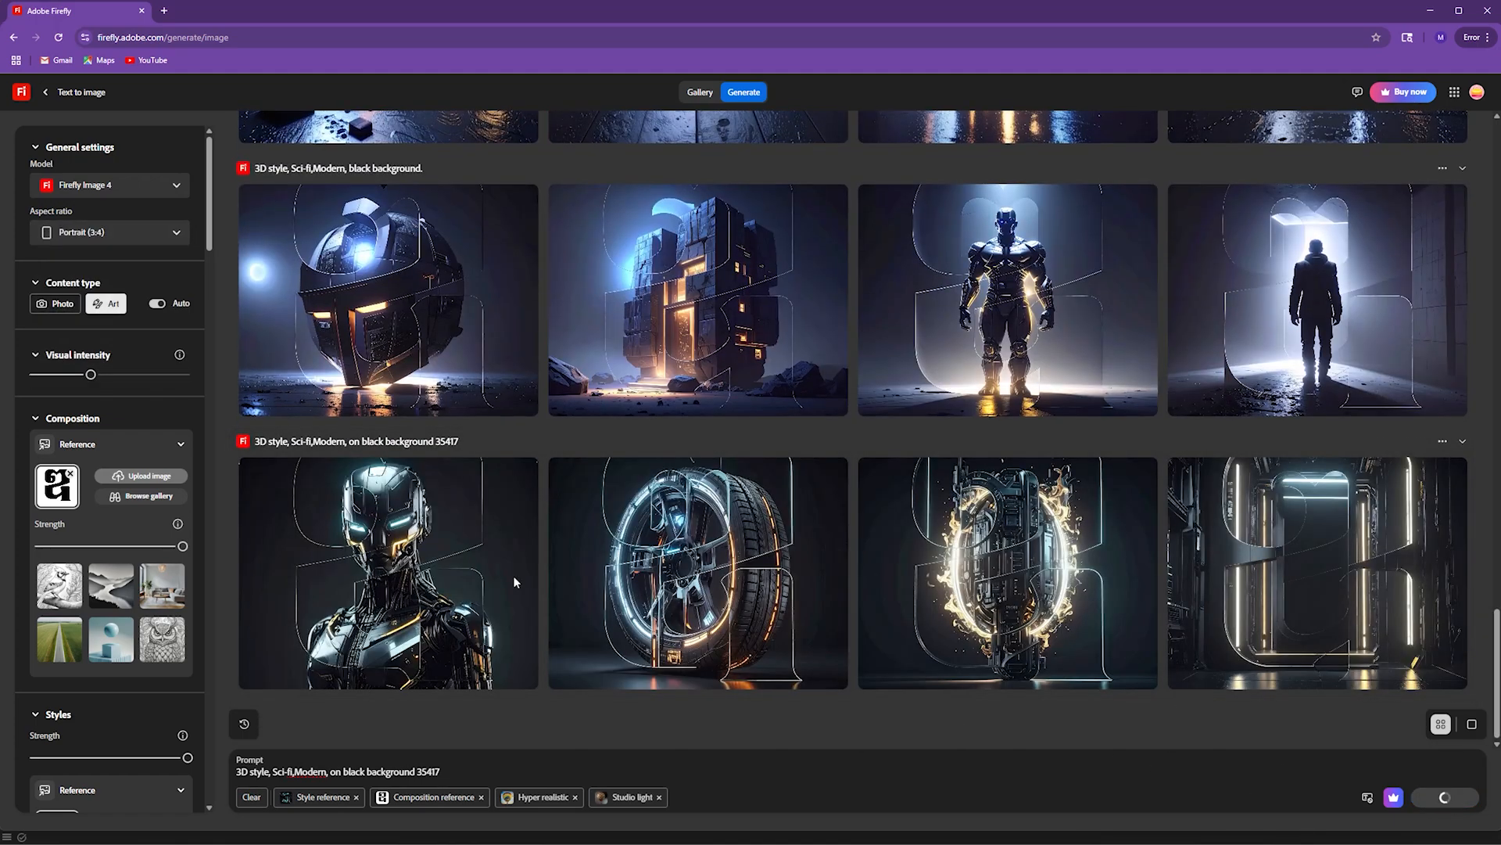
{"action": "left_click_drag", "start_coordinate": [106, 376], "coordinate": [186, 374]}
{"action": "left_click", "coordinate": [1449, 800]}
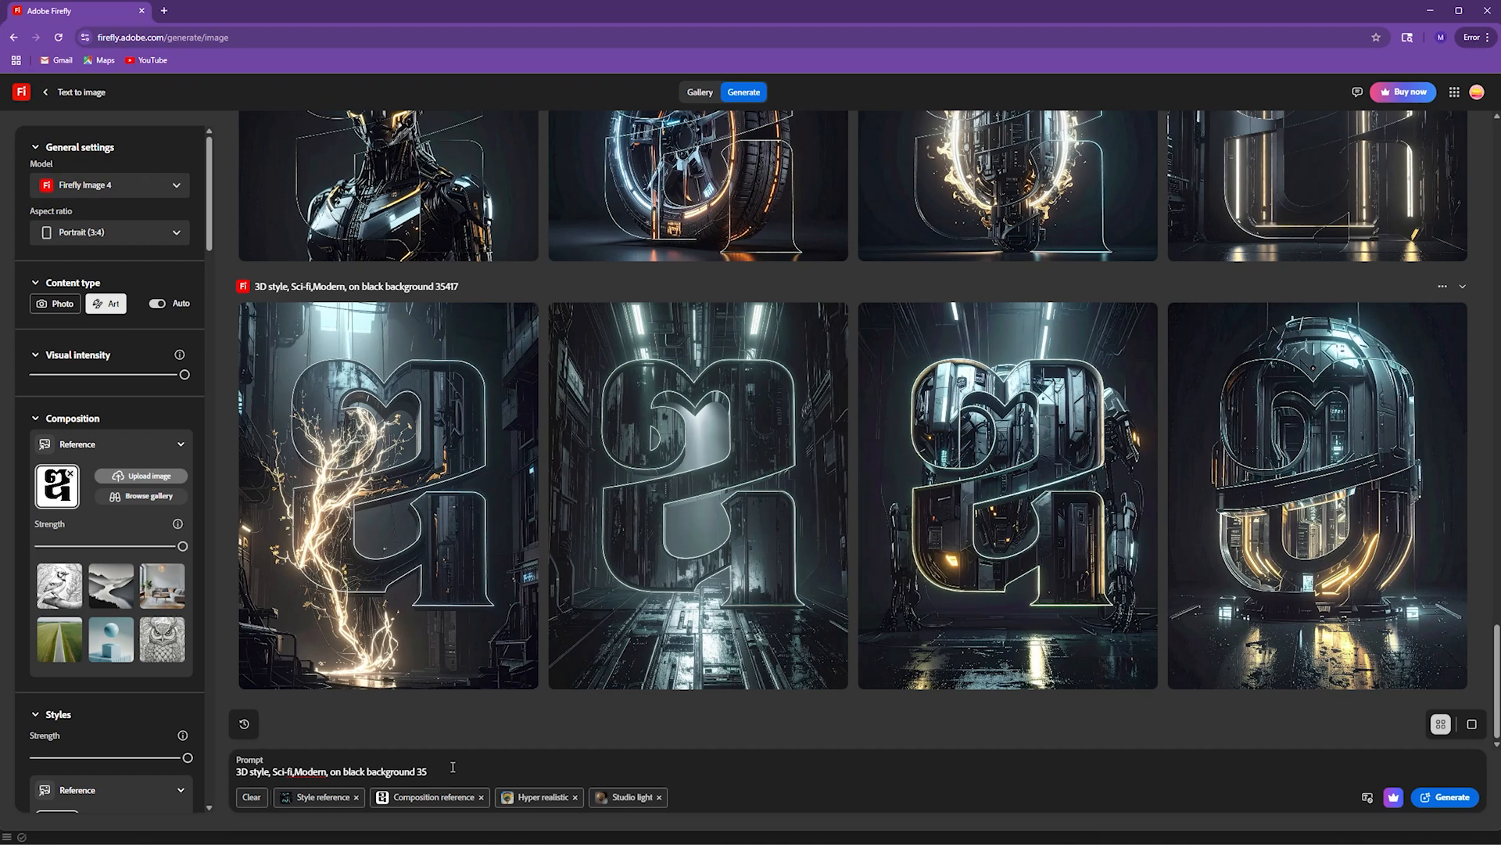
- Remove the number 35417 from the end of the prompt and generate another set of images
{"action": "key", "text": "BackSpace"}
{"action": "left_click", "coordinate": [1445, 797]}
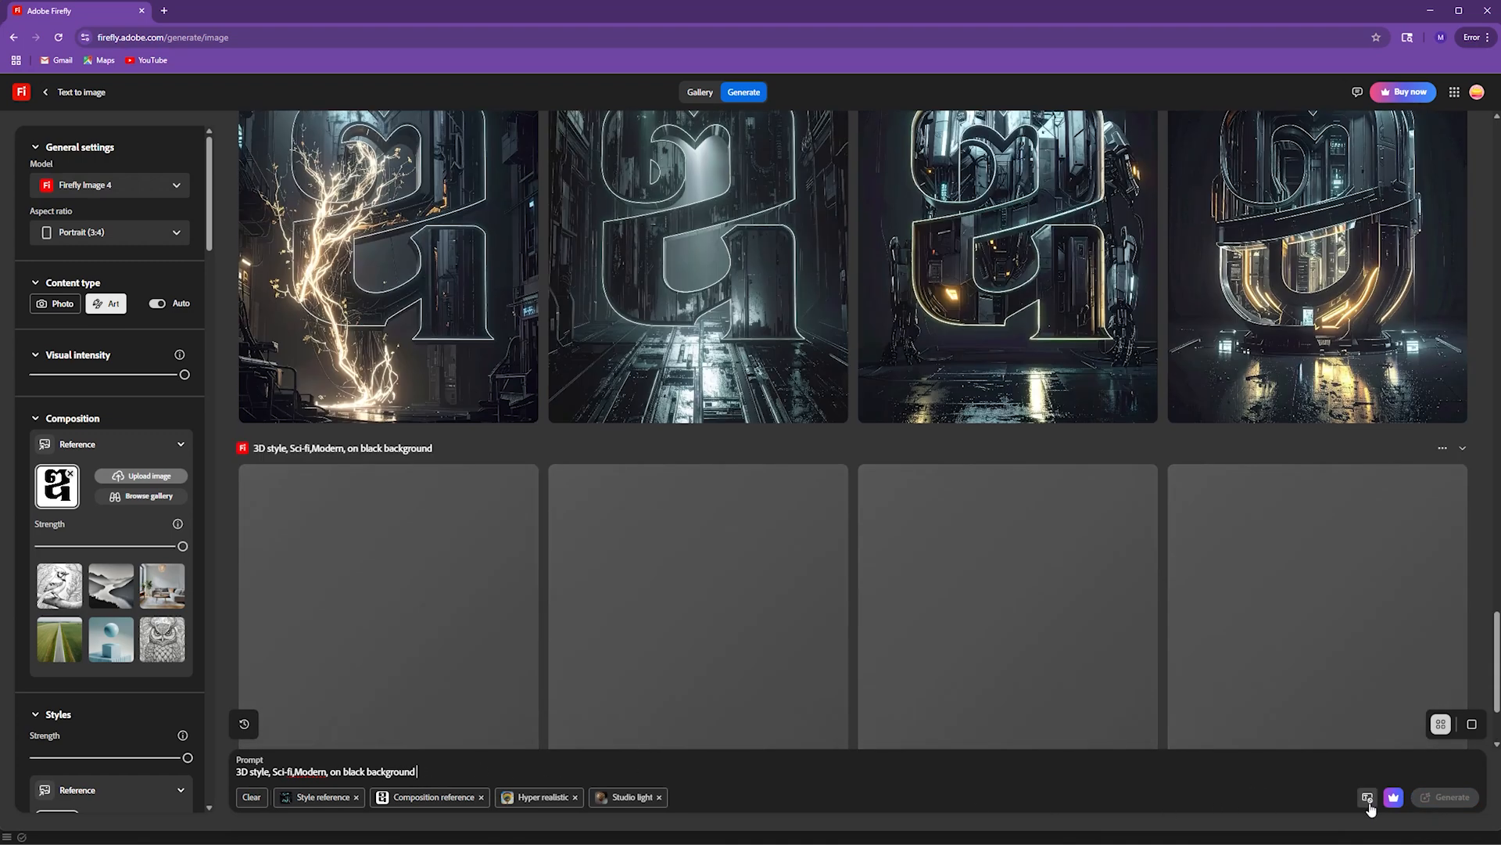
{"action": "scroll", "coordinate": [768, 529], "scroll_direction": "up", "scroll_amount": 5}
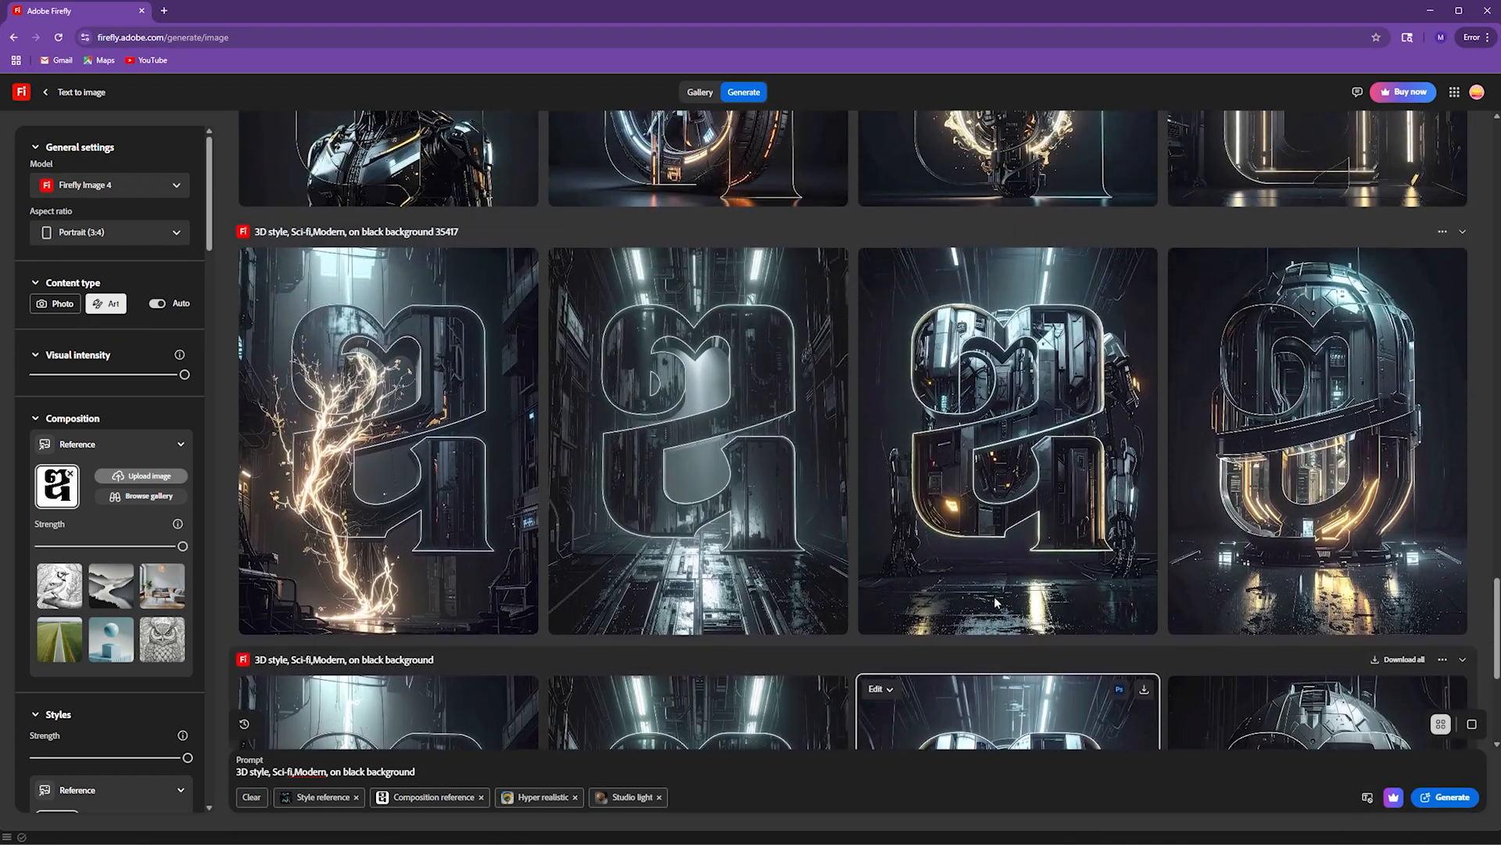
{"action": "left_click_drag", "start_coordinate": [1497, 630], "coordinate": [1496, 689]}
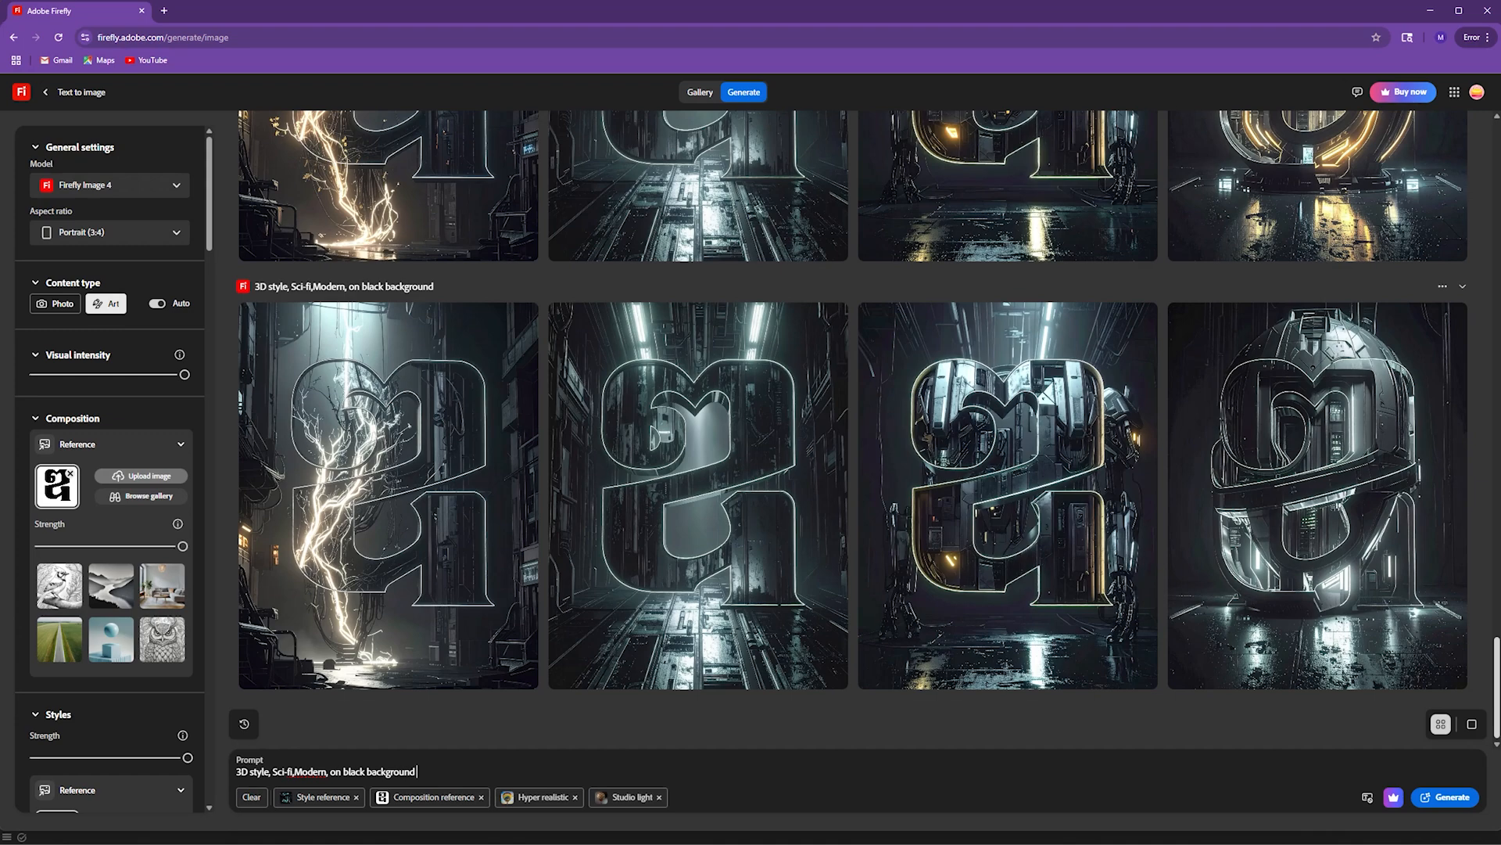
- Enlarge the second image of the newest set, download it and return to the results
{"action": "left_click", "coordinate": [687, 462]}
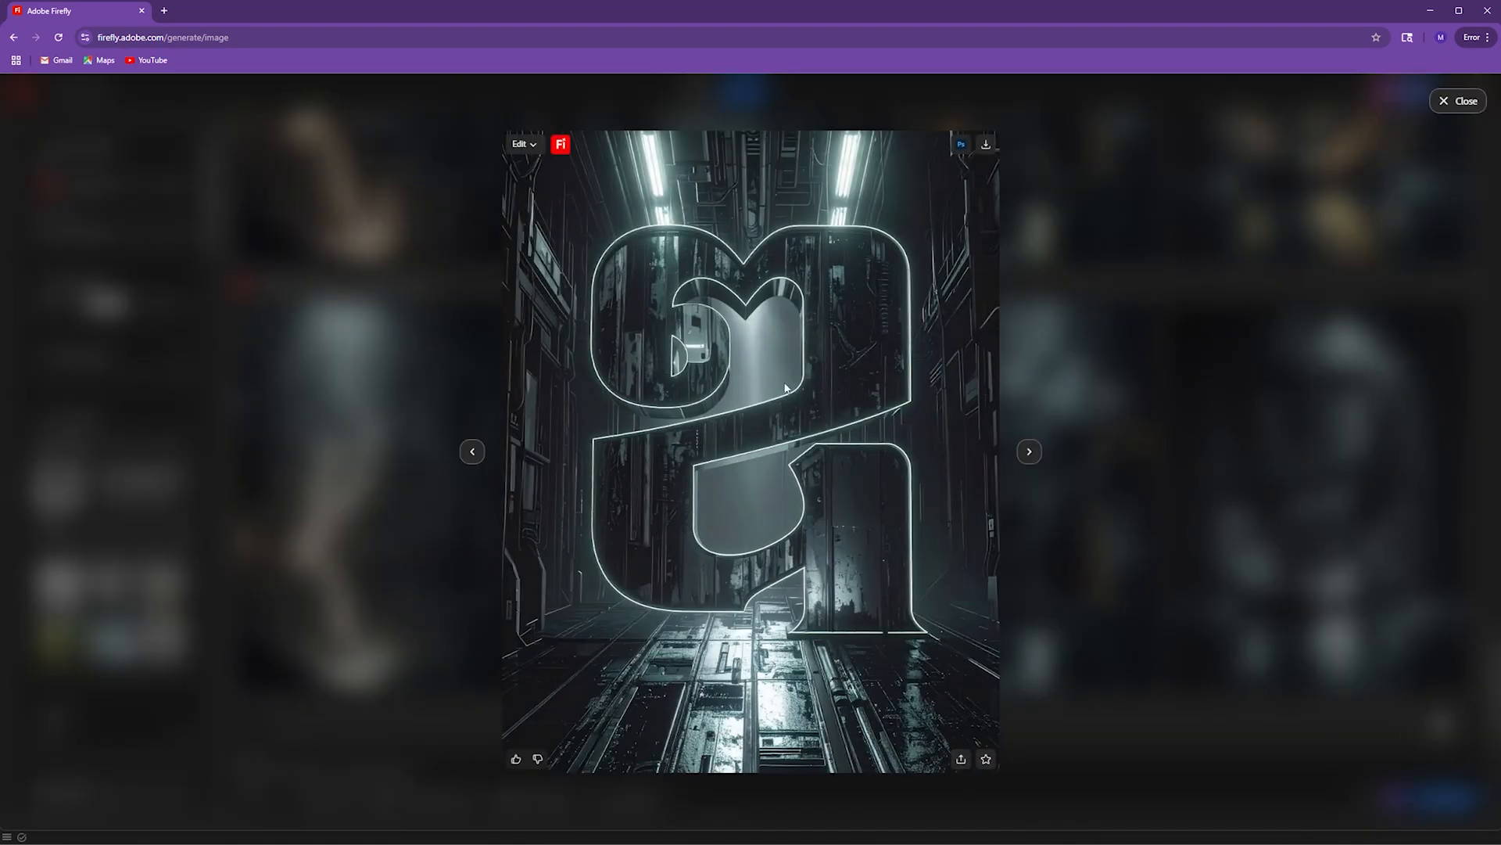
{"action": "left_click", "coordinate": [986, 144]}
{"action": "left_click", "coordinate": [332, 376]}
{"action": "scroll", "coordinate": [861, 575], "scroll_direction": "up", "scroll_amount": 5}
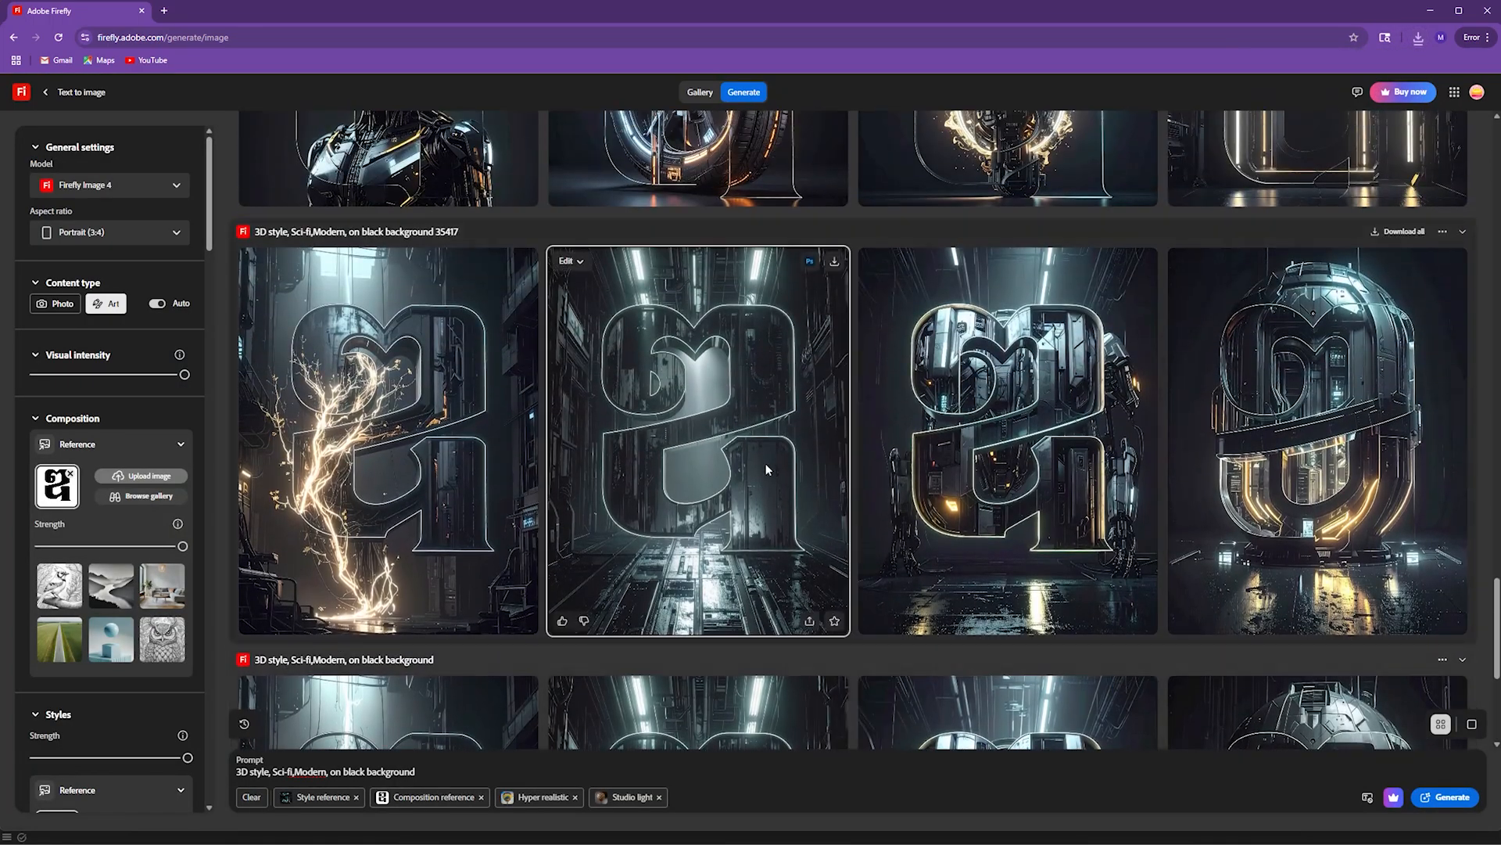
- Examine the third image of the earlier portrait set enlarged and compare the generated sets
{"action": "left_click", "coordinate": [1061, 430]}
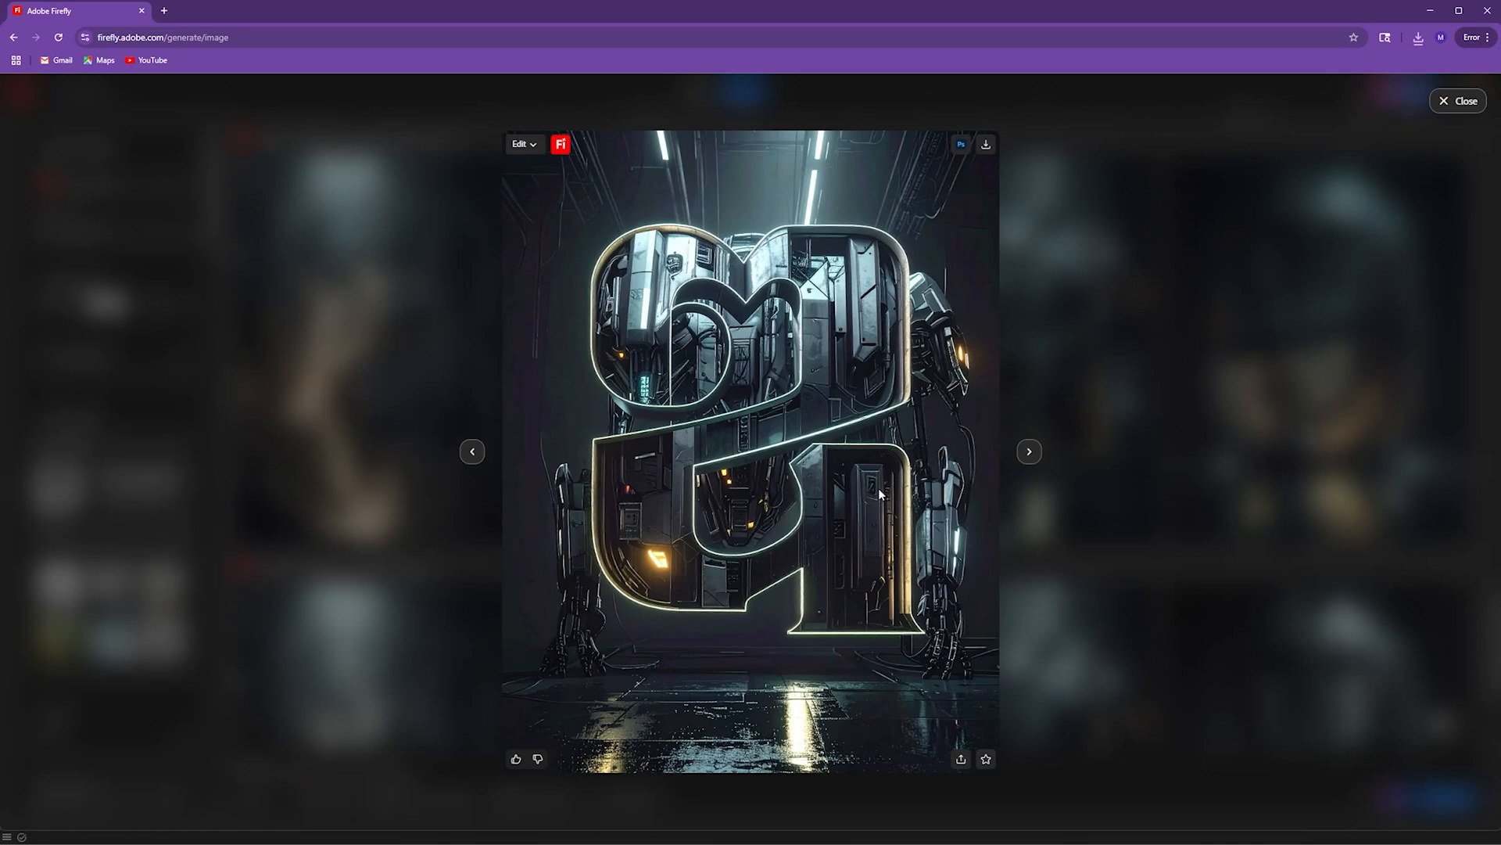
{"action": "key", "text": "Escape"}
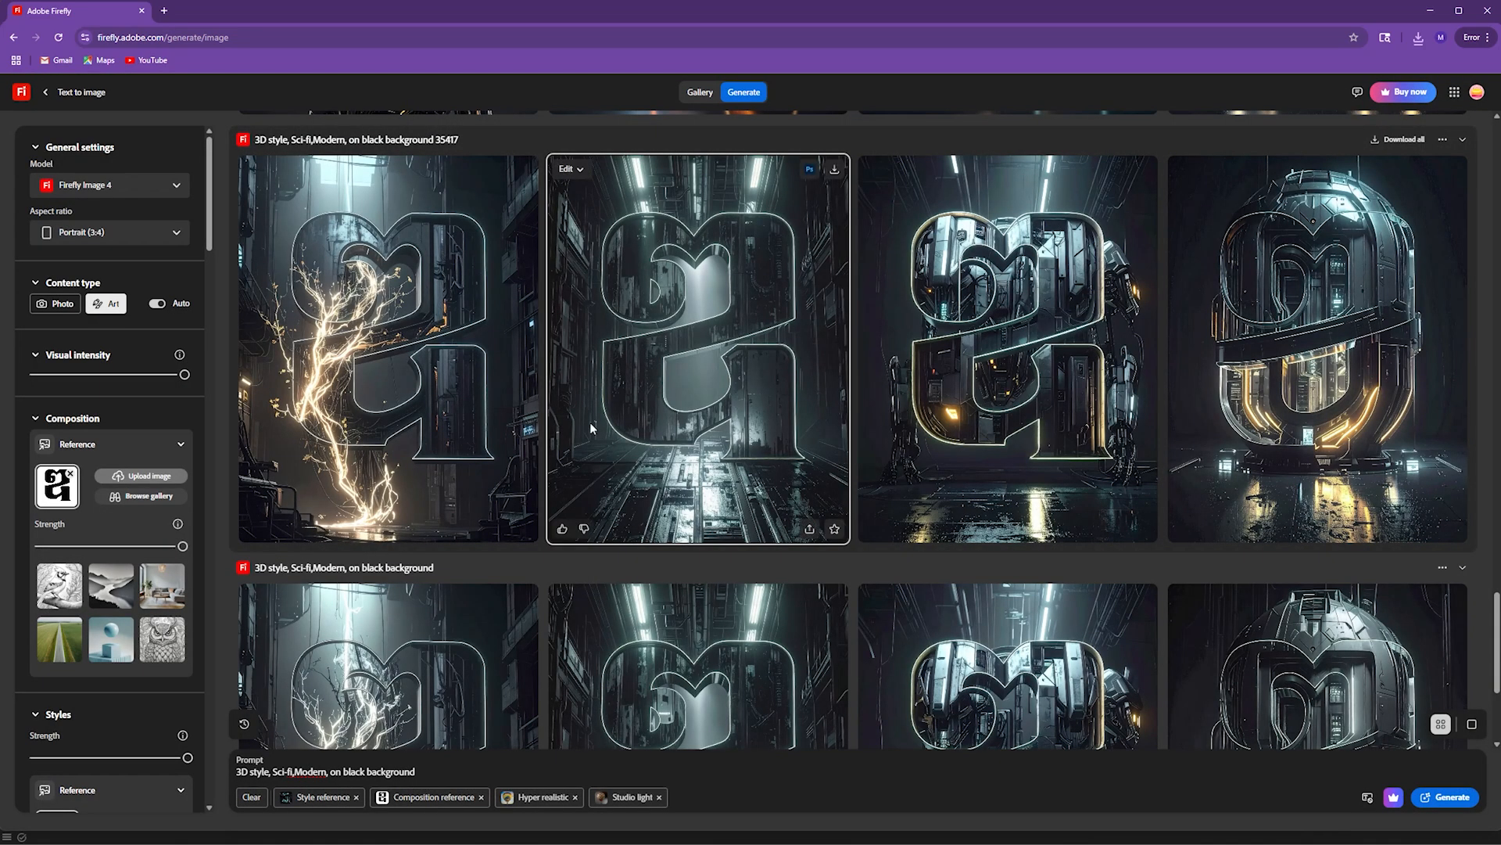
{"action": "scroll", "coordinate": [1076, 462], "scroll_direction": "up", "scroll_amount": 3}
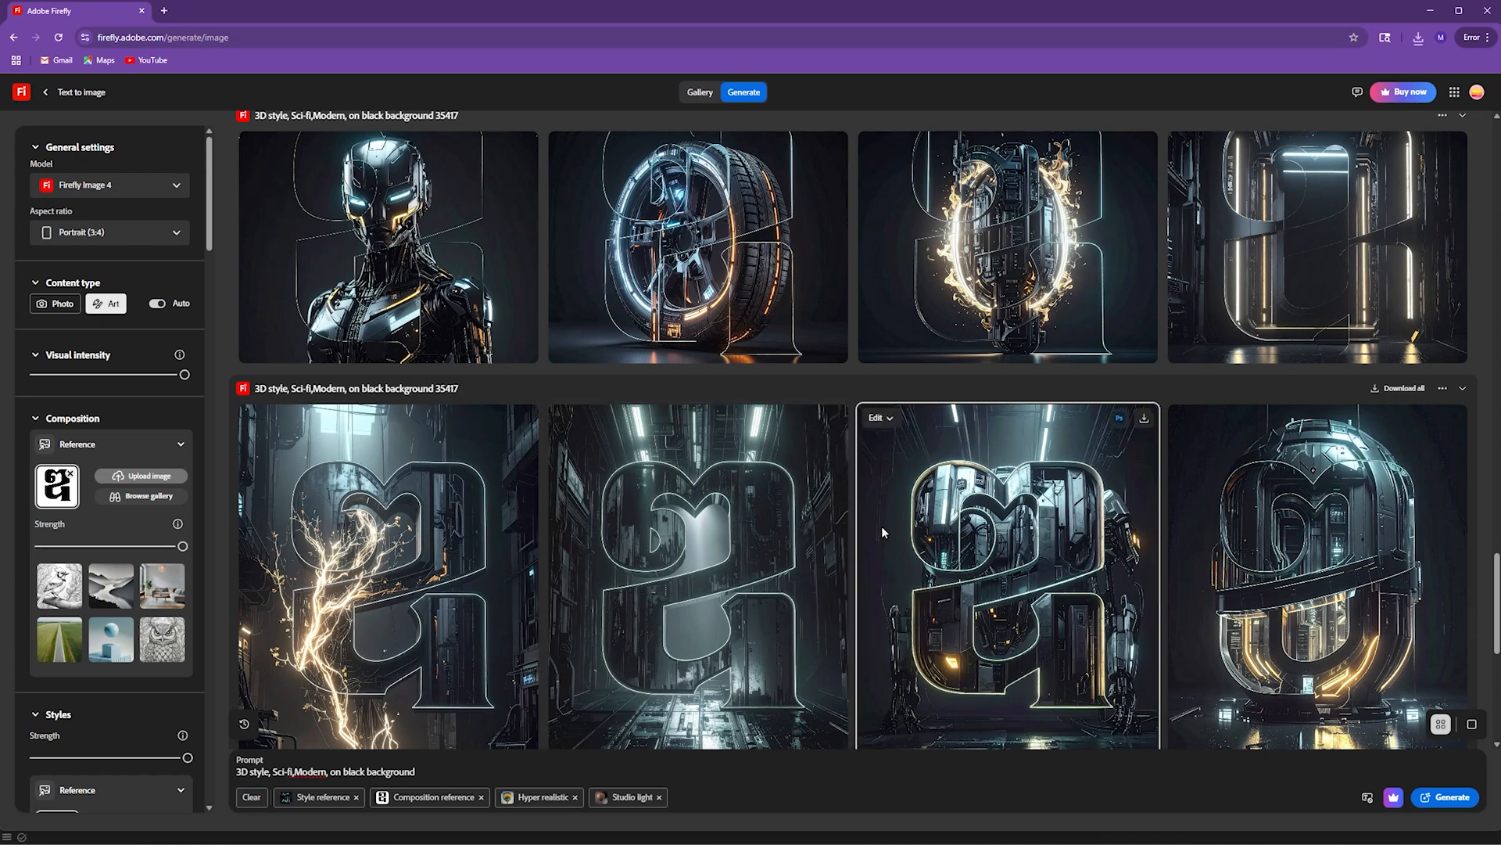
{"action": "scroll", "coordinate": [1016, 587], "scroll_direction": "down", "scroll_amount": 3}
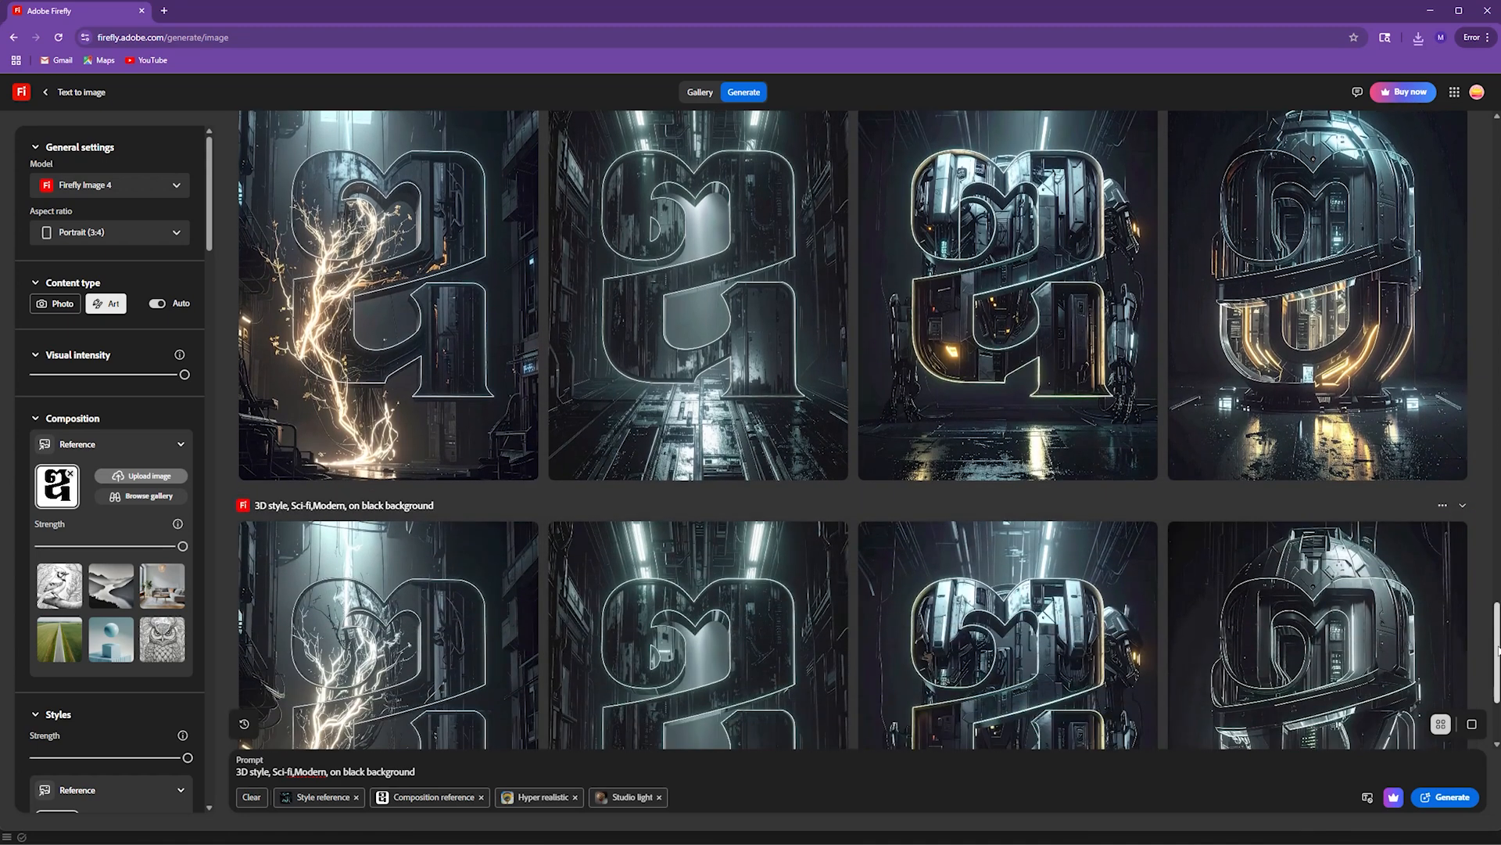
{"action": "scroll", "coordinate": [1494, 673], "scroll_direction": "down", "scroll_amount": 3}
{"action": "left_click_drag", "start_coordinate": [1490, 684], "coordinate": [1488, 583]}
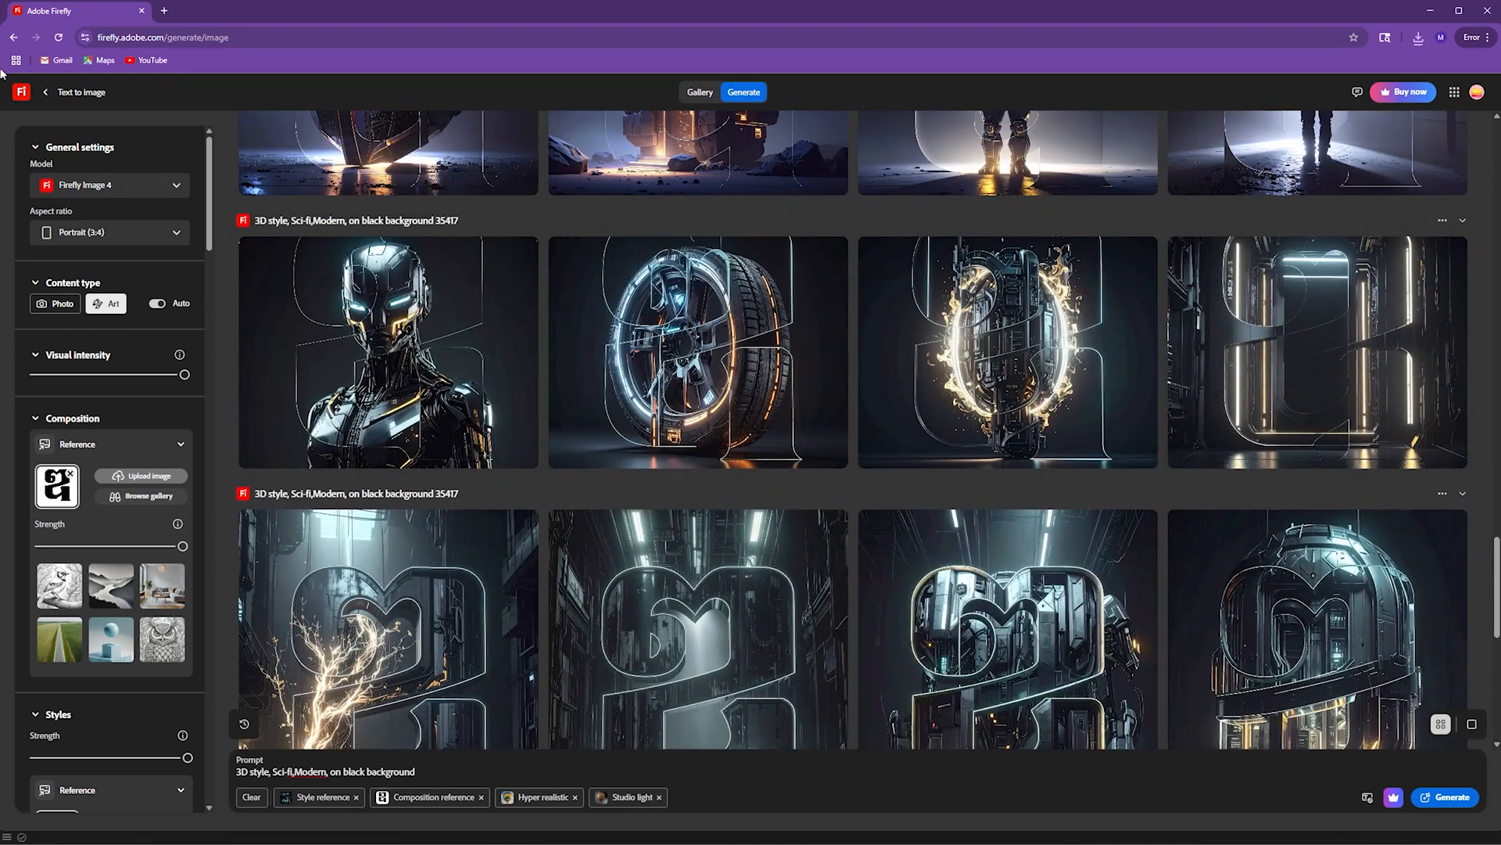
- Return to the Firefly home page, switch the generation type to Video and start trying the Generate video feature
{"action": "left_click", "coordinate": [22, 94]}
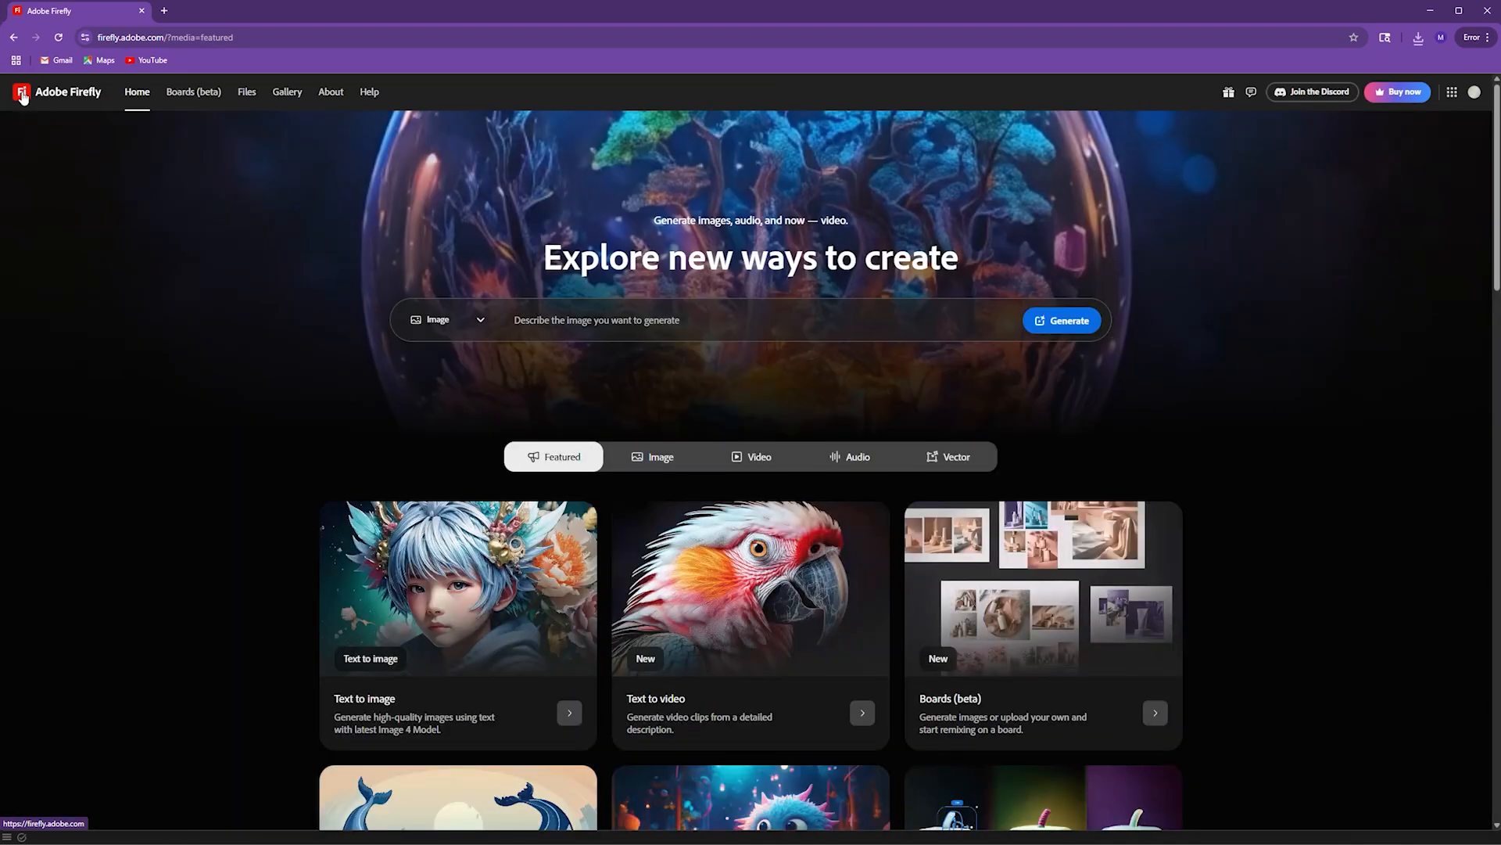
{"action": "left_click", "coordinate": [467, 320]}
{"action": "left_click", "coordinate": [460, 393]}
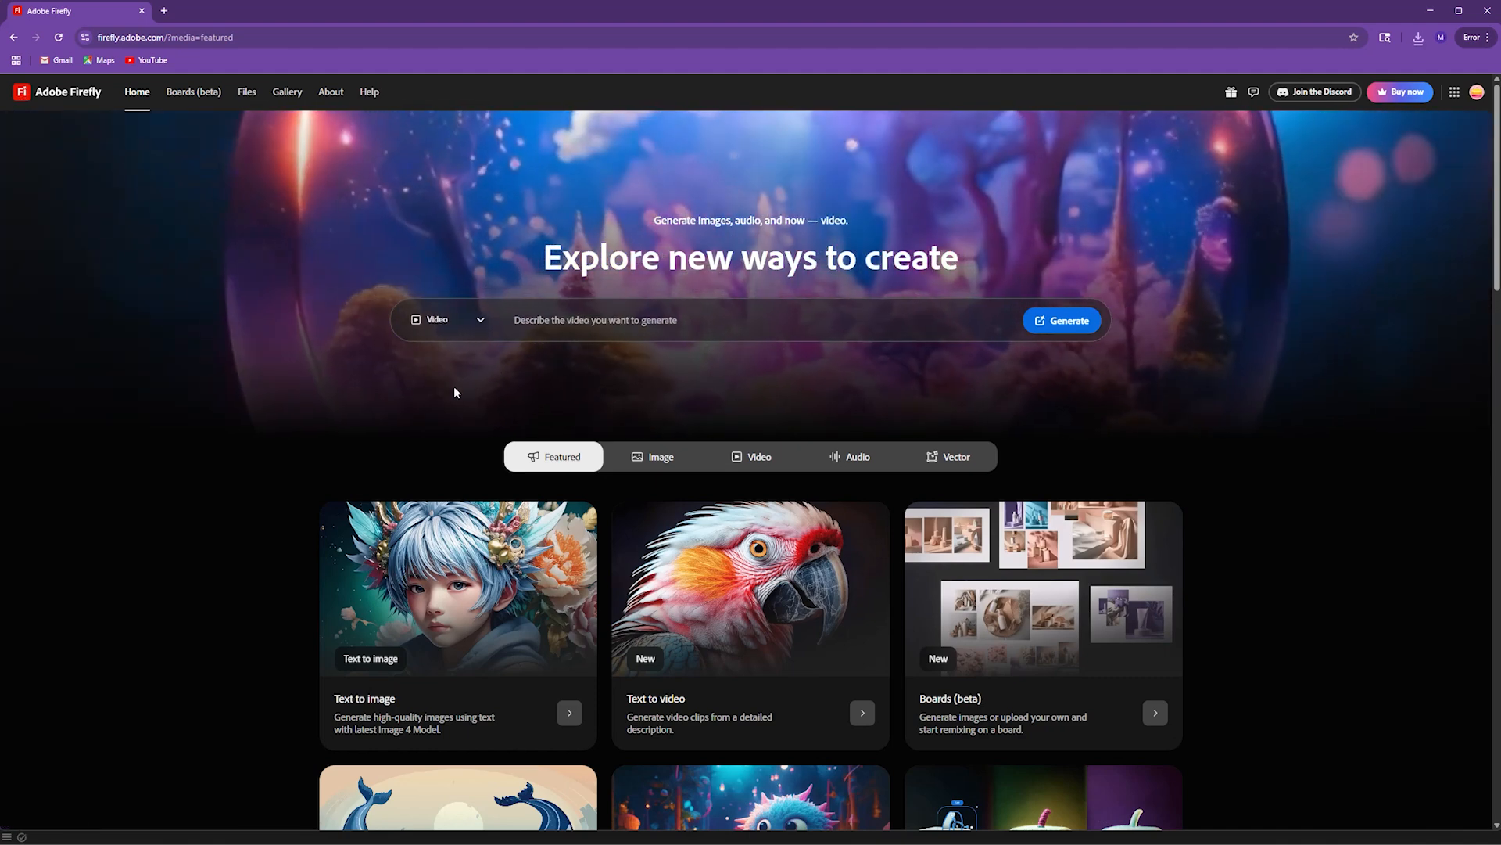
{"action": "left_click", "coordinate": [1069, 321]}
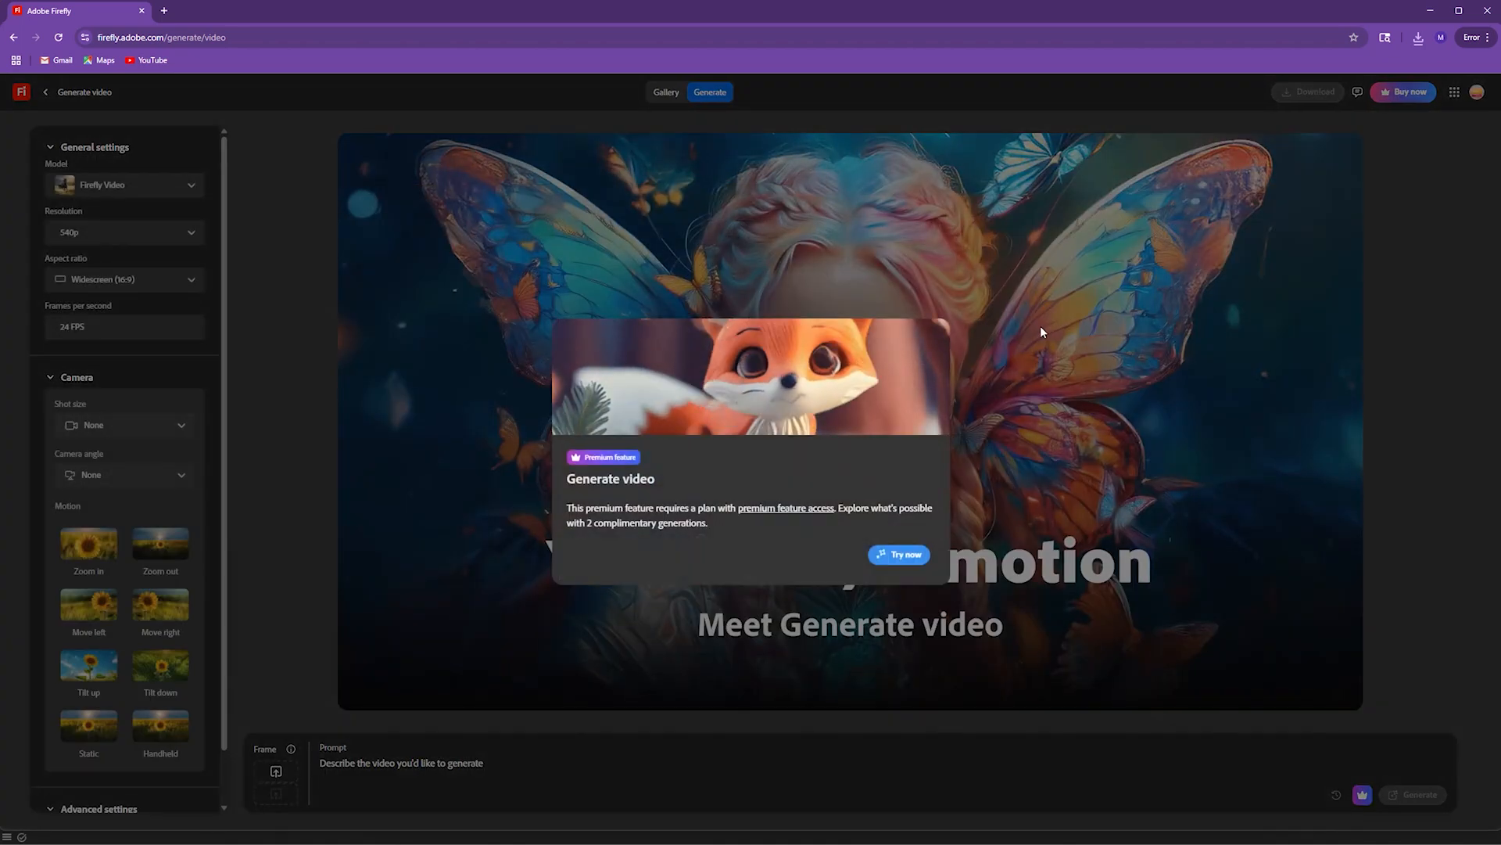
{"action": "left_click", "coordinate": [907, 554]}
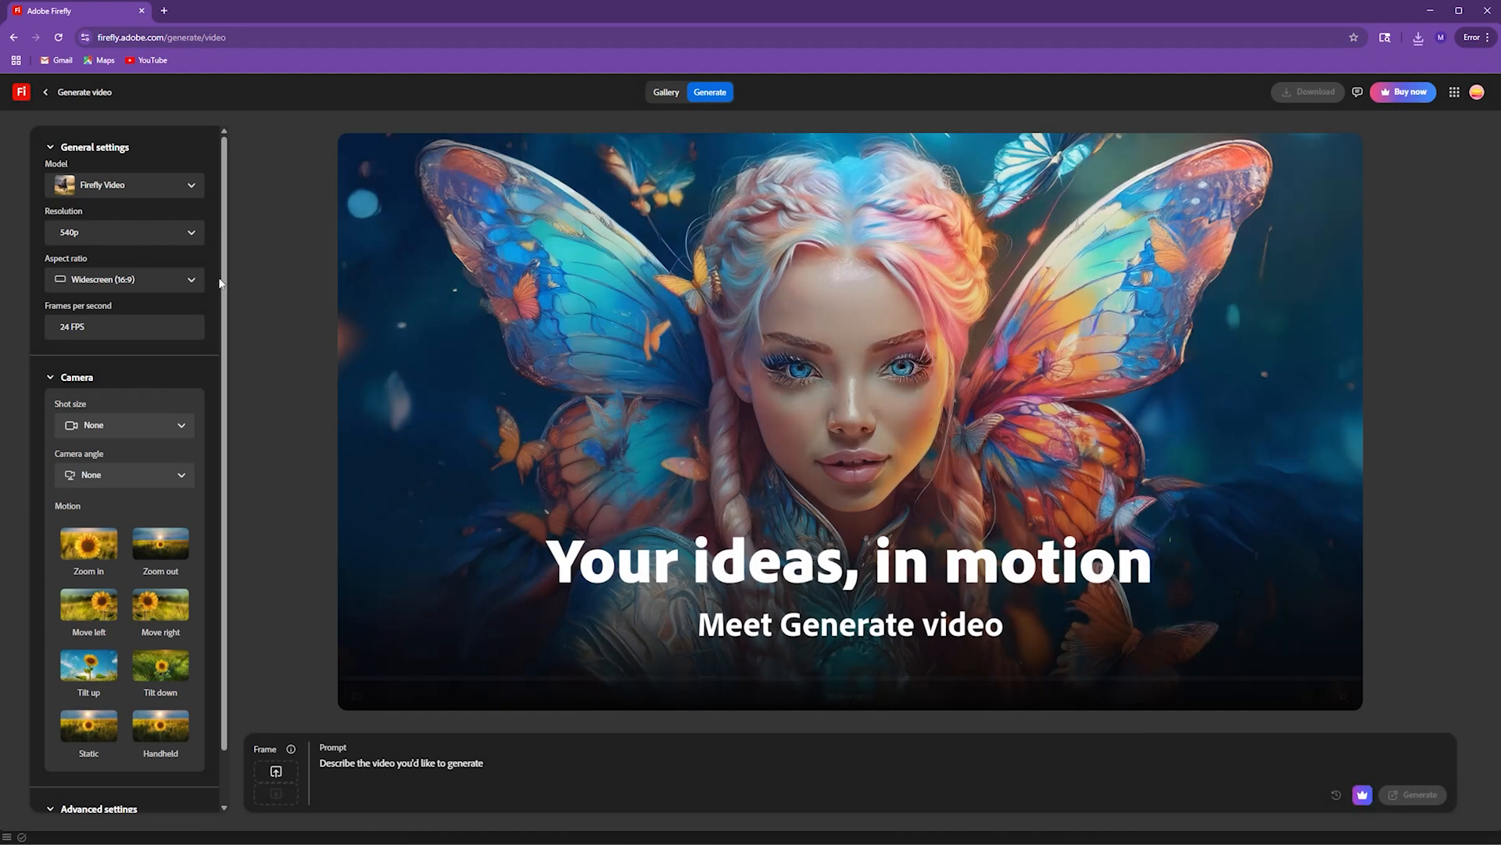
- Set the video to 1080p resolution and Vertical (9:16) aspect ratio with Static camera motion
{"action": "left_click", "coordinate": [175, 232]}
{"action": "left_click", "coordinate": [117, 318]}
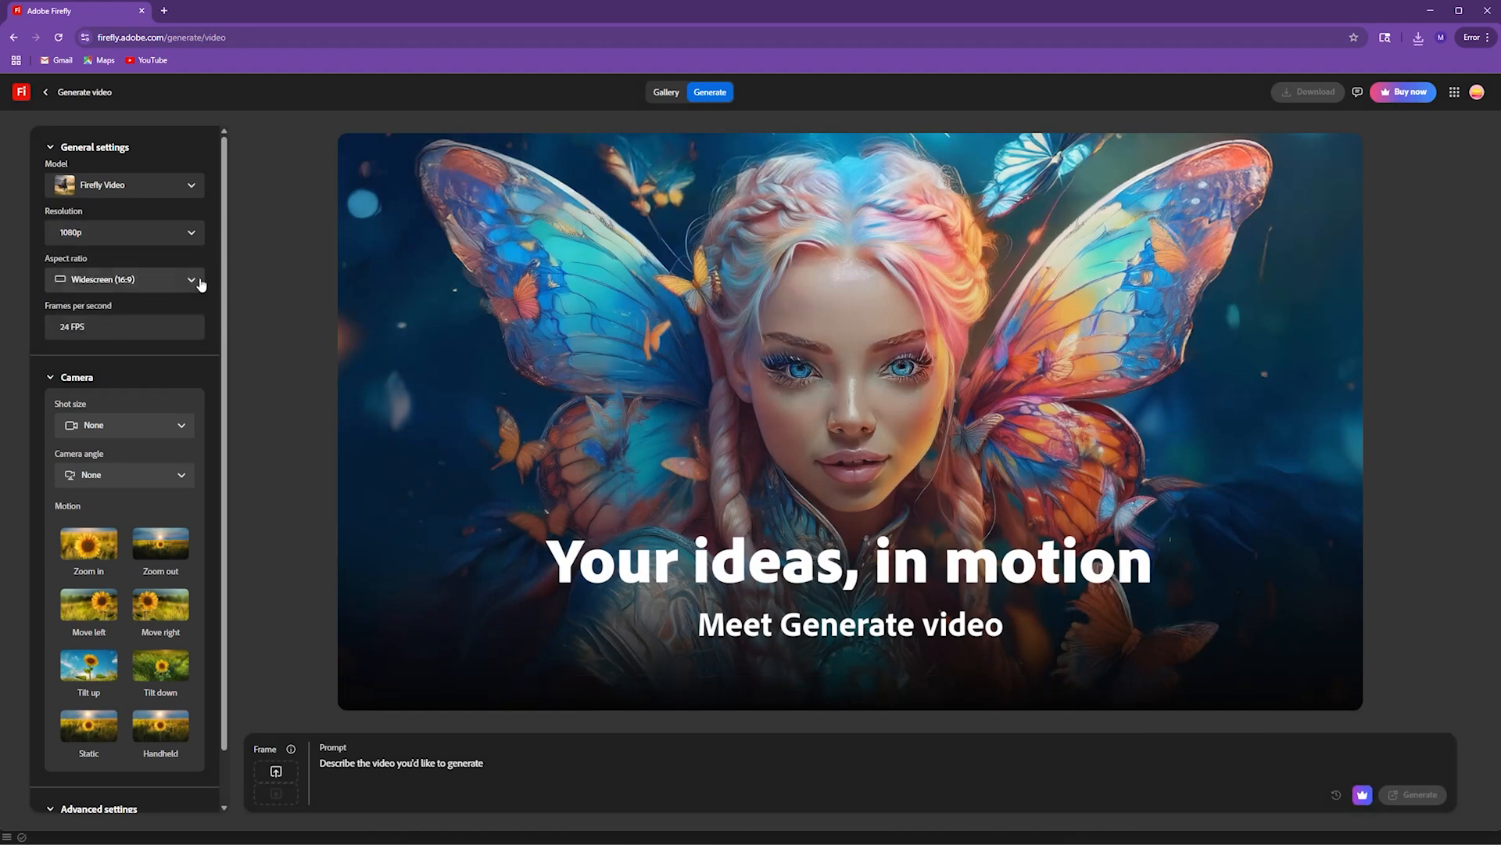
{"action": "left_click", "coordinate": [191, 280]}
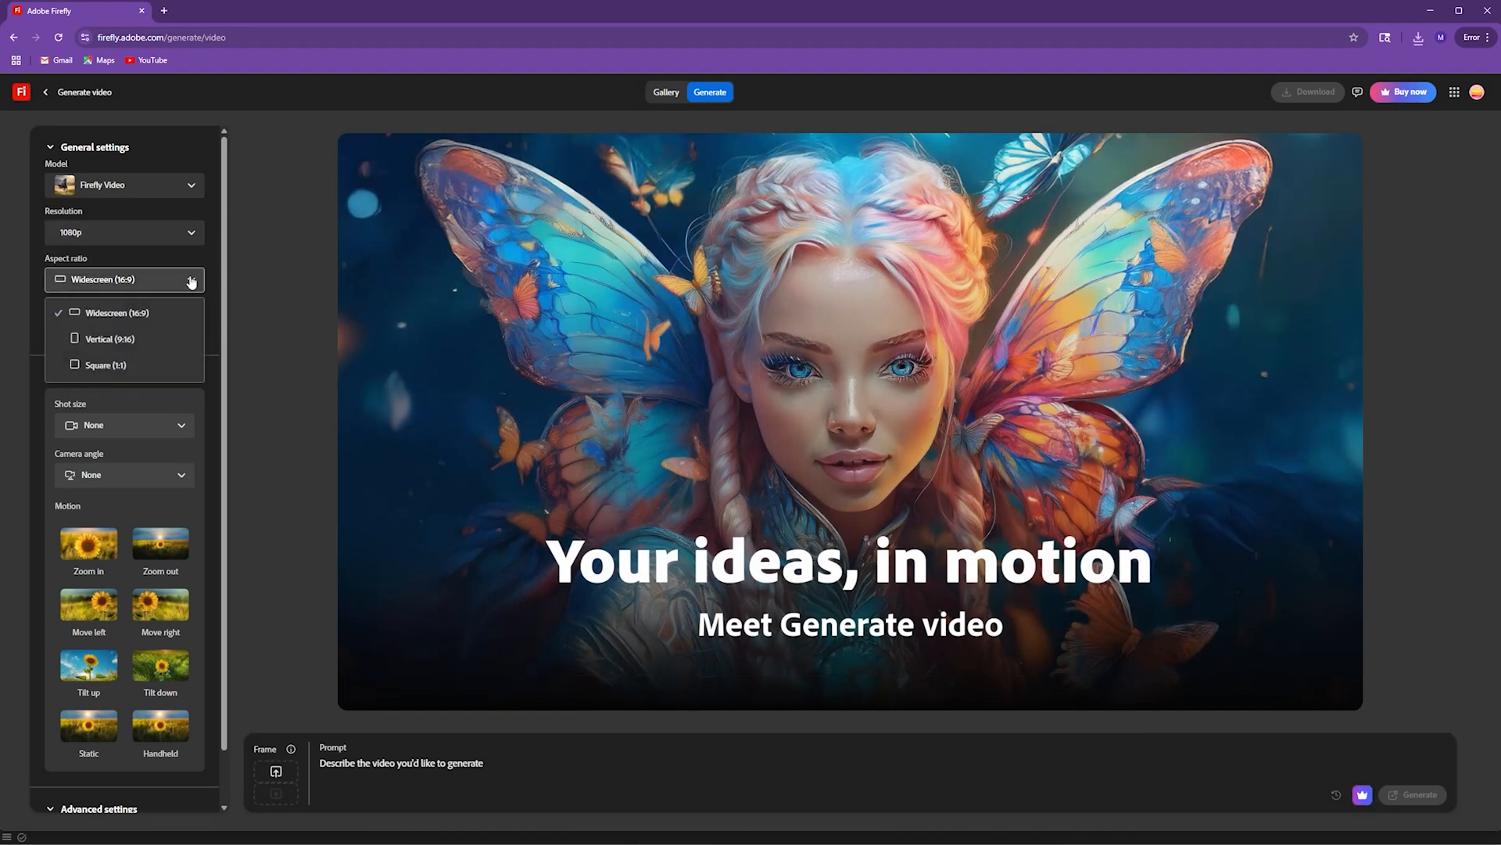
{"action": "left_click", "coordinate": [113, 340]}
{"action": "scroll", "coordinate": [203, 338], "scroll_direction": "down", "scroll_amount": 1}
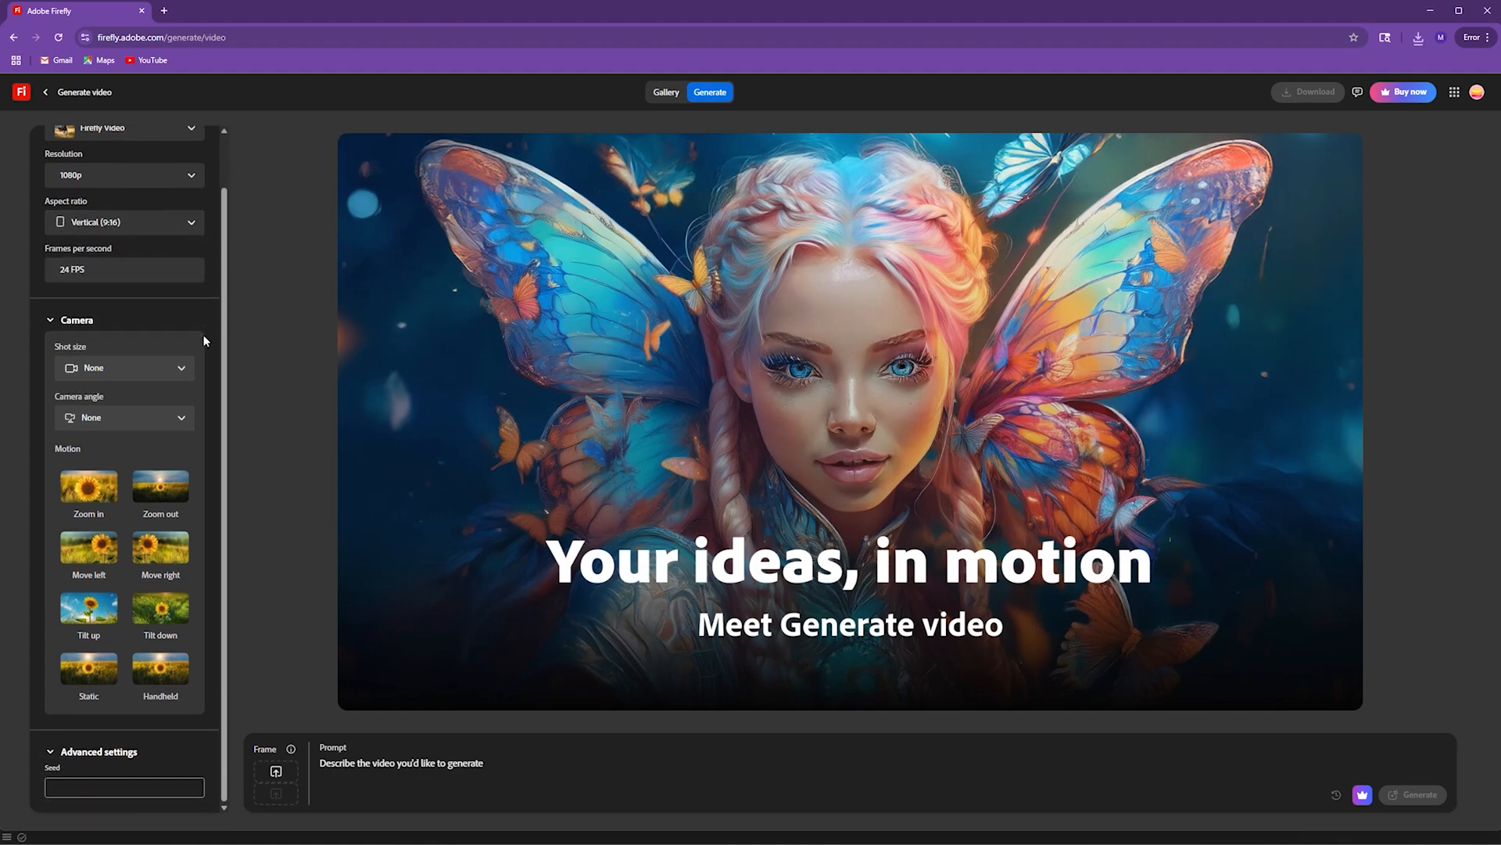
{"action": "left_click", "coordinate": [89, 680]}
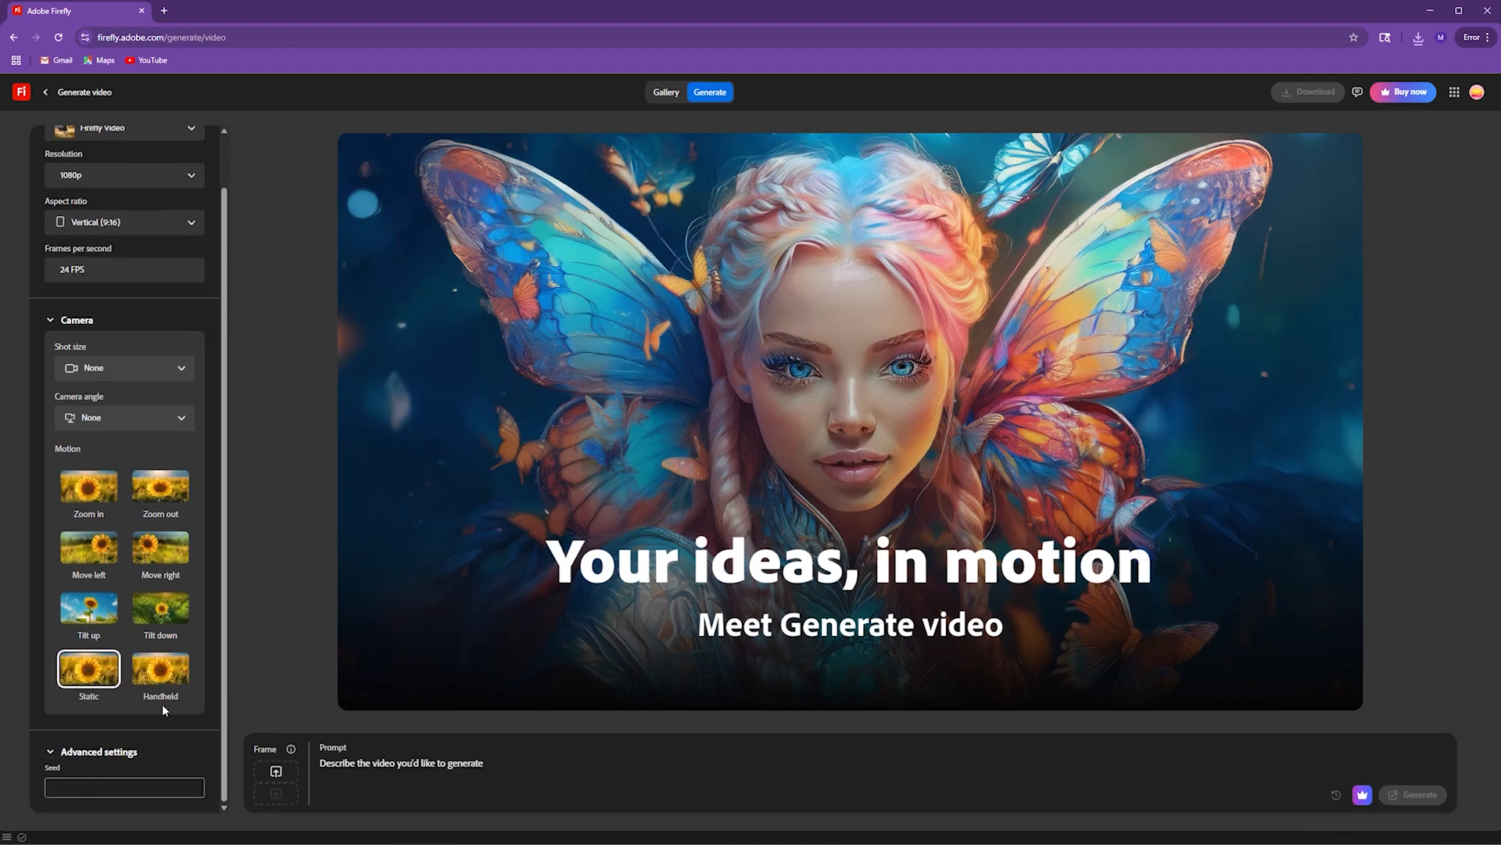
- Load the third Firefly letter image from the Downloads folder as the video's first frame
{"action": "left_click", "coordinate": [277, 773]}
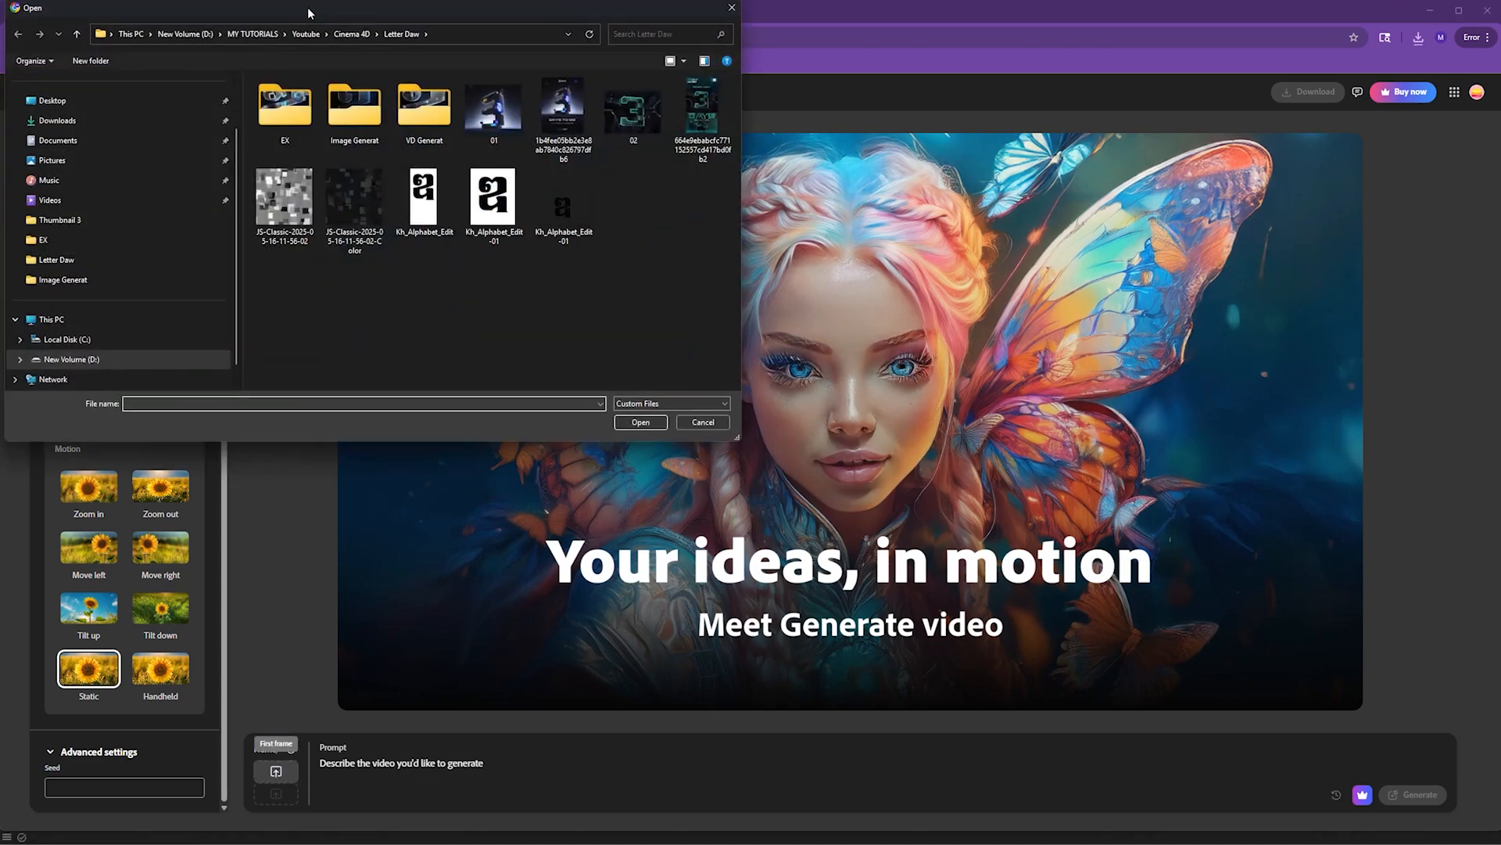
{"action": "left_click_drag", "start_coordinate": [362, 16], "coordinate": [731, 143]}
{"action": "left_click", "coordinate": [475, 248]}
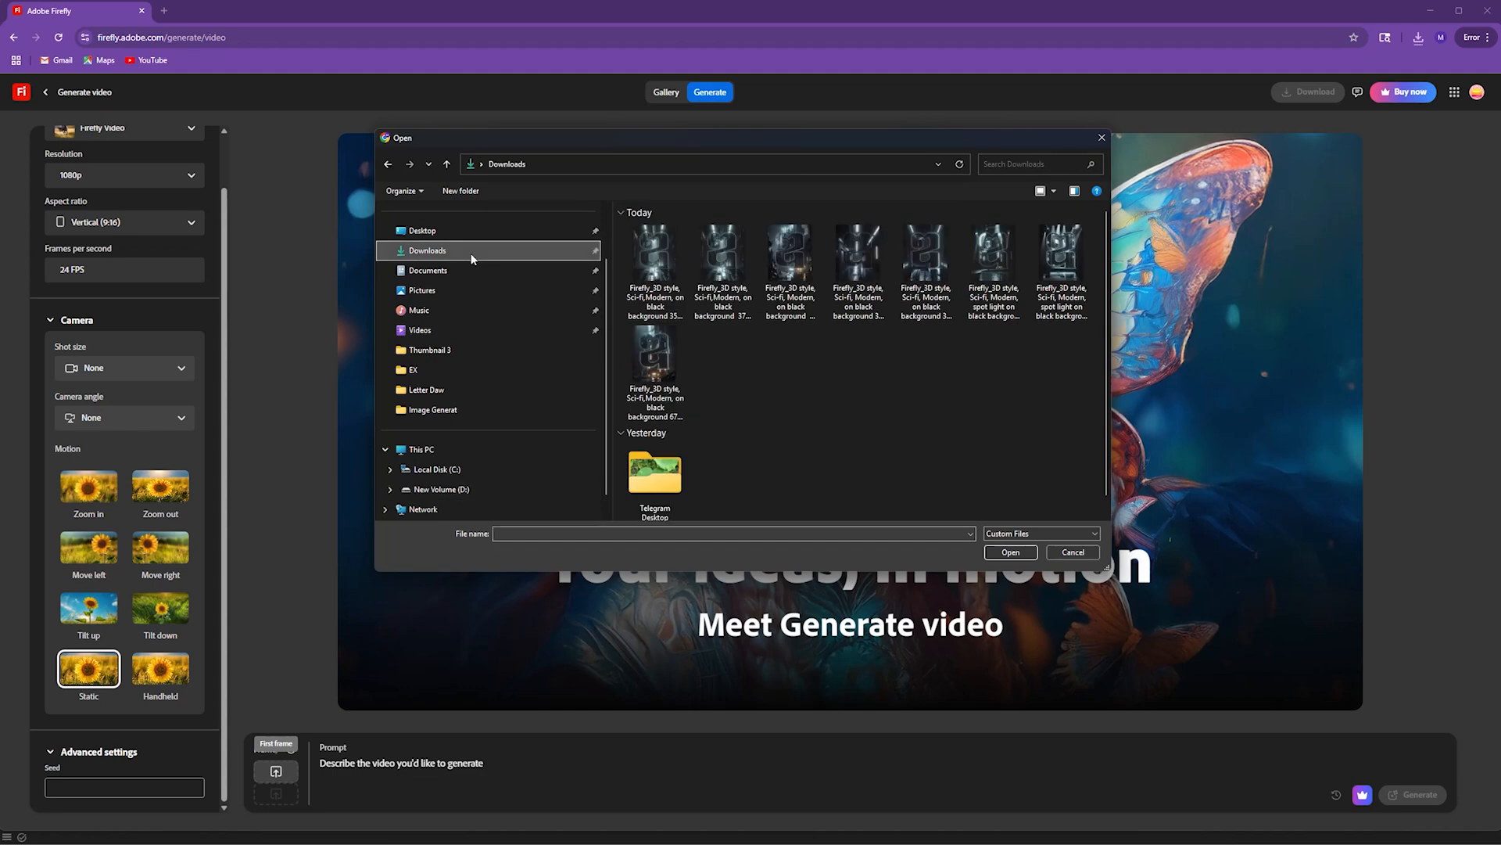
{"action": "left_click", "coordinate": [701, 269]}
{"action": "left_click", "coordinate": [647, 275]}
{"action": "left_click", "coordinate": [711, 269]}
{"action": "left_click", "coordinate": [769, 271]}
{"action": "left_click", "coordinate": [671, 281]}
{"action": "left_click", "coordinate": [707, 287]}
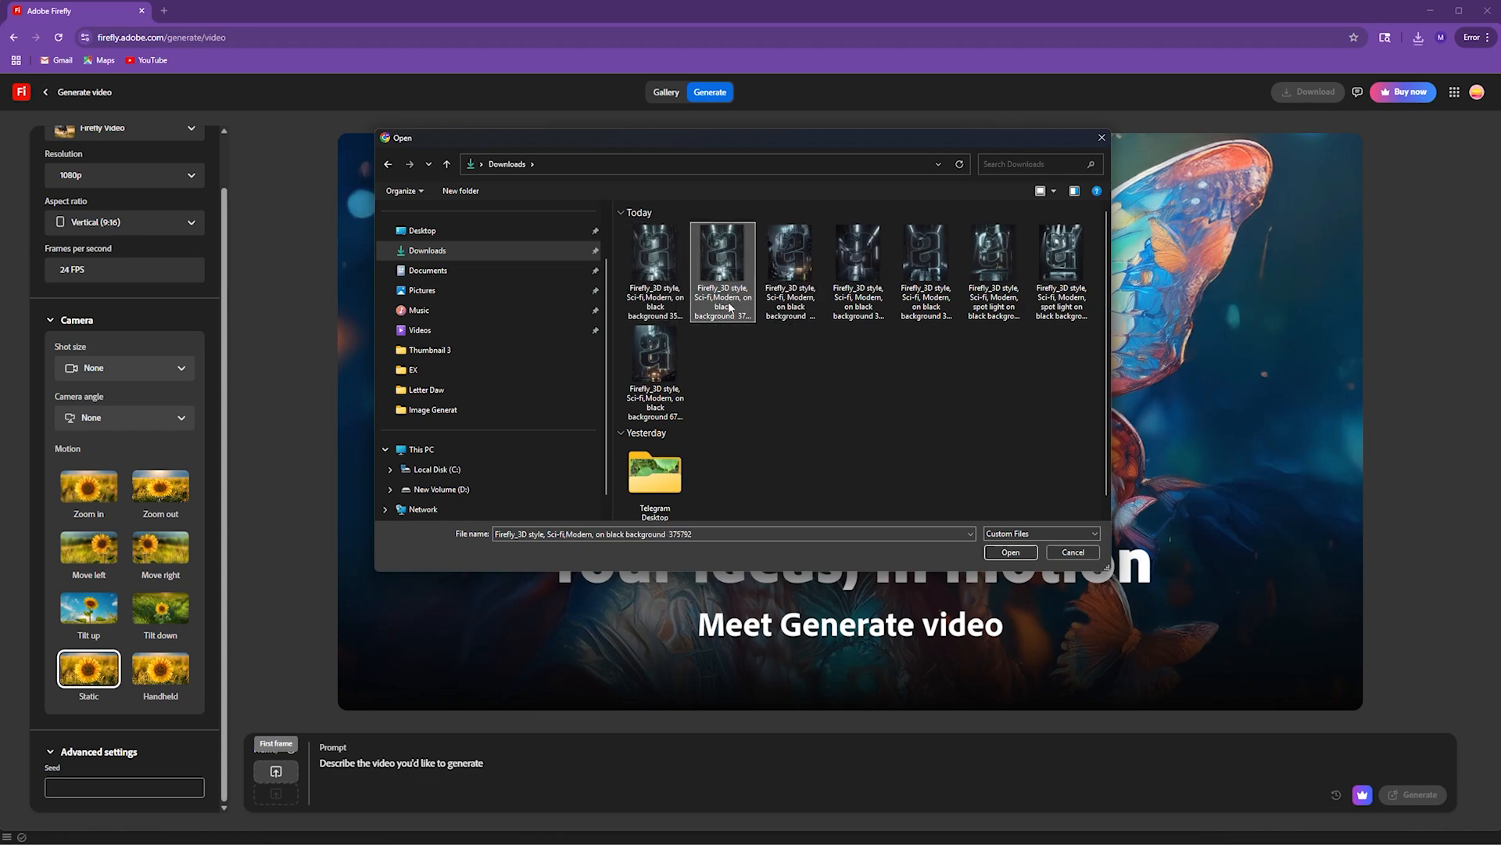
{"action": "left_click", "coordinate": [803, 268]}
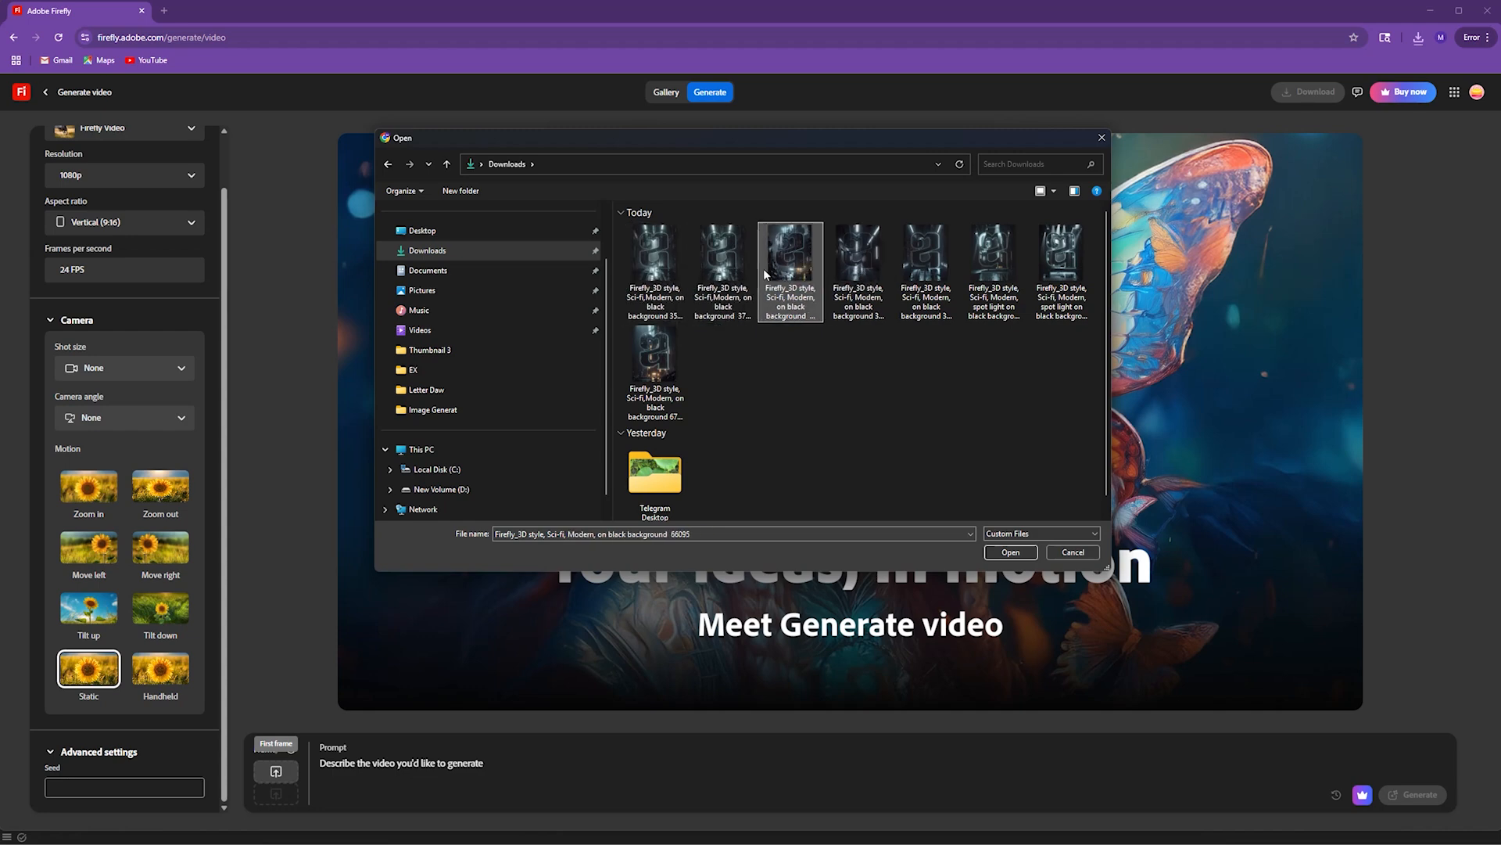
{"action": "left_click", "coordinate": [735, 269]}
{"action": "double_click", "coordinate": [788, 266]}
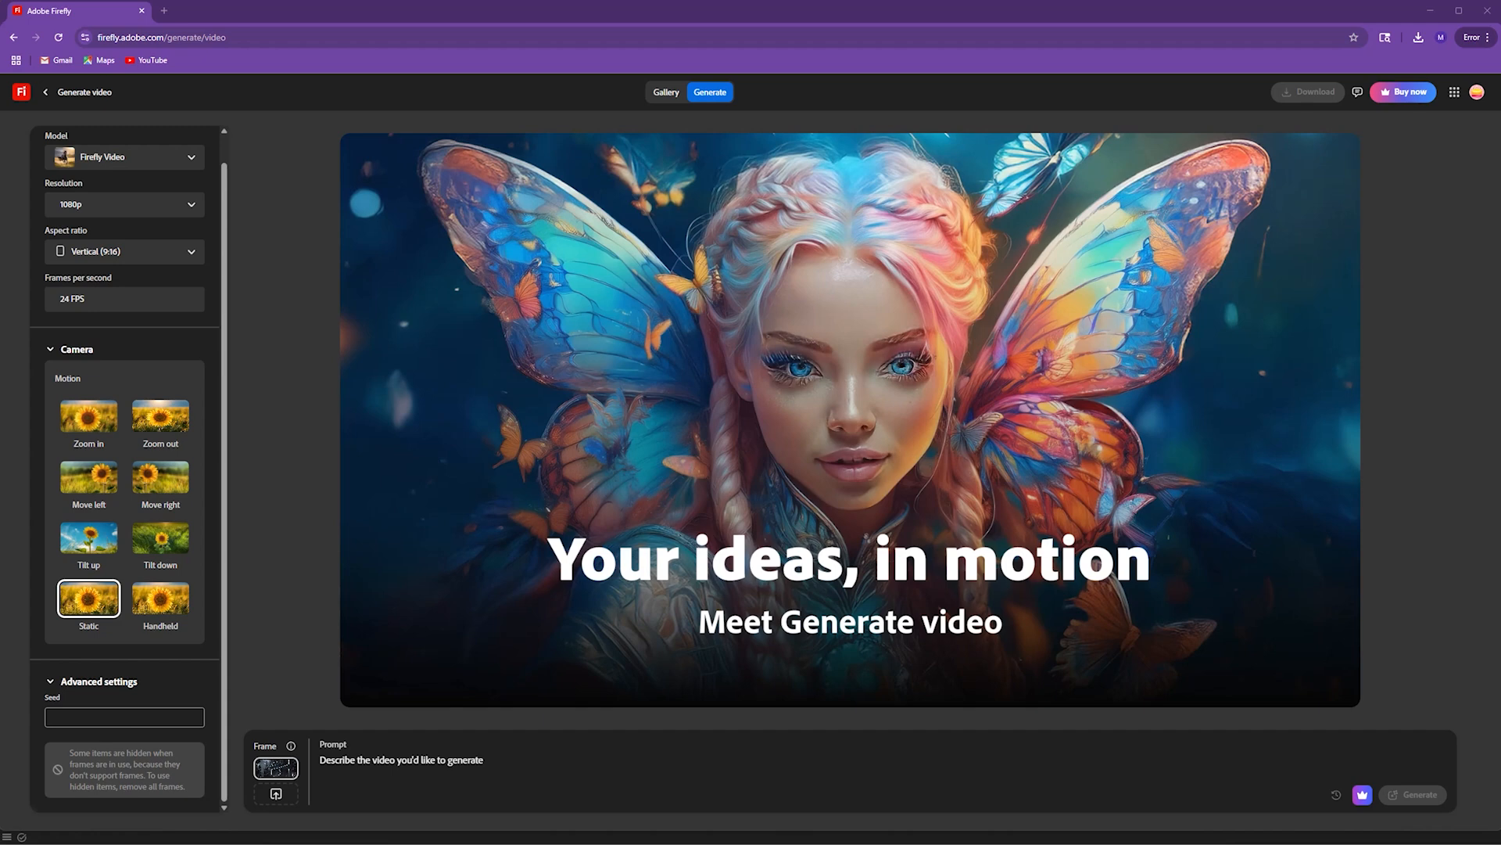
- Write the video prompt "Text metal Transformer style falling from top,Mograph, Dynamics 111456" in place of the 3D style wording
{"action": "left_click", "coordinate": [391, 759]}
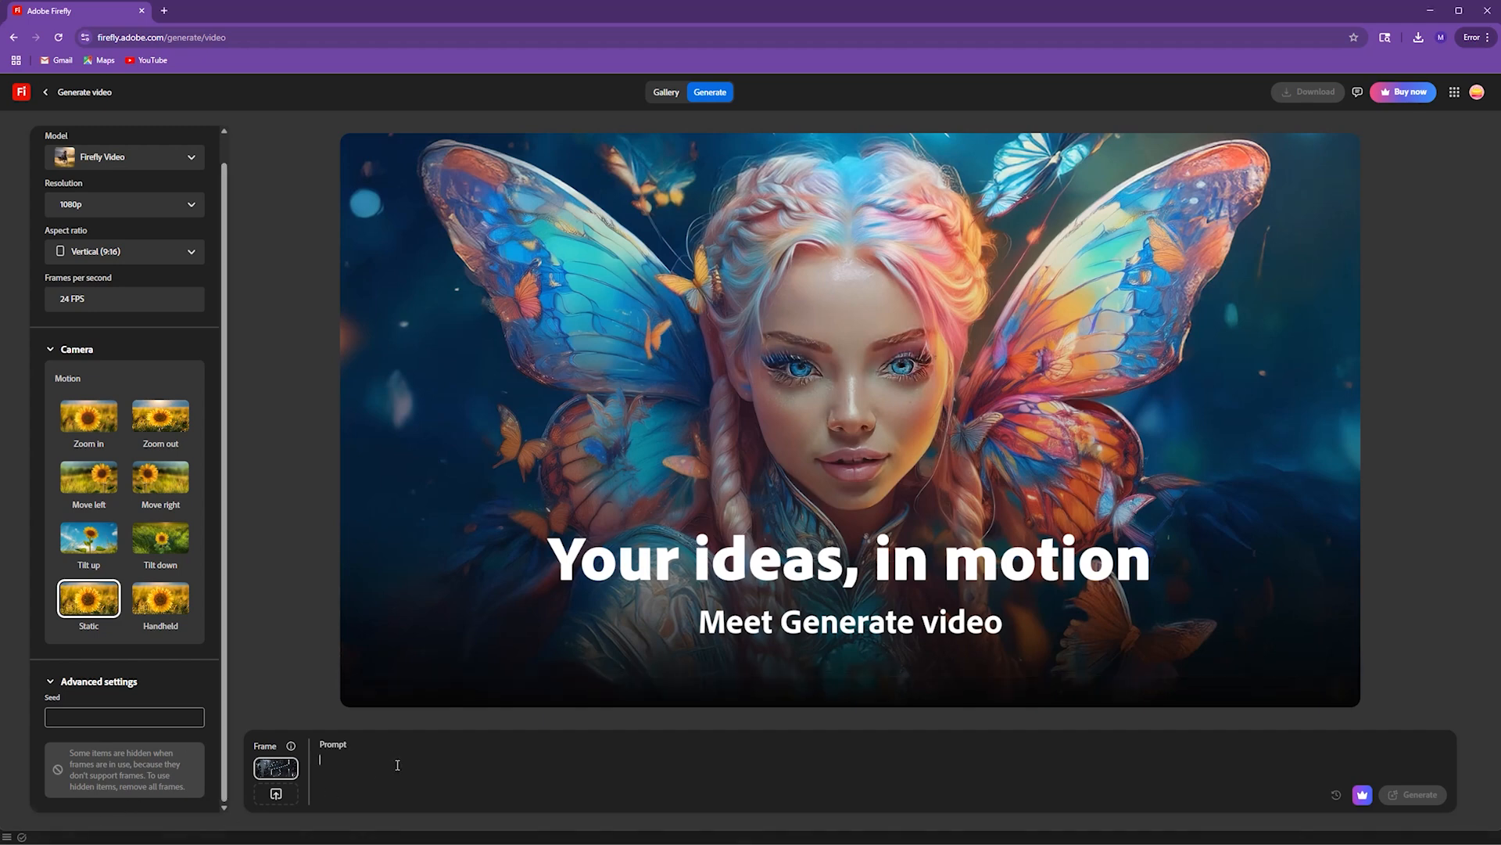
{"action": "type", "text": "3D style, Sci-fi,Modern, on black background 35417"}
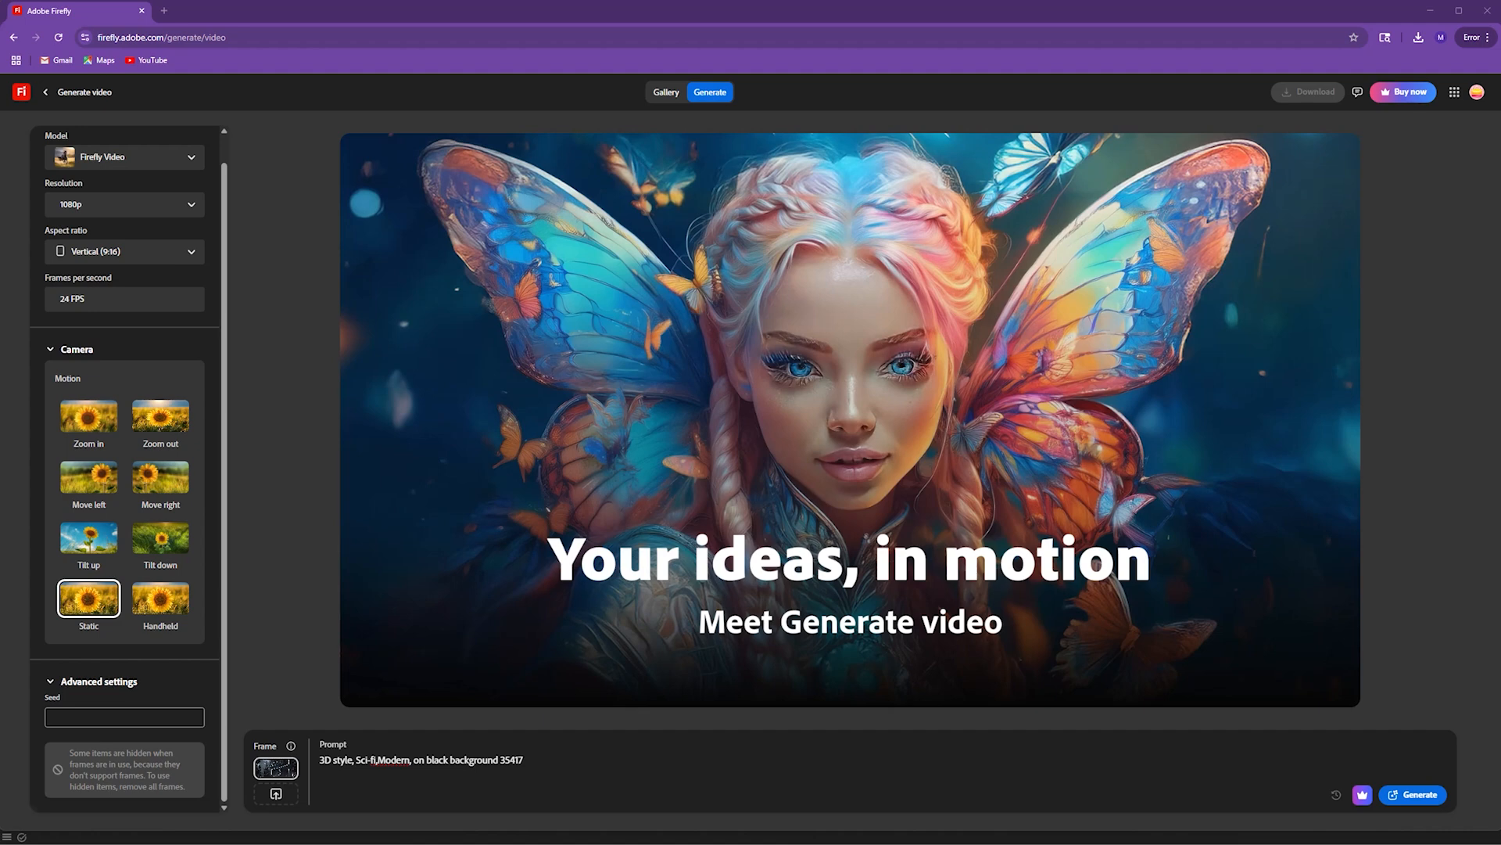
{"action": "triple_click", "coordinate": [440, 758]}
{"action": "left_click", "coordinate": [512, 761]}
{"action": "left_click_drag", "start_coordinate": [524, 761], "coordinate": [327, 771]}
{"action": "type", "text": "Firefly text metal Transformer style falling from top,Mograph, Dynamics  111456"}
{"action": "double_click", "coordinate": [322, 761]}
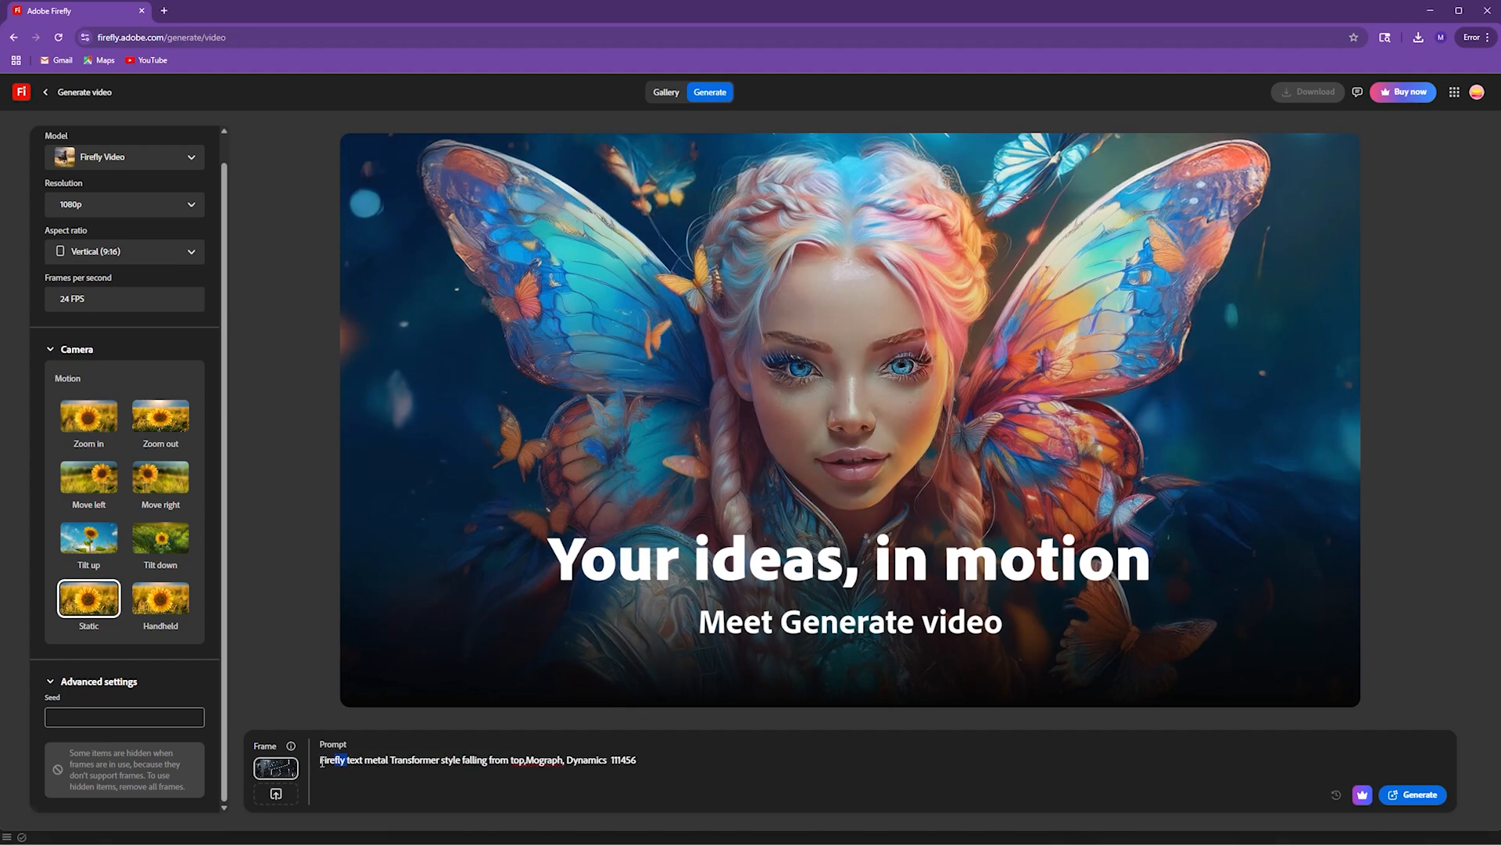
{"action": "key", "text": "BackSpace"}
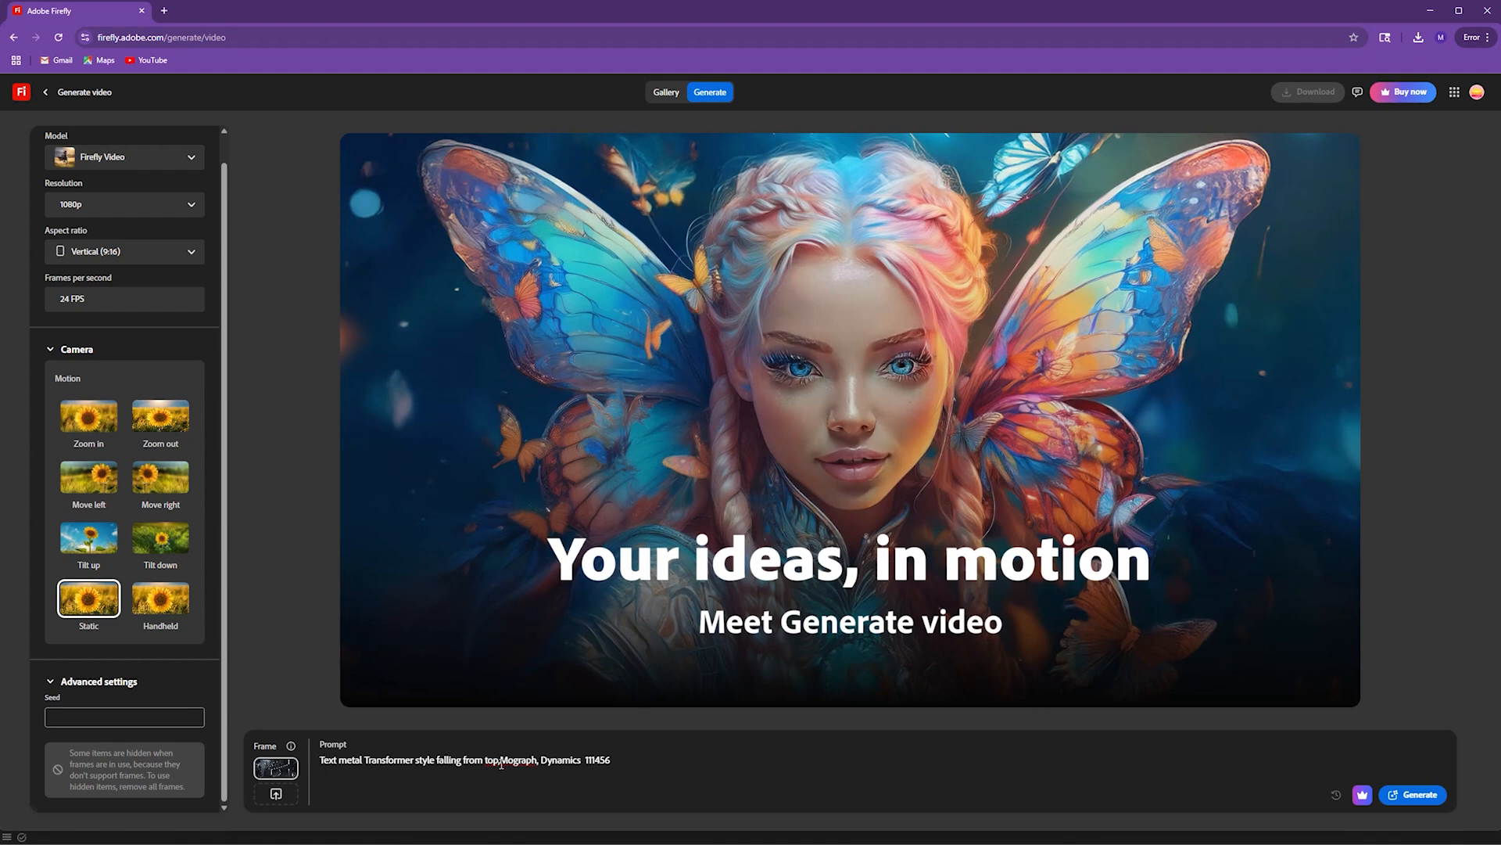
- Reword the prompt to "Text metal Transformer style effect falling from top, Mograph, Dynamic." and generate the video
{"action": "type", "text": ","}
{"action": "left_click", "coordinate": [628, 761]}
{"action": "left_click_drag", "start_coordinate": [627, 761], "coordinate": [580, 778]}
{"action": "key", "text": "BackSpace"}
{"action": "type", "text": "."}
{"action": "type", "text": " effec"}
{"action": "type", "text": "t"}
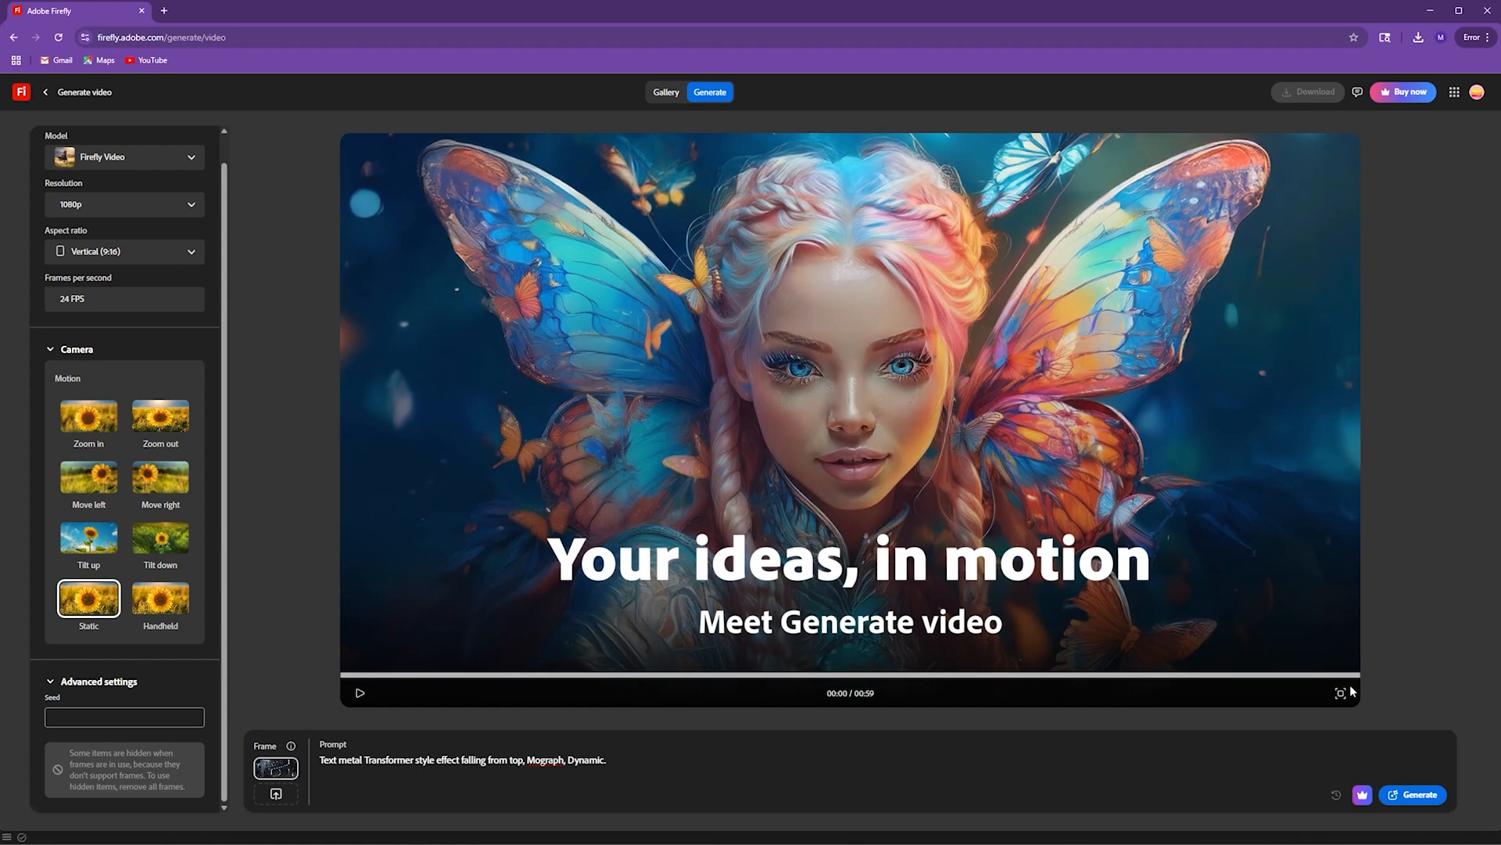
{"action": "left_click", "coordinate": [1424, 796]}
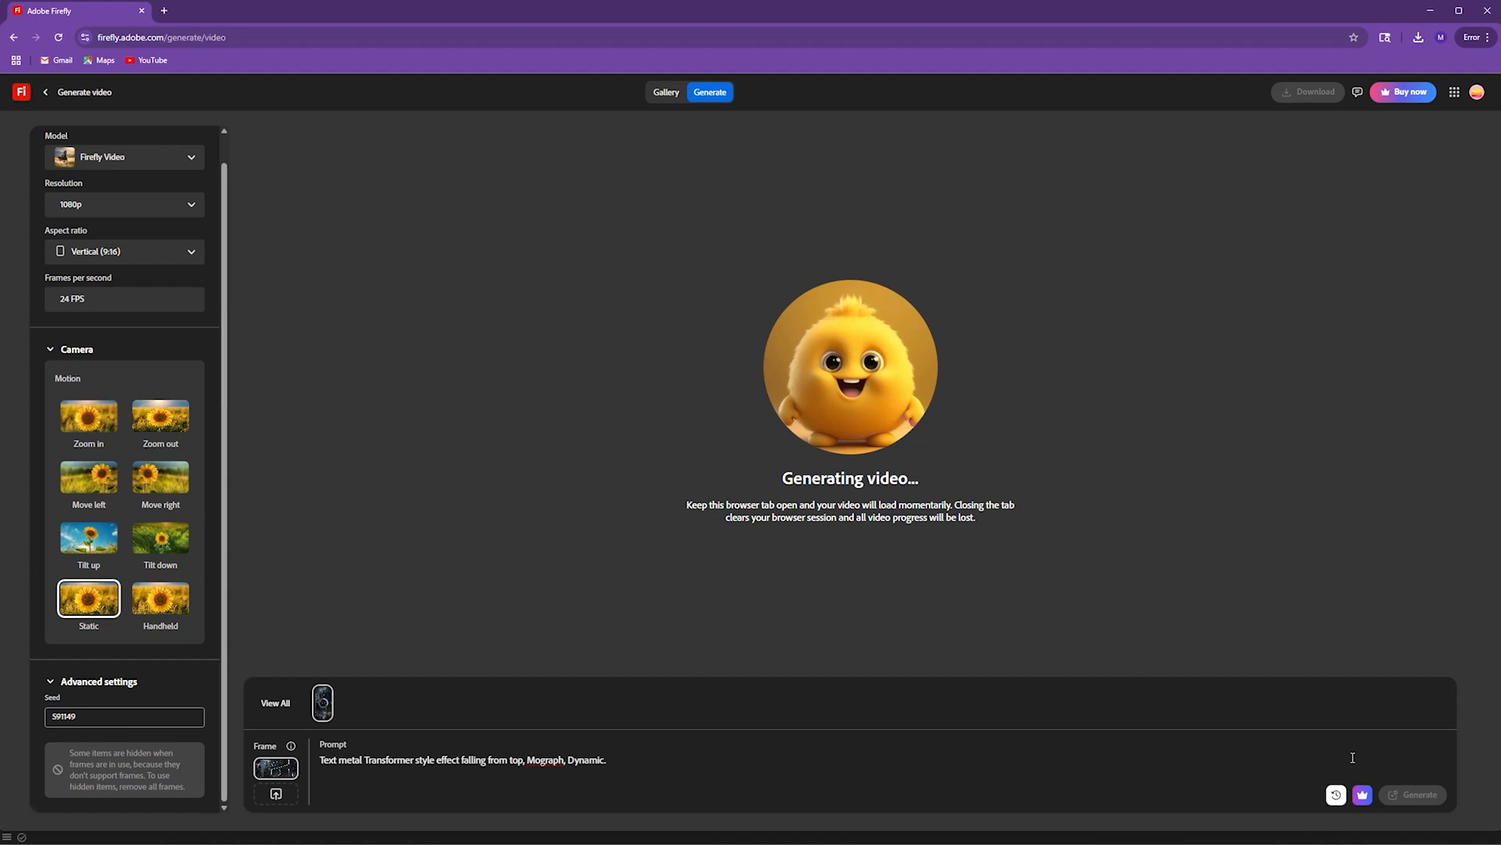
- Open the ChatGPT site in a new browser tab
{"action": "key", "text": "ctrl+t"}
{"action": "left_click", "coordinate": [692, 254]}
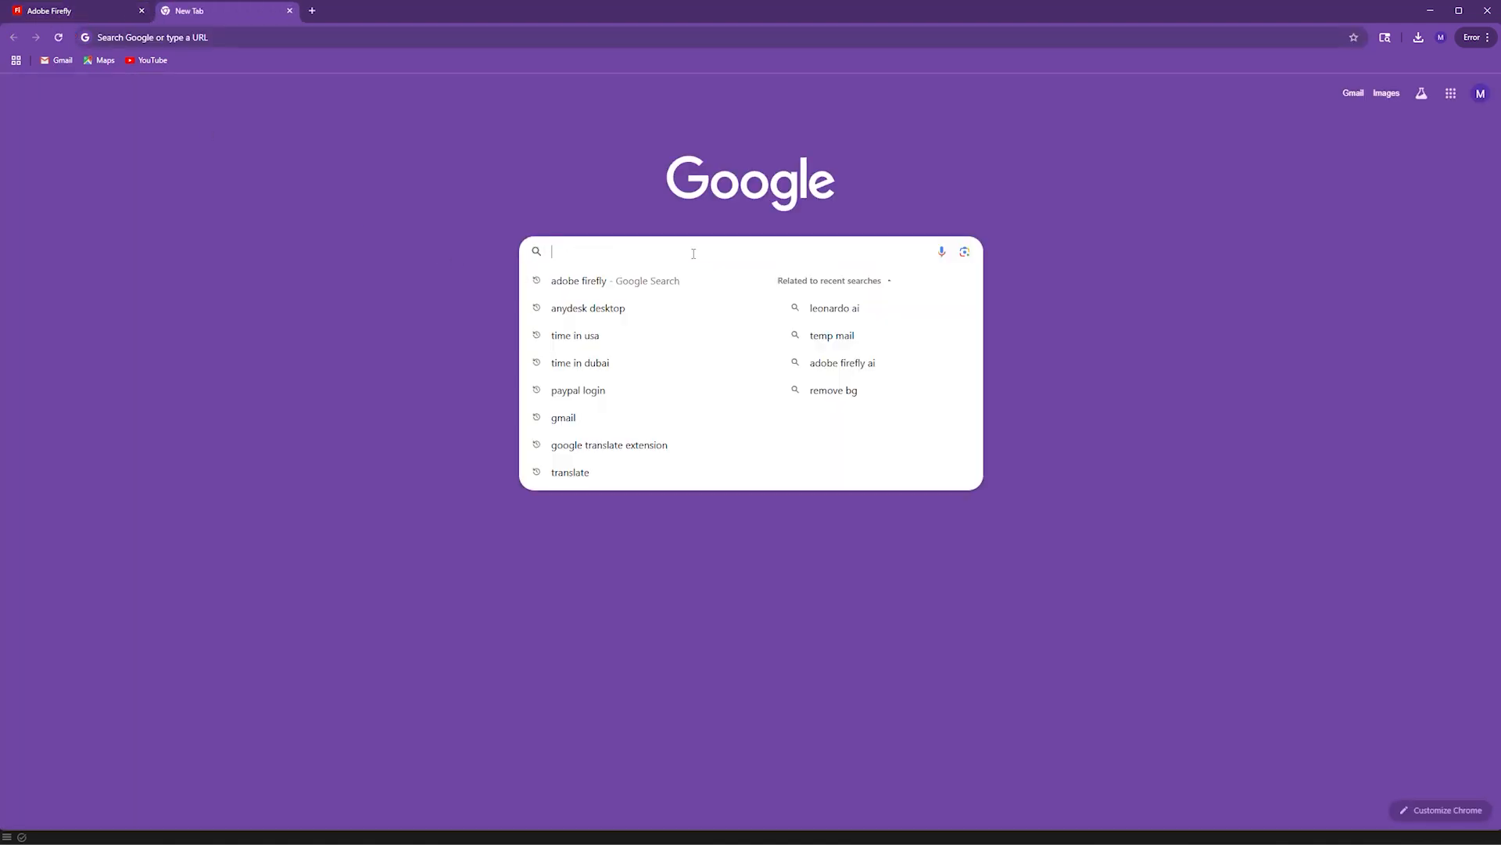
{"action": "type", "text": "chrt"}
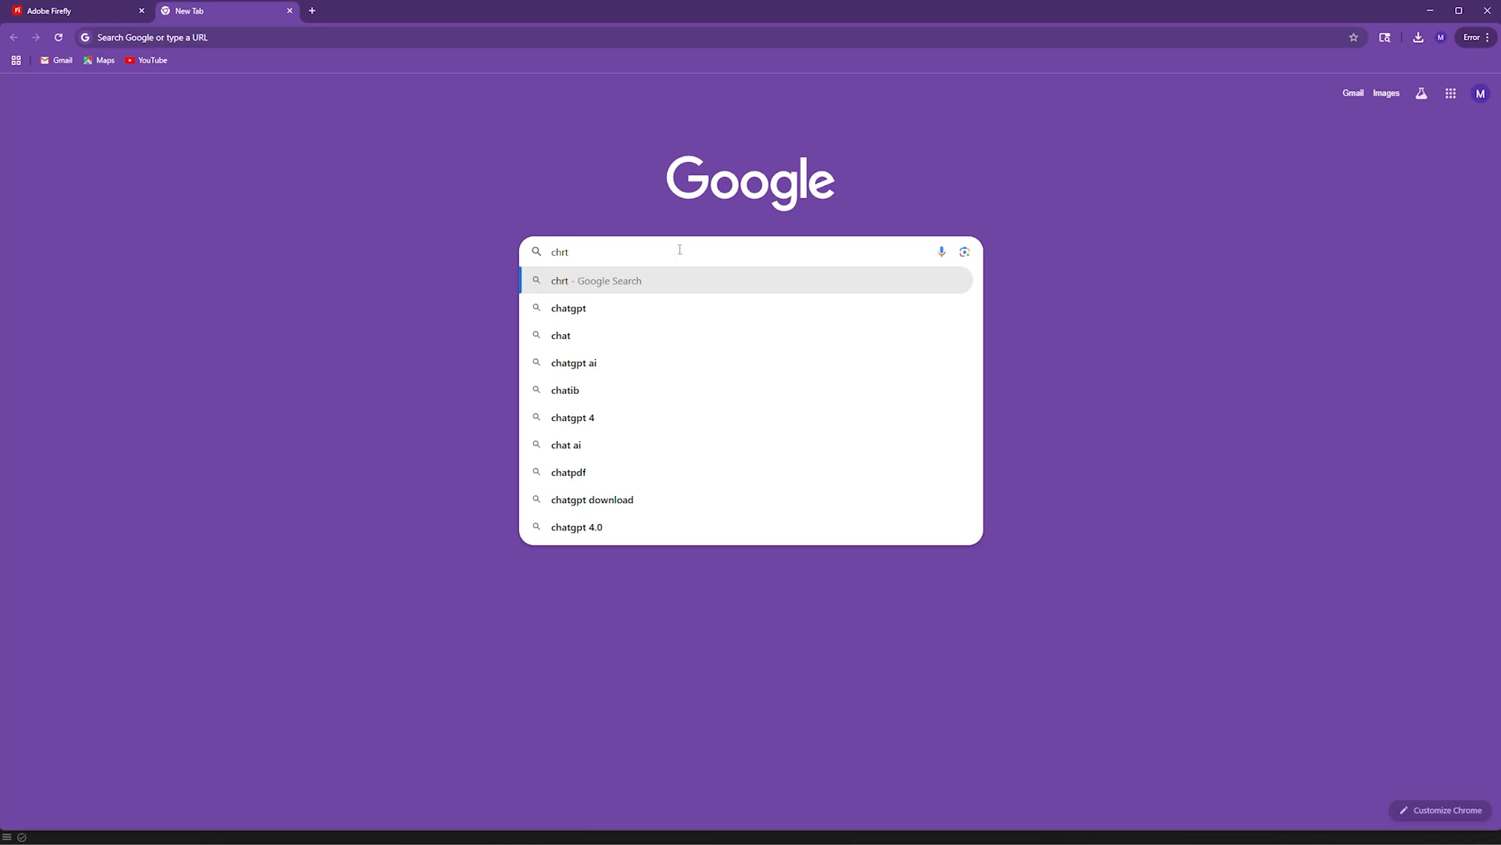
{"action": "type", "text": "gpt"}
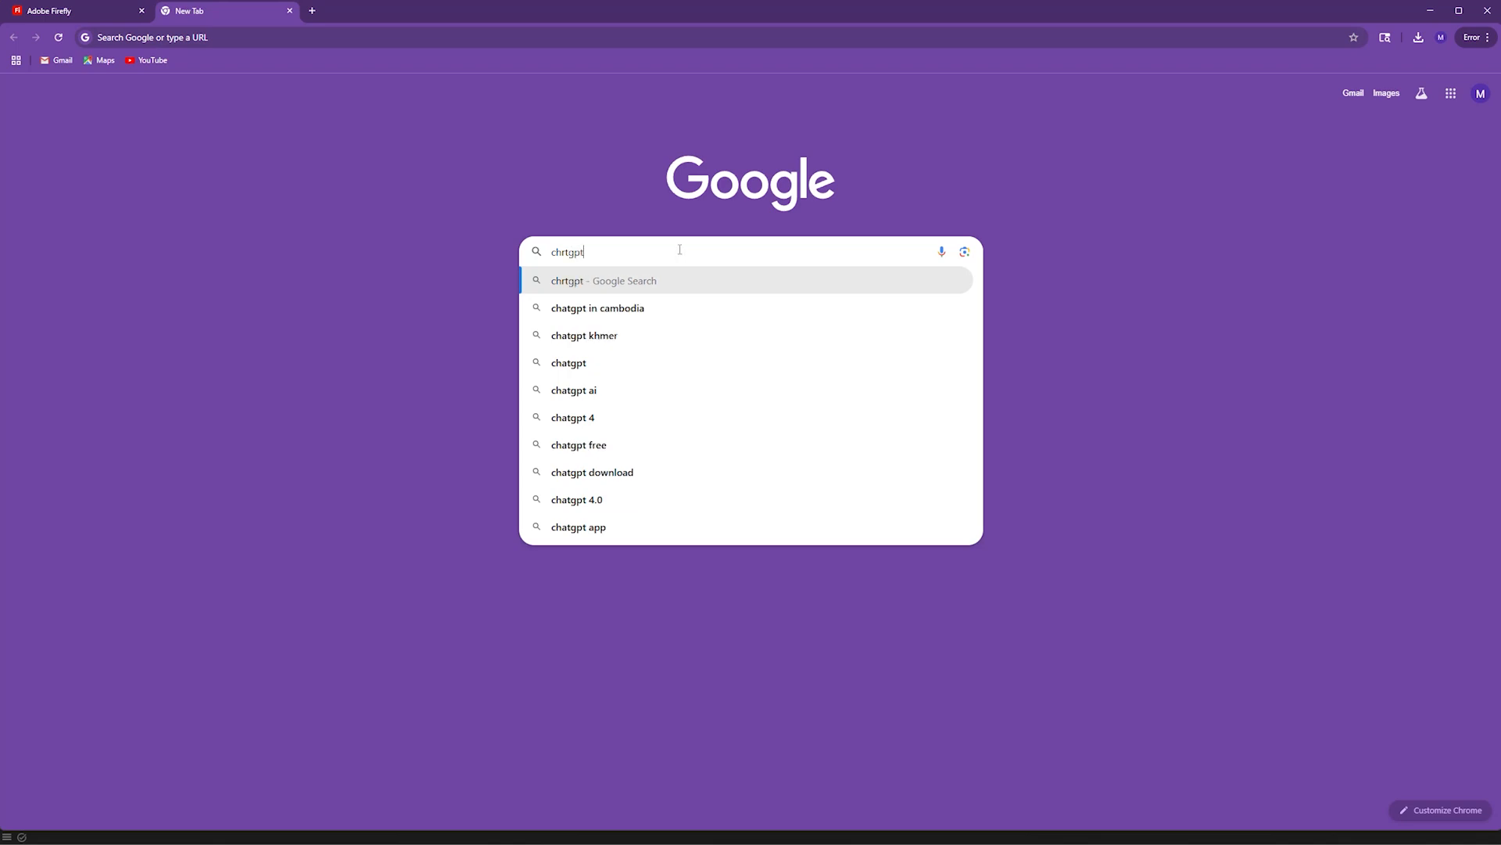
{"action": "key", "text": "Return"}
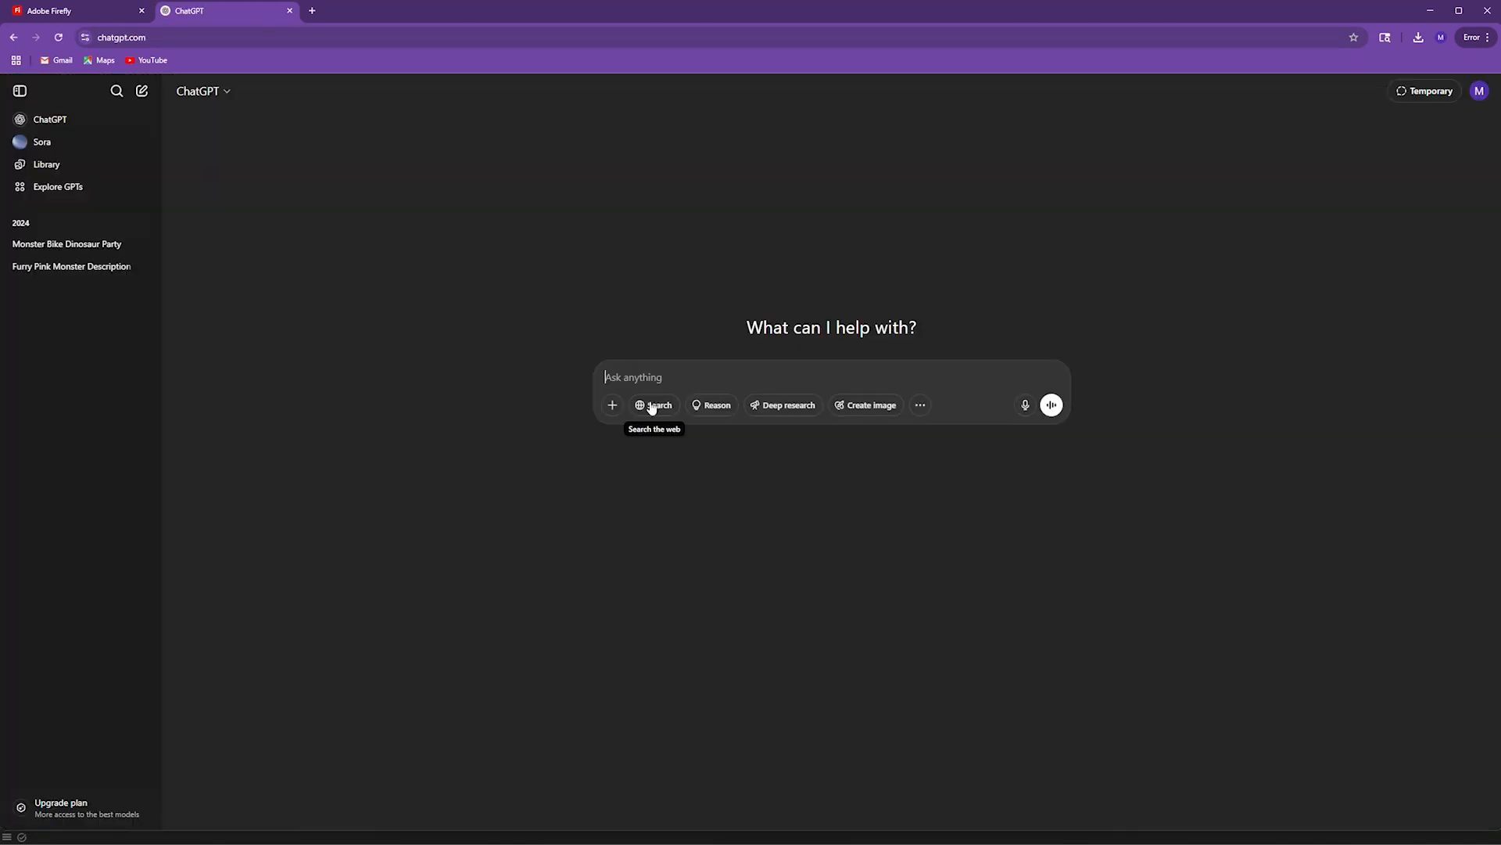
- Ask ChatGPT "give me a prompt 3d text type transformer effect"
{"action": "type", "text": "g"}
{"action": "type", "text": "ive m"}
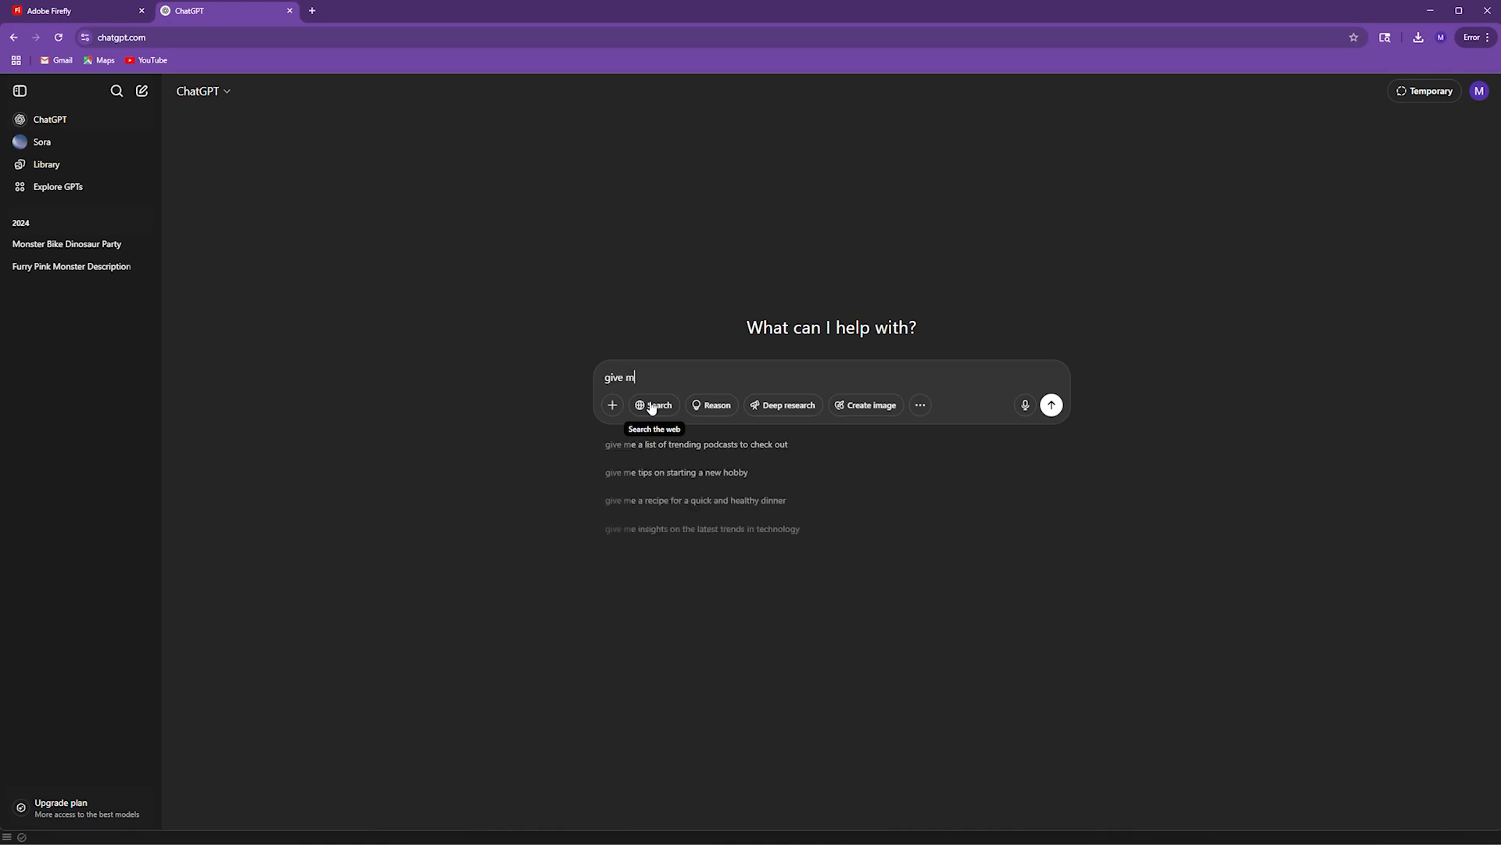
{"action": "type", "text": "e a prompt "}
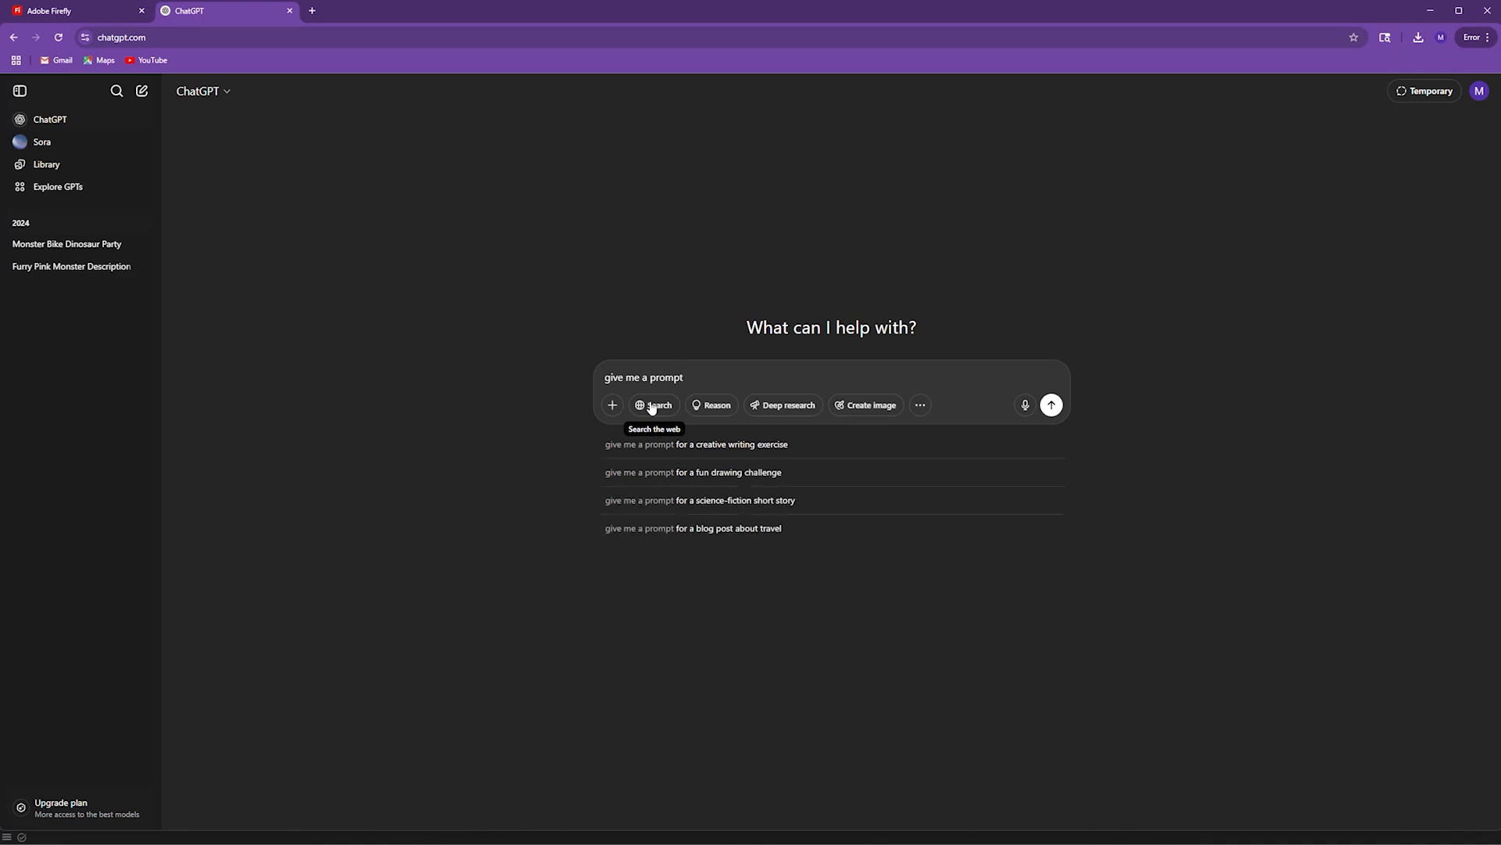
{"action": "type", "text": "3d text typer transformer effect"}
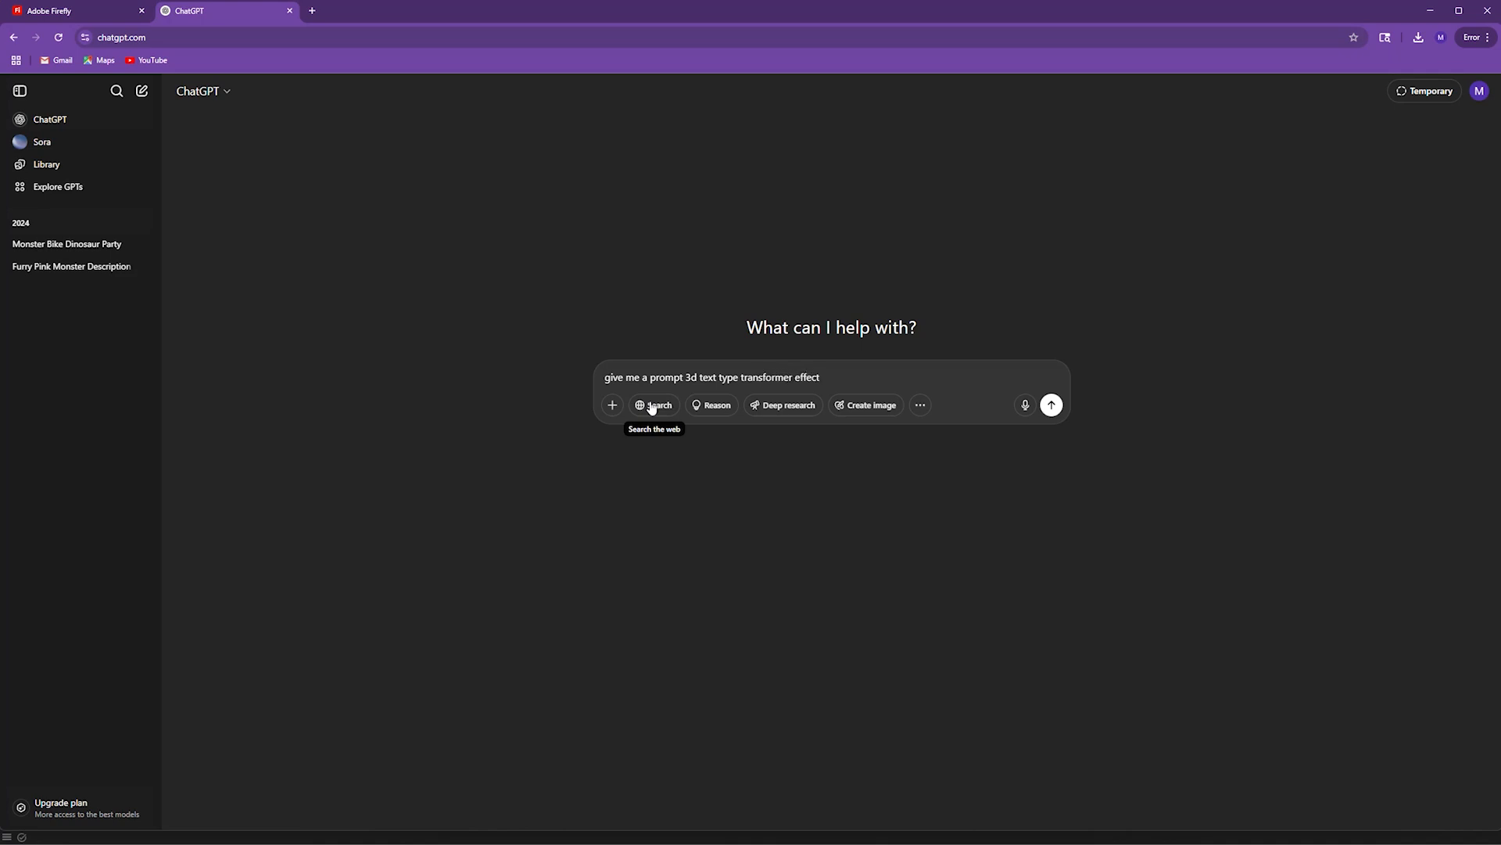
{"action": "left_click", "coordinate": [1052, 404]}
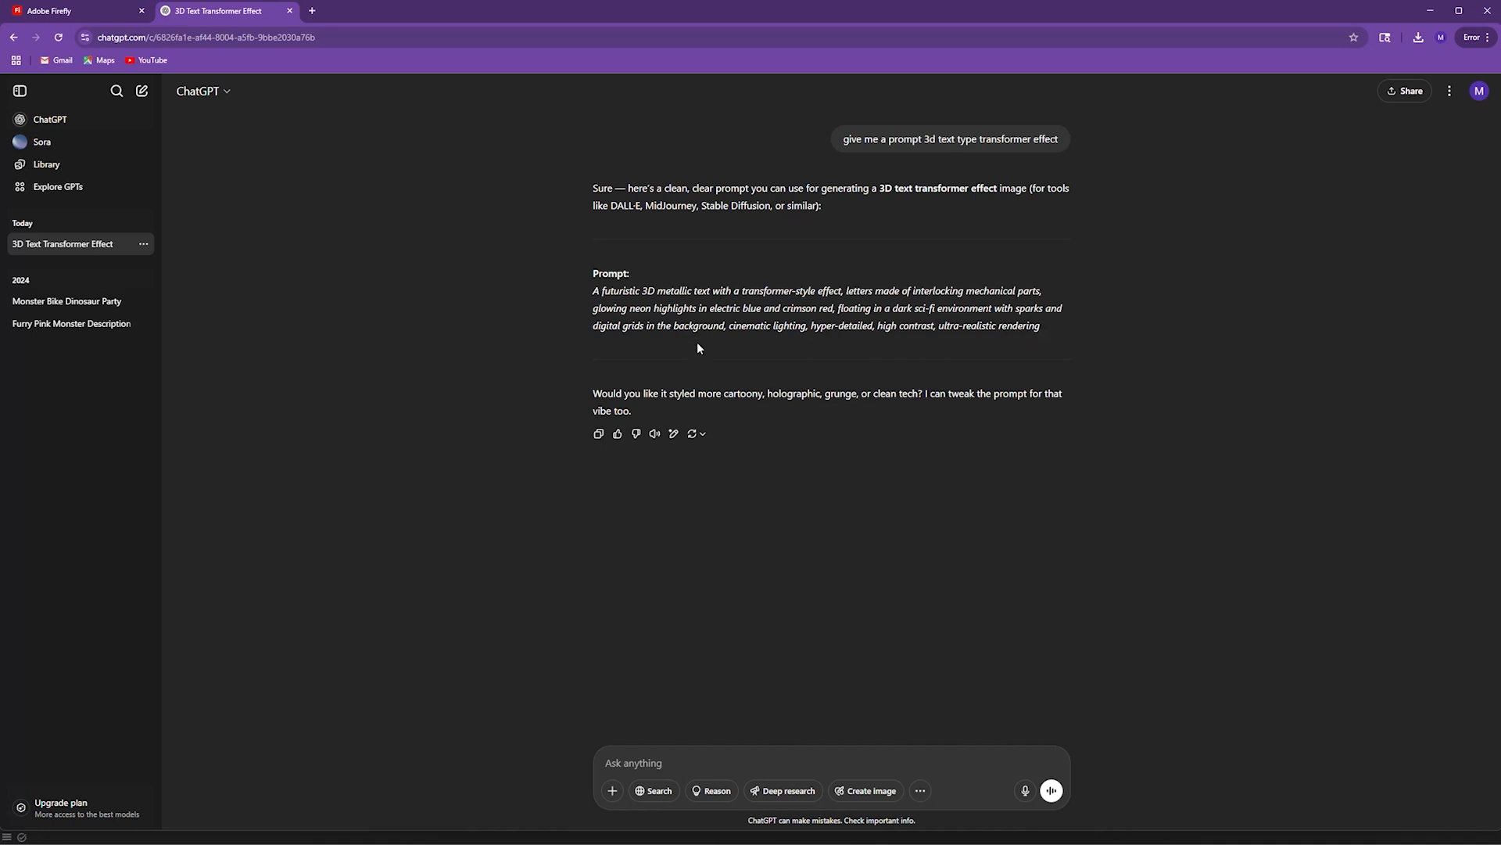
- Copy the suggested futuristic 3D metallic text prompt from ChatGPT's answer and return to Adobe Firefly
{"action": "triple_click", "coordinate": [627, 326]}
{"action": "right_click", "coordinate": [626, 295]}
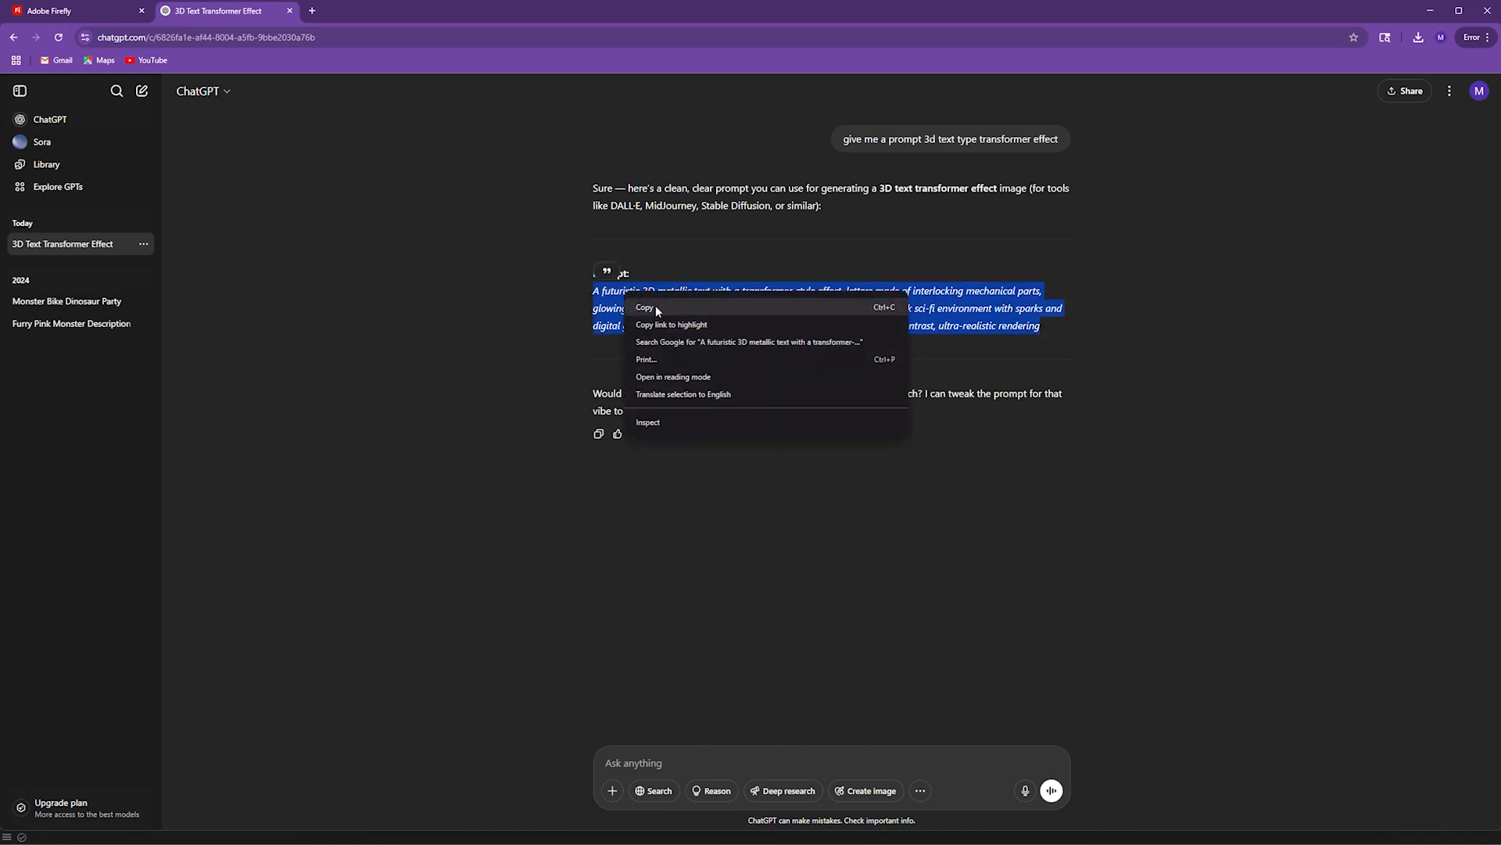
{"action": "left_click", "coordinate": [655, 309]}
{"action": "left_click", "coordinate": [100, 10]}
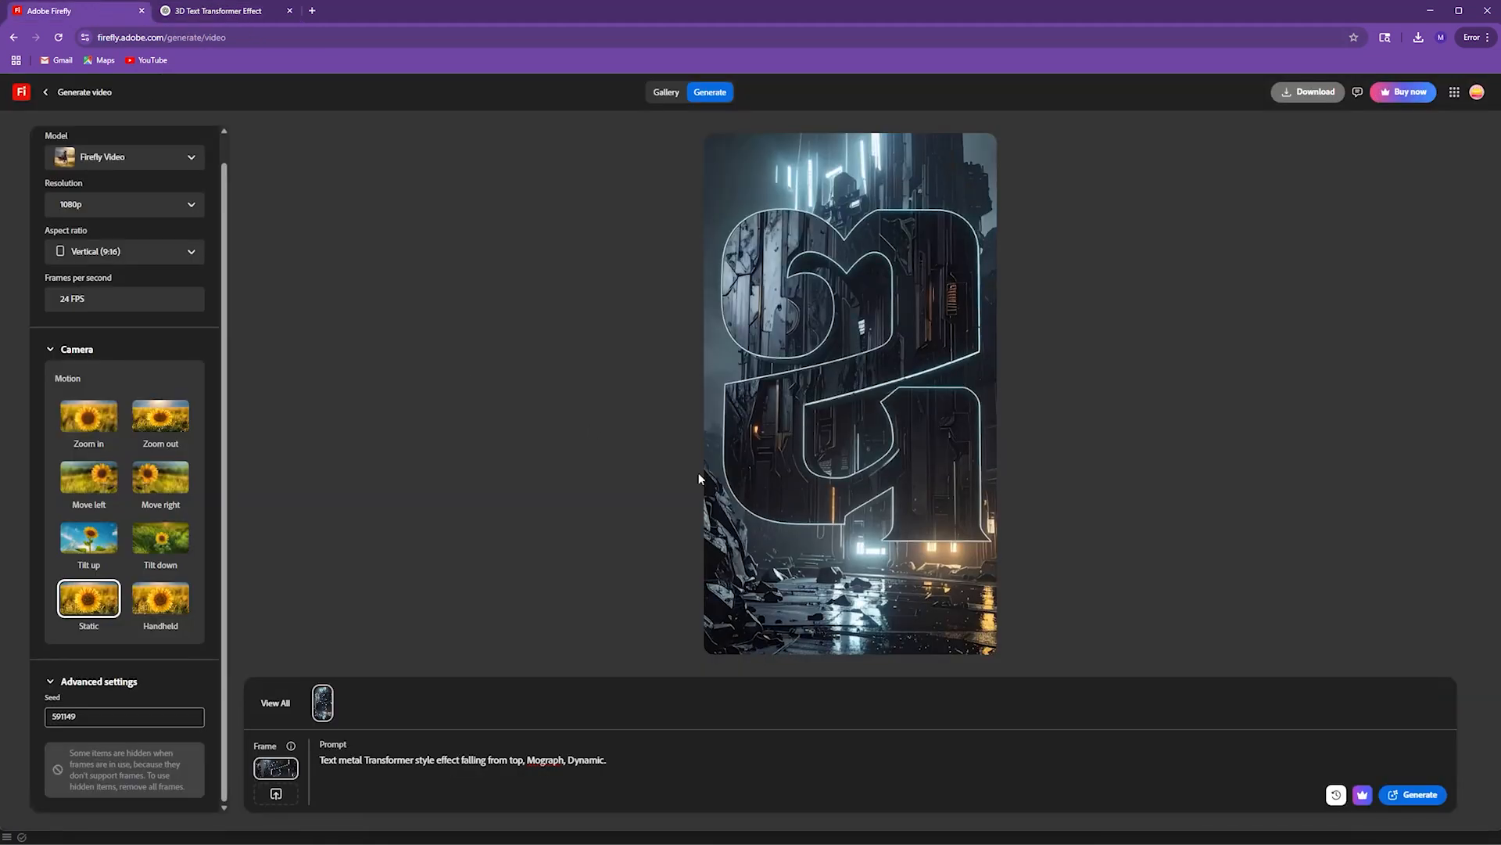
- Play the generated letter video in the Firefly preview and replay it
{"action": "left_click", "coordinate": [779, 539]}
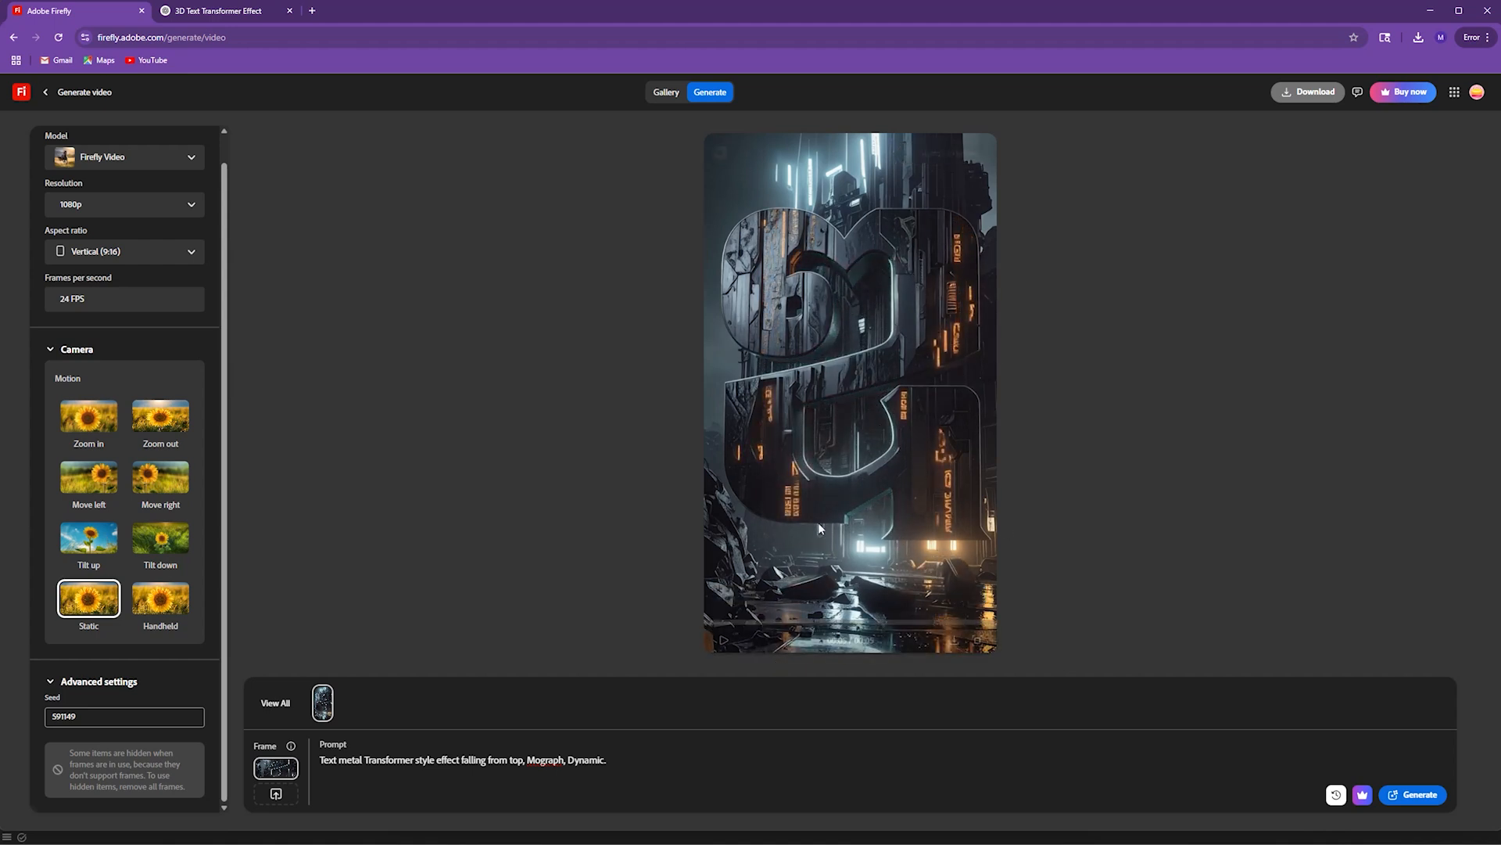
{"action": "left_click", "coordinate": [724, 642]}
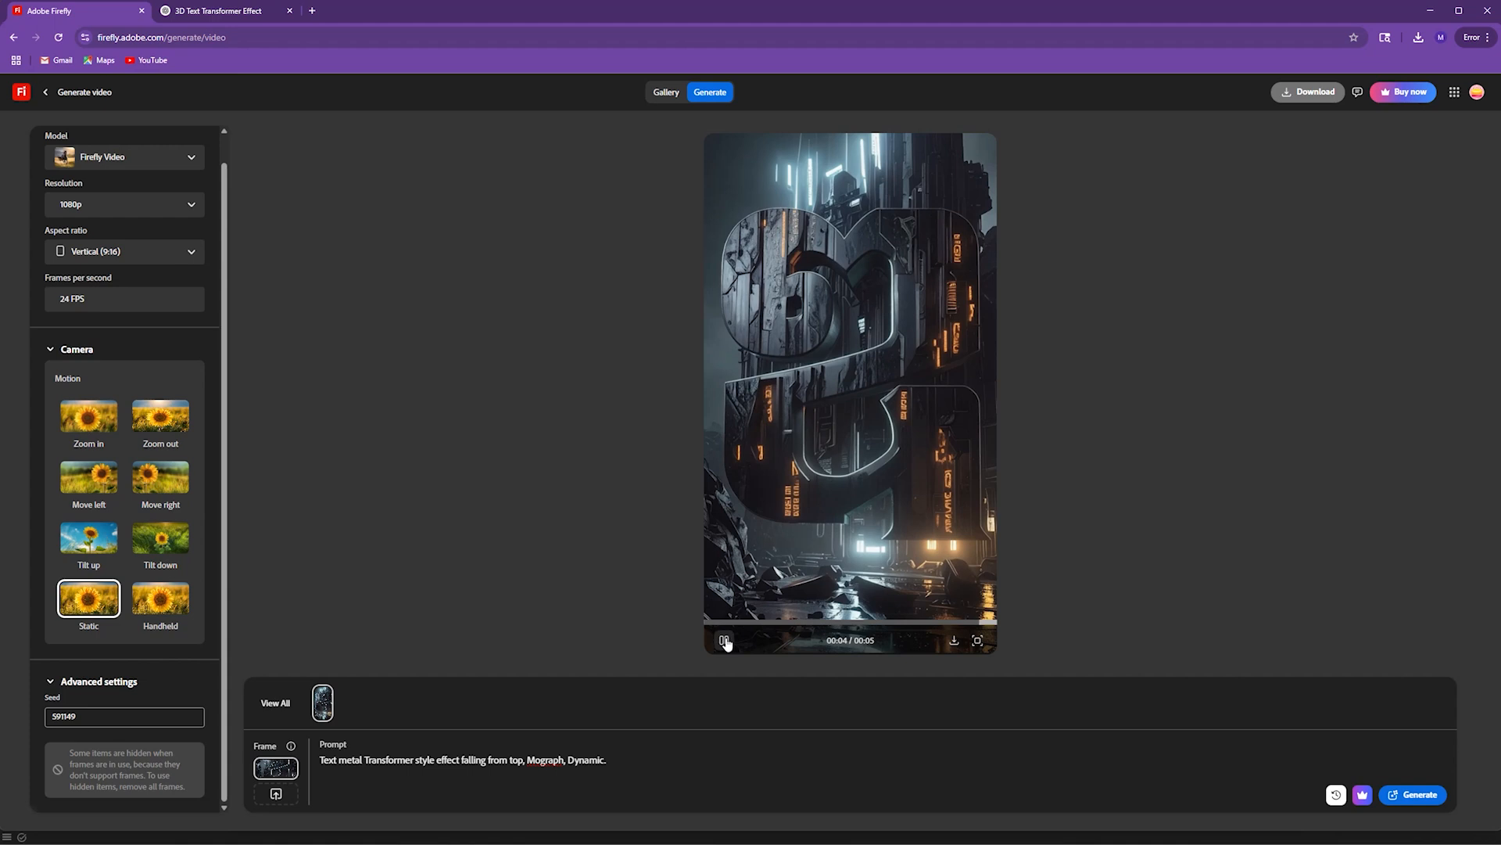
{"action": "left_click", "coordinate": [721, 636]}
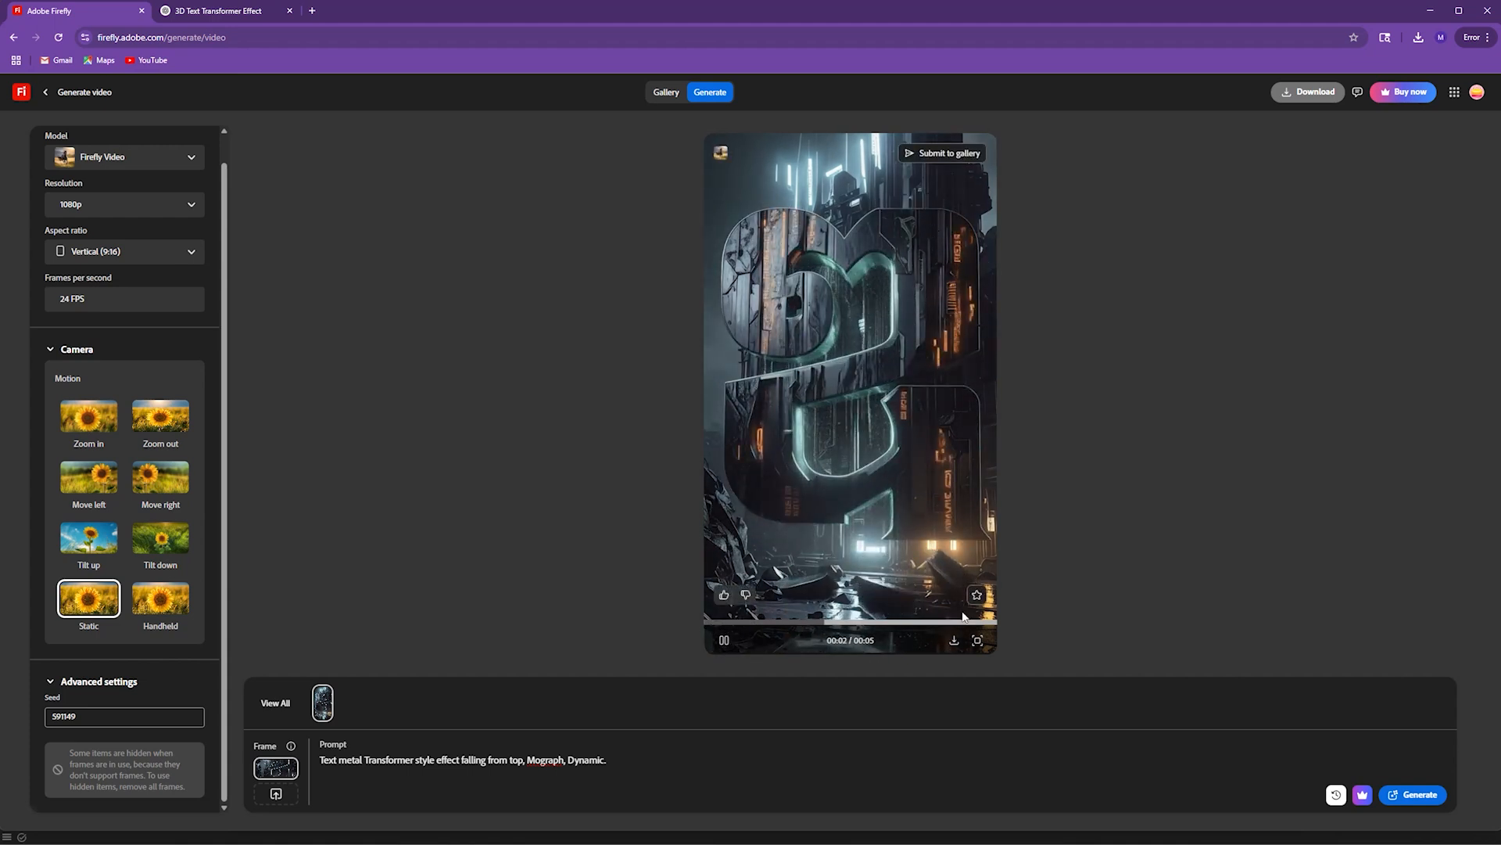
- Download the generated video, play it from the Downloads folder and return to Firefly
{"action": "left_click", "coordinate": [955, 641]}
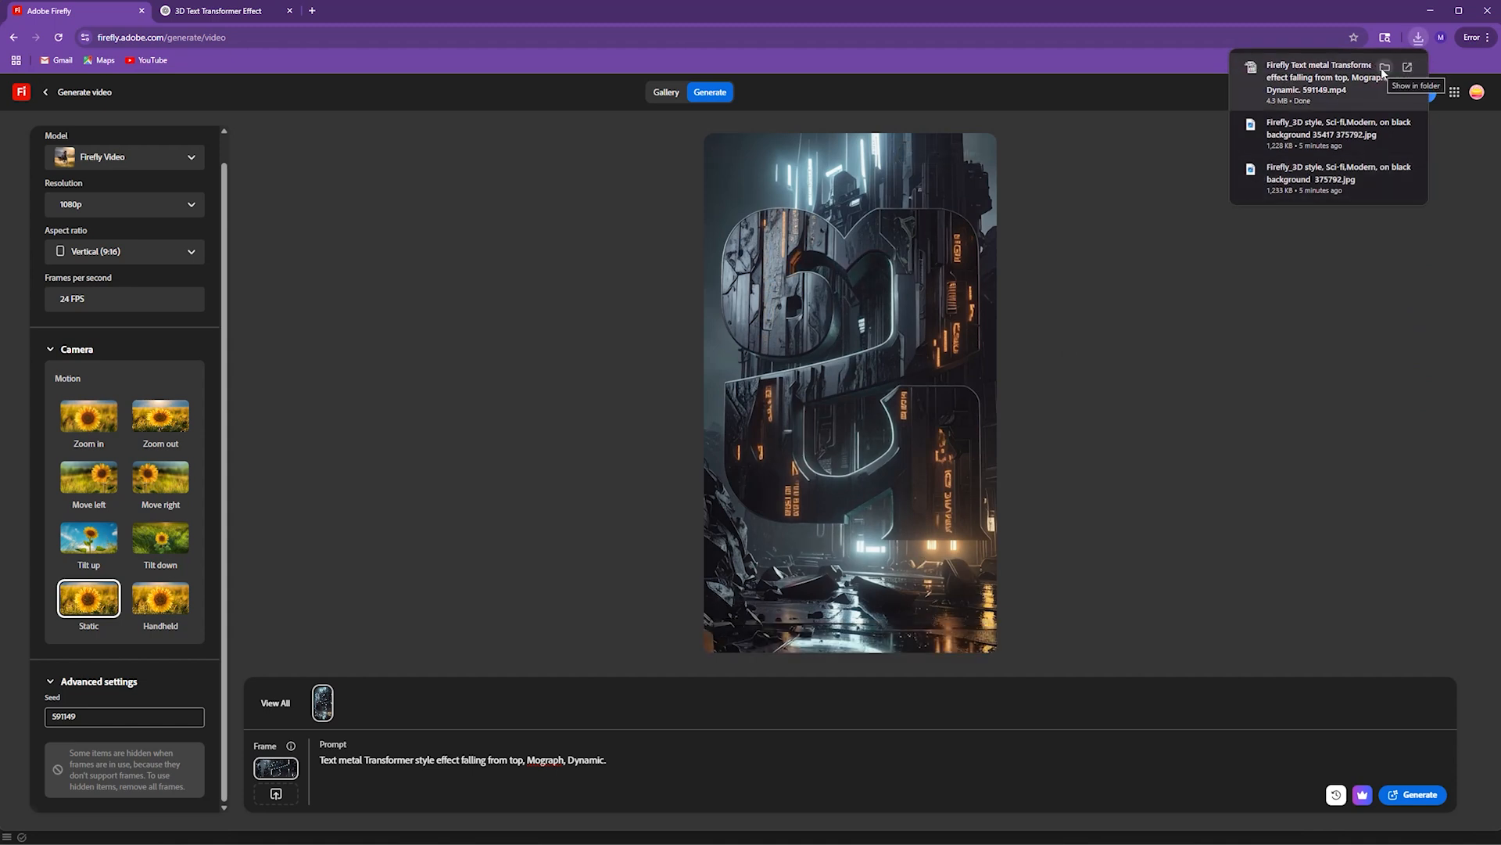
{"action": "left_click", "coordinate": [1384, 68]}
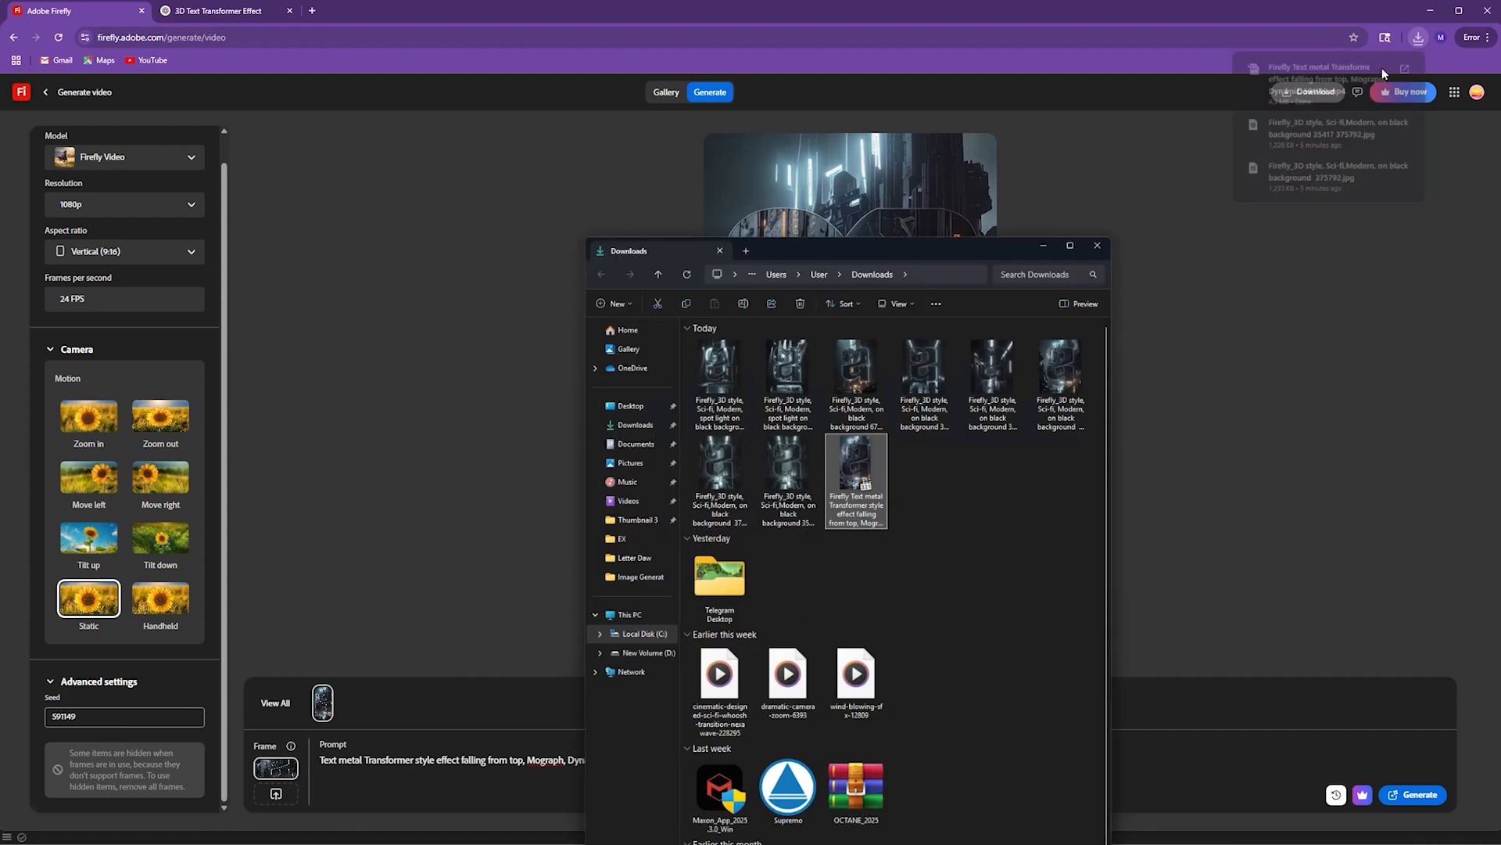
{"action": "double_click", "coordinate": [850, 491]}
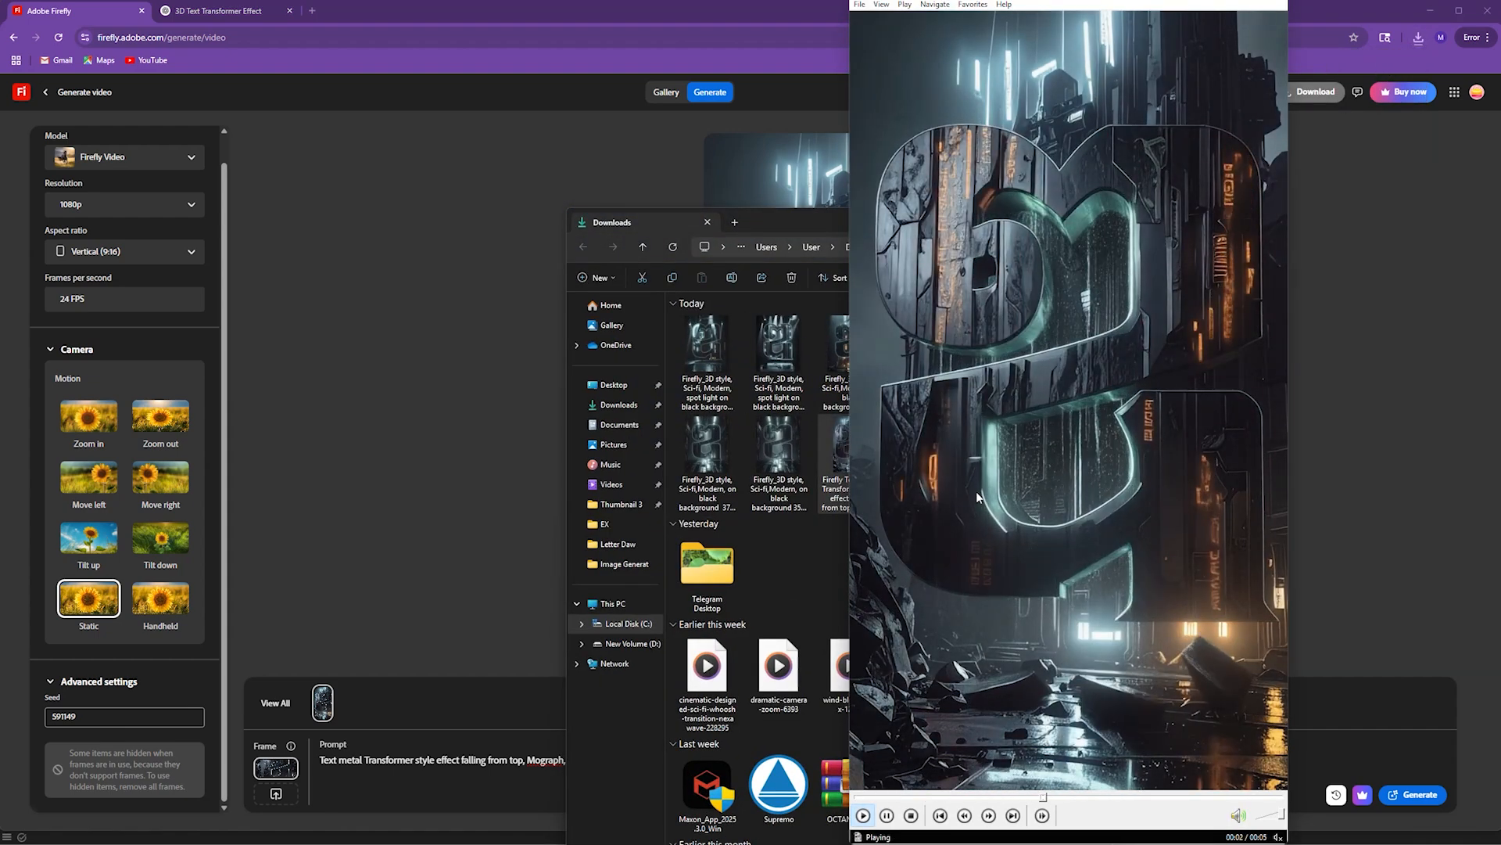
{"action": "left_click", "coordinate": [863, 814]}
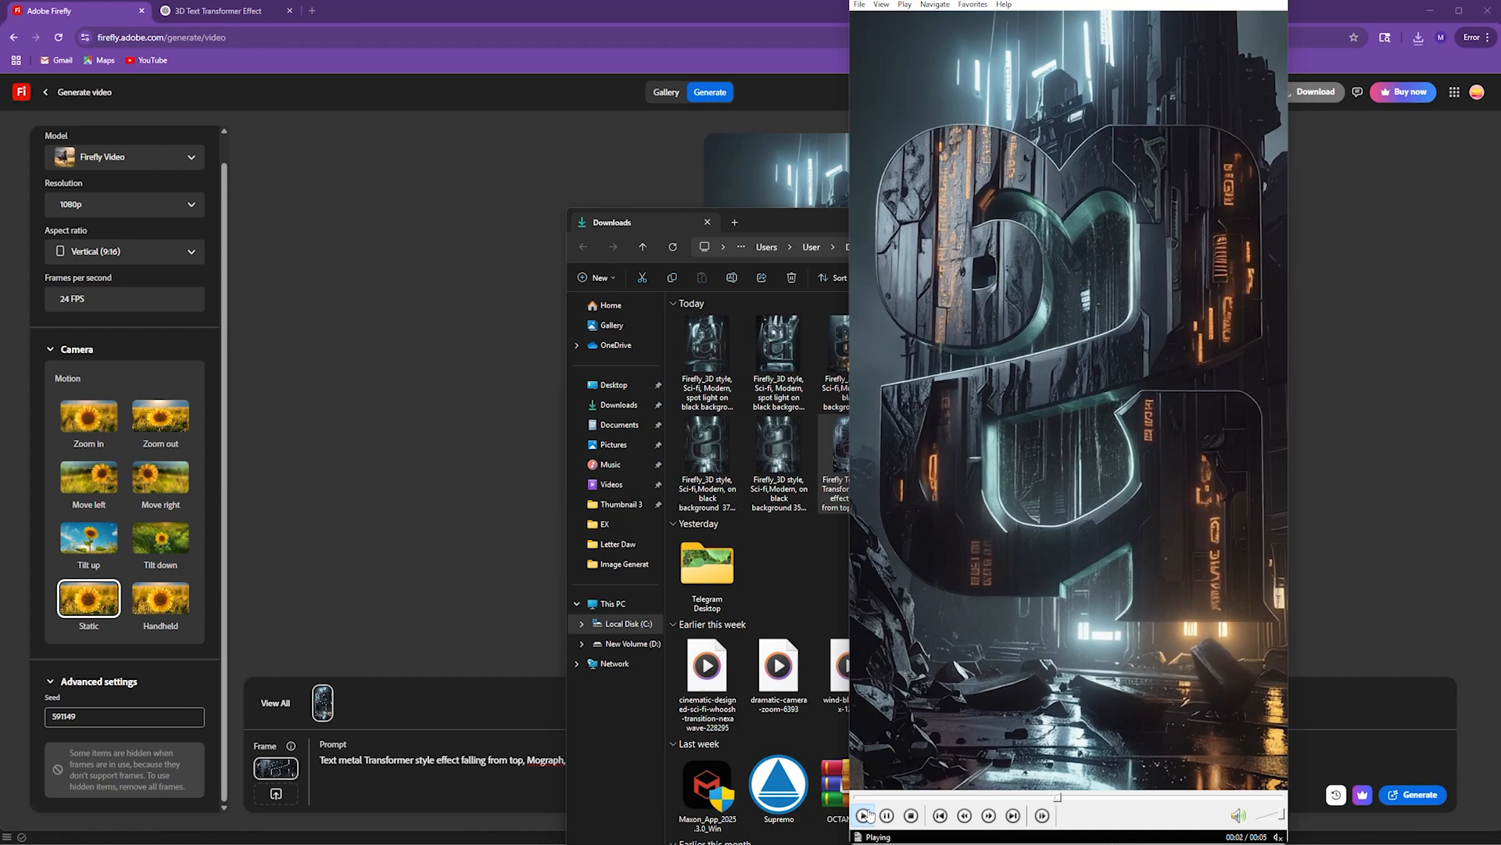
{"action": "left_click", "coordinate": [489, 430]}
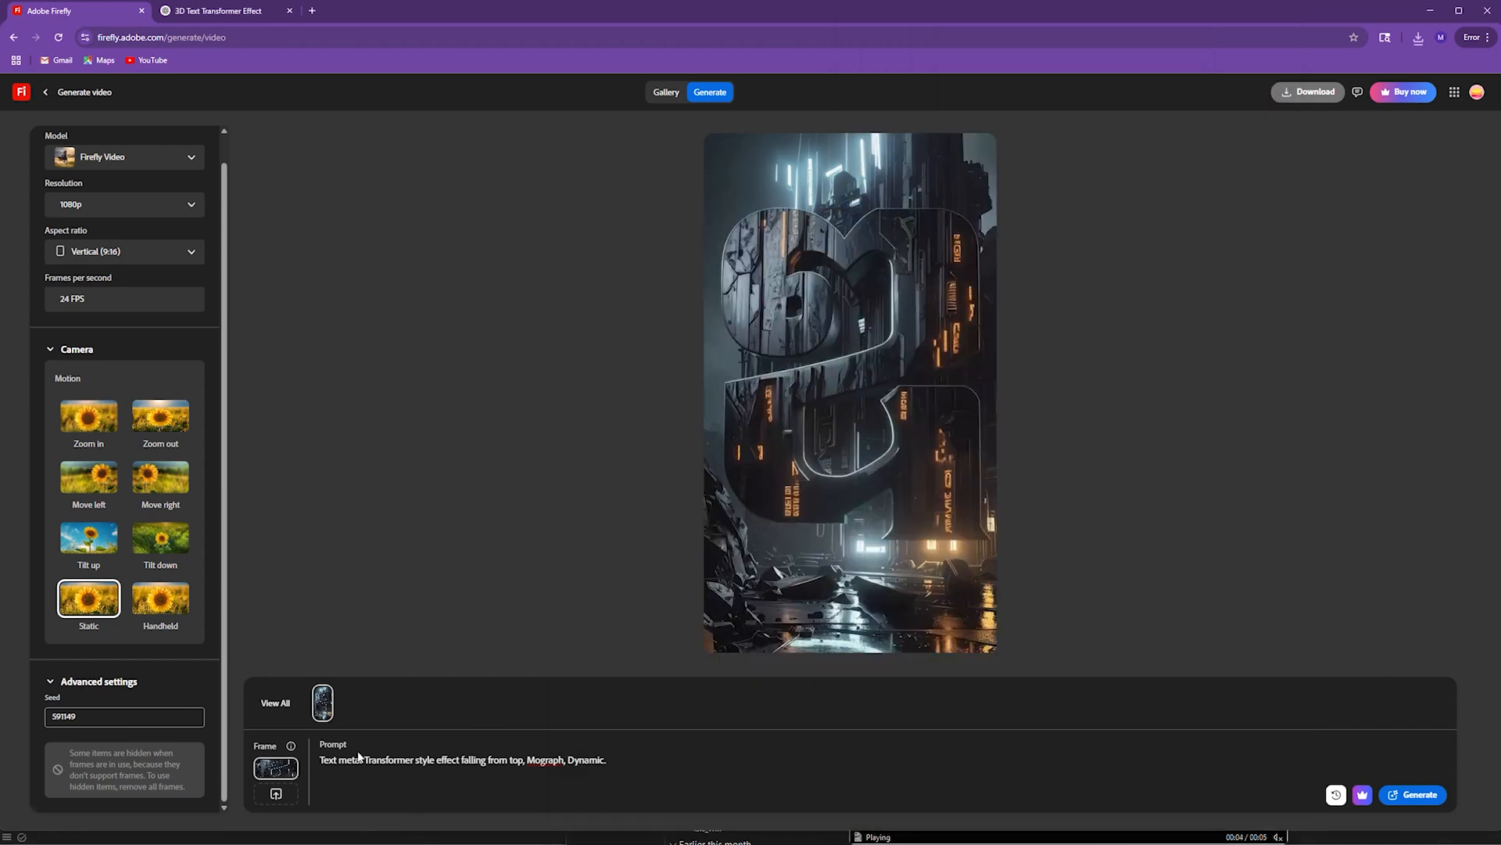
- Replace the video prompt with the copied ChatGPT text and generate another video
{"action": "triple_click", "coordinate": [355, 757]}
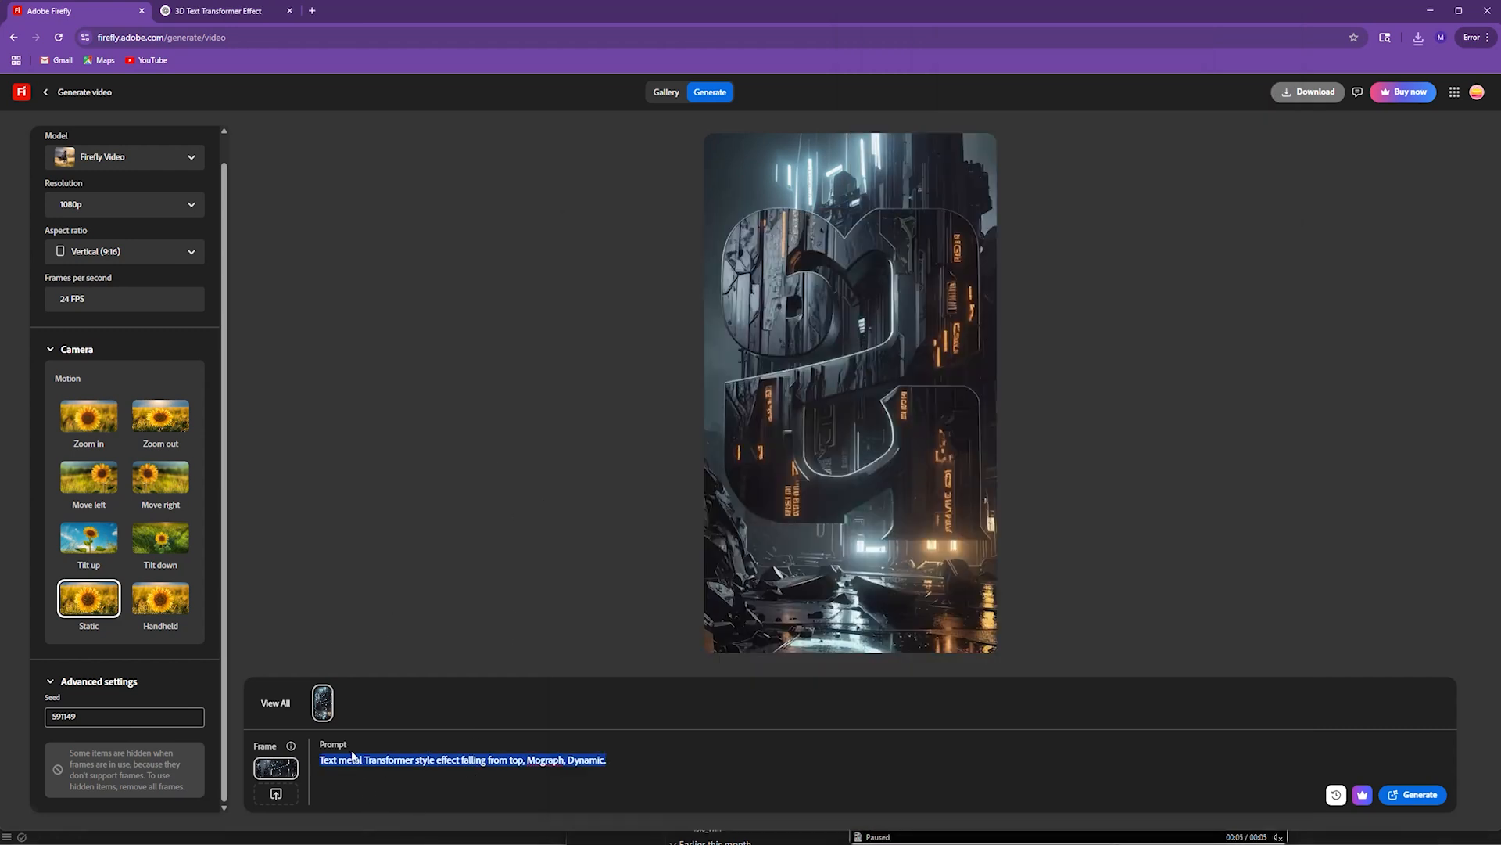
{"action": "key", "text": "ctrl+v"}
{"action": "left_click", "coordinate": [1439, 804]}
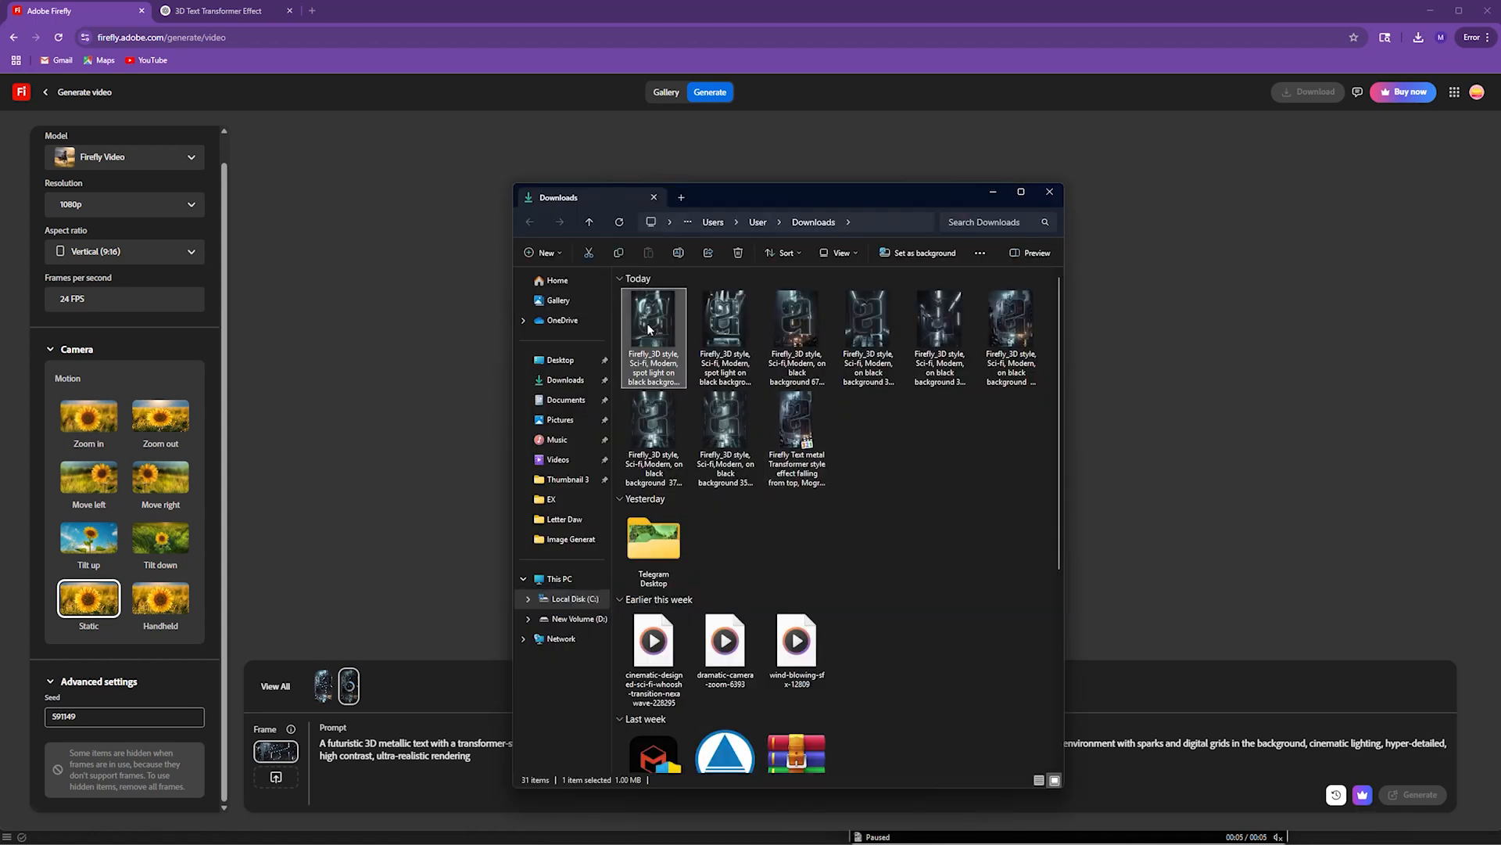
- Browse the downloaded Firefly letter images and video one after another in the photo viewer, then close it
{"action": "double_click", "coordinate": [651, 331]}
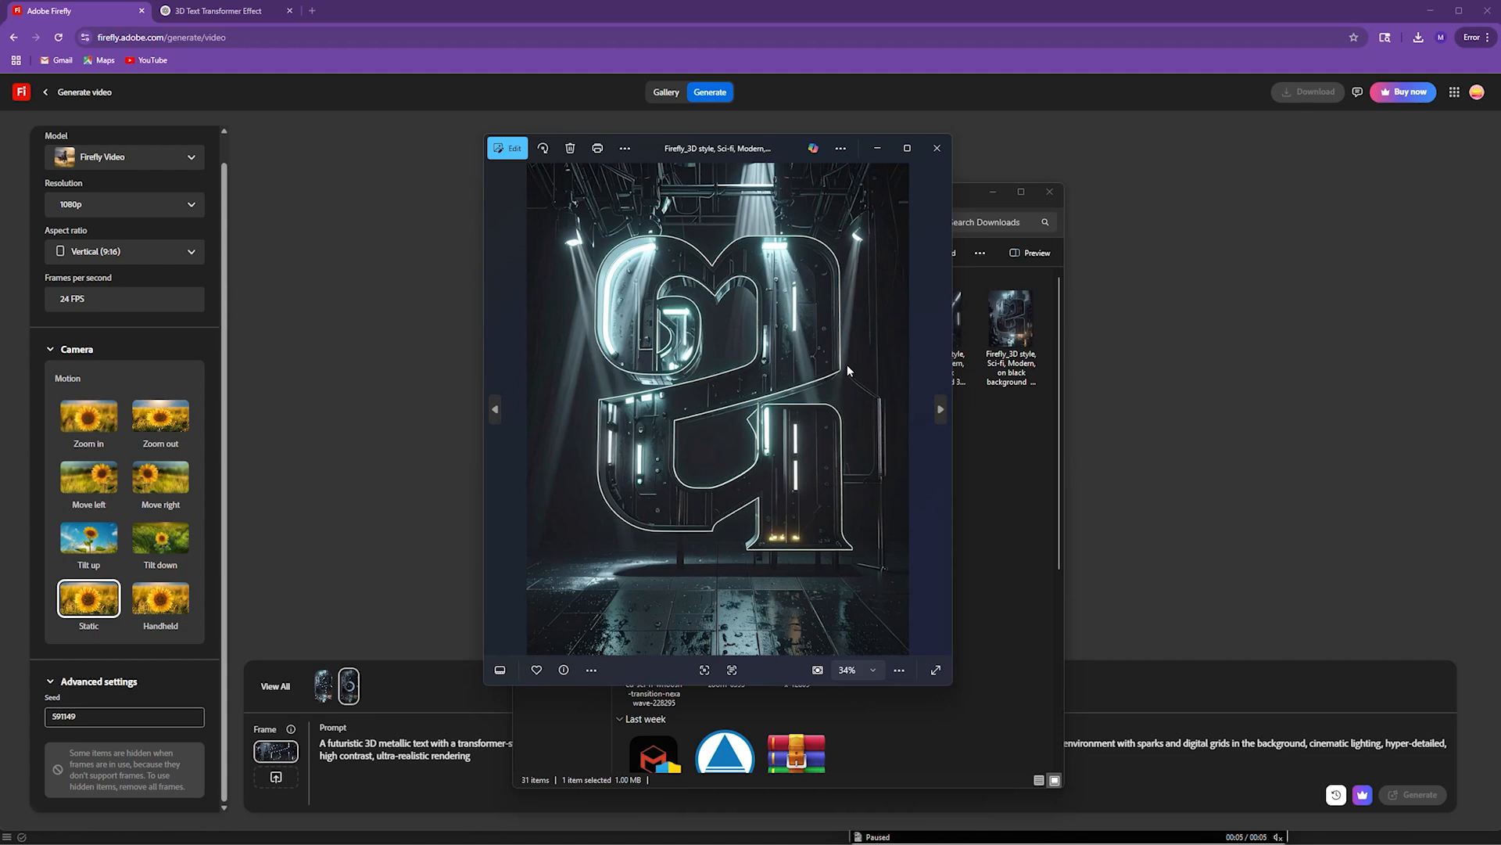
{"action": "key", "text": "Right"}
{"action": "key", "text": "Right"}
{"action": "key", "text": "Right"}
{"action": "key", "text": "Right"}
{"action": "key", "text": "Right"}
{"action": "key", "text": "Right"}
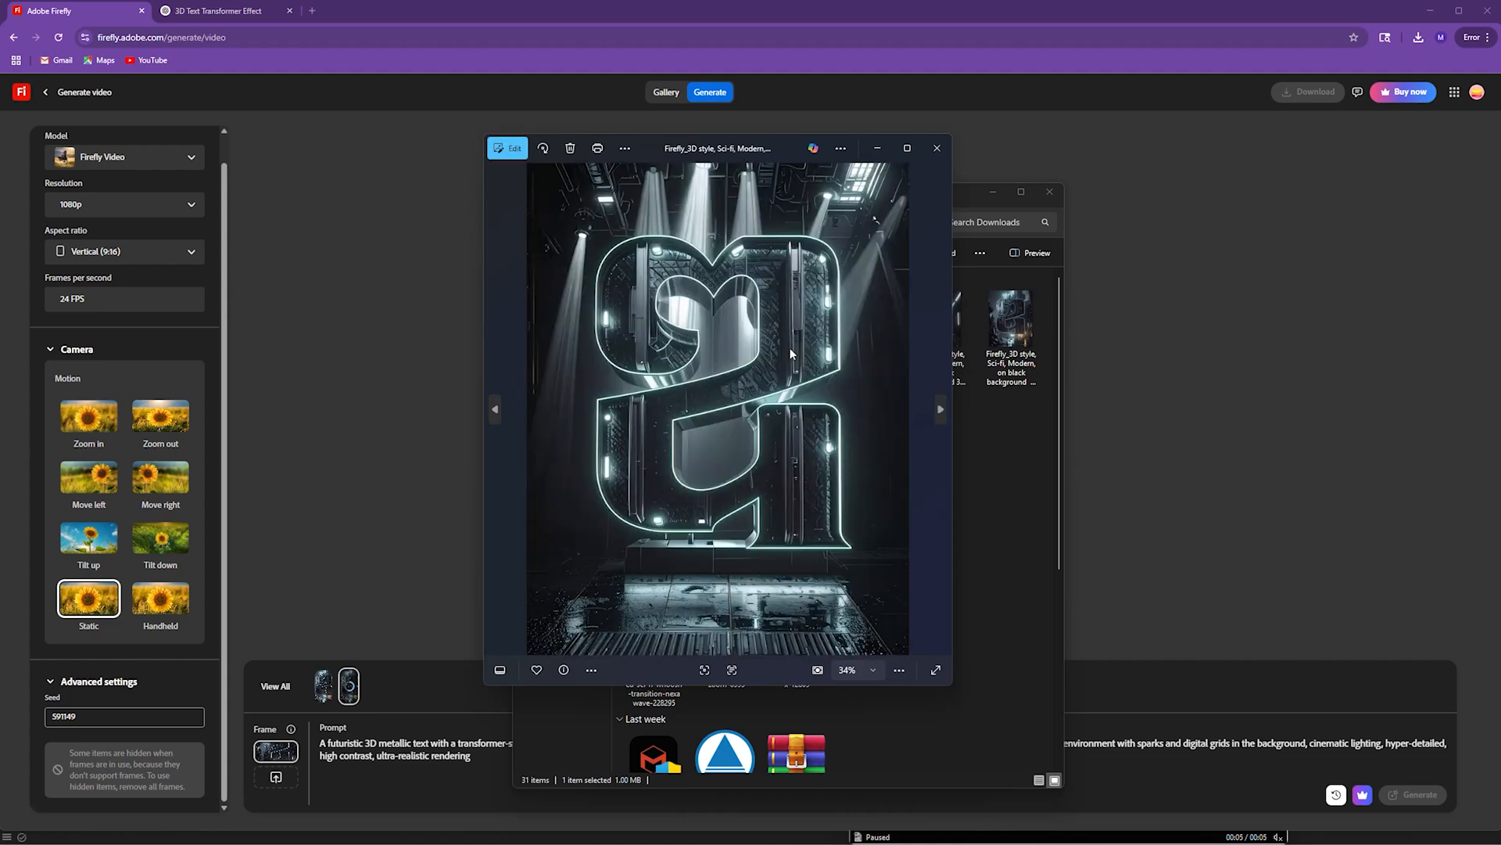
{"action": "key", "text": "Right"}
{"action": "key", "text": "Right"}
{"action": "key", "text": "Right"}
{"action": "key", "text": "Right"}
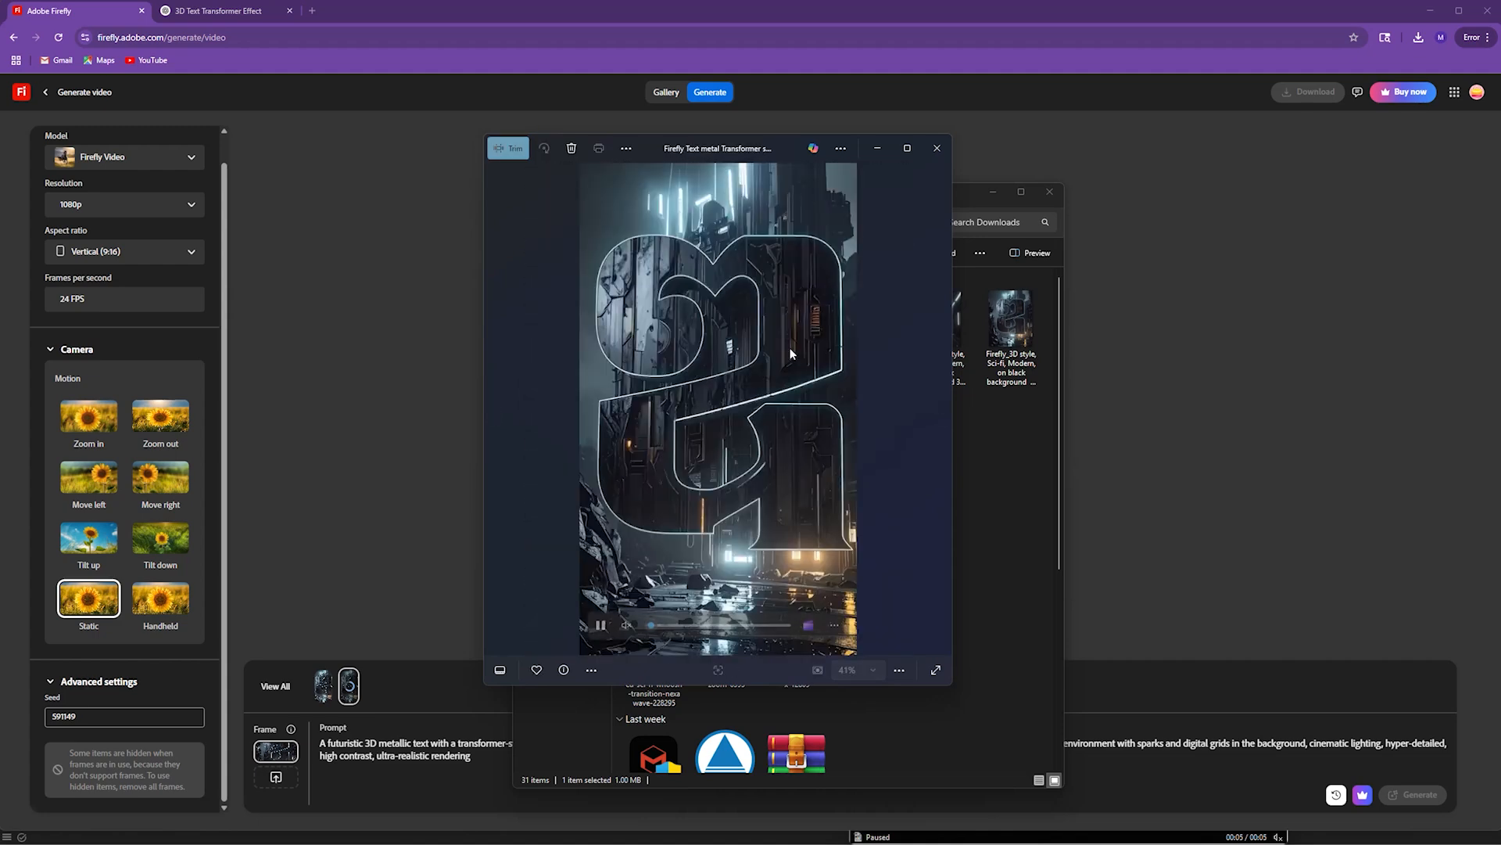
{"action": "key", "text": "Right"}
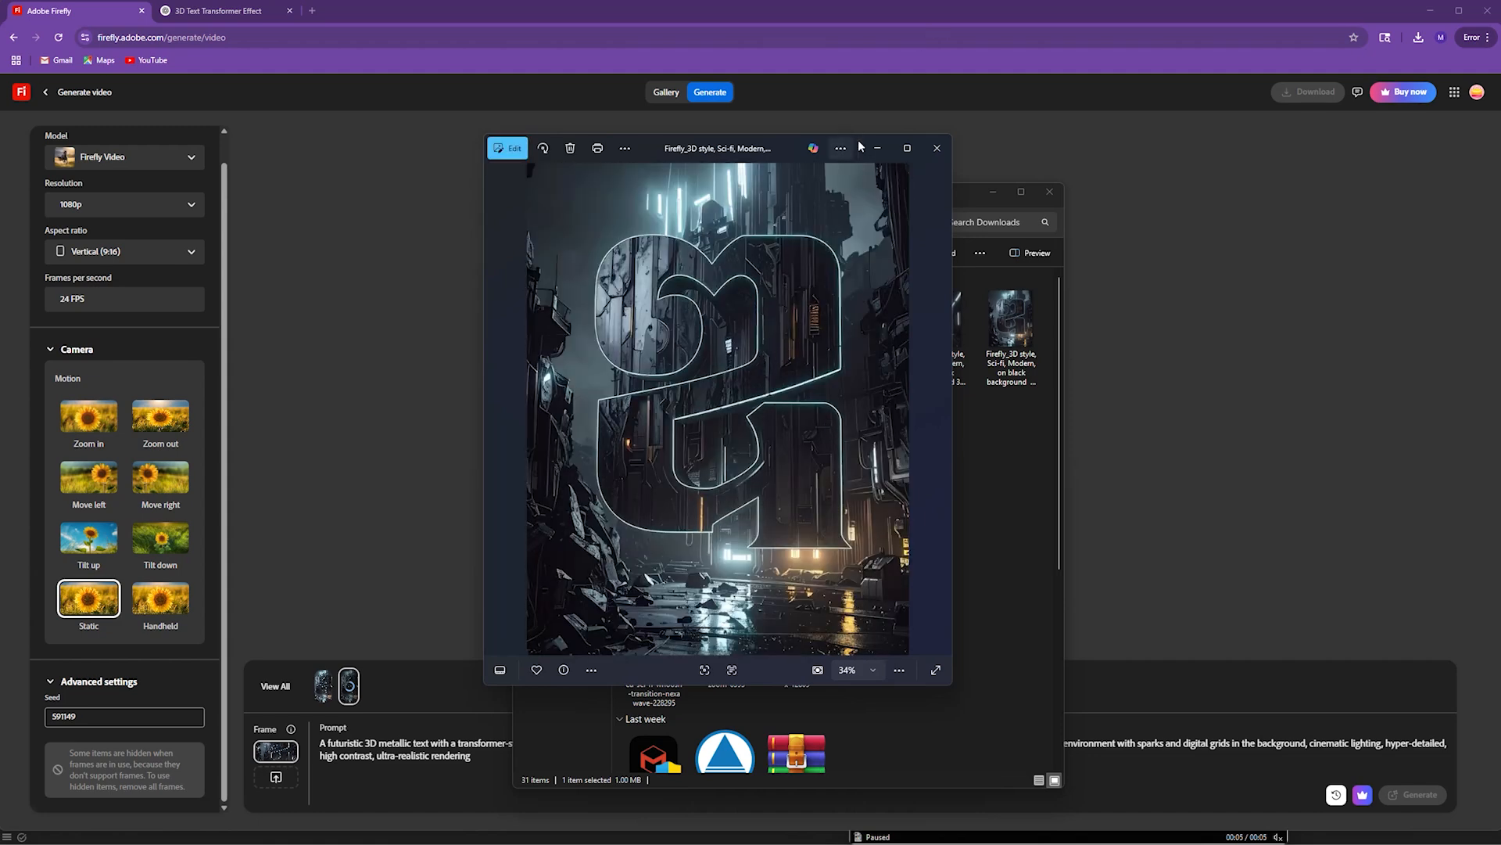
{"action": "left_click", "coordinate": [937, 148]}
- Replay the downloaded Transformer-style video from its beginning in the media player and return to the Downloads folder
{"action": "left_click", "coordinate": [793, 419]}
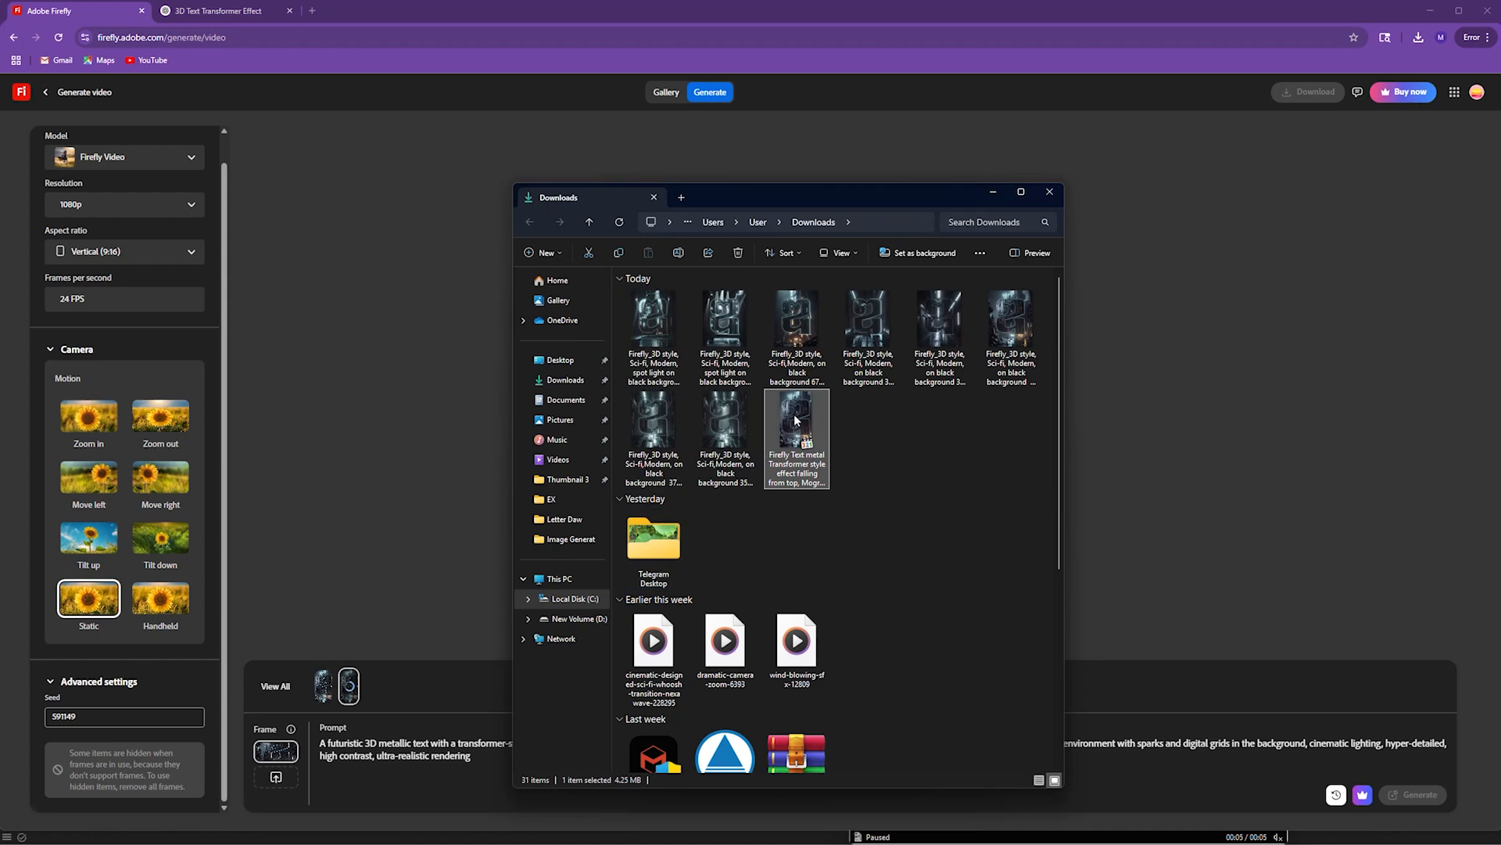
{"action": "double_click", "coordinate": [796, 420]}
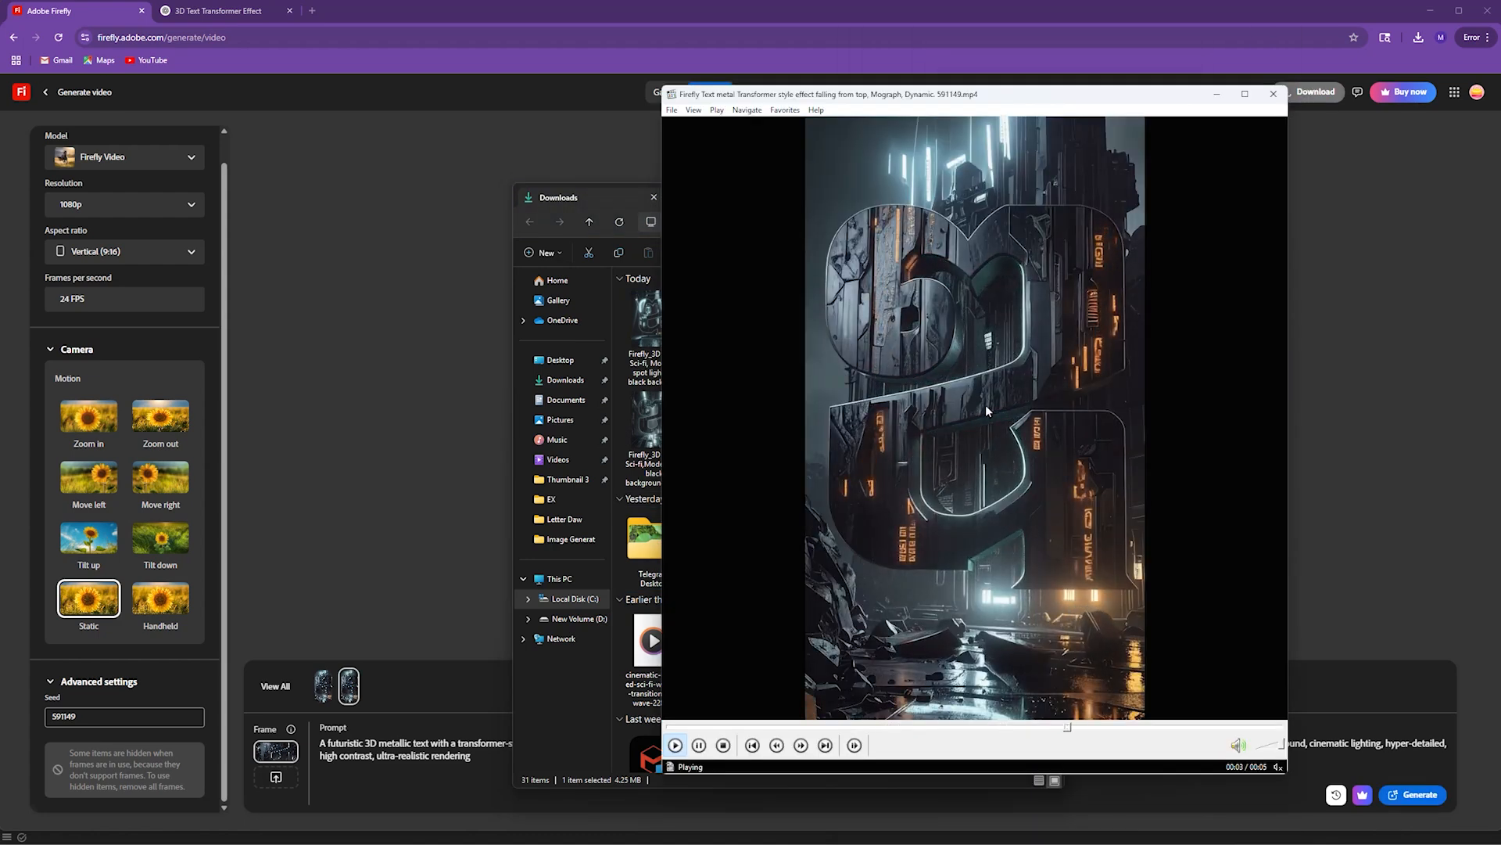
{"action": "left_click", "coordinate": [673, 727]}
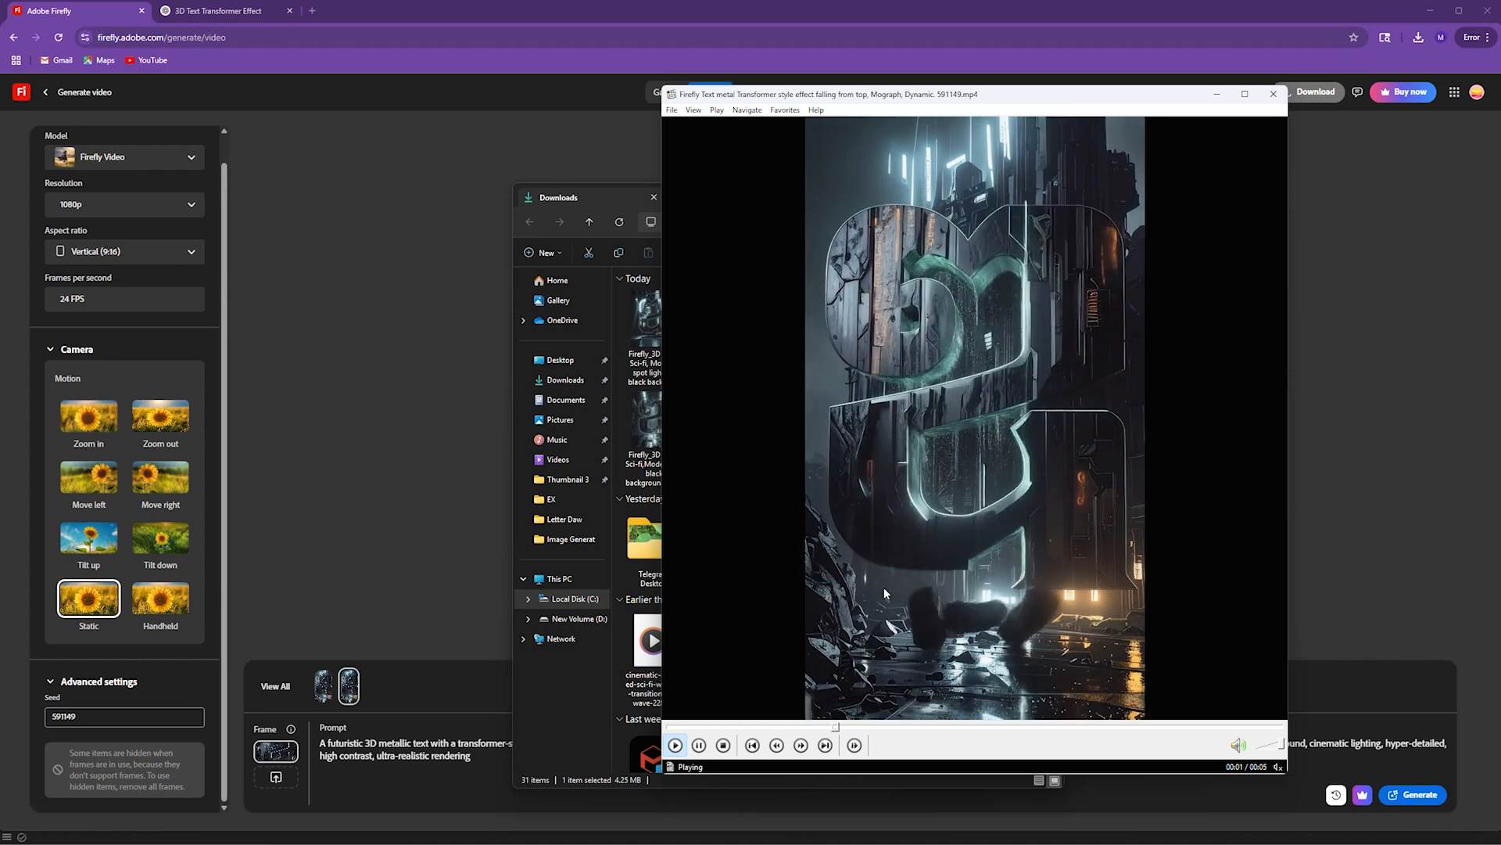
{"action": "left_click", "coordinate": [671, 727]}
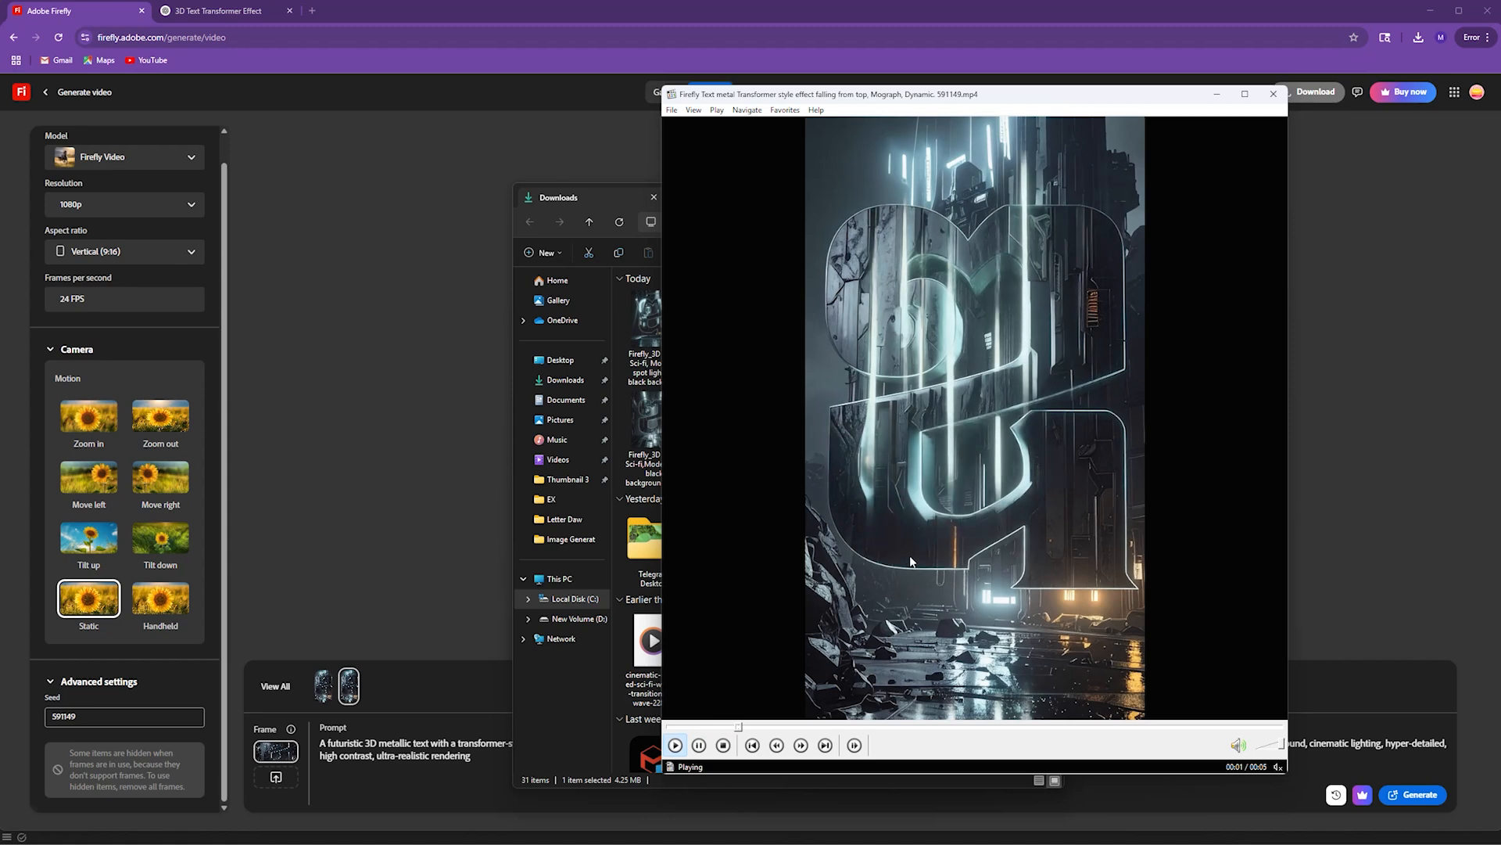
{"action": "left_click", "coordinate": [630, 203]}
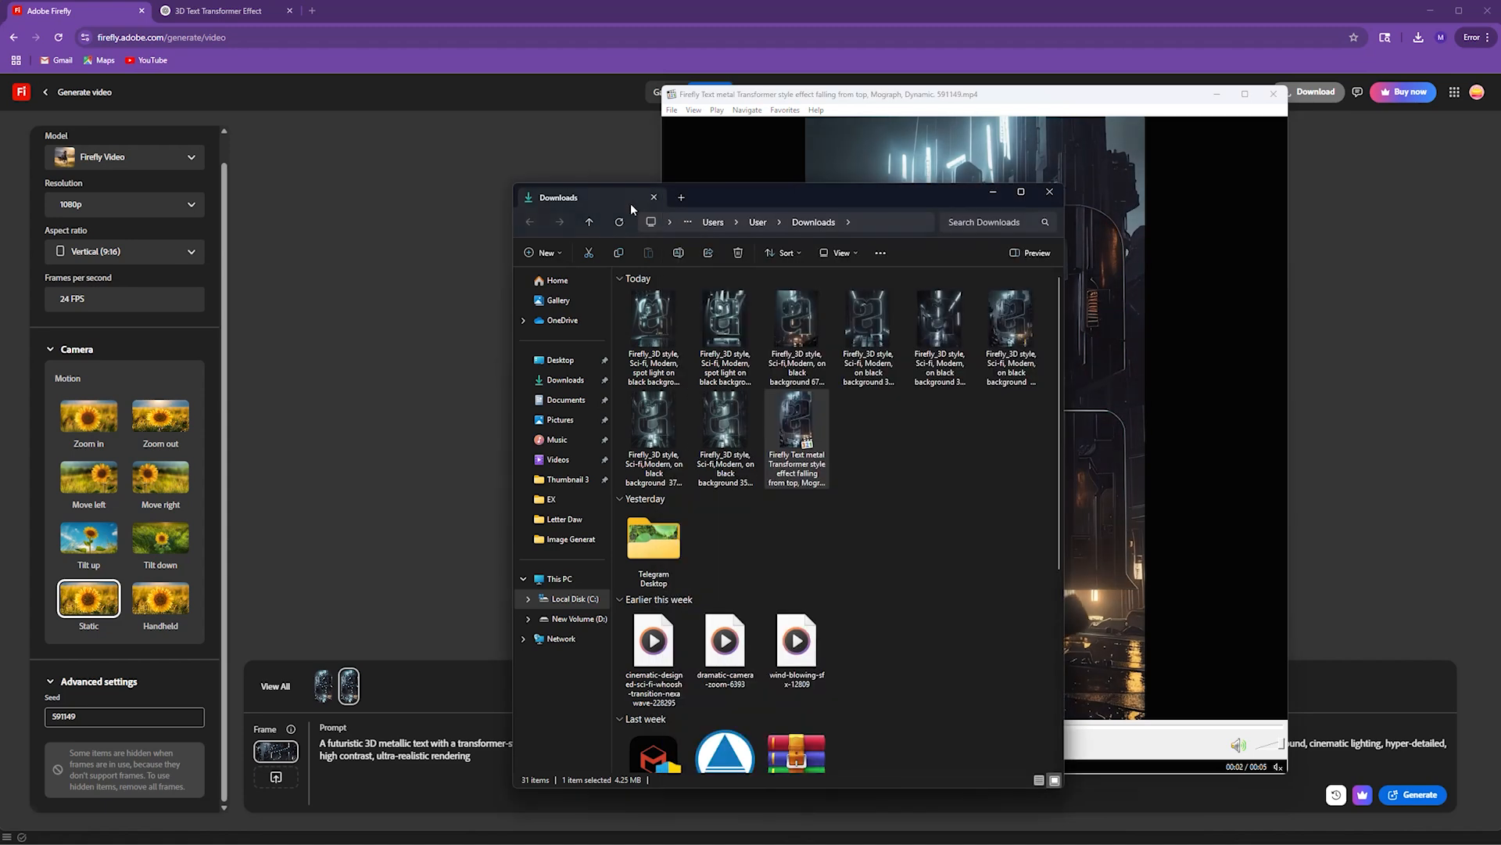
- Return to Firefly, play the newly generated neon letter video and download it
{"action": "left_click", "coordinate": [999, 194]}
{"action": "left_click", "coordinate": [1216, 95]}
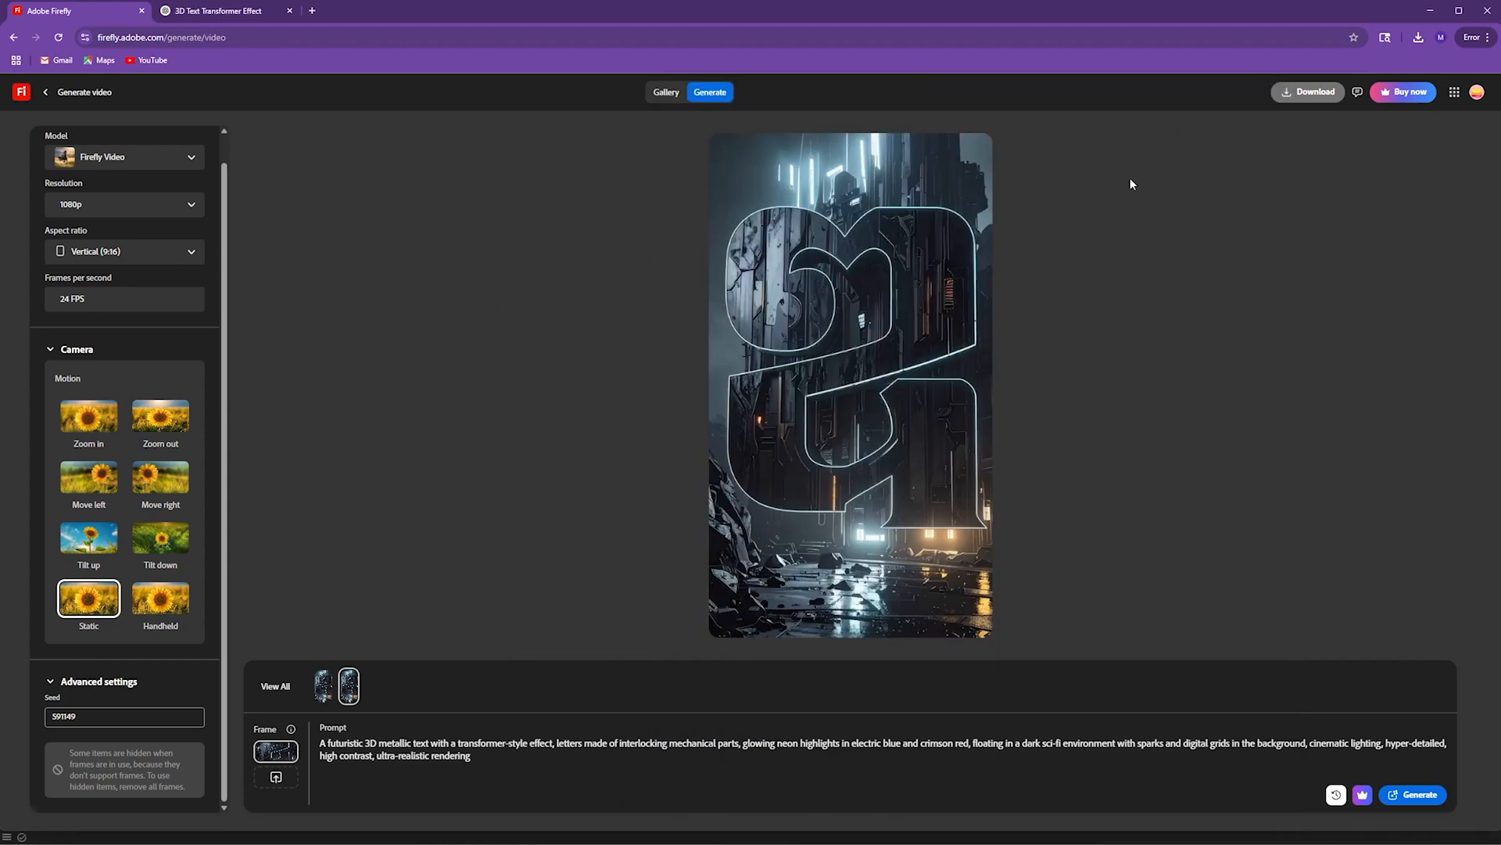
{"action": "mouse_move", "coordinate": [865, 462]}
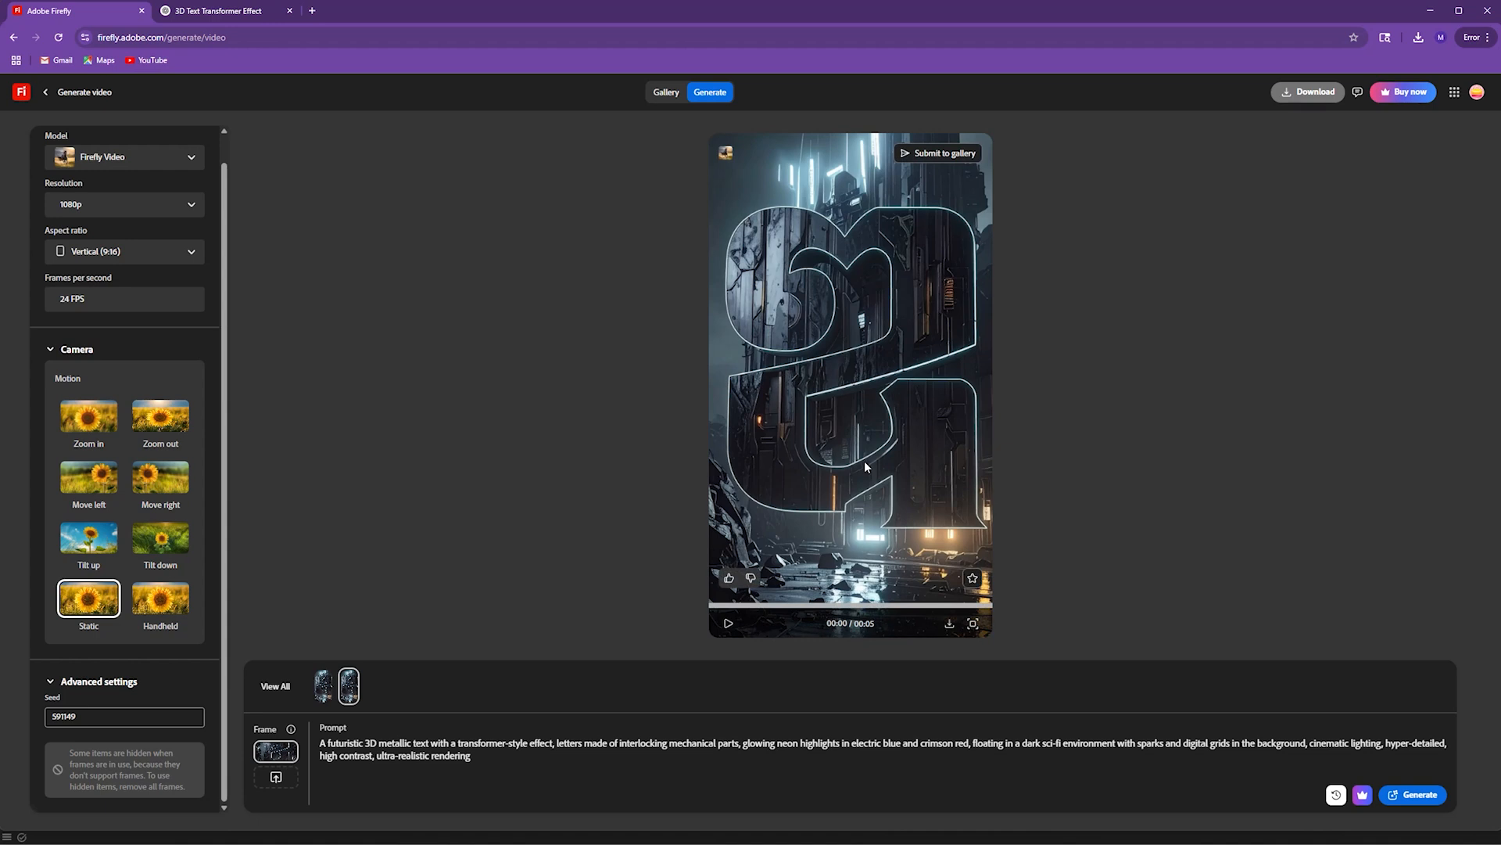
{"action": "left_click", "coordinate": [865, 463]}
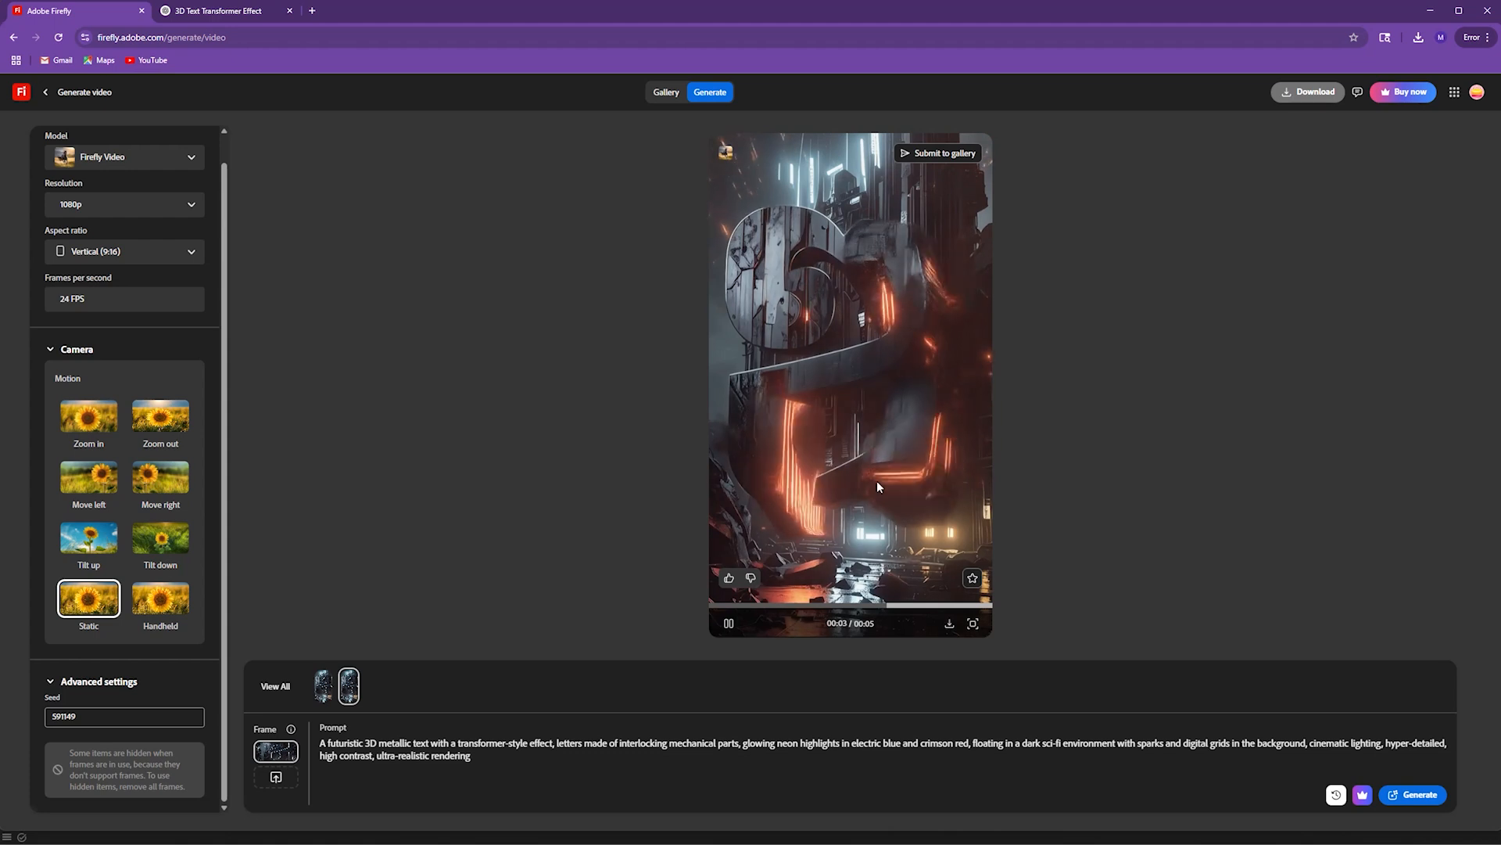
{"action": "left_click", "coordinate": [728, 626]}
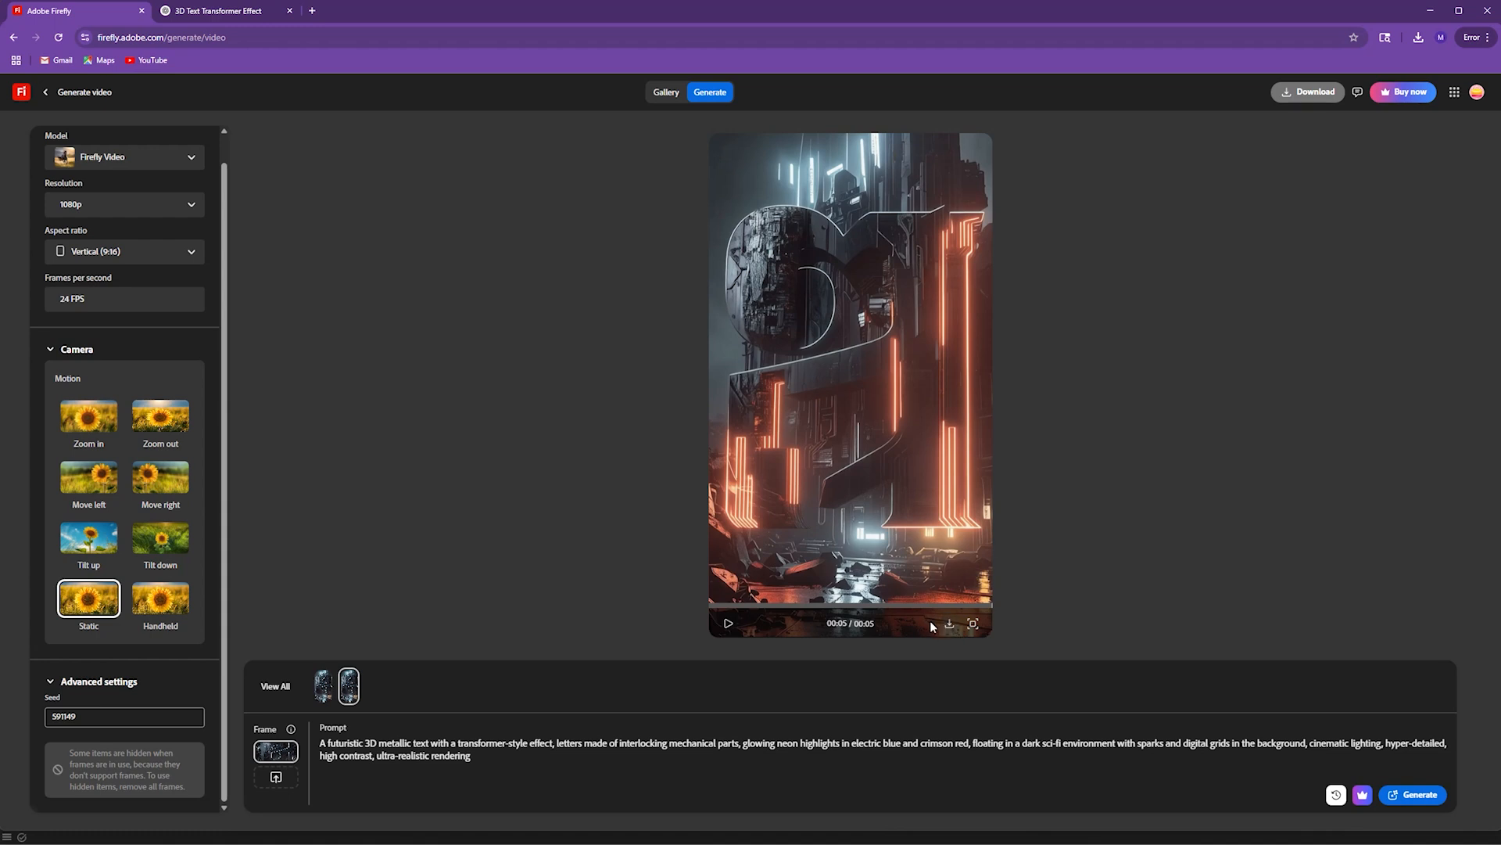
{"action": "left_click", "coordinate": [950, 628]}
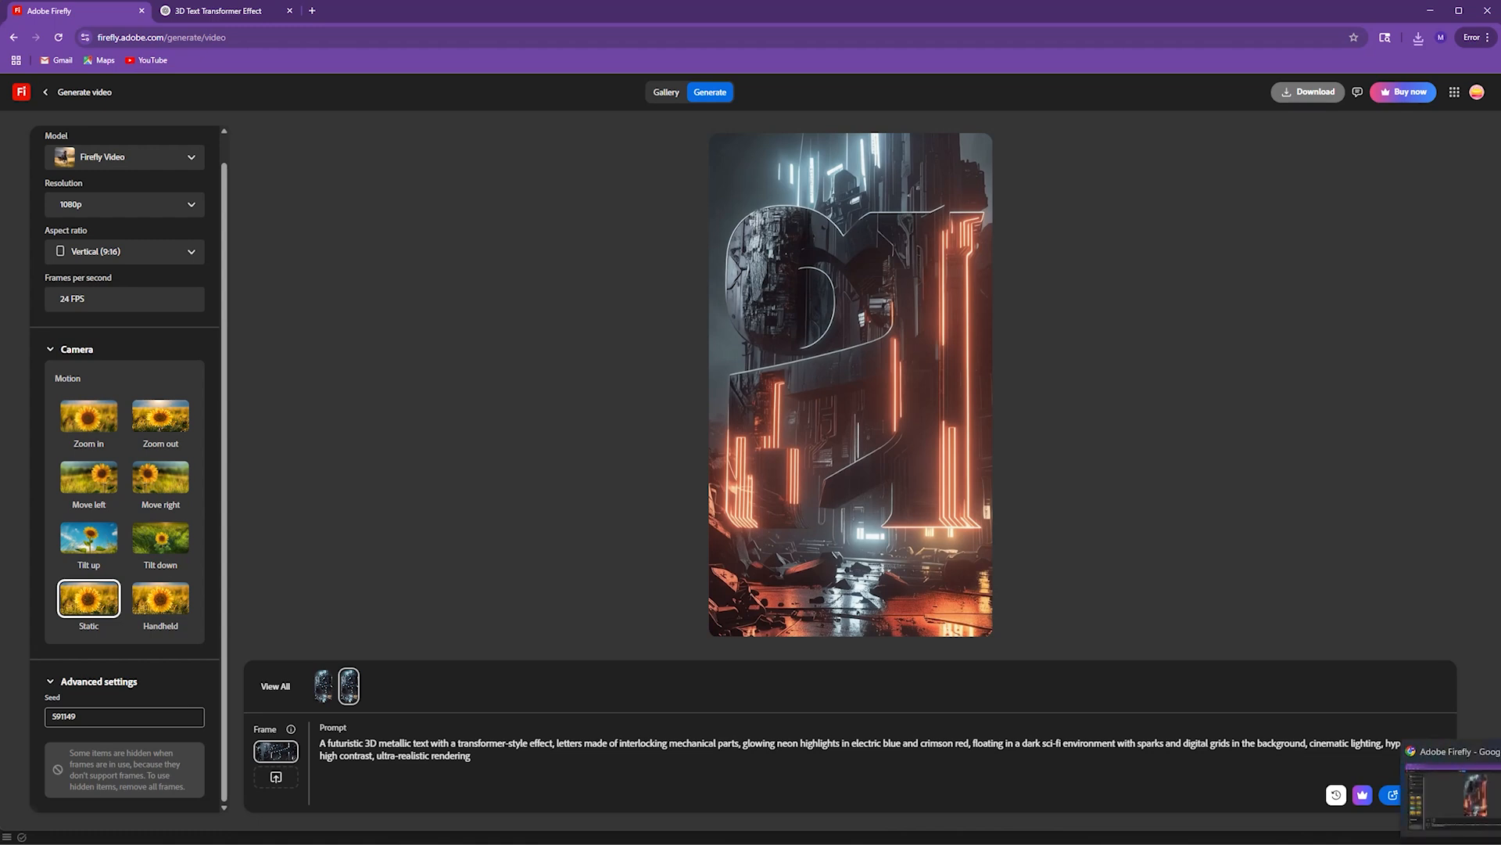
- Search Google for DeepSeek in a new browser tab and open a DeepSeek chat
{"action": "left_click", "coordinate": [312, 10]}
{"action": "left_click", "coordinate": [616, 262]}
{"action": "type", "text": "deep"}
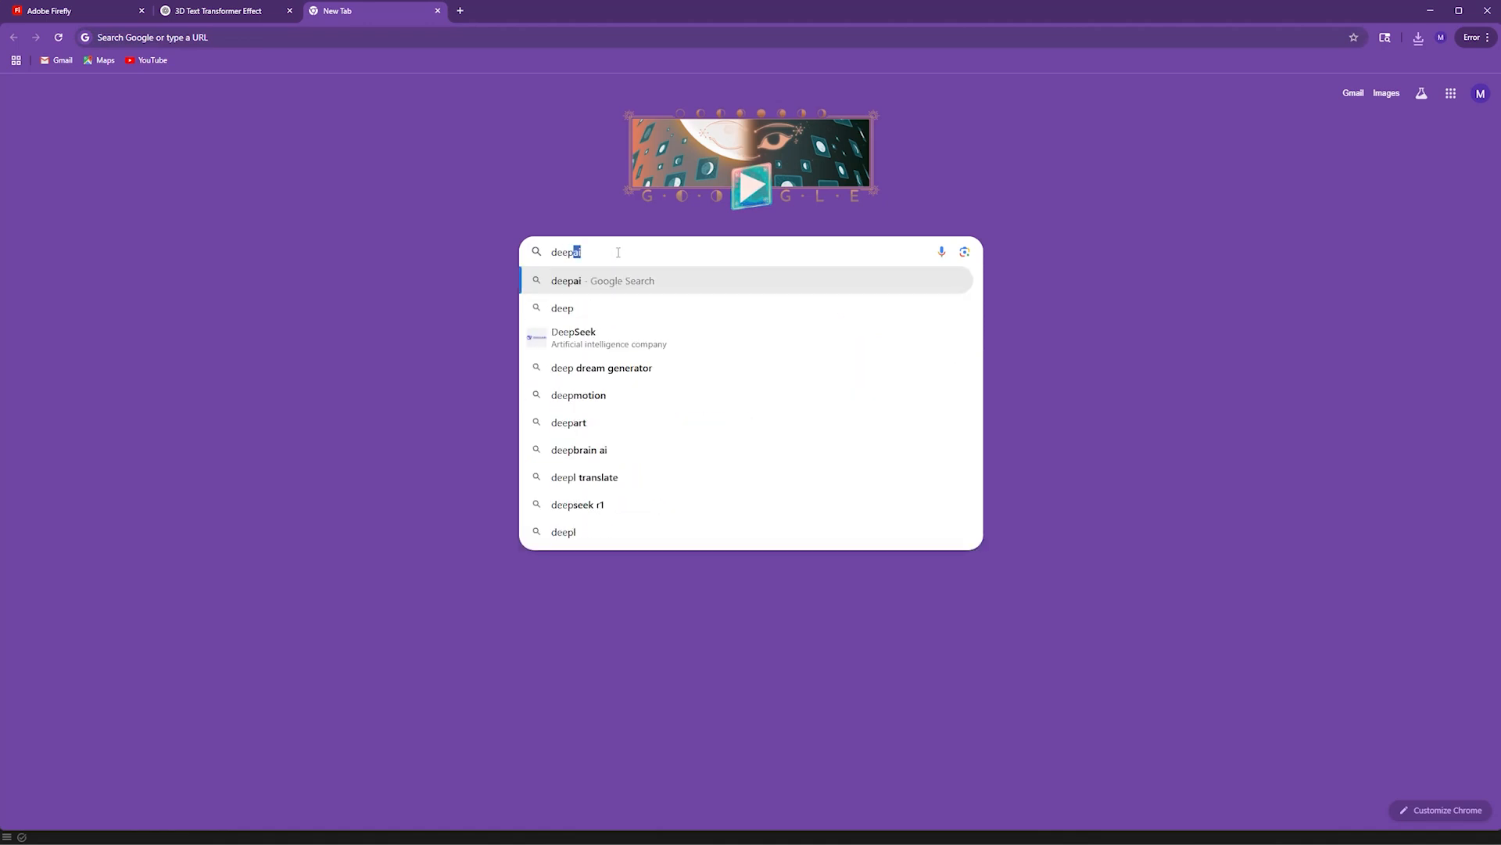
{"action": "left_click", "coordinate": [583, 336]}
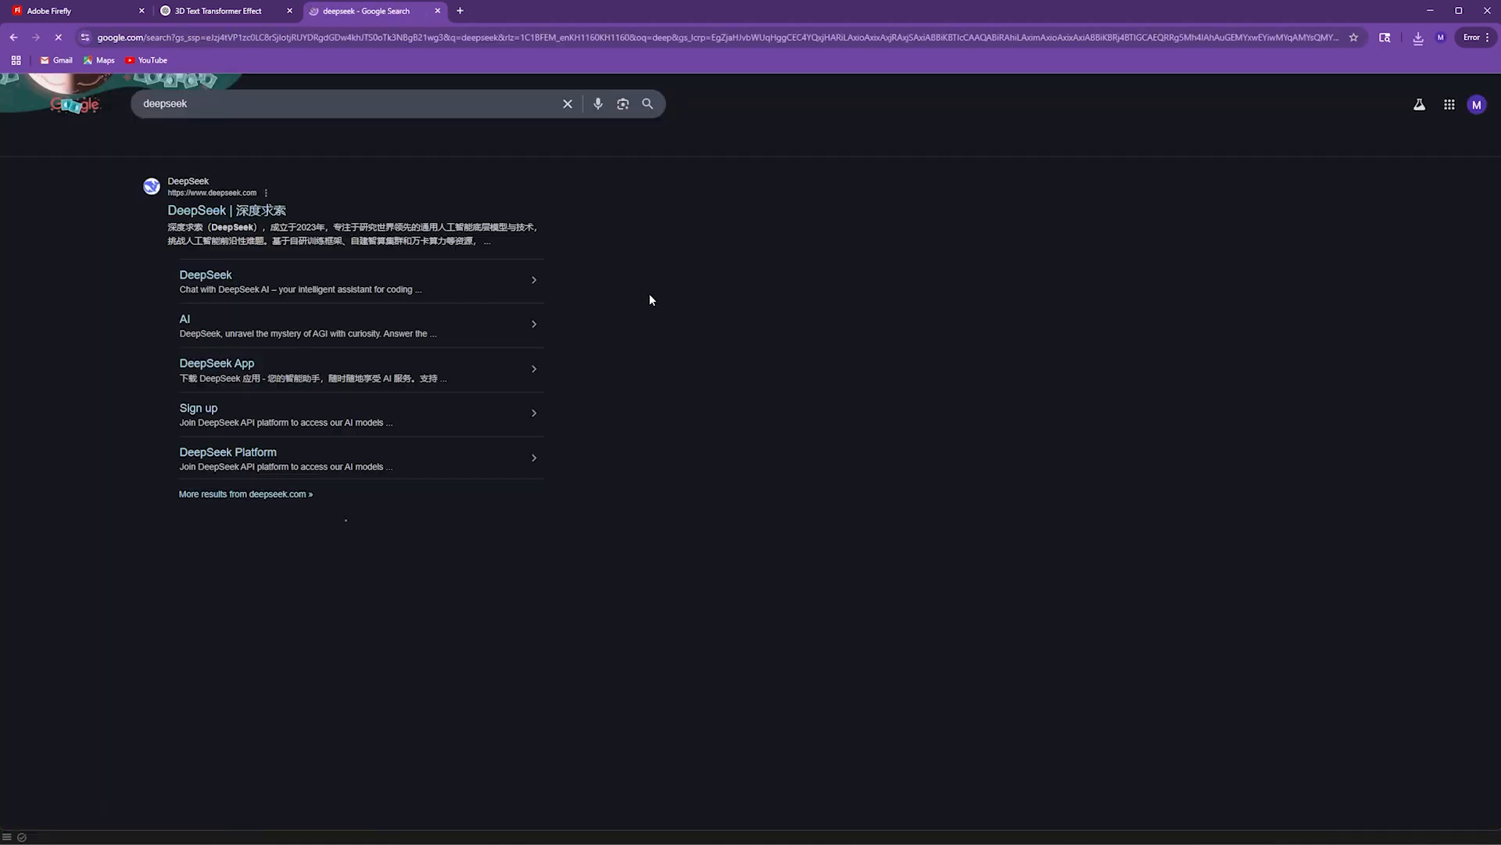
{"action": "left_click", "coordinate": [218, 198]}
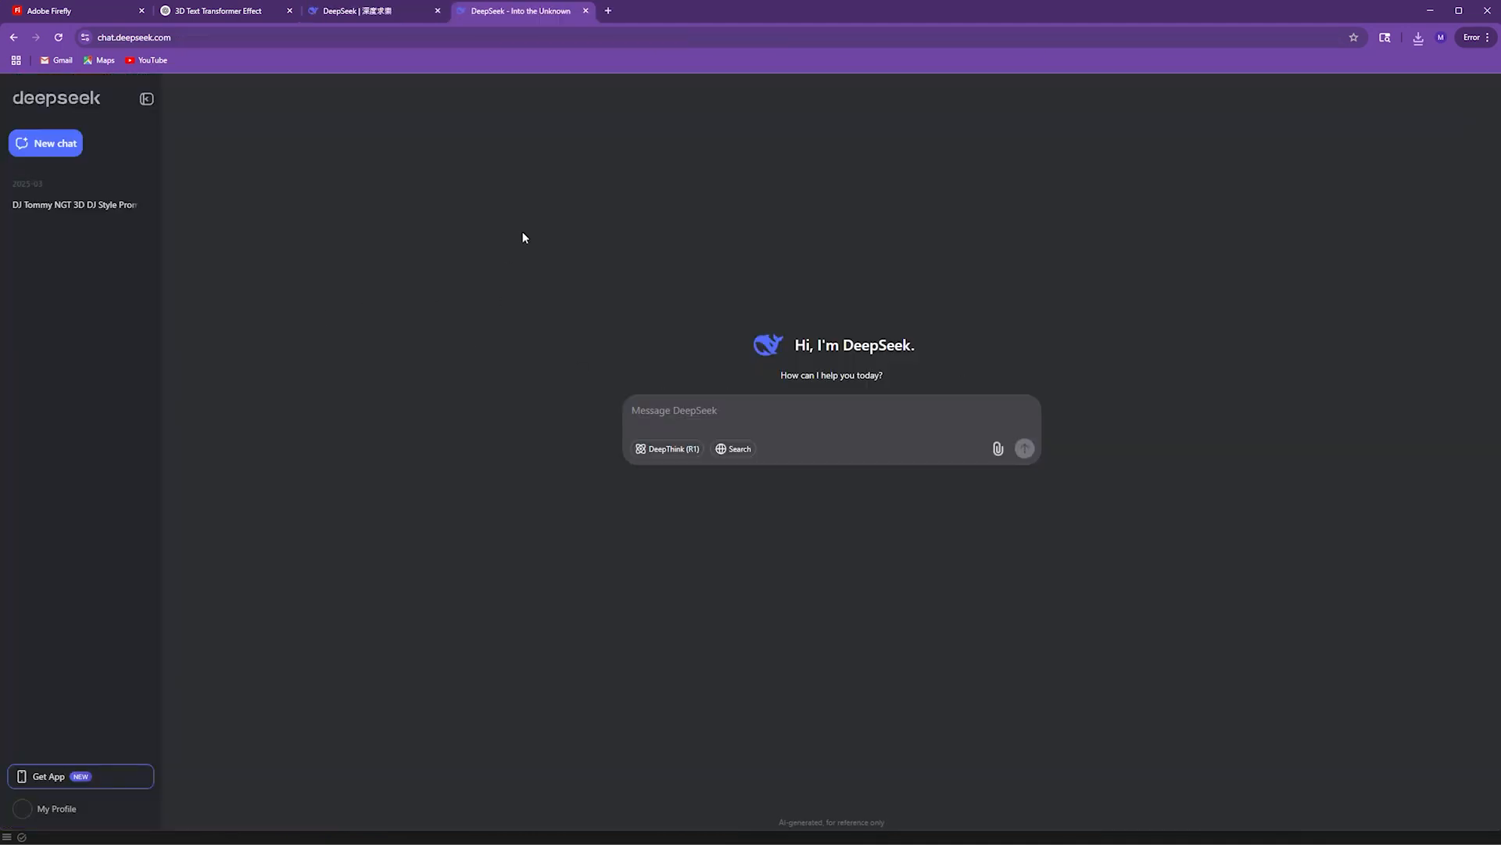
- Copy the prompt request from the ChatGPT chat and send it to DeepSeek: "give me a prompt 3d text type transformer effect"
{"action": "left_click", "coordinate": [199, 14]}
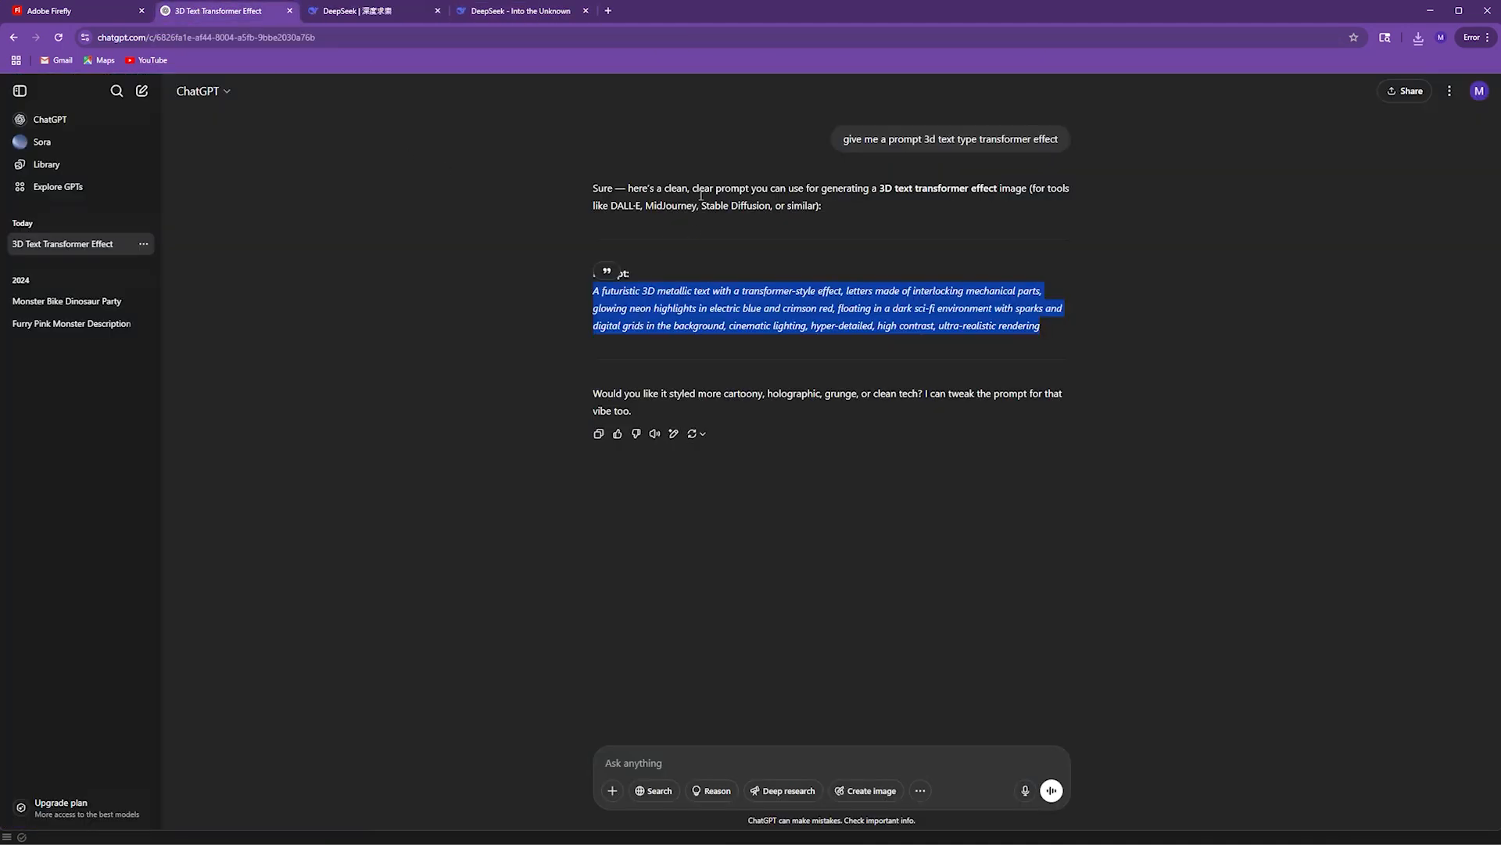
{"action": "left_click_drag", "start_coordinate": [846, 139], "coordinate": [1027, 138]}
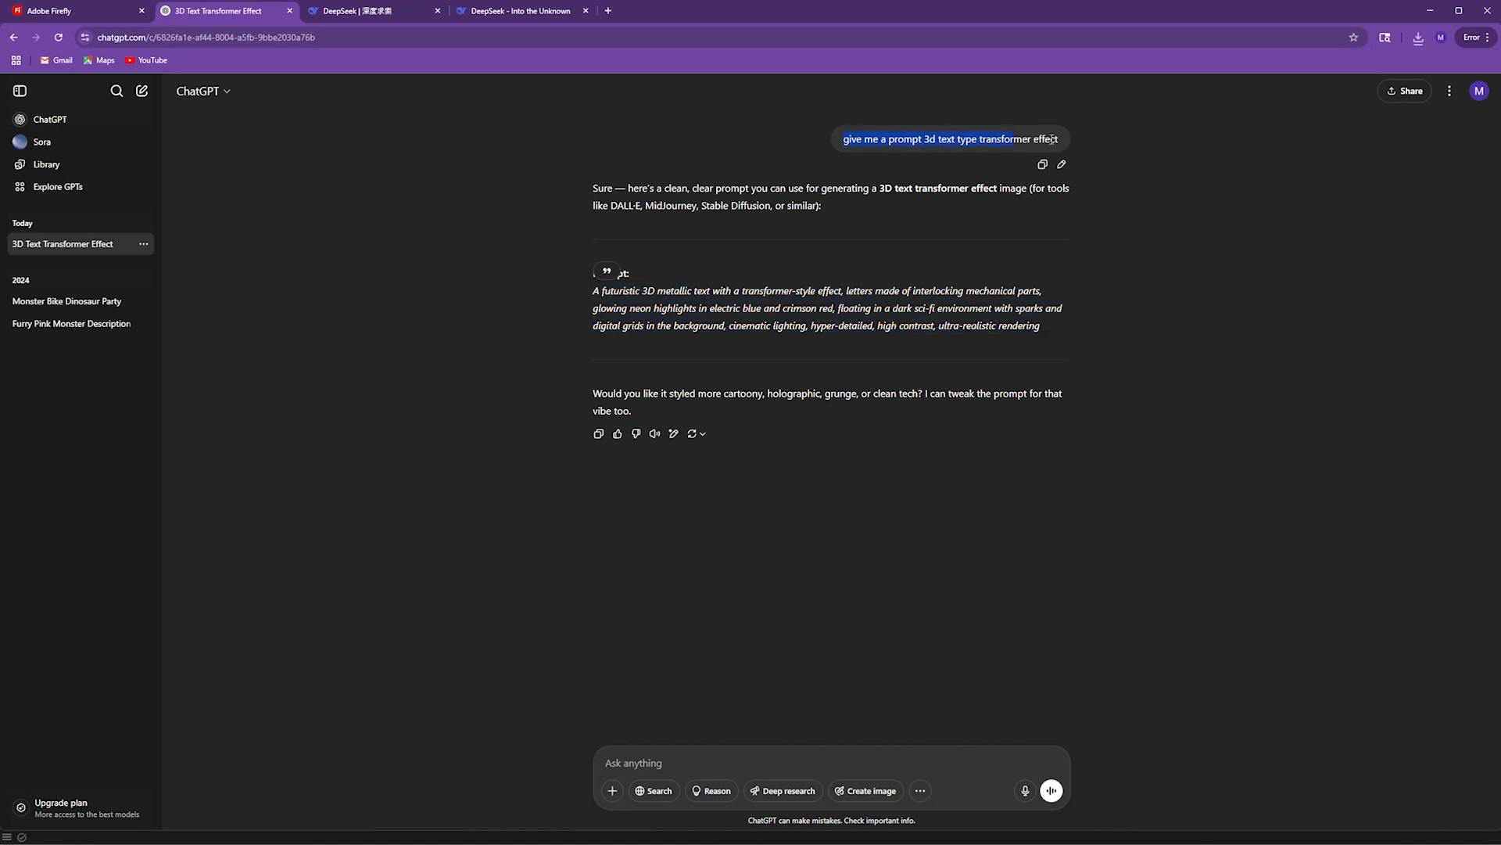
{"action": "left_click", "coordinate": [551, 13]}
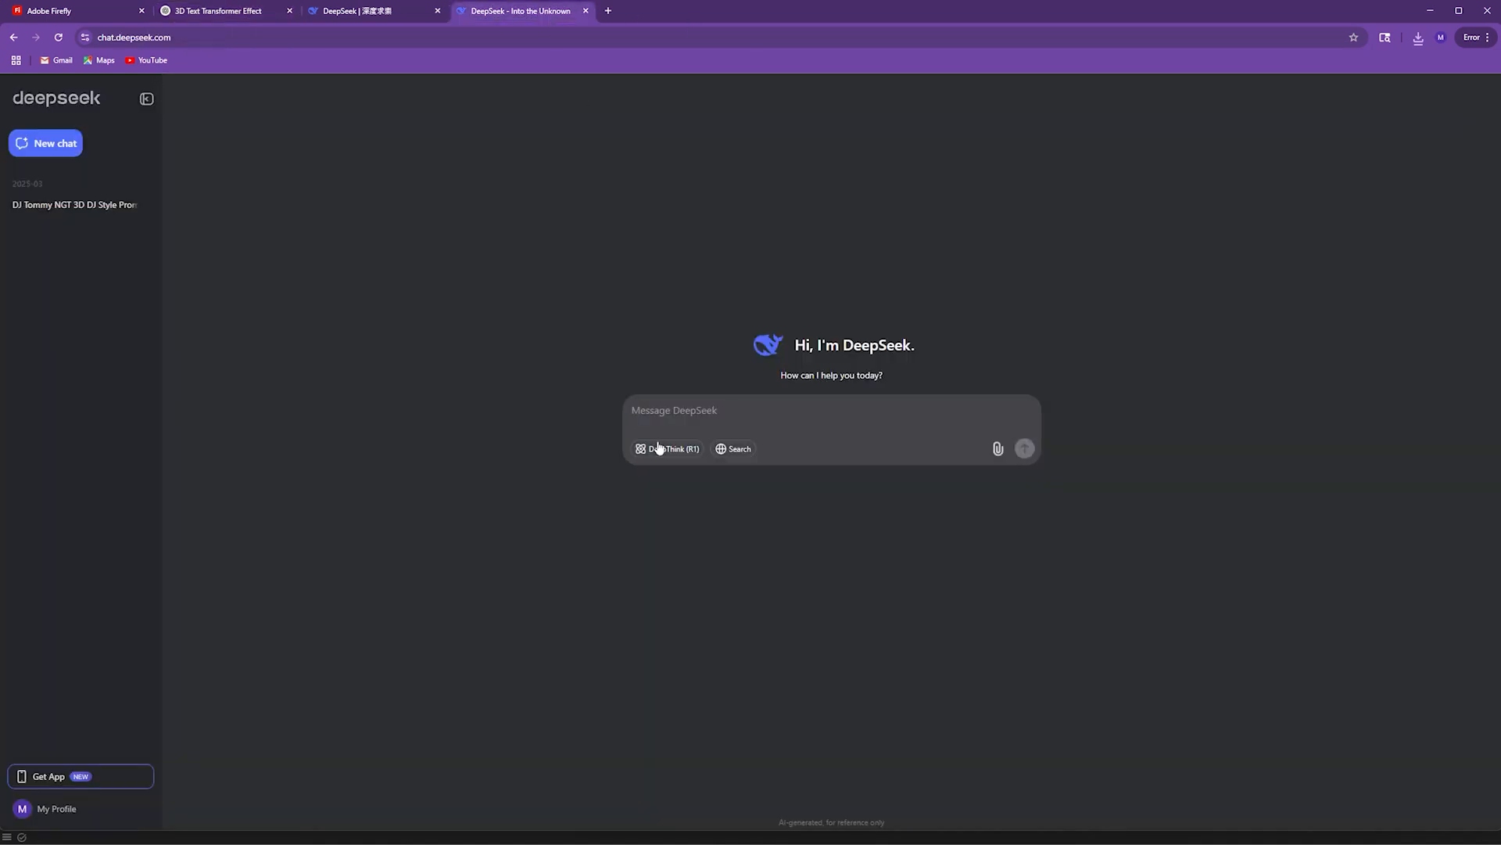
{"action": "type", "text": "give me a prompt 3d text type transformer effect"}
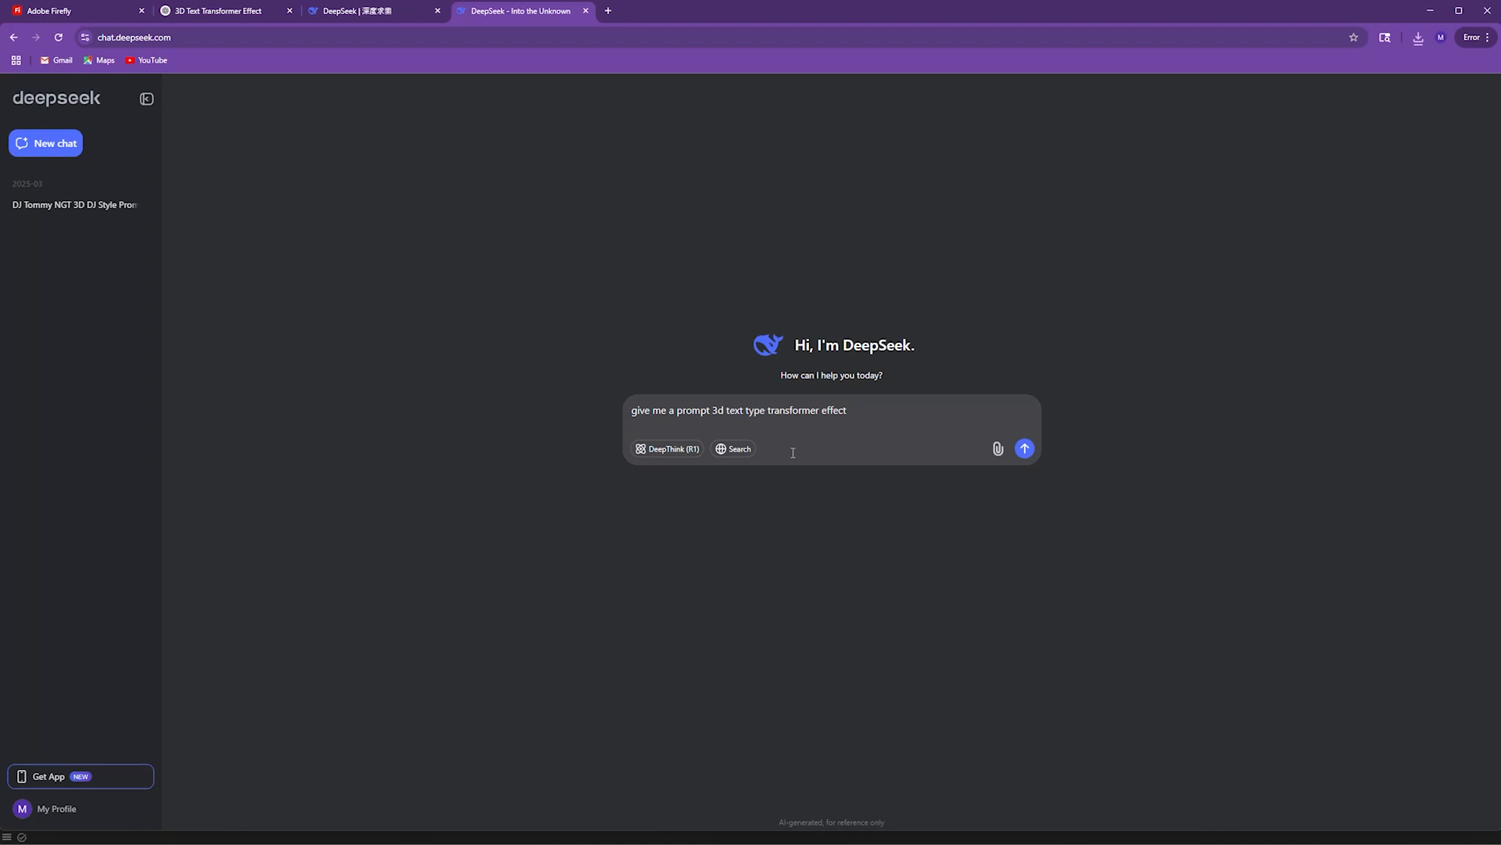
{"action": "key", "text": "Return"}
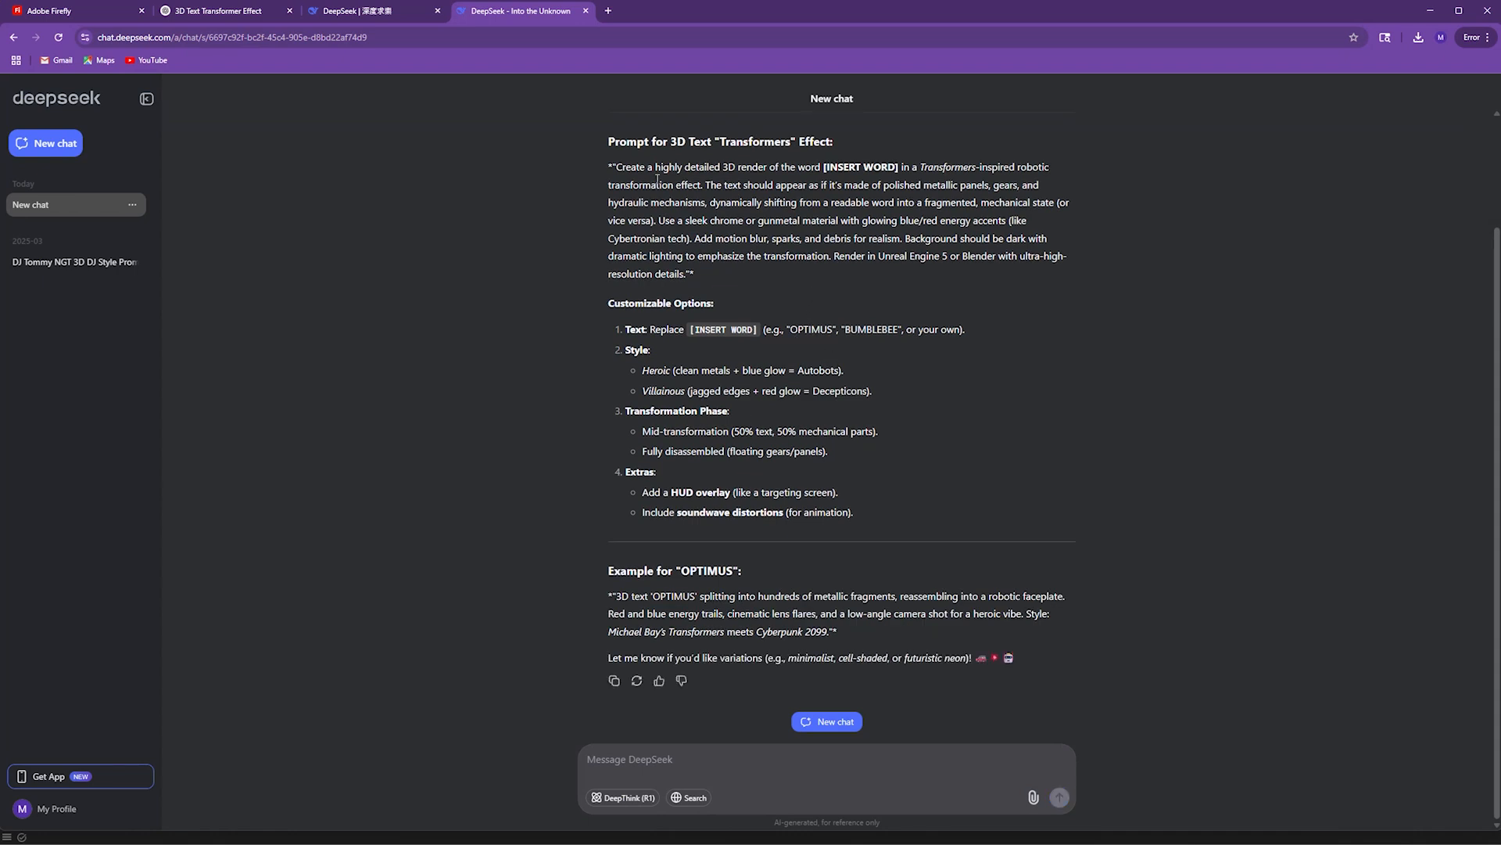
- Replace the Firefly video prompt with the main 3D Text "Transformers" prompt copied from DeepSeek and try to generate another video
{"action": "left_click_drag", "start_coordinate": [617, 166], "coordinate": [709, 280]}
{"action": "key", "text": "ctrl+c"}
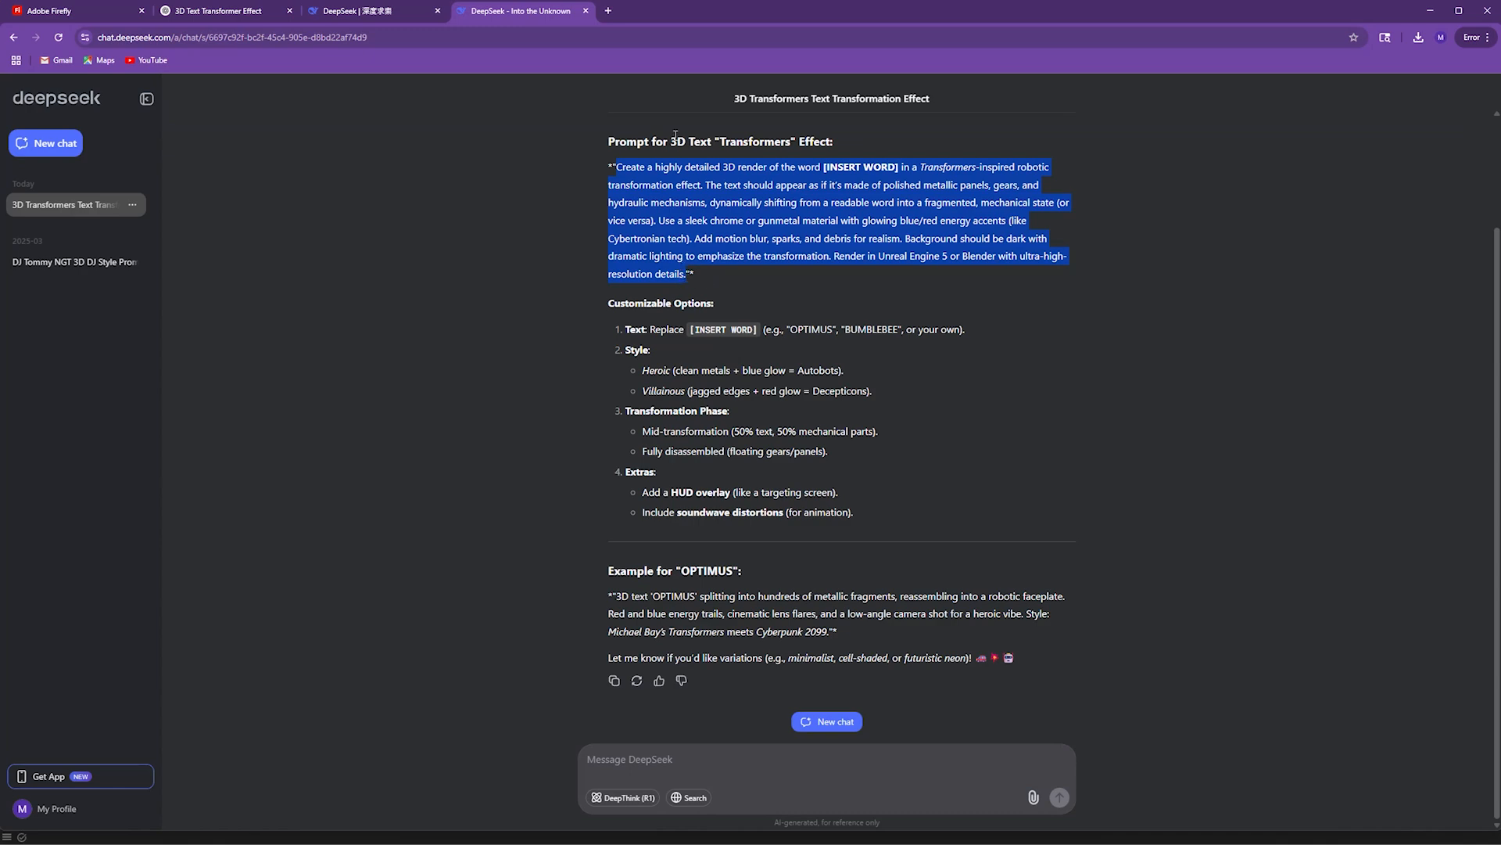
{"action": "left_click", "coordinate": [206, 12]}
{"action": "left_click", "coordinate": [60, 17]}
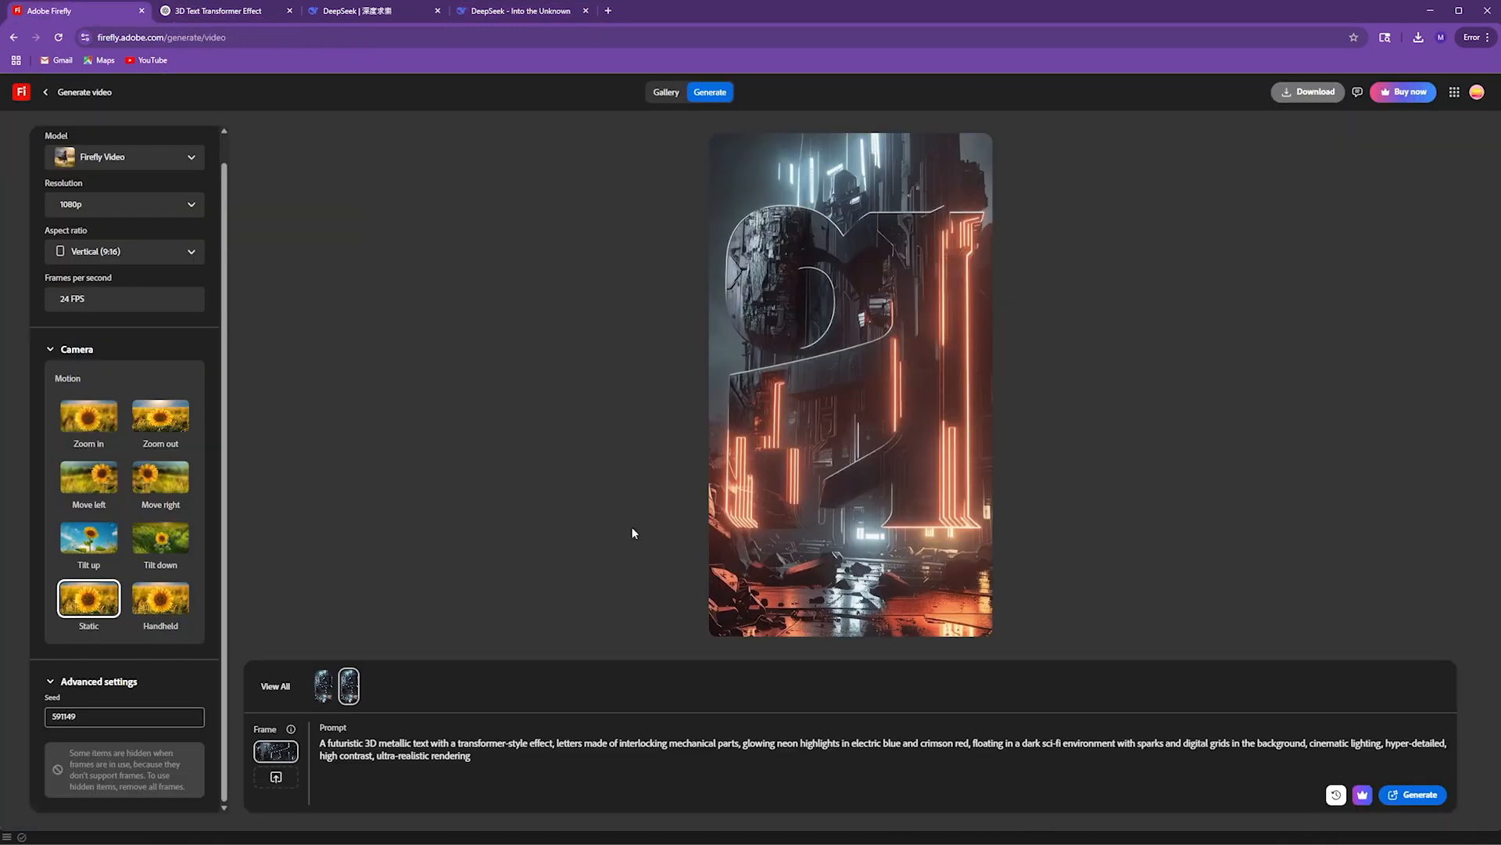
{"action": "left_click", "coordinate": [356, 741]}
{"action": "key", "text": "ctrl+a"}
{"action": "key", "text": "ctrl+v"}
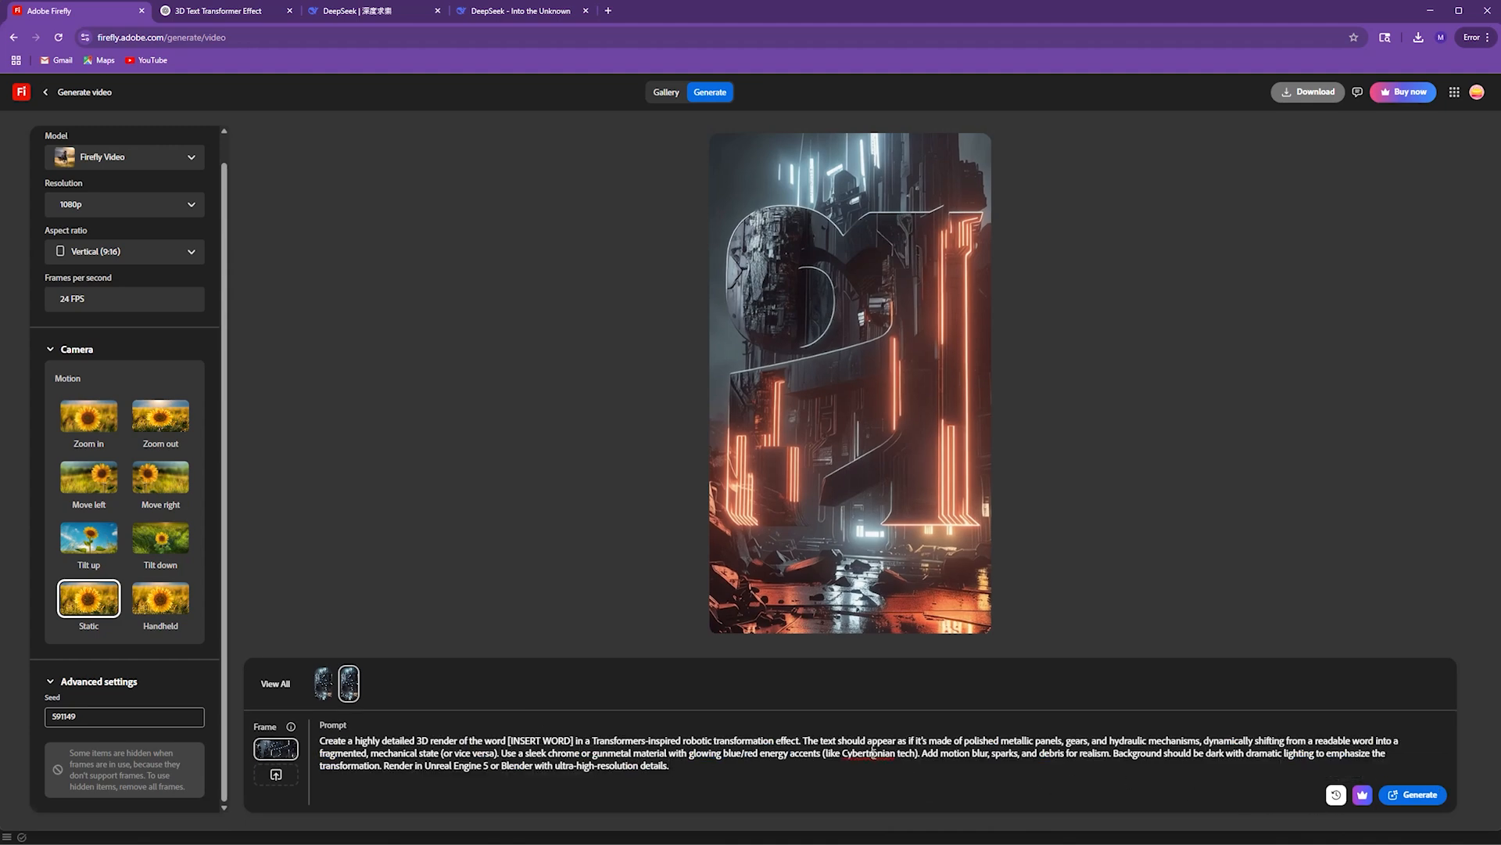
{"action": "left_click", "coordinate": [1421, 801]}
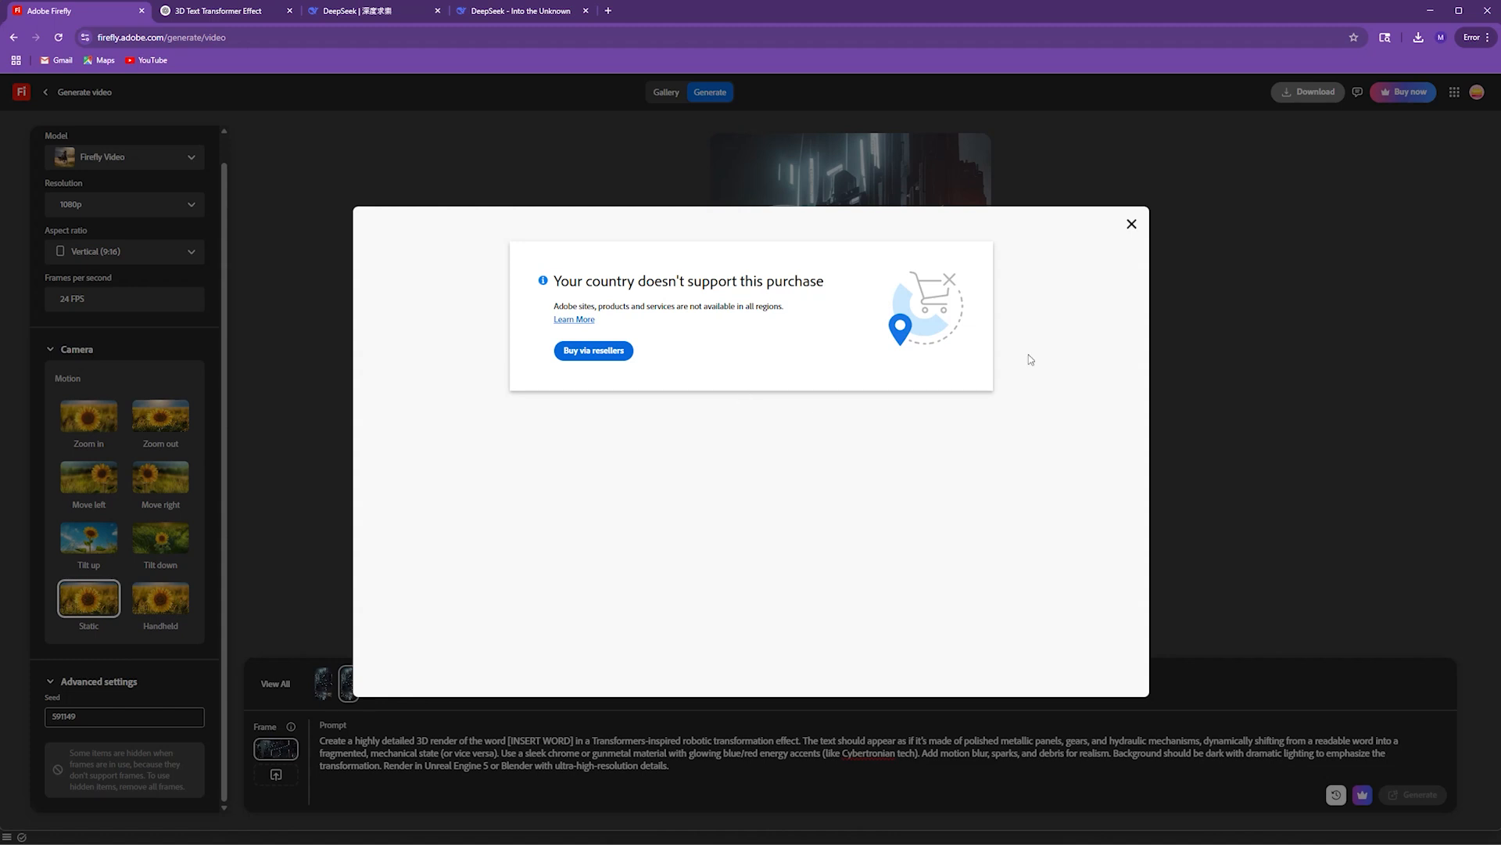
{"action": "left_click", "coordinate": [1131, 225]}
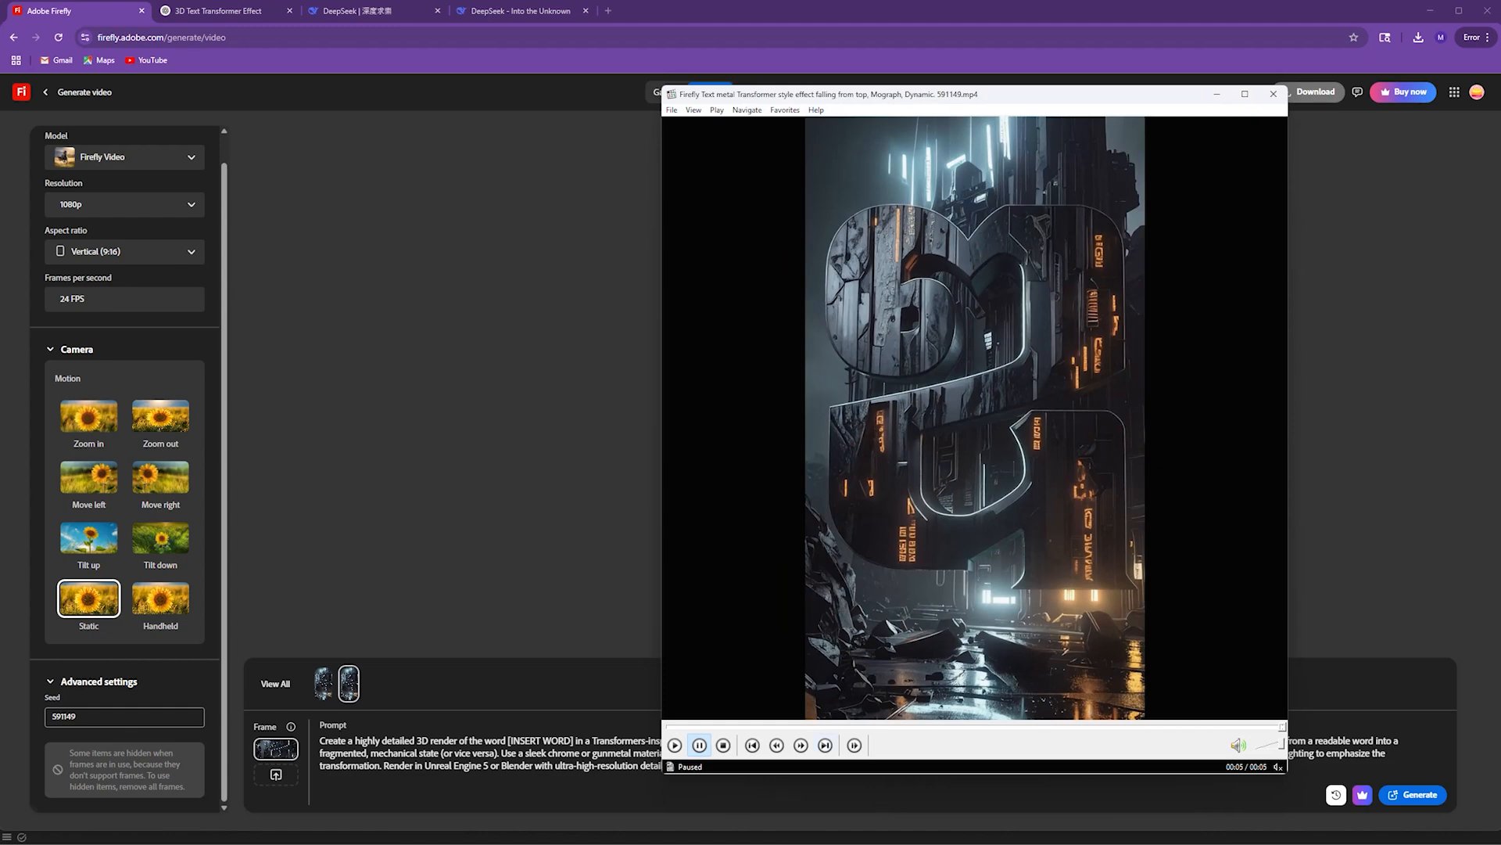
- Replay the Transformer-style video from the Downloads folder, then open the downloaded futuristic 3D metallic text video
{"action": "left_click", "coordinate": [975, 844]}
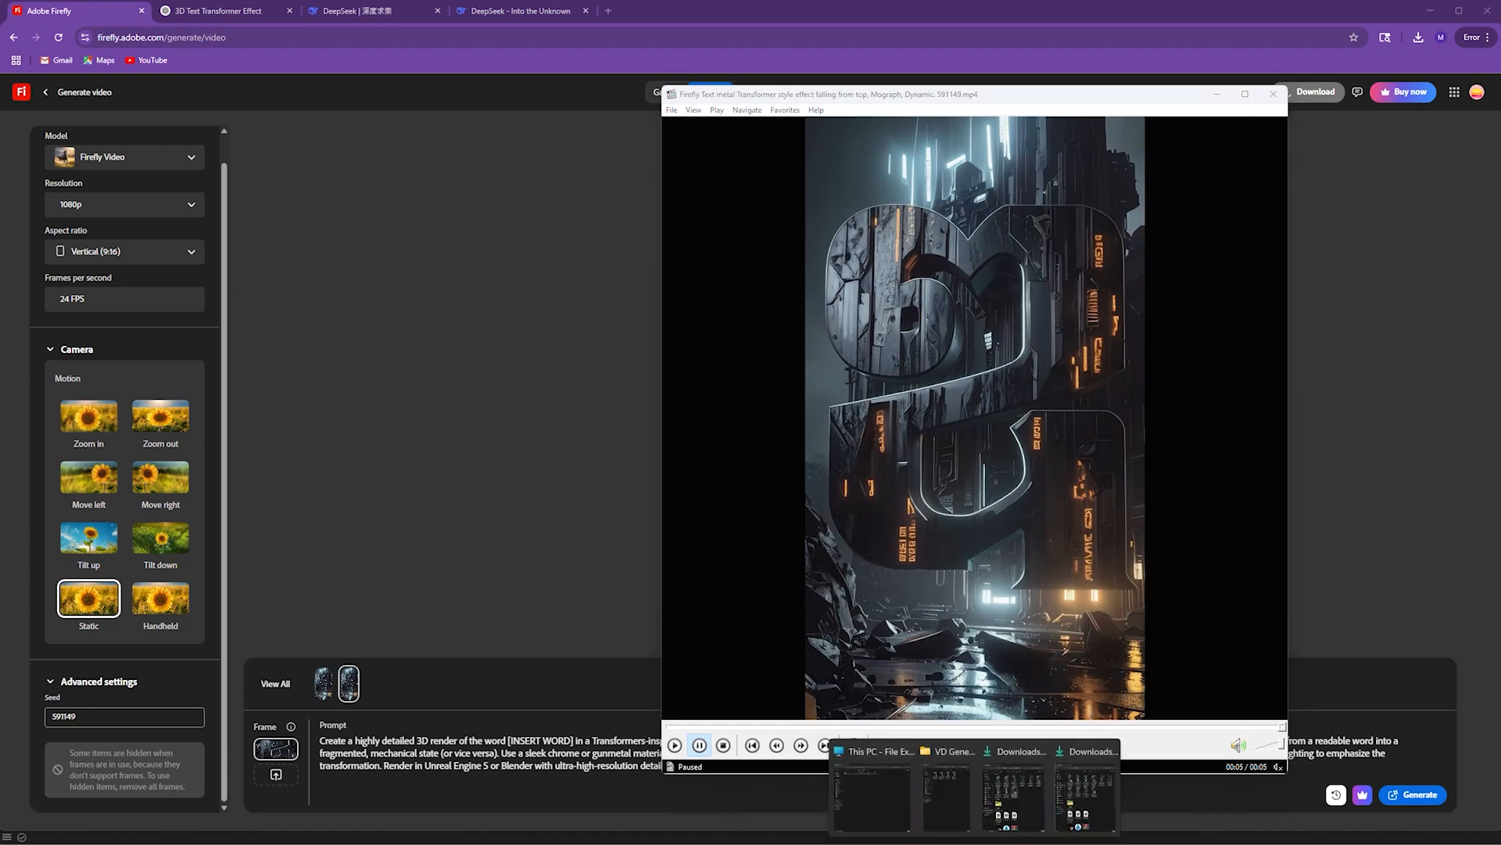
{"action": "left_click", "coordinate": [1012, 797]}
{"action": "double_click", "coordinate": [443, 313]}
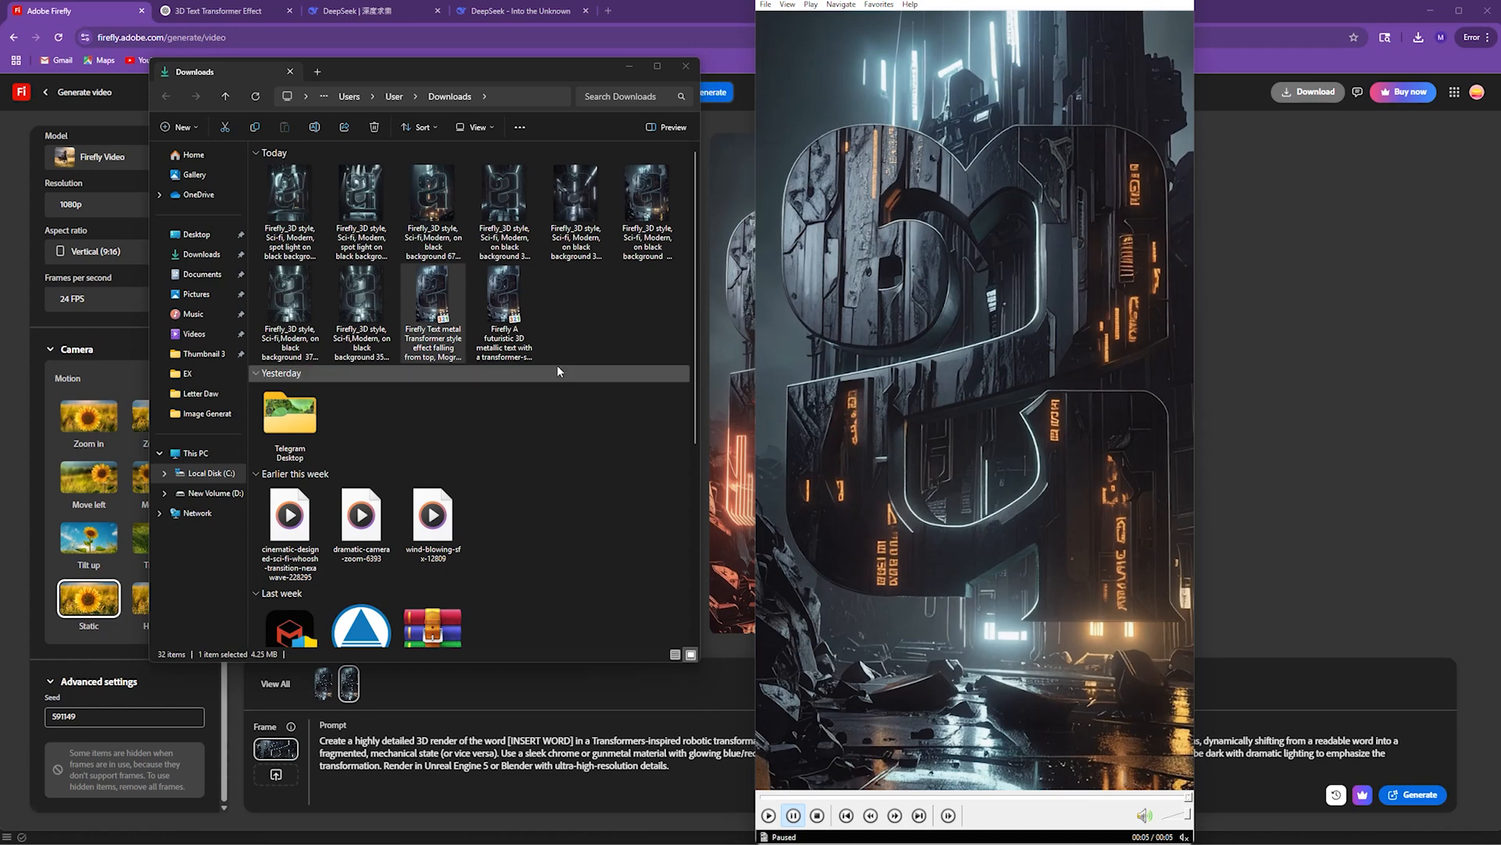
{"action": "left_click", "coordinate": [769, 814]}
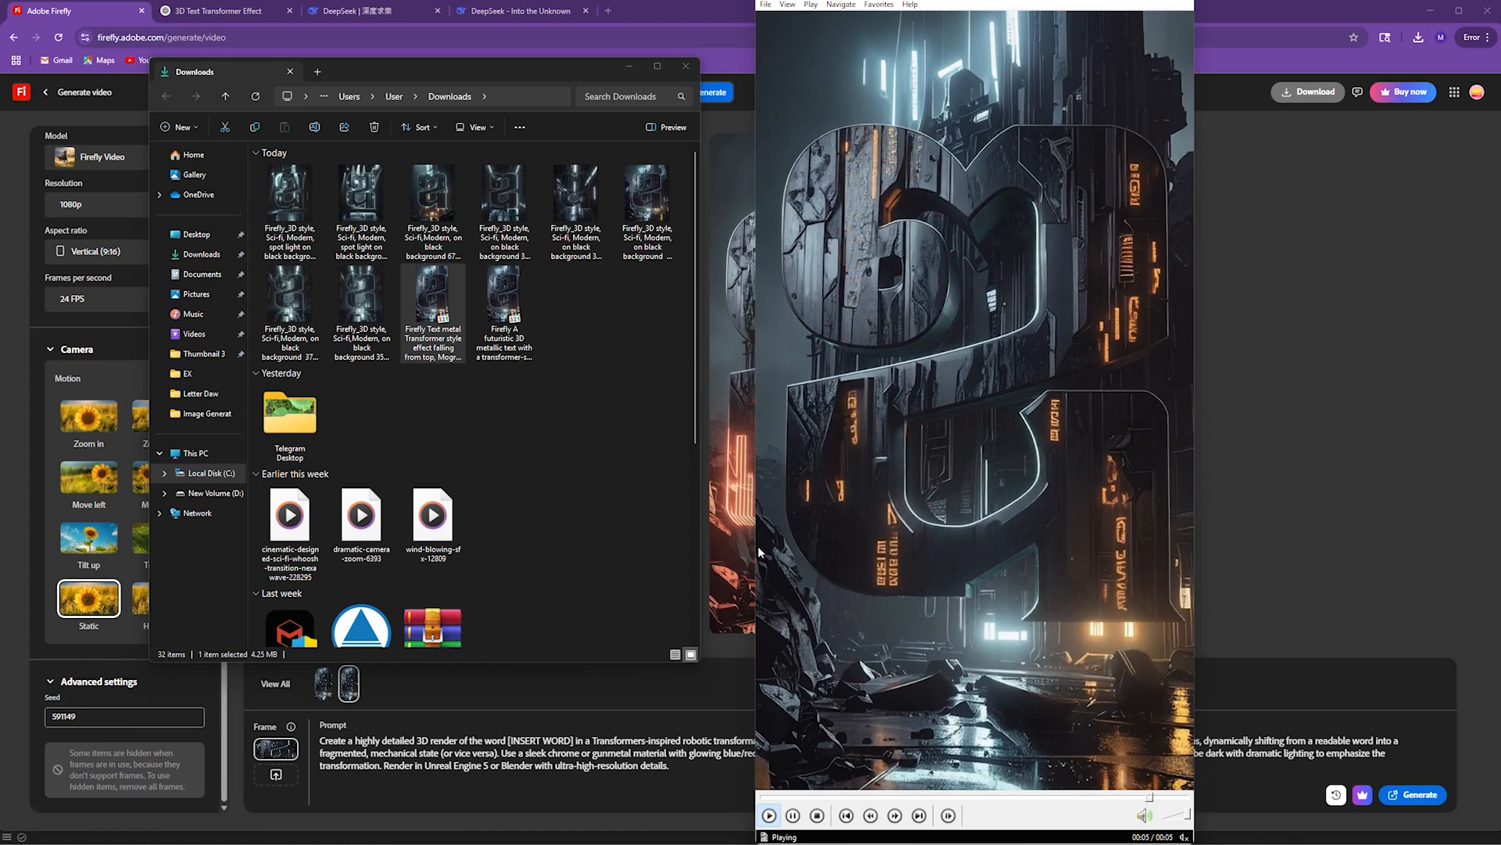
{"action": "left_click", "coordinate": [944, 457]}
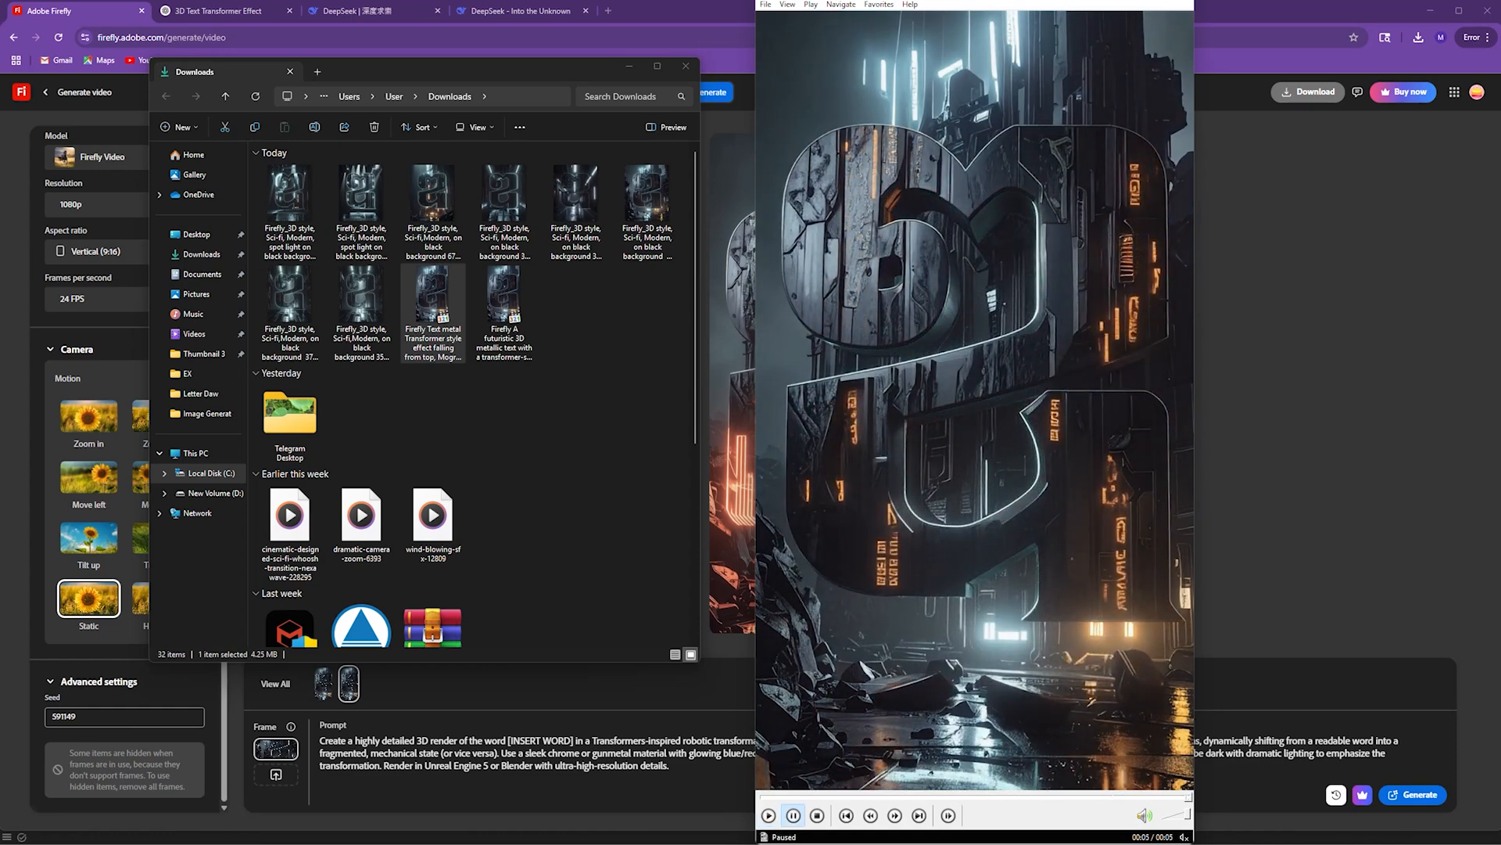
{"action": "double_click", "coordinate": [505, 301]}
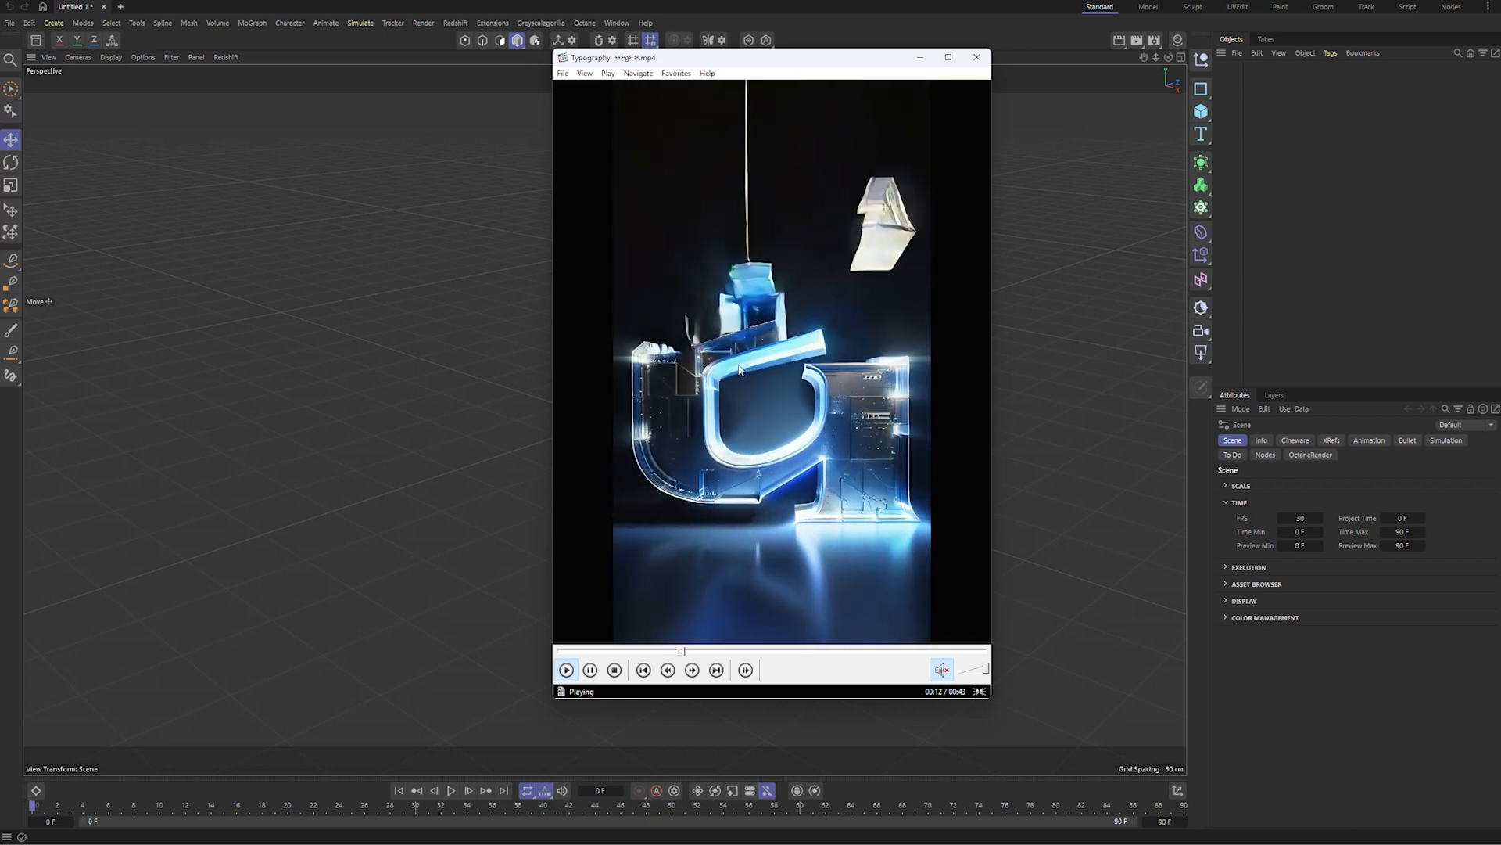
- In Cinema 4D, merge the Illustrator file Kh_Alphabet_4D from the Letter Daw folder into the scene, accepting the import settings
{"action": "left_click_drag", "start_coordinate": [792, 49], "coordinate": [757, 92]}
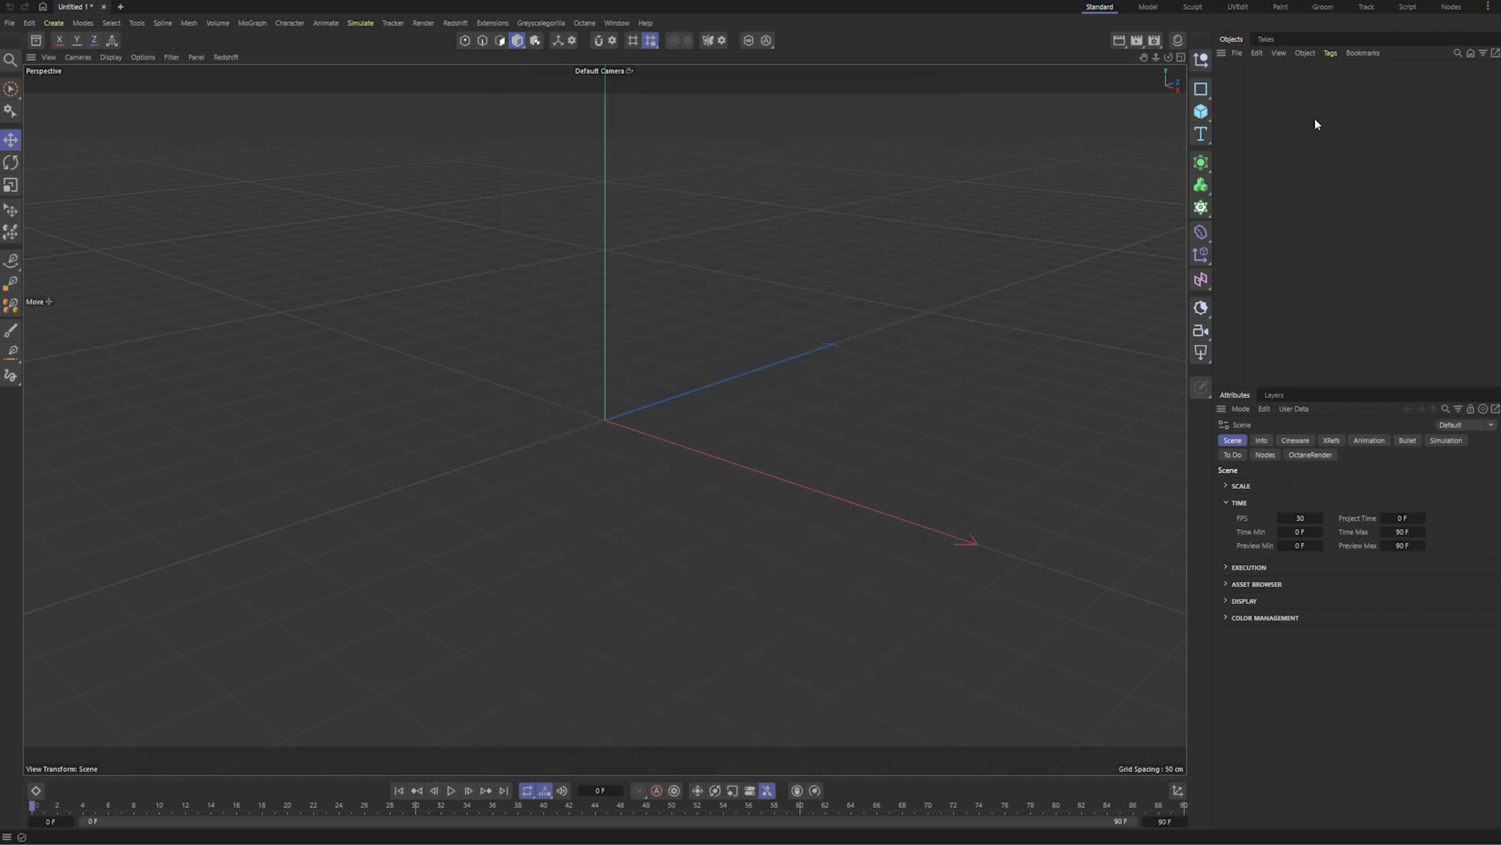
{"action": "left_click", "coordinate": [1236, 53]}
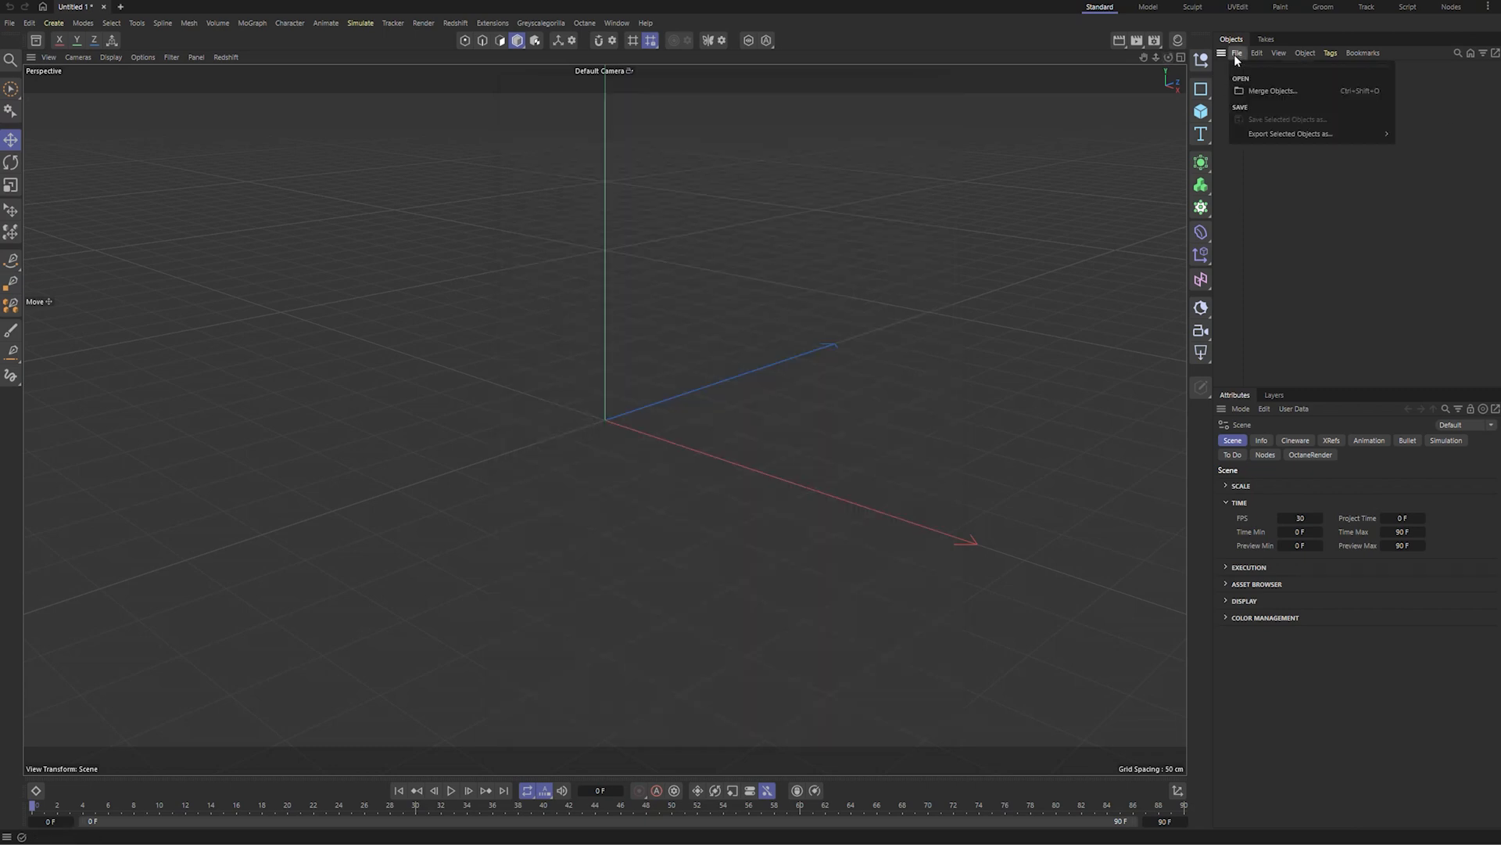
{"action": "left_click", "coordinate": [1269, 91]}
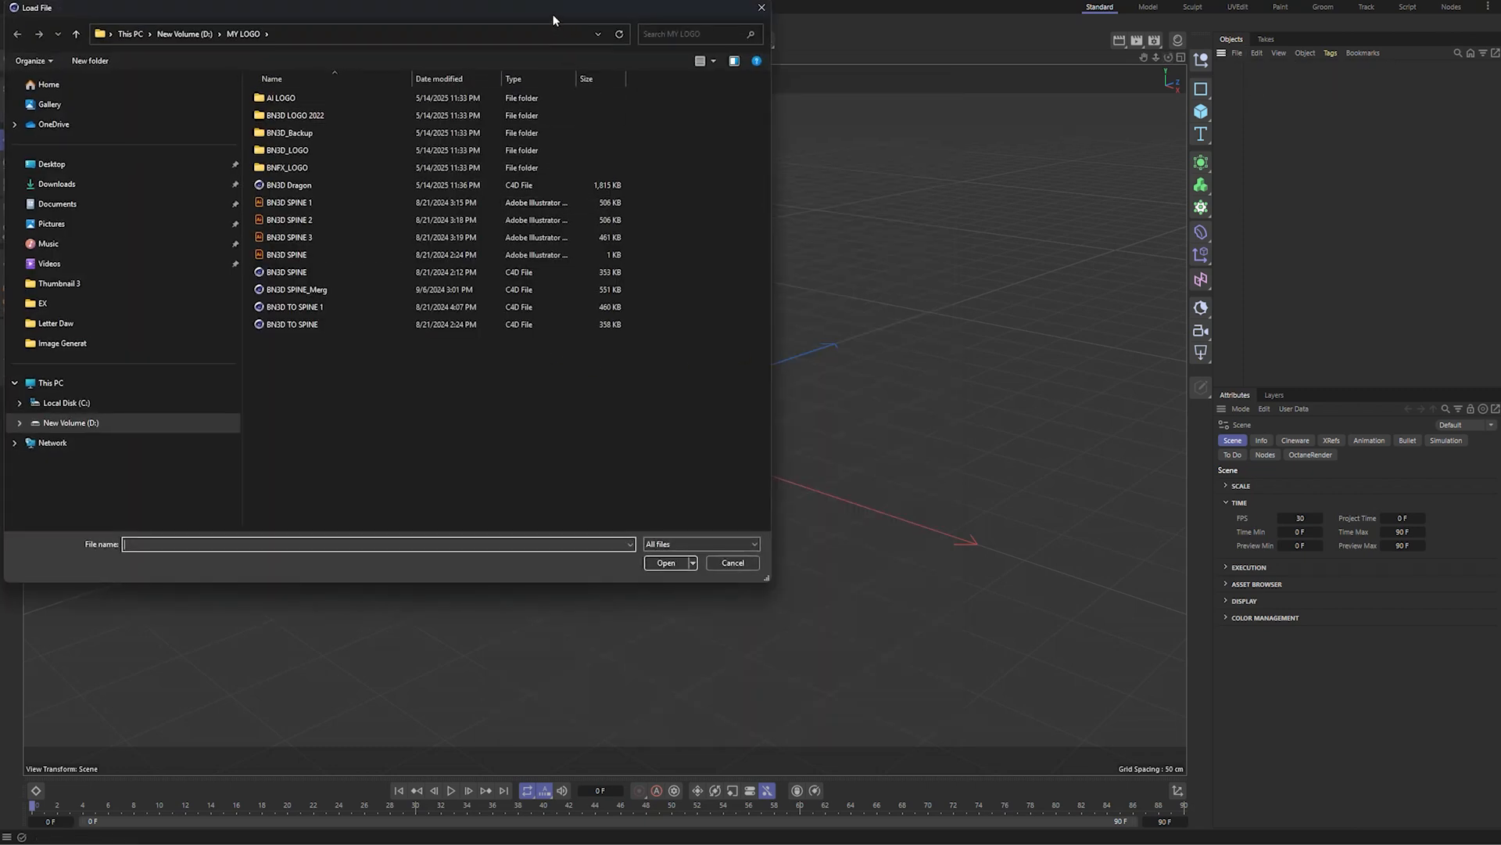
{"action": "left_click_drag", "start_coordinate": [552, 19], "coordinate": [685, 92]}
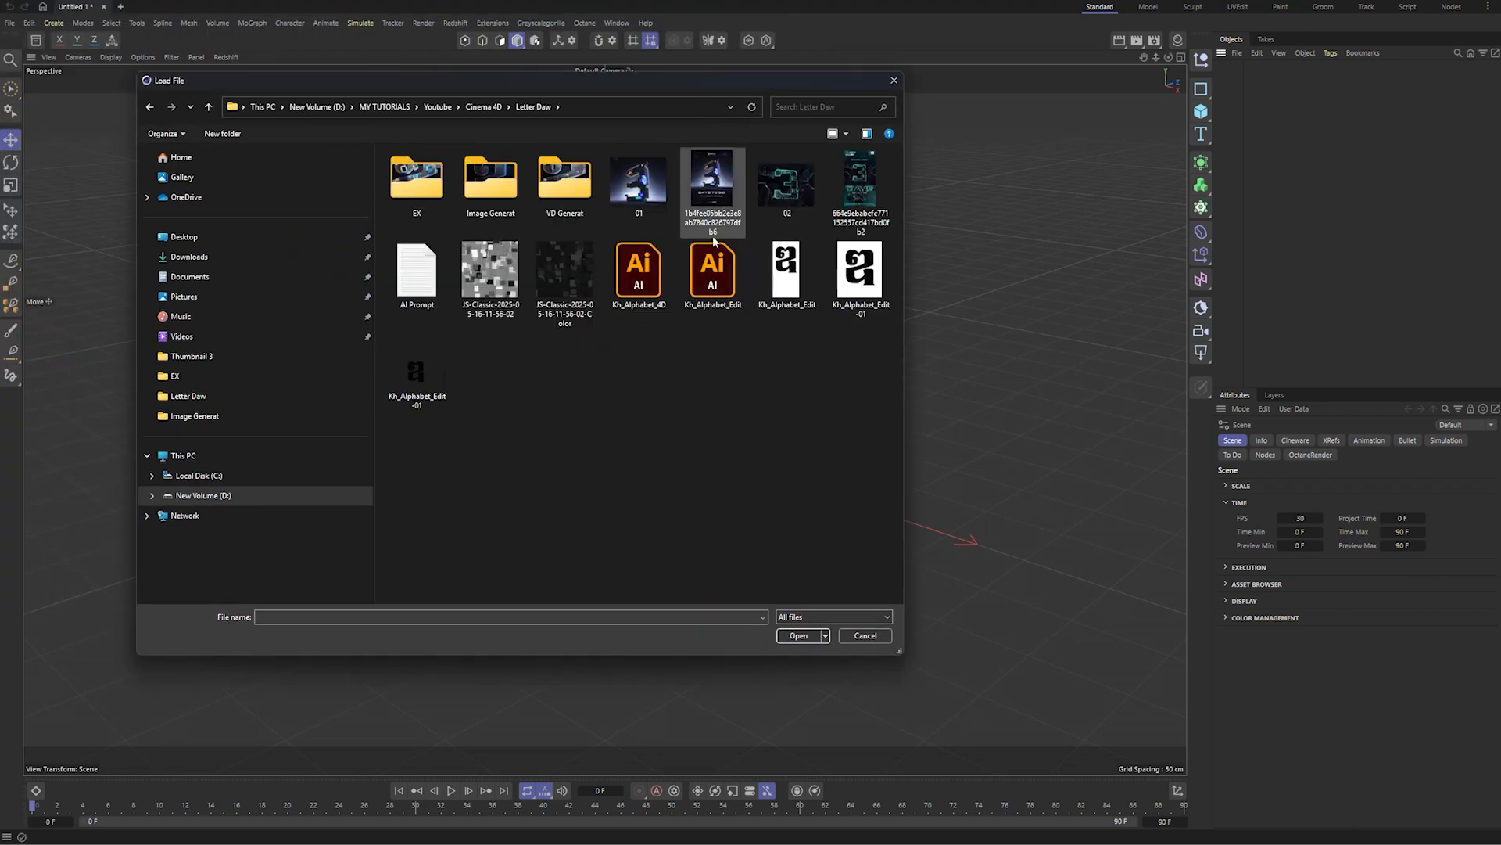
{"action": "left_click", "coordinate": [639, 273]}
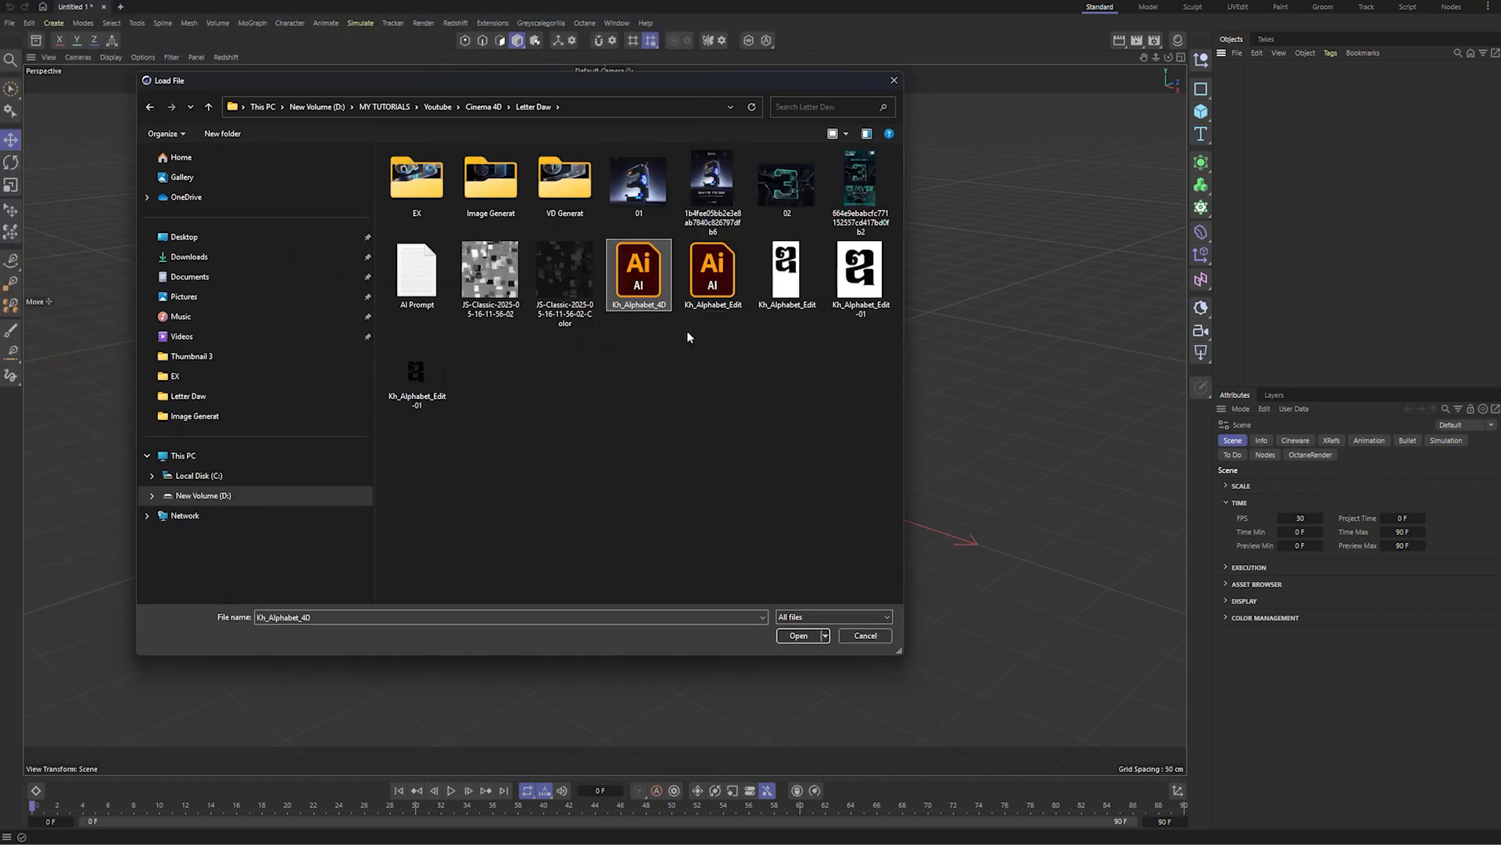
{"action": "double_click", "coordinate": [653, 290]}
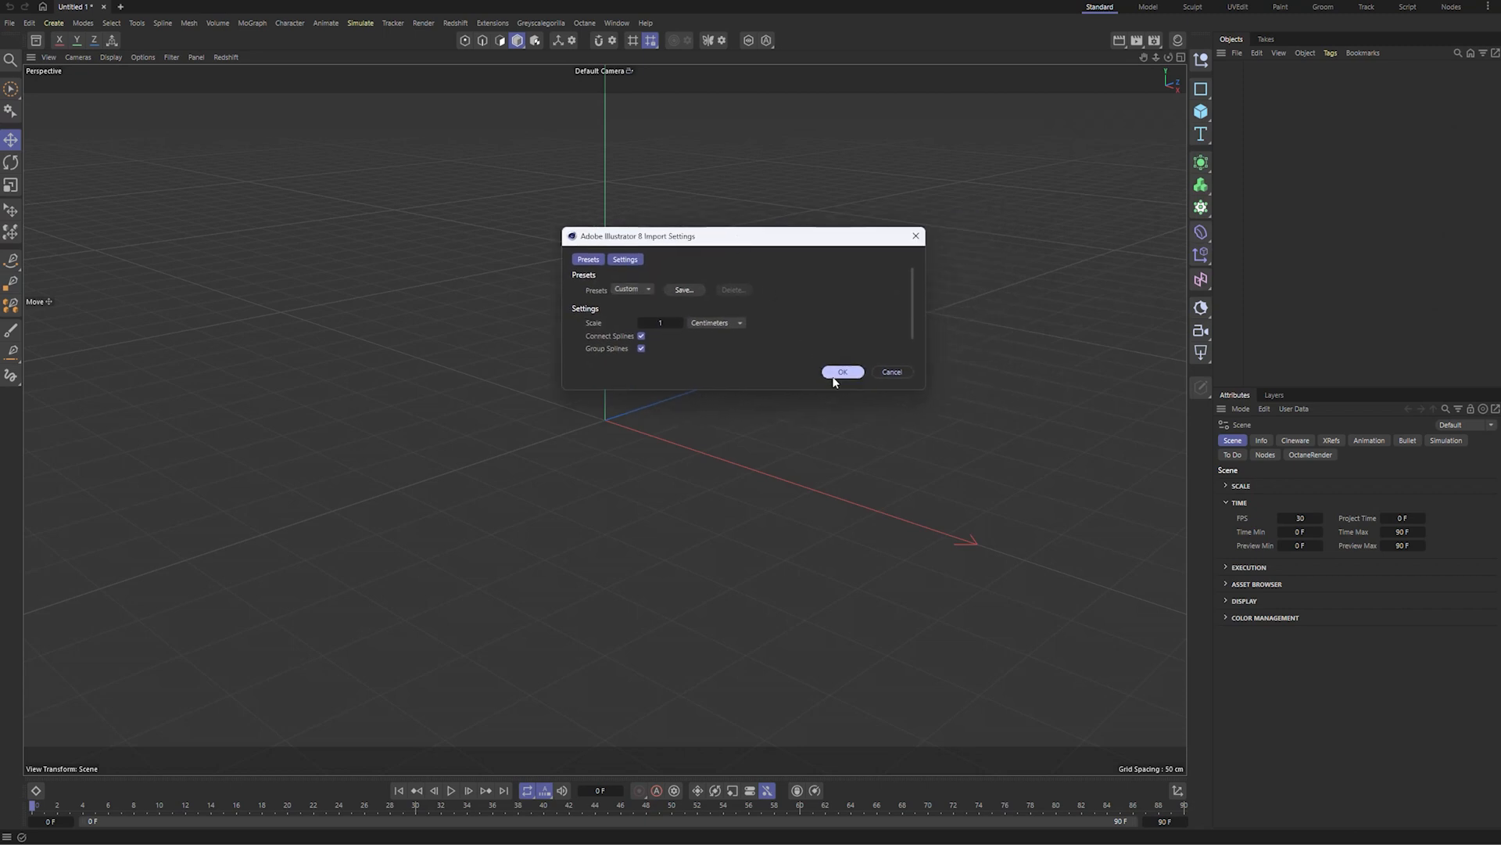
{"action": "left_click", "coordinate": [835, 376]}
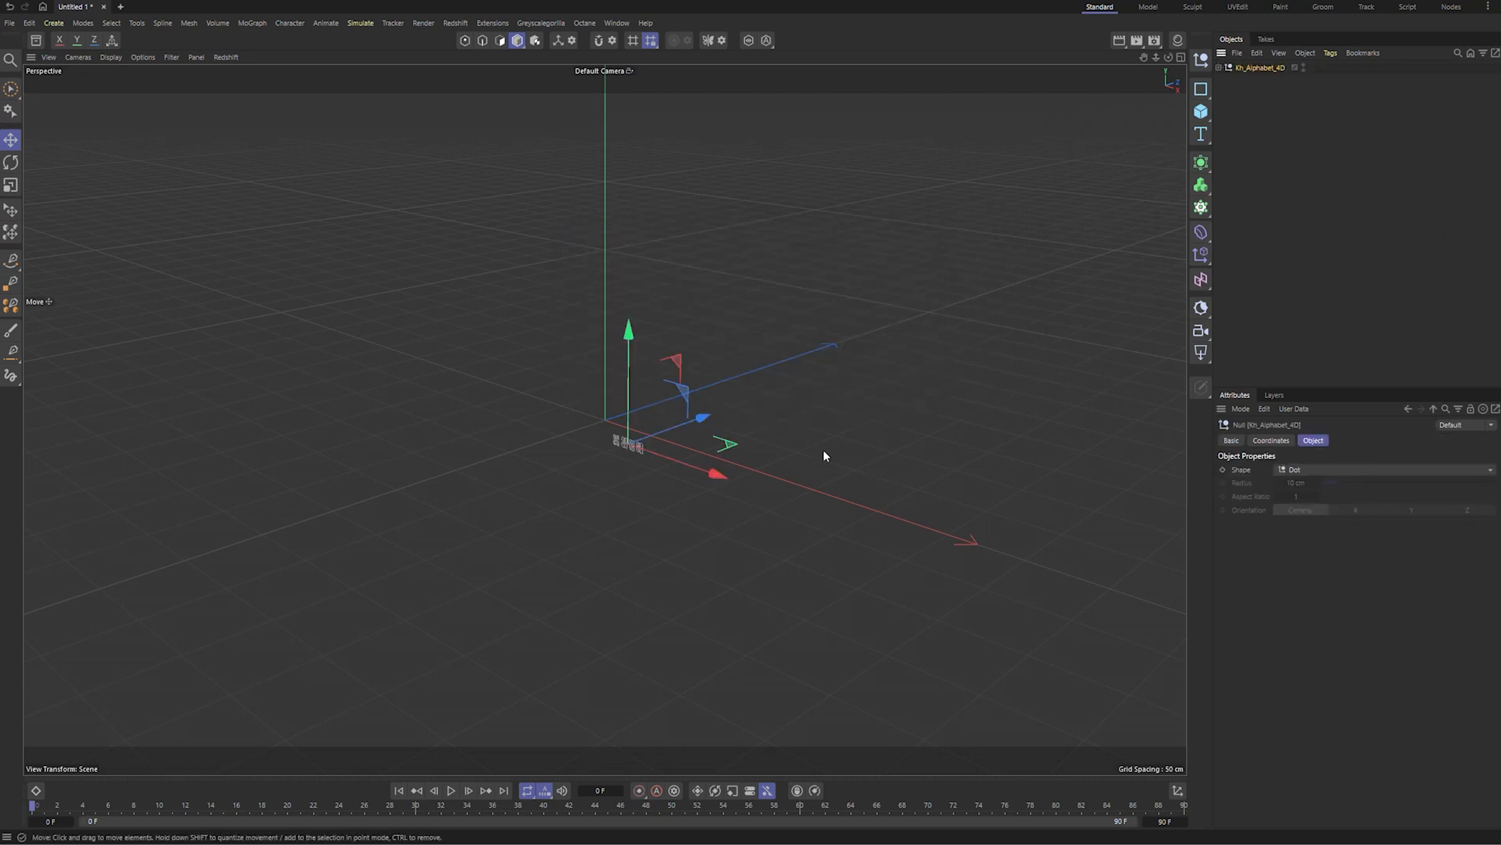
- In the front view, take the rightmost letter spline out of the Kh_Alphabet_4D group and delete the group with the other paths
{"action": "left_click_drag", "start_coordinate": [643, 453], "coordinate": [494, 442], "text": "alt"}
{"action": "middle_click", "coordinate": [988, 537]}
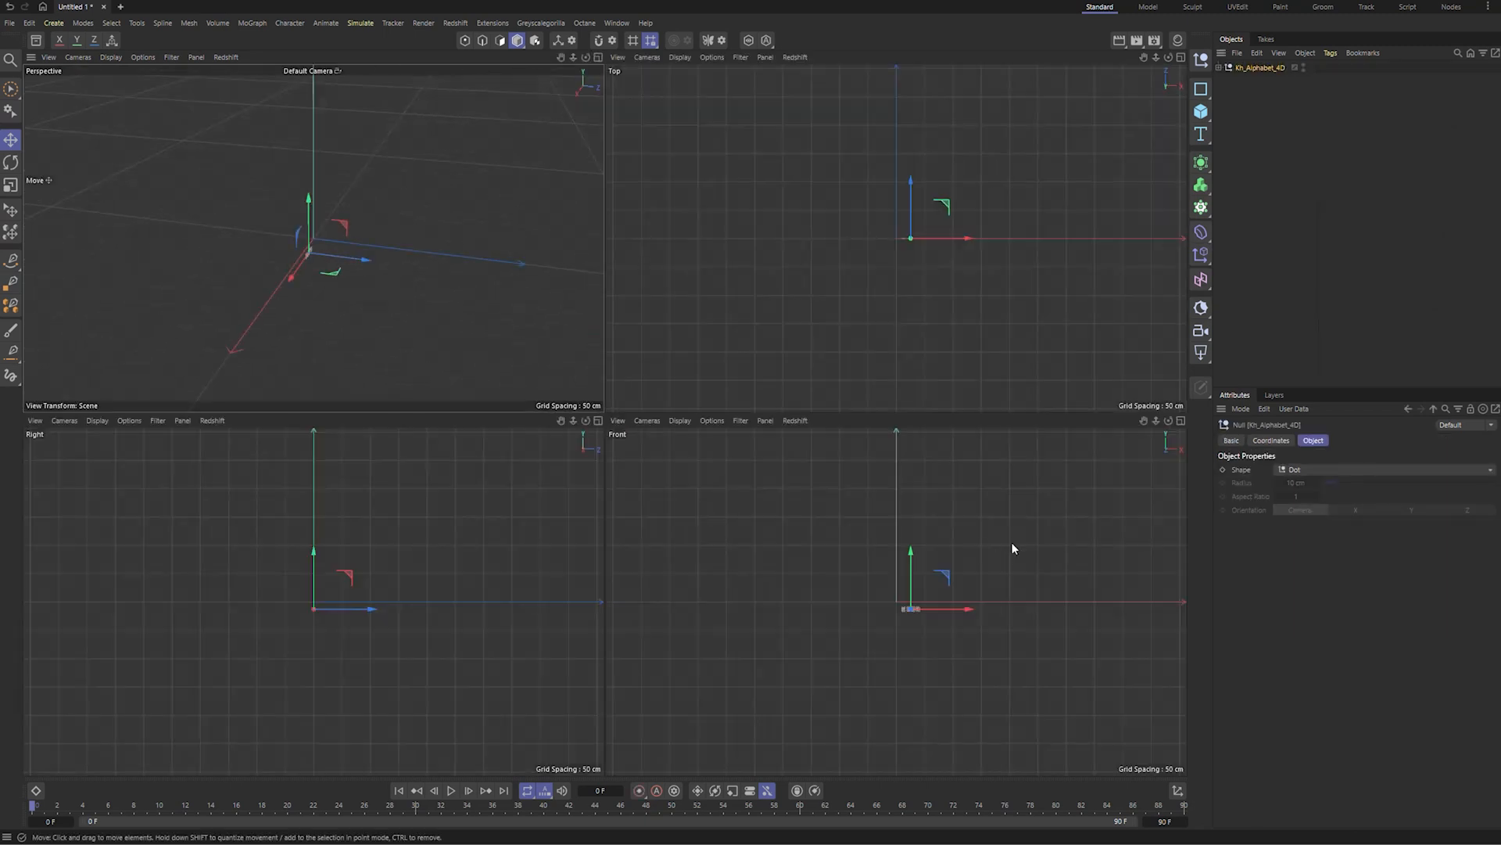
{"action": "middle_click", "coordinate": [909, 599]}
{"action": "scroll", "coordinate": [663, 410], "scroll_direction": "up", "scroll_amount": 5}
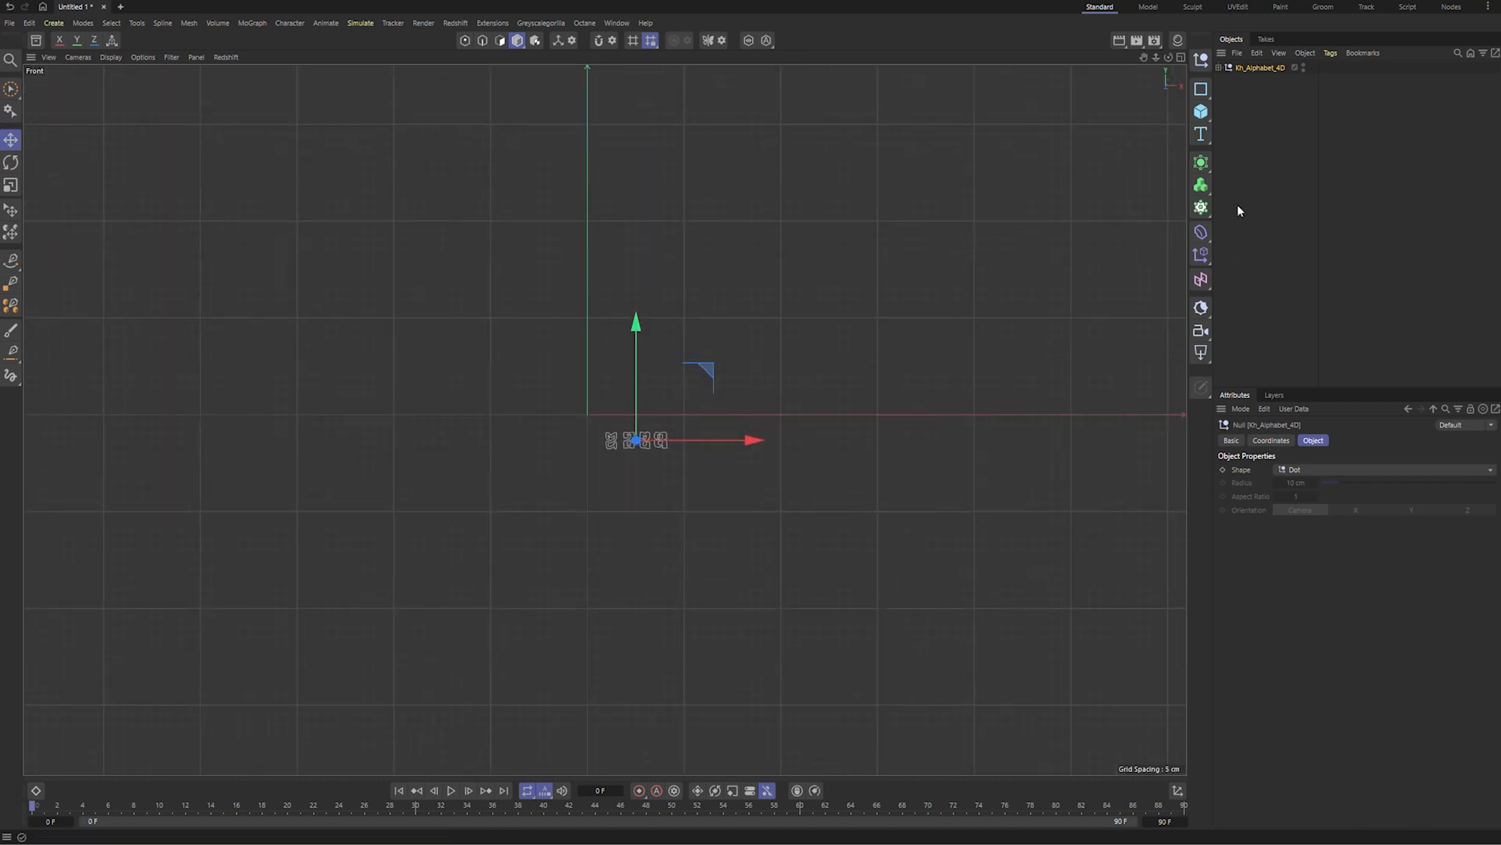
{"action": "scroll", "coordinate": [639, 450], "scroll_direction": "up", "scroll_amount": 3}
{"action": "left_click_drag", "start_coordinate": [14, 92], "coordinate": [42, 136]}
{"action": "left_click_drag", "start_coordinate": [853, 510], "coordinate": [721, 399]}
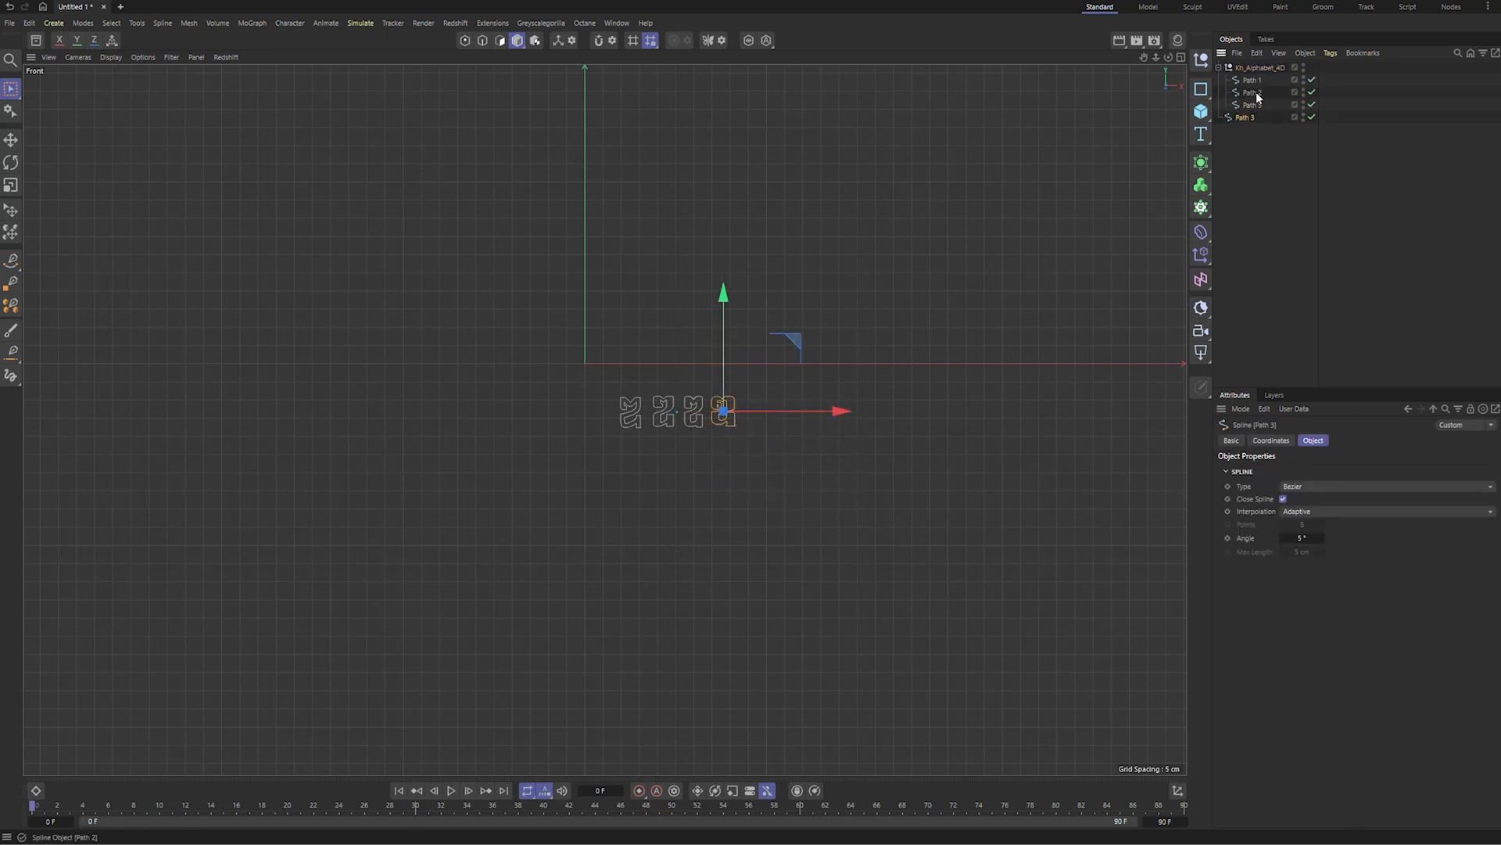
{"action": "left_click", "coordinate": [1260, 68]}
{"action": "key", "text": "Delete"}
- Move the remaining letter spline to the world origin by setting its X and Y positions to 0
{"action": "left_click", "coordinate": [1250, 68]}
{"action": "left_click", "coordinate": [1273, 440]}
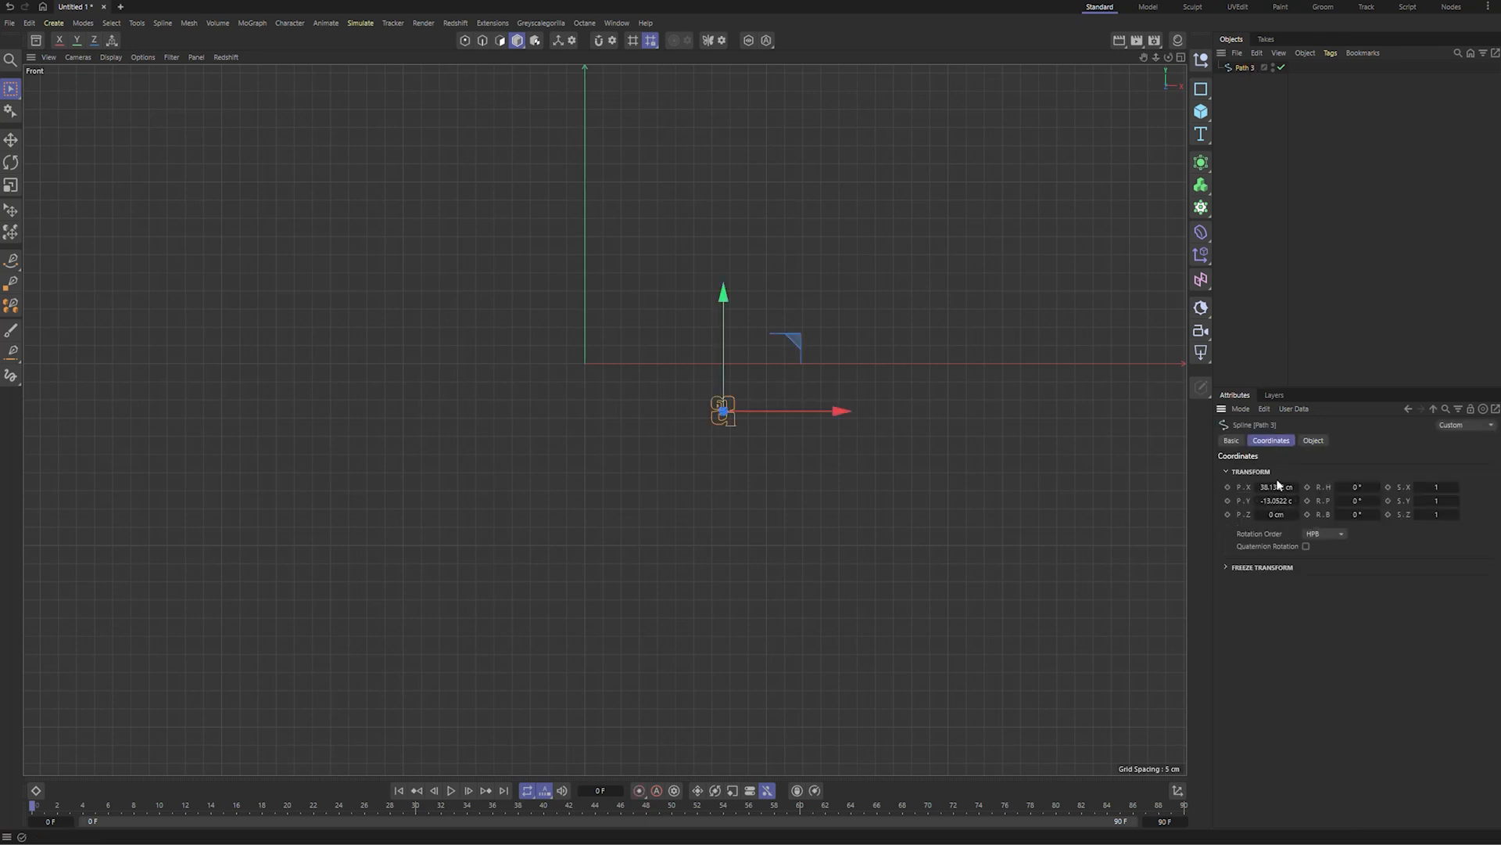
{"action": "type", "text": "0"}
{"action": "key", "text": "Tab"}
{"action": "type", "text": "0"}
{"action": "key", "text": "Return"}
{"action": "middle_click_drag", "start_coordinate": [577, 345], "coordinate": [589, 403], "text": "alt"}
{"action": "middle_click", "coordinate": [588, 403]}
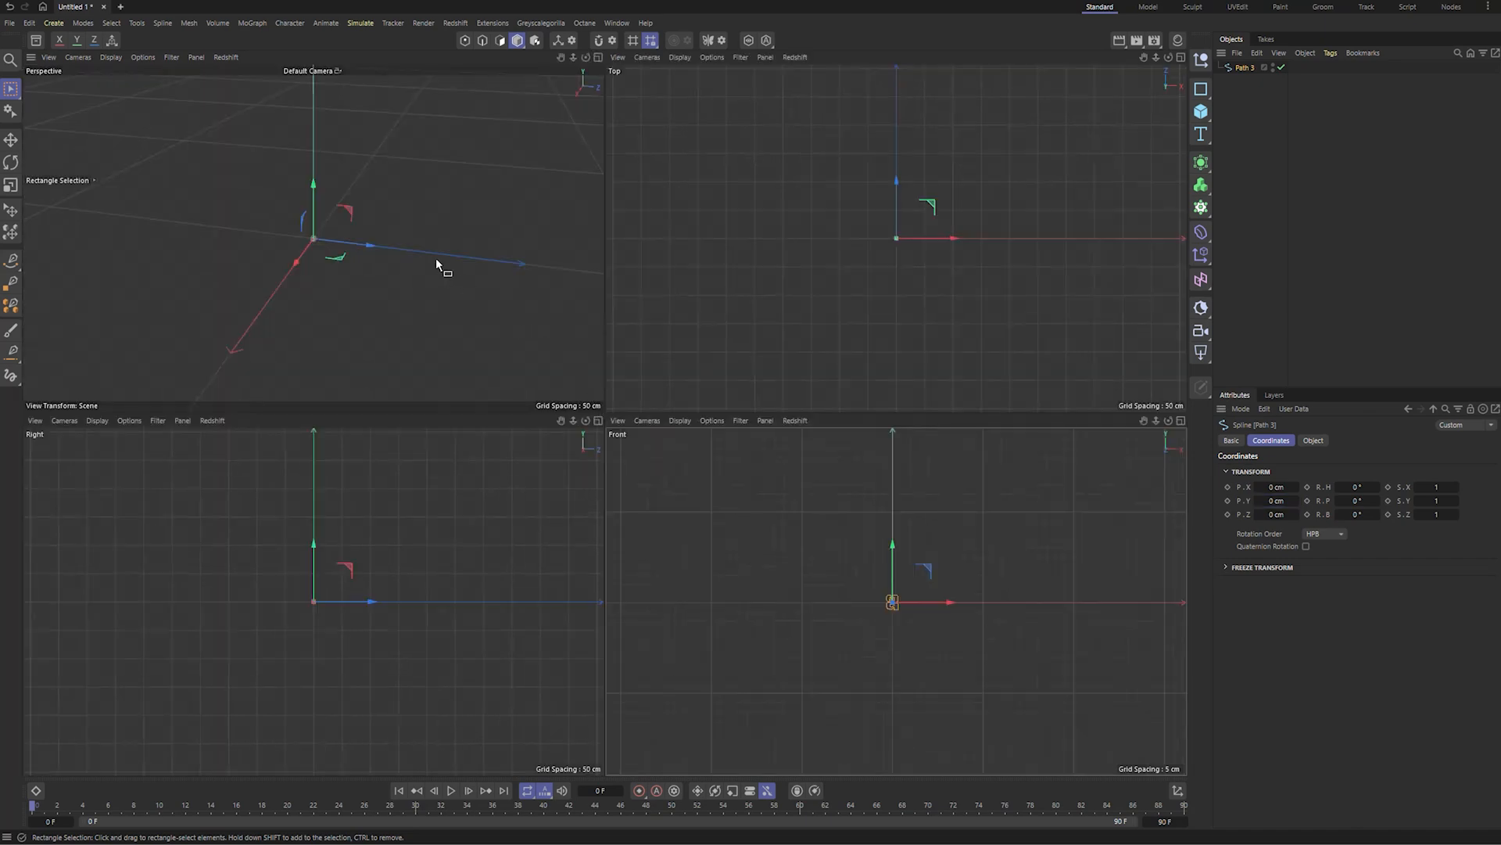
- Add a default cube at the world origin as a size reference for the letter spline
{"action": "middle_click", "coordinate": [434, 257]}
{"action": "left_click_drag", "start_coordinate": [630, 476], "coordinate": [657, 391], "text": "alt"}
{"action": "left_click", "coordinate": [1195, 109]}
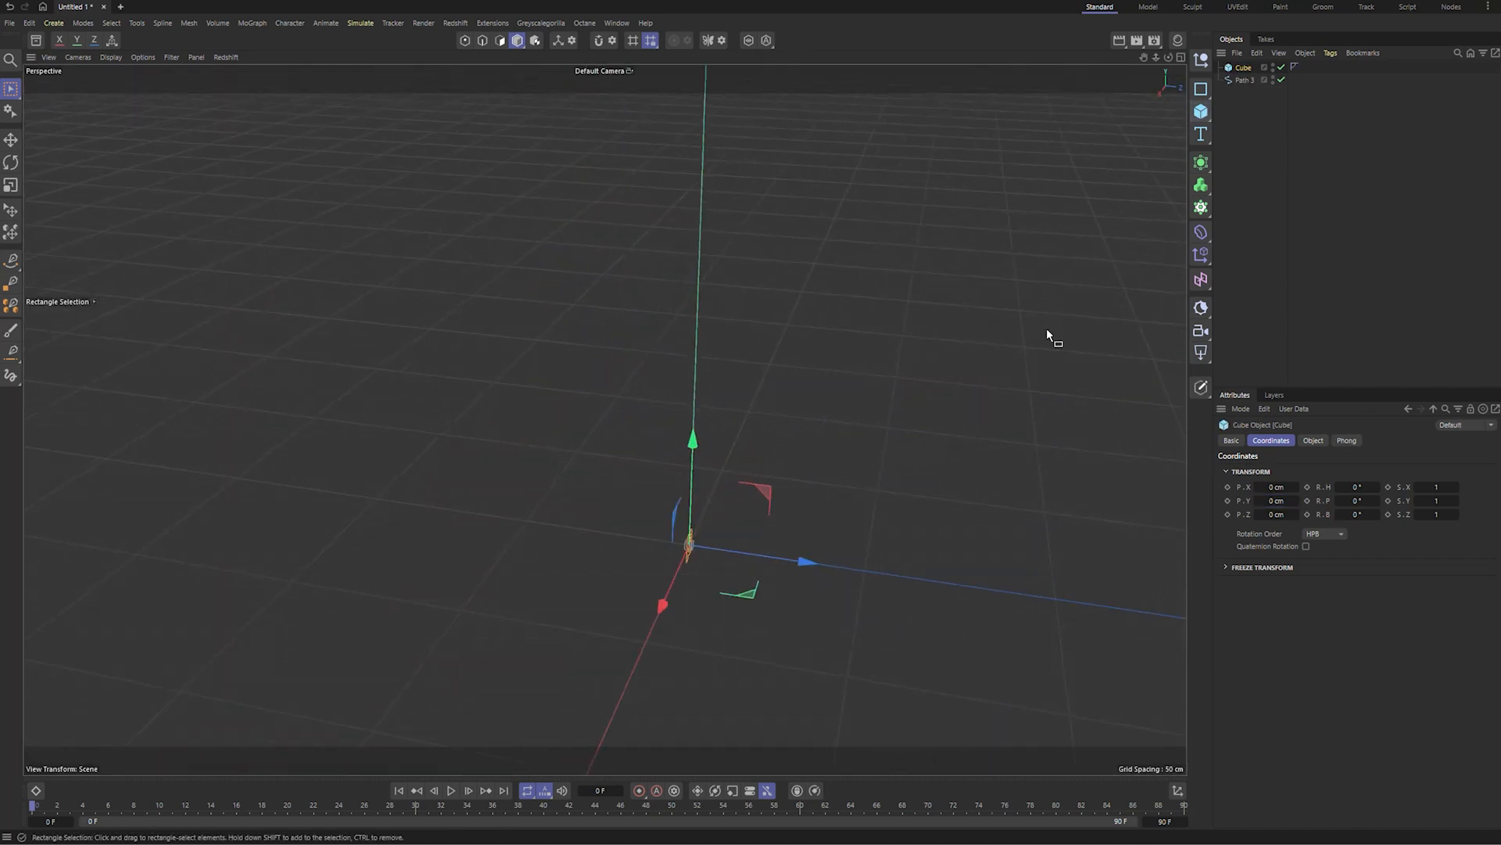
{"action": "scroll", "coordinate": [883, 469], "scroll_direction": "down", "scroll_amount": 3}
{"action": "middle_click", "coordinate": [832, 458]}
{"action": "middle_click", "coordinate": [832, 459]}
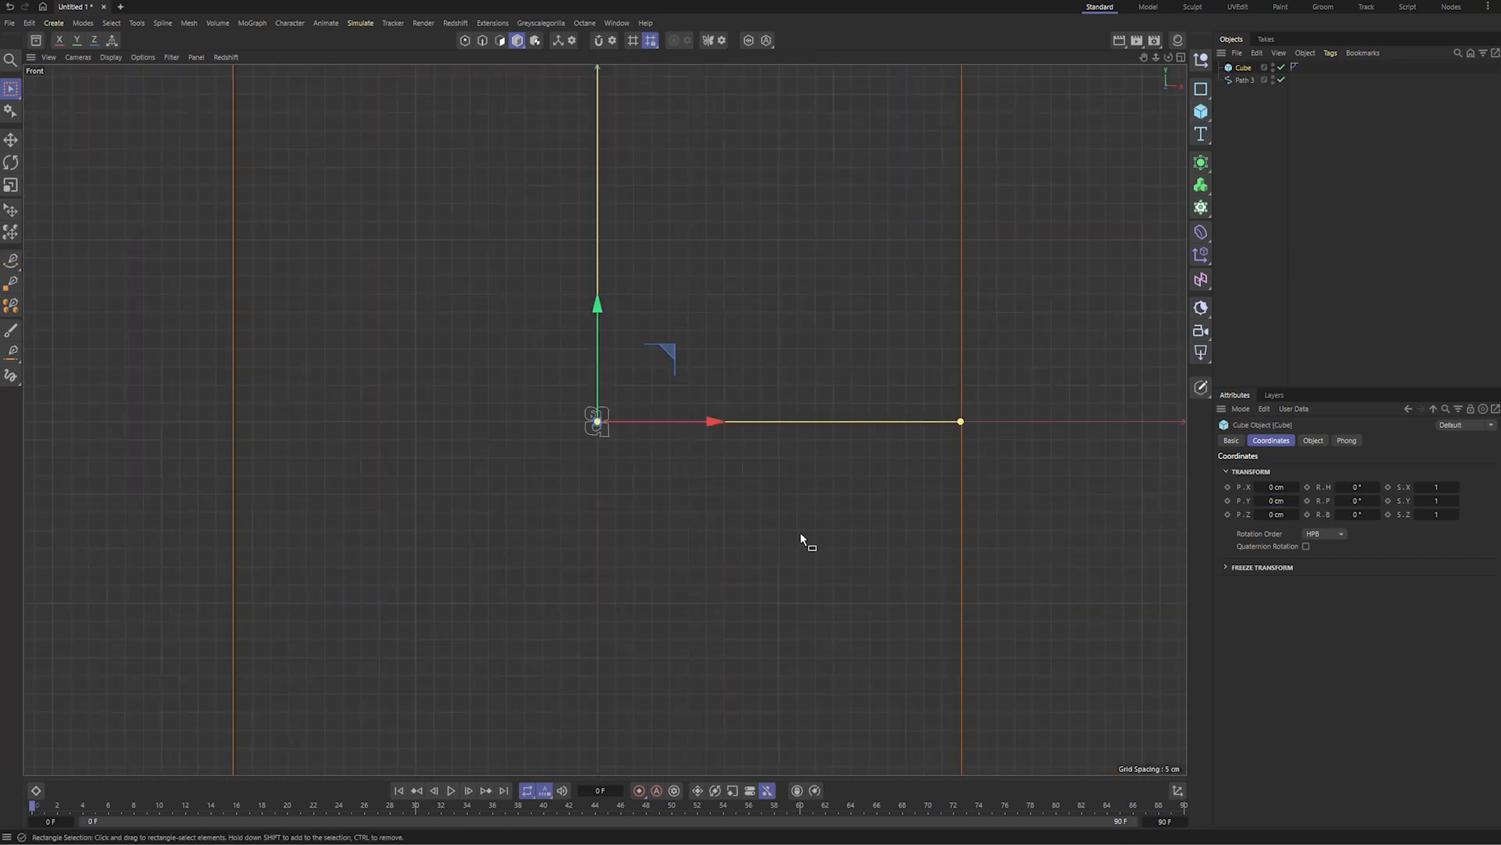
{"action": "scroll", "coordinate": [800, 532], "scroll_direction": "down", "scroll_amount": 4}
- Scale the letter spline up uniformly until it is about as large as the reference cube
{"action": "left_click", "coordinate": [1256, 82]}
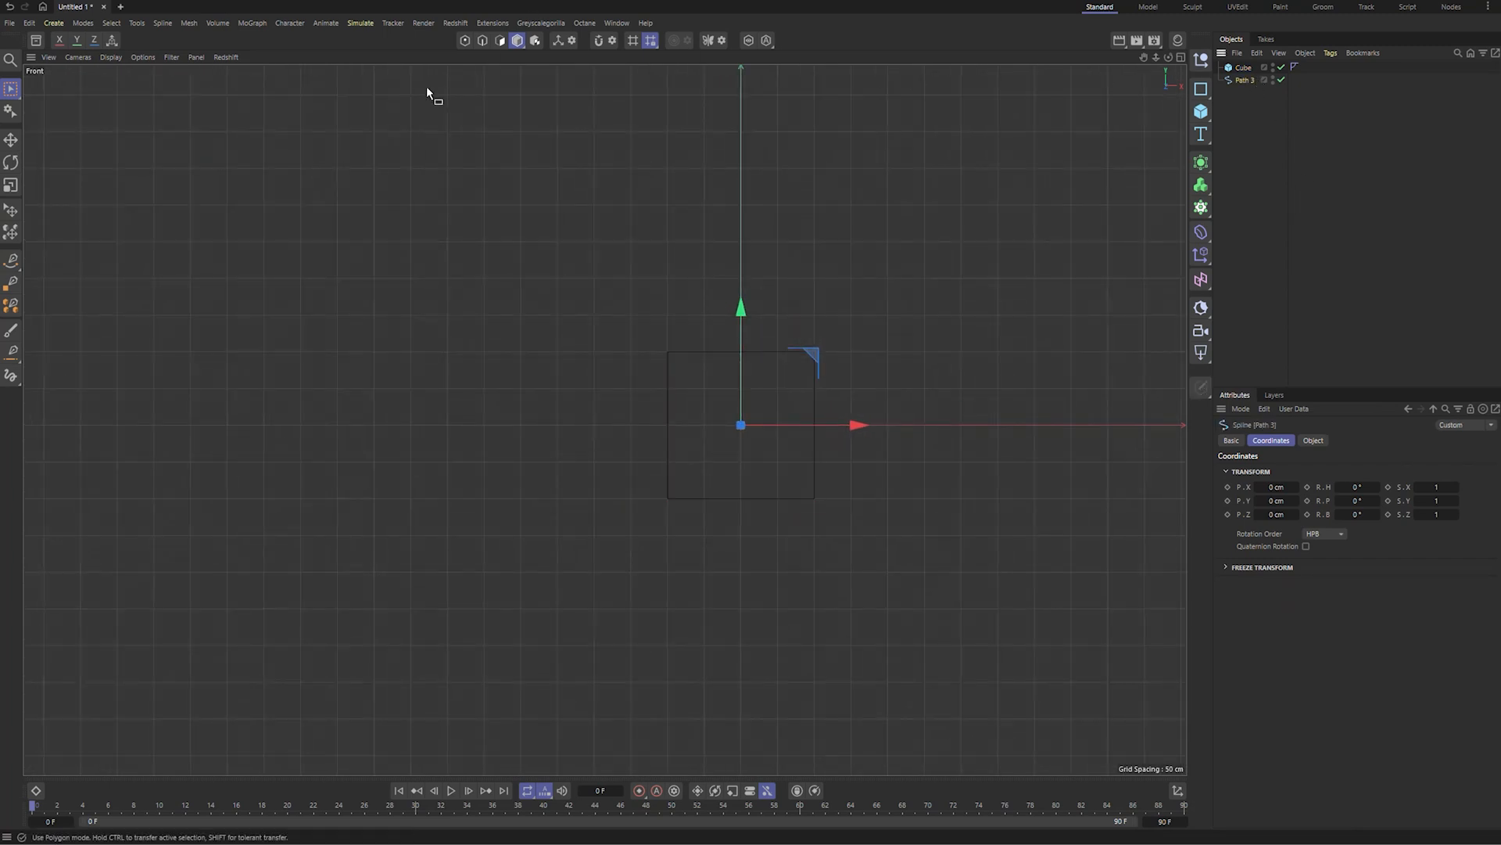
{"action": "left_click", "coordinate": [10, 187]}
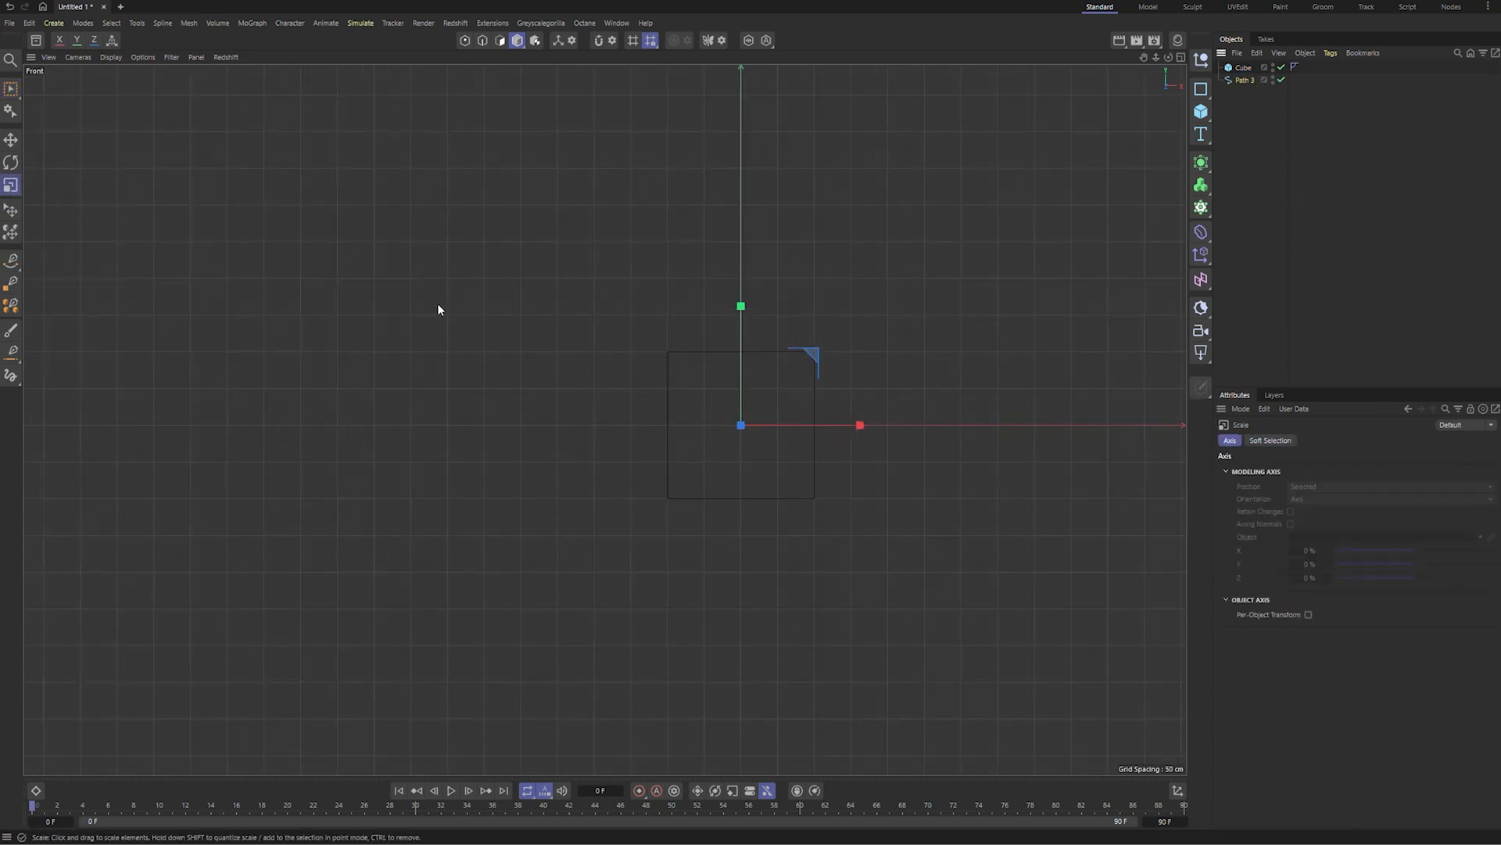
{"action": "left_click_drag", "start_coordinate": [688, 524], "coordinate": [99, 309]}
{"action": "left_click", "coordinate": [11, 140]}
{"action": "scroll", "coordinate": [795, 492], "scroll_direction": "up", "scroll_amount": 5}
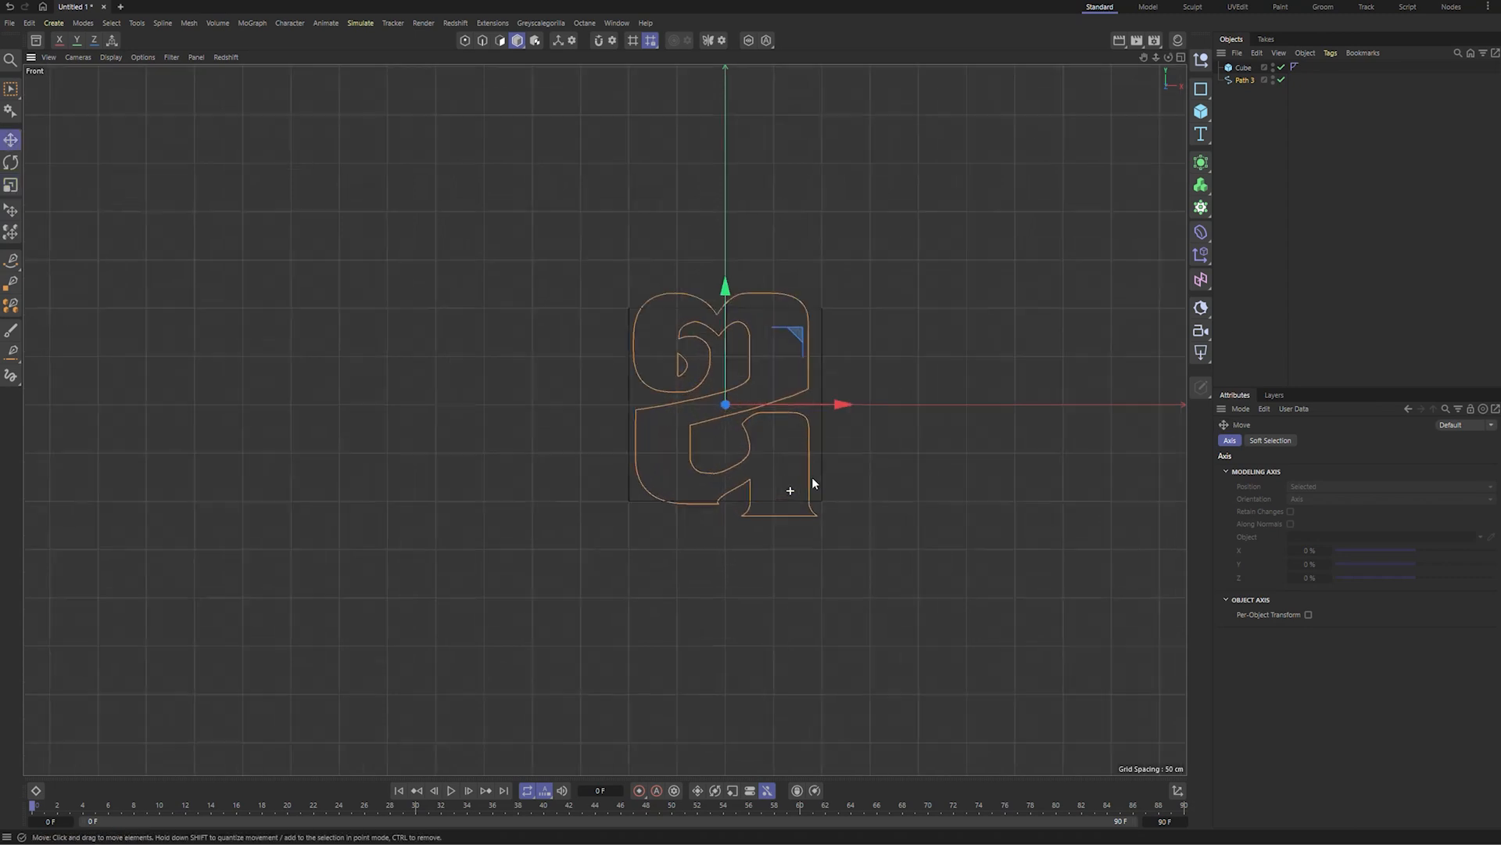
- Raise the letter spline to about 116 cm in Y so it stands on the floor, and delete the reference cube
{"action": "left_click_drag", "start_coordinate": [688, 322], "coordinate": [692, 149]}
{"action": "middle_click", "coordinate": [702, 161]}
{"action": "middle_click", "coordinate": [487, 266]}
{"action": "scroll", "coordinate": [871, 469], "scroll_direction": "down", "scroll_amount": 5}
{"action": "left_click_drag", "start_coordinate": [871, 469], "coordinate": [951, 453], "text": "alt"}
{"action": "left_click", "coordinate": [768, 585]}
{"action": "left_click", "coordinate": [769, 590]}
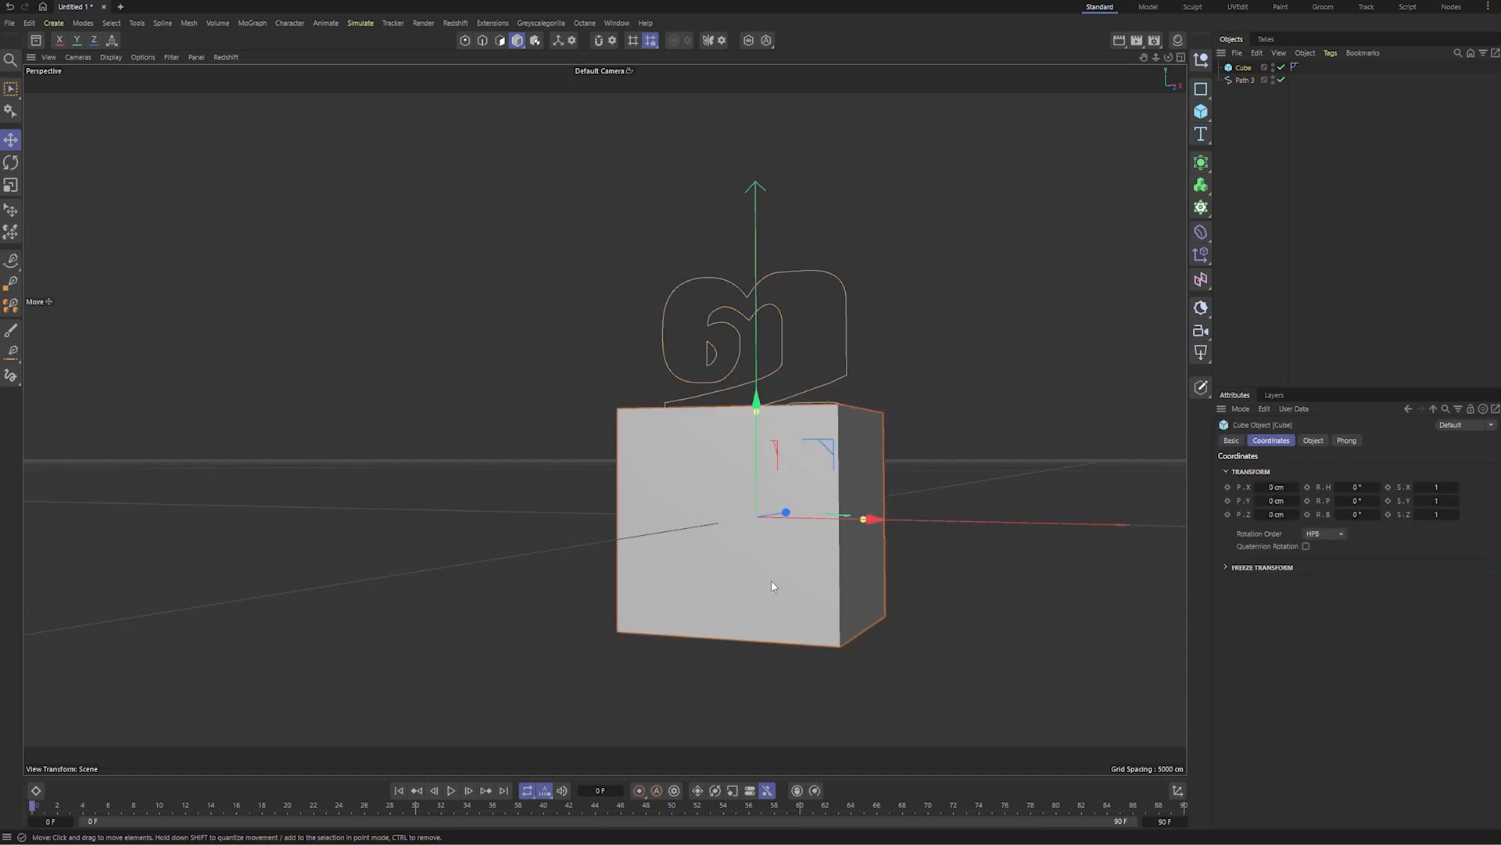
{"action": "key", "text": "Delete"}
{"action": "left_click_drag", "start_coordinate": [771, 587], "coordinate": [581, 367], "text": "alt"}
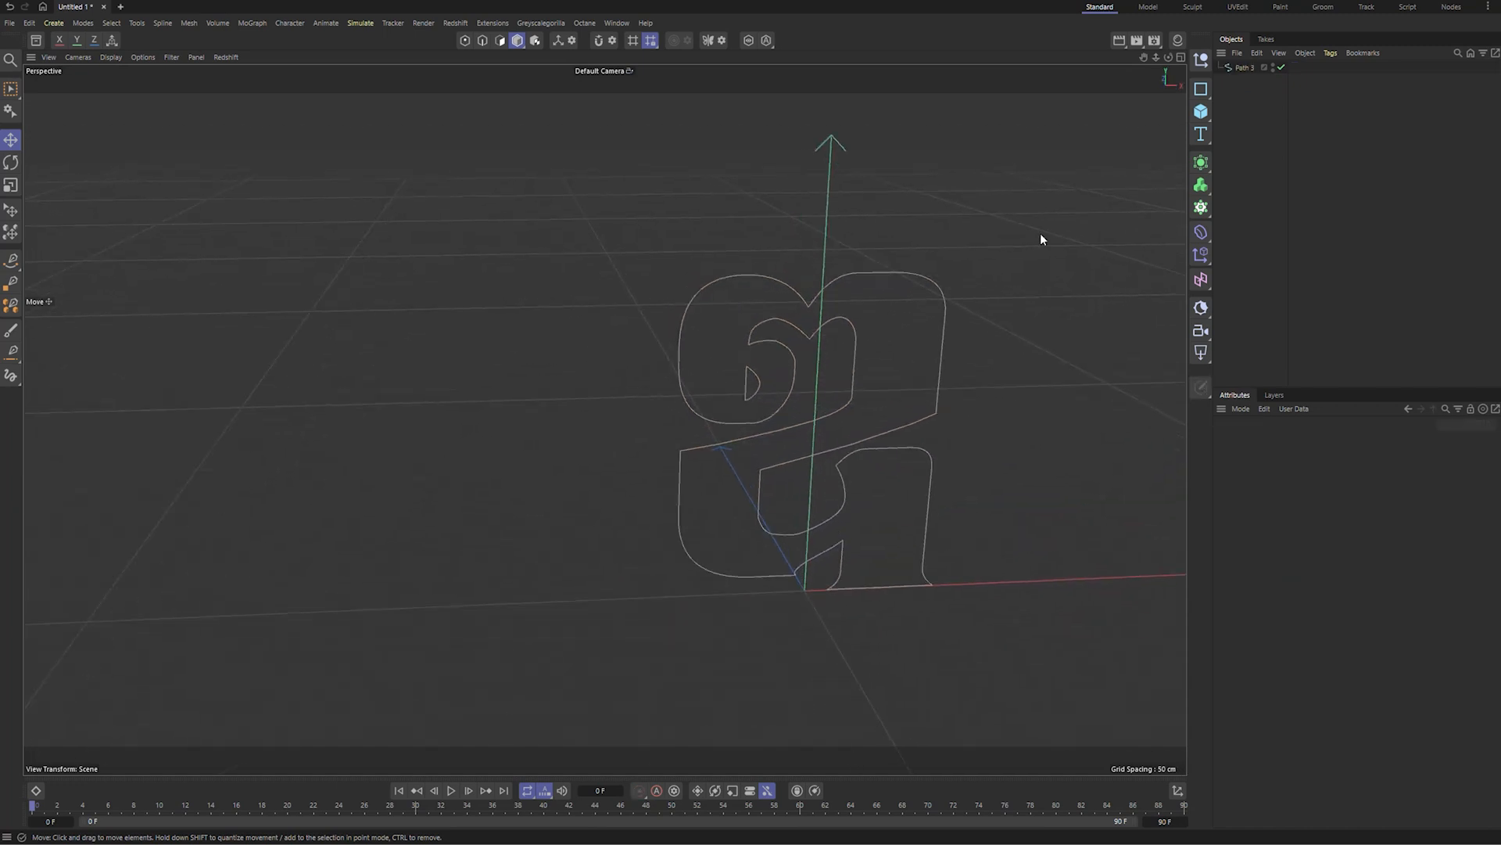
- Add an Extrude generator and make the letter spline its child
{"action": "left_click", "coordinate": [1245, 67]}
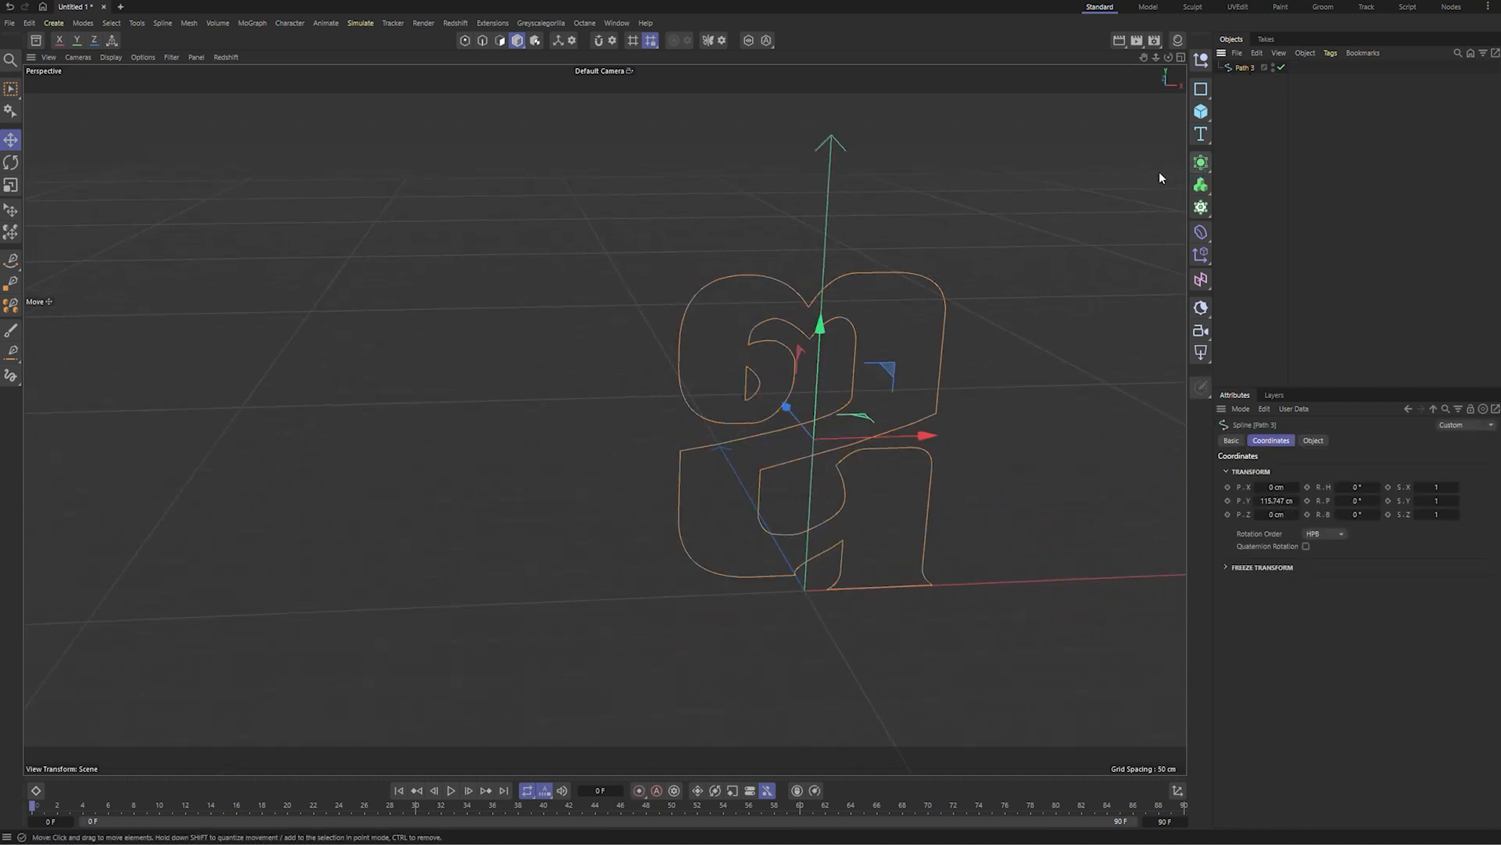
{"action": "left_click", "coordinate": [1201, 163]}
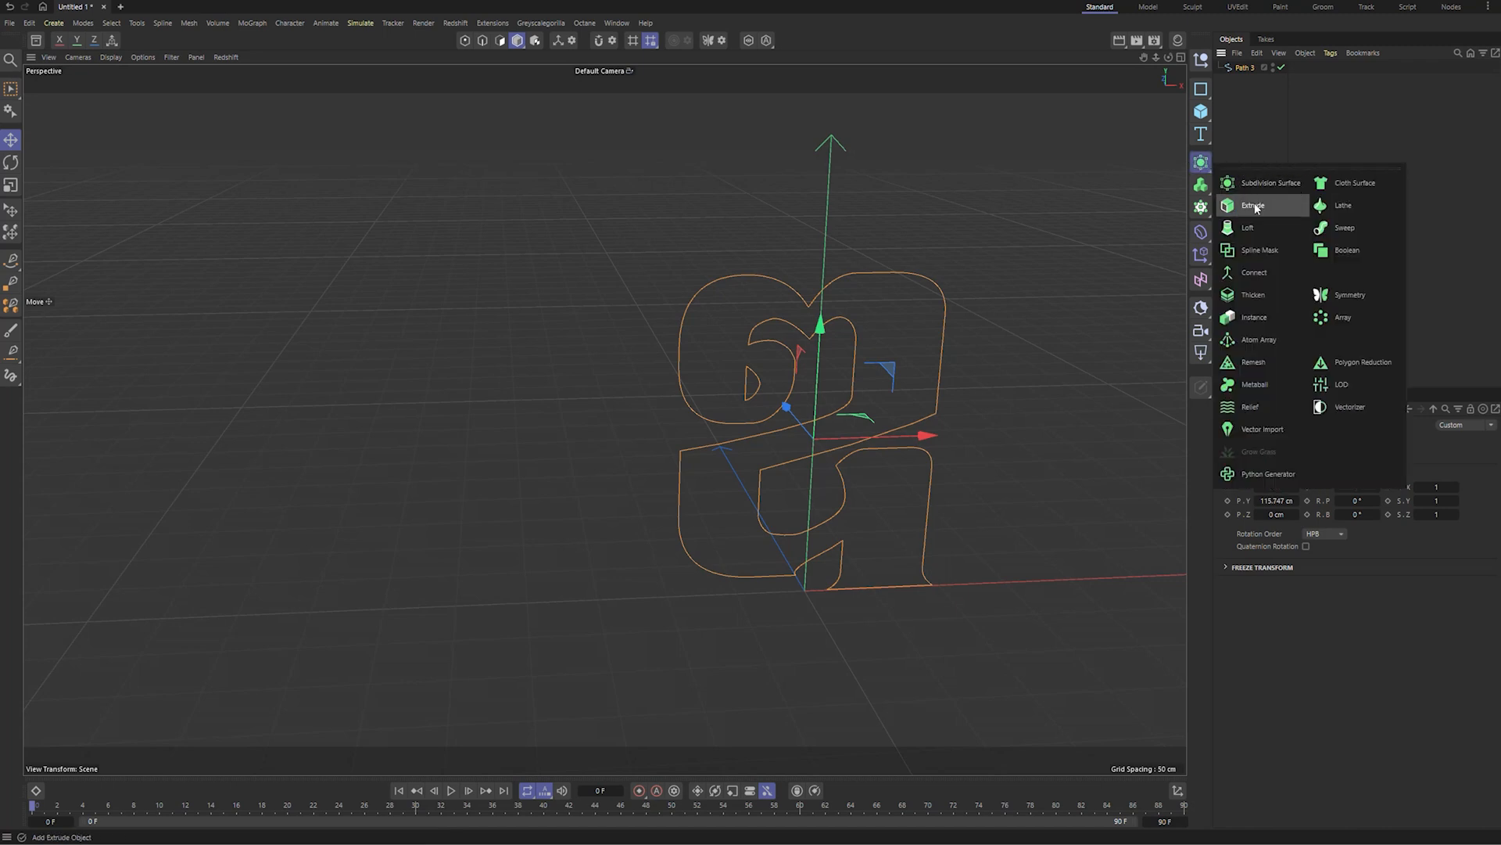
{"action": "left_click", "coordinate": [1253, 206]}
{"action": "left_click_drag", "start_coordinate": [1257, 71], "coordinate": [1251, 69]}
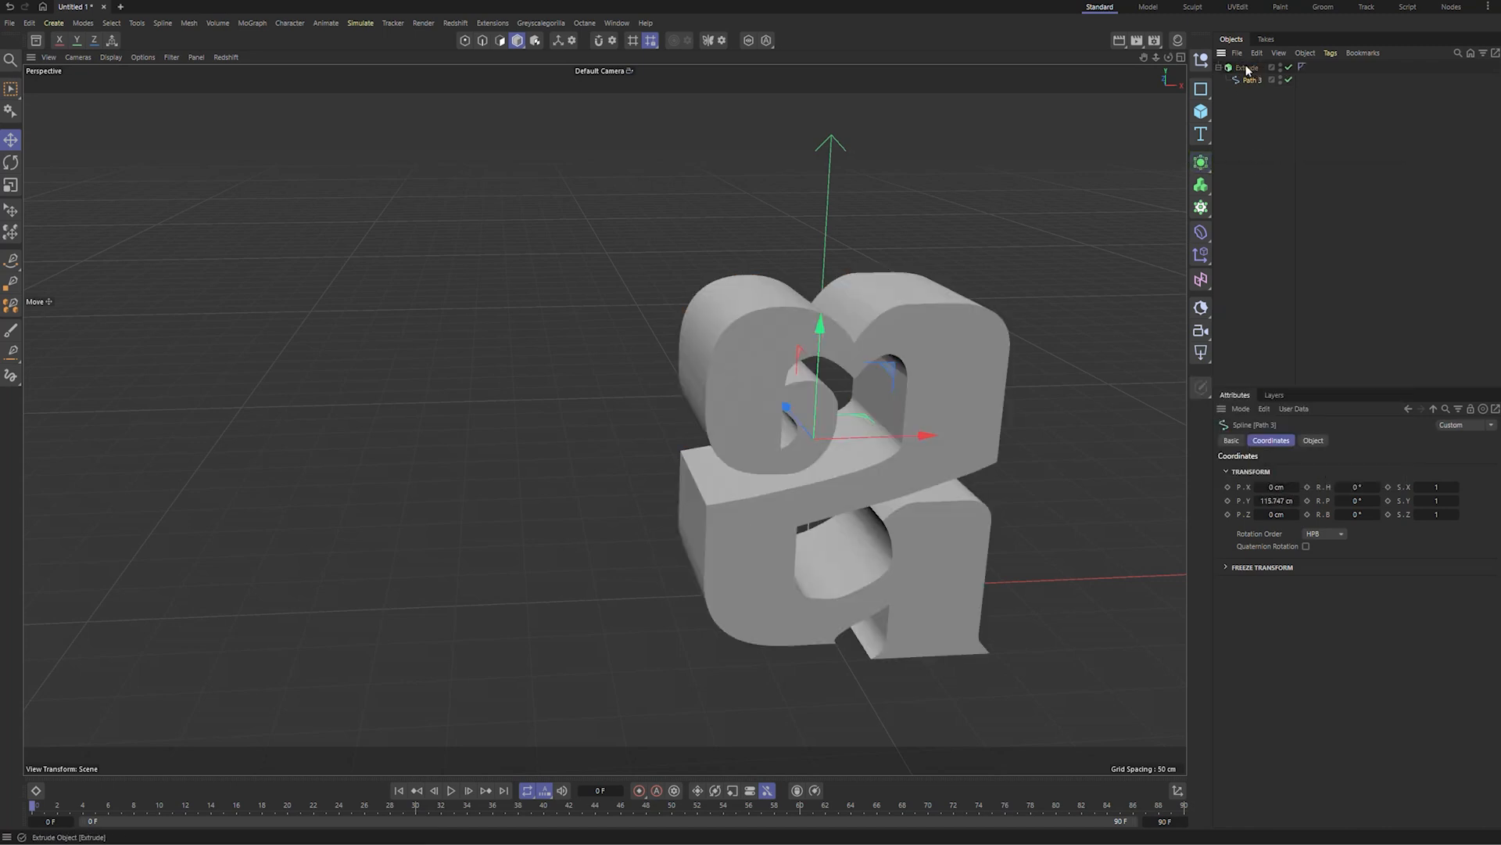
- Reduce the letter's Extrude offset, trying 30 cm before settling on 50 cm
{"action": "mouse_move", "coordinate": [1086, 436]}
{"action": "left_mouse_down", "text": "alt"}
{"action": "mouse_move", "coordinate": [936, 436]}
{"action": "mouse_move", "coordinate": [1110, 442]}
{"action": "left_mouse_up", "text": "alt"}
{"action": "left_click", "coordinate": [1313, 440]}
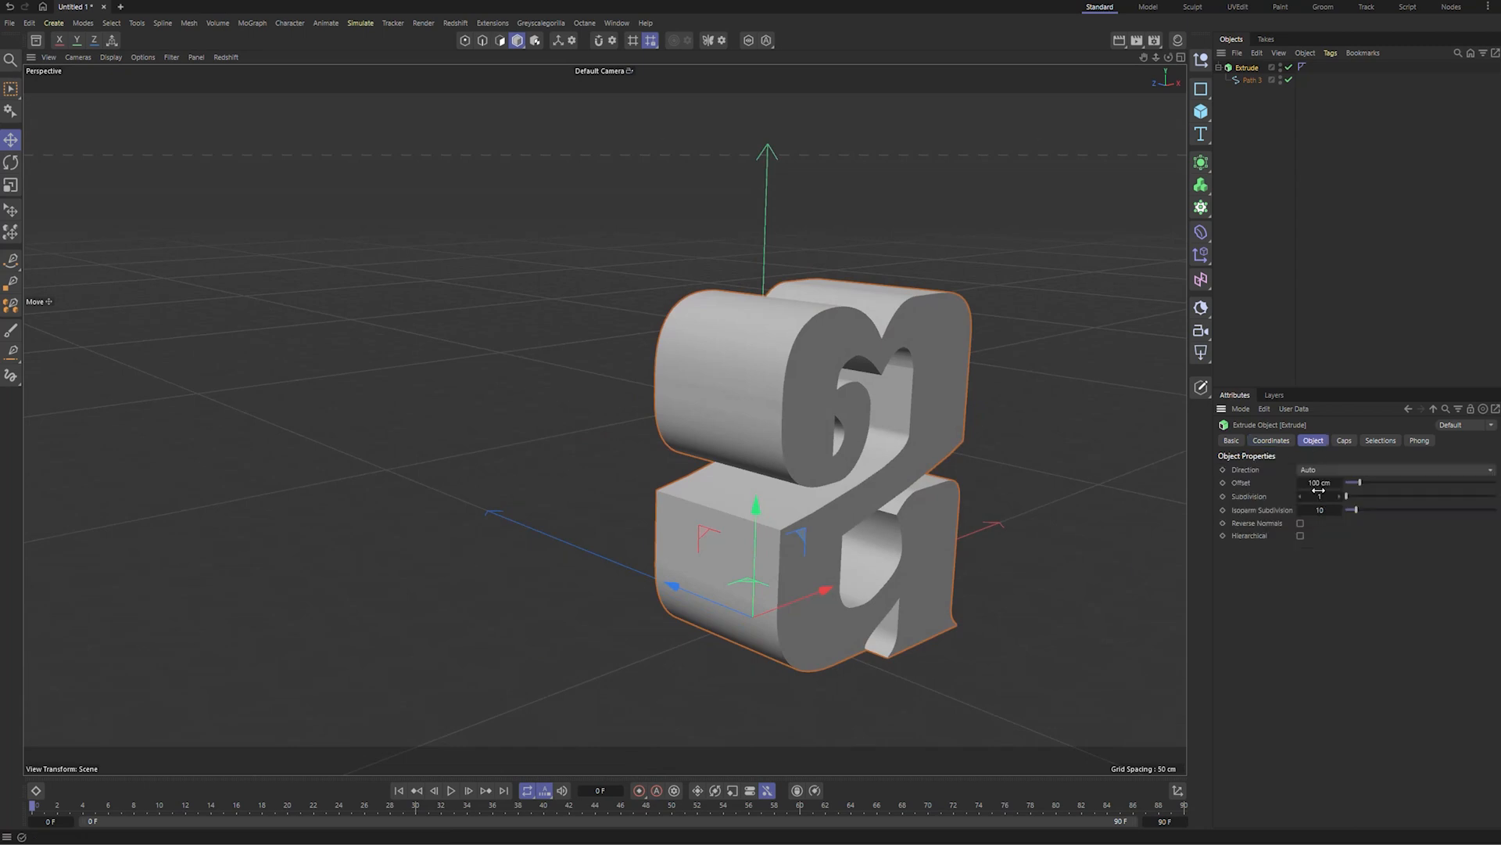
{"action": "type", "text": "30"}
{"action": "key", "text": "Return"}
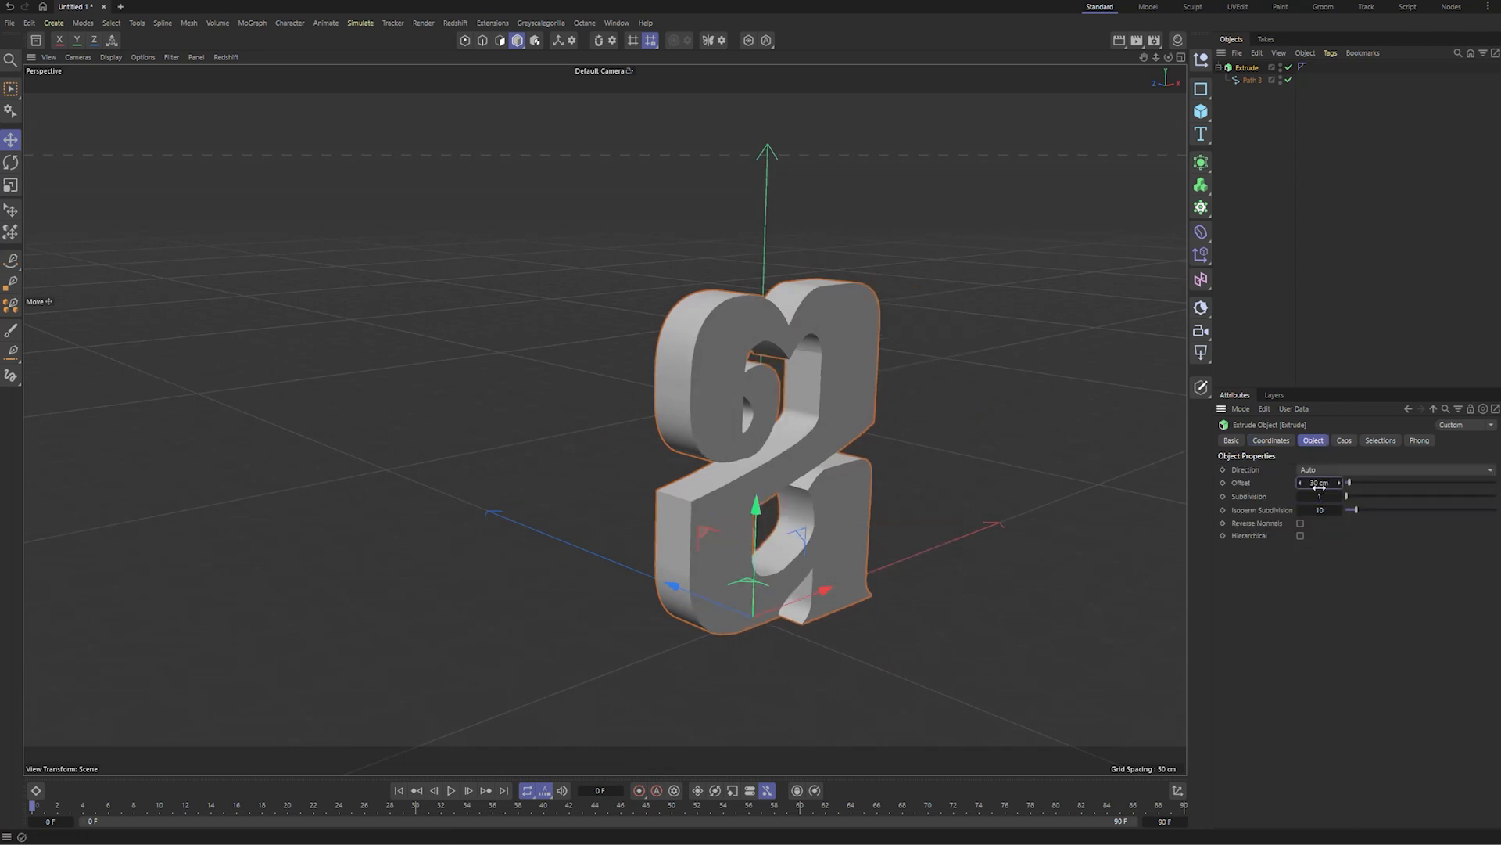
{"action": "left_click_drag", "start_coordinate": [1317, 482], "coordinate": [1318, 495]}
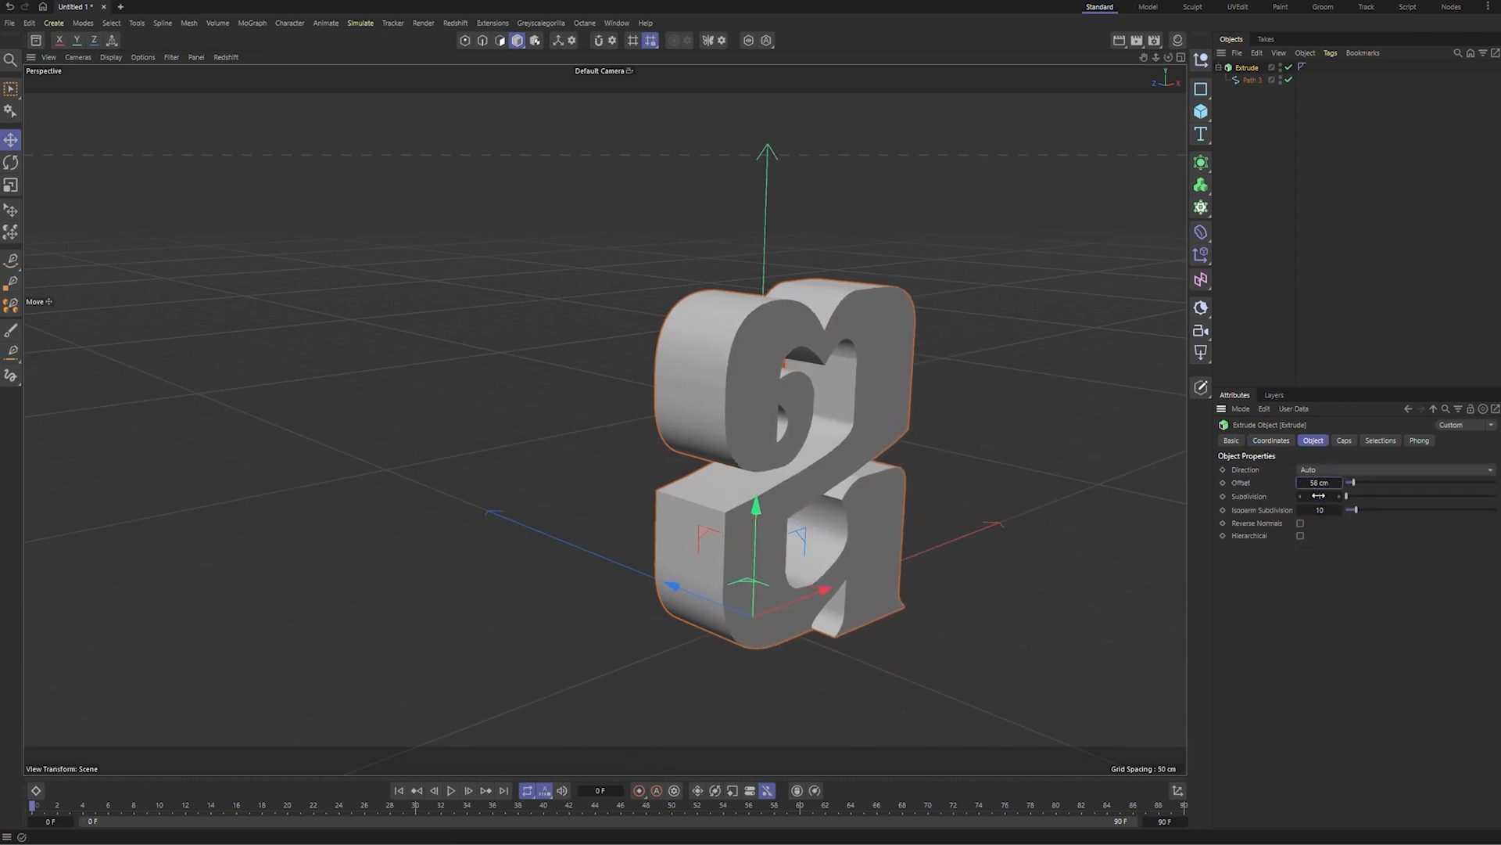
{"action": "type", "text": "50"}
{"action": "key", "text": "Return"}
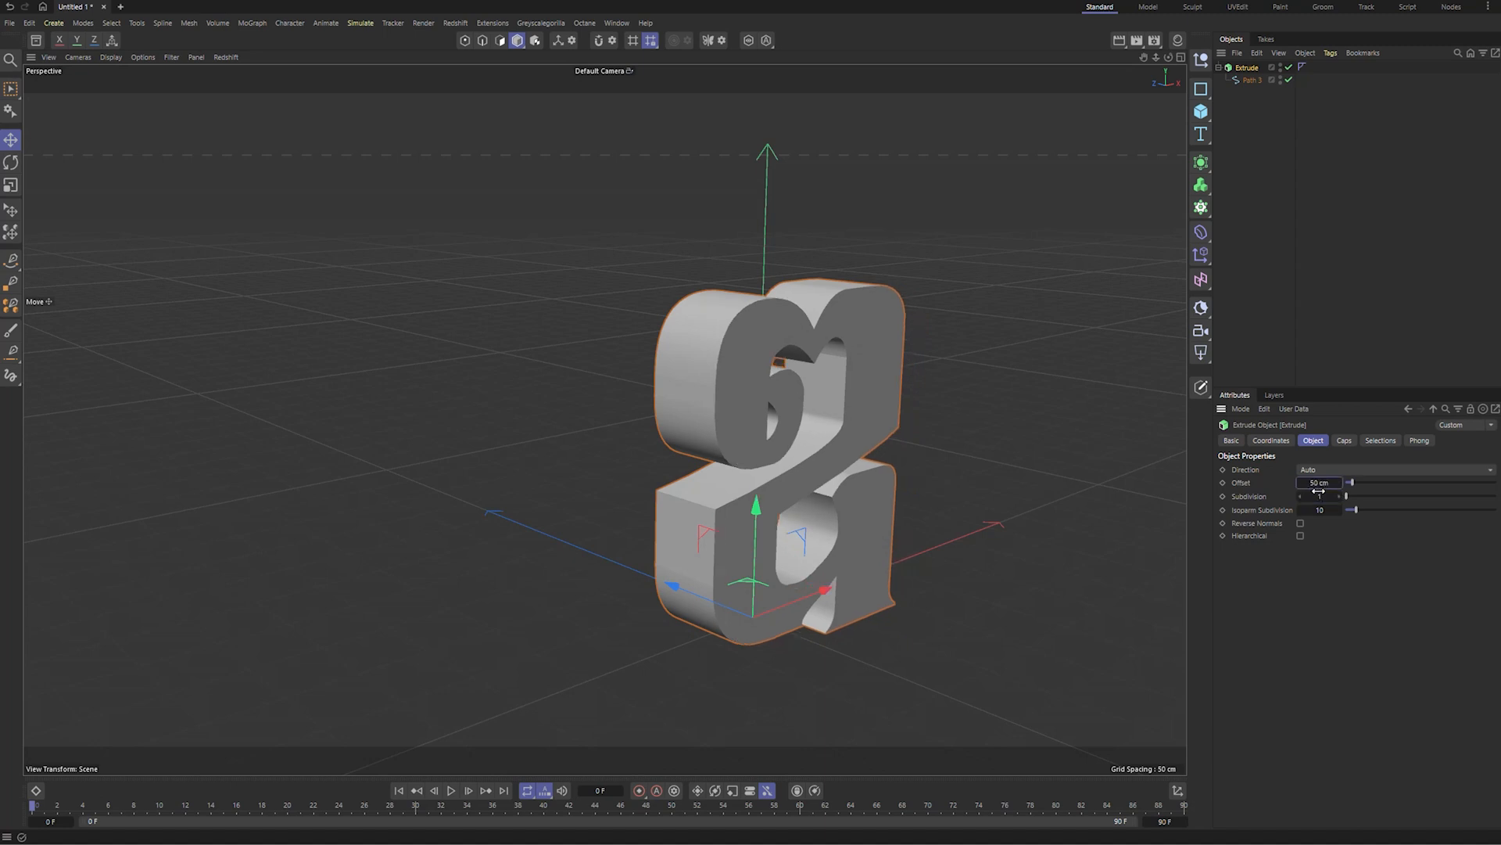
- Give the letter's start and end caps a round bevel with a size of 2.34 cm
{"action": "left_click_drag", "start_coordinate": [758, 438], "coordinate": [1017, 426], "text": "alt"}
{"action": "left_click", "coordinate": [1344, 440]}
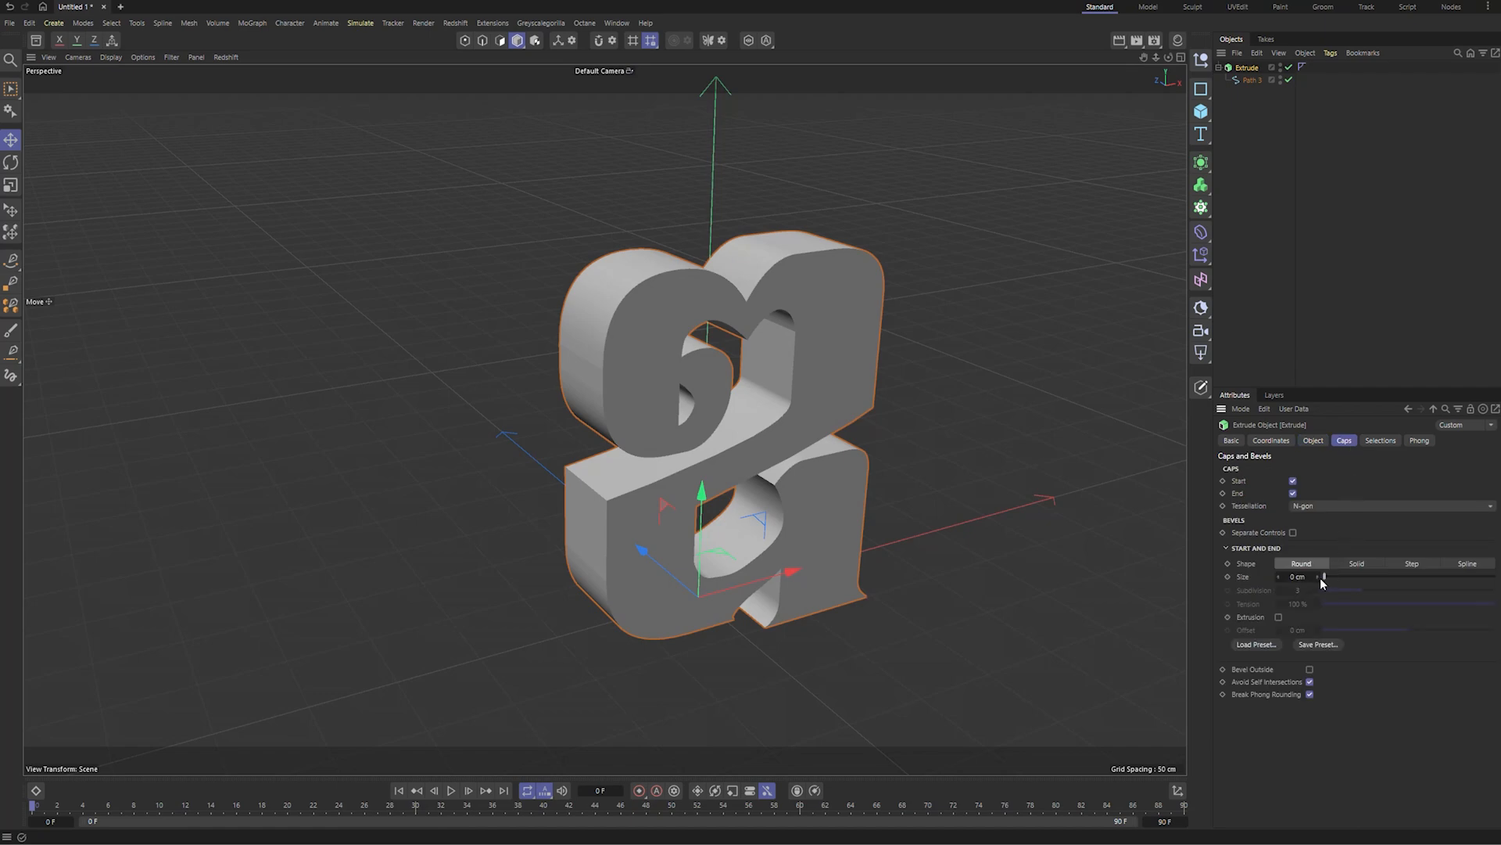
{"action": "left_click_drag", "start_coordinate": [1322, 578], "coordinate": [1330, 579]}
- Switch the perspective view to a shaded display with mesh lines on the letter
{"action": "scroll", "coordinate": [649, 450], "scroll_direction": "down", "scroll_amount": 5}
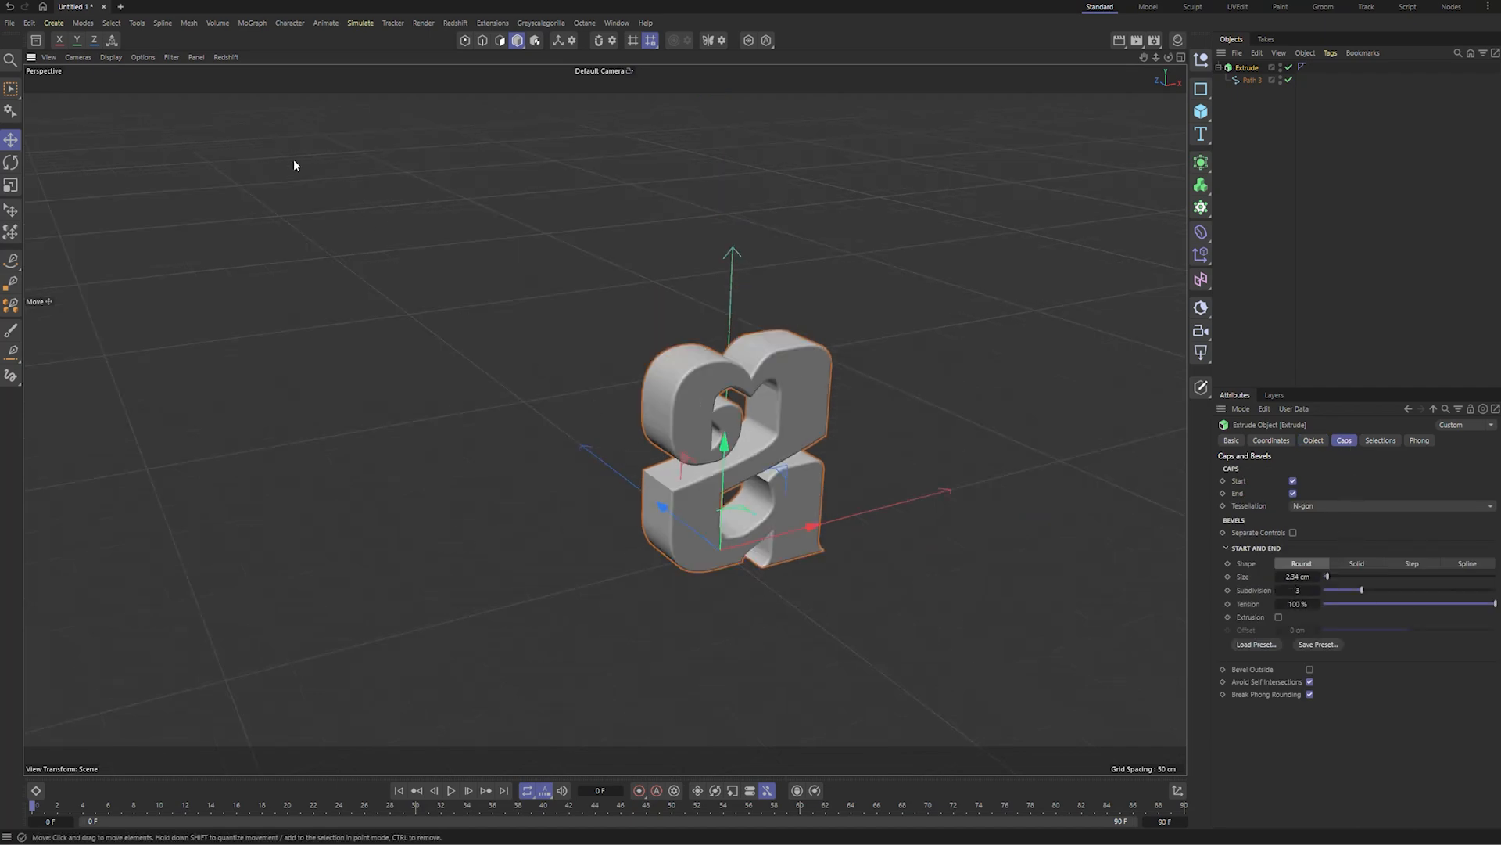
{"action": "left_click", "coordinate": [107, 59]}
{"action": "left_click", "coordinate": [154, 113]}
{"action": "scroll", "coordinate": [950, 482], "scroll_direction": "up", "scroll_amount": 5}
{"action": "left_click_drag", "start_coordinate": [708, 463], "coordinate": [375, 320], "text": "alt"}
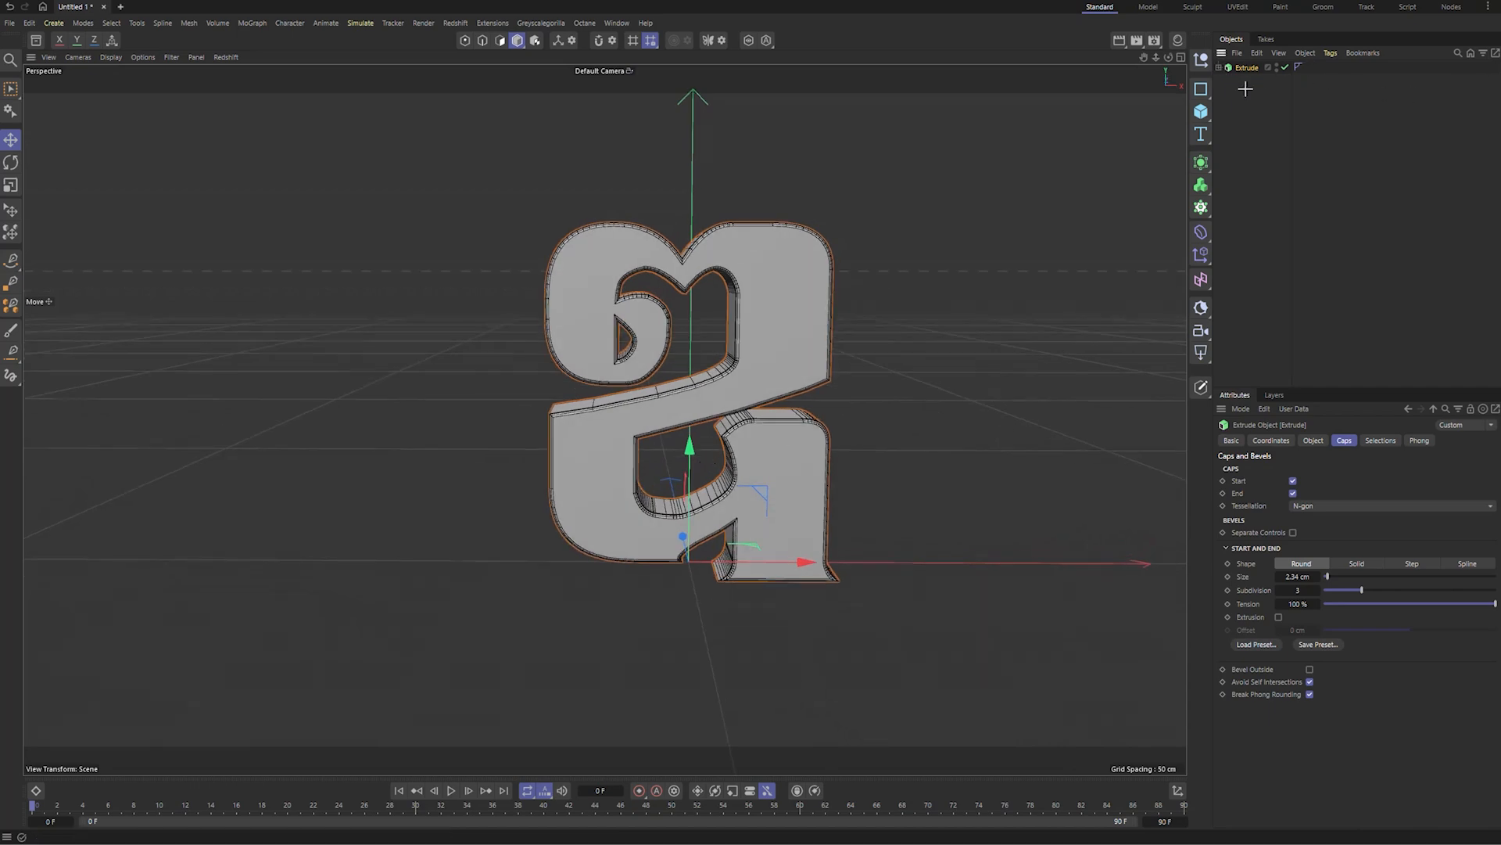
- Watch the futuristic letter reference video to compare how its pieces assemble with the extruded letter
{"action": "left_click_drag", "start_coordinate": [692, 469], "coordinate": [596, 598], "text": "alt"}
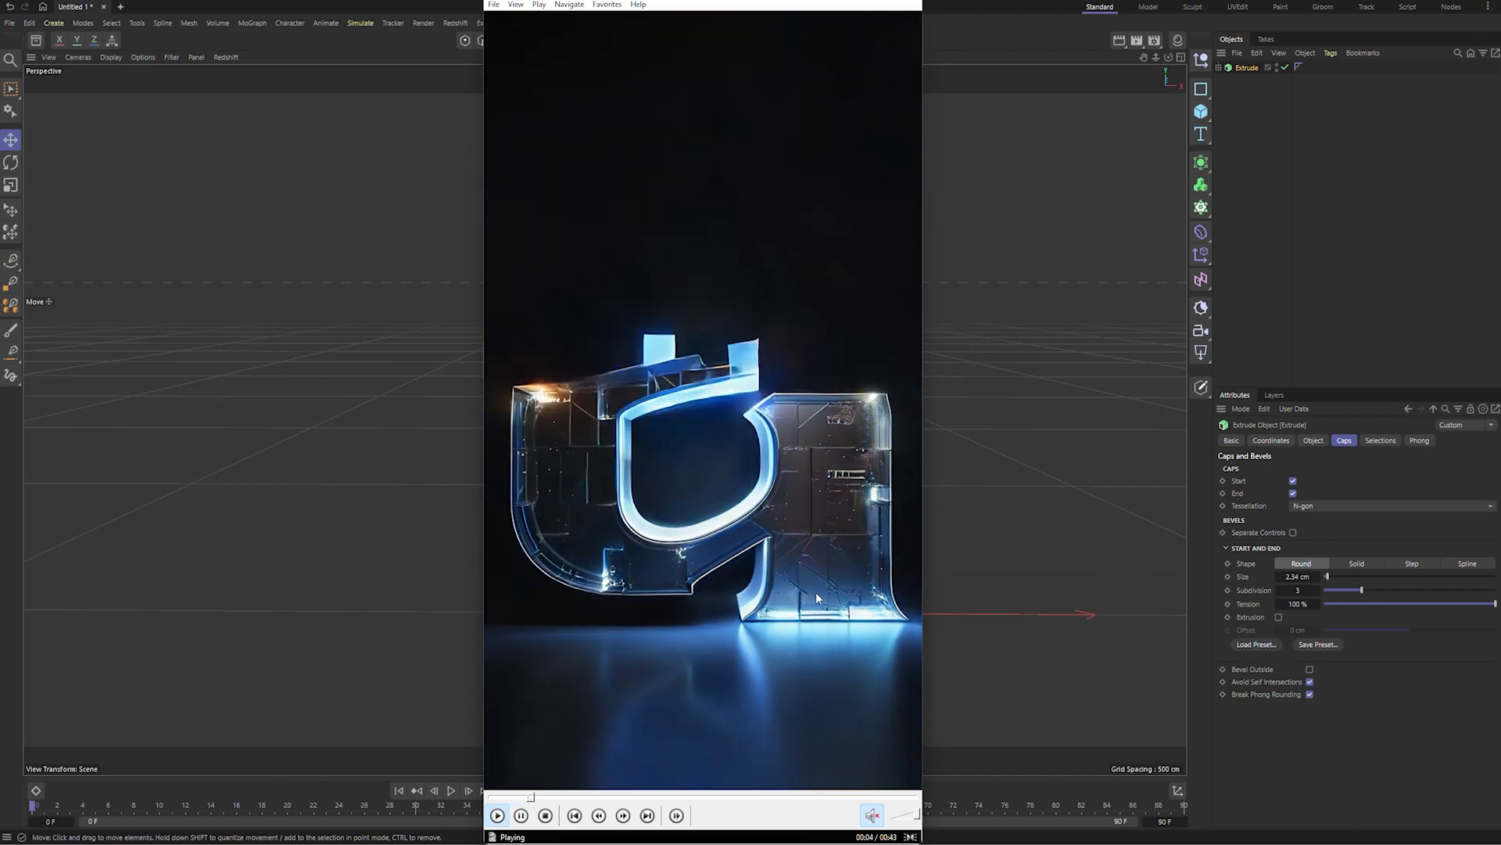
{"action": "key", "text": "space"}
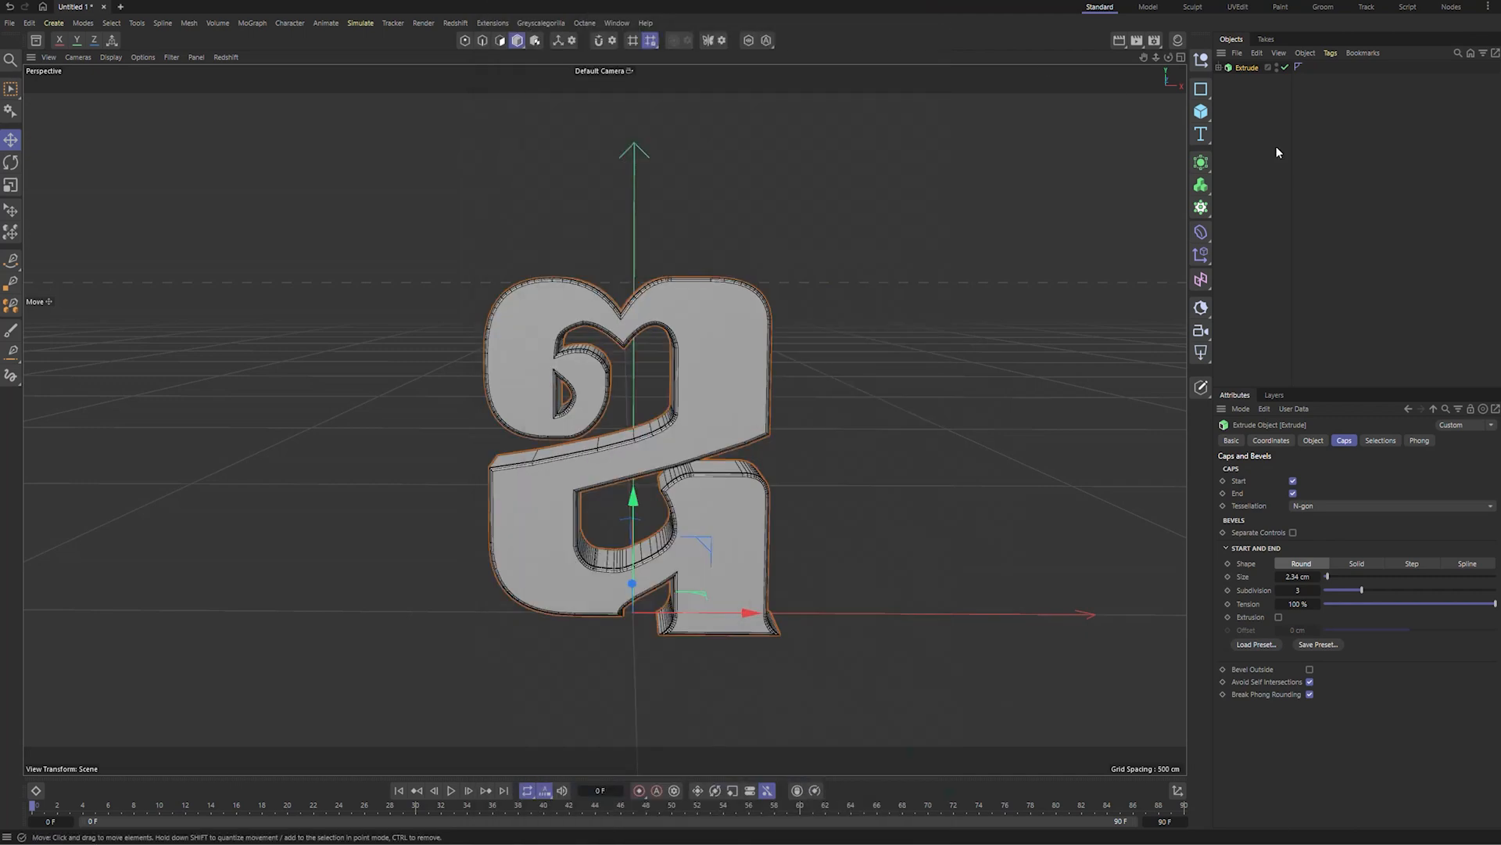
{"action": "left_click", "coordinate": [1251, 86]}
- Add a Voronoi Fracture object and place the letter's Extrude object inside it
{"action": "left_click", "coordinate": [1247, 68]}
{"action": "mouse_move", "coordinate": [681, 387]}
{"action": "left_mouse_down", "text": "alt"}
{"action": "mouse_move", "coordinate": [763, 410]}
{"action": "mouse_move", "coordinate": [694, 408]}
{"action": "left_mouse_up", "text": "alt"}
{"action": "left_click", "coordinate": [1201, 208]}
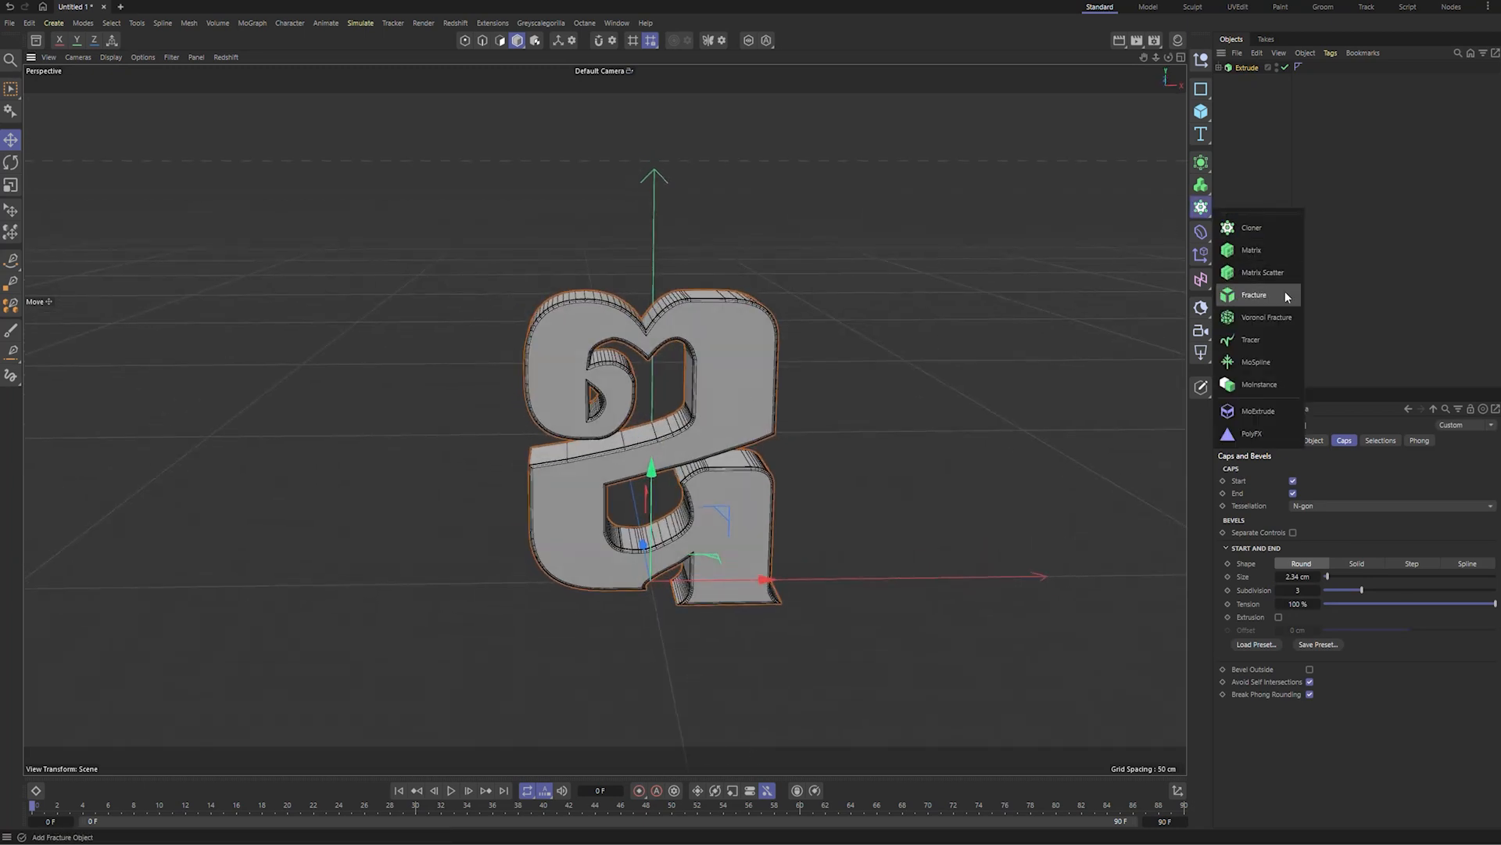
{"action": "left_click", "coordinate": [1263, 317]}
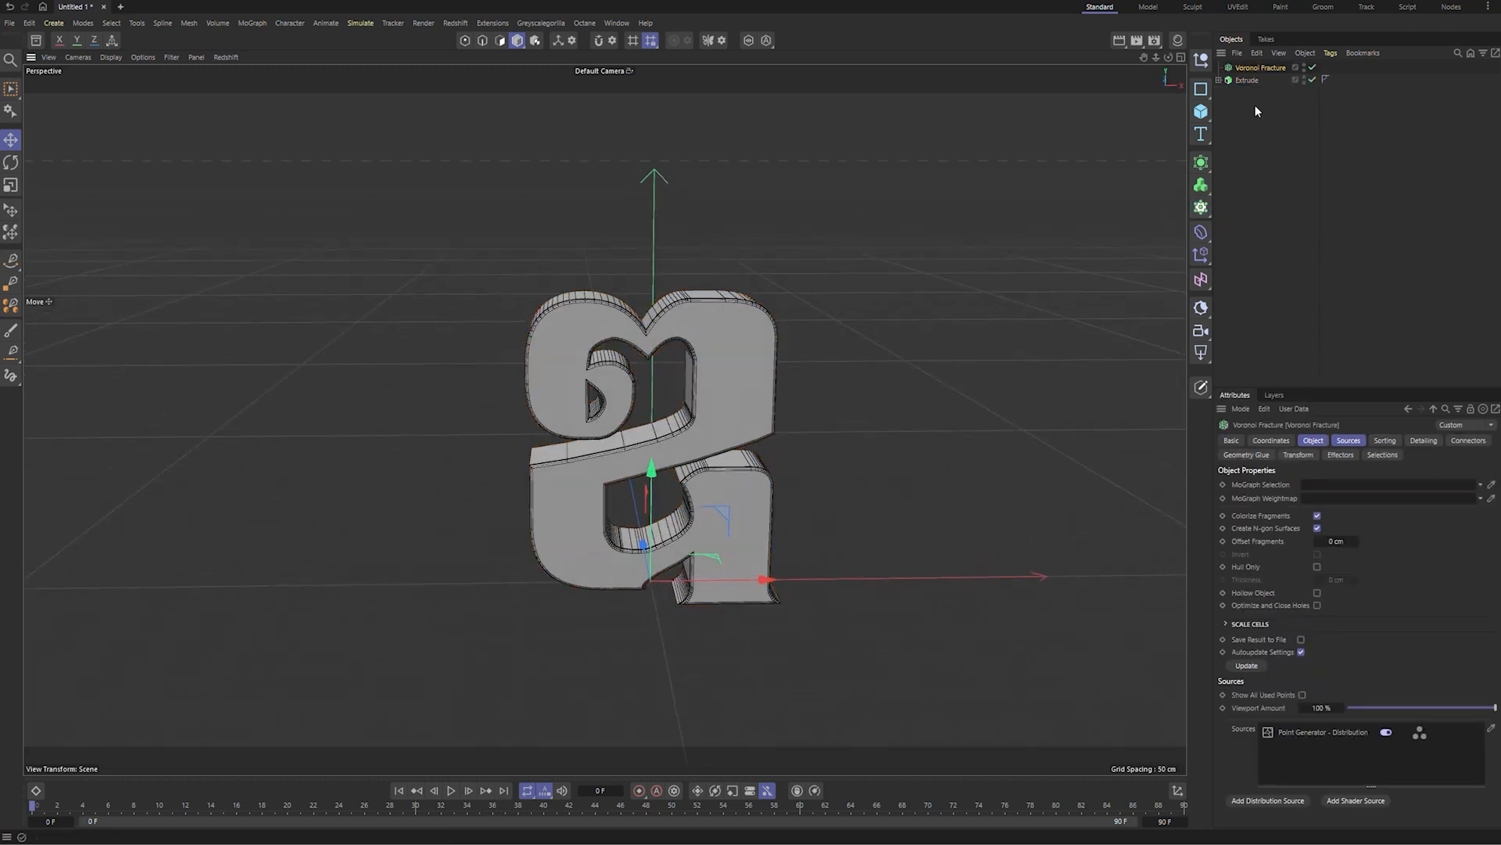
{"action": "left_click_drag", "start_coordinate": [1251, 70], "coordinate": [1253, 69]}
{"action": "mouse_move", "coordinate": [626, 497]}
{"action": "left_mouse_down", "text": "alt"}
{"action": "mouse_move", "coordinate": [802, 465]}
{"action": "mouse_move", "coordinate": [605, 478]}
{"action": "left_mouse_up", "text": "alt"}
{"action": "middle_click_drag", "start_coordinate": [863, 536], "coordinate": [833, 499], "text": "alt"}
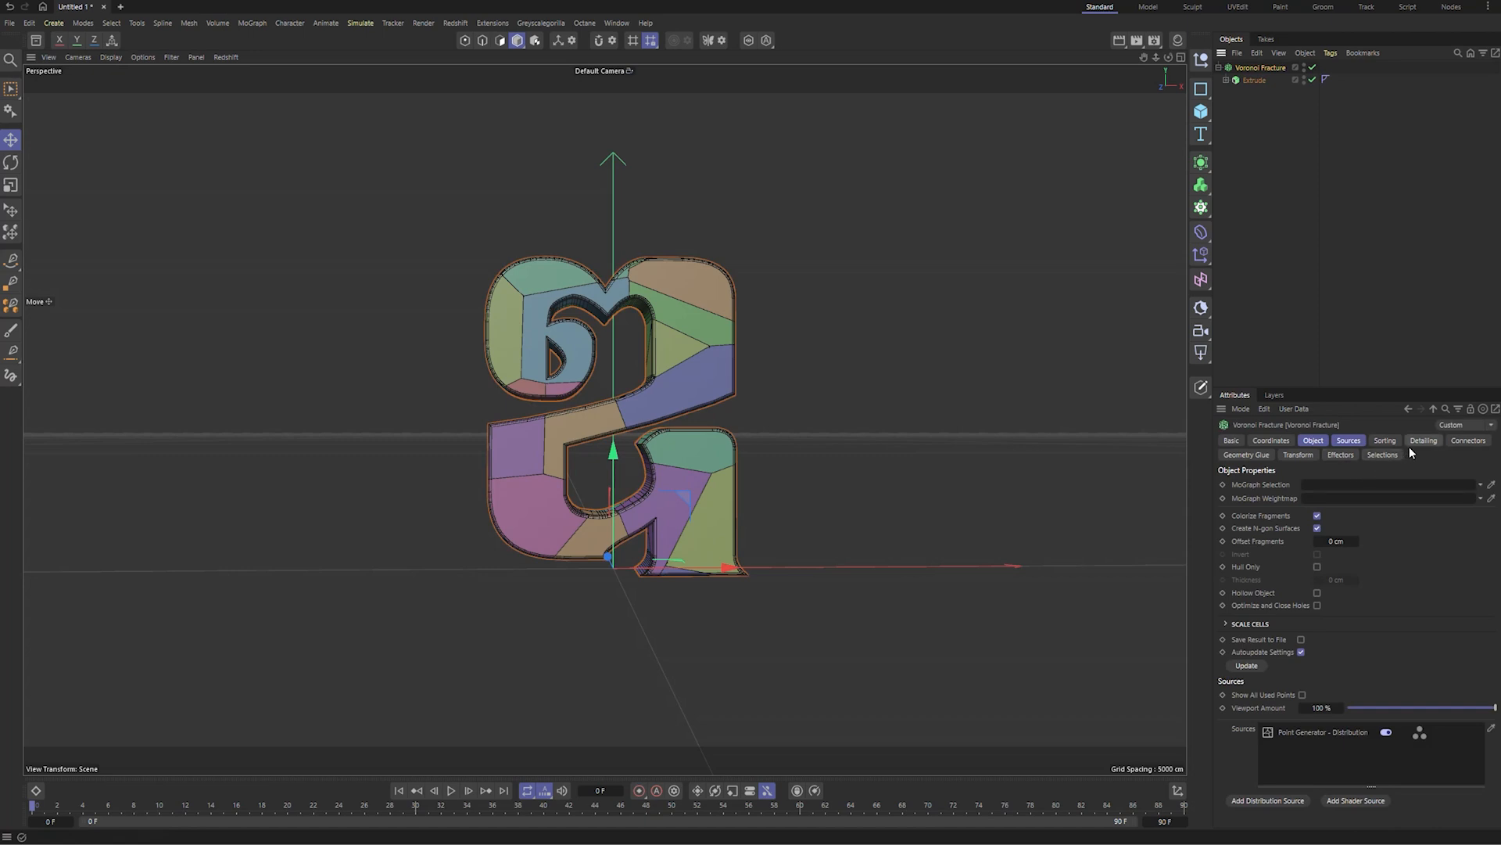
- Set the point amount of the Voronoi Fracture's Point Generator distribution source to 128
{"action": "left_click", "coordinate": [1351, 441]}
{"action": "left_click", "coordinate": [1320, 522]}
{"action": "mouse_move", "coordinate": [1317, 670]}
{"action": "left_mouse_down"}
{"action": "mouse_move", "coordinate": [1333, 670]}
{"action": "mouse_move", "coordinate": [1319, 666]}
{"action": "left_mouse_up"}
{"action": "left_click_drag", "start_coordinate": [591, 439], "coordinate": [663, 442], "text": "alt"}
{"action": "scroll", "coordinate": [610, 426], "scroll_direction": "down", "scroll_amount": 2}
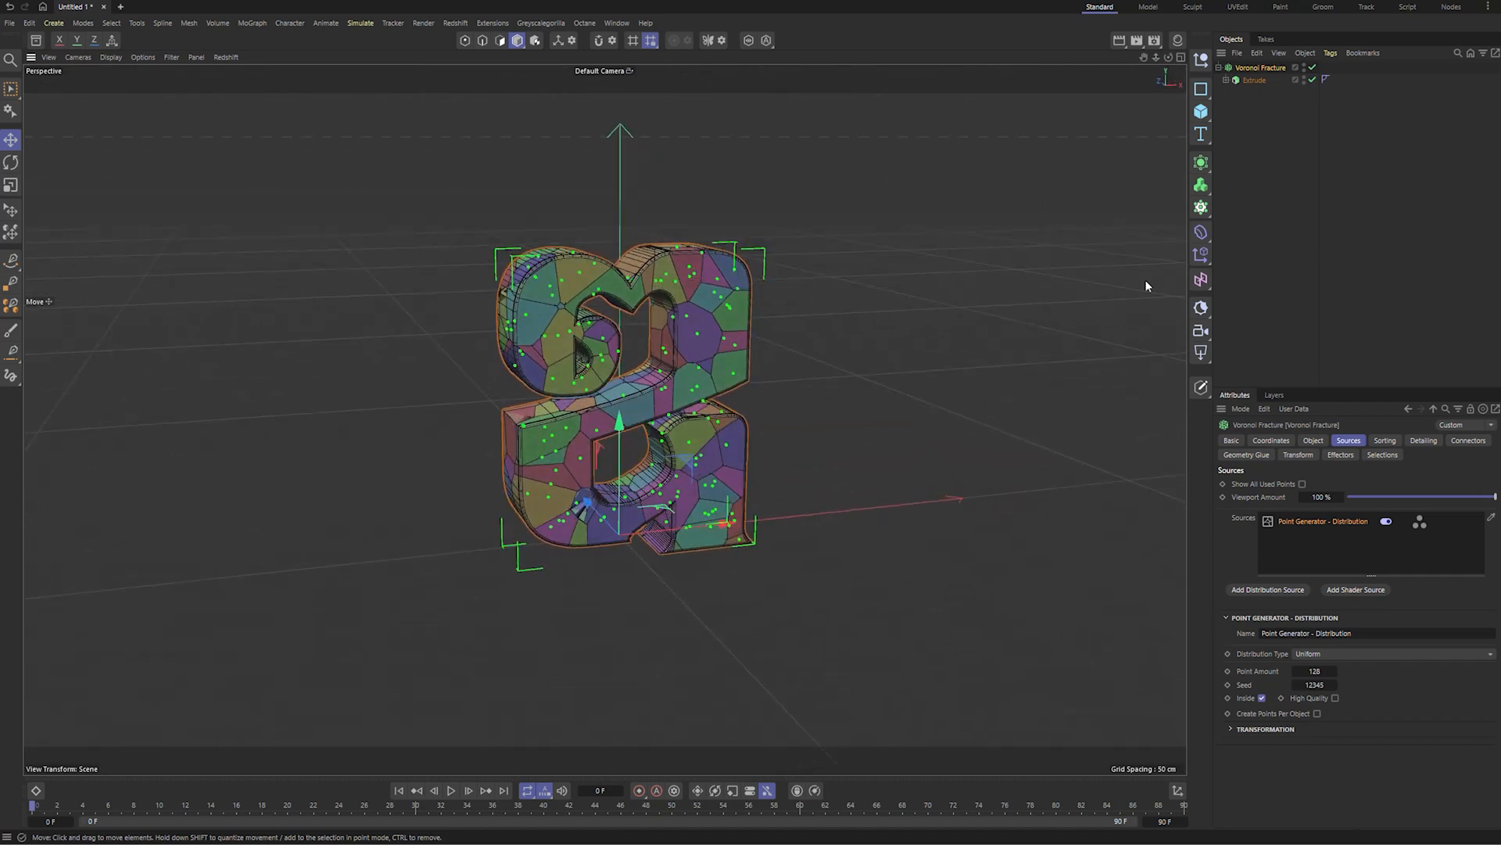
- Add a Plain effector to the Voronoi Fracture
{"action": "left_click", "coordinate": [1209, 260]}
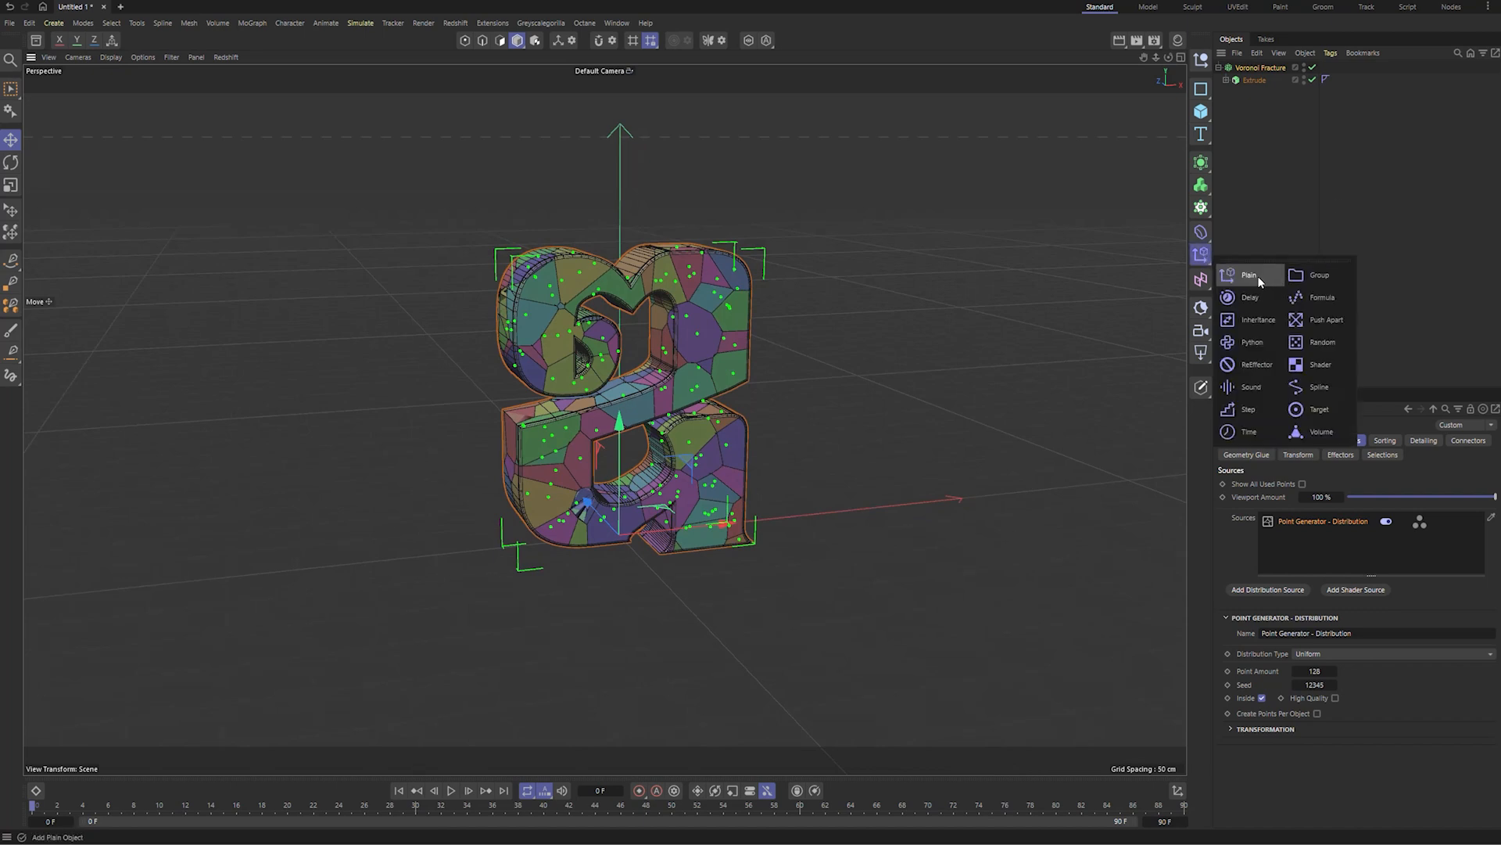
{"action": "left_click", "coordinate": [1259, 281]}
{"action": "left_click_drag", "start_coordinate": [849, 343], "coordinate": [688, 419], "text": "alt"}
{"action": "scroll", "coordinate": [690, 418], "scroll_direction": "down", "scroll_amount": 4}
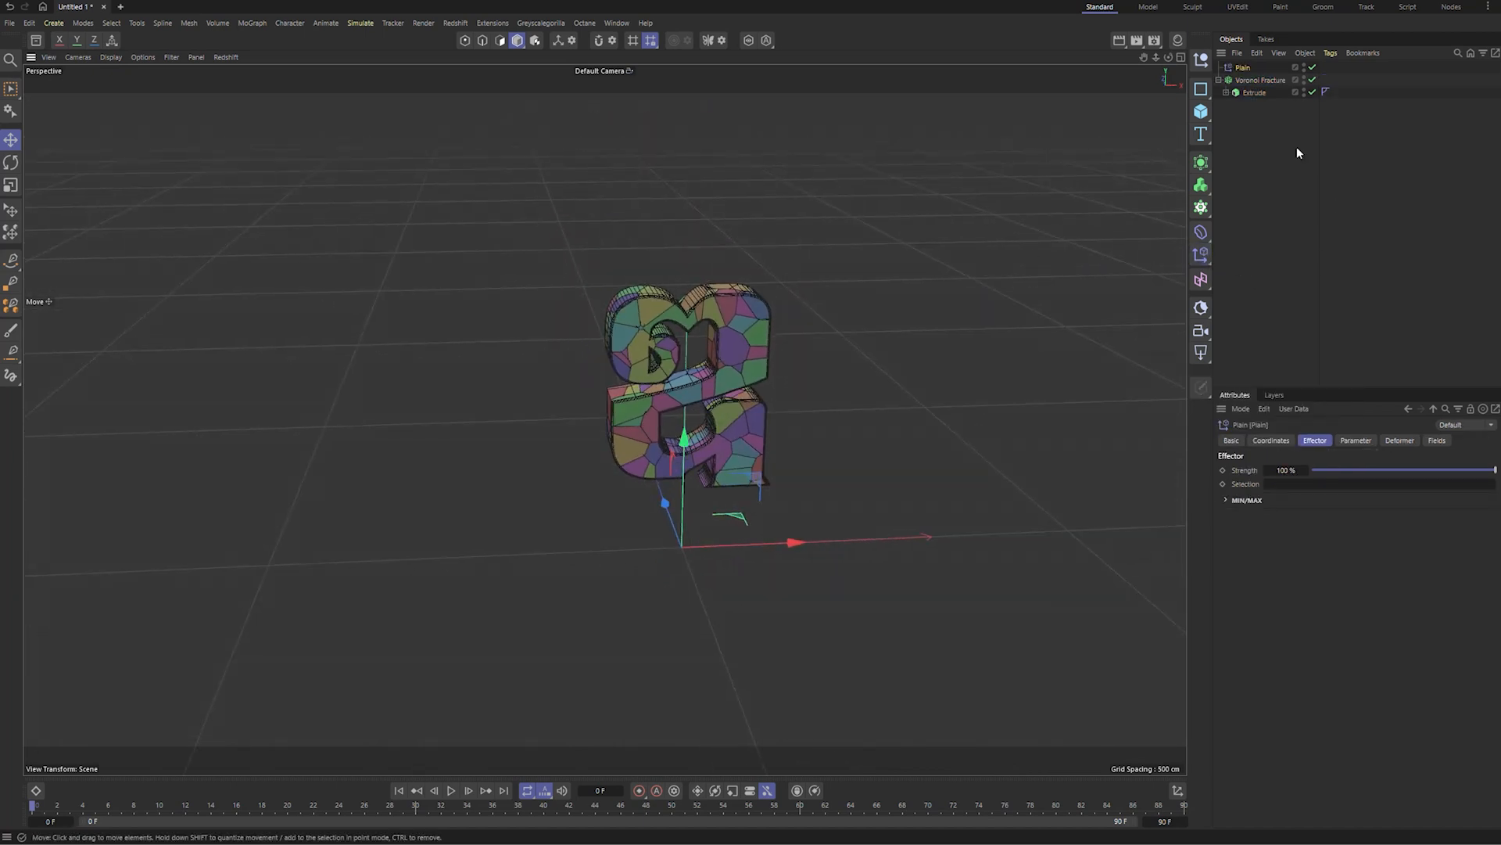
- Try a different Y position offset in the Plain effector and undo the change
{"action": "left_click", "coordinate": [1356, 441]}
{"action": "left_click_drag", "start_coordinate": [1334, 538], "coordinate": [1346, 537]}
{"action": "key", "text": "ctrl+z"}
- Add a Linear Field to the Plain effector to limit where the fragments move
{"action": "left_click", "coordinate": [1437, 440]}
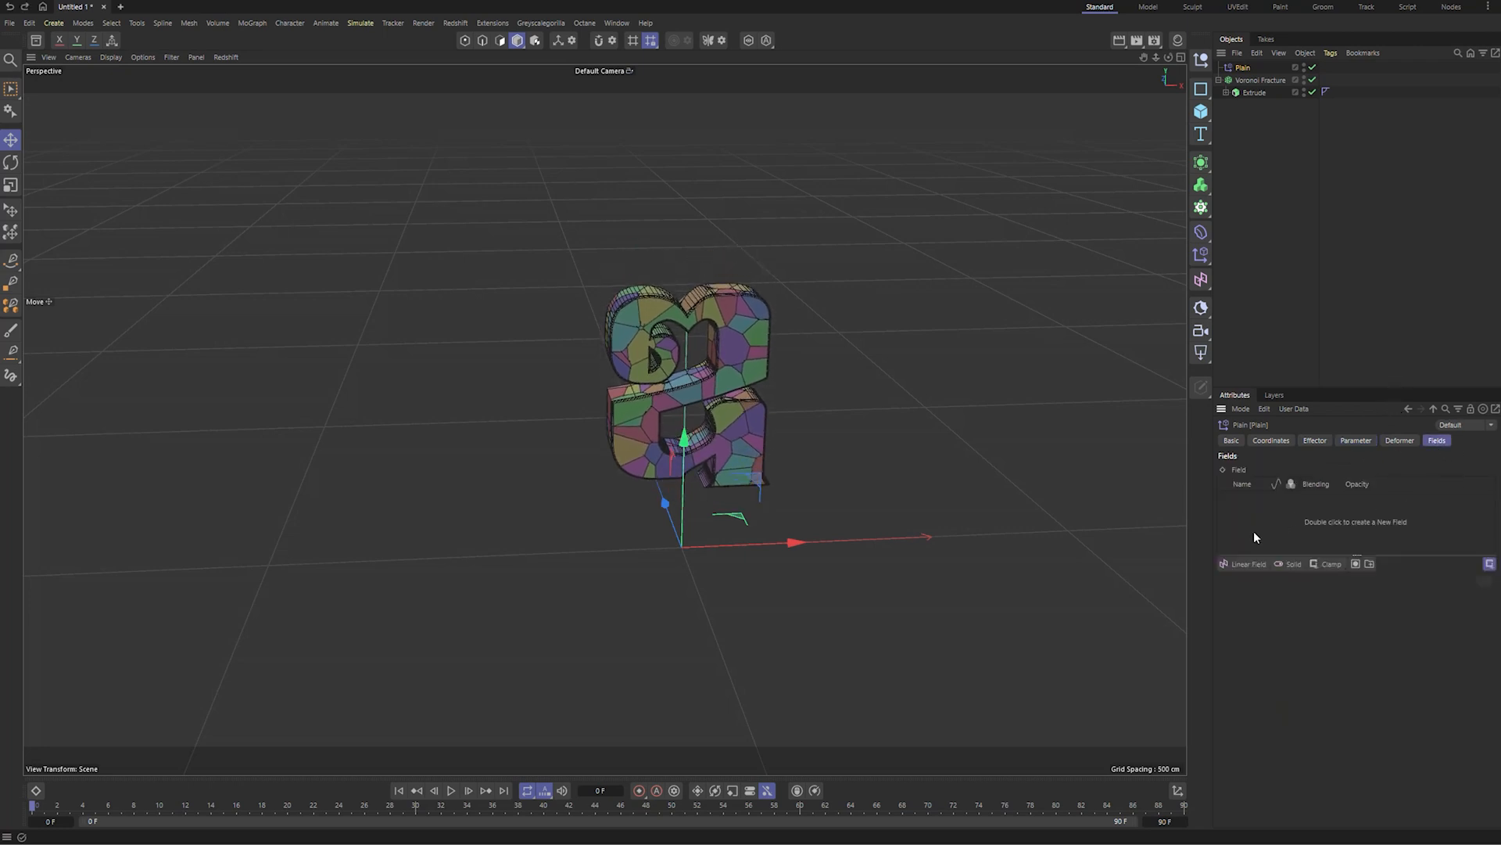
{"action": "left_click", "coordinate": [1248, 564]}
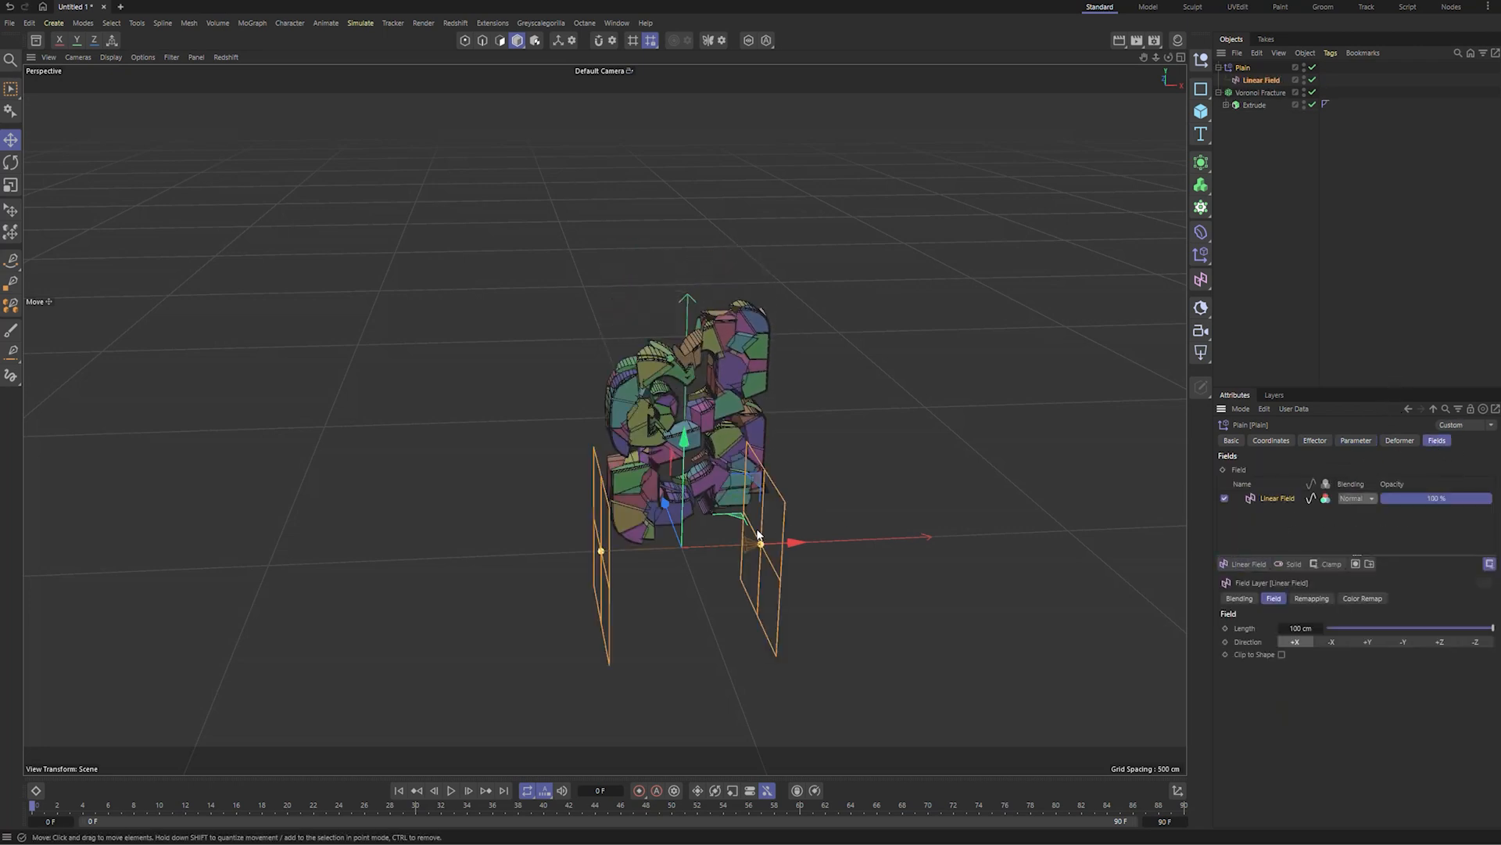
{"action": "left_click_drag", "start_coordinate": [765, 562], "coordinate": [752, 555], "text": "alt"}
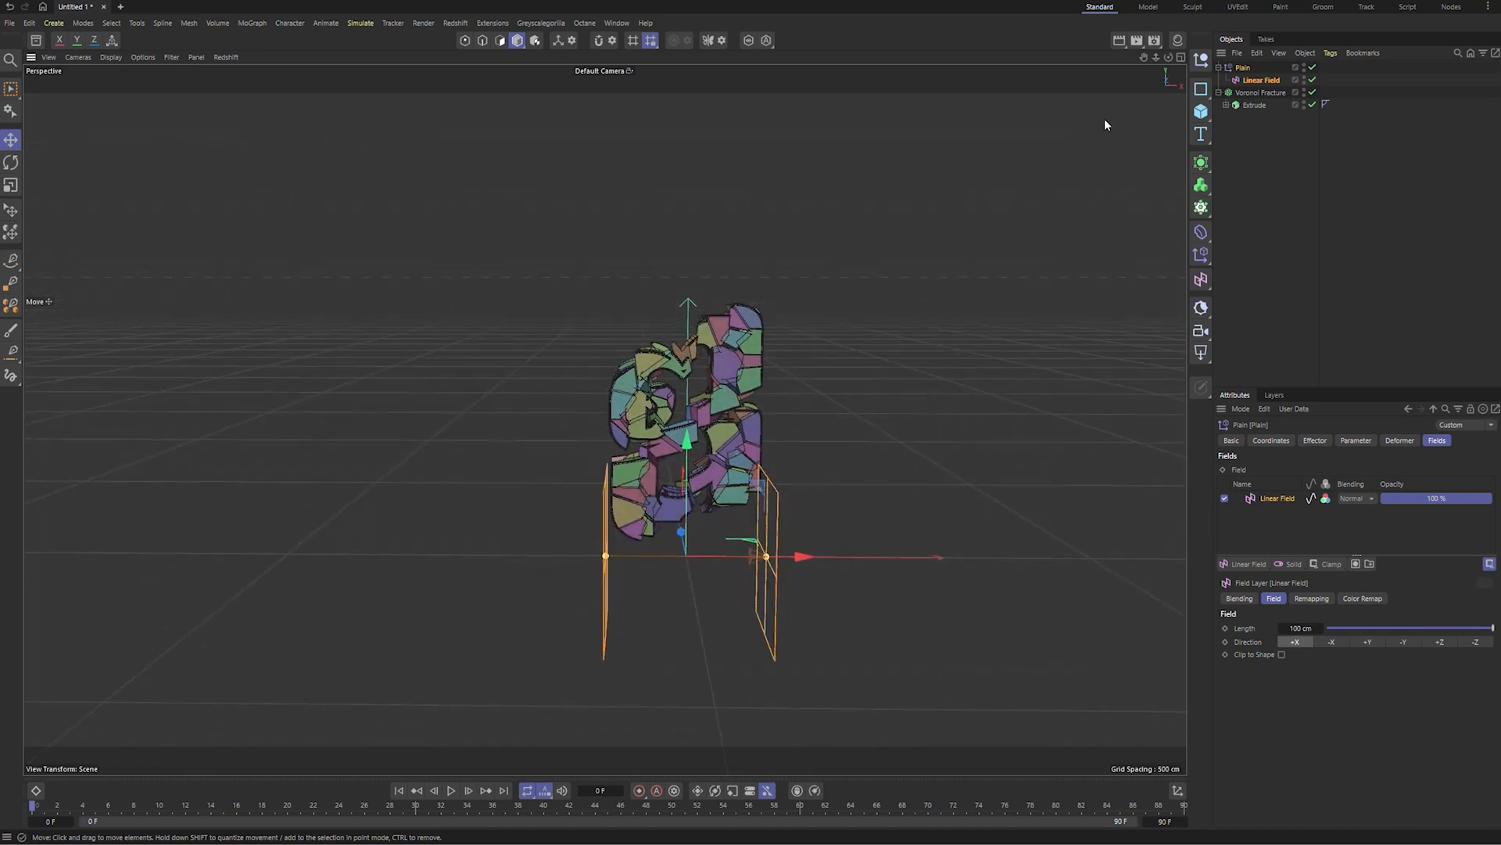
- Raise the Linear Field to the letter's mid-height, adjust its sideways position and shorten its length to about 56 cm
{"action": "left_click", "coordinate": [1242, 81]}
{"action": "left_click_drag", "start_coordinate": [691, 435], "coordinate": [702, 352]}
{"action": "mouse_move", "coordinate": [704, 360]}
{"action": "left_mouse_down", "text": "alt"}
{"action": "mouse_move", "coordinate": [682, 343]}
{"action": "mouse_move", "coordinate": [693, 350]}
{"action": "left_mouse_up", "text": "alt"}
{"action": "mouse_move", "coordinate": [750, 473]}
{"action": "left_mouse_down"}
{"action": "mouse_move", "coordinate": [934, 473]}
{"action": "mouse_move", "coordinate": [730, 469]}
{"action": "left_mouse_up"}
{"action": "scroll", "coordinate": [591, 434], "scroll_direction": "up", "scroll_amount": 3}
{"action": "left_click_drag", "start_coordinate": [591, 434], "coordinate": [607, 454], "text": "alt"}
{"action": "left_click_drag", "start_coordinate": [802, 480], "coordinate": [846, 505]}
{"action": "left_click_drag", "start_coordinate": [864, 506], "coordinate": [858, 508]}
{"action": "left_click_drag", "start_coordinate": [814, 512], "coordinate": [719, 505], "text": "alt"}
{"action": "scroll", "coordinate": [810, 511], "scroll_direction": "up", "scroll_amount": 2}
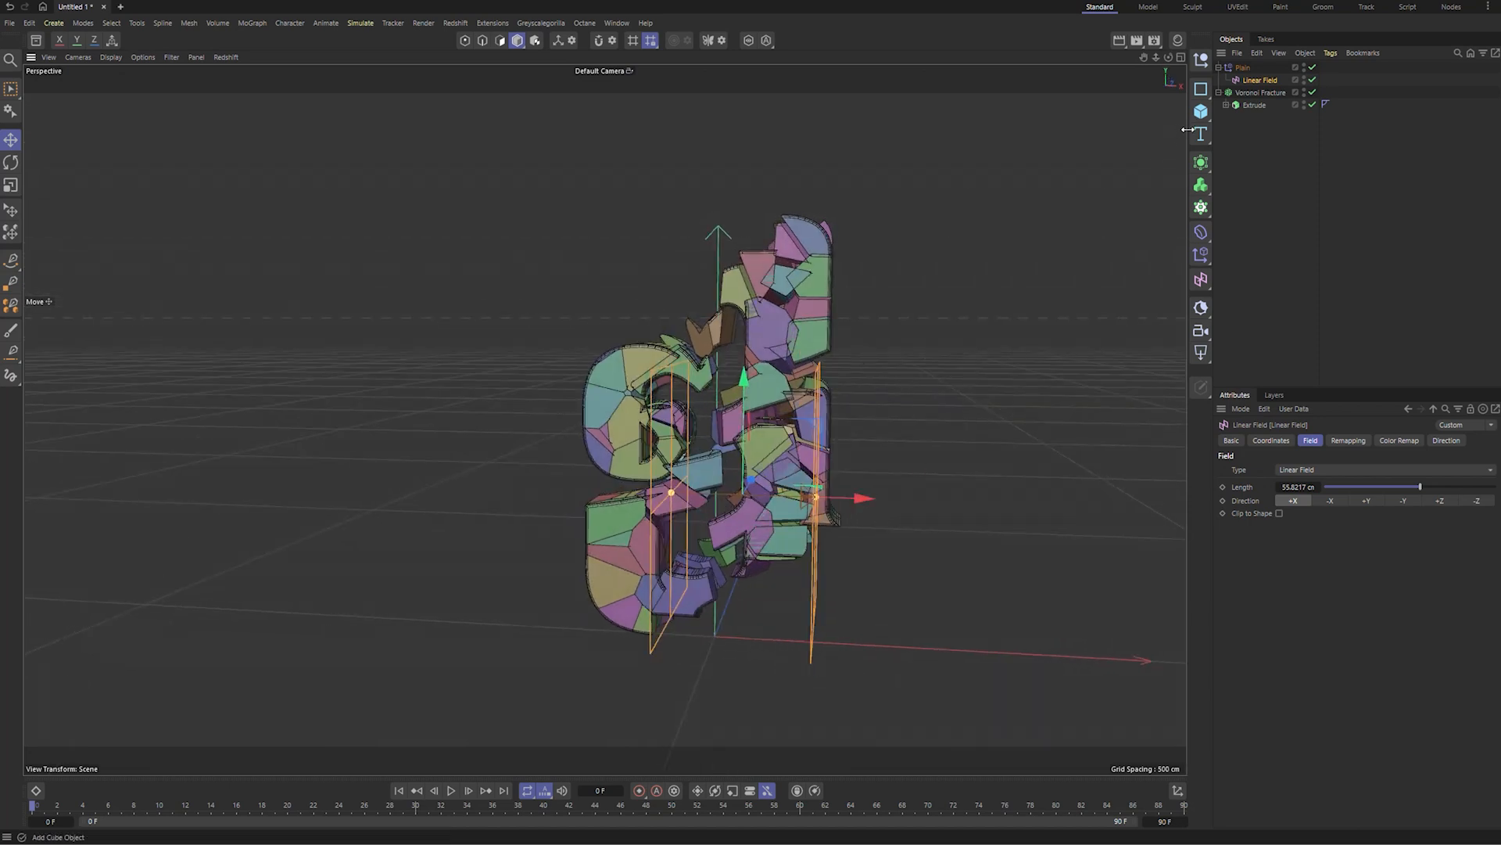
- Set the Plain effector's Y position offset to 502 cm and slide the Linear Field along X beyond the letter's edge
{"action": "left_click", "coordinate": [1242, 68]}
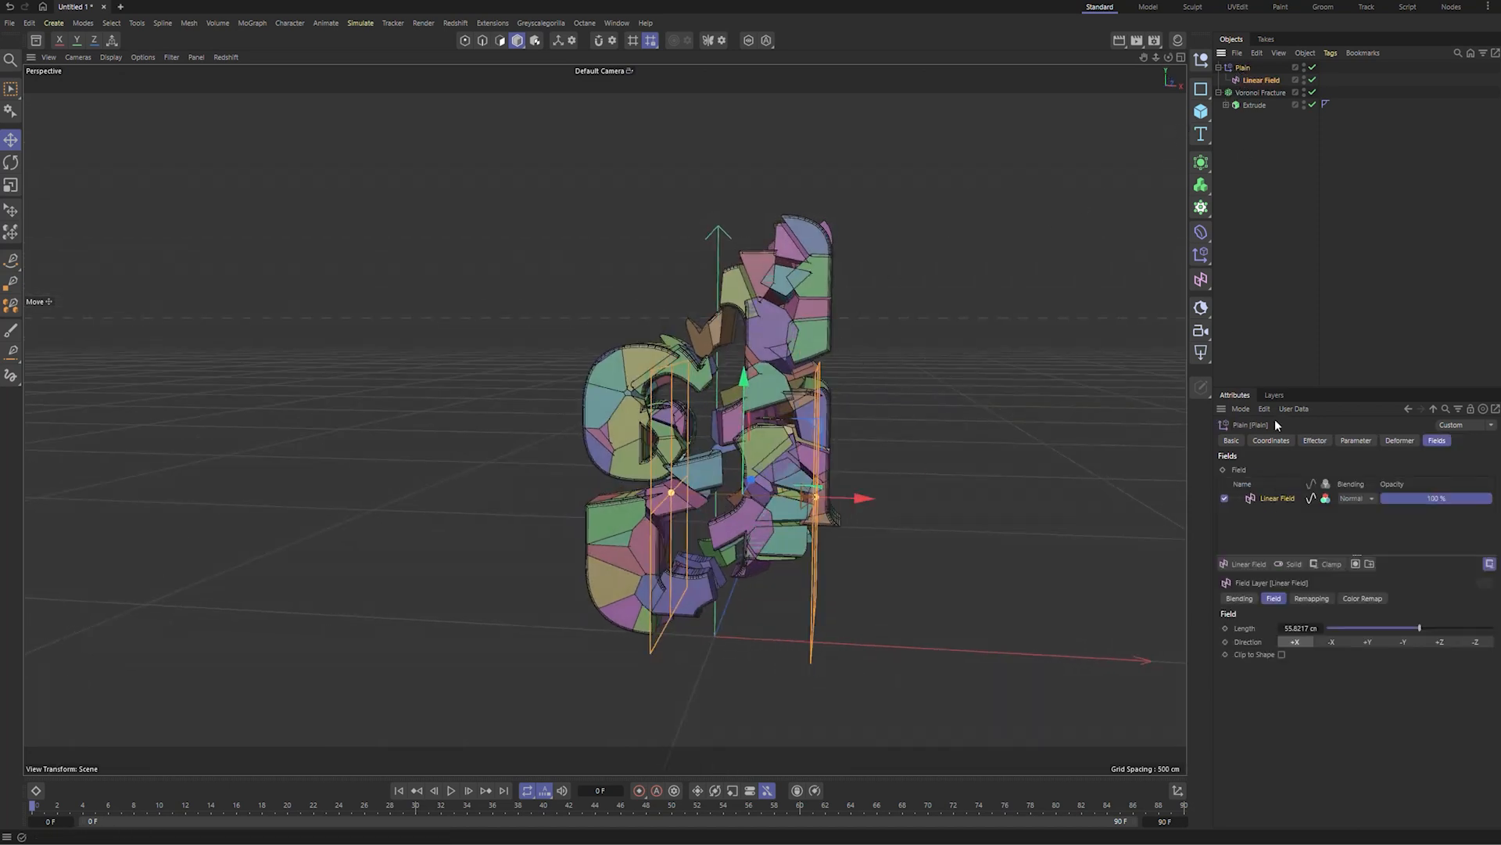
{"action": "left_click", "coordinate": [1355, 440]}
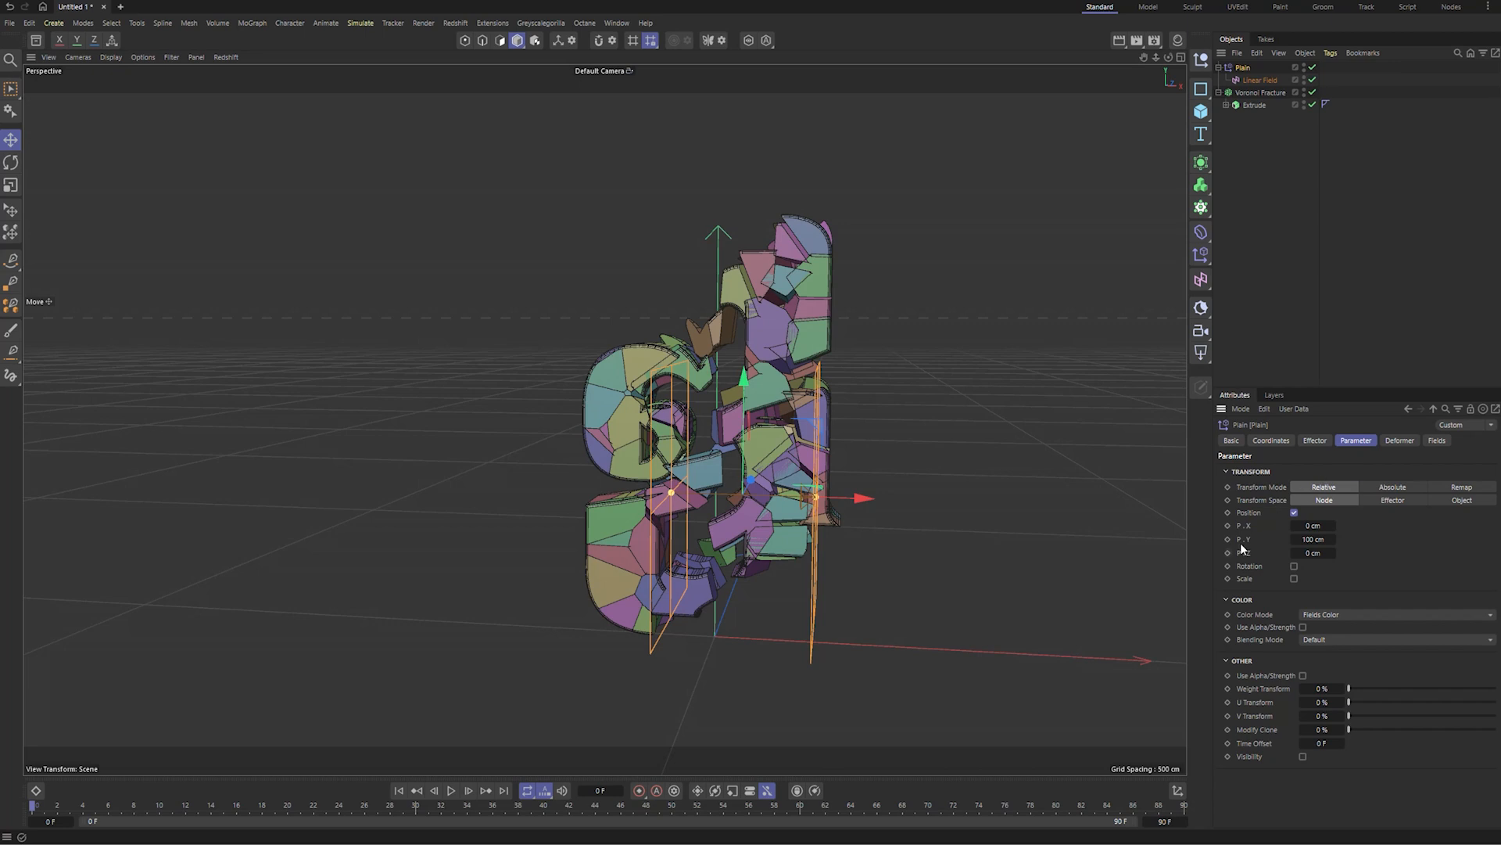
{"action": "left_click_drag", "start_coordinate": [1327, 538], "coordinate": [897, 632]}
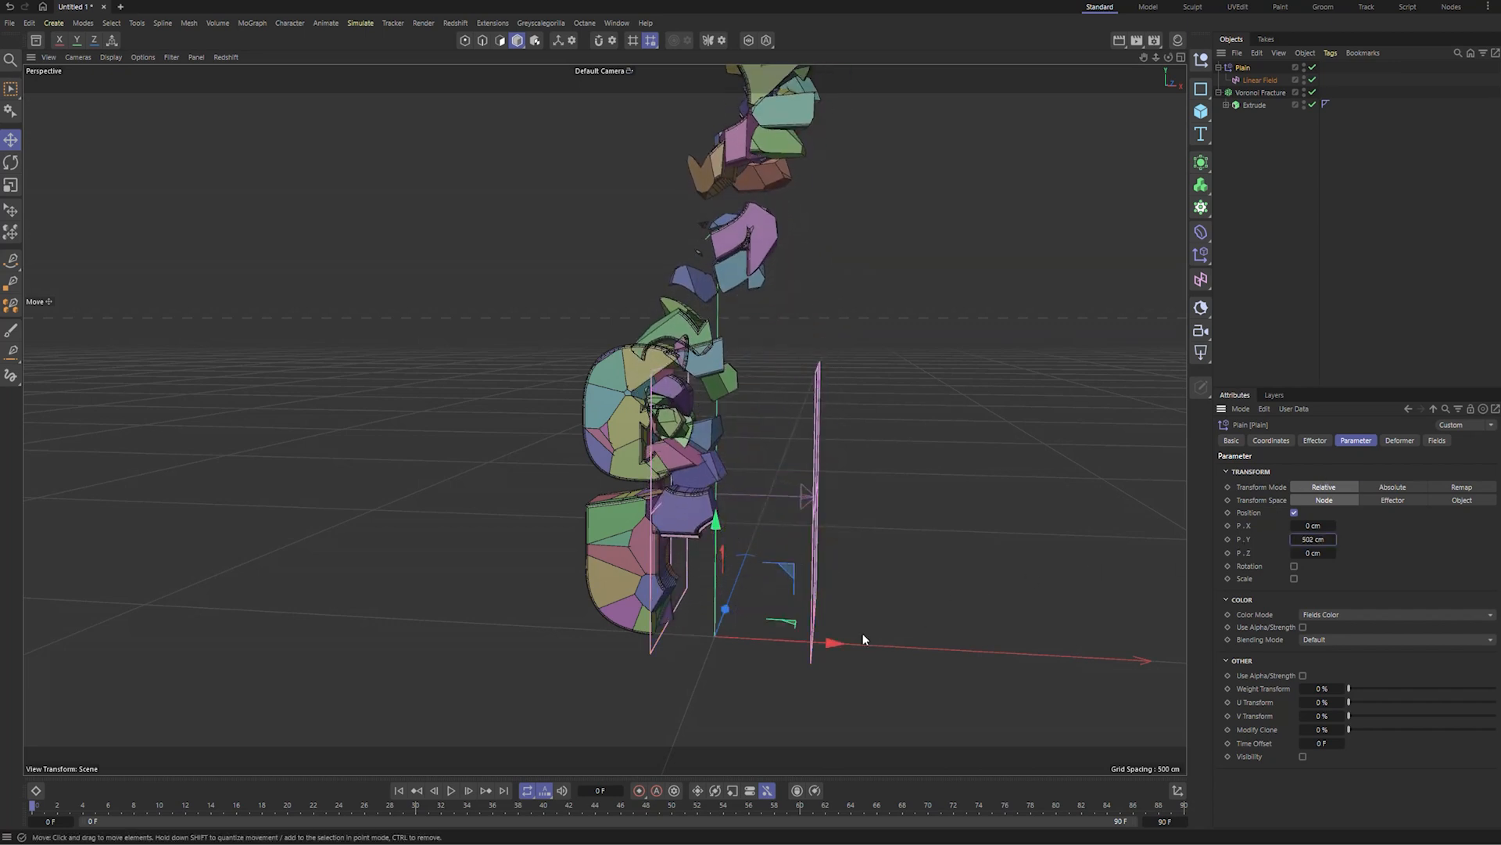
{"action": "left_click", "coordinate": [1260, 79]}
{"action": "left_click_drag", "start_coordinate": [891, 496], "coordinate": [1003, 522]}
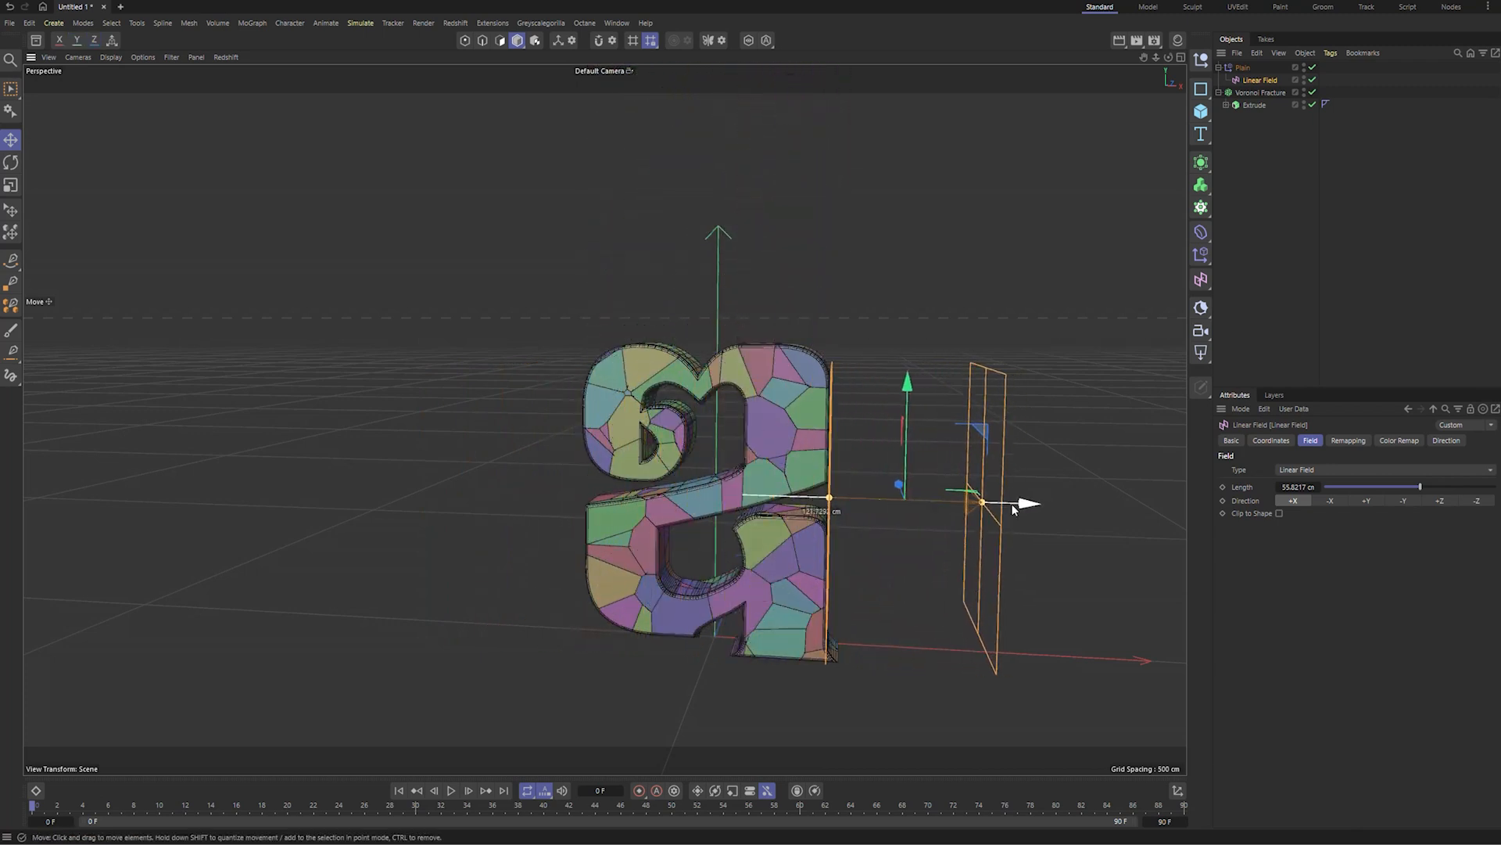
- Tilt the Linear Field diagonally and reposition it across the lower part of the letter
{"action": "left_click", "coordinate": [1225, 67]}
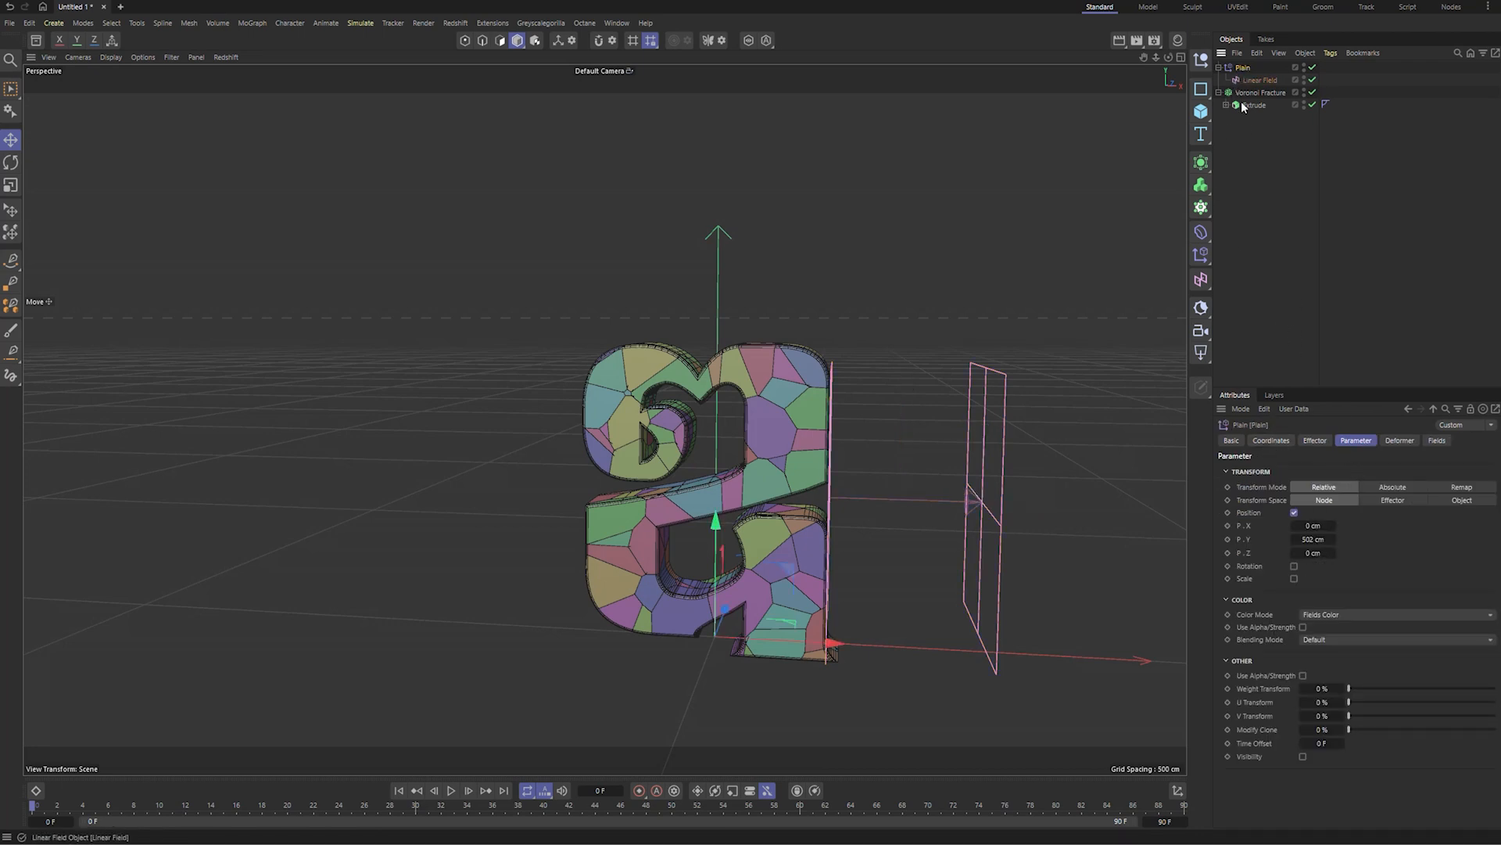
{"action": "left_click", "coordinate": [1268, 441]}
{"action": "left_click_drag", "start_coordinate": [1376, 516], "coordinate": [1337, 522]}
{"action": "left_click", "coordinate": [1252, 79]}
{"action": "left_click_drag", "start_coordinate": [763, 344], "coordinate": [743, 389]}
{"action": "left_click_drag", "start_coordinate": [612, 425], "coordinate": [634, 439]}
{"action": "mouse_move", "coordinate": [1274, 493]}
{"action": "left_mouse_down"}
{"action": "mouse_move", "coordinate": [1322, 494]}
{"action": "mouse_move", "coordinate": [1267, 493]}
{"action": "left_mouse_up"}
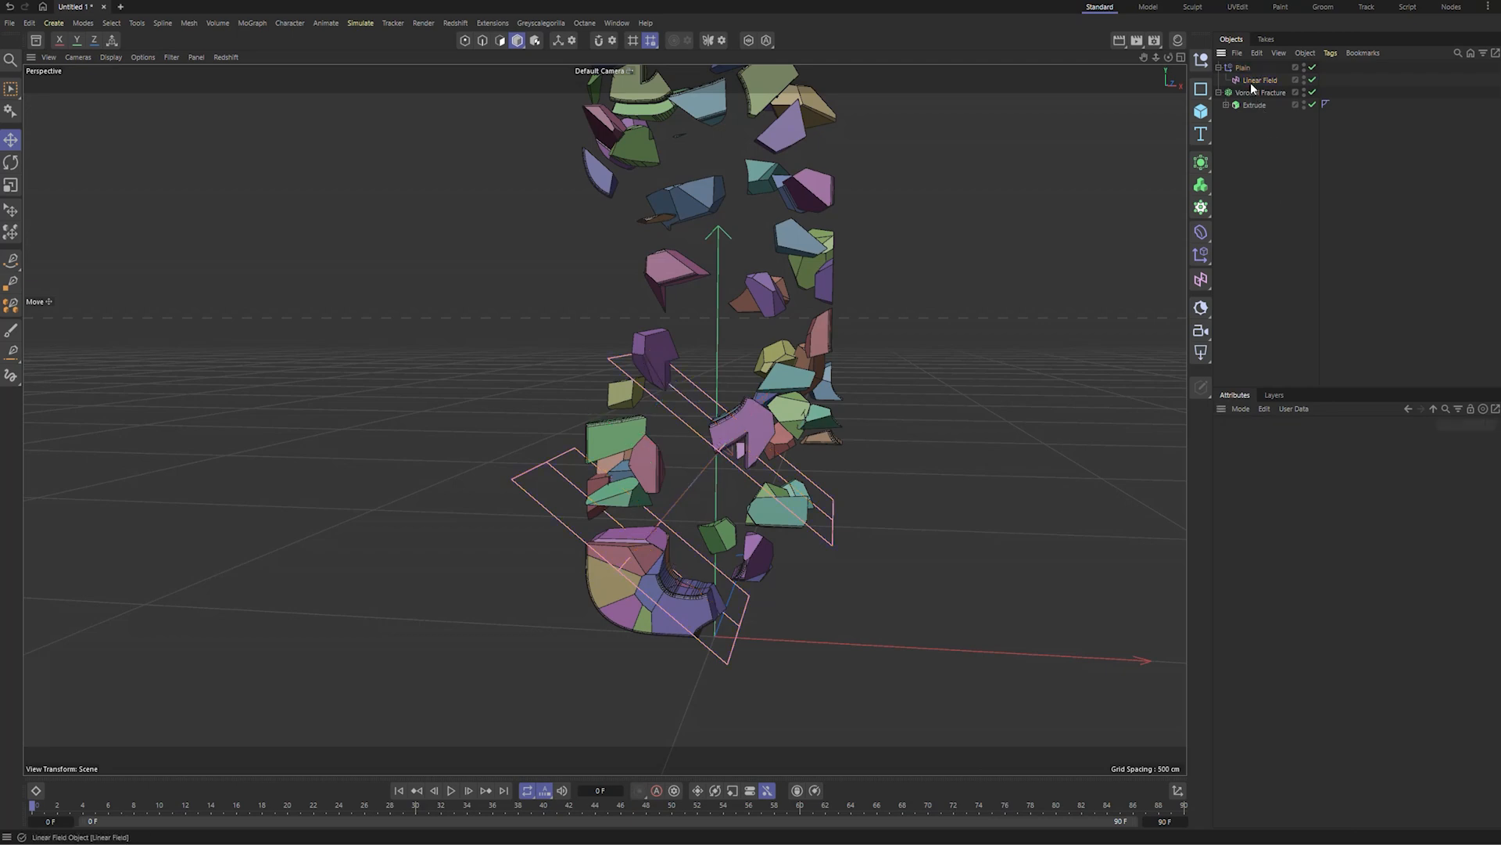
- Keyframe the Linear Field's X position at 75.2689 cm on frame 0 and 116.2689 cm on frame 50, and extend the timeline to 150 frames
{"action": "left_click_drag", "start_coordinate": [1250, 486], "coordinate": [1225, 486]}
{"action": "key", "text": "ctrl+z"}
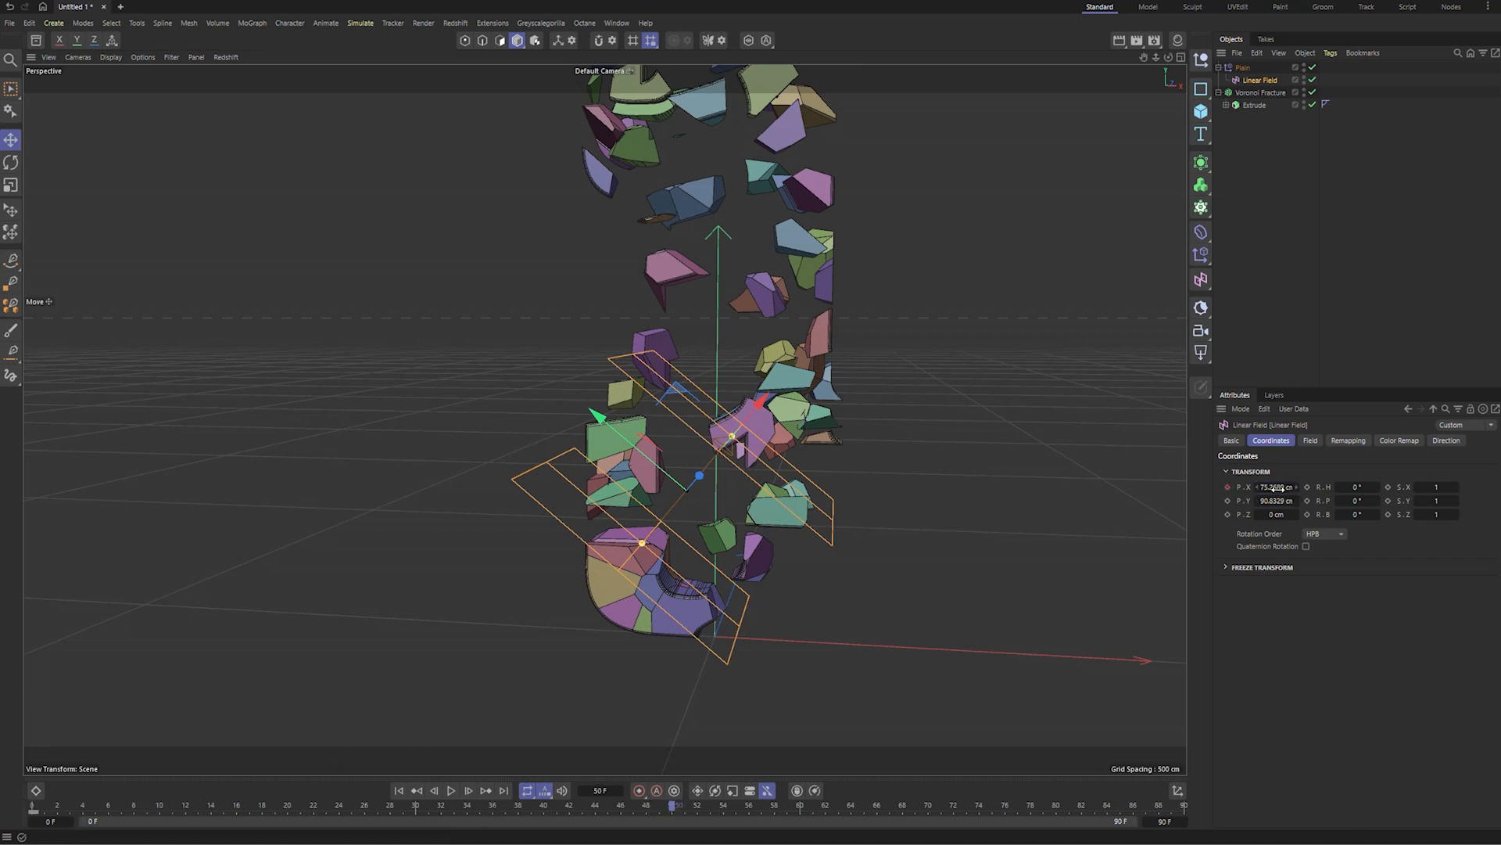
{"action": "left_click_drag", "start_coordinate": [1296, 487], "coordinate": [1327, 487]}
{"action": "left_click", "coordinate": [1227, 487]}
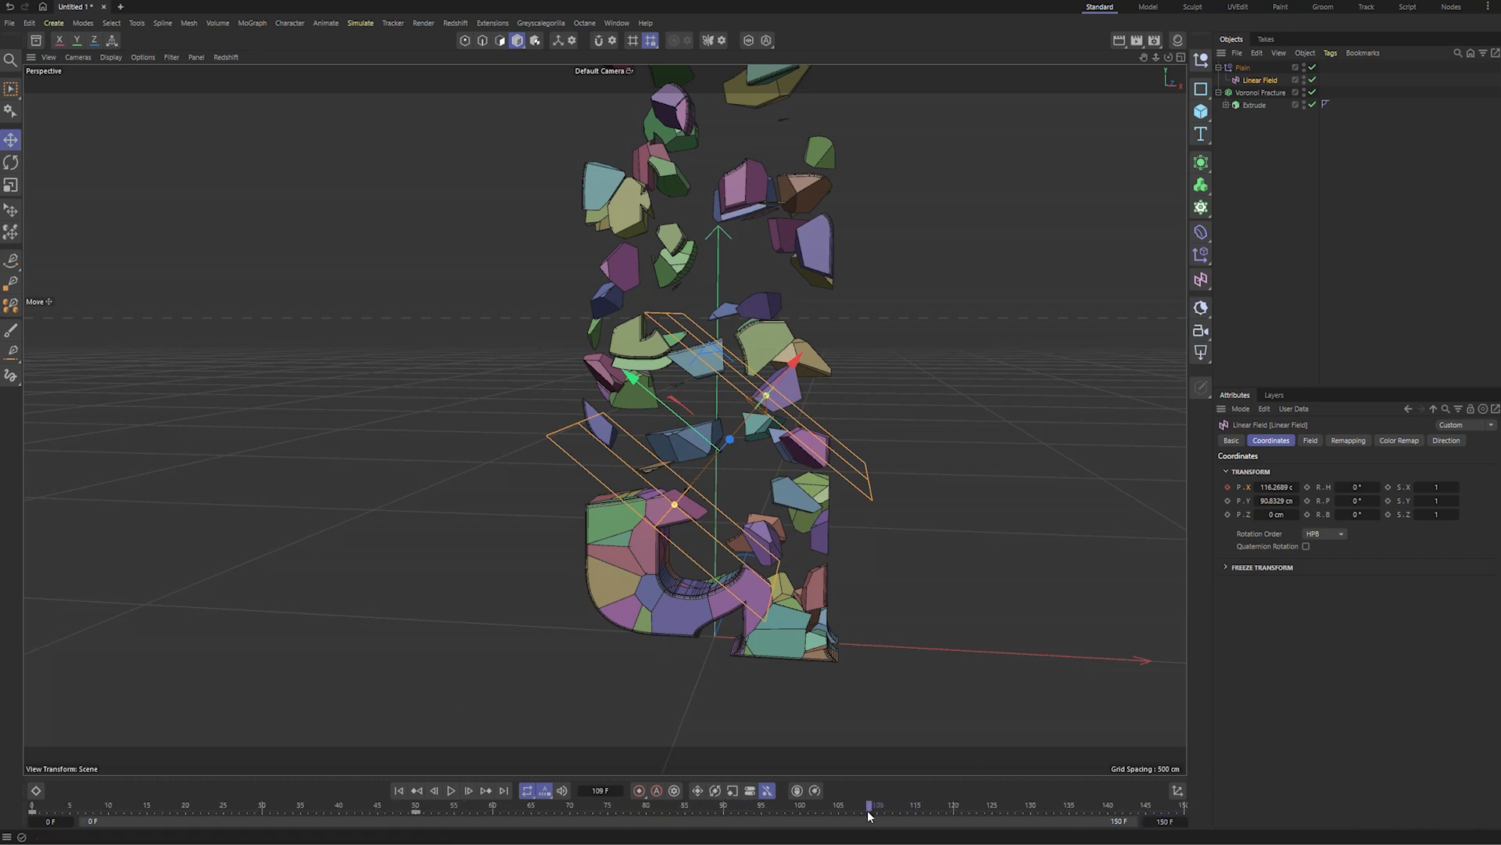
- Keyframe the Linear Field's X position at 137.2689 cm on frame 100 and 293.2689 cm on frame 150, and play the animation from the start
{"action": "left_click_drag", "start_coordinate": [1278, 488], "coordinate": [1294, 488]}
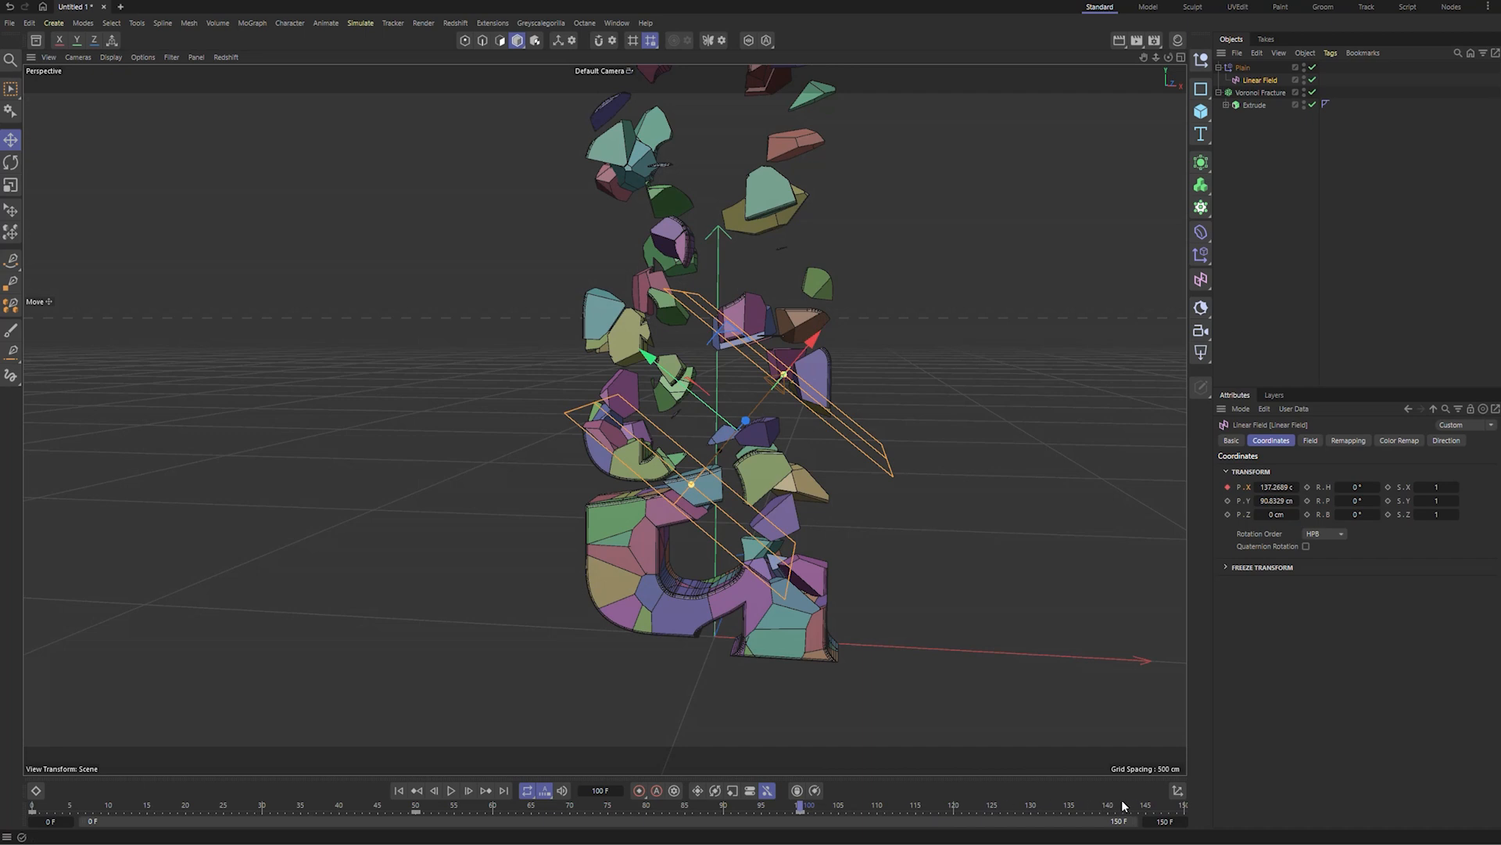
{"action": "left_click_drag", "start_coordinate": [1283, 480], "coordinate": [1345, 480]}
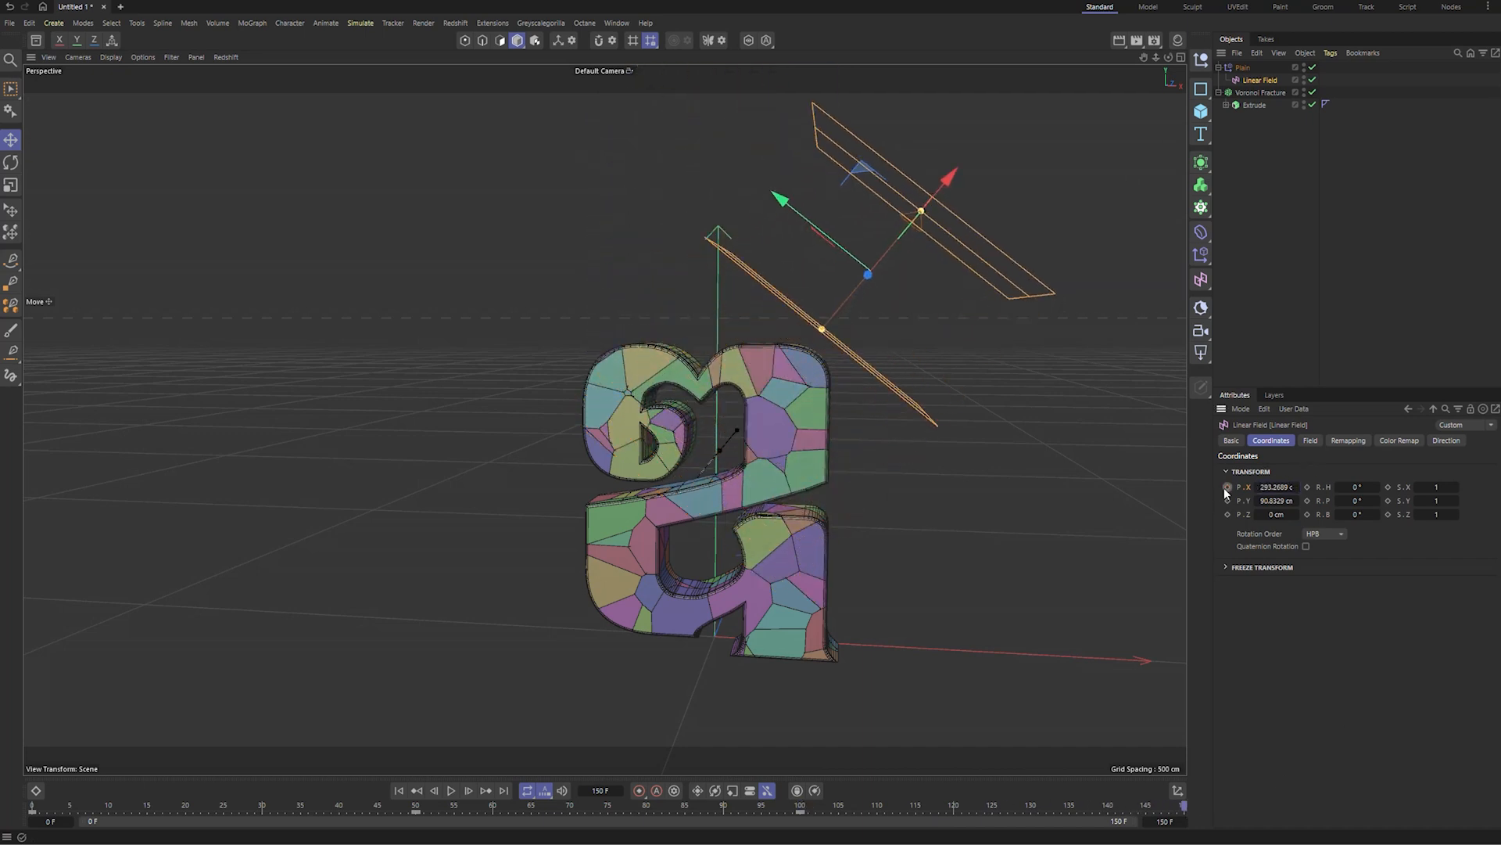
{"action": "left_click", "coordinate": [398, 791]}
{"action": "left_click", "coordinate": [451, 790]}
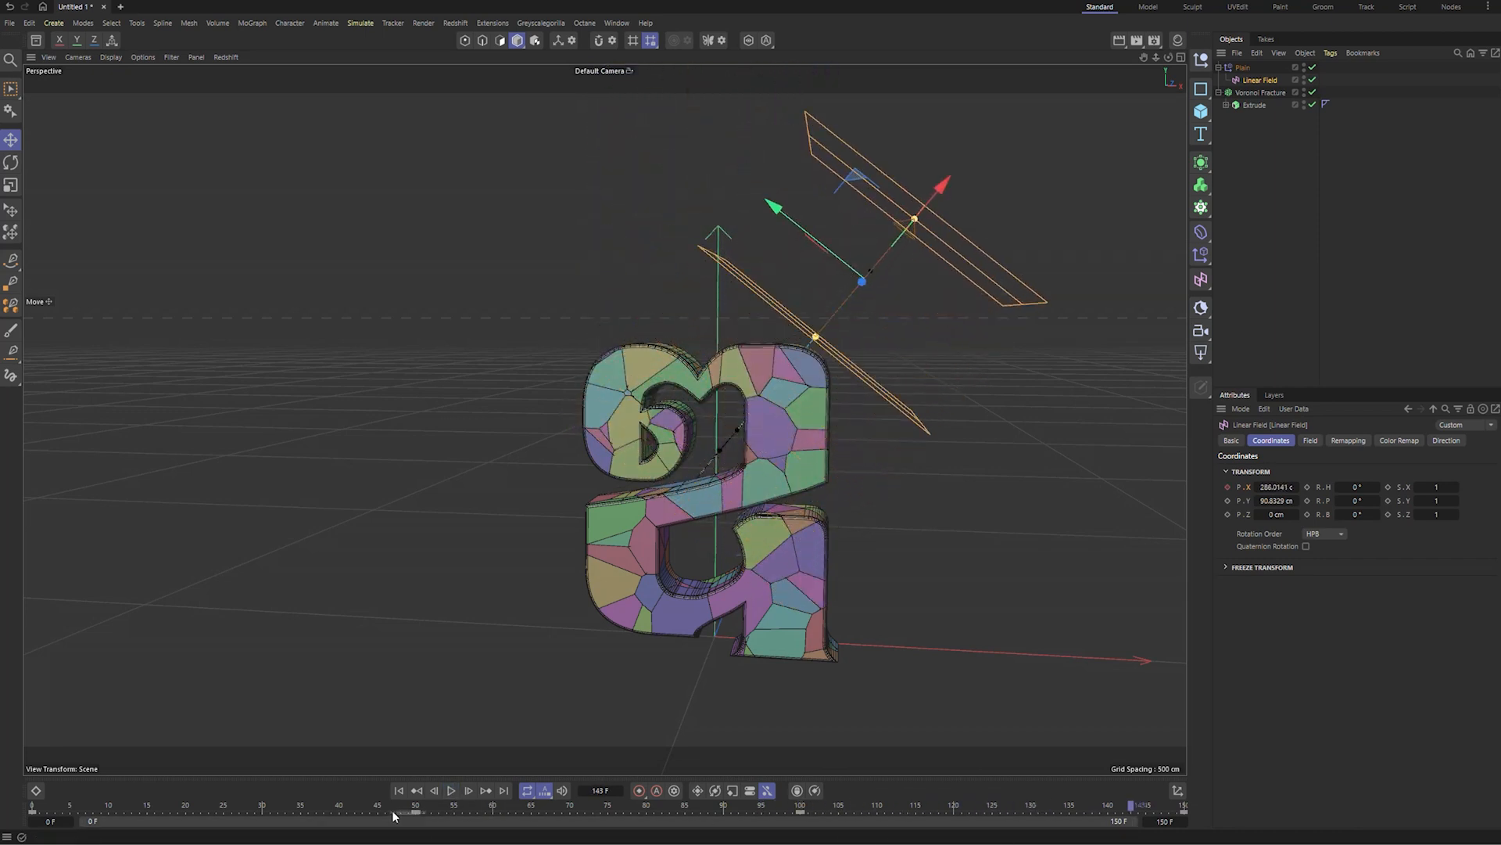
- Move the Linear Field's frame-50 position key earlier and its last key to frame 125, and shorten the timeline
{"action": "left_click", "coordinate": [415, 813]}
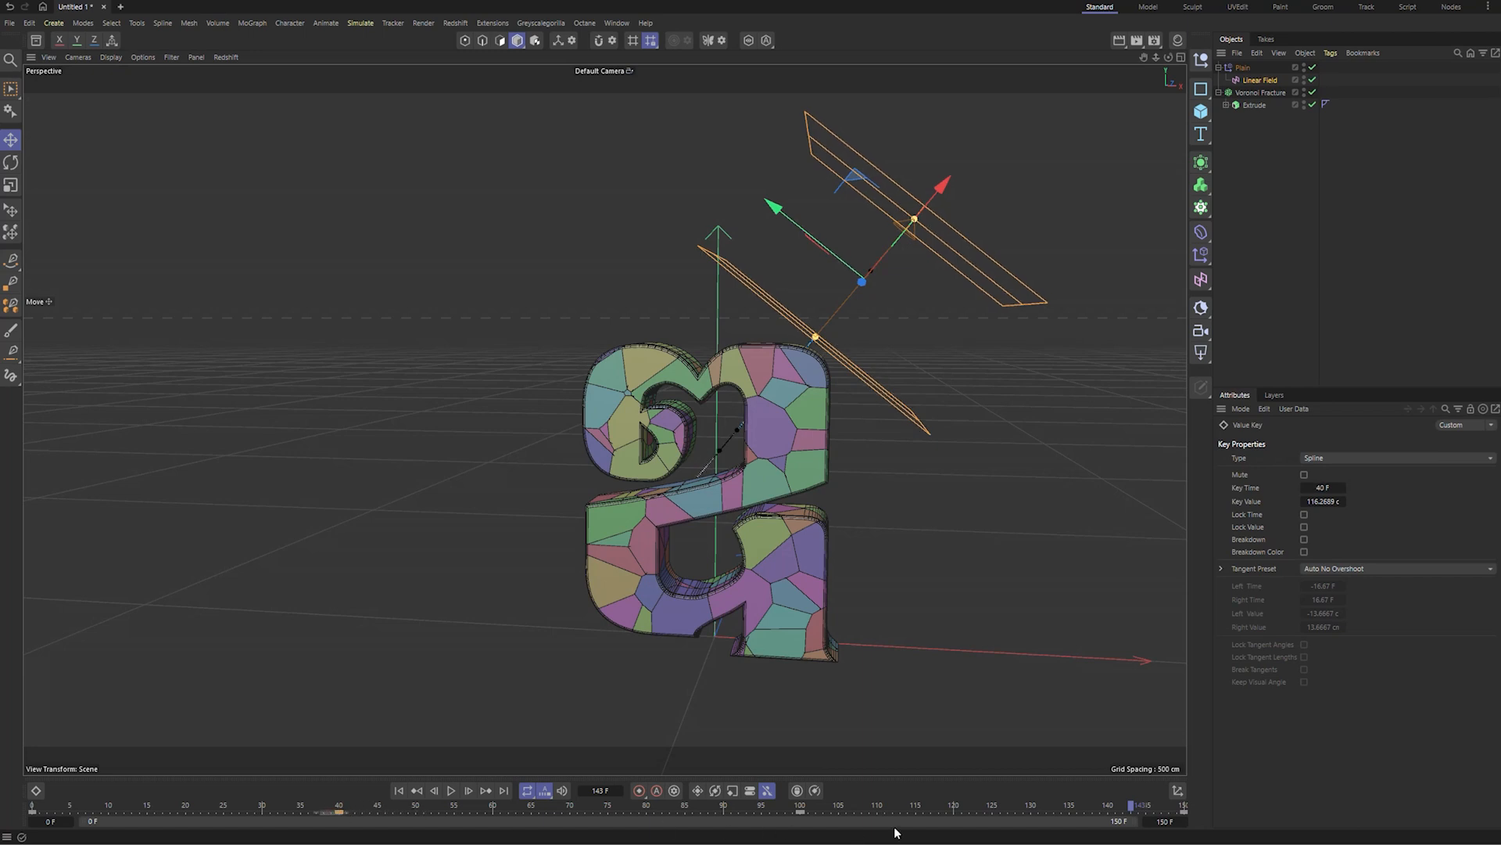
{"action": "left_click_drag", "start_coordinate": [1184, 814], "coordinate": [993, 819]}
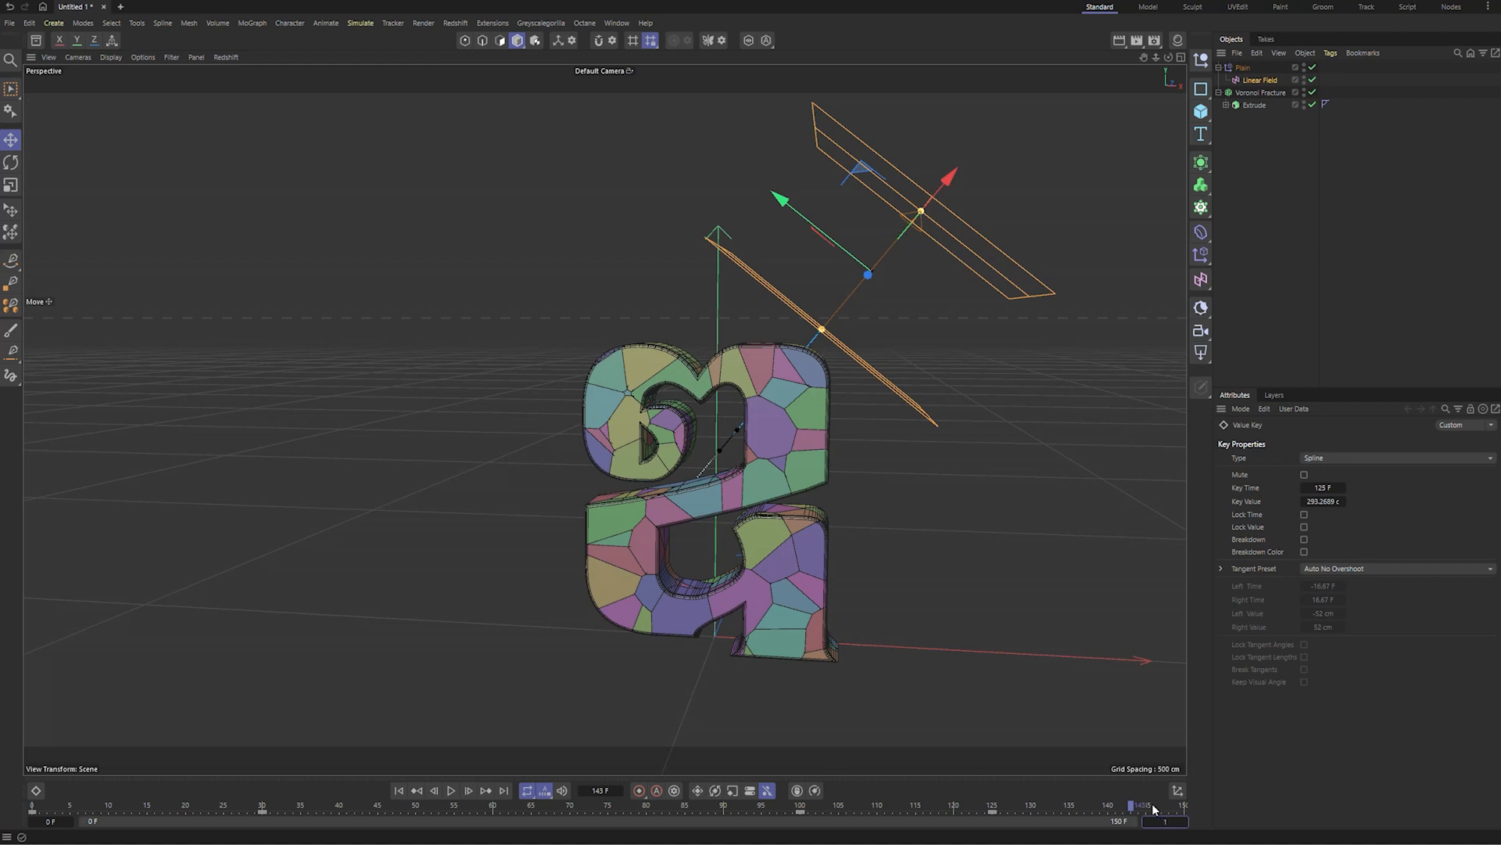
{"action": "key", "text": "Return"}
- Set the project frame rate to 25 FPS and the timeline end to frame 125
{"action": "key", "text": "ctrl+d"}
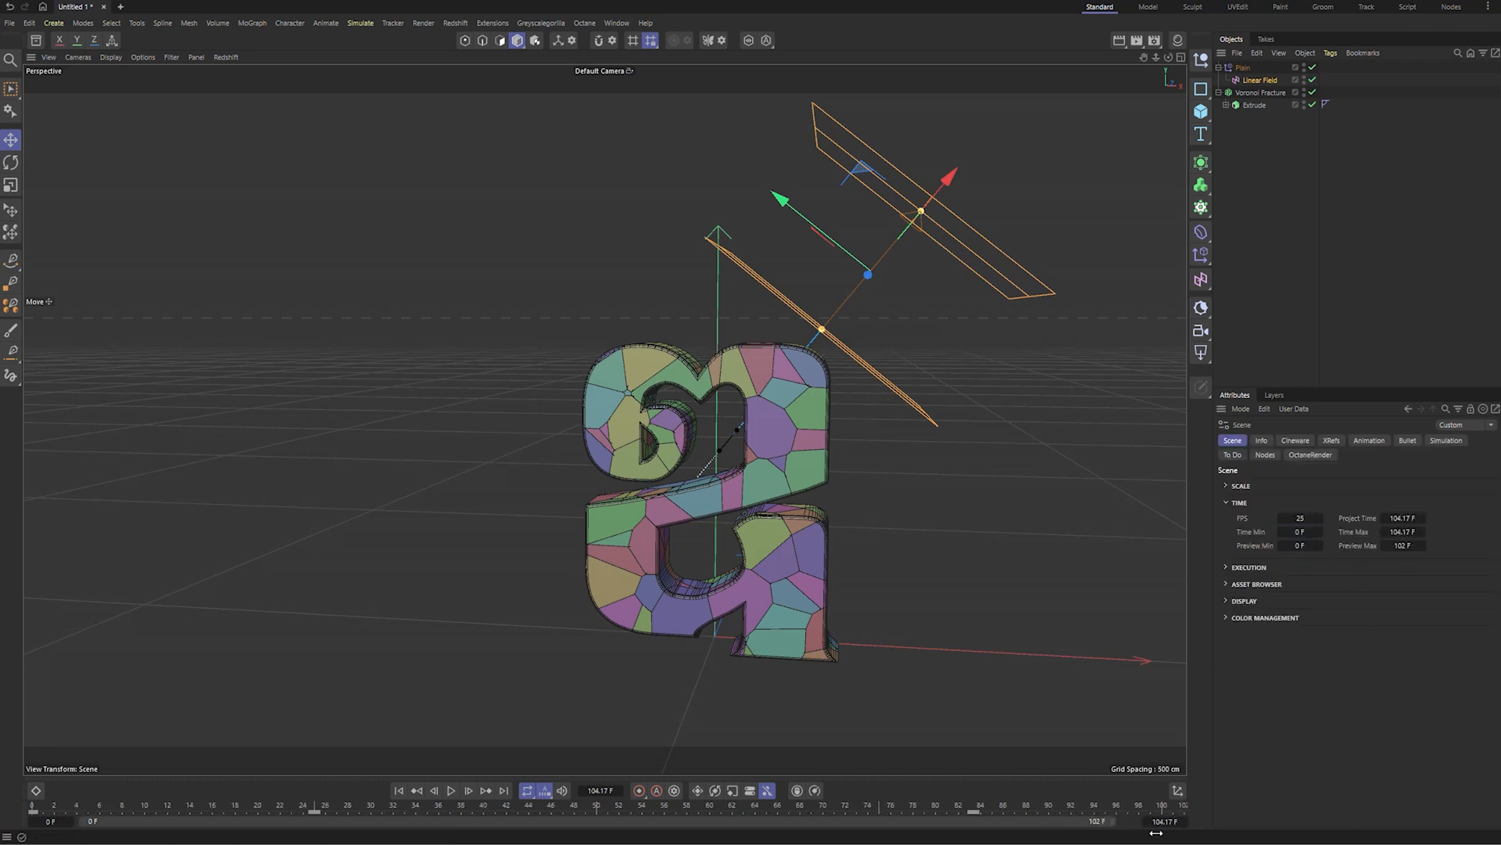
{"action": "type", "text": "25"}
{"action": "key", "text": "Return"}
- Retime the Linear Field's last two position keys to frames 100 and 125, and play the animation from the start
{"action": "left_click_drag", "start_coordinate": [993, 812], "coordinate": [1182, 811]}
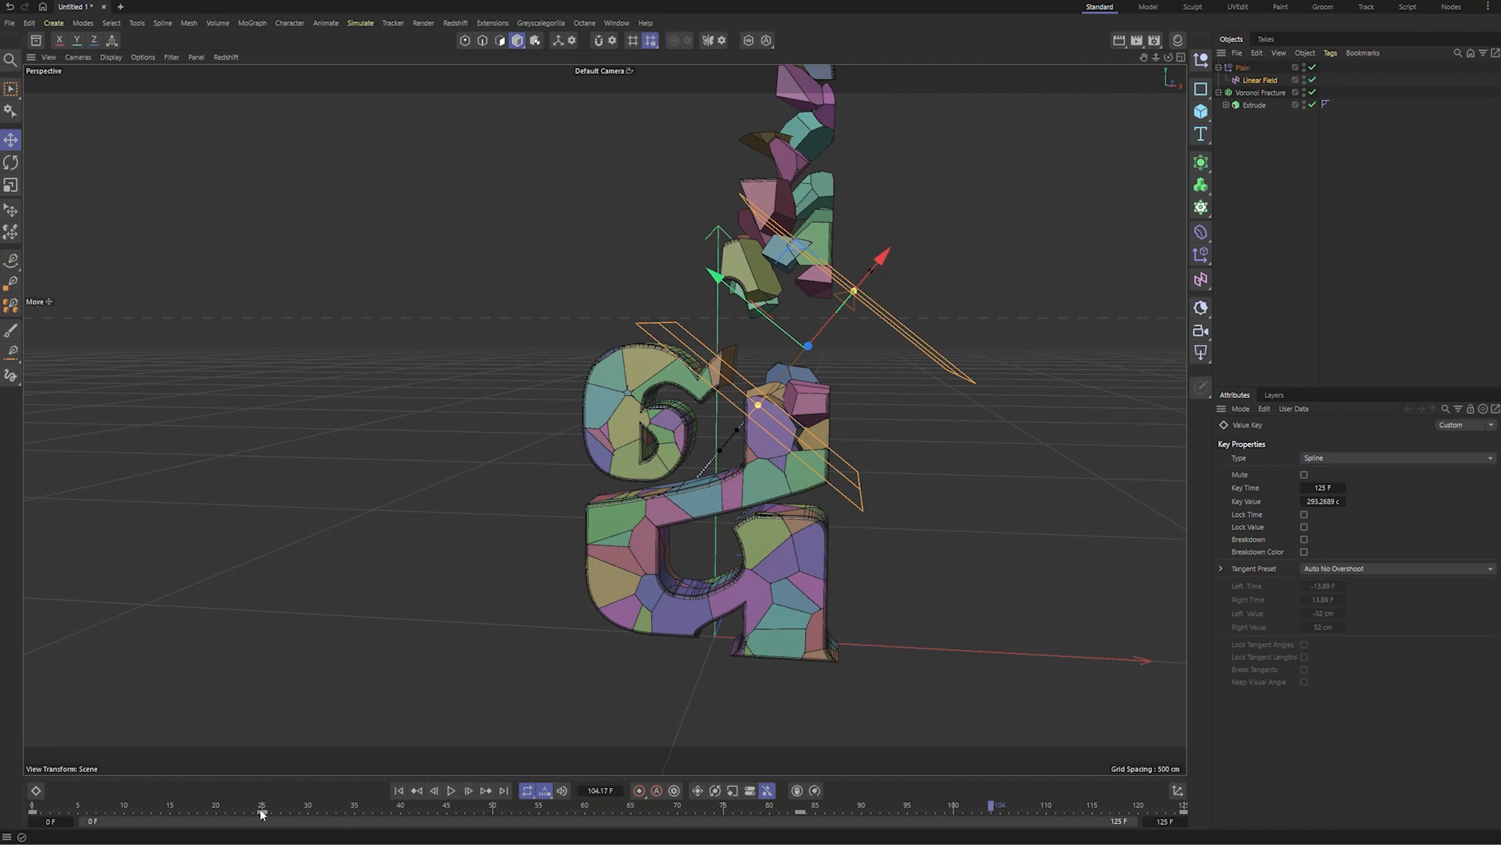
{"action": "left_click_drag", "start_coordinate": [806, 817], "coordinate": [954, 813]}
{"action": "left_click", "coordinate": [398, 796]}
{"action": "left_click", "coordinate": [454, 790]}
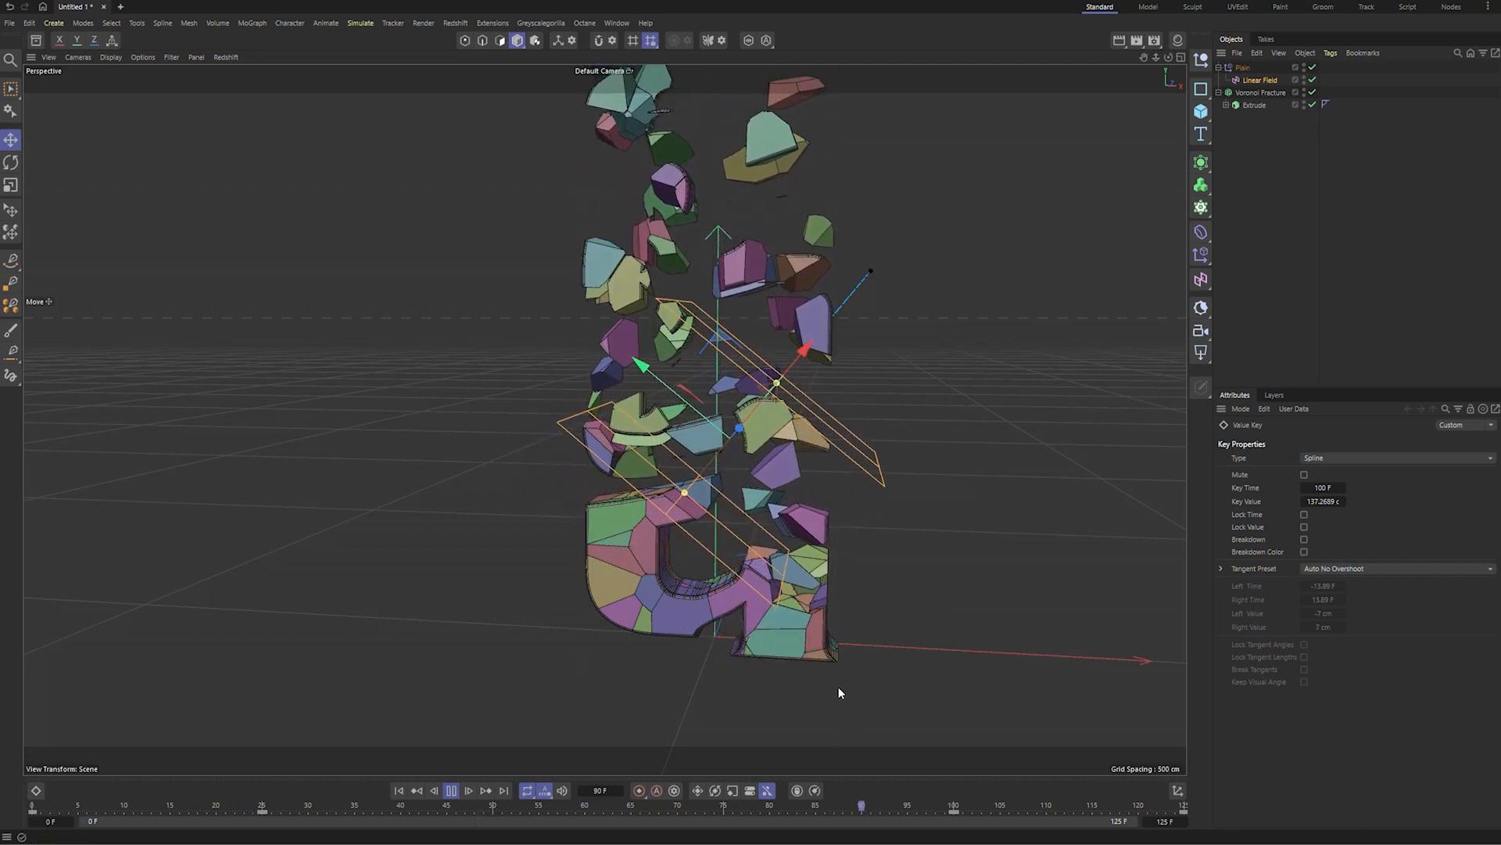
{"action": "left_click", "coordinate": [451, 791]}
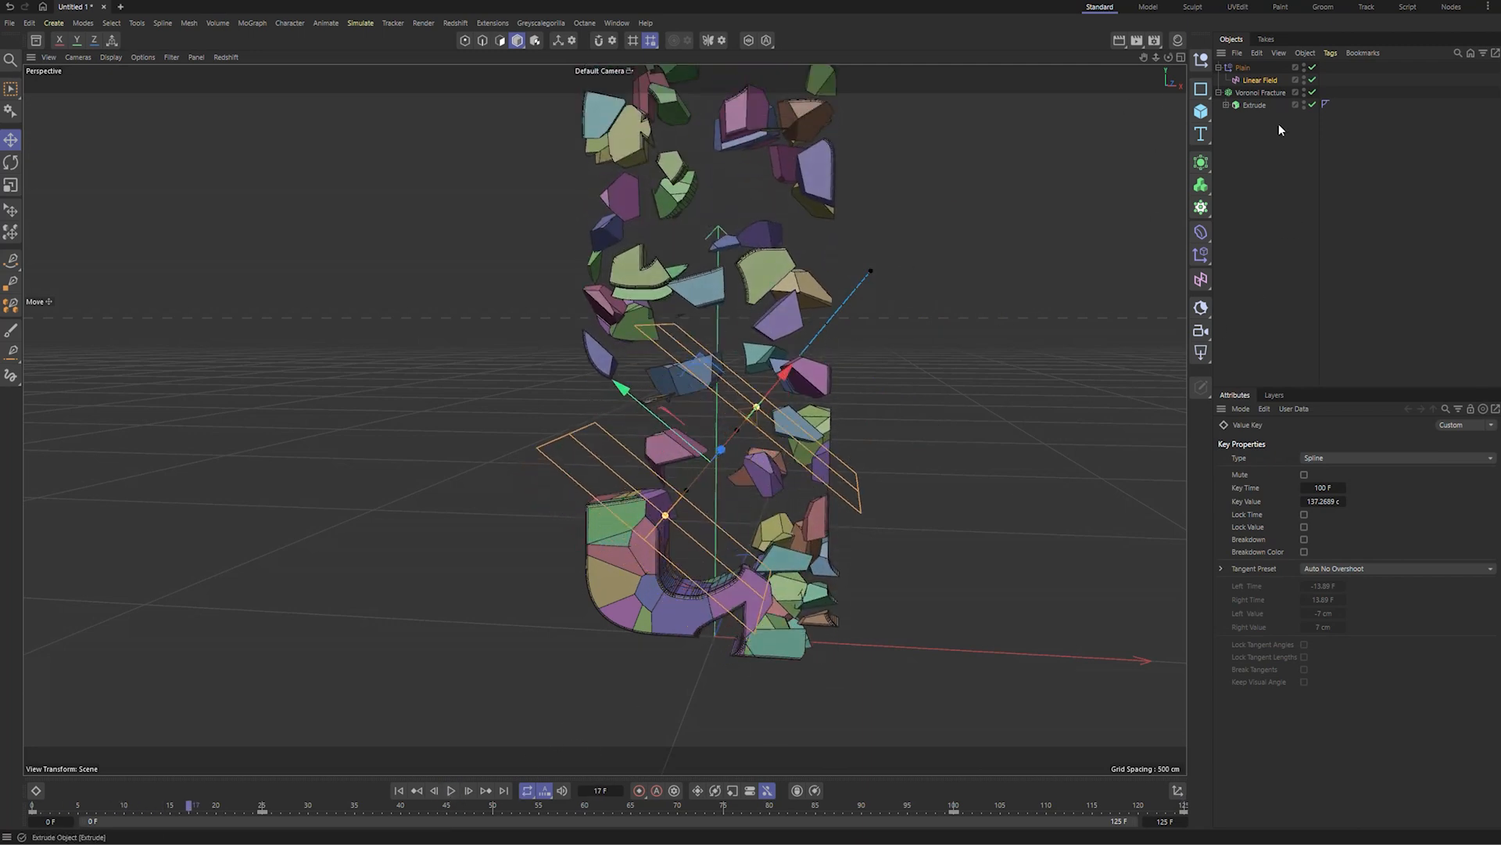
- Show the F-curve of the Linear Field's X position in an enlarged editor and frame the whole curve
{"action": "left_click", "coordinate": [1262, 81]}
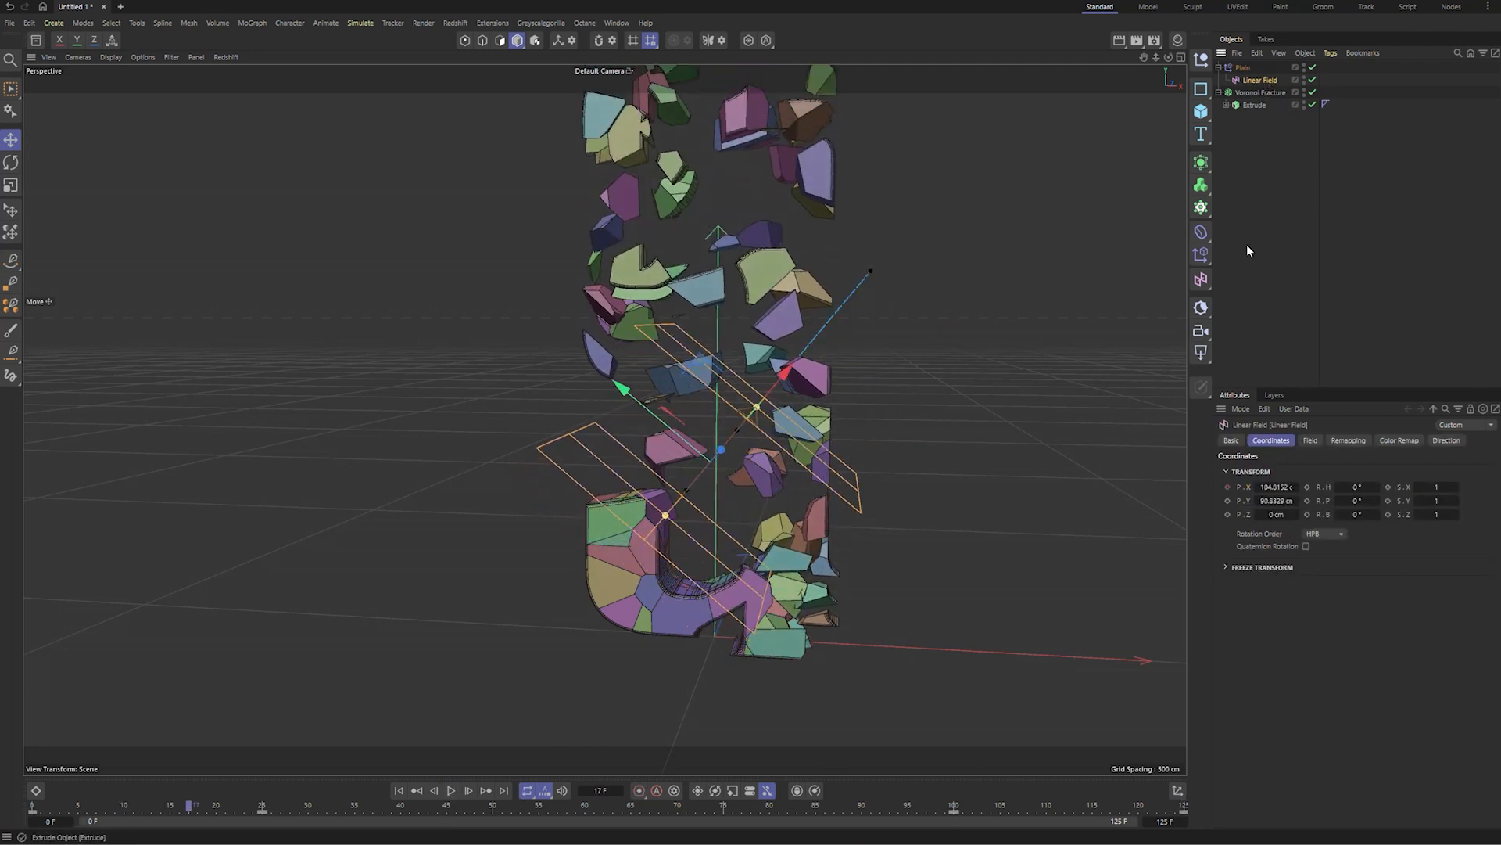
{"action": "right_click", "coordinate": [1224, 488]}
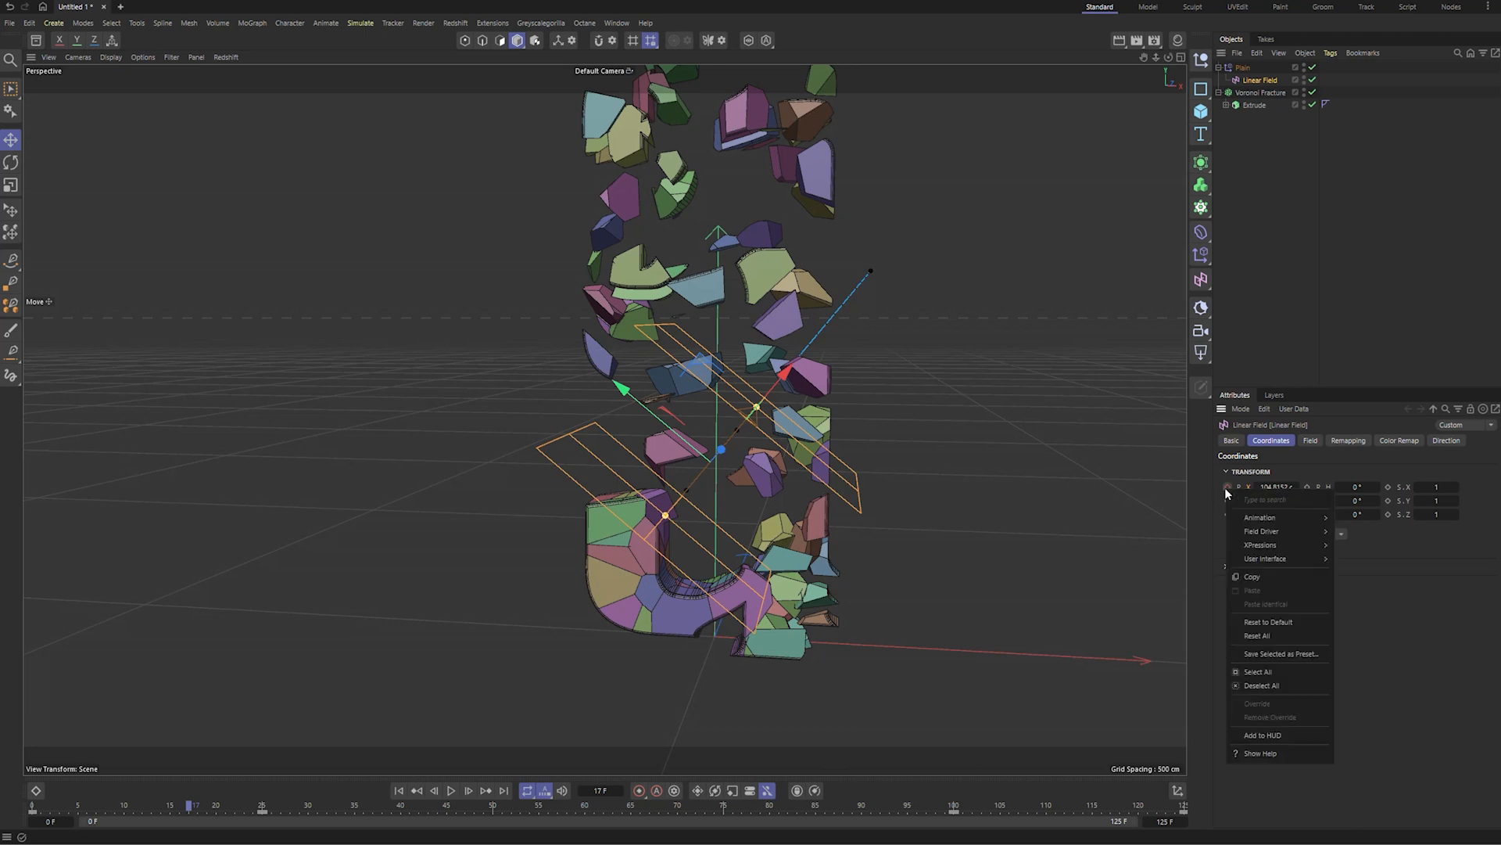
{"action": "mouse_move", "coordinate": [1298, 518]}
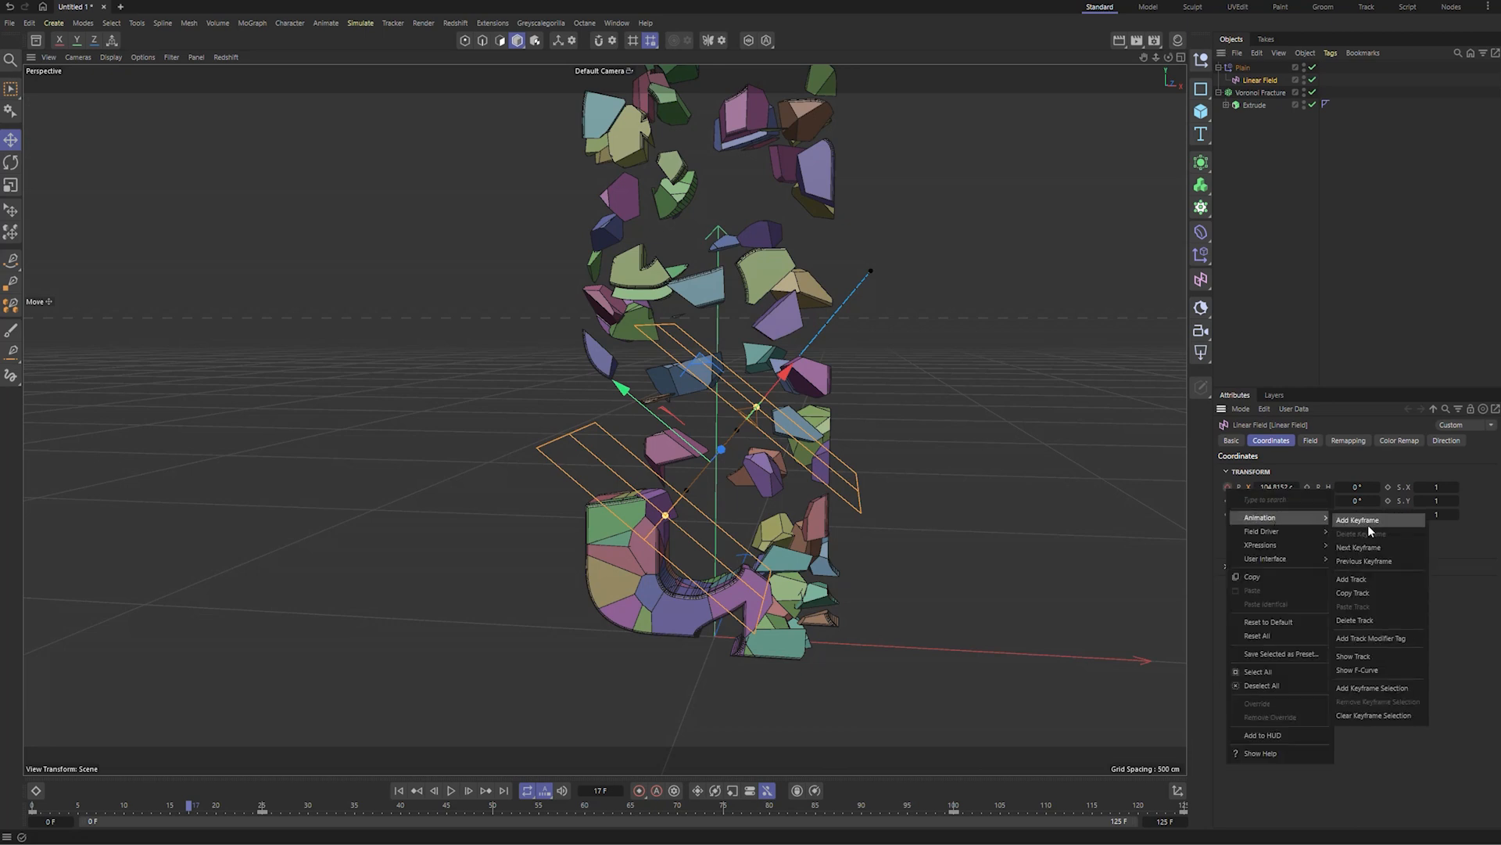
{"action": "left_click", "coordinate": [1356, 670]}
{"action": "left_click_drag", "start_coordinate": [750, 605], "coordinate": [751, 442]}
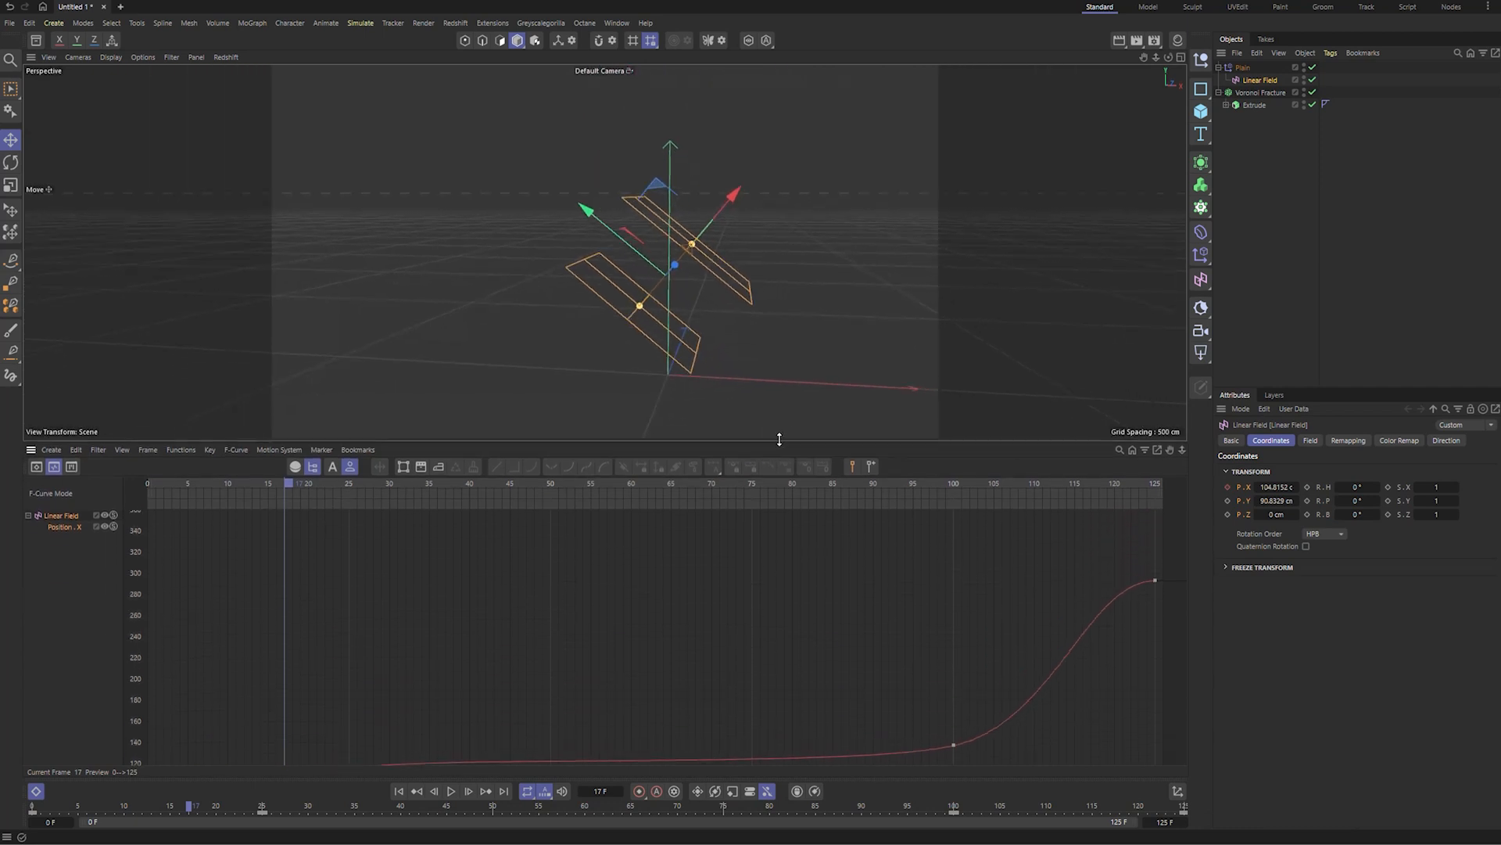
{"action": "key", "text": "h"}
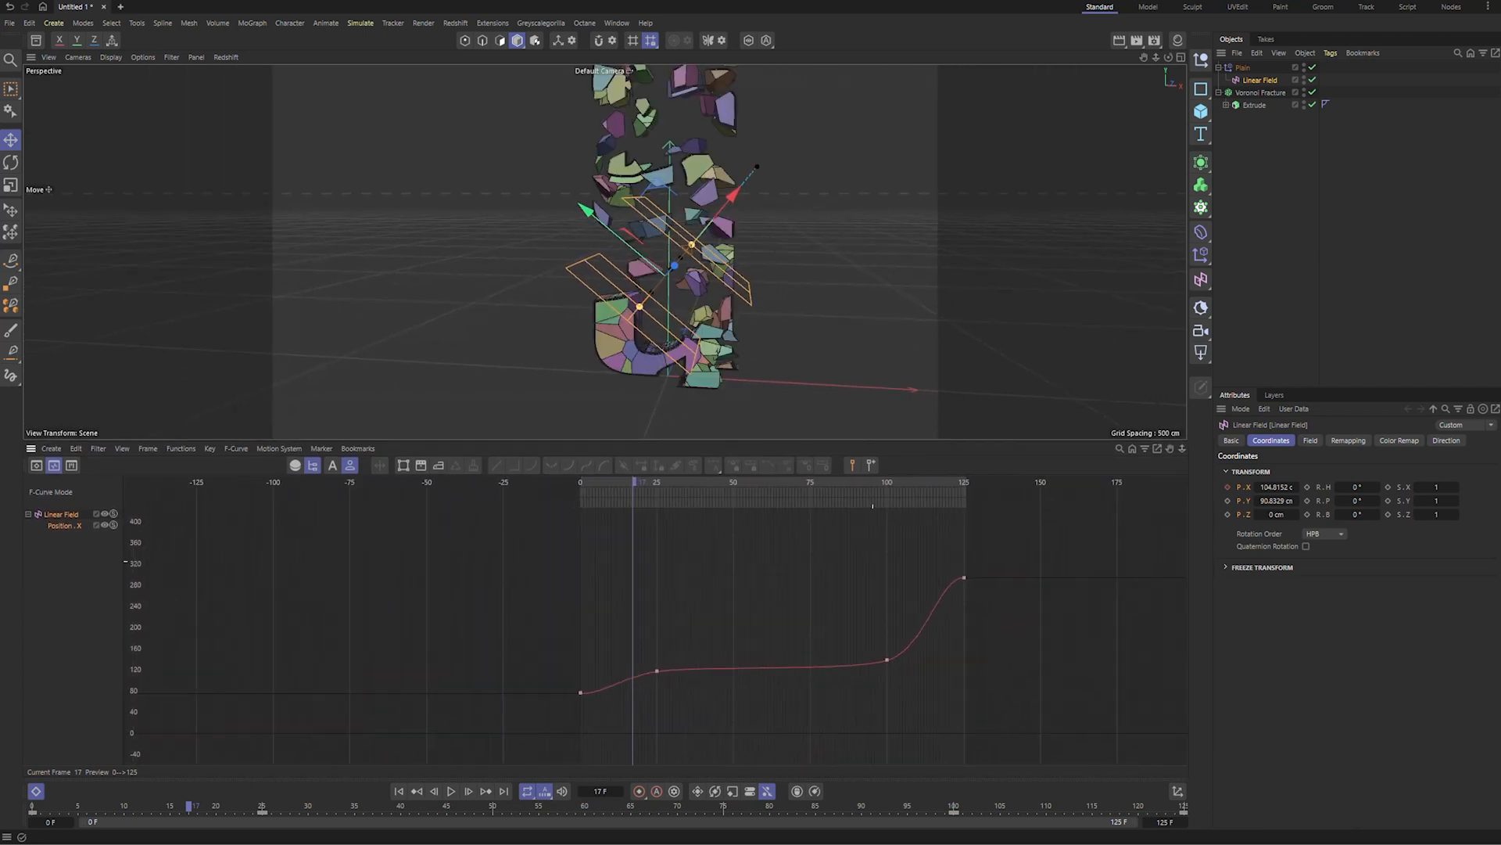
- Steepen the tangents of the first and last keys on the X position curve for a faster start and finish
{"action": "left_click", "coordinate": [580, 691]}
{"action": "right_click_drag", "start_coordinate": [635, 707], "coordinate": [632, 692], "text": "alt"}
{"action": "left_click_drag", "start_coordinate": [608, 693], "coordinate": [601, 680]}
{"action": "left_click_drag", "start_coordinate": [845, 593], "coordinate": [847, 635]}
{"action": "middle_click_drag", "start_coordinate": [953, 513], "coordinate": [930, 580], "text": "alt"}
{"action": "mouse_move", "coordinate": [929, 580]}
{"action": "right_mouse_down", "text": "alt"}
{"action": "mouse_move", "coordinate": [929, 596]}
{"action": "mouse_move", "coordinate": [930, 577]}
{"action": "right_mouse_up", "text": "alt"}
{"action": "left_click", "coordinate": [942, 553]}
{"action": "left_click_drag", "start_coordinate": [925, 582], "coordinate": [927, 592]}
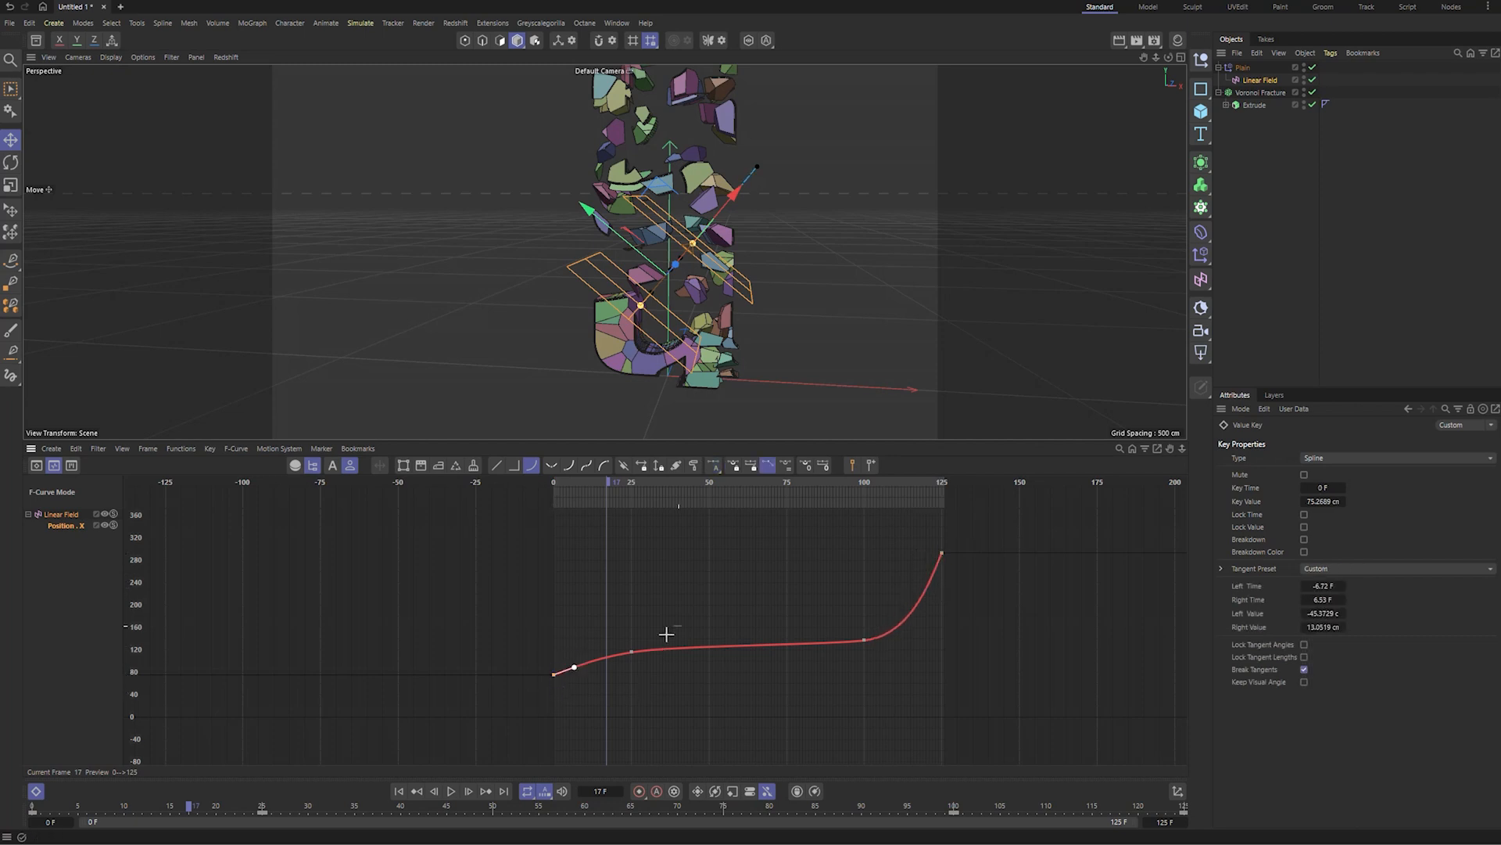
- Raise the two middle keys of the X position curve to about 125 cm and 164 cm, and replay the animation
{"action": "left_click_drag", "start_coordinate": [936, 690], "coordinate": [599, 585]}
{"action": "left_click_drag", "start_coordinate": [634, 639], "coordinate": [631, 649]}
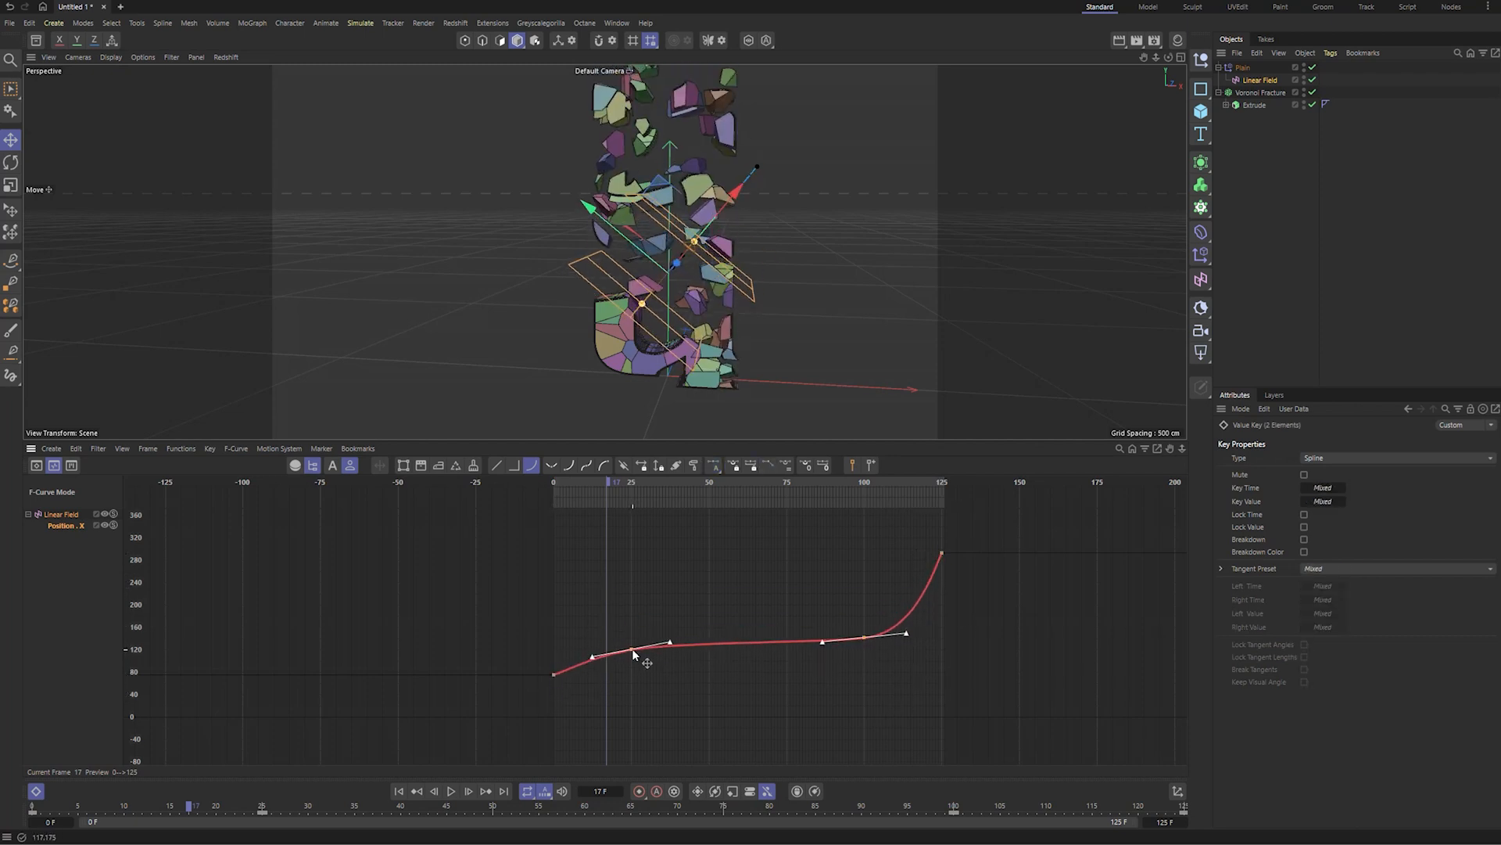
{"action": "left_click", "coordinate": [864, 634]}
{"action": "left_click", "coordinate": [399, 791]}
{"action": "left_click", "coordinate": [451, 791]}
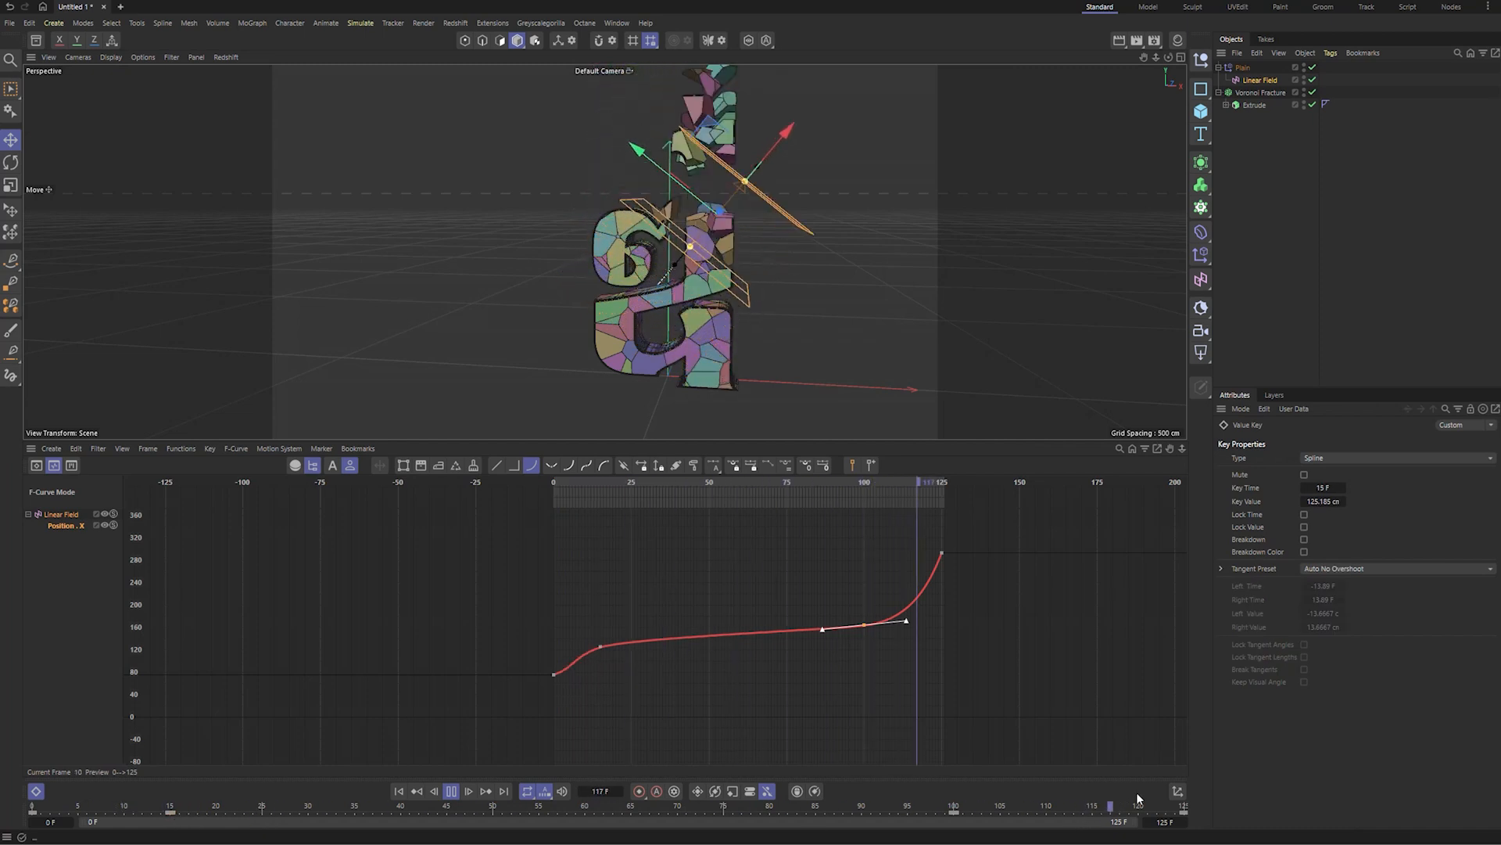
- Retime the Linear Field's last three X position keys to frames 20, 80 and 100, and end the timeline at frame 100
{"action": "mouse_move", "coordinate": [972, 812]}
{"action": "left_mouse_down"}
{"action": "mouse_move", "coordinate": [1191, 816]}
{"action": "mouse_move", "coordinate": [959, 818]}
{"action": "left_mouse_up"}
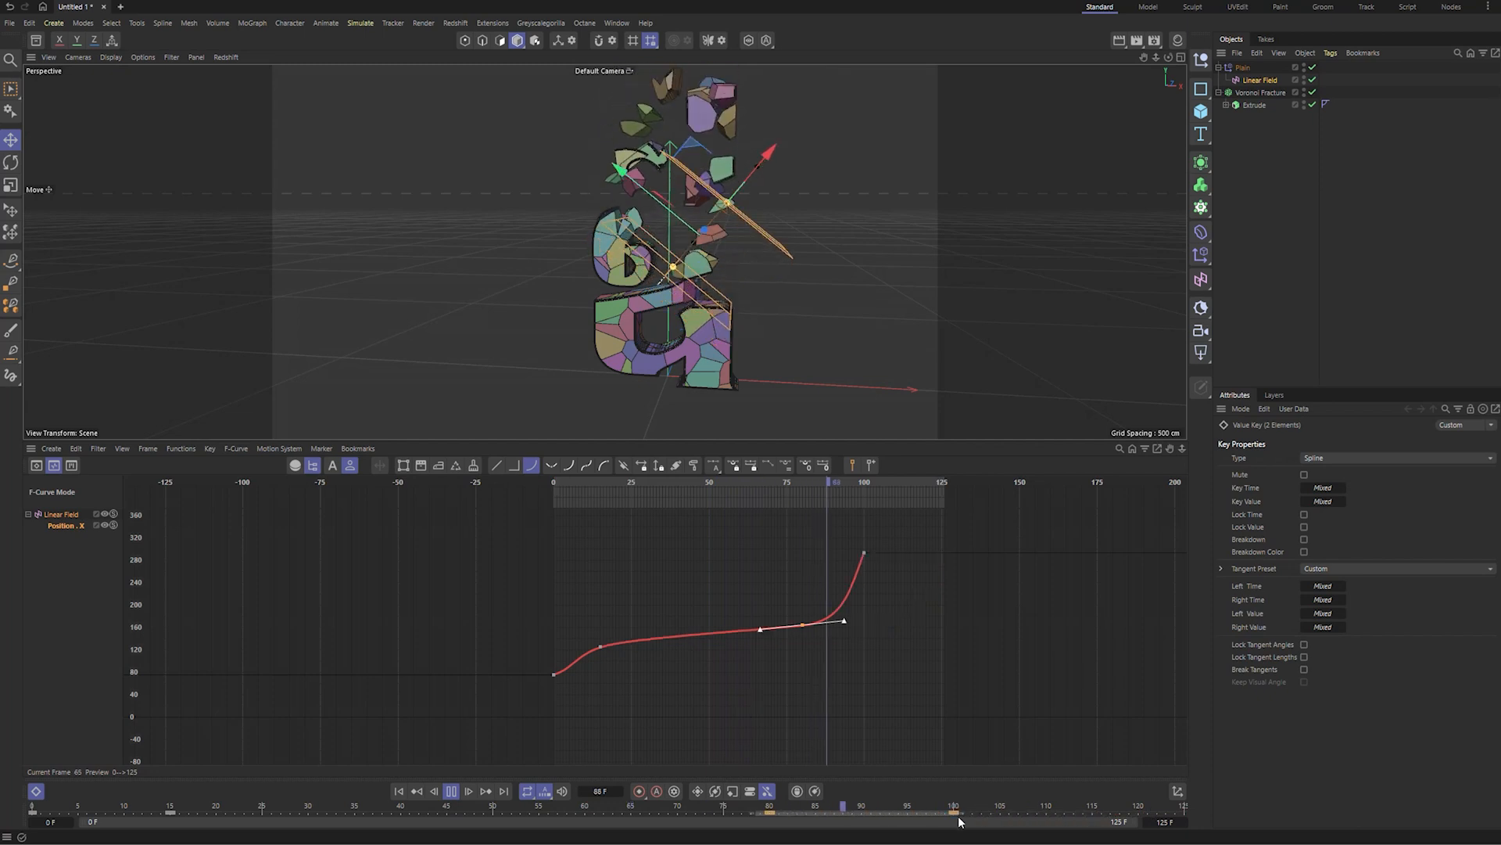
{"action": "left_click", "coordinate": [1290, 172]}
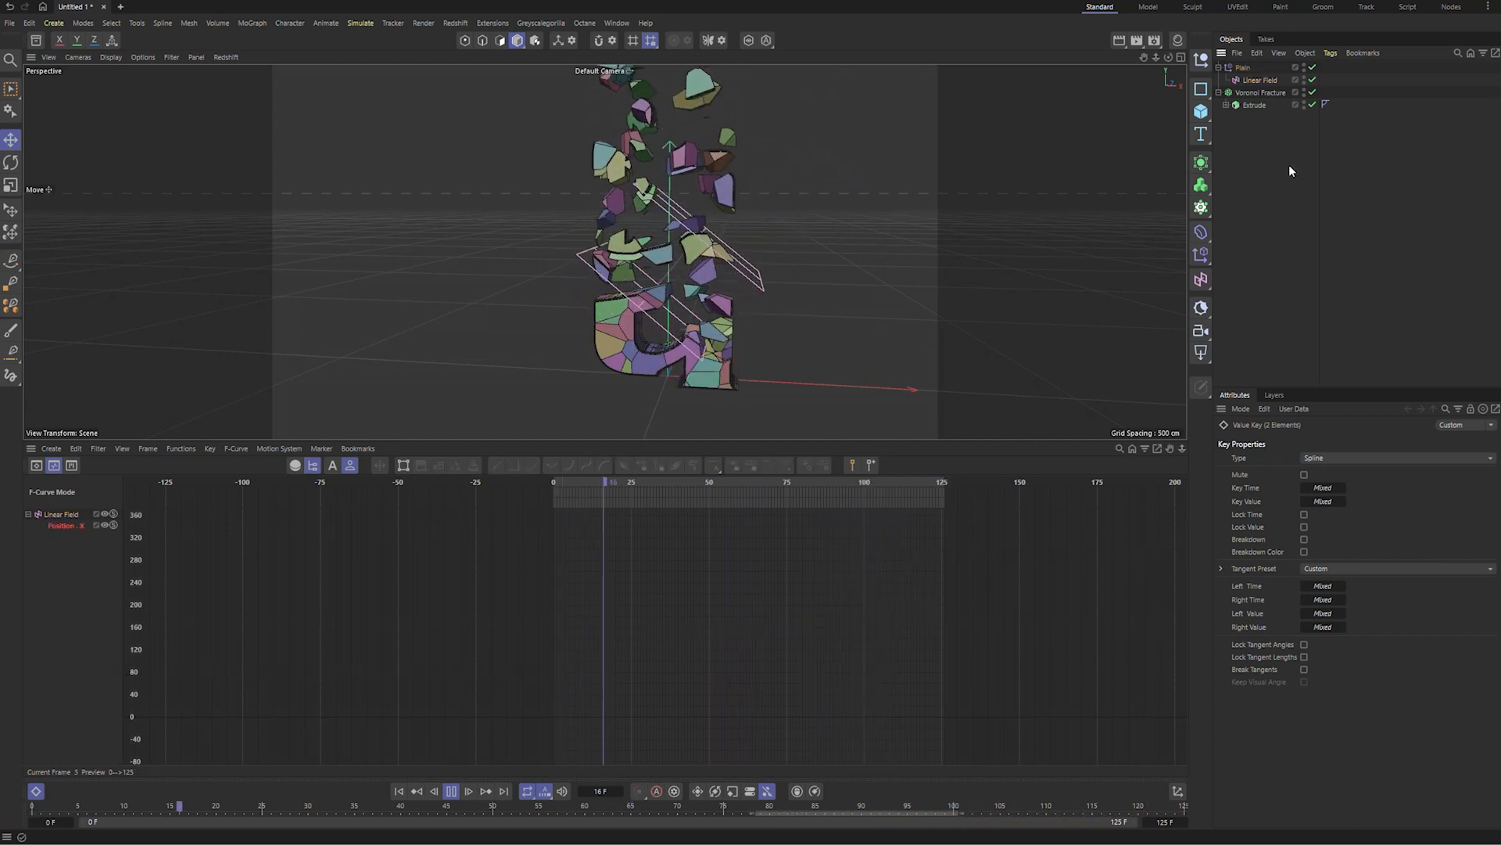
{"action": "left_click", "coordinate": [1259, 79]}
{"action": "left_click", "coordinate": [172, 813]}
{"action": "left_click_drag", "start_coordinate": [171, 813], "coordinate": [217, 813]}
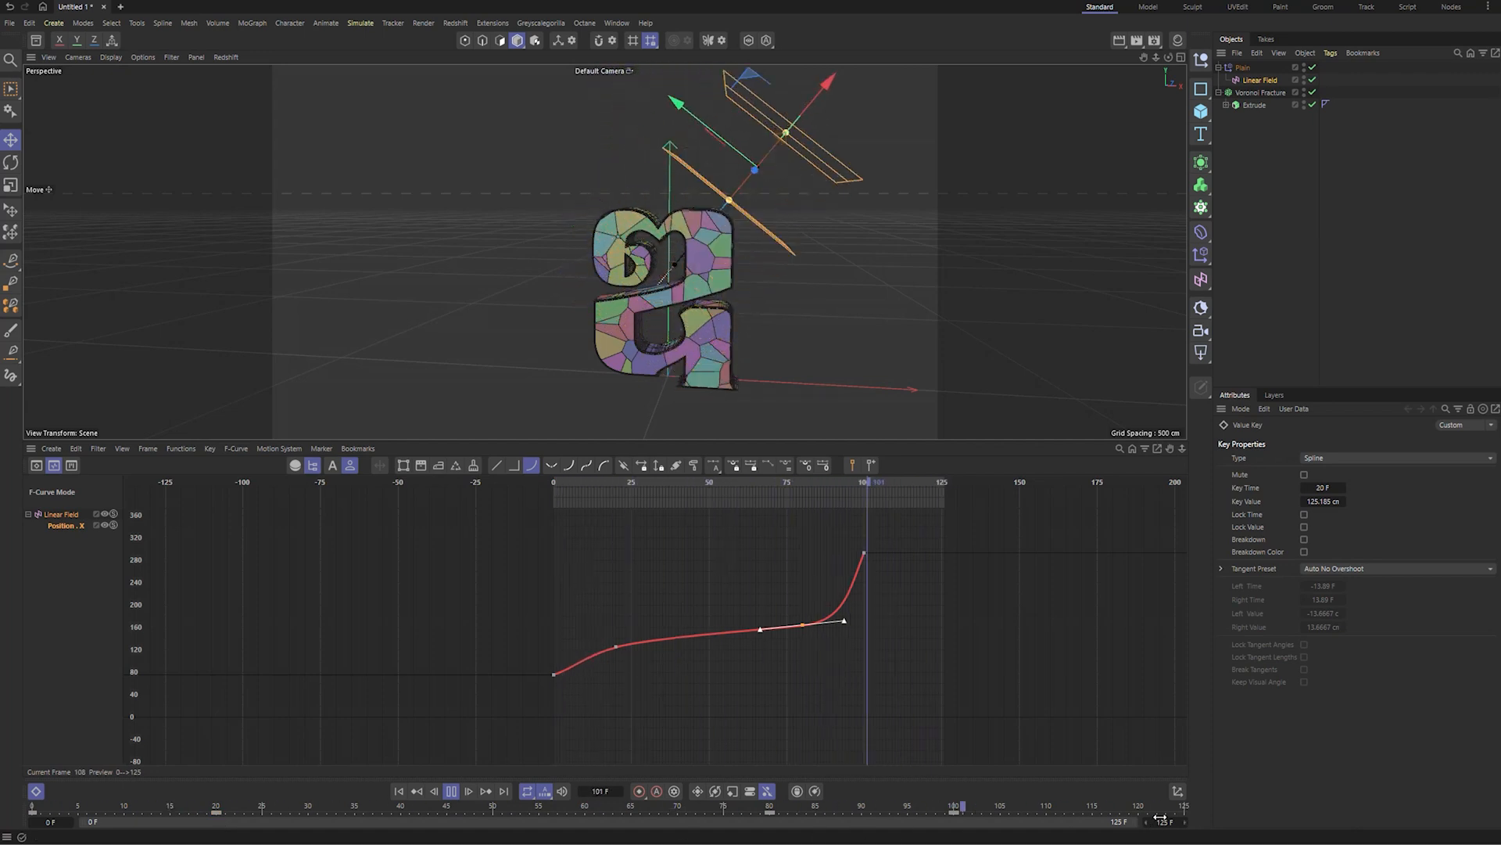
{"action": "type", "text": "100"}
{"action": "key", "text": "Return"}
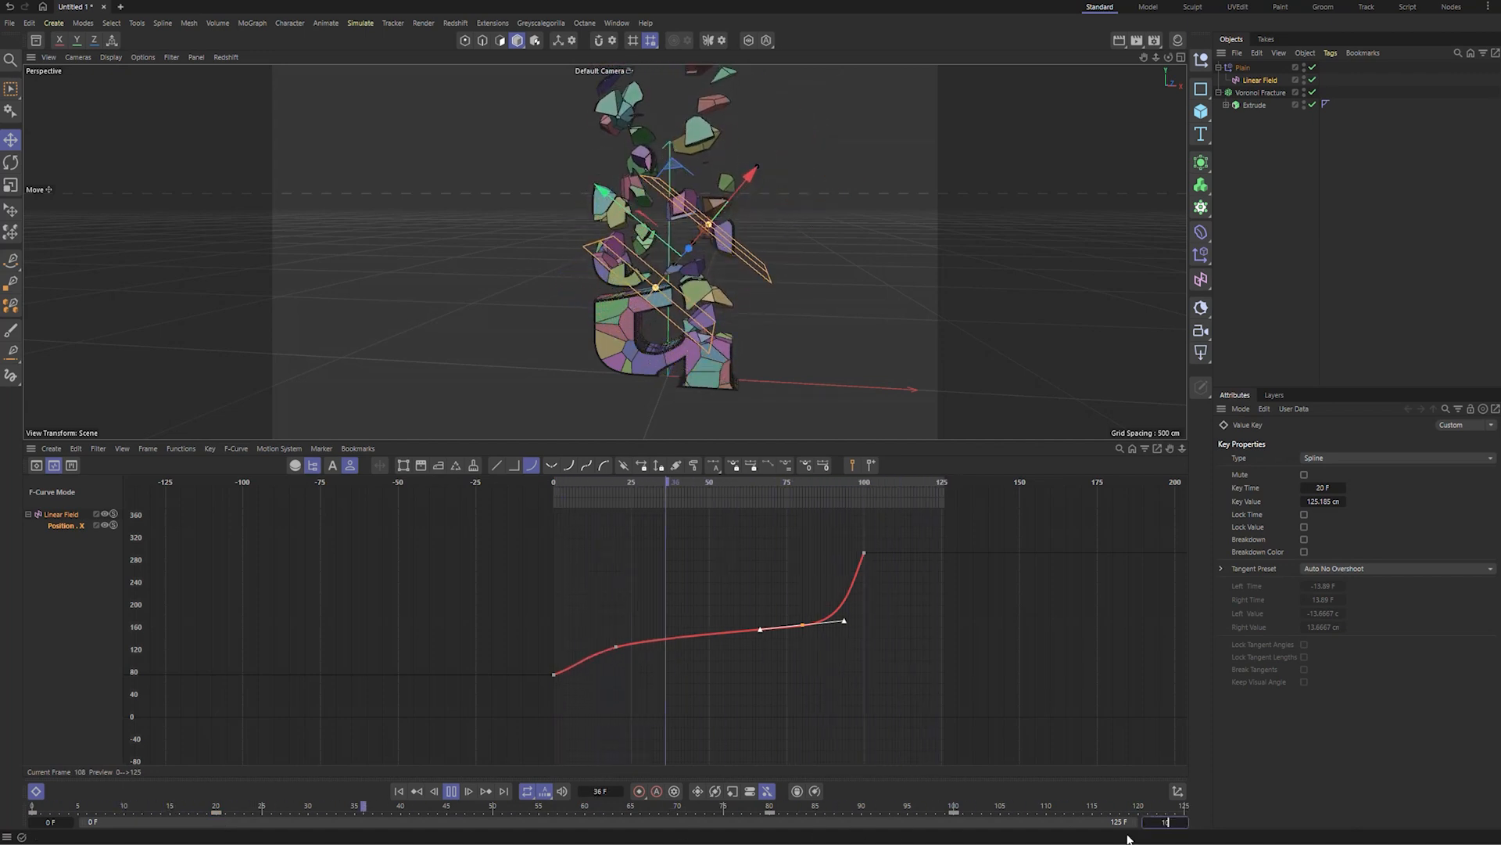
- Raise the frame-20 key on the Linear Field's X position curve to about 133 cm and smooth its tangents
{"action": "left_click", "coordinate": [1387, 125]}
{"action": "middle_click", "coordinate": [720, 223]}
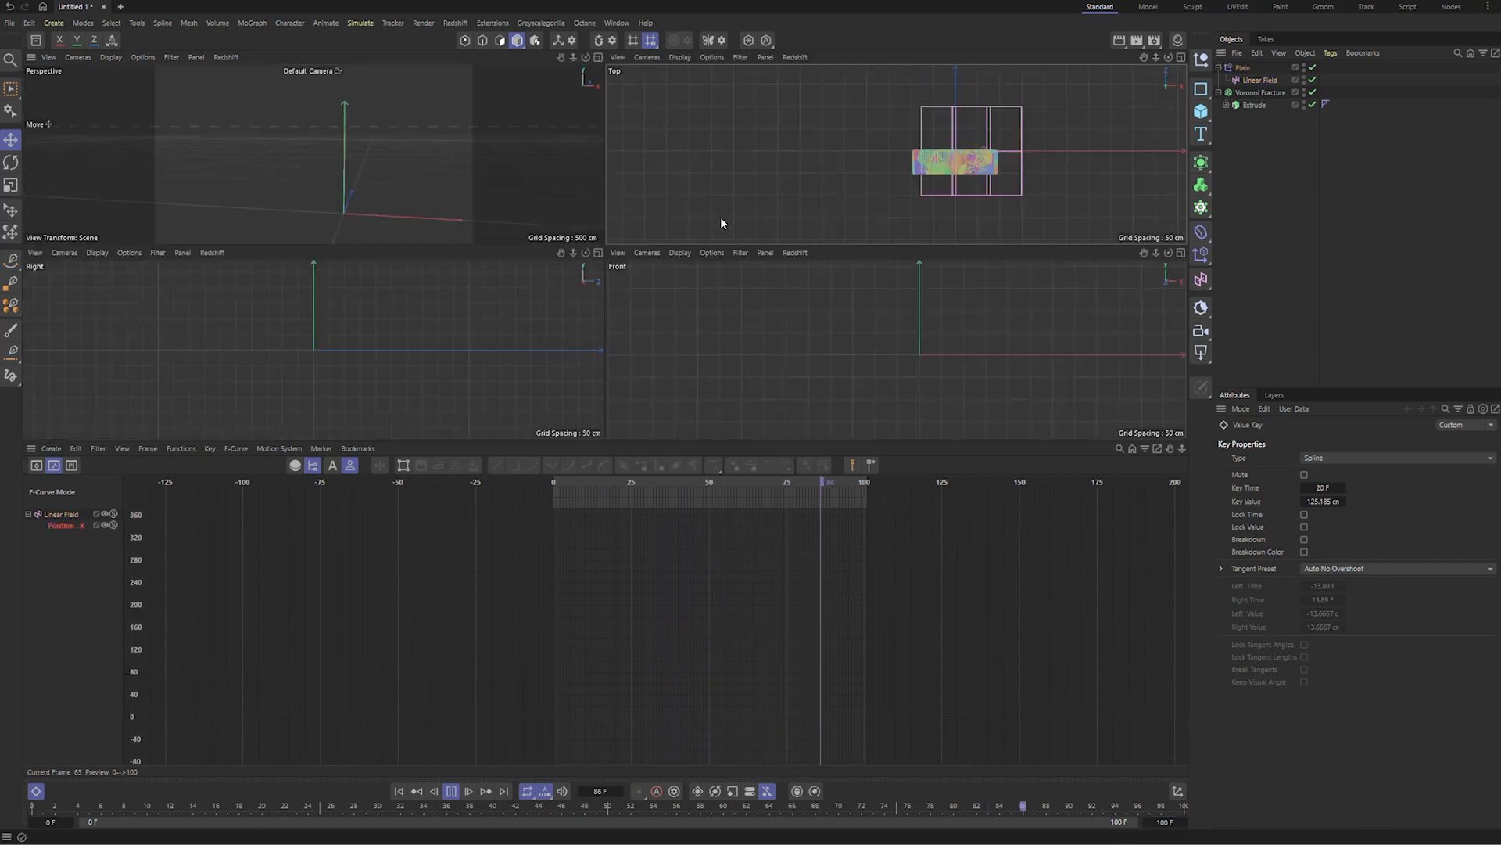
{"action": "middle_click", "coordinate": [313, 193]}
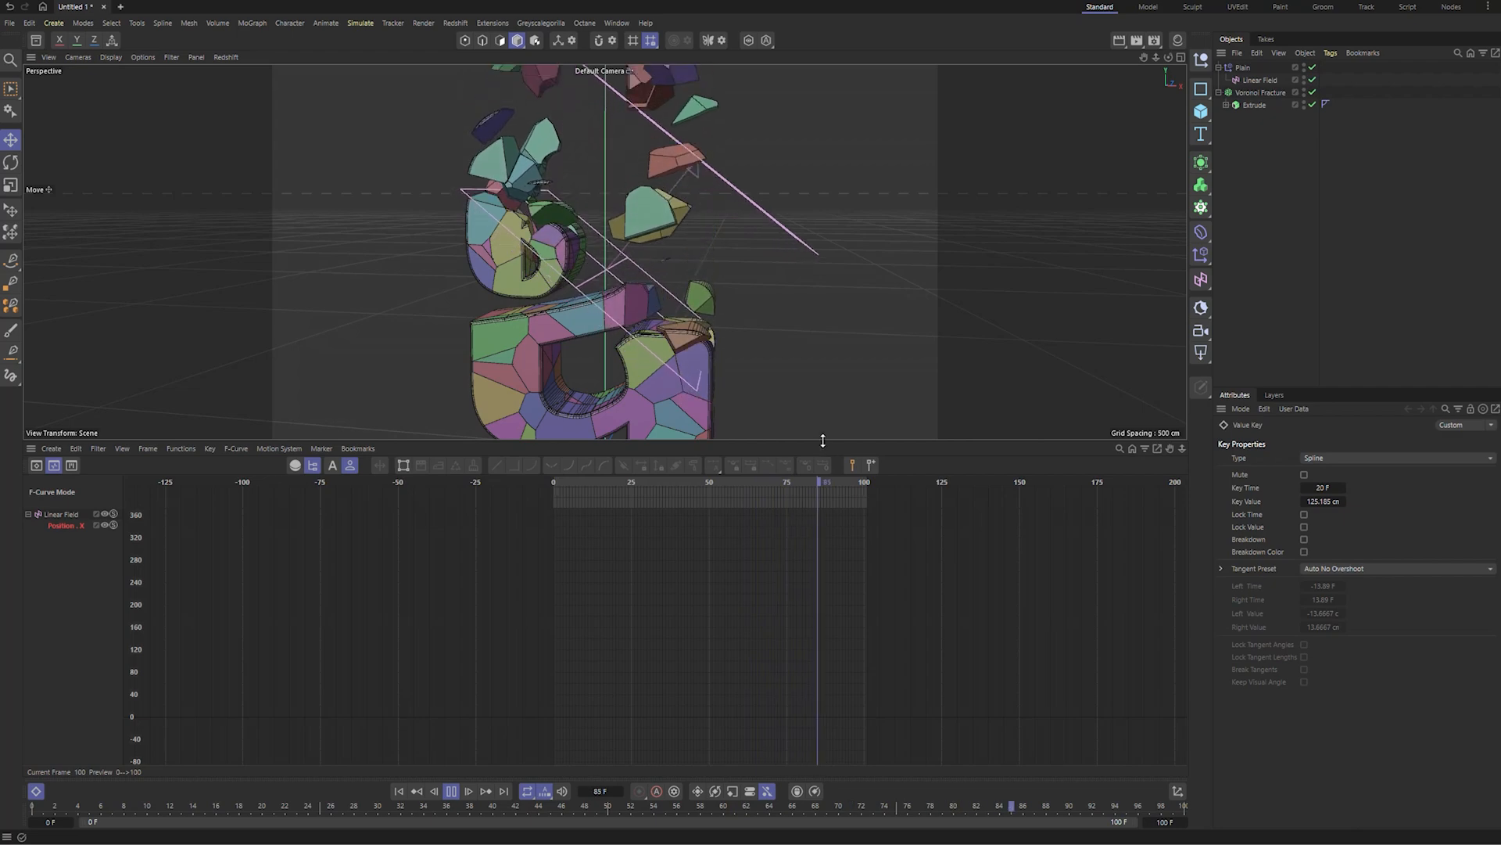
{"action": "left_click_drag", "start_coordinate": [823, 440], "coordinate": [818, 537]}
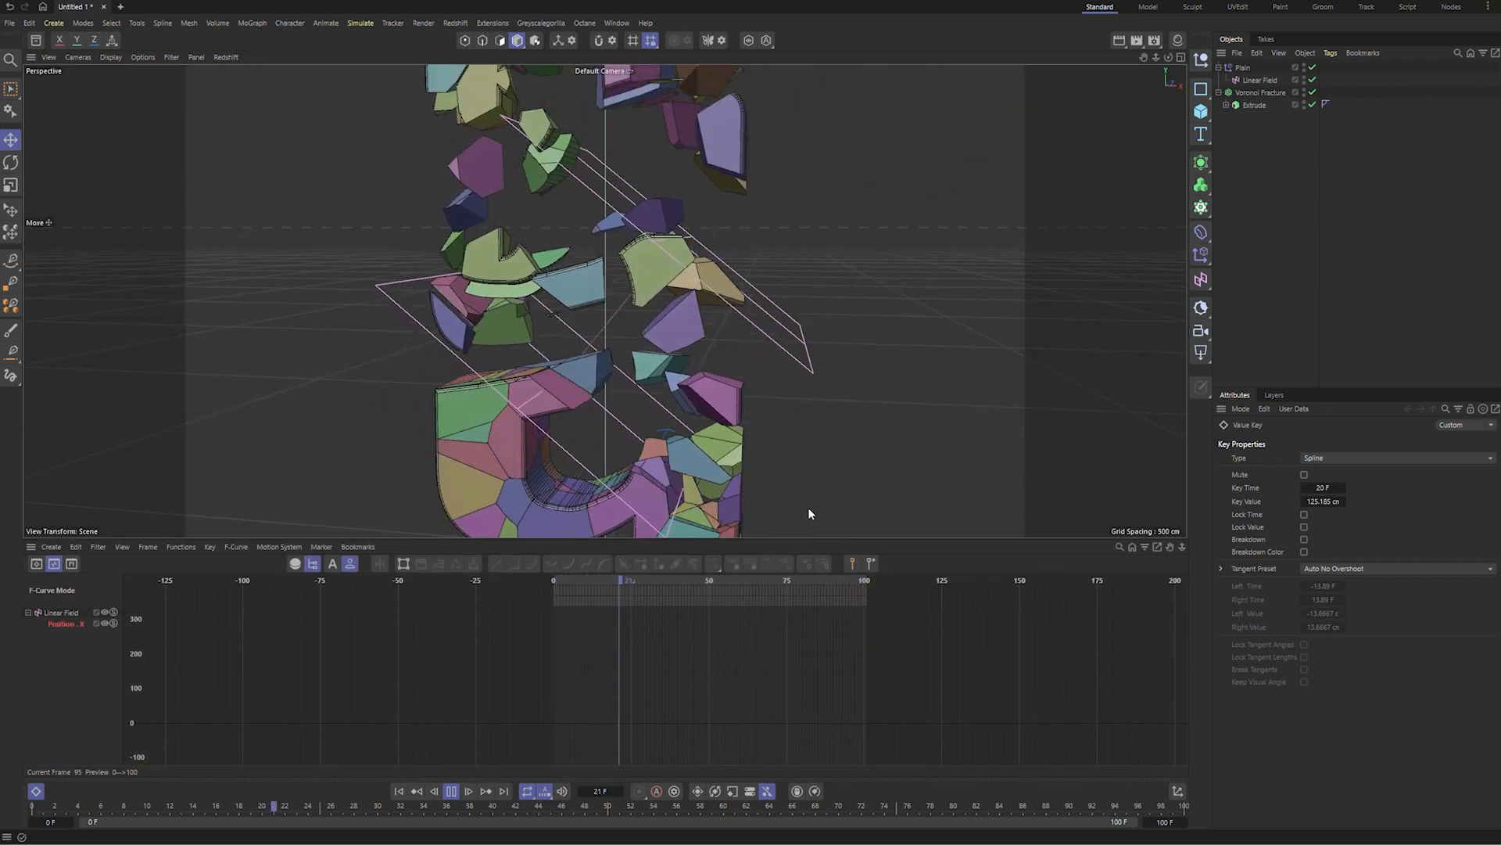
{"action": "left_click", "coordinate": [1243, 68]}
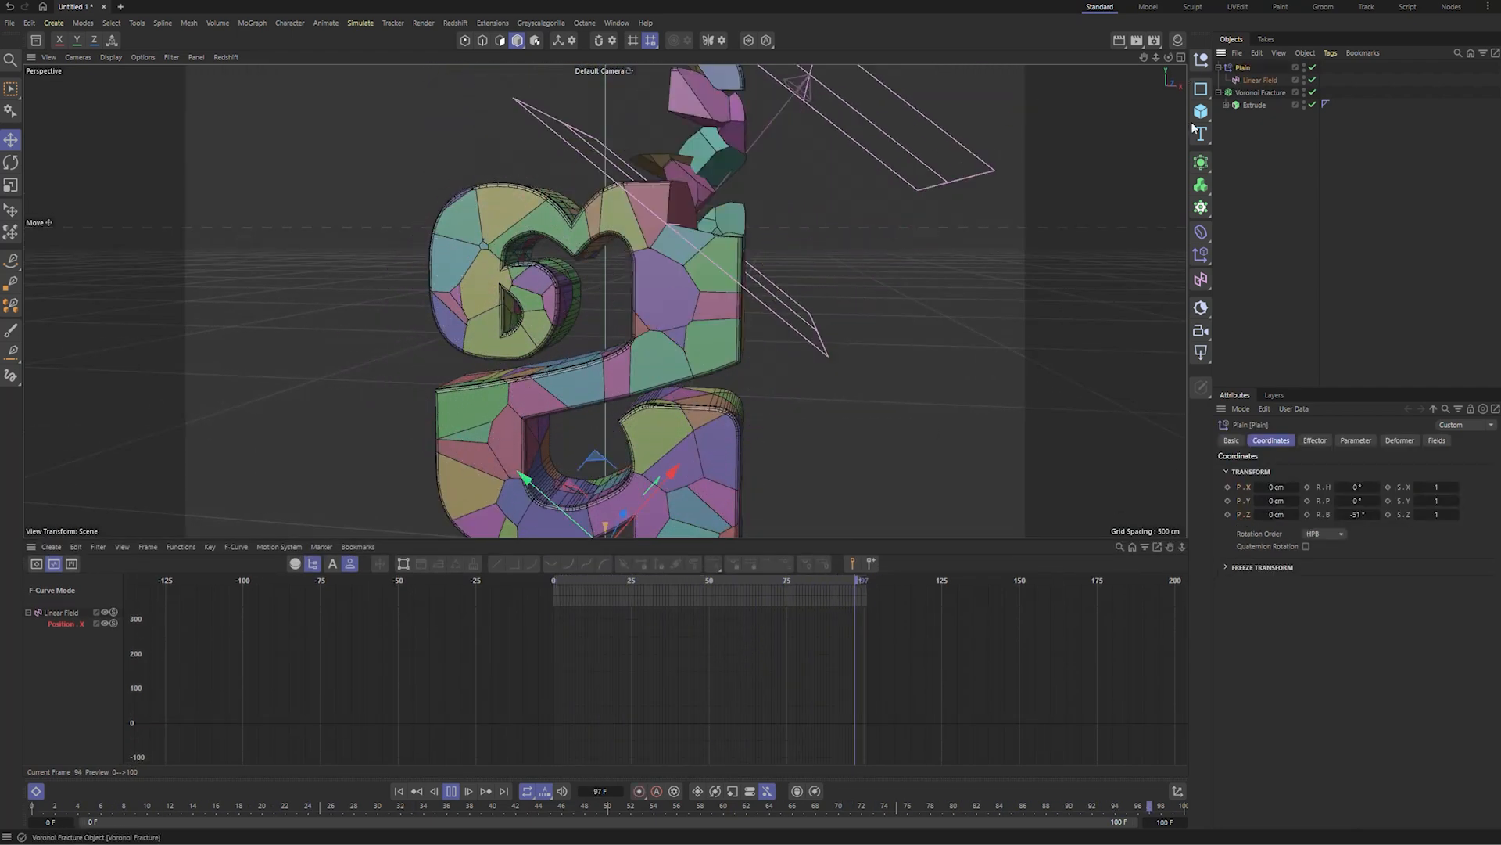
{"action": "left_click", "coordinate": [1259, 80]}
{"action": "left_click_drag", "start_coordinate": [669, 625], "coordinate": [647, 658]}
{"action": "left_click", "coordinate": [557, 712]}
{"action": "right_click_drag", "start_coordinate": [819, 646], "coordinate": [872, 542], "text": "alt"}
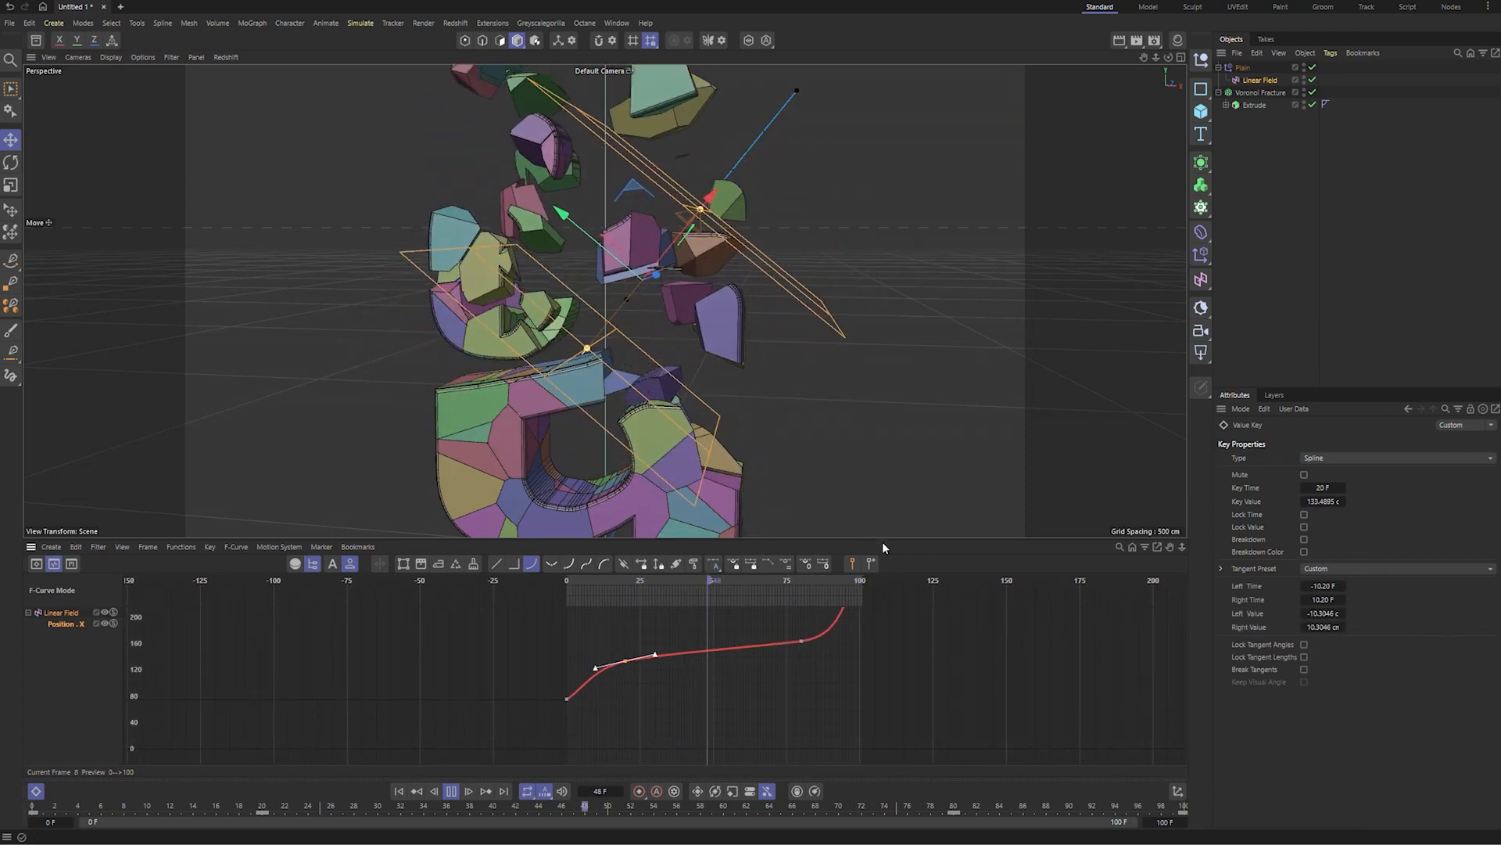
- Adjust the tangents of the frame-80 key on the X position curve to smooth the transition into the final rise
{"action": "left_click_drag", "start_coordinate": [889, 538], "coordinate": [895, 409]}
{"action": "right_click_drag", "start_coordinate": [894, 469], "coordinate": [898, 512], "text": "alt"}
{"action": "left_click_drag", "start_coordinate": [901, 483], "coordinate": [787, 582]}
{"action": "scroll", "coordinate": [819, 547], "scroll_direction": "up", "scroll_amount": 2}
{"action": "left_click", "coordinate": [829, 560]}
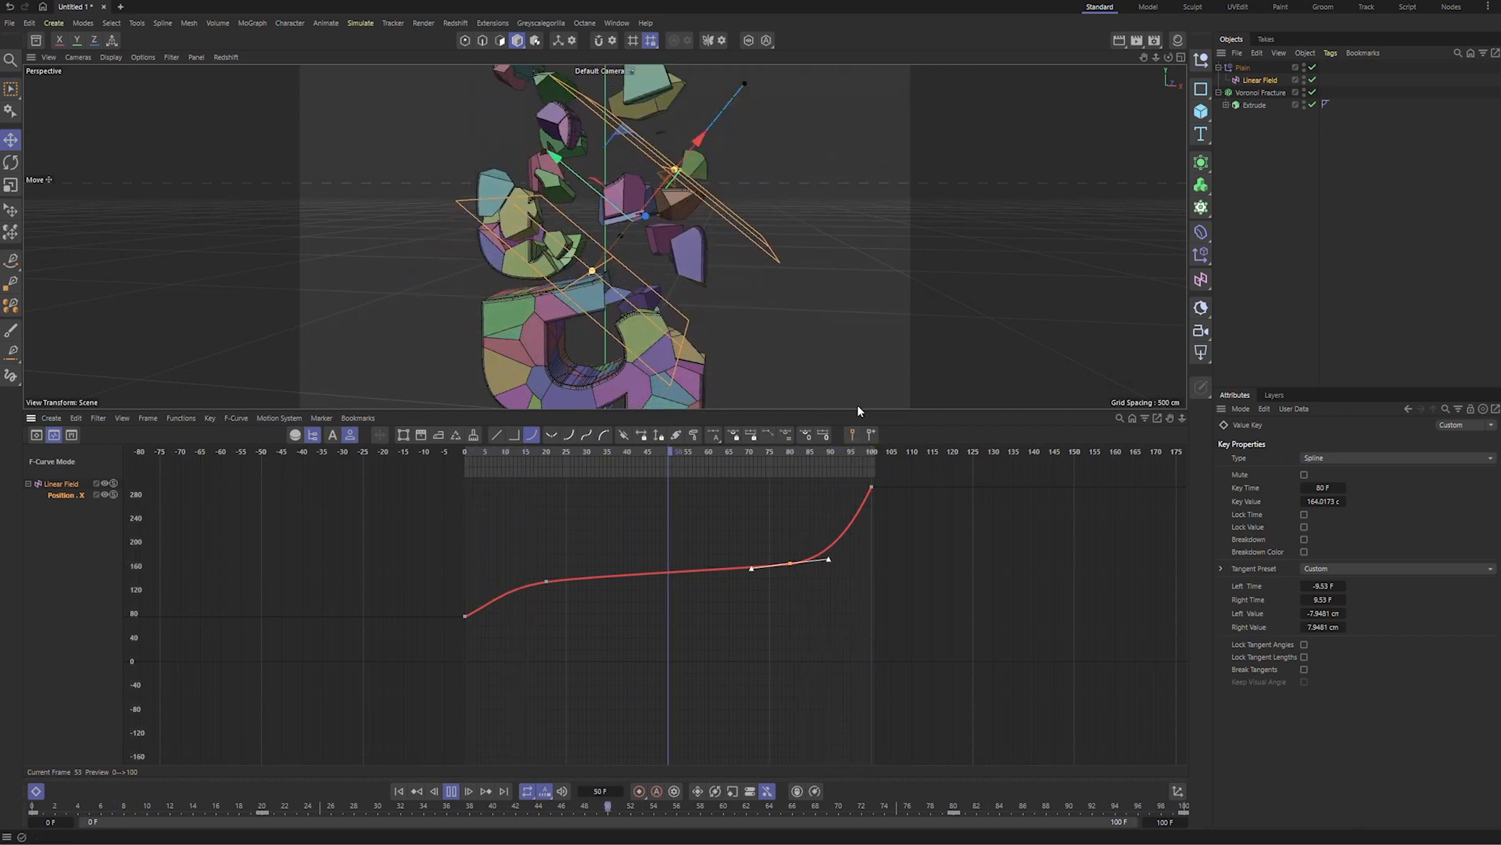
{"action": "left_click_drag", "start_coordinate": [857, 405], "coordinate": [762, 313], "text": "alt"}
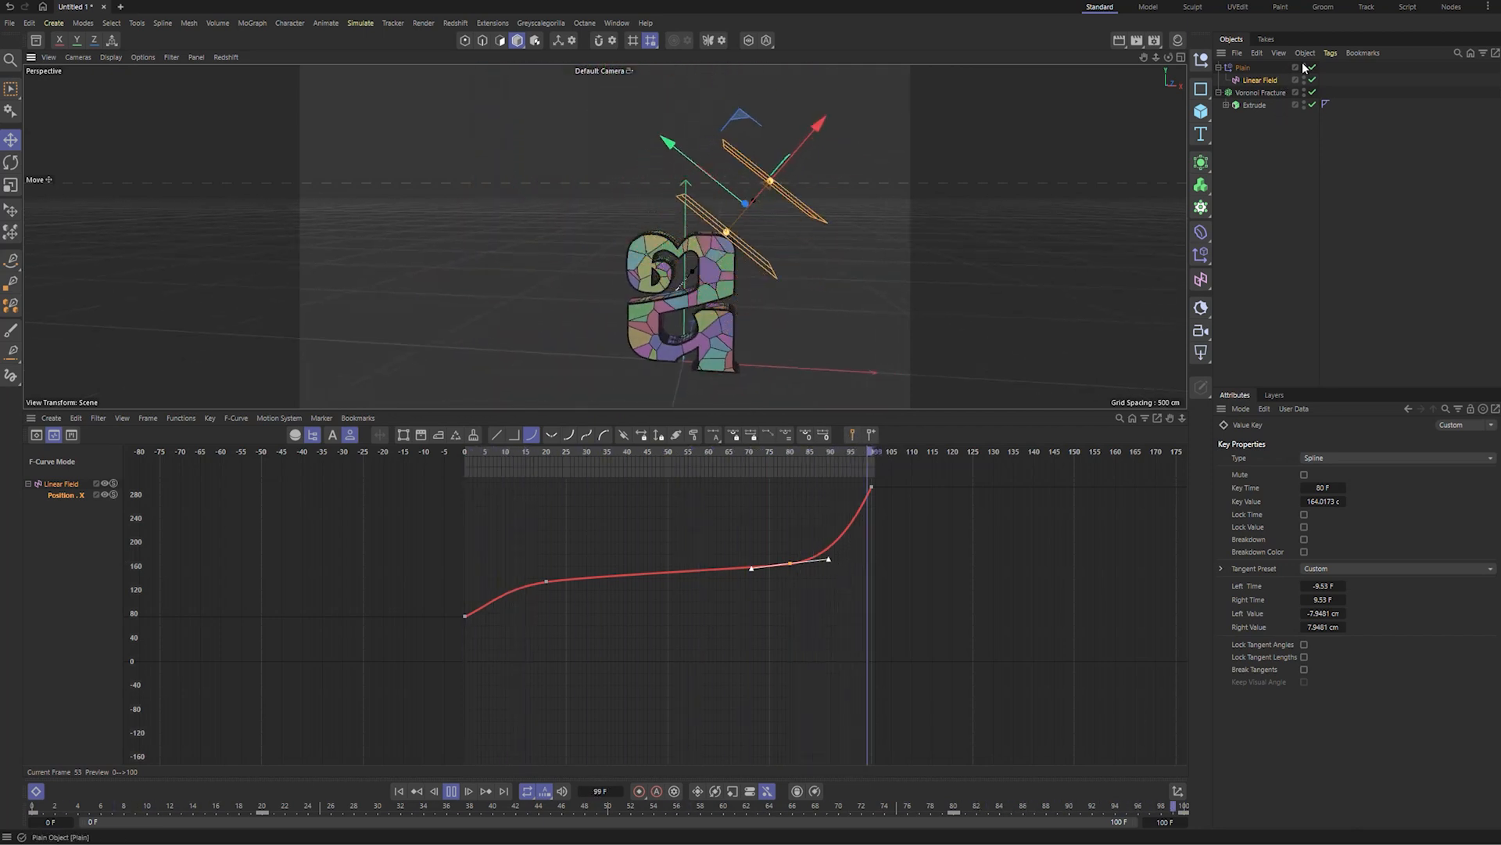
- Hide the Plain effector in the viewport, collapse its hierarchy and add a Delay effector to the scene
{"action": "left_click", "coordinate": [1353, 164]}
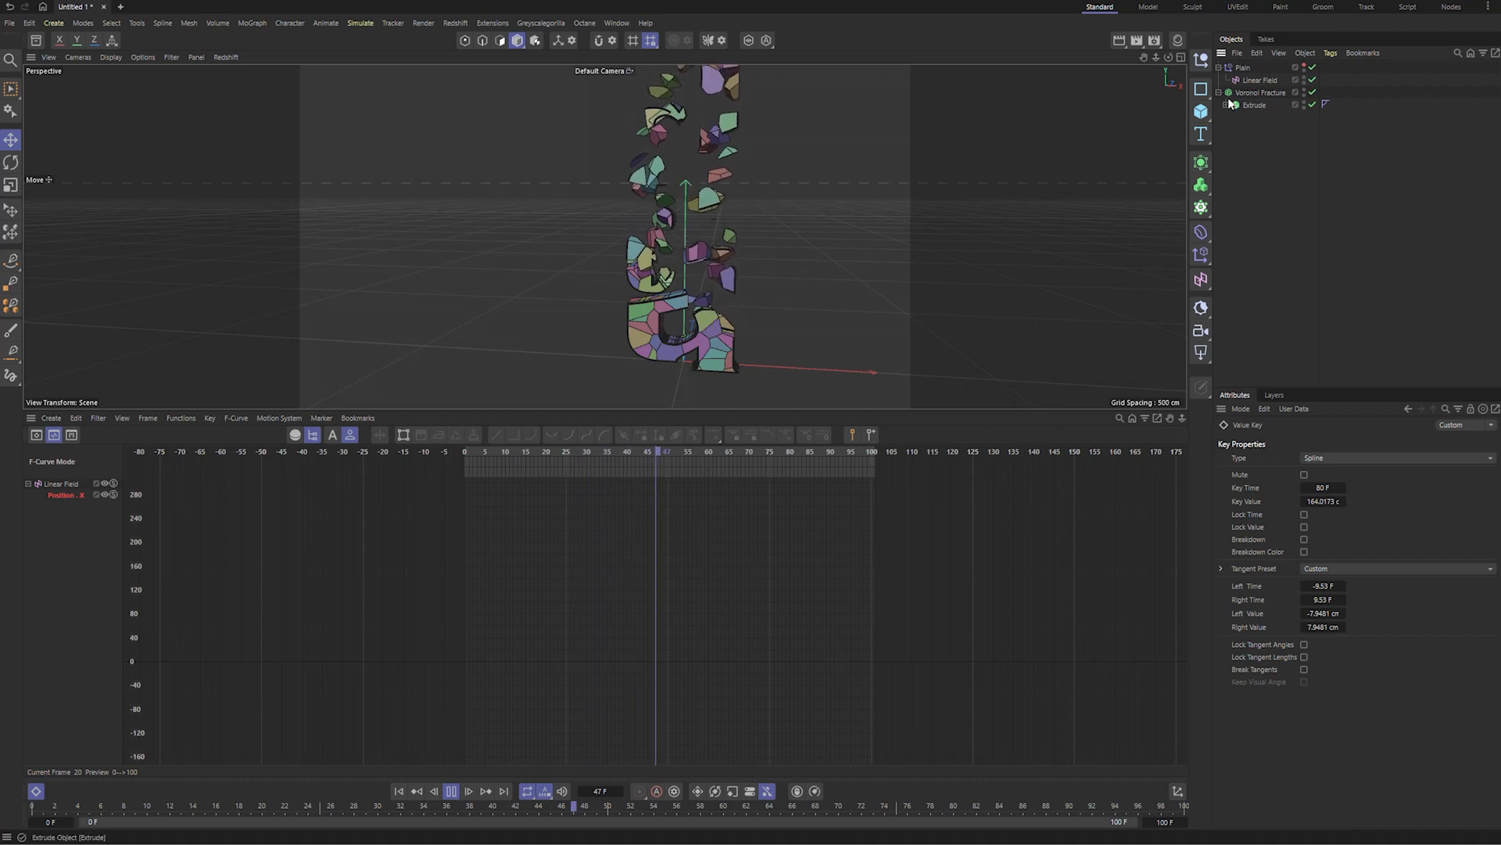
{"action": "left_click", "coordinate": [1217, 68]}
{"action": "left_click", "coordinate": [1202, 254]}
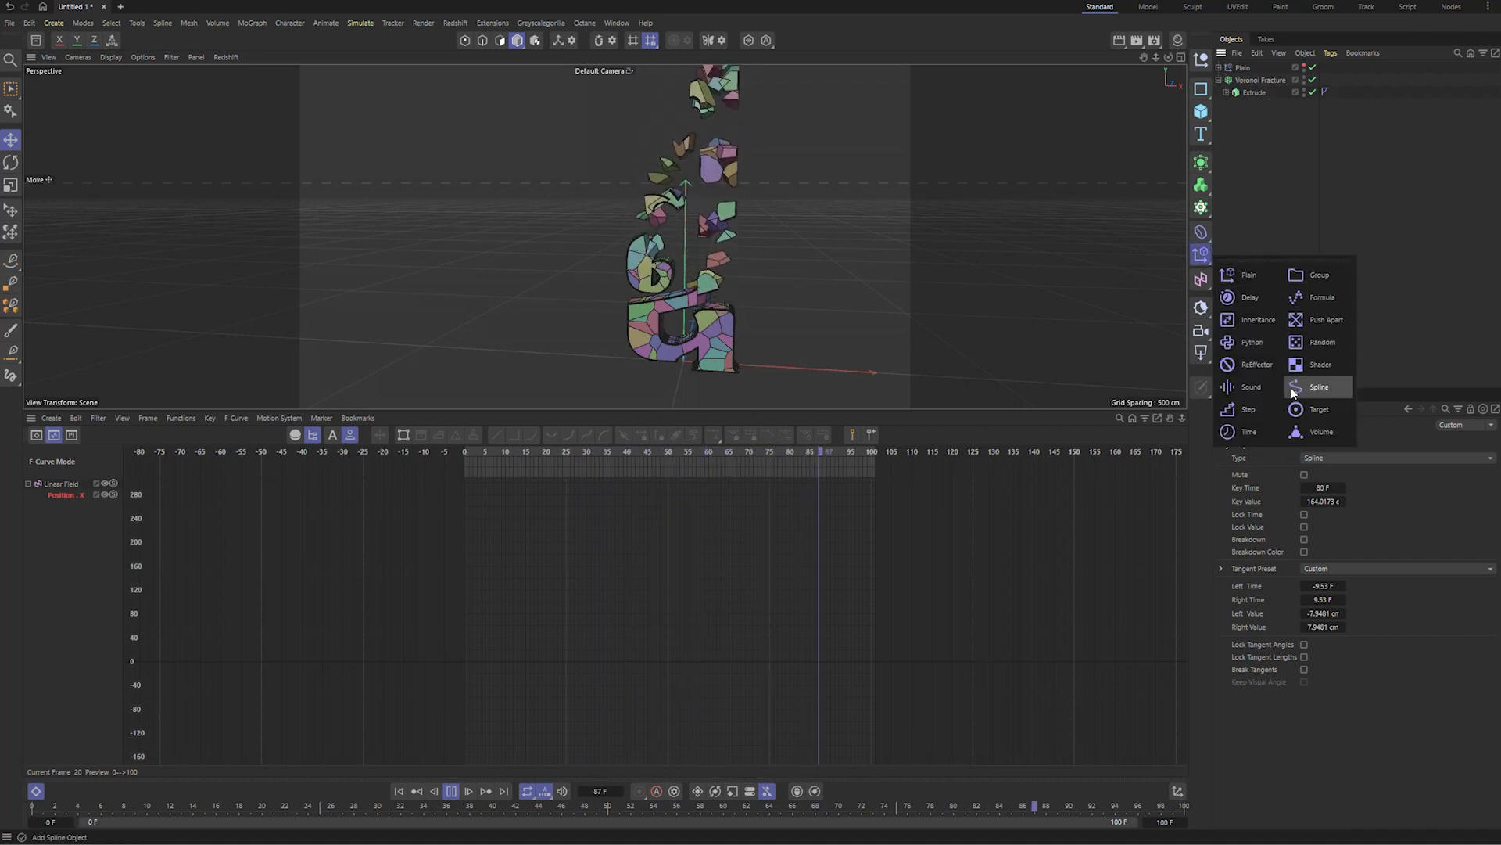
{"action": "left_click", "coordinate": [1251, 297]}
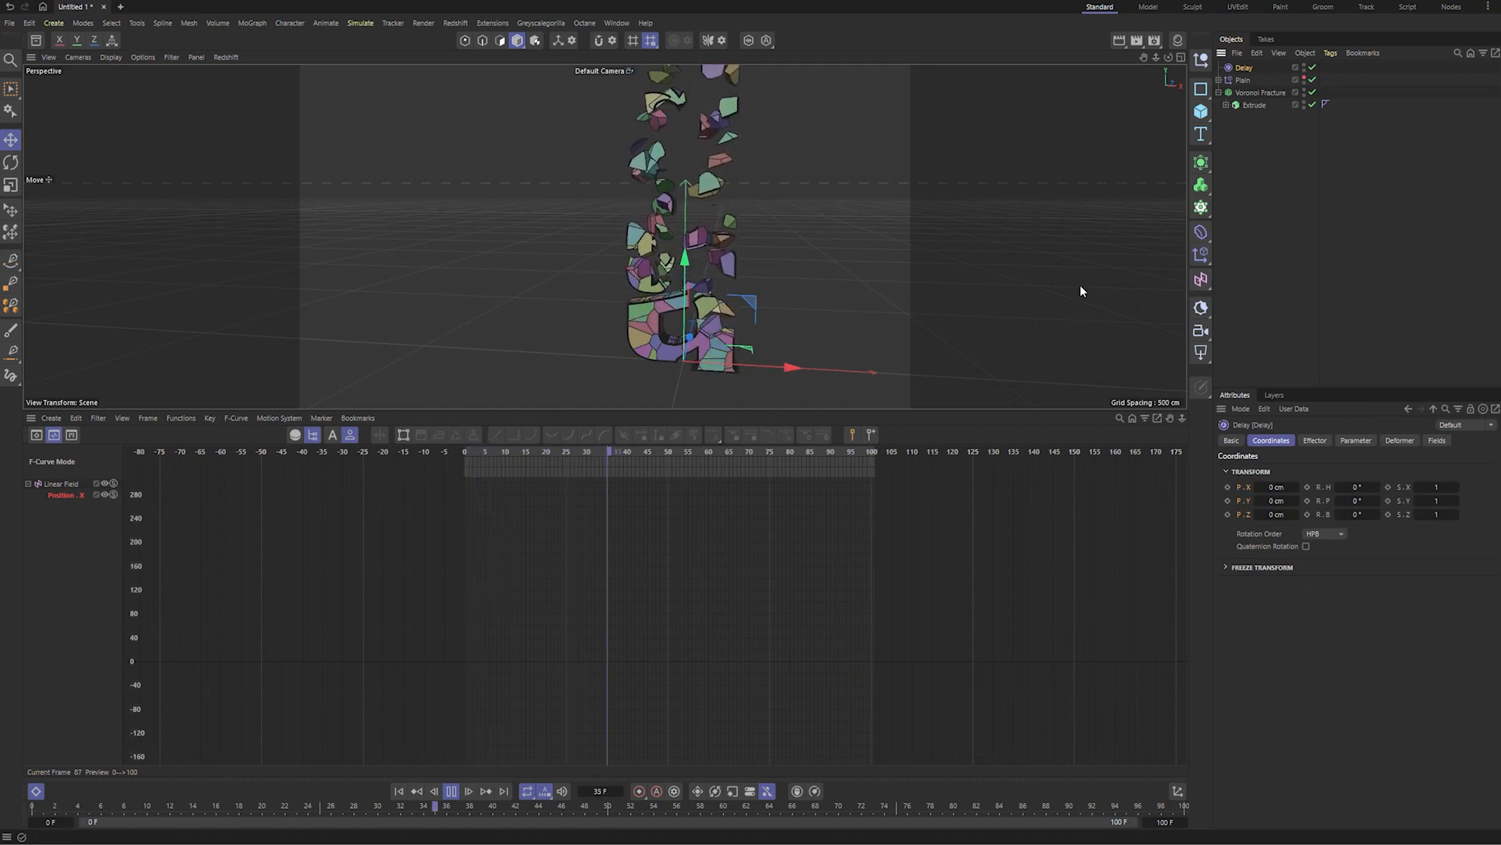
- Check which effectors are assigned to the Voronoi Fracture object
{"action": "left_click", "coordinate": [1243, 92]}
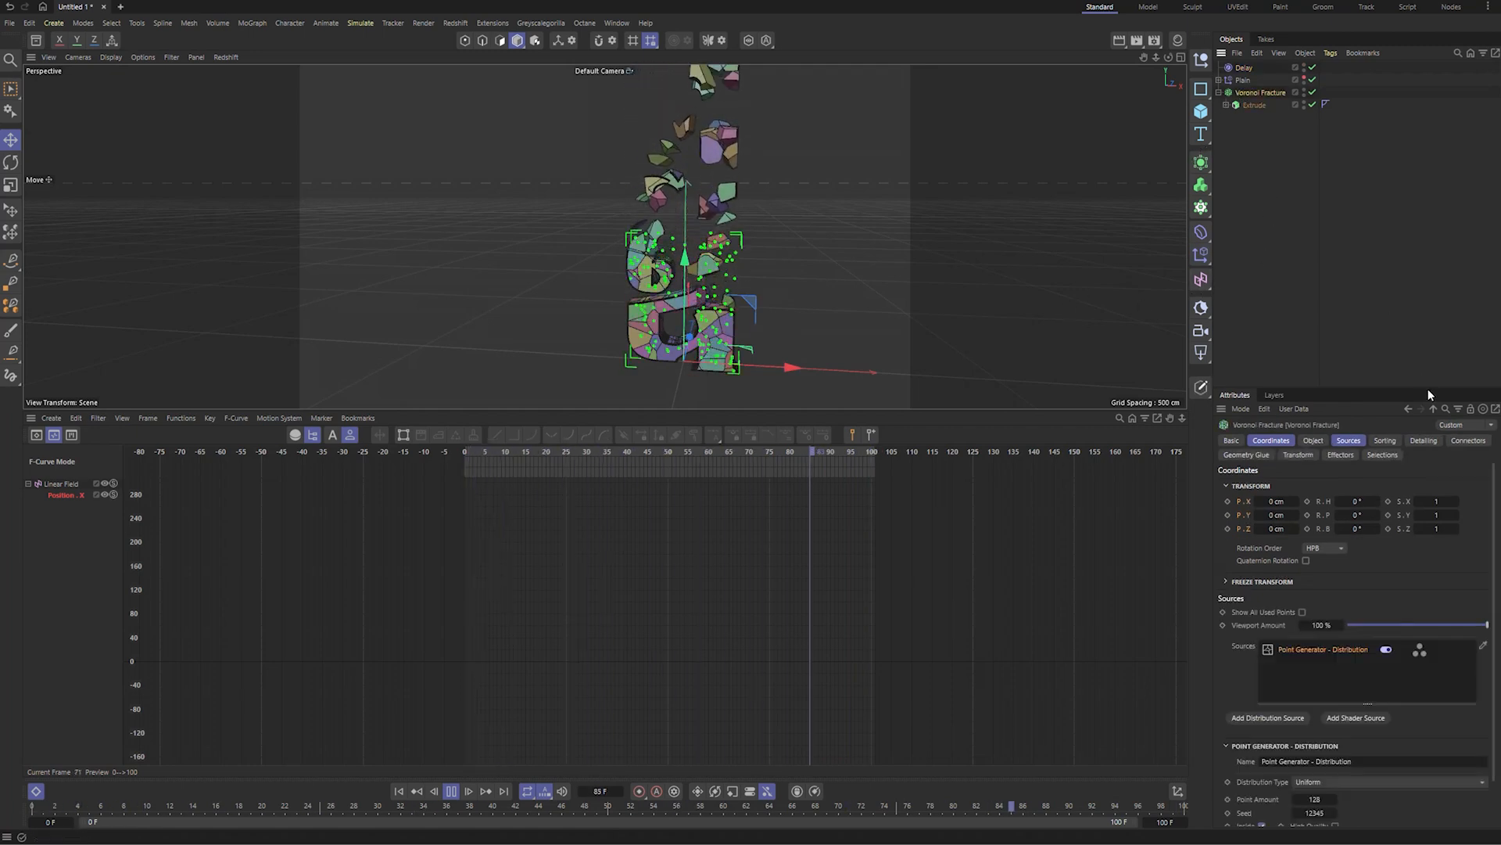
{"action": "left_click", "coordinate": [1423, 440]}
{"action": "left_click", "coordinate": [1340, 455]}
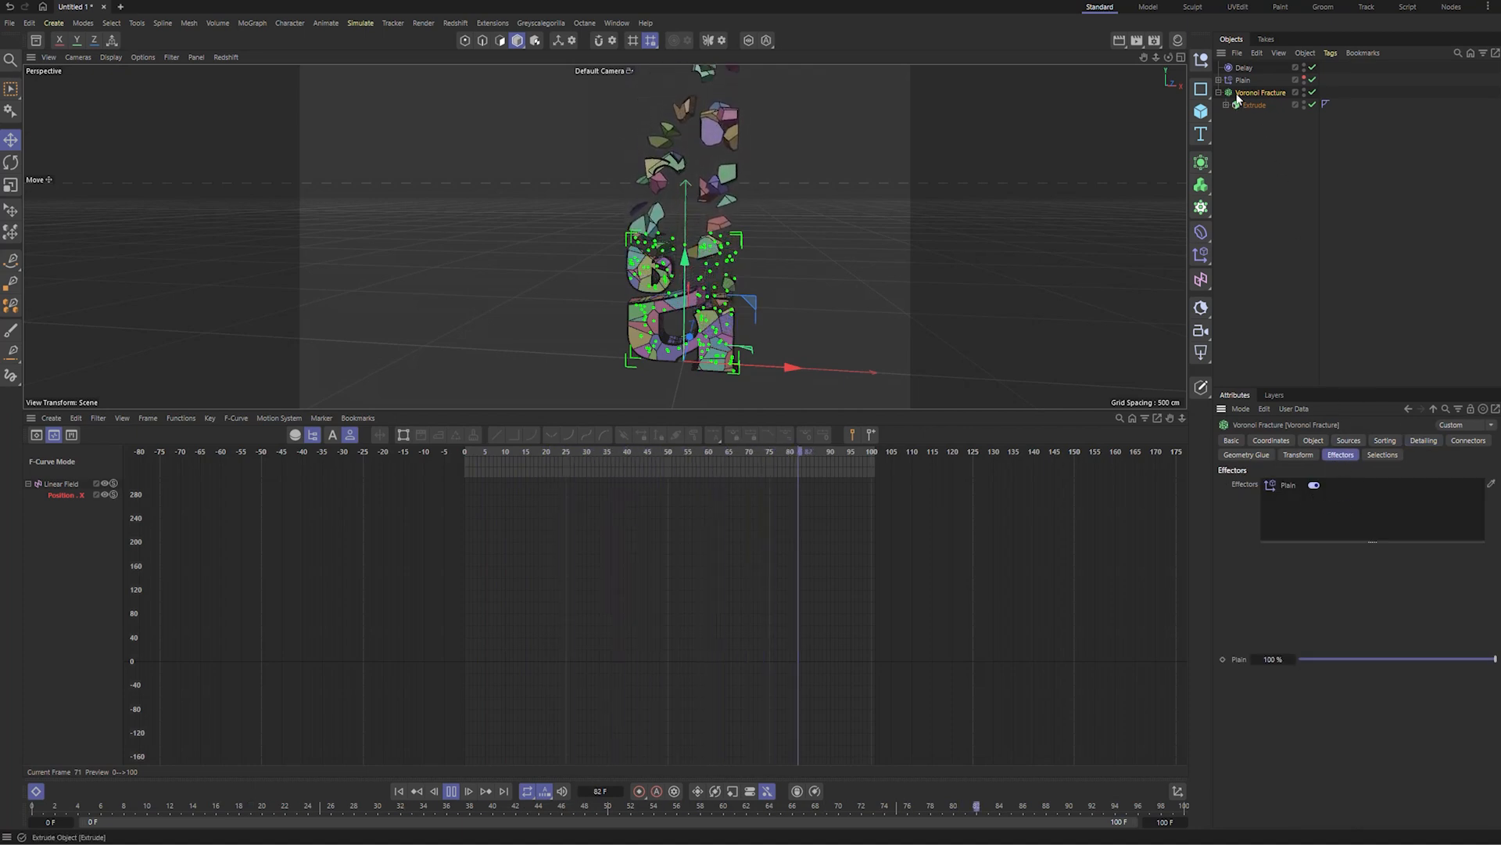
{"action": "left_click", "coordinate": [1226, 273]}
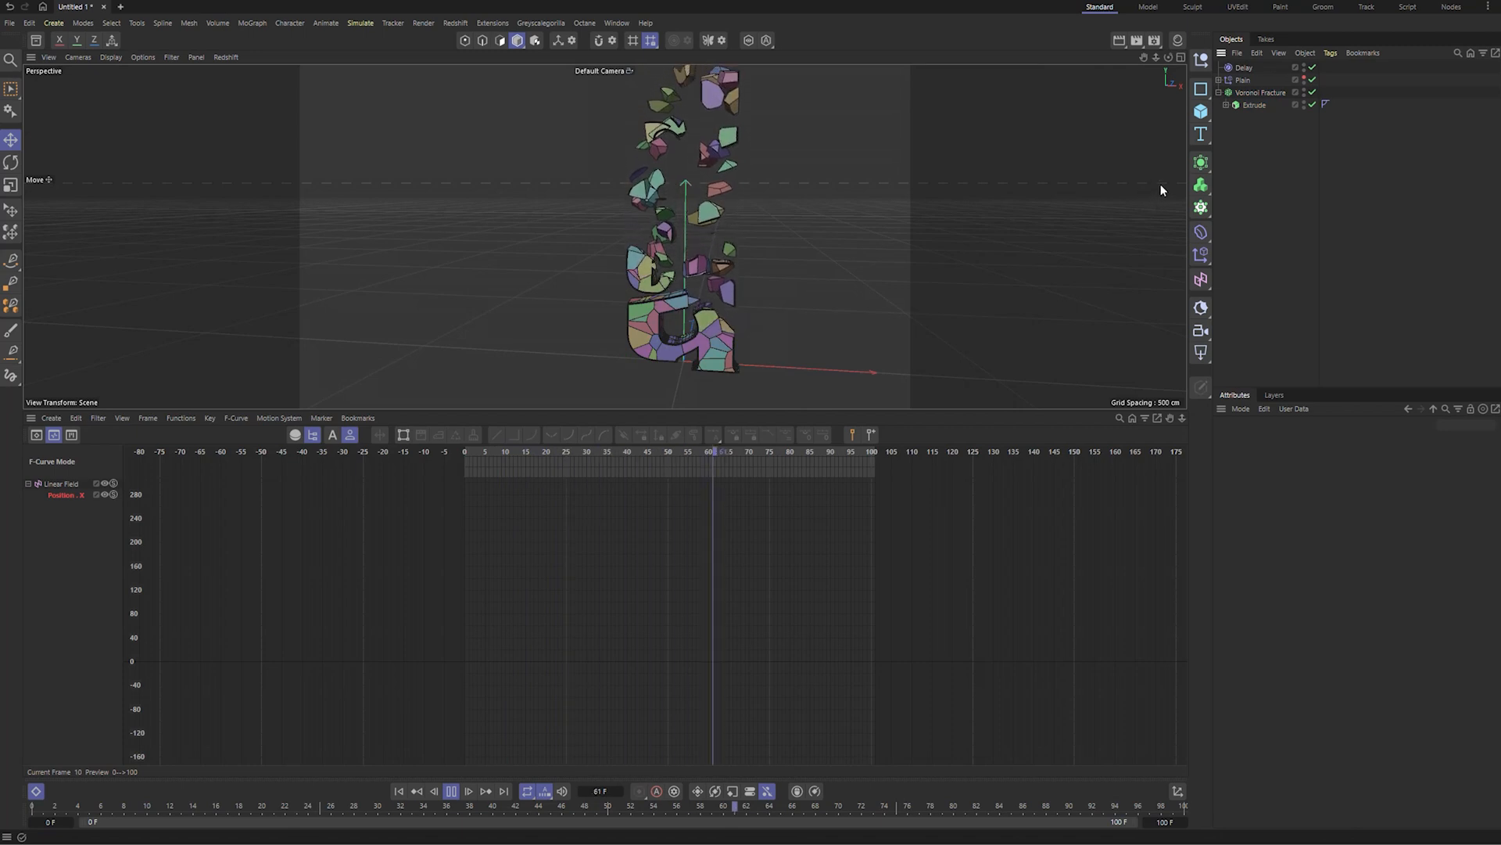
- Expand the Plain effector's hierarchy and raise the Linear Field's frame-80 X position key to about 175.5 cm
{"action": "left_click", "coordinate": [1219, 80]}
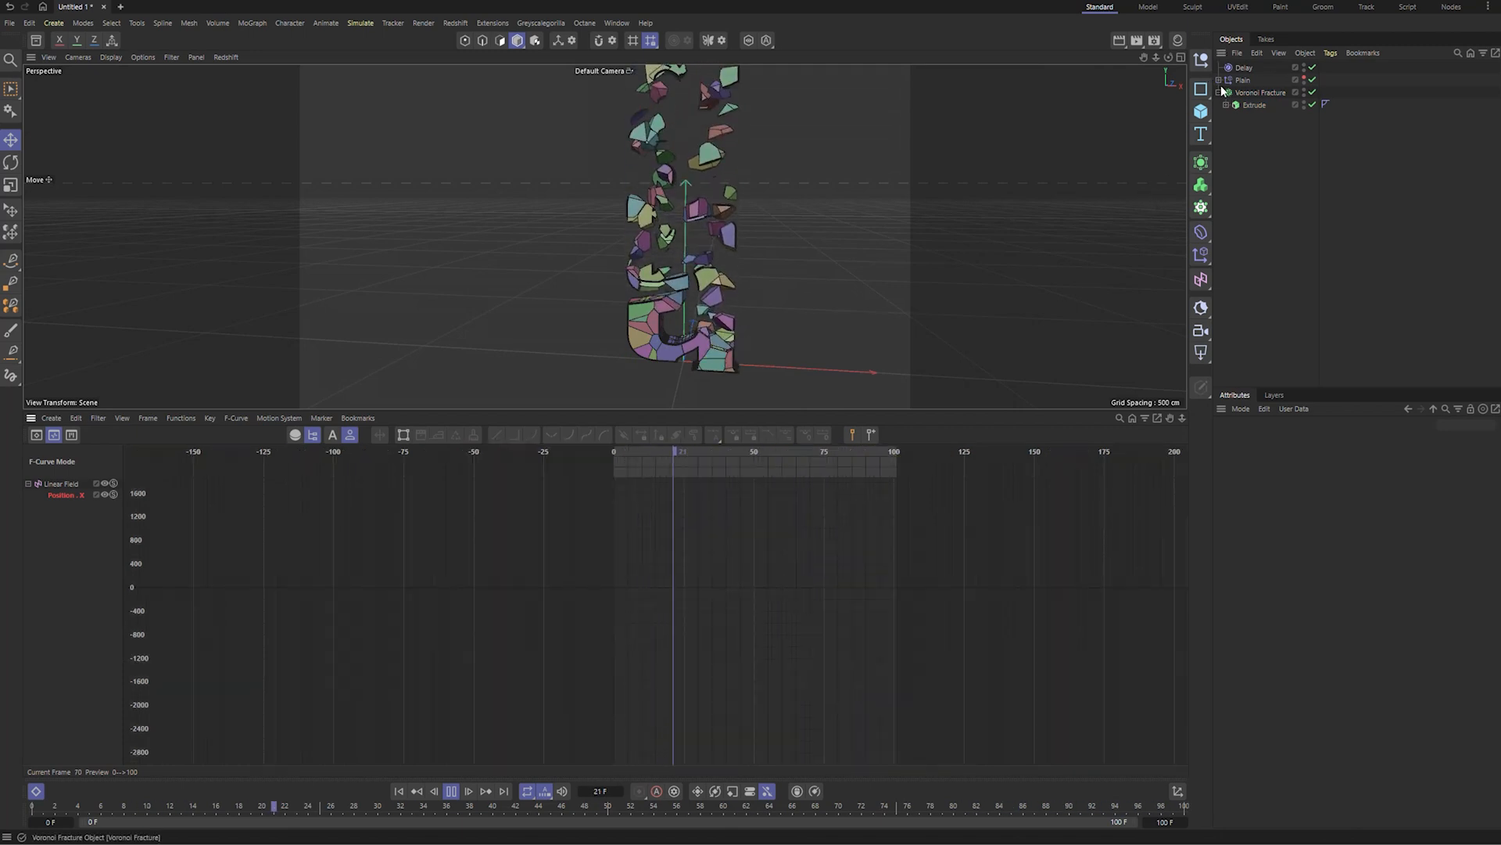
{"action": "left_click", "coordinate": [1258, 92]}
{"action": "left_click_drag", "start_coordinate": [958, 530], "coordinate": [505, 707]}
{"action": "key", "text": "h"}
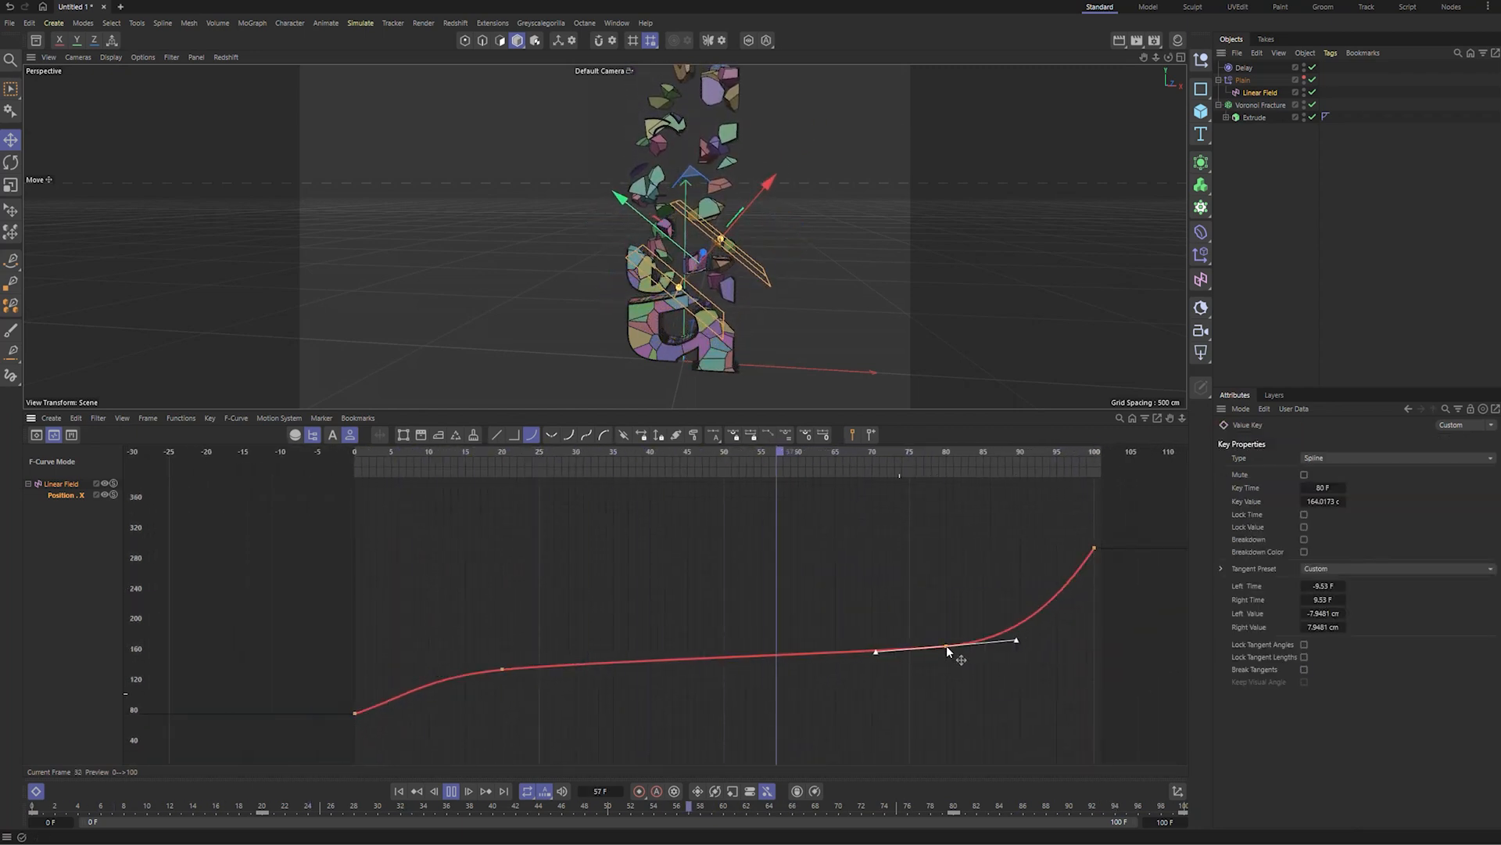
{"action": "left_click_drag", "start_coordinate": [946, 644], "coordinate": [946, 637]}
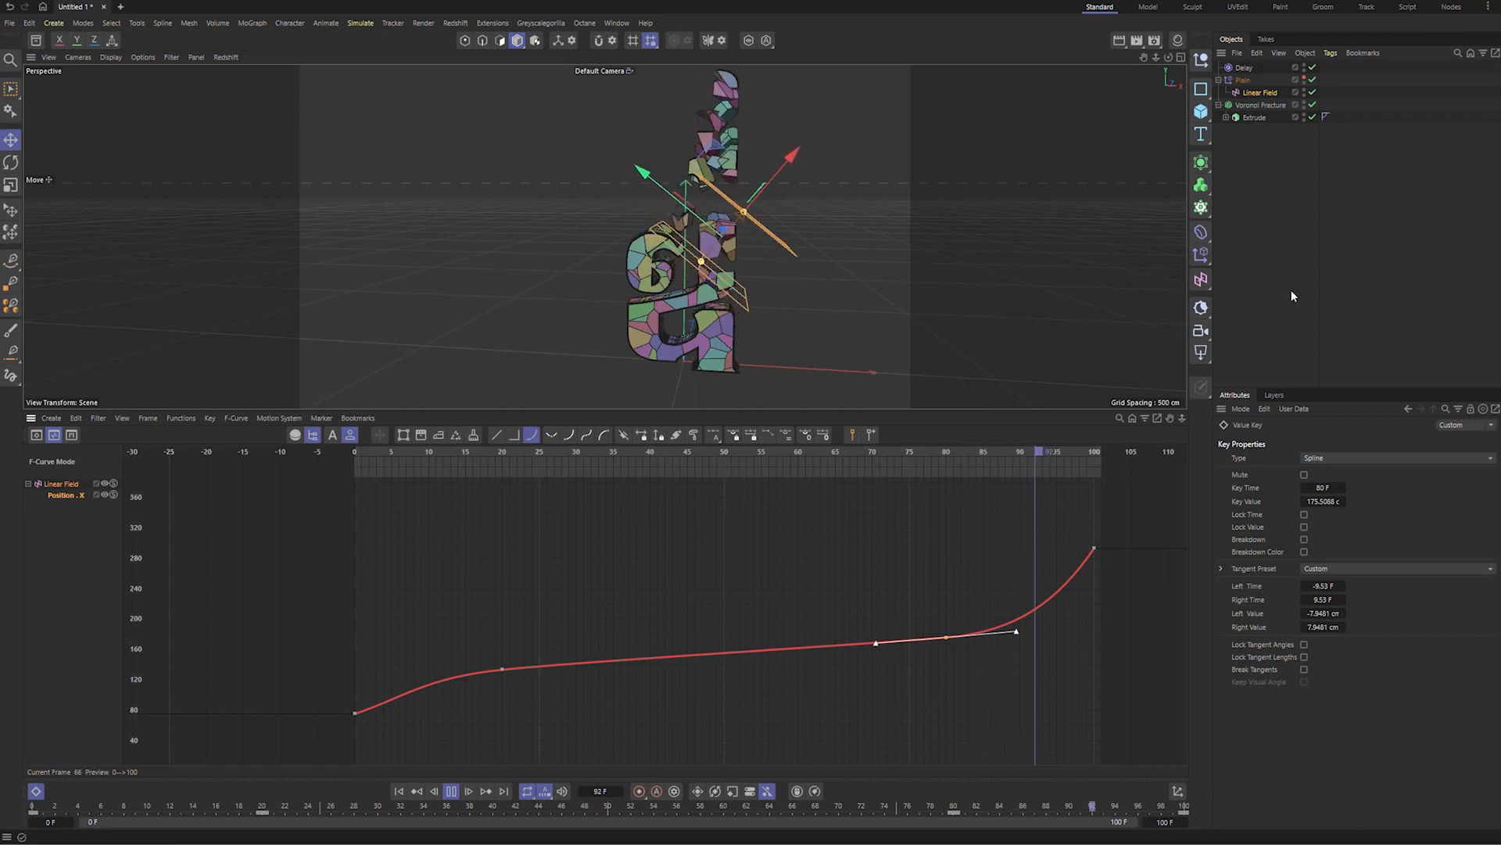
{"action": "left_click", "coordinate": [1294, 160]}
- Extend the end of the timeline to frame 110
{"action": "double_click", "coordinate": [1177, 823]}
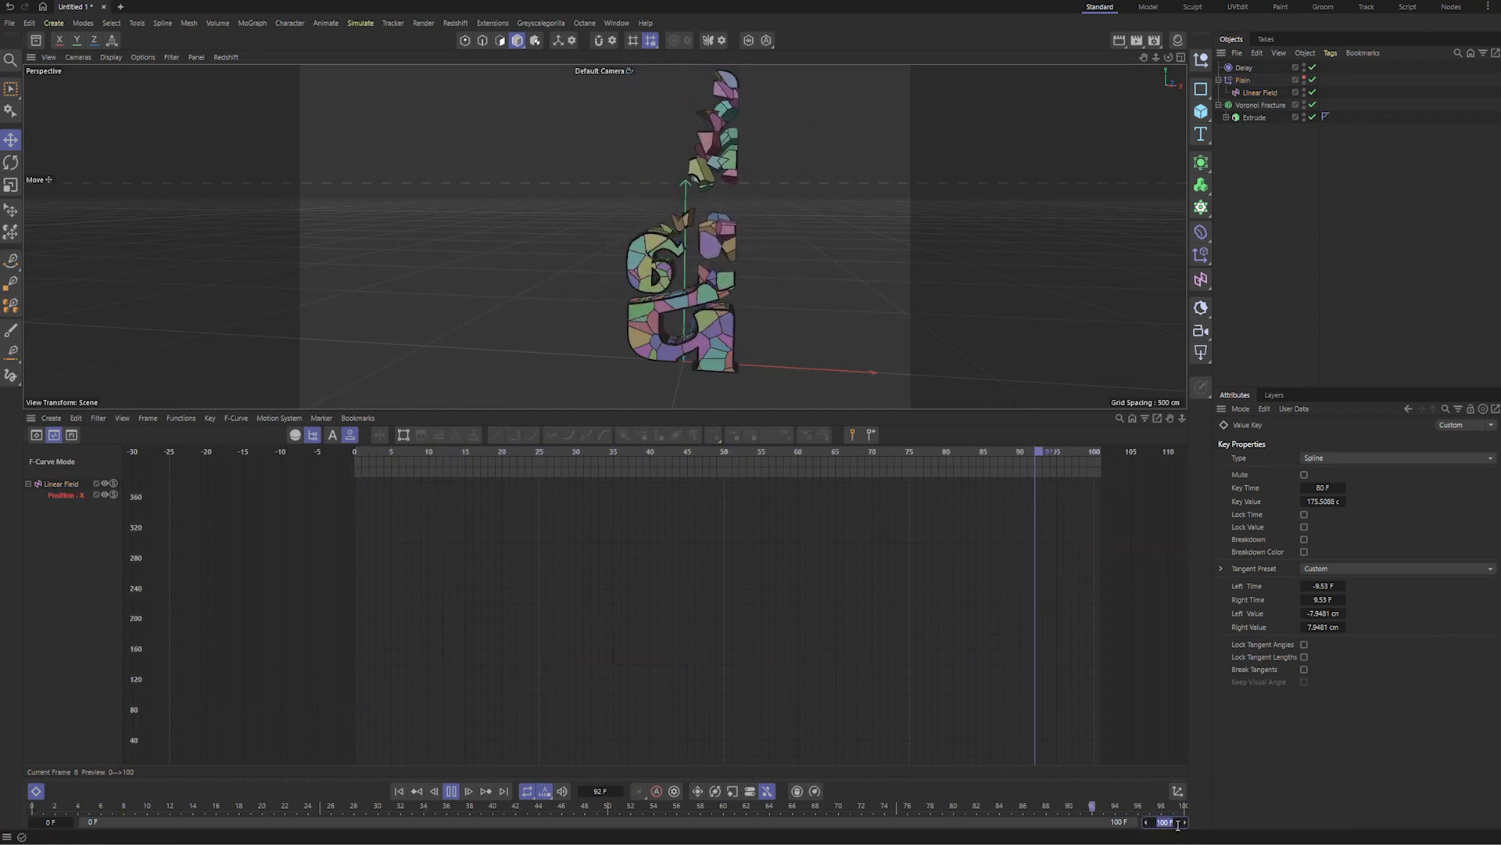
{"action": "key", "text": "BackSpace"}
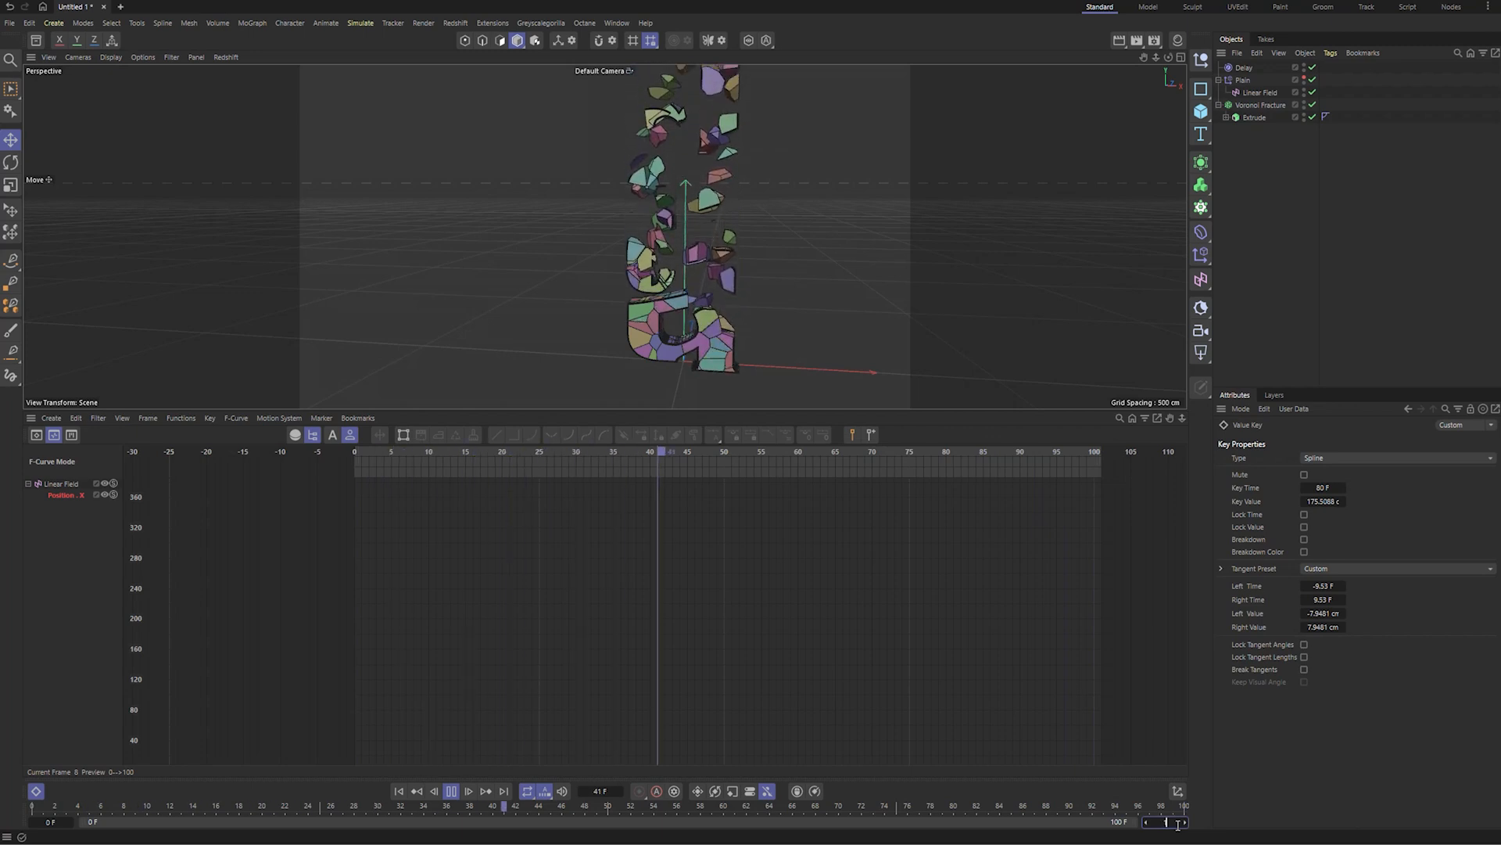
{"action": "type", "text": "110"}
{"action": "key", "text": "Return"}
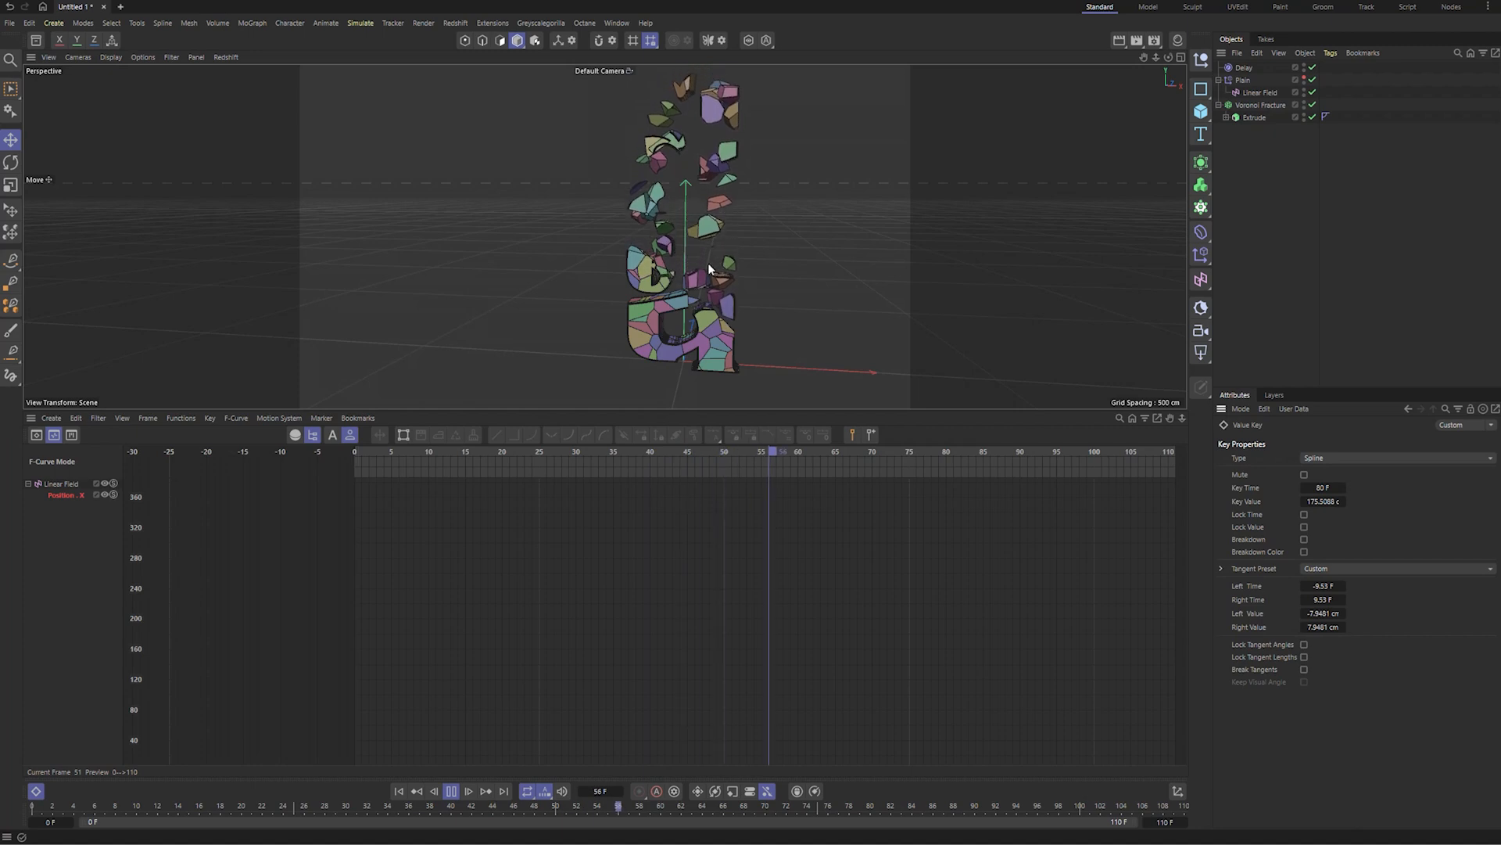
- Enable rotation on the Plain effector and set its heading rotation (R.H) to 360°
{"action": "left_click", "coordinate": [1242, 80]}
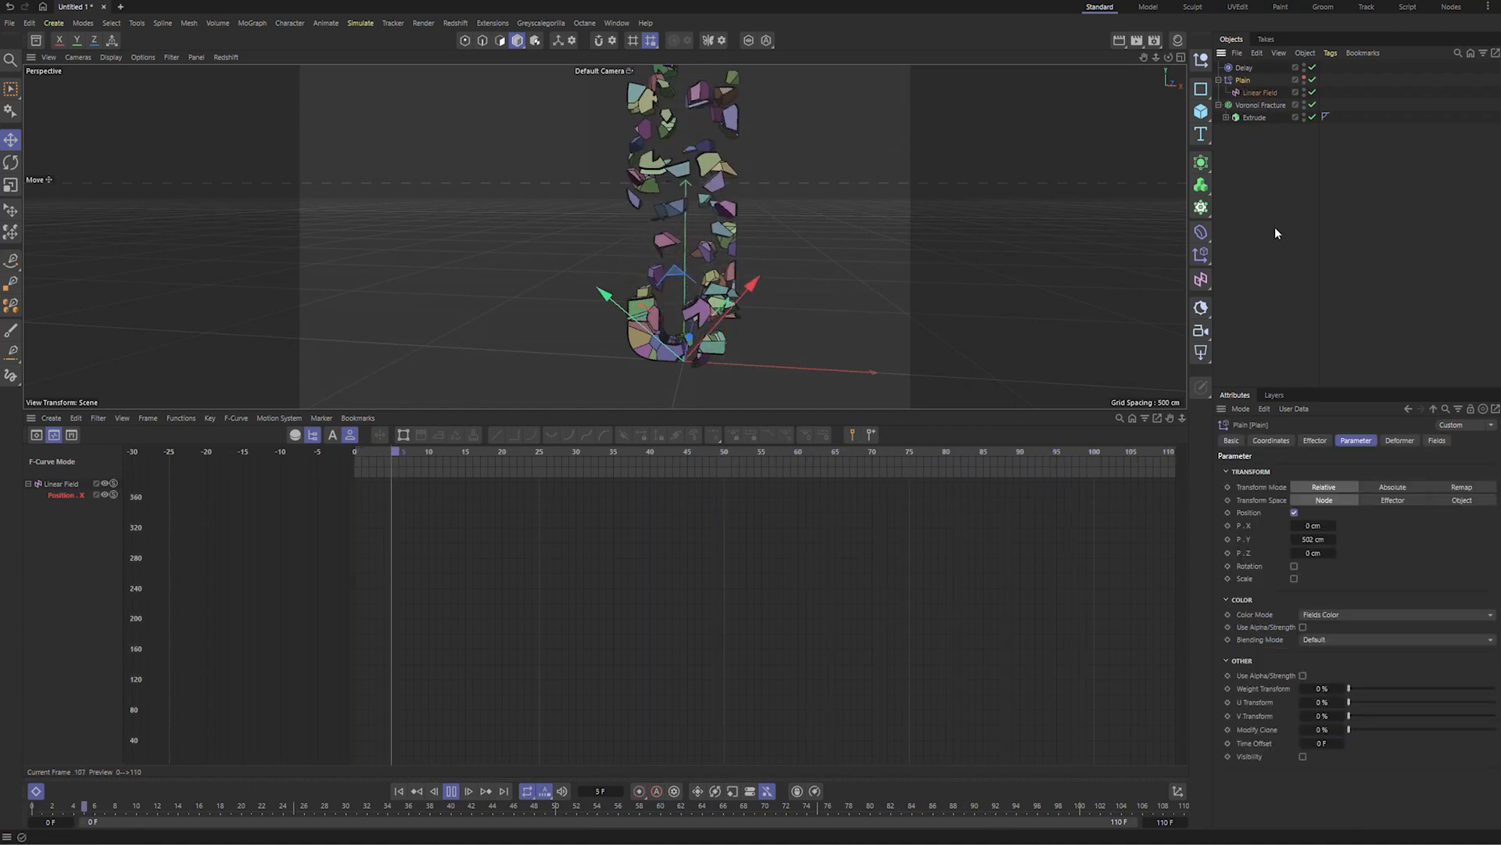
{"action": "left_click", "coordinate": [1294, 566]}
{"action": "type", "text": "360"}
{"action": "key", "text": "Return"}
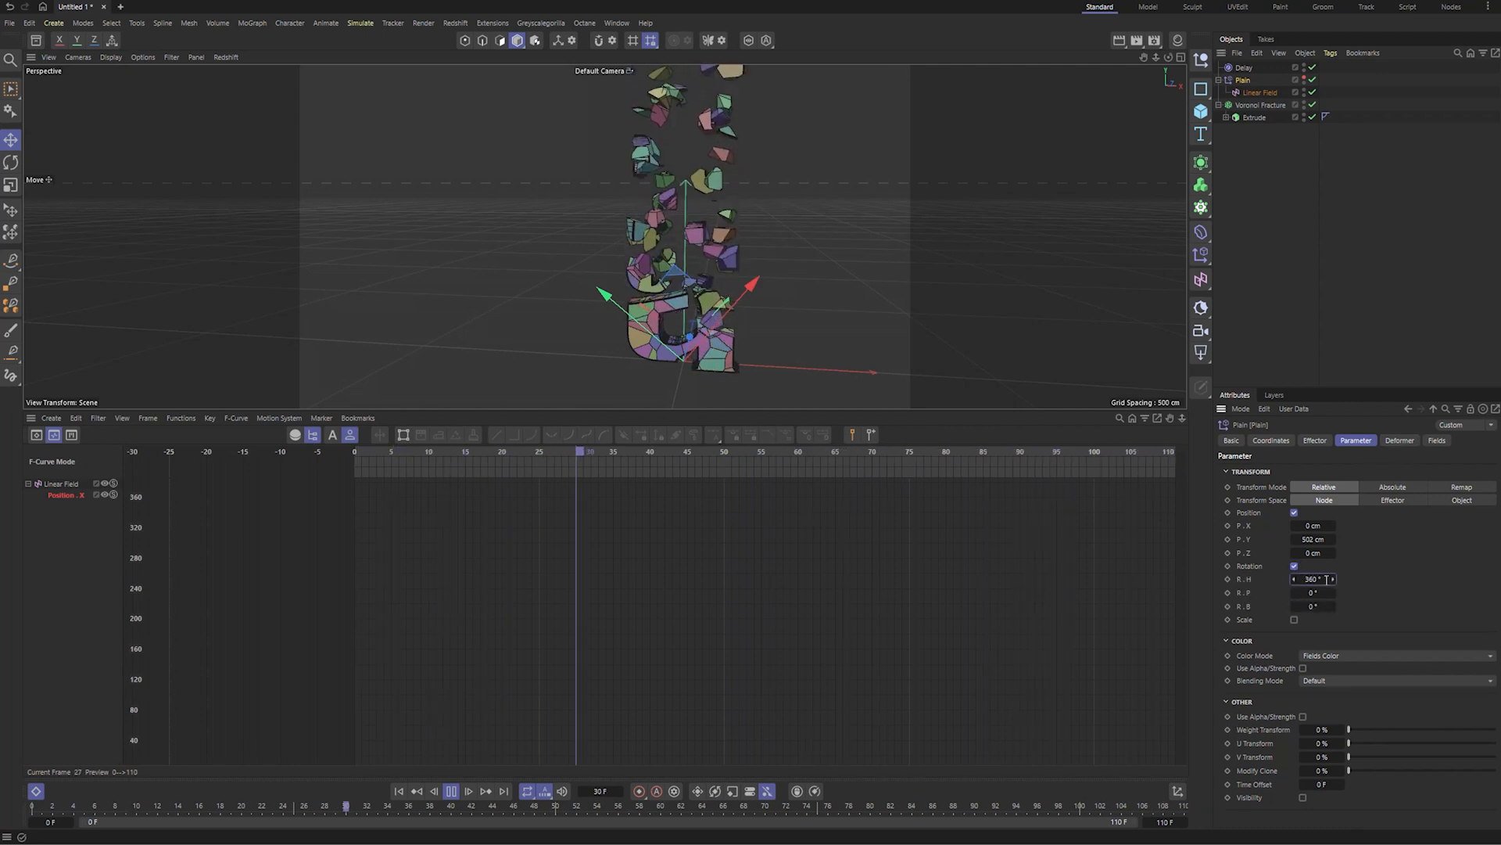
{"action": "left_click", "coordinate": [1260, 248]}
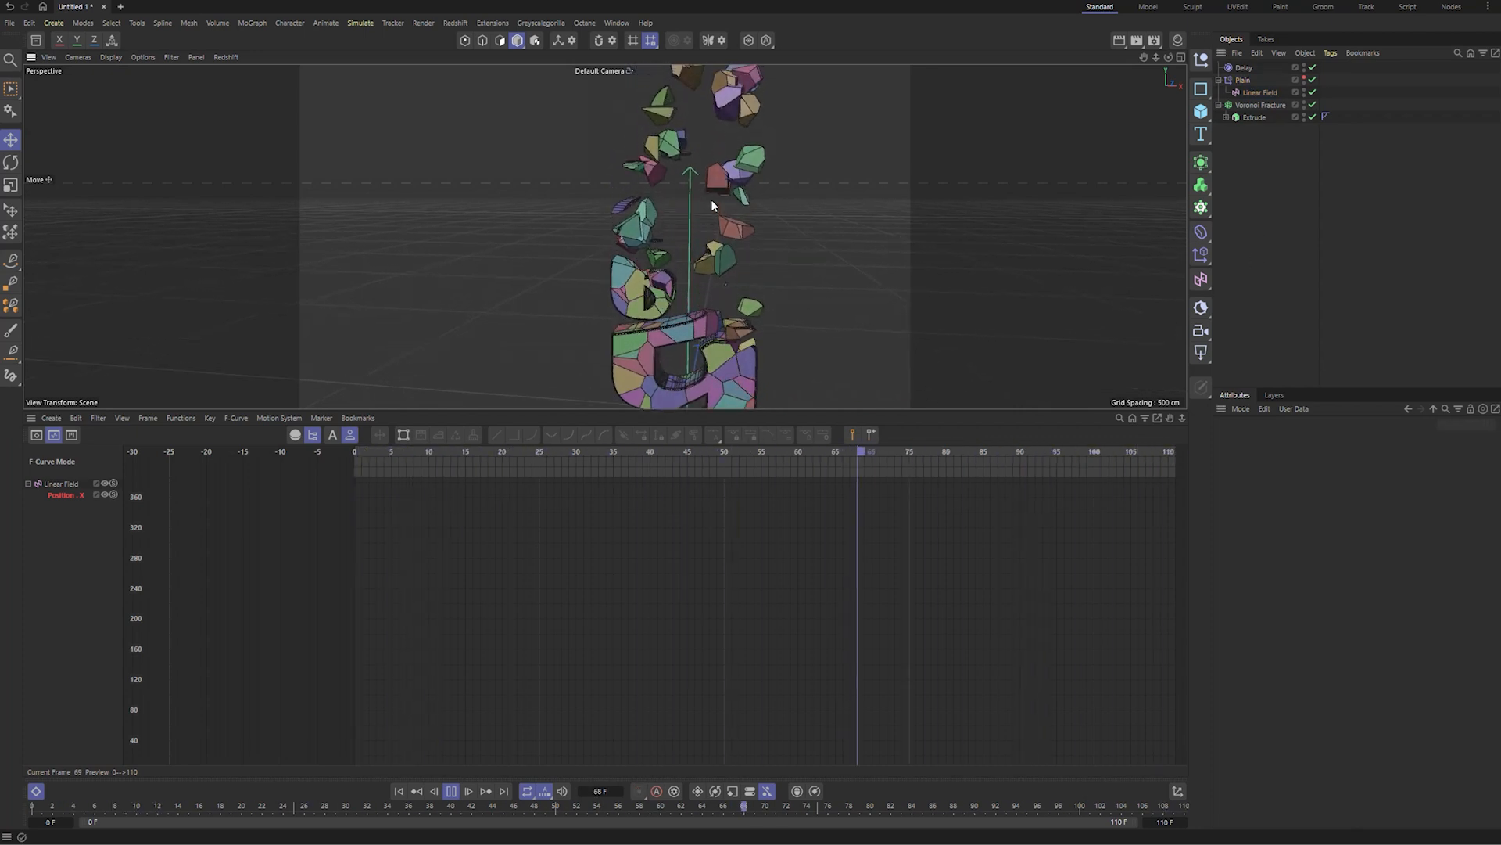
- Retime the Linear Field's last two X position keys to frames 56 and 76
{"action": "left_click", "coordinate": [1248, 92]}
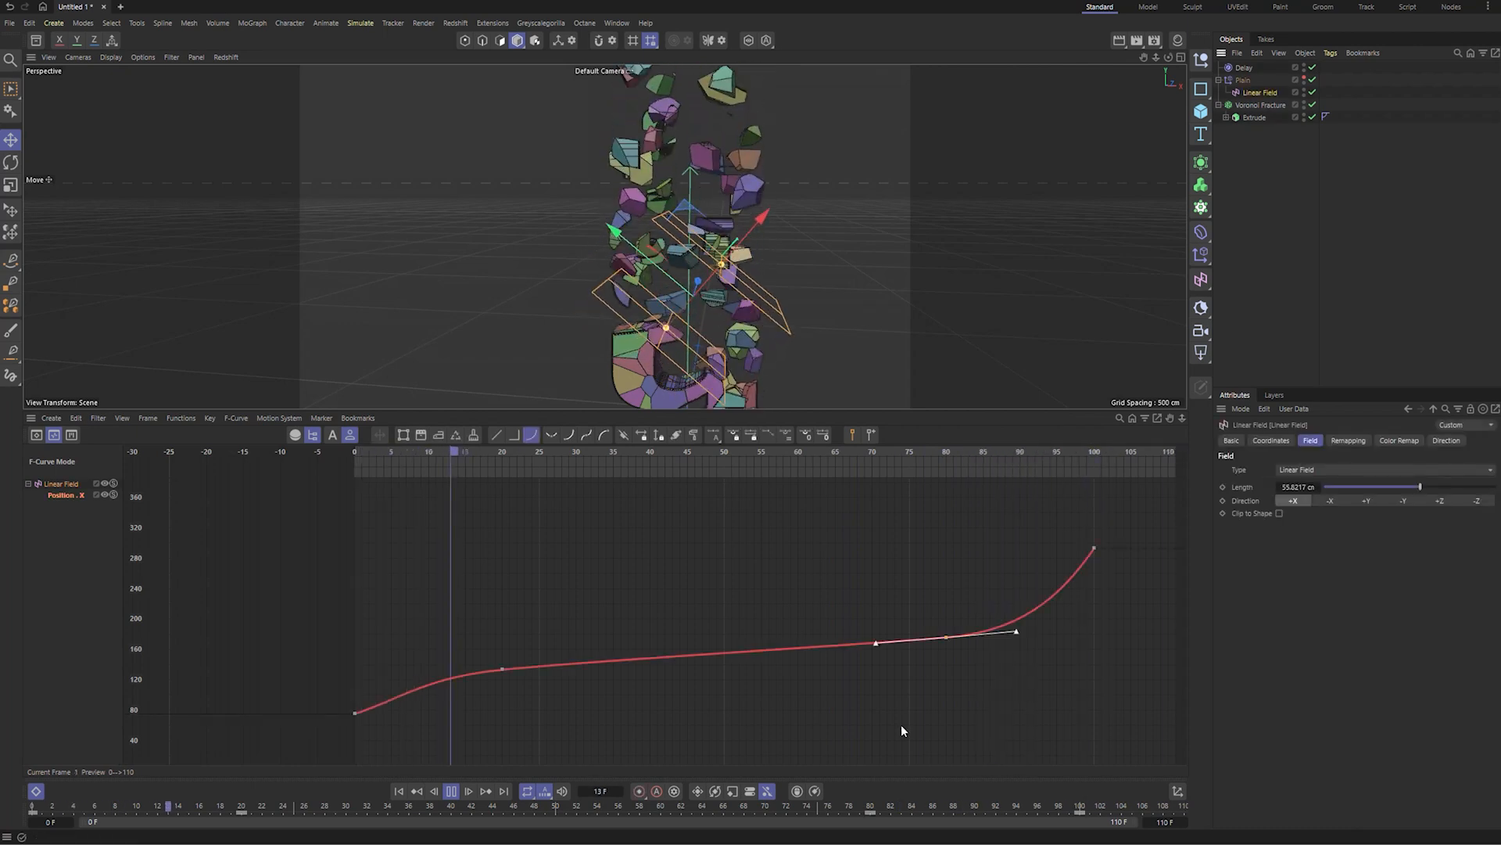
{"action": "left_click_drag", "start_coordinate": [1132, 522], "coordinate": [859, 659]}
{"action": "left_click_drag", "start_coordinate": [944, 635], "coordinate": [768, 641]}
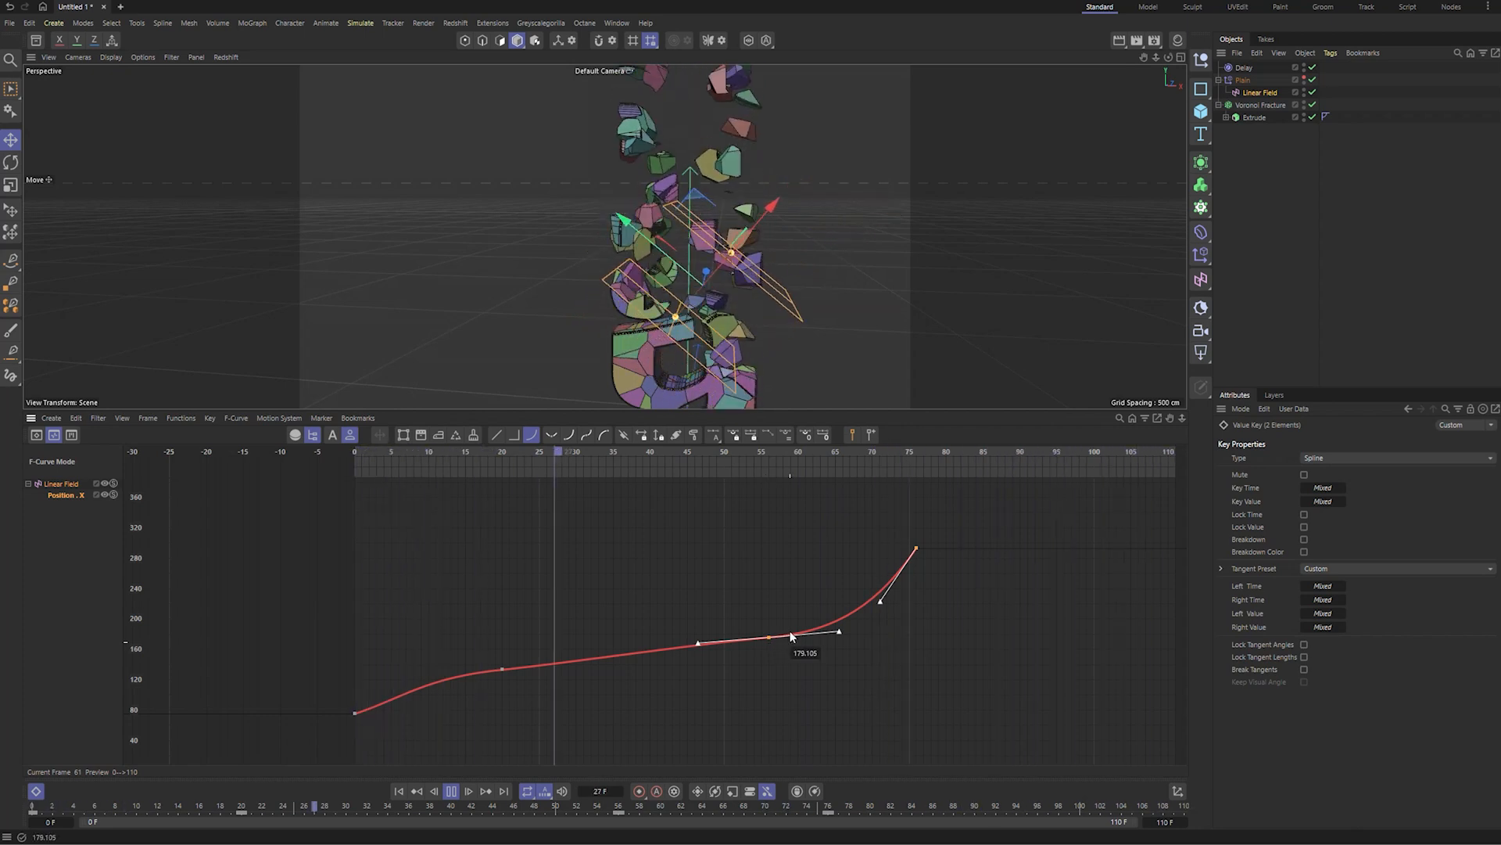
- Steepen the tangents of the frame-56 key on the X position curve and move the final key to frame 75
{"action": "left_click", "coordinate": [502, 669]}
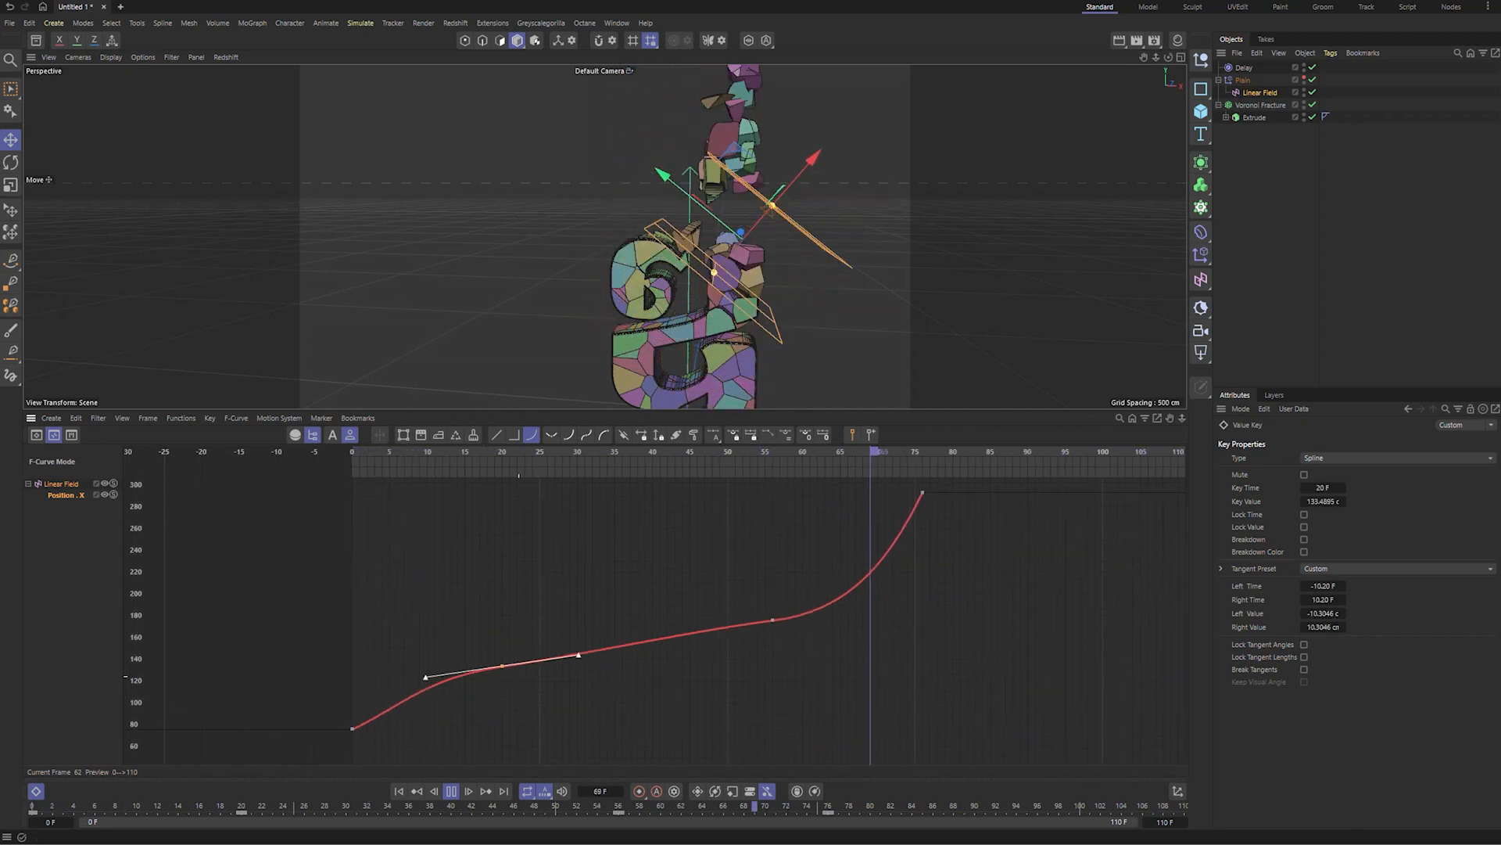
{"action": "left_click", "coordinate": [773, 619]}
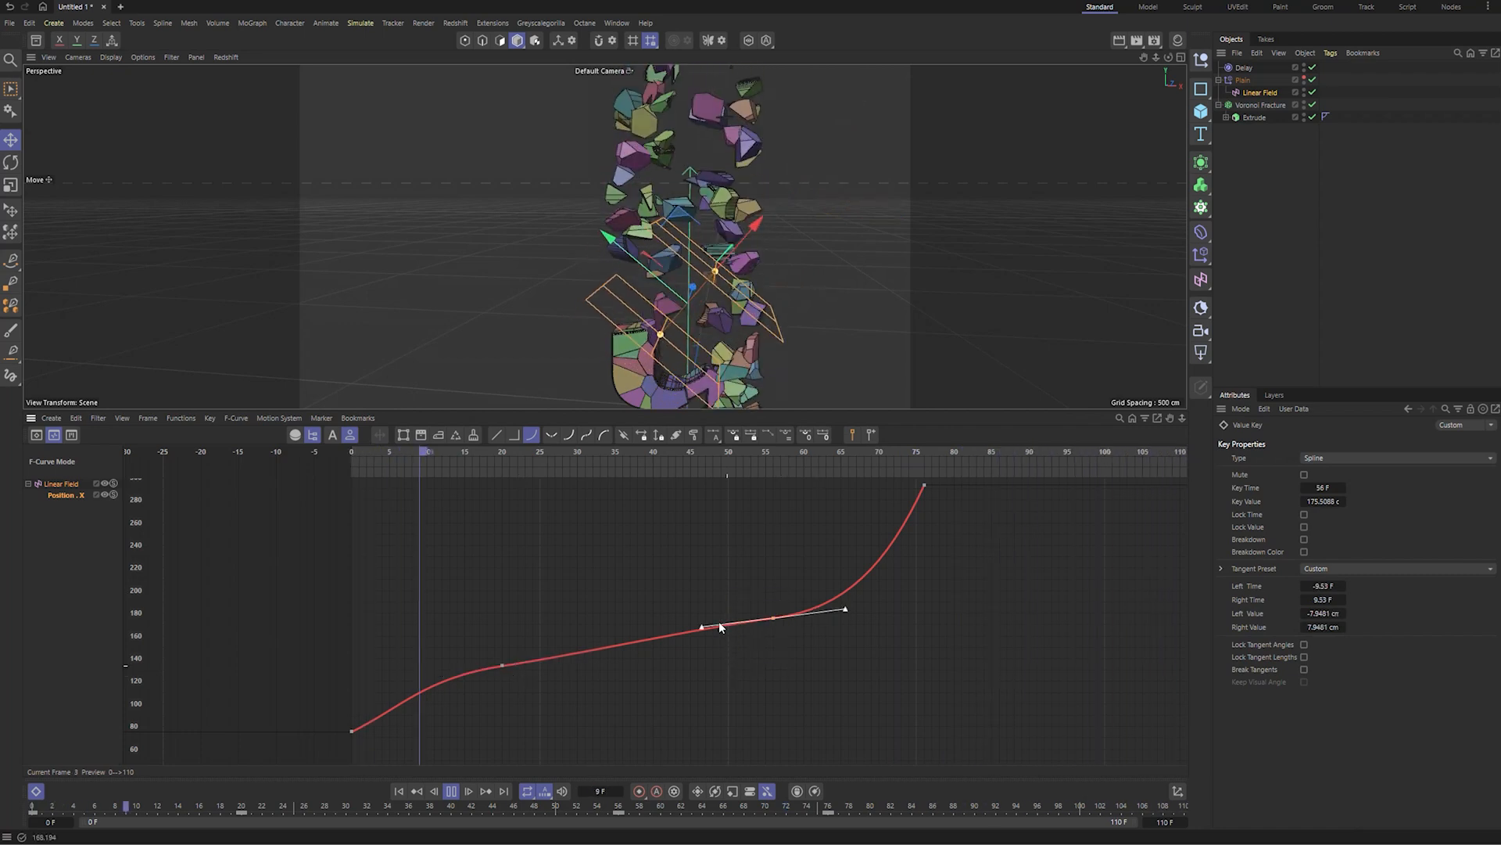
{"action": "left_click_drag", "start_coordinate": [702, 629], "coordinate": [703, 634]}
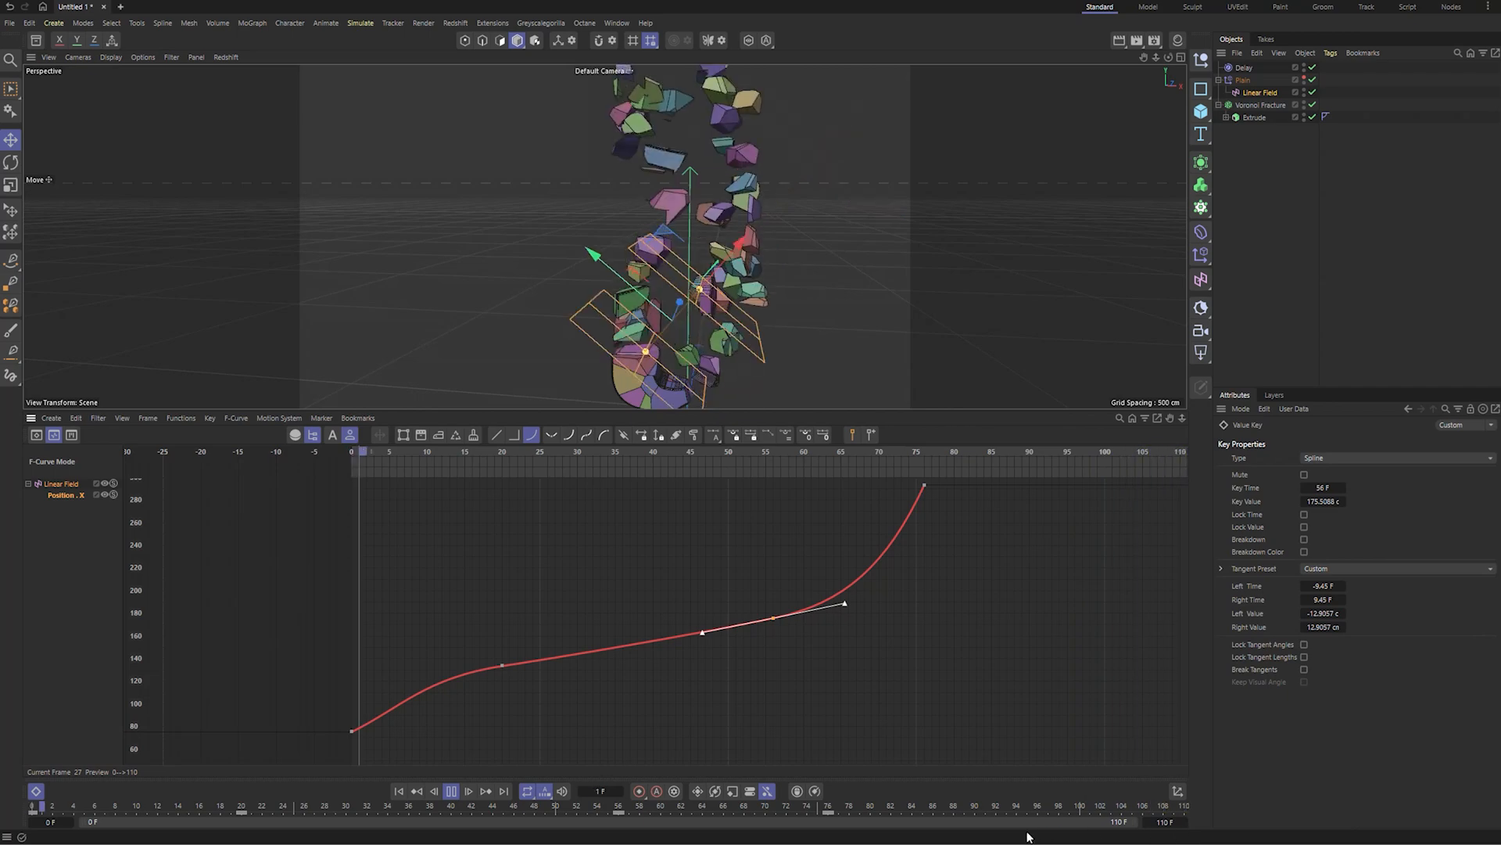
{"action": "left_click", "coordinate": [827, 813]}
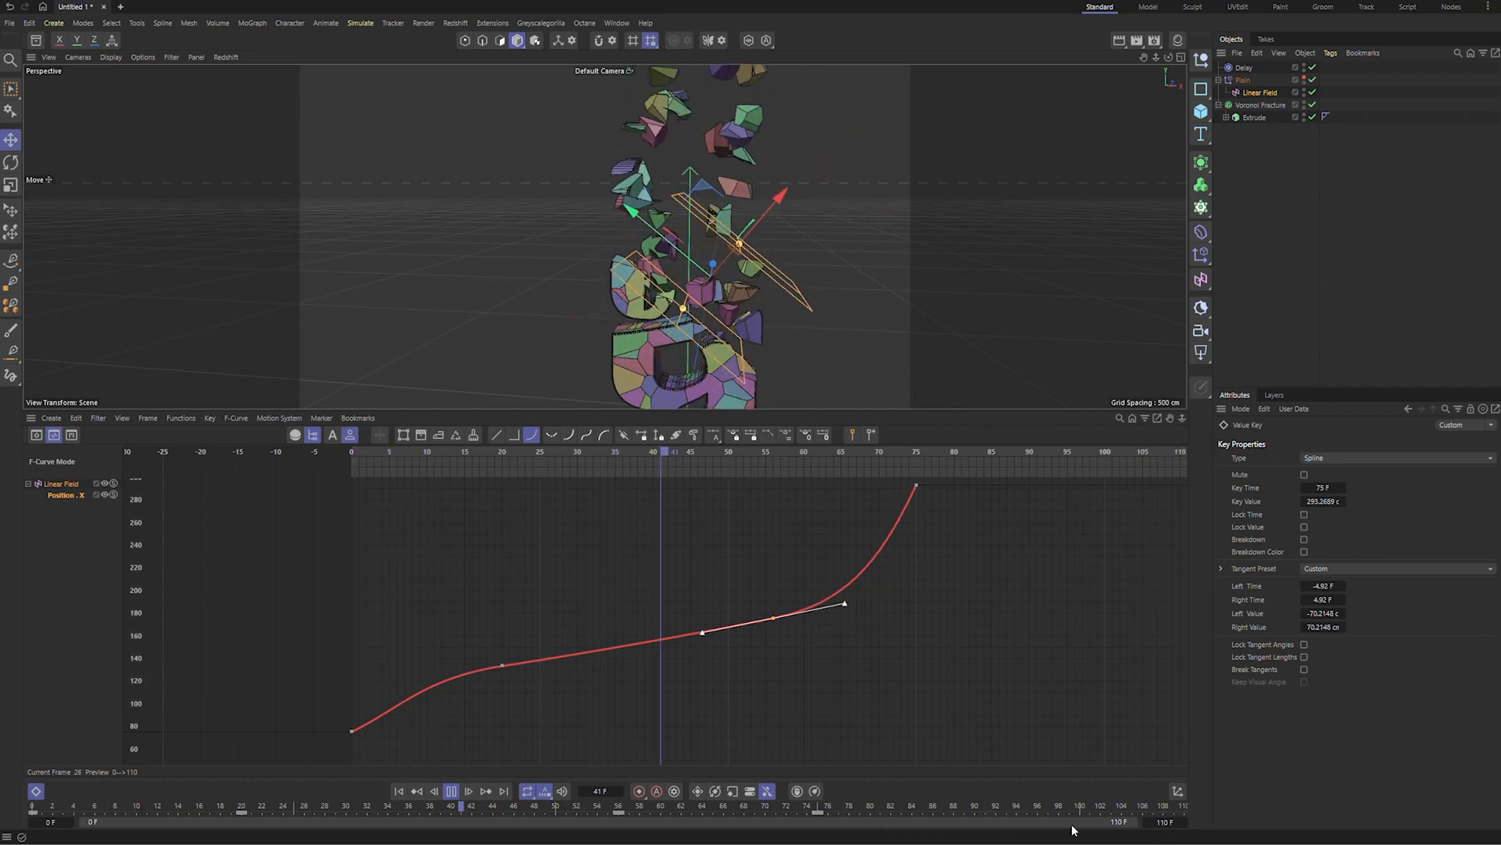
- Set the animation's end frame to 80 and enlarge the viewport above the timeline
{"action": "double_click", "coordinate": [1165, 822]}
{"action": "type", "text": "80"}
{"action": "key", "text": "Return"}
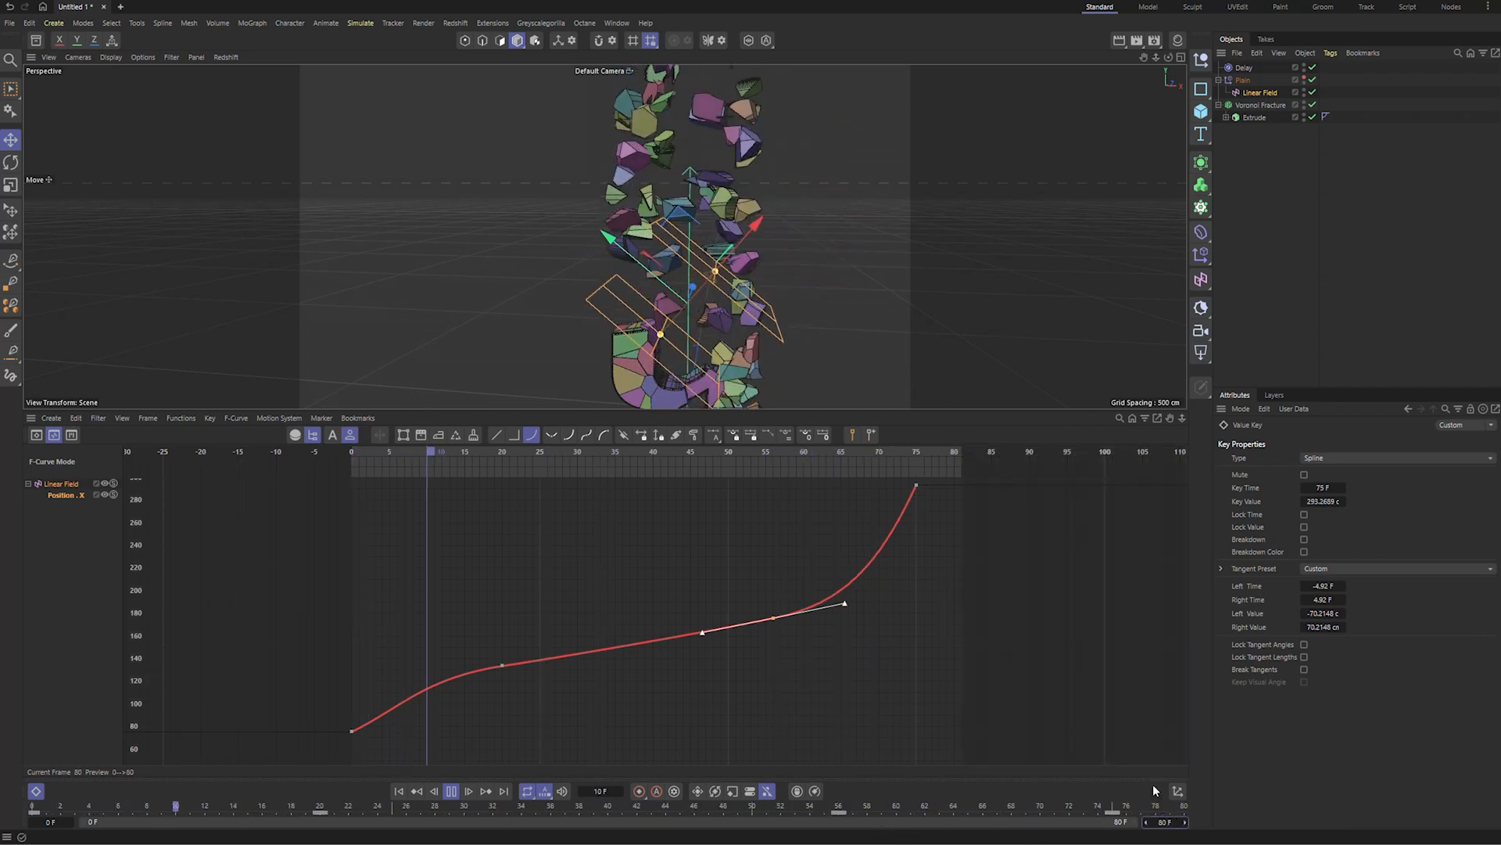
{"action": "left_click", "coordinate": [1310, 191]}
{"action": "middle_click", "coordinate": [762, 266]}
{"action": "middle_click", "coordinate": [486, 133]}
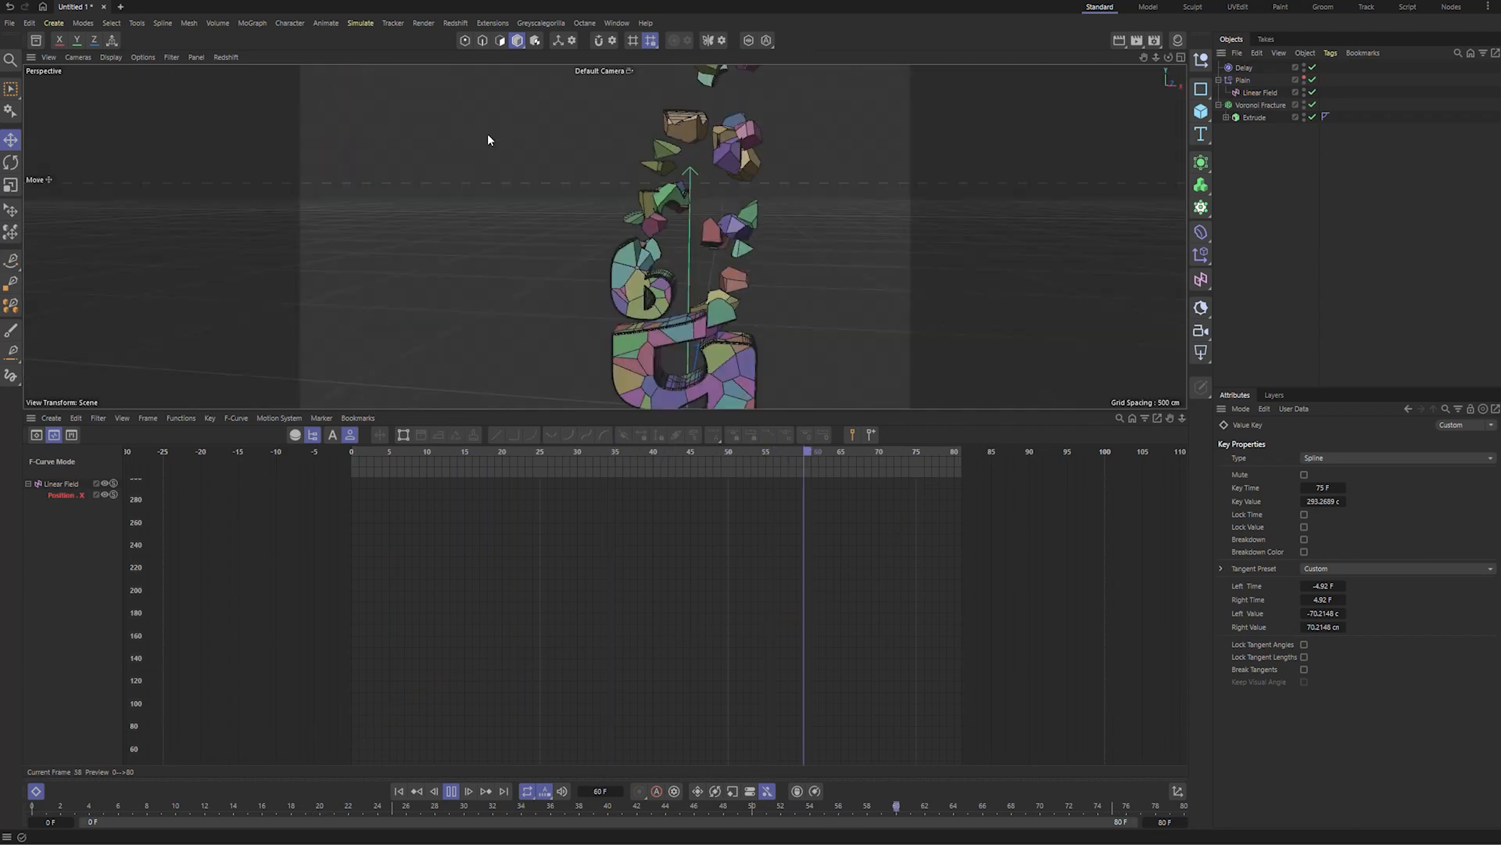
{"action": "middle_click", "coordinate": [774, 299]}
{"action": "middle_click", "coordinate": [359, 156]}
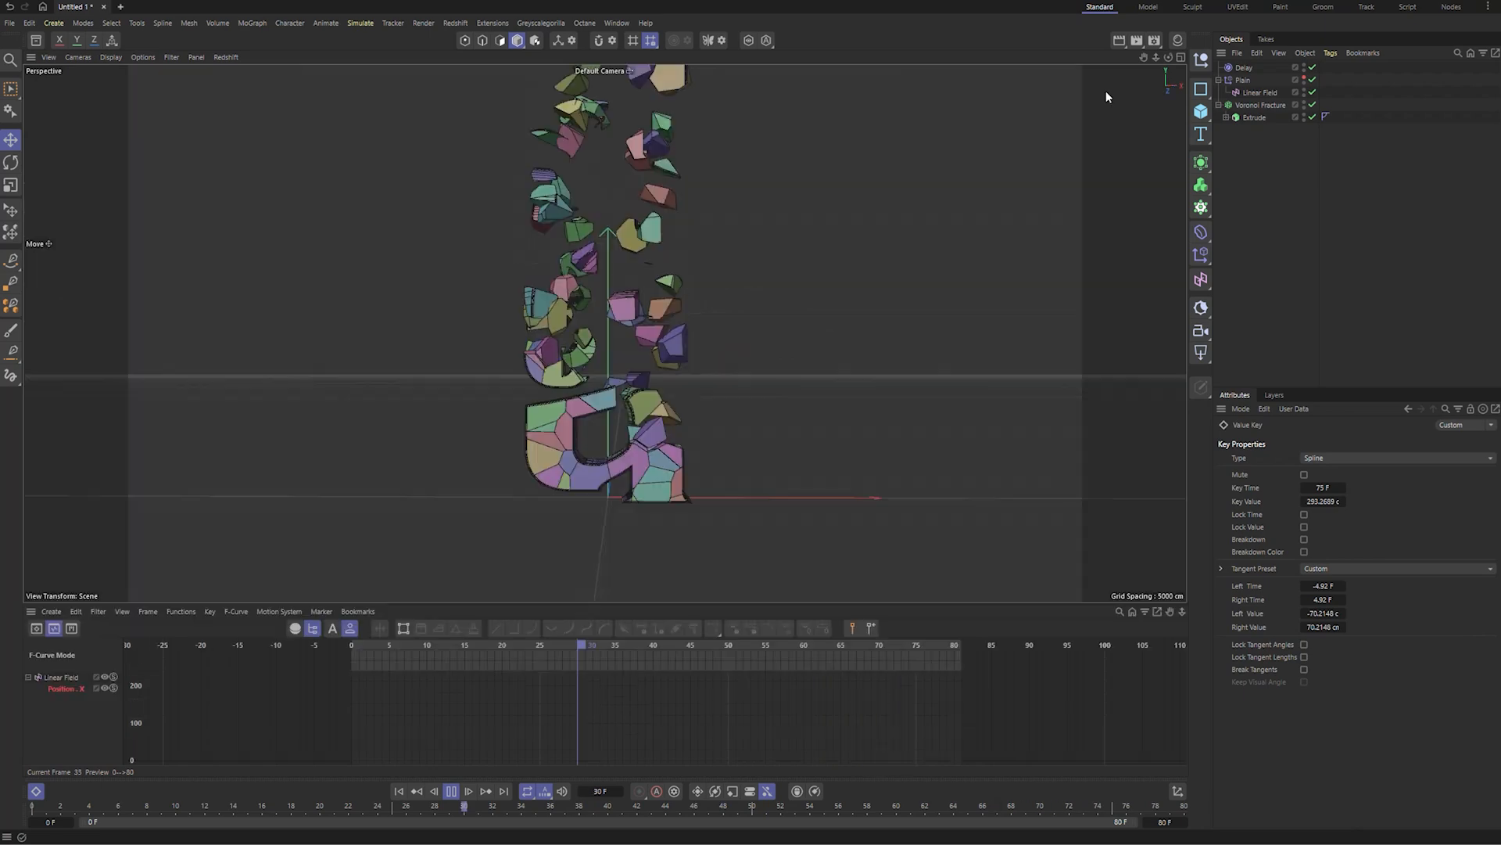
- Switch the renderer to Standard and set the render output size to 1080 × 1920 pixels
{"action": "left_click", "coordinate": [1155, 41]}
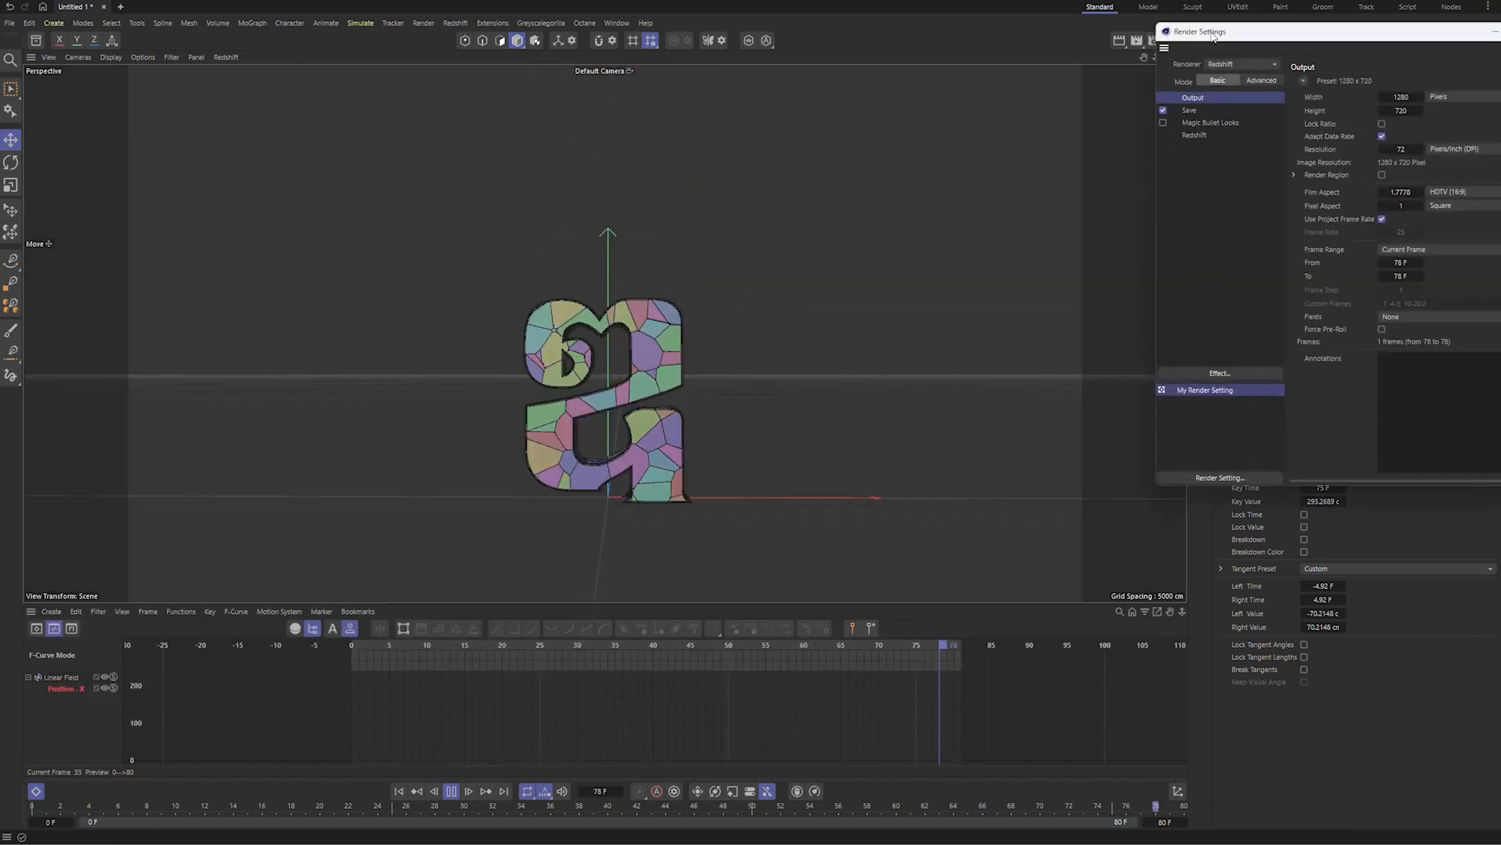
{"action": "left_click", "coordinate": [796, 158]}
{"action": "left_click", "coordinate": [790, 188]}
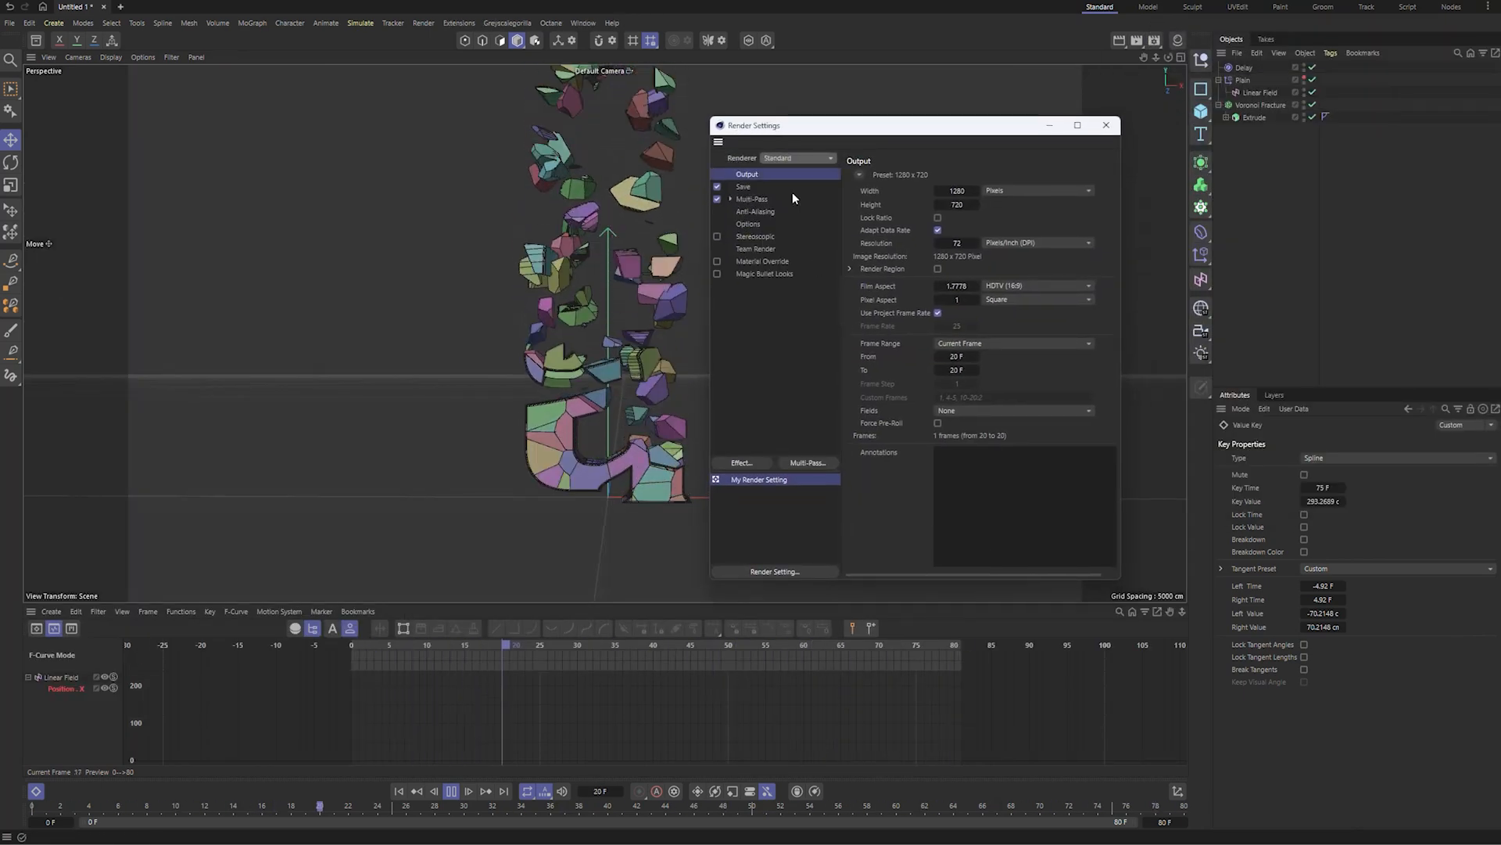
{"action": "double_click", "coordinate": [957, 191]}
{"action": "type", "text": "1080"}
{"action": "double_click", "coordinate": [956, 203]}
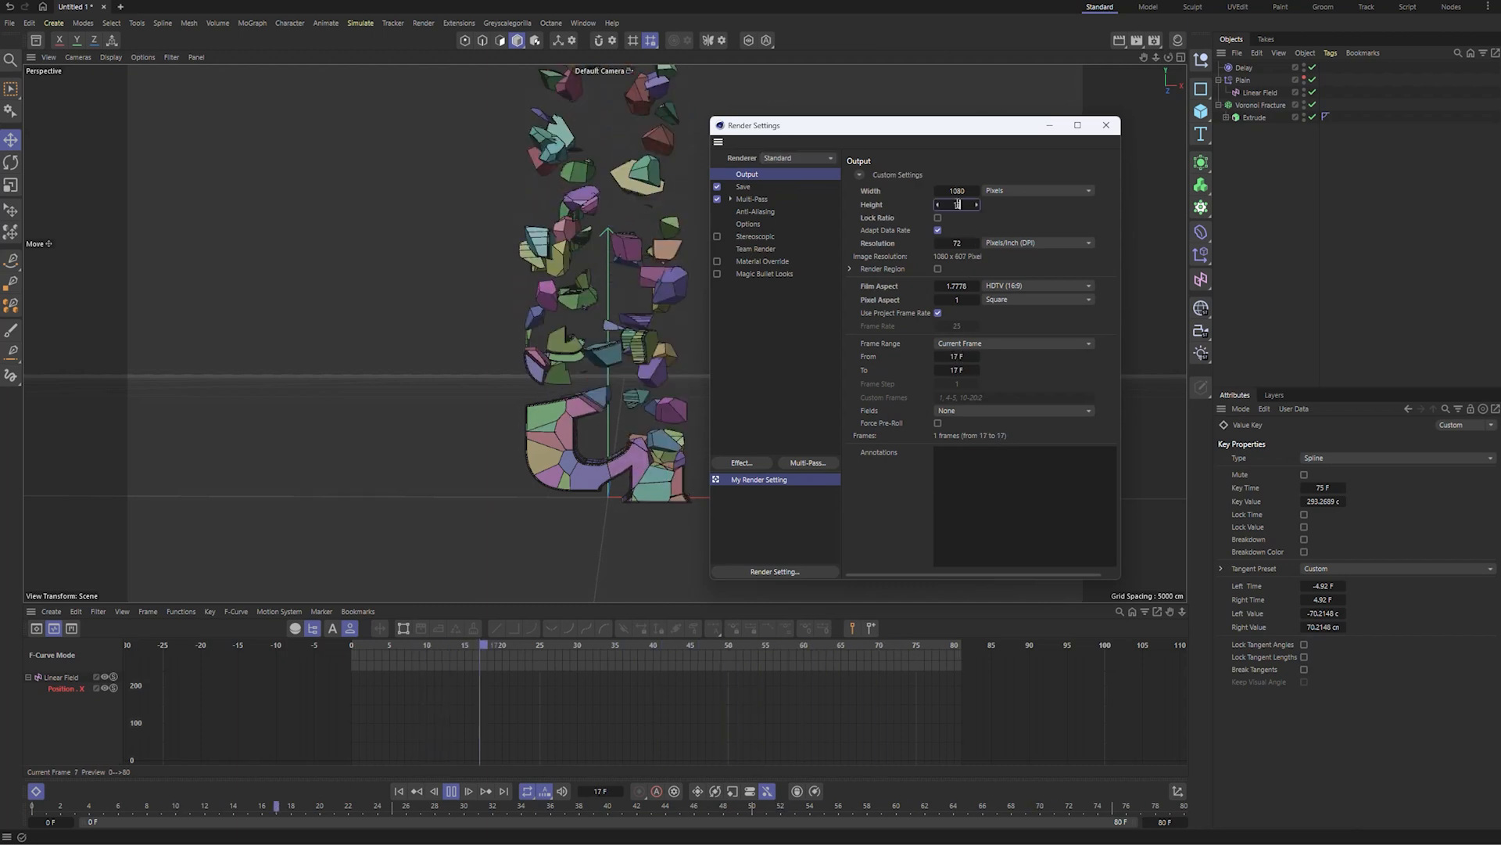
{"action": "type", "text": "1920"}
{"action": "double_click", "coordinate": [956, 188]}
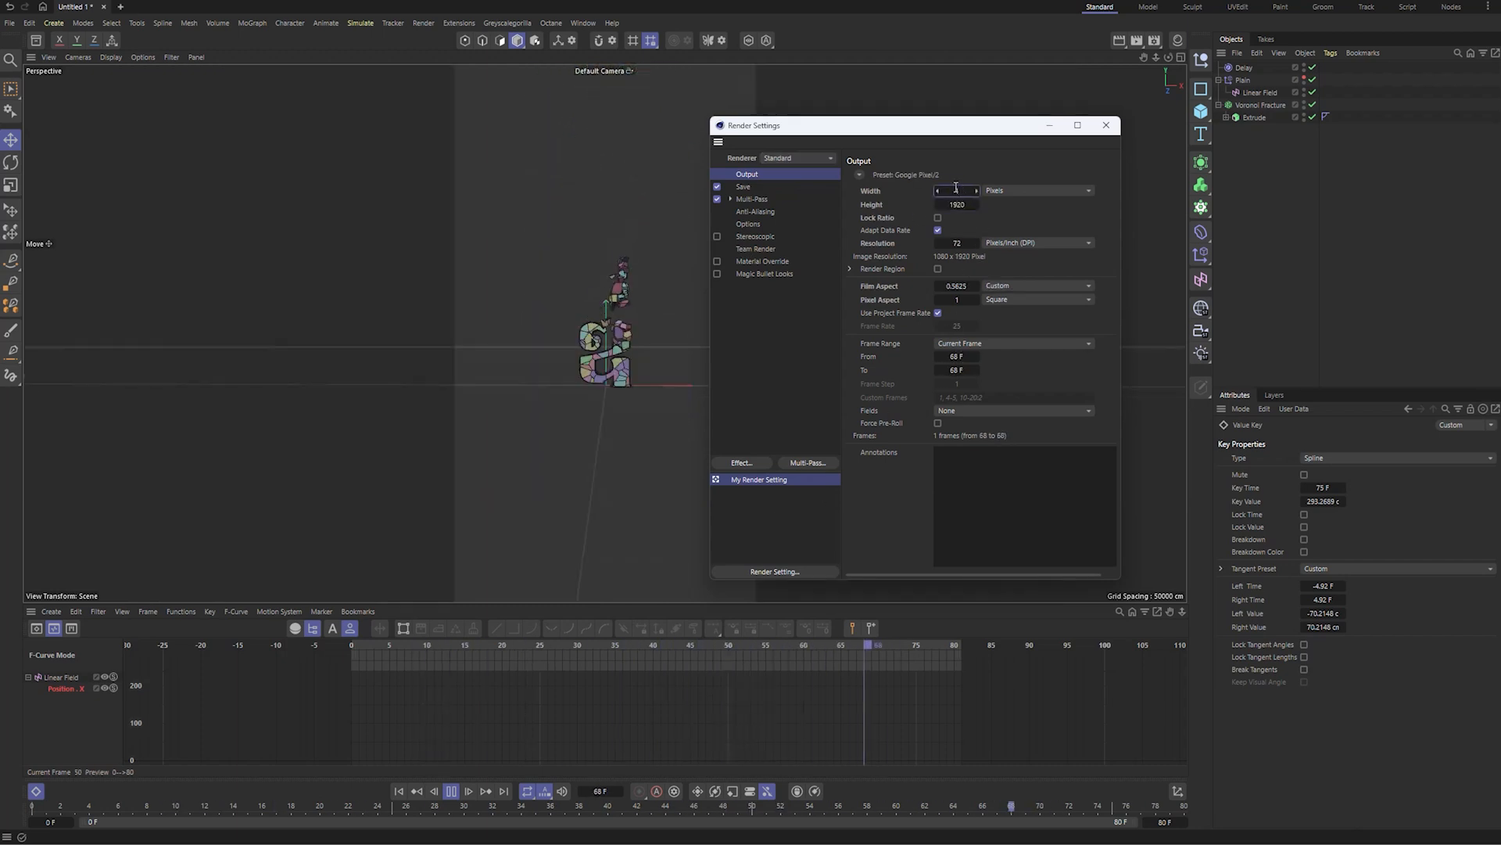
{"action": "left_click", "coordinate": [1105, 126]}
- Add a camera, look through it and set its heading and pitch rotation to 0°
{"action": "scroll", "coordinate": [613, 306], "scroll_direction": "up", "scroll_amount": 10}
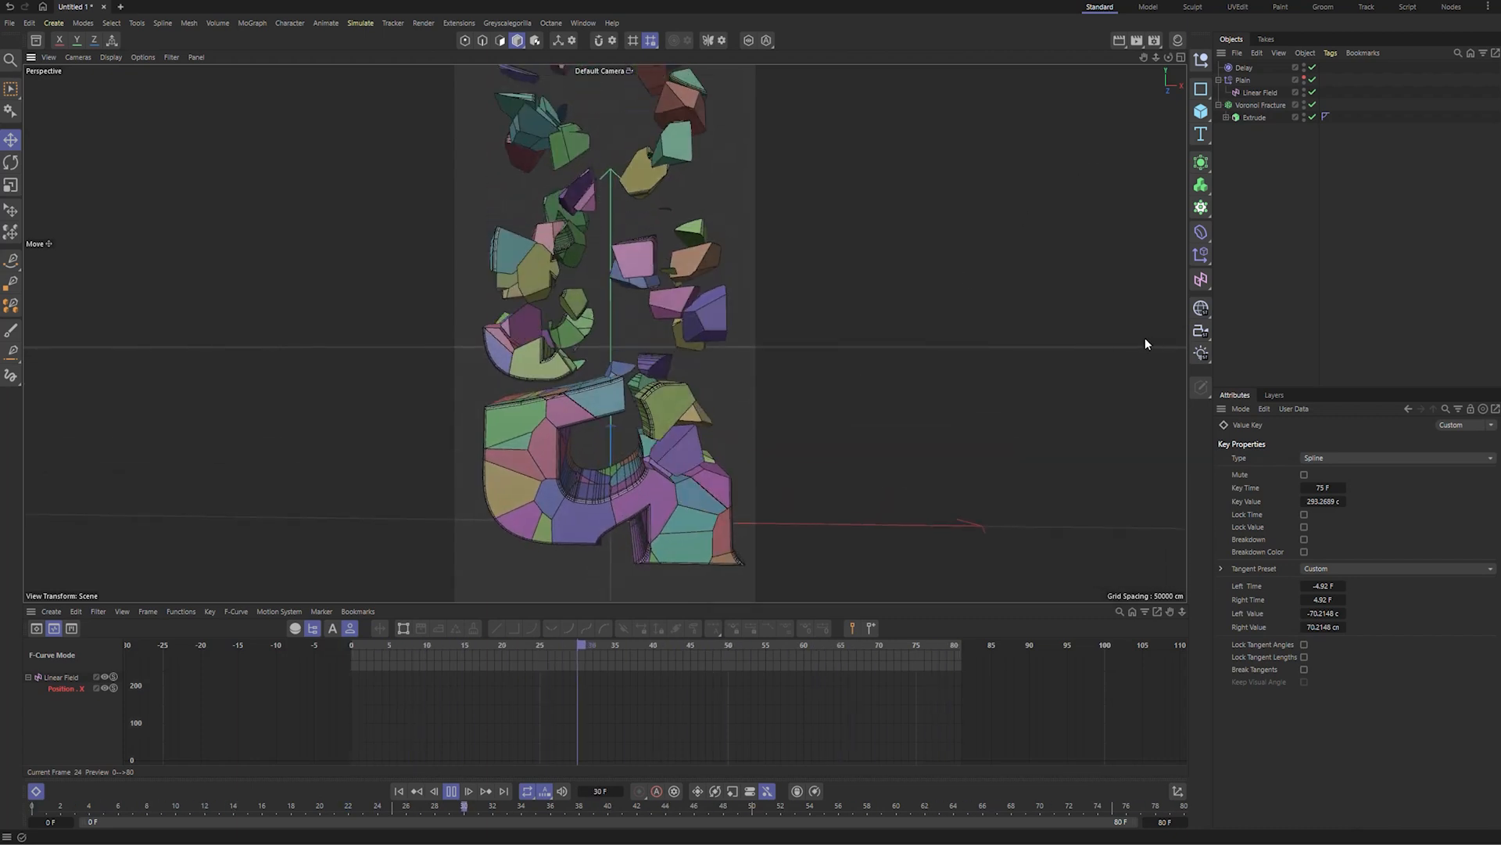
{"action": "left_click_drag", "start_coordinate": [1201, 330], "coordinate": [1243, 352]}
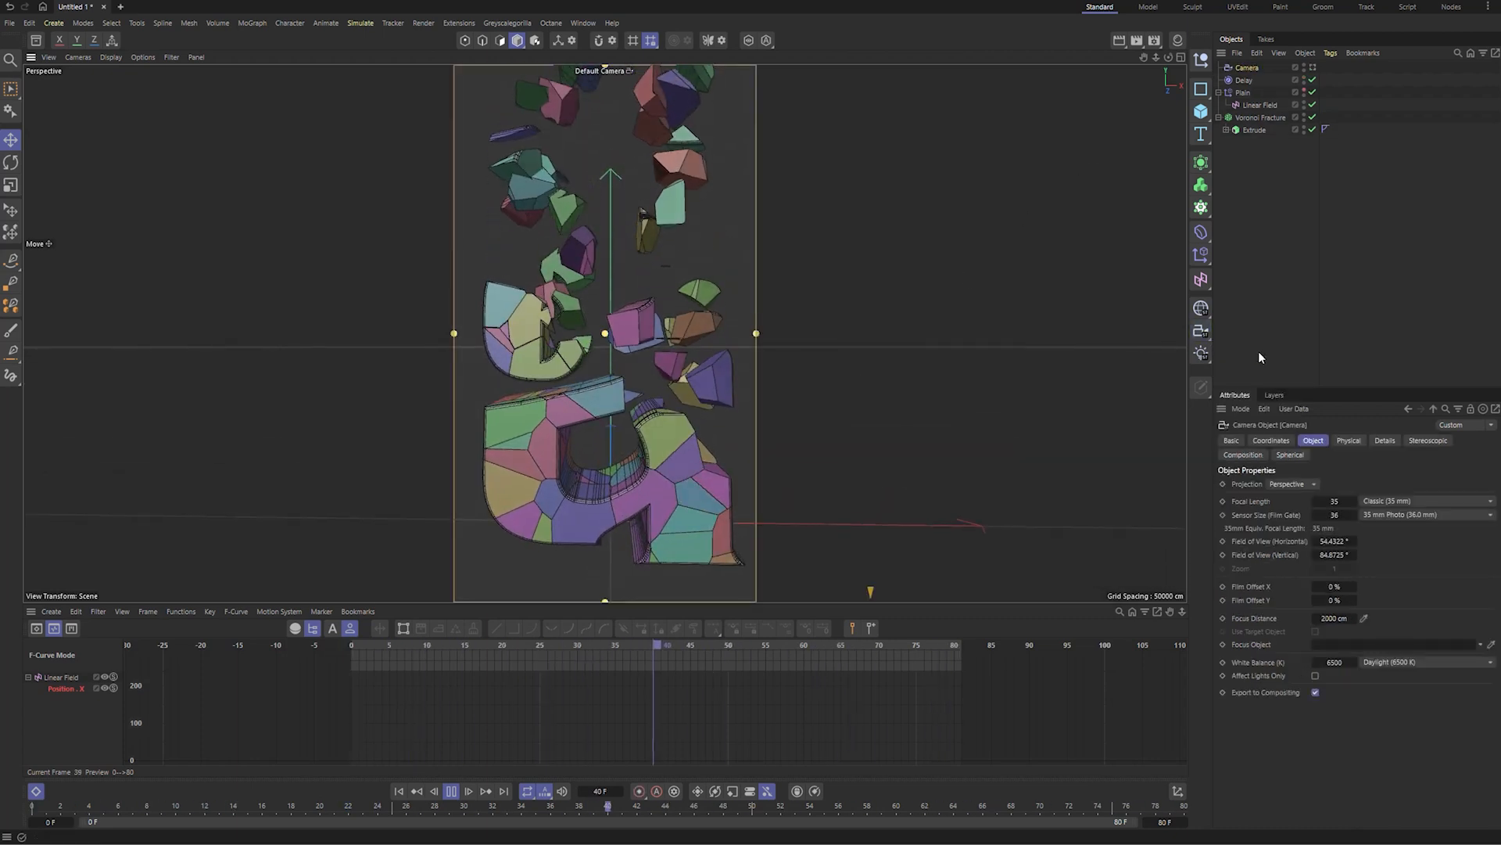
{"action": "left_click", "coordinate": [1313, 67]}
{"action": "left_click", "coordinate": [1270, 440]}
{"action": "double_click", "coordinate": [1359, 502]}
{"action": "type", "text": "0"}
{"action": "double_click", "coordinate": [1356, 515]}
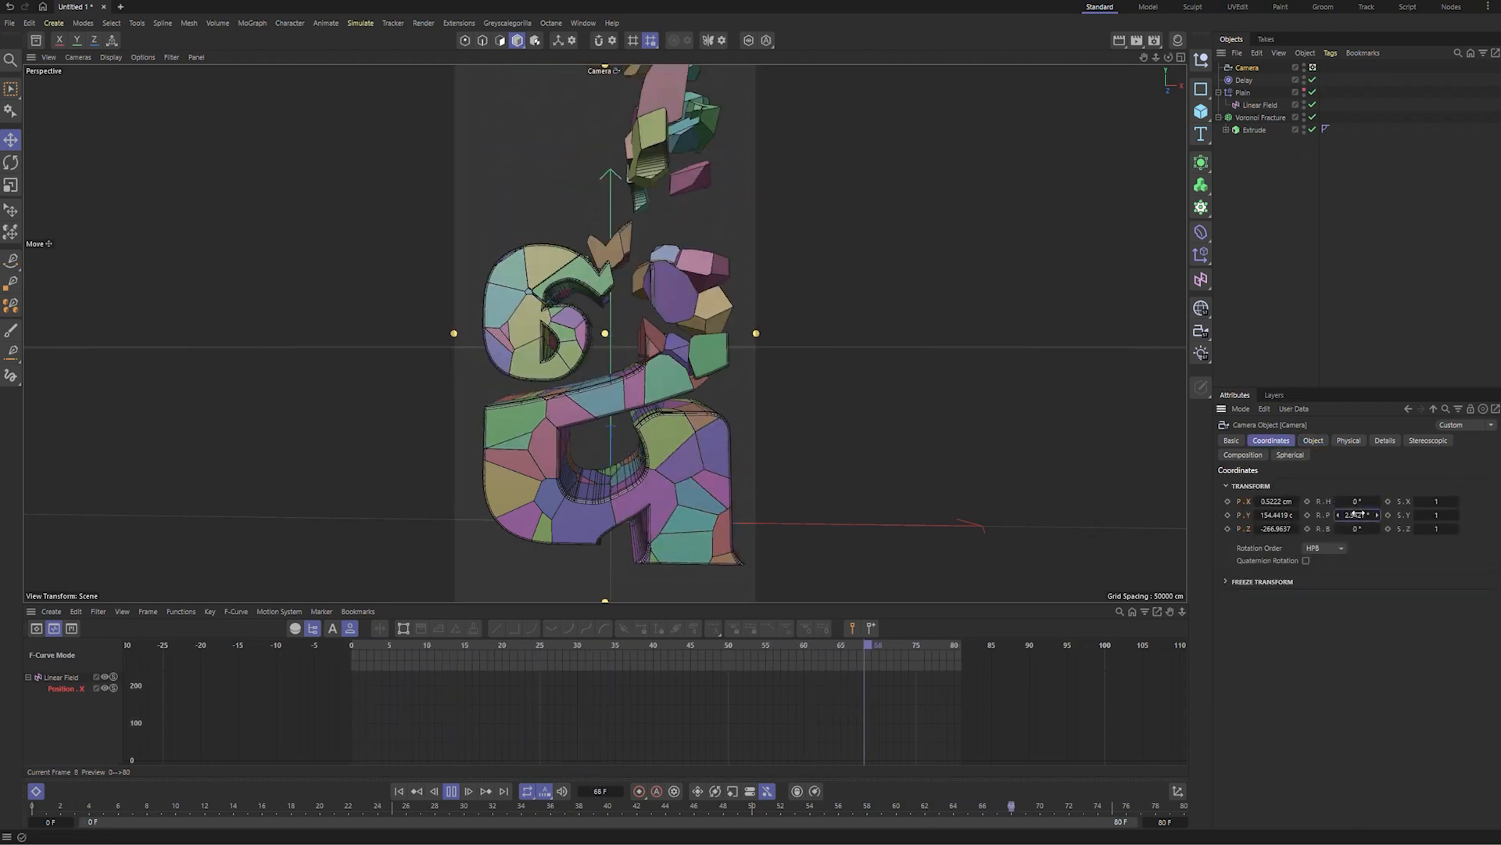
{"action": "type", "text": "0"}
{"action": "key", "text": "Return"}
- Position the camera at X 0 cm, Y about 147 cm and Z about -308 cm
{"action": "double_click", "coordinate": [1276, 501]}
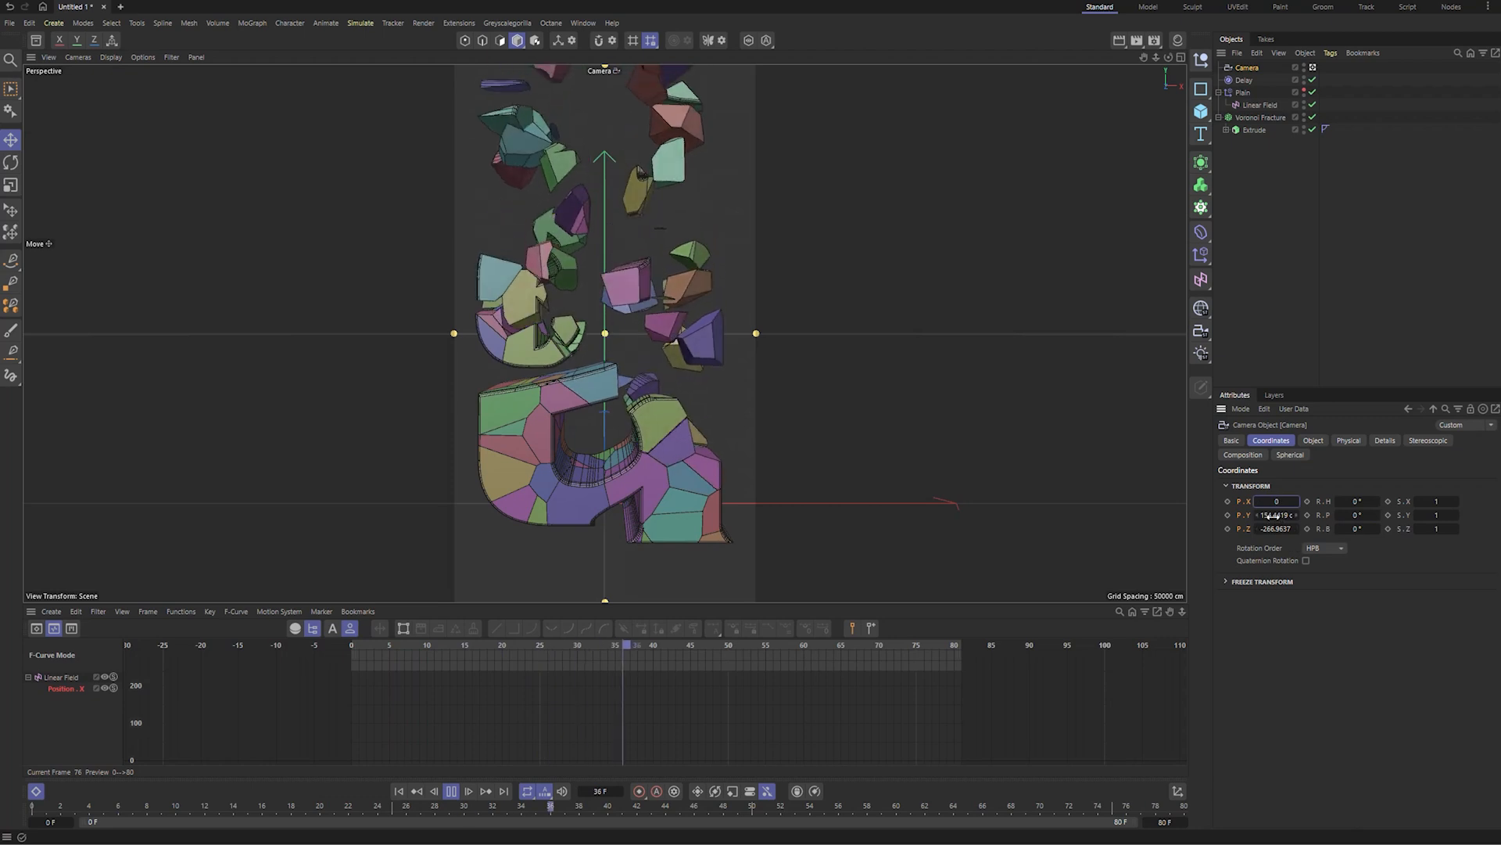
{"action": "type", "text": "0"}
{"action": "key", "text": "Tab"}
{"action": "left_click_drag", "start_coordinate": [1296, 515], "coordinate": [1296, 561]}
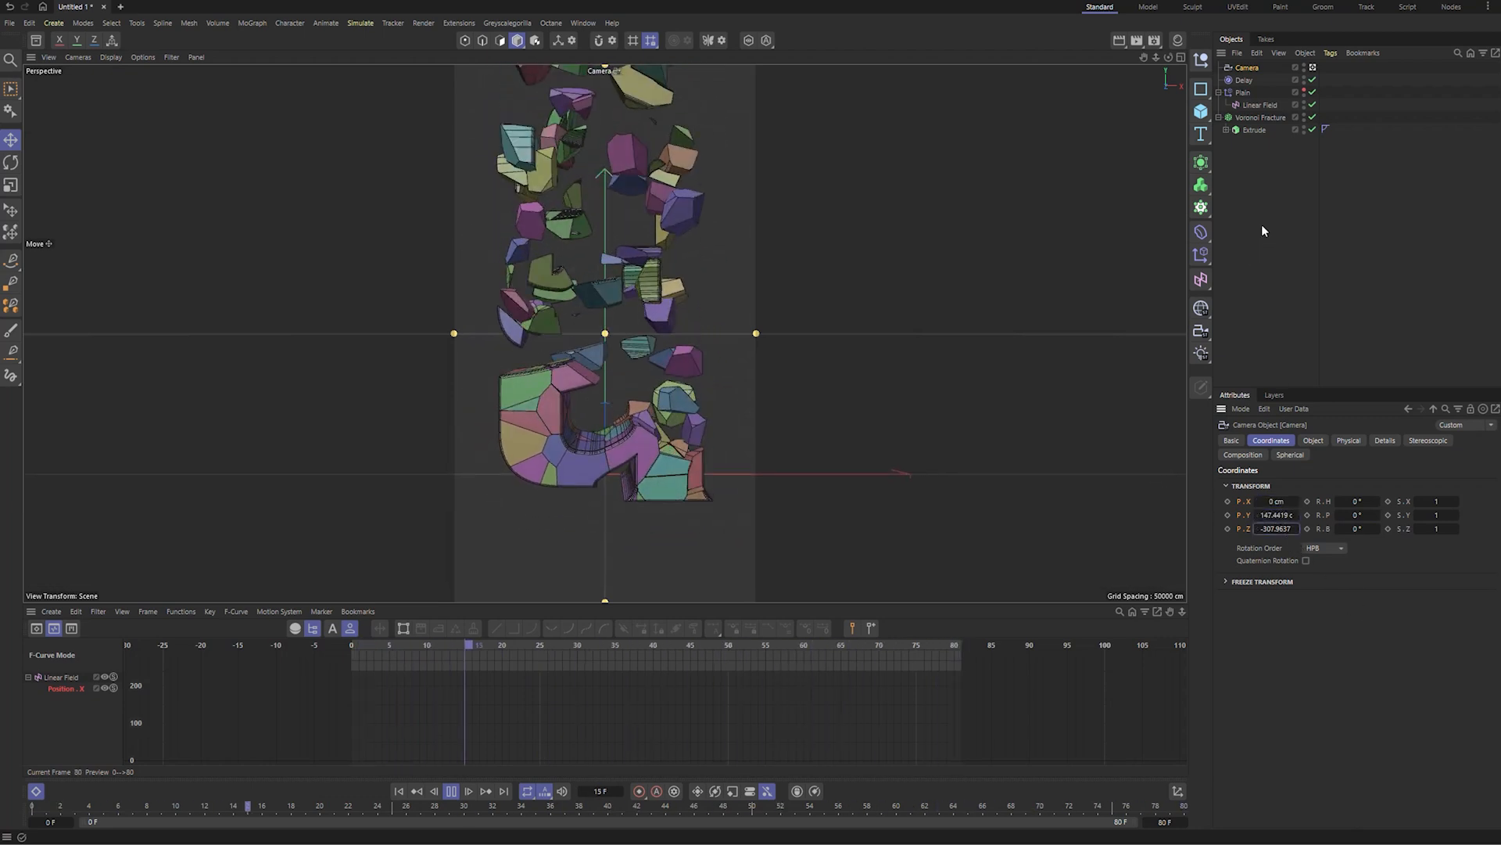
{"action": "left_click", "coordinate": [1312, 208]}
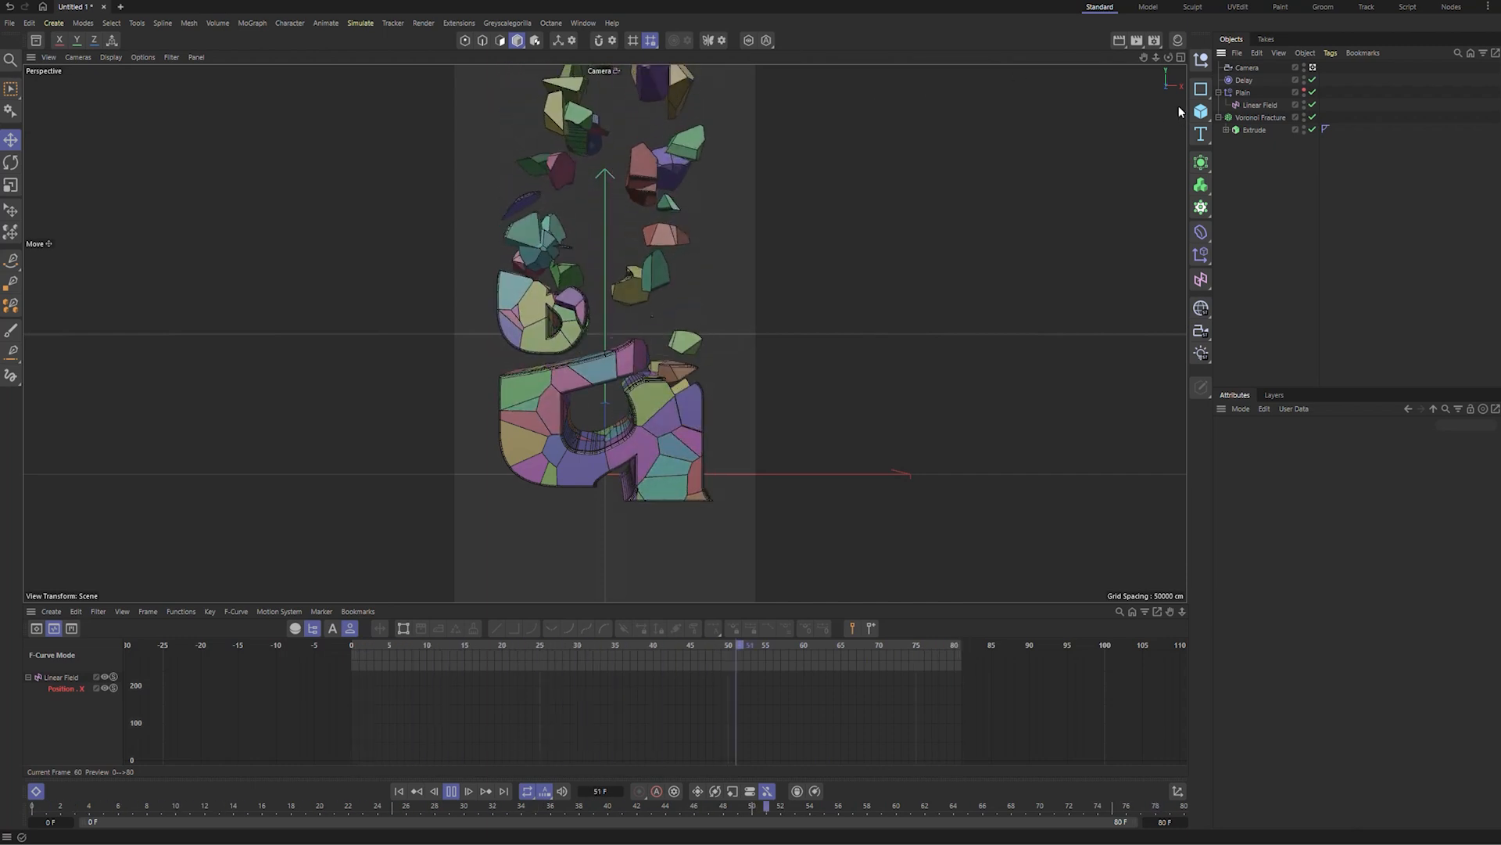
- Enable uniform scale on the Plain effector and set its scale value to -1
{"action": "left_click", "coordinate": [1243, 93]}
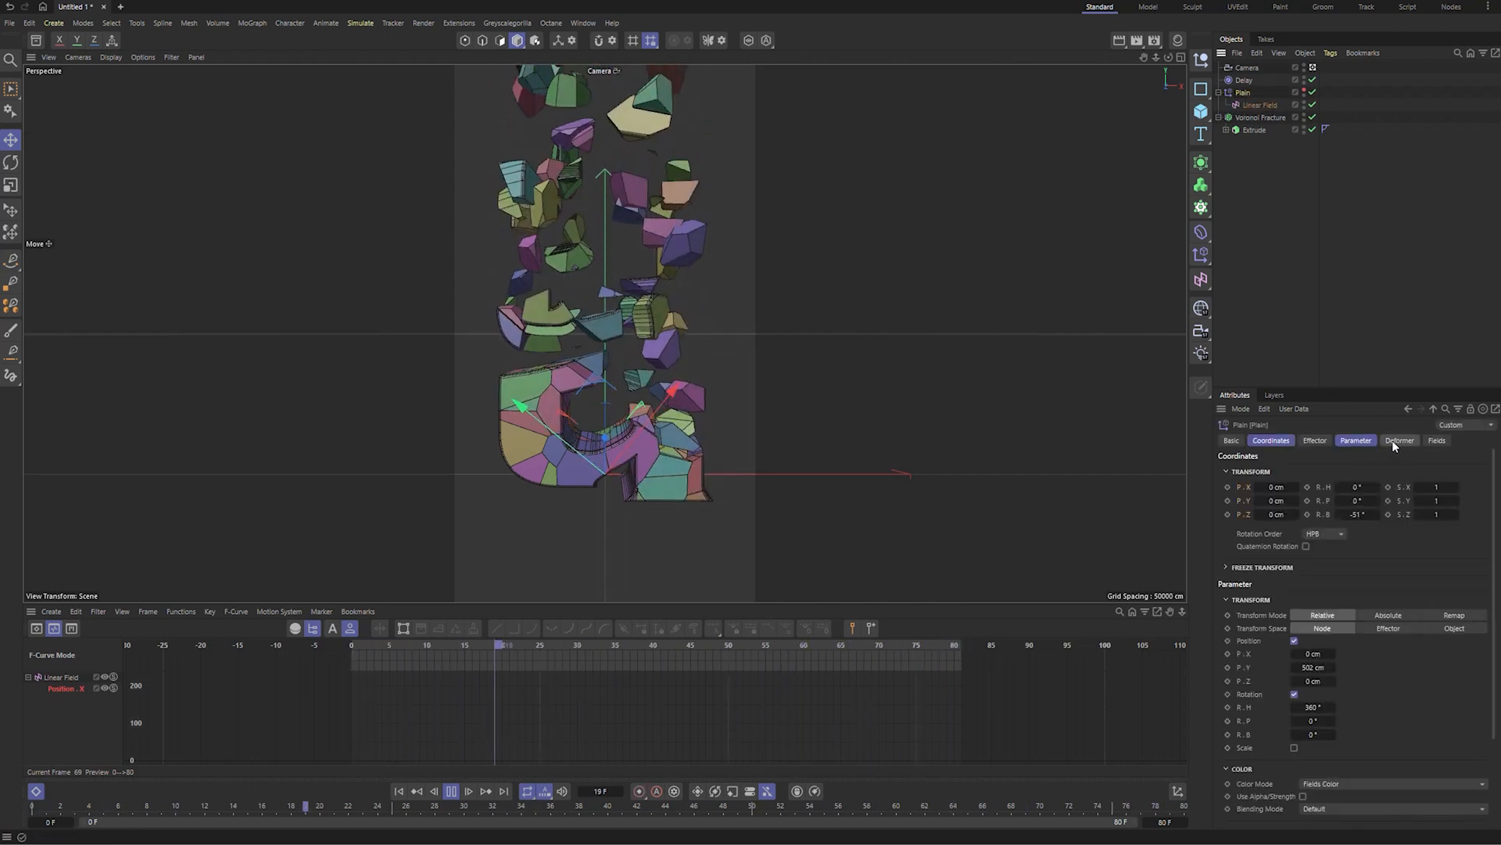
{"action": "left_click", "coordinate": [1357, 441]}
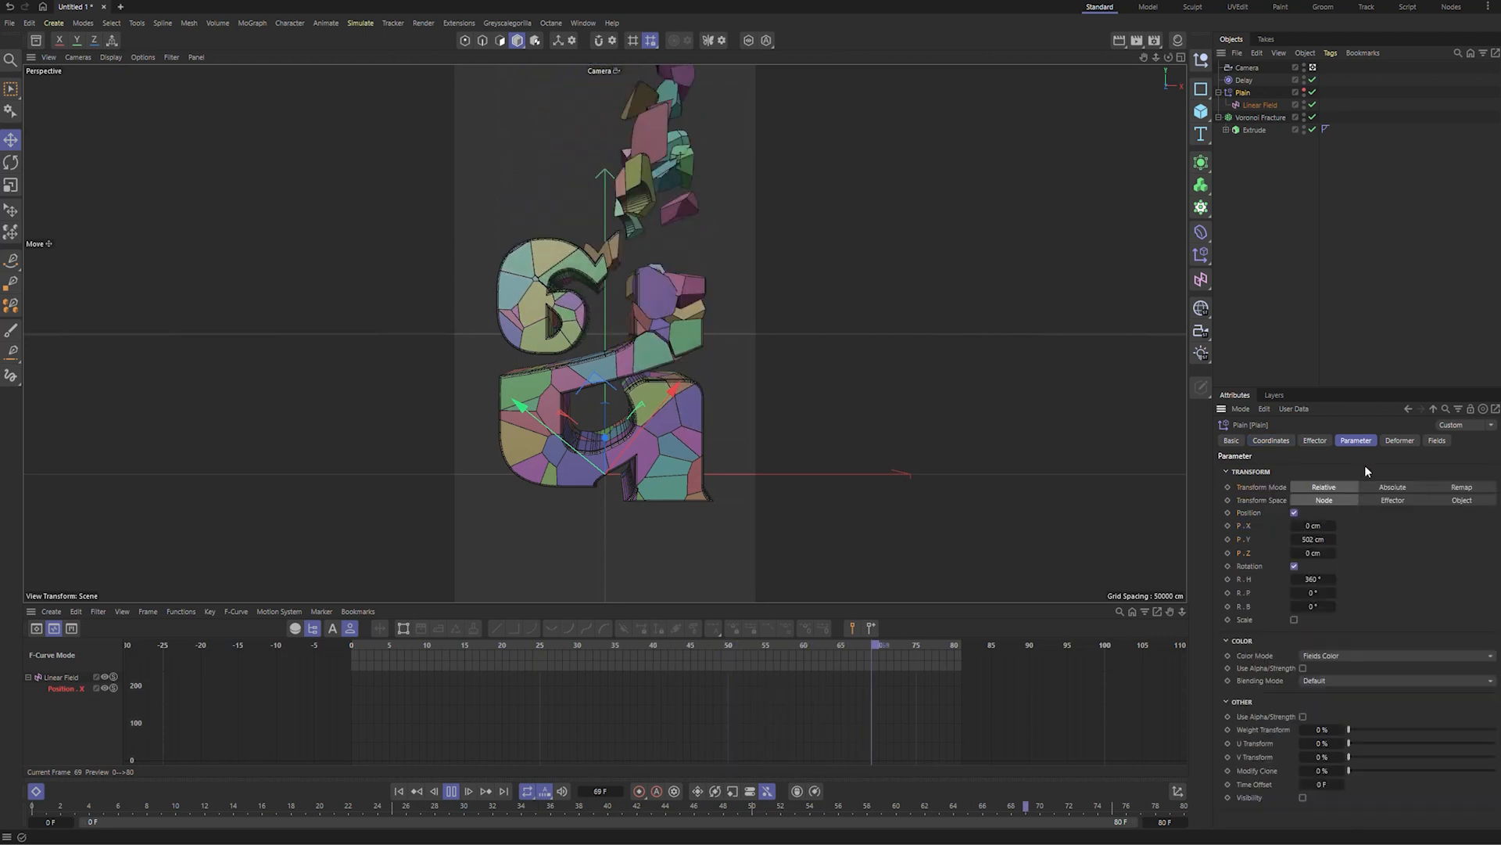
{"action": "left_click", "coordinate": [1295, 619]}
{"action": "left_click", "coordinate": [1294, 632]}
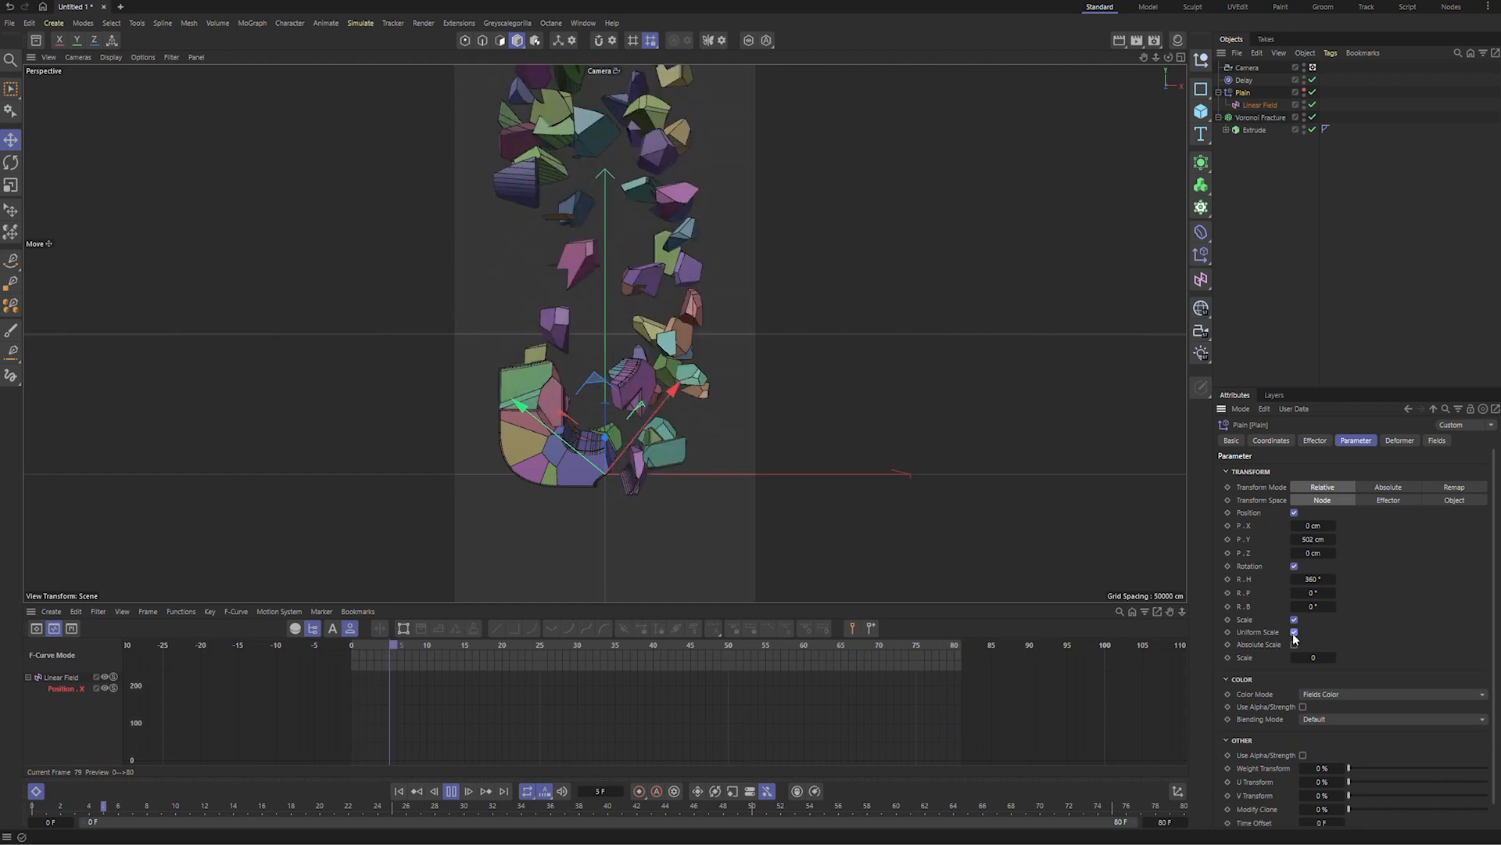
{"action": "left_click_drag", "start_coordinate": [1325, 660], "coordinate": [1332, 660]}
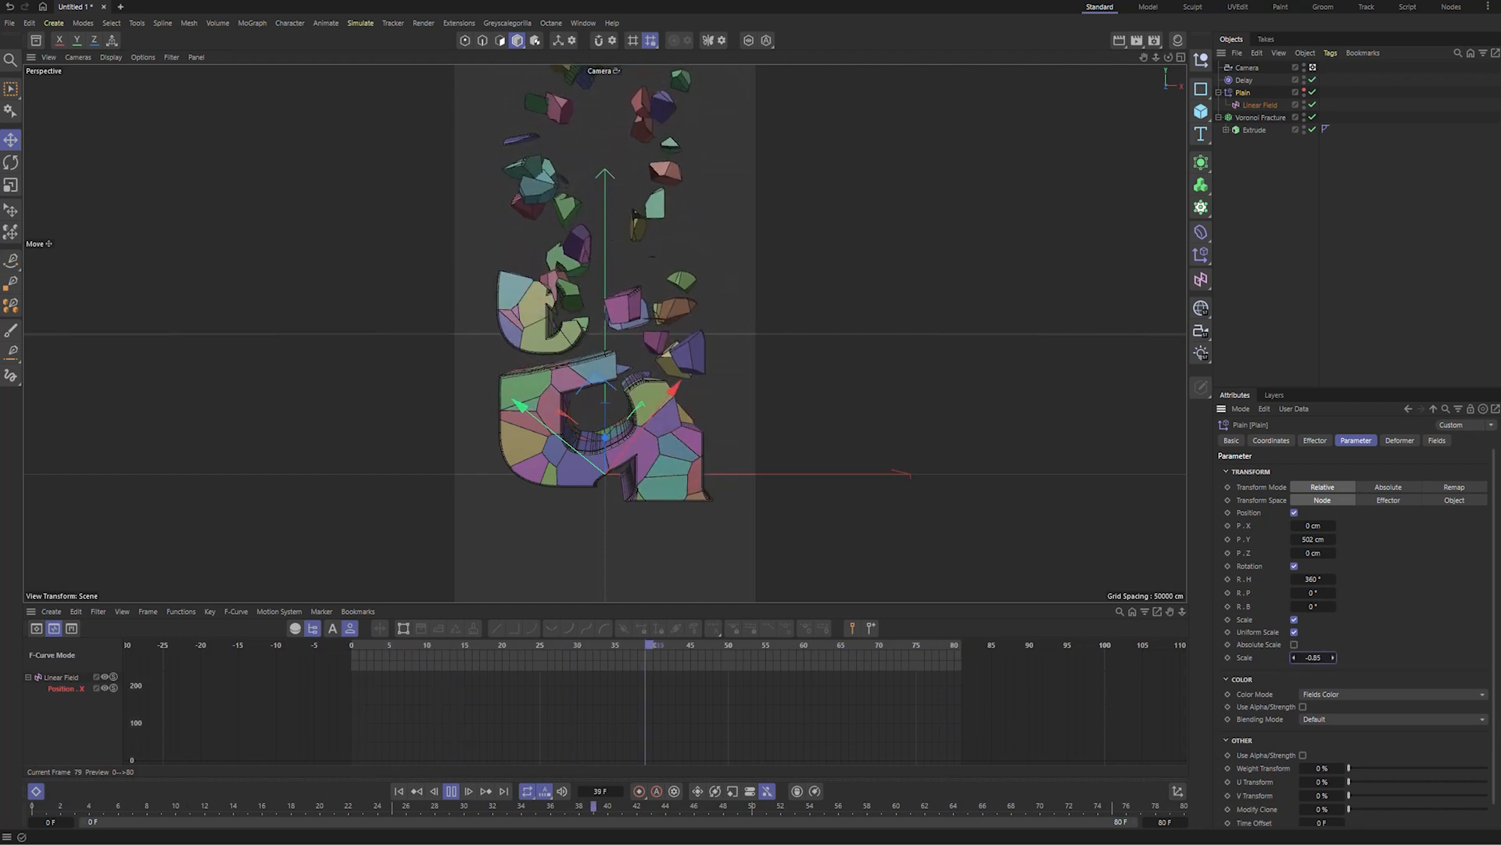
{"action": "left_click_drag", "start_coordinate": [1258, 660], "coordinate": [1259, 660]}
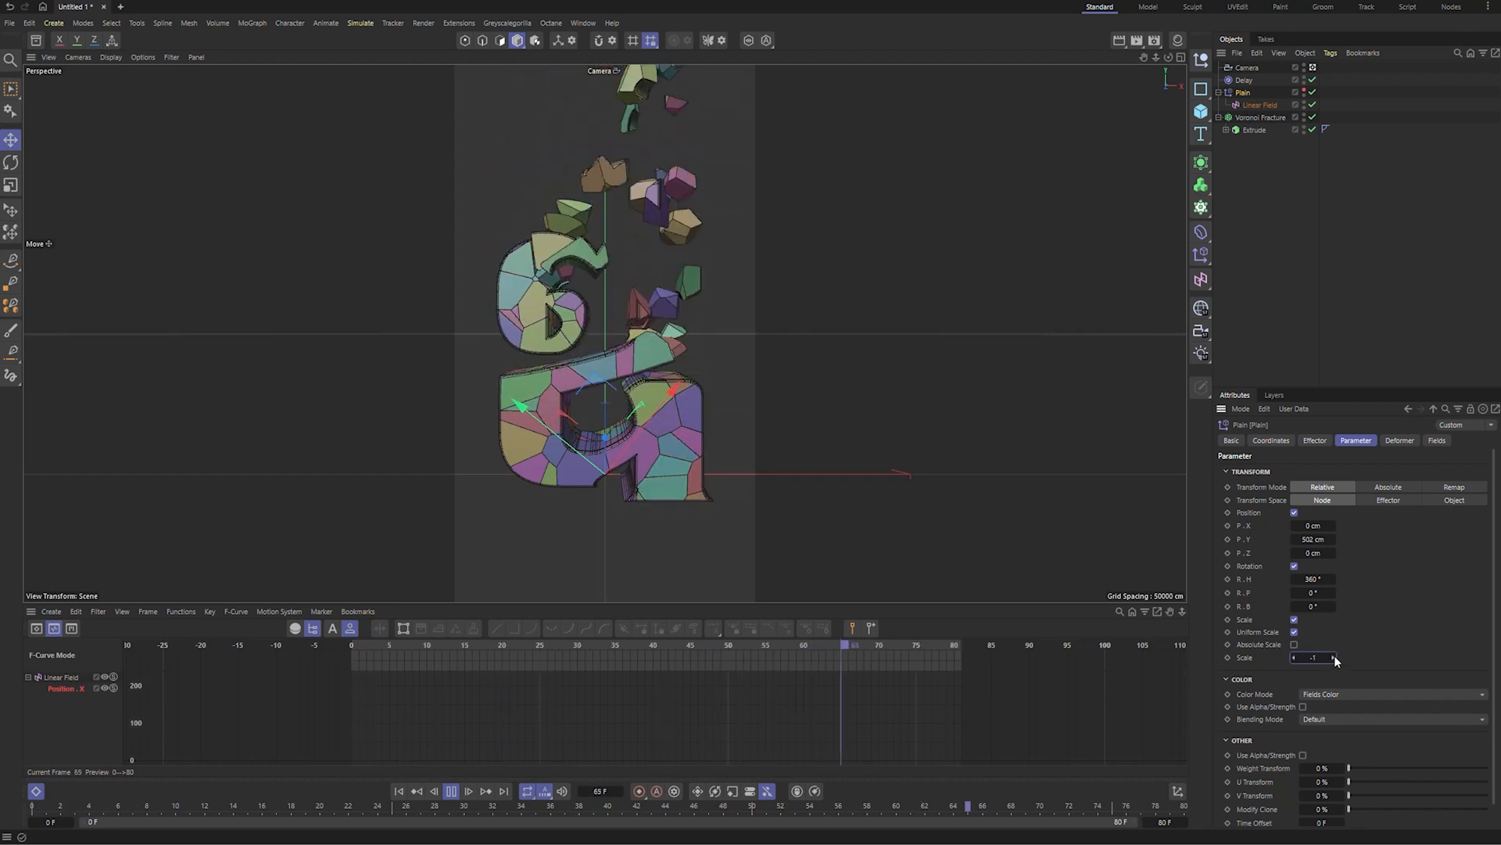
{"action": "left_click", "coordinate": [1288, 215]}
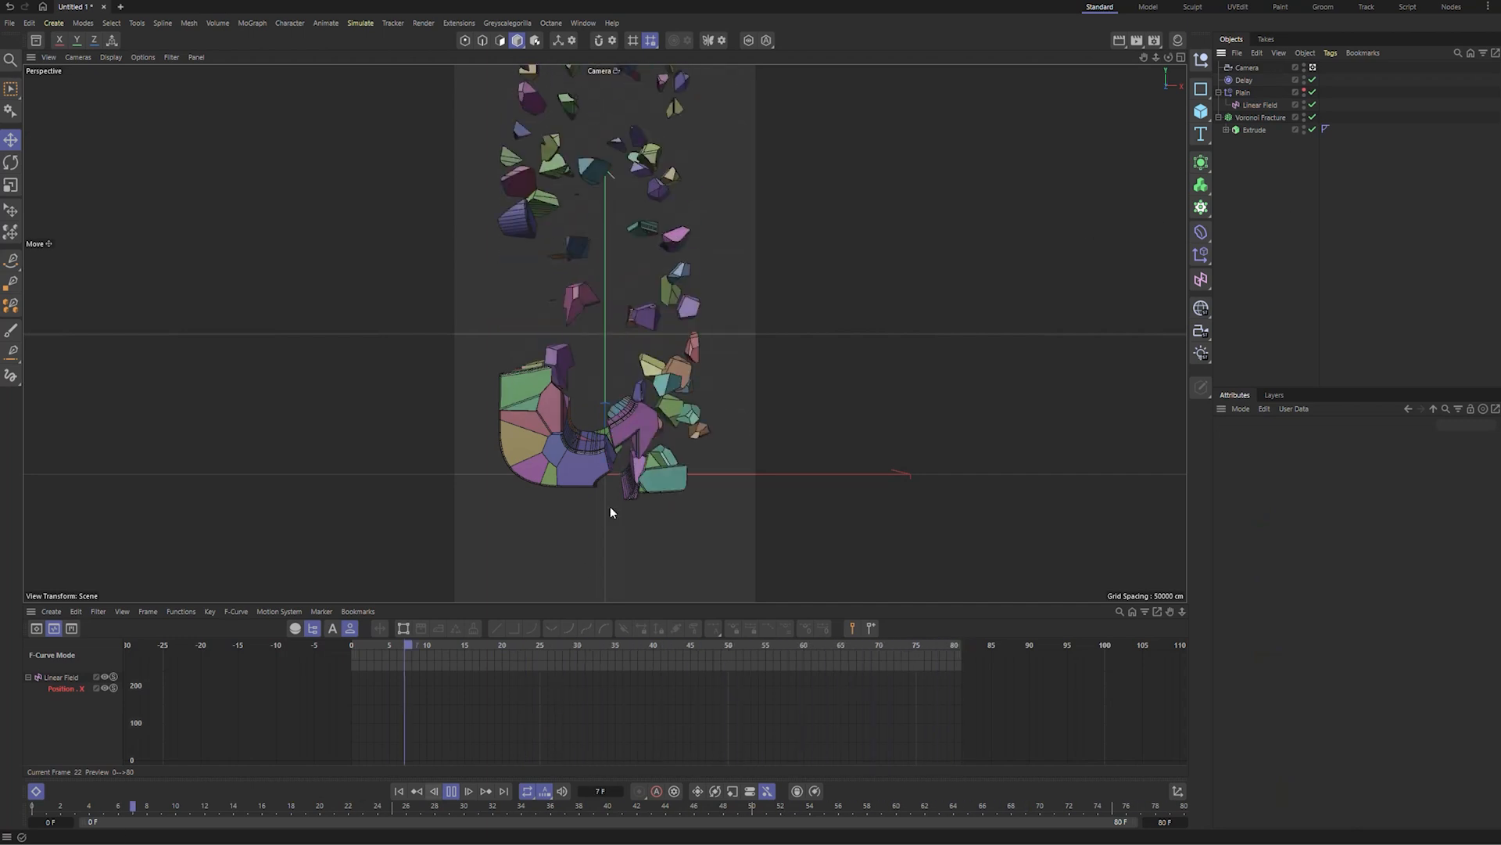
- Set the camera's focal length to 80 mm
{"action": "left_click", "coordinate": [1245, 69]}
{"action": "type", "text": "80"}
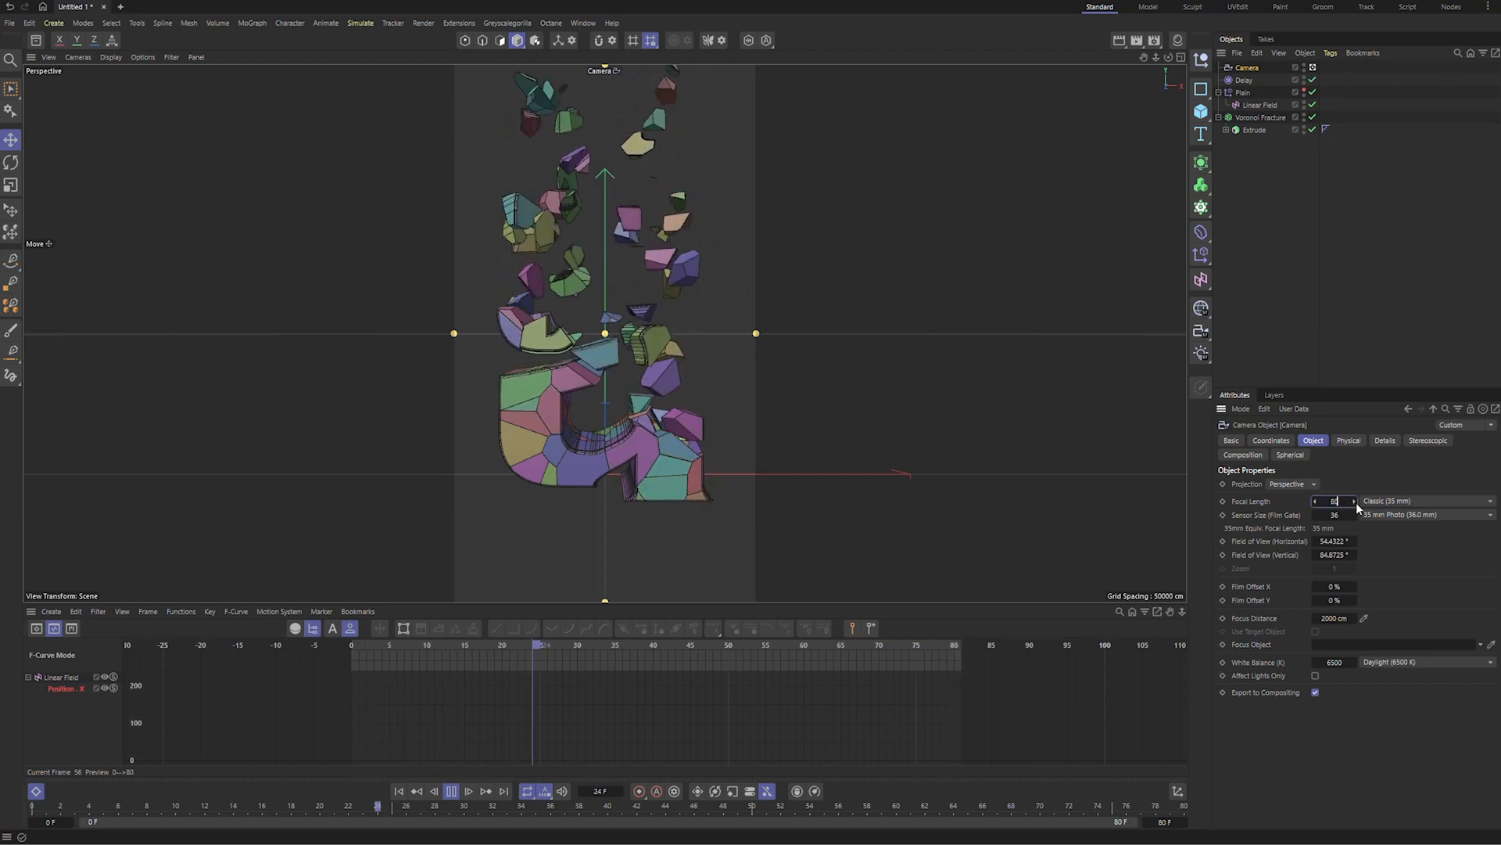
{"action": "key", "text": "Return"}
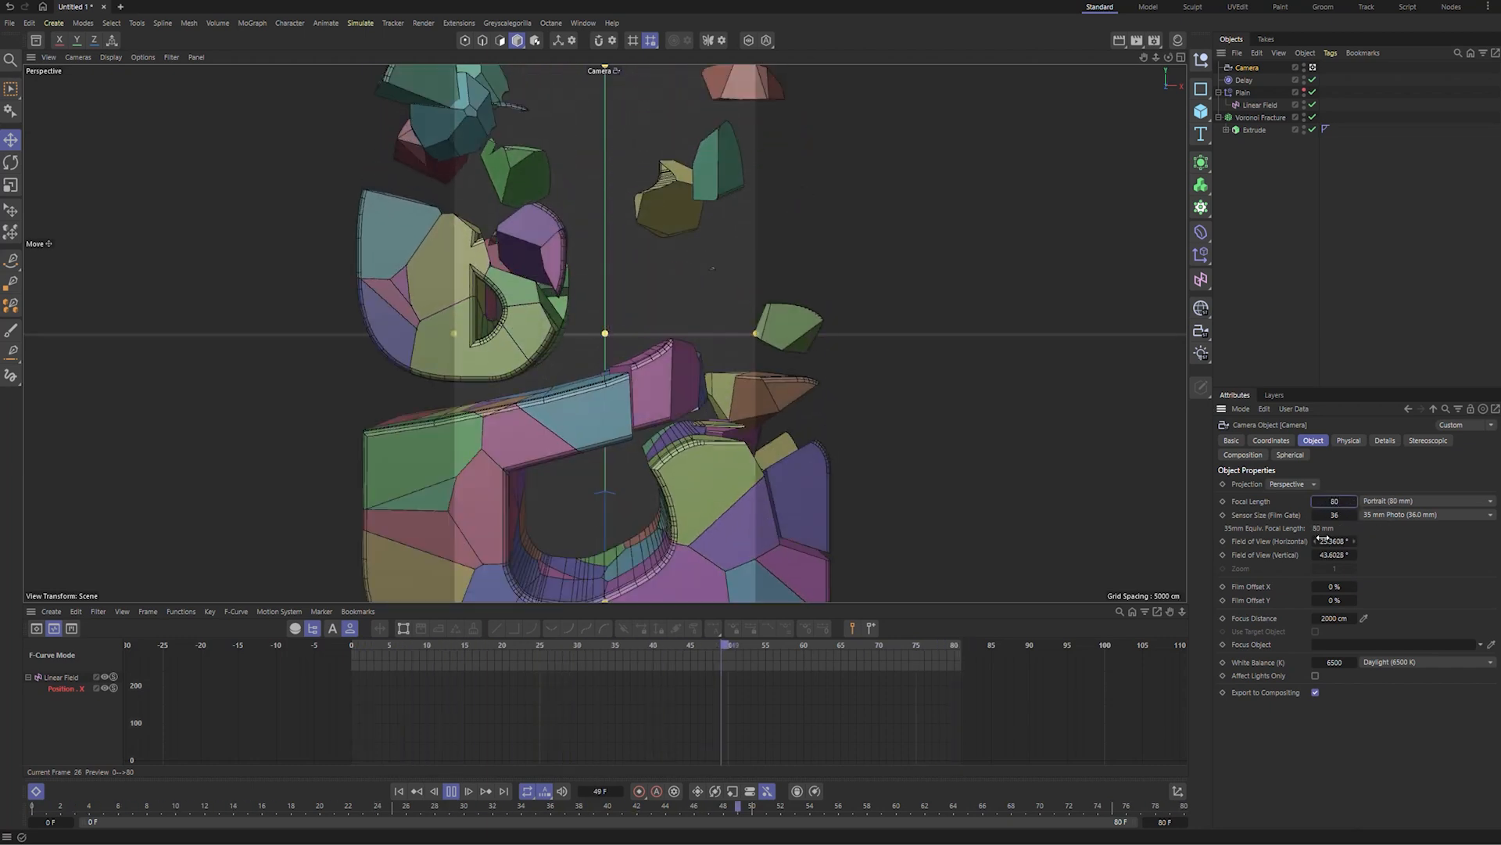
- Pull the camera back to a Z position of about -565 cm and lower its Y position slightly to reframe the shape
{"action": "left_click", "coordinate": [1270, 440]}
{"action": "left_click_drag", "start_coordinate": [1276, 528], "coordinate": [1070, 529]}
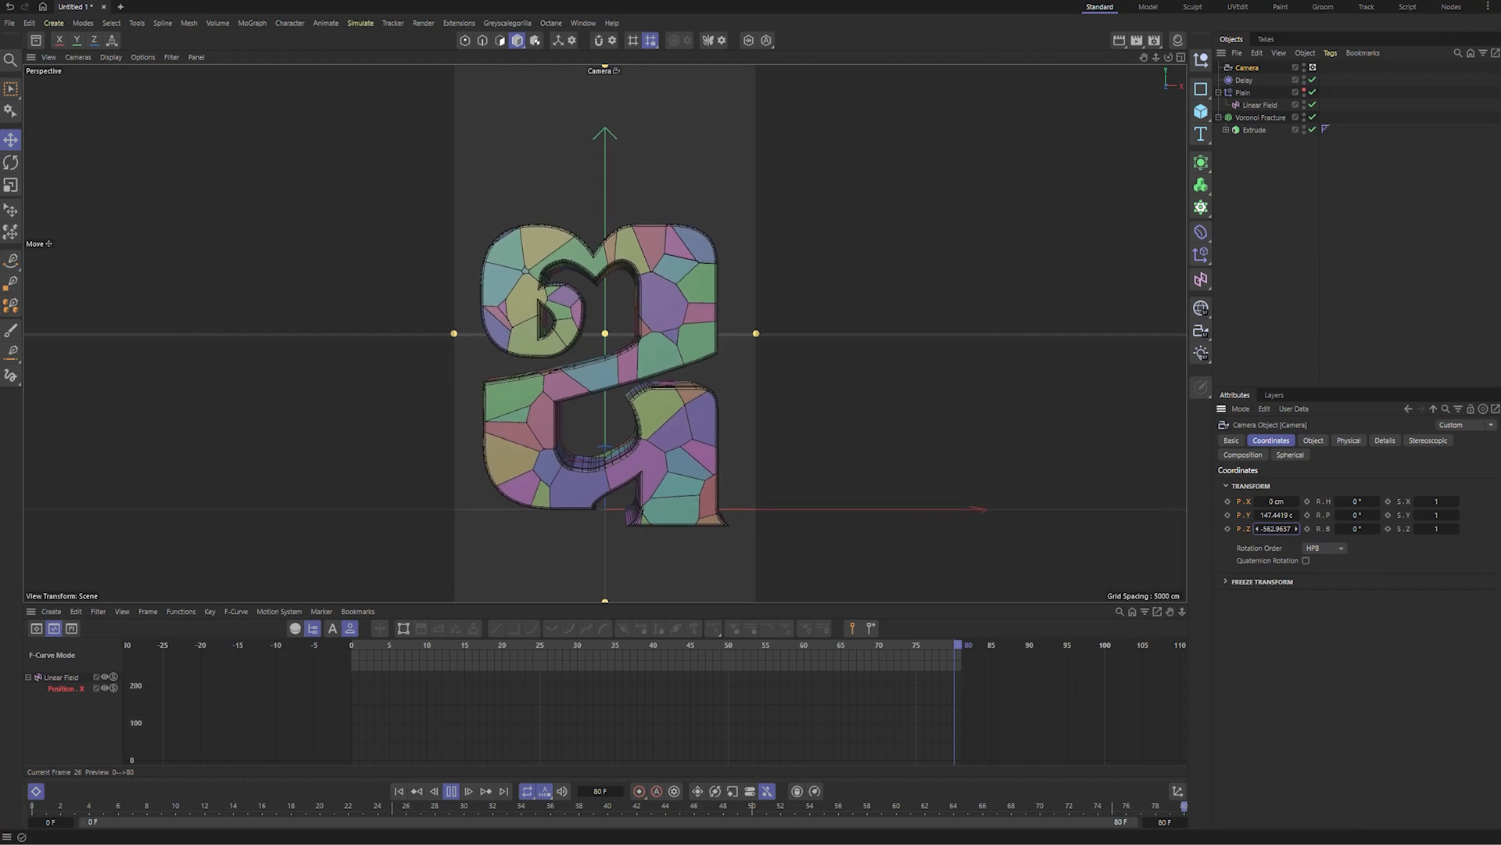
{"action": "left_click_drag", "start_coordinate": [1276, 529], "coordinate": [1268, 514]}
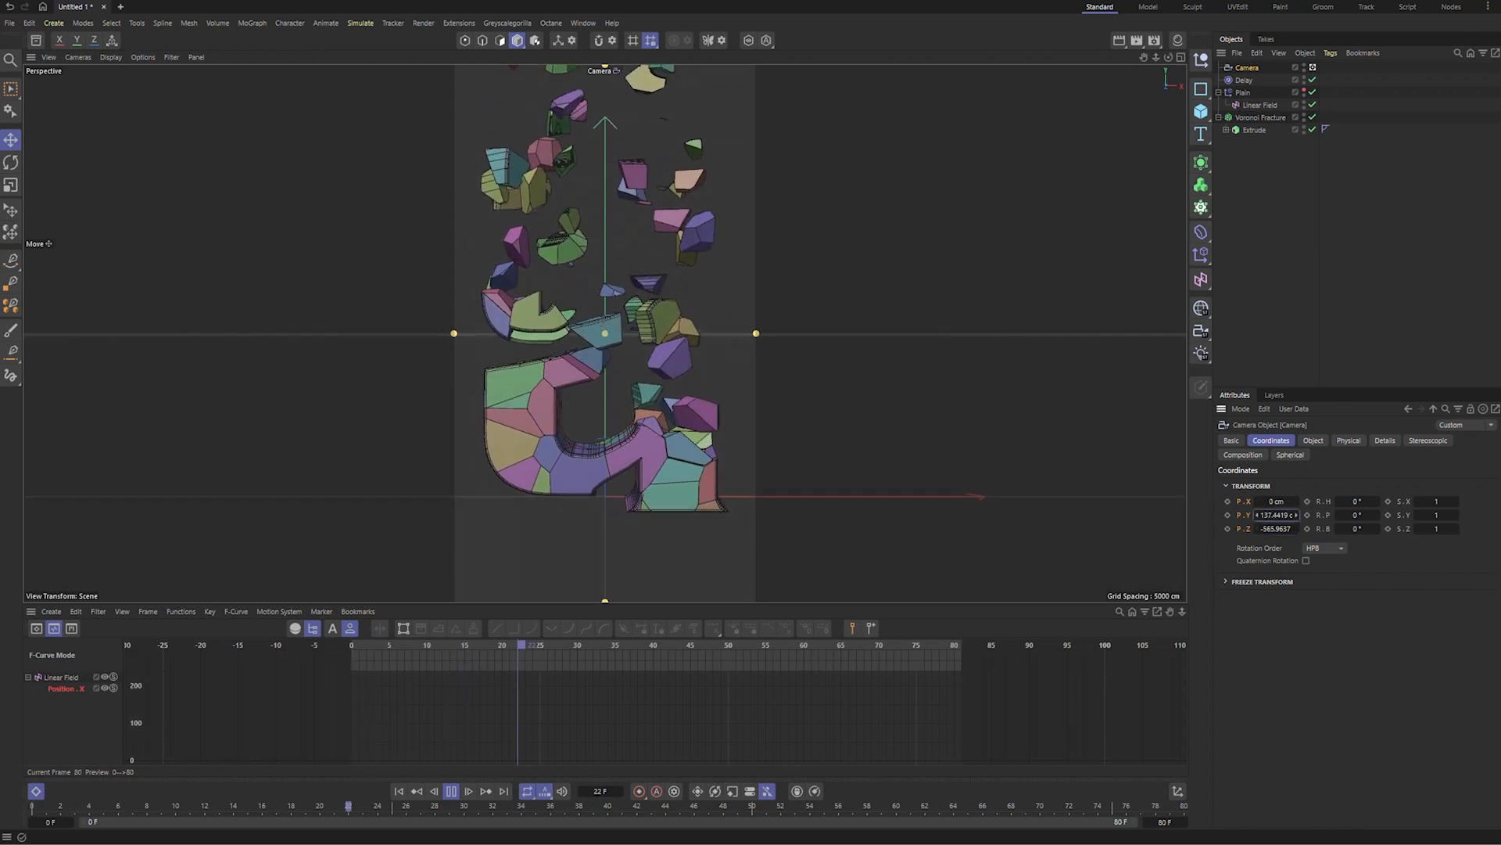
{"action": "left_click", "coordinate": [1376, 252]}
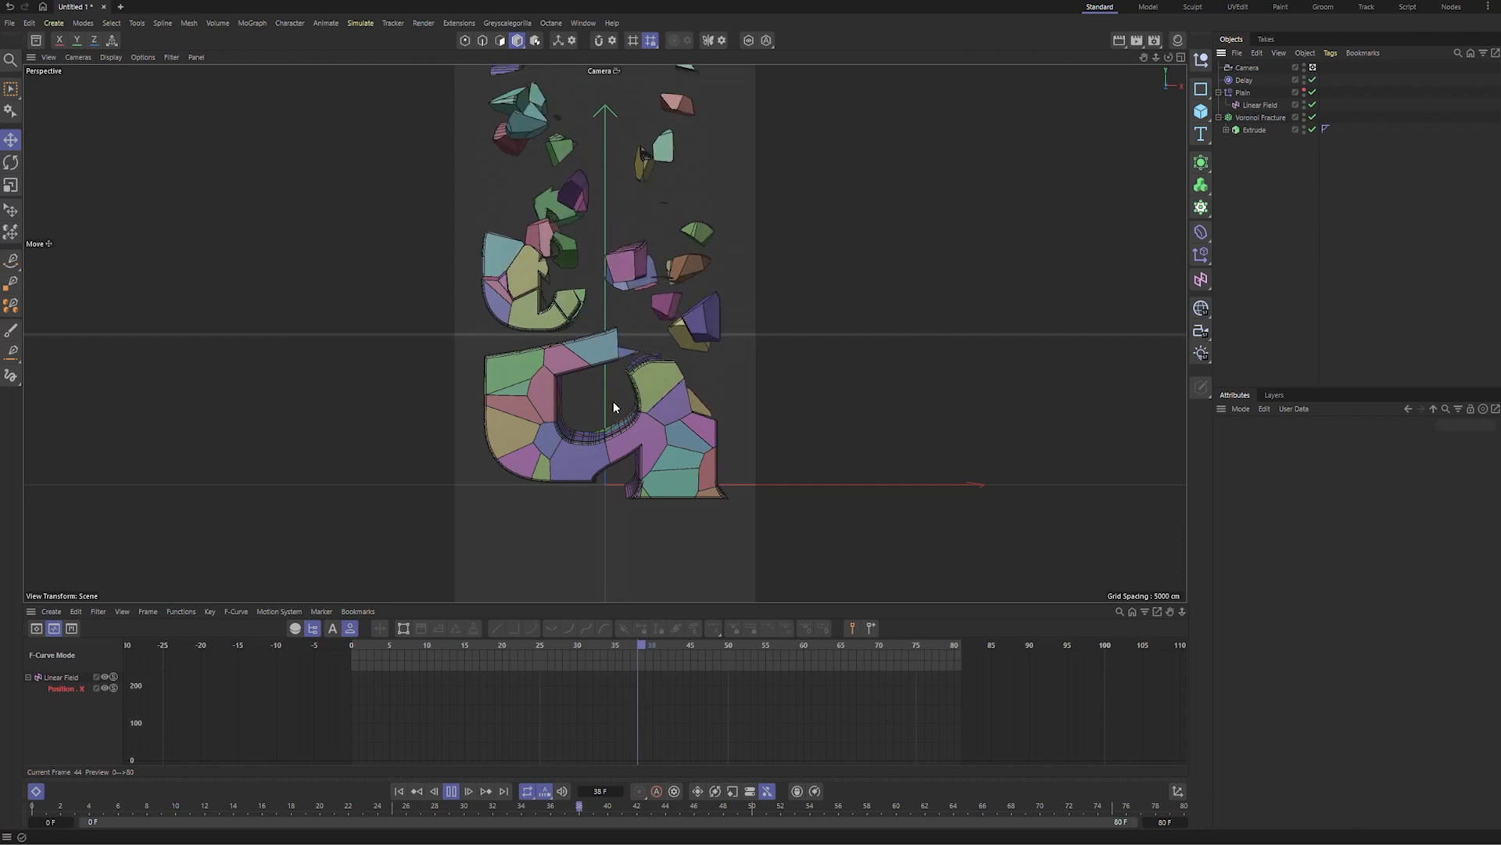
- Stop playback, add a cube and place it behind the shape at Y about 130 cm and Z about 137 cm
{"action": "left_click", "coordinate": [451, 792]}
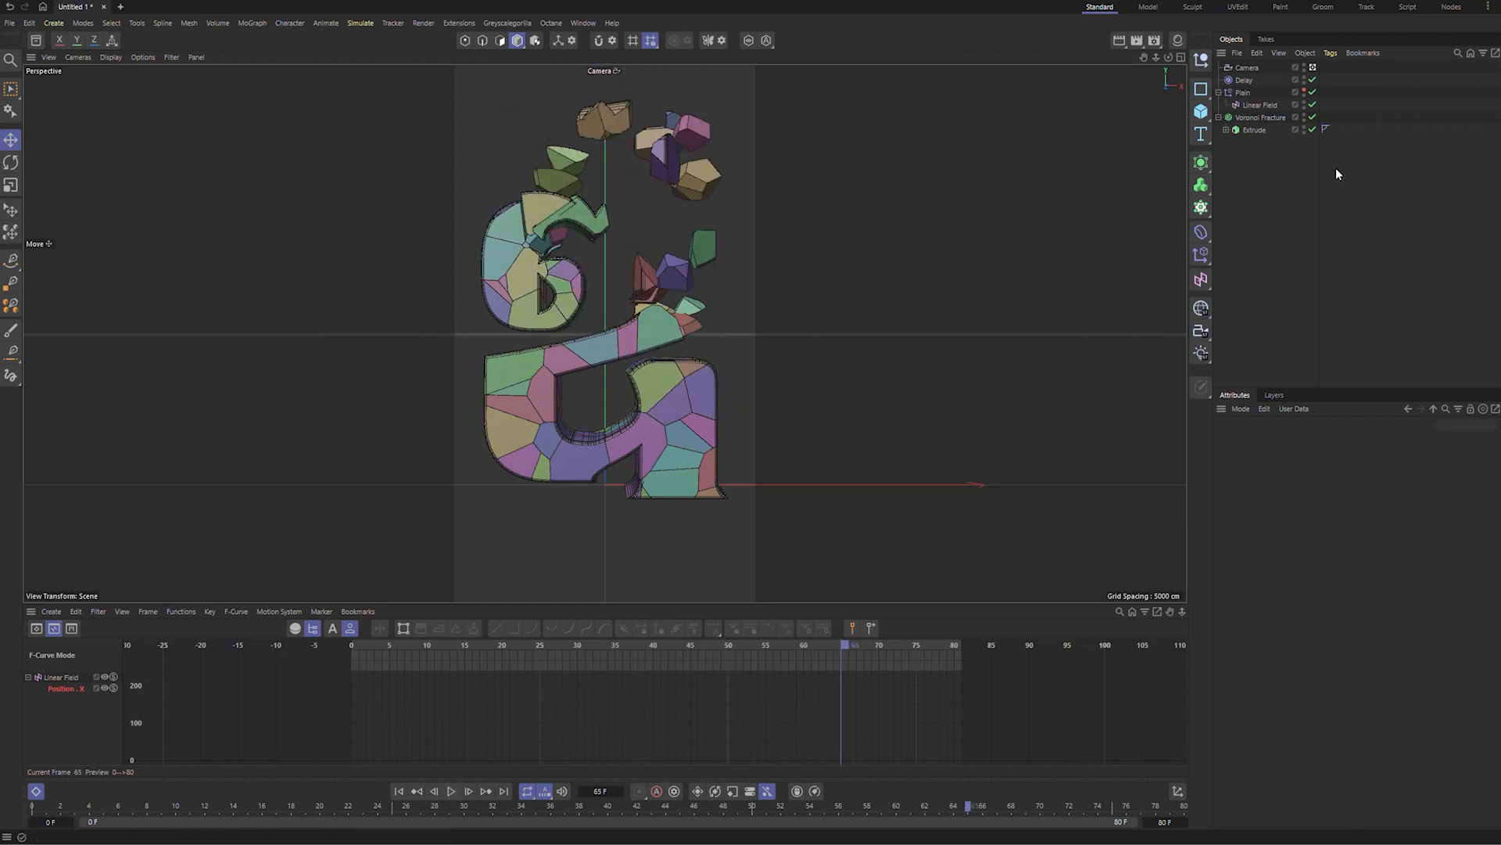
{"action": "left_click", "coordinate": [1202, 114]}
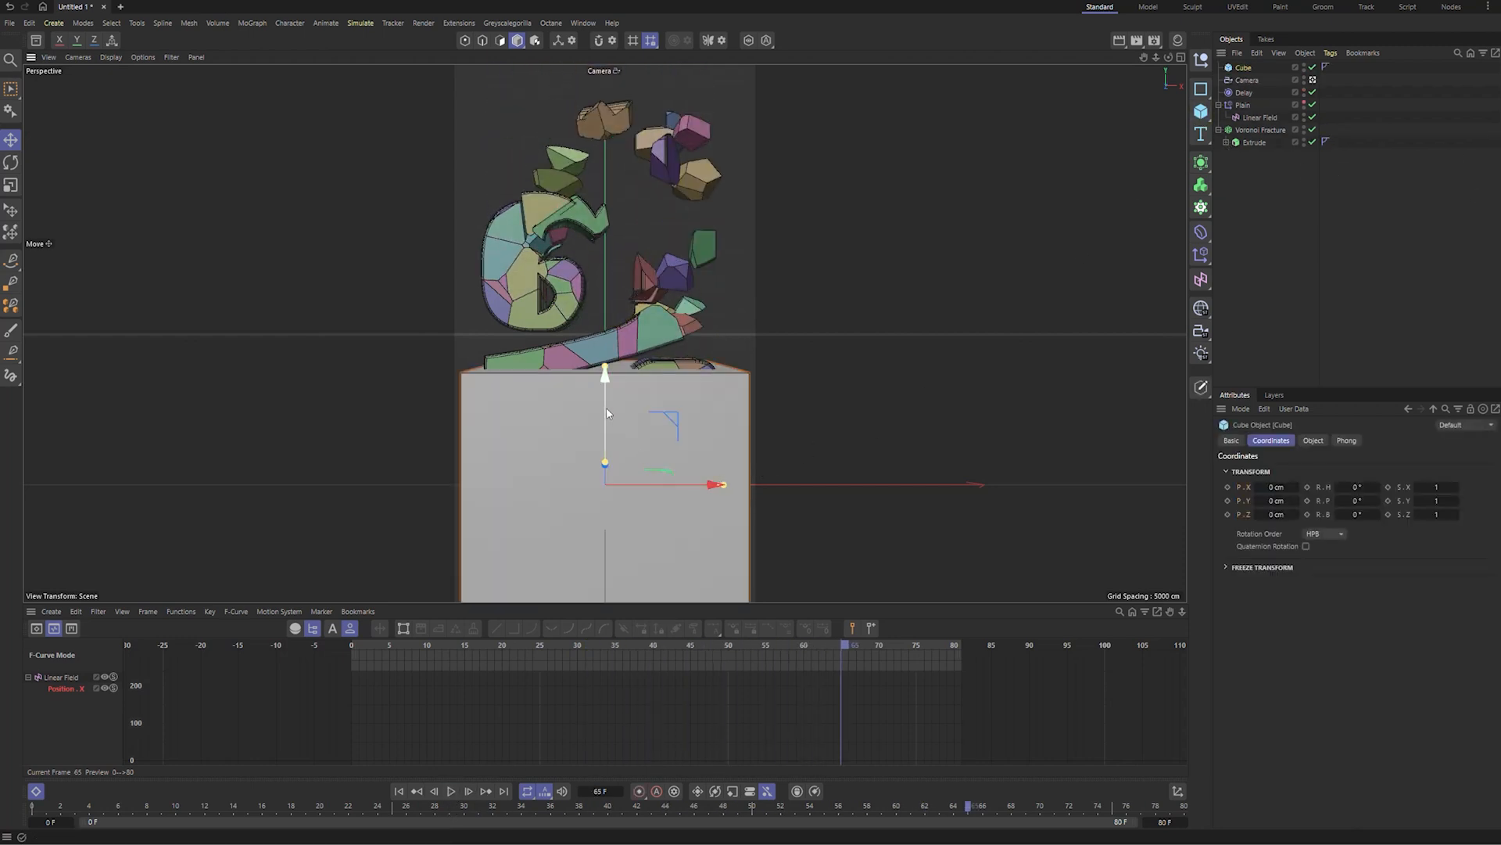
{"action": "left_click_drag", "start_coordinate": [609, 412], "coordinate": [622, 264]}
{"action": "left_click_drag", "start_coordinate": [605, 205], "coordinate": [605, 166]}
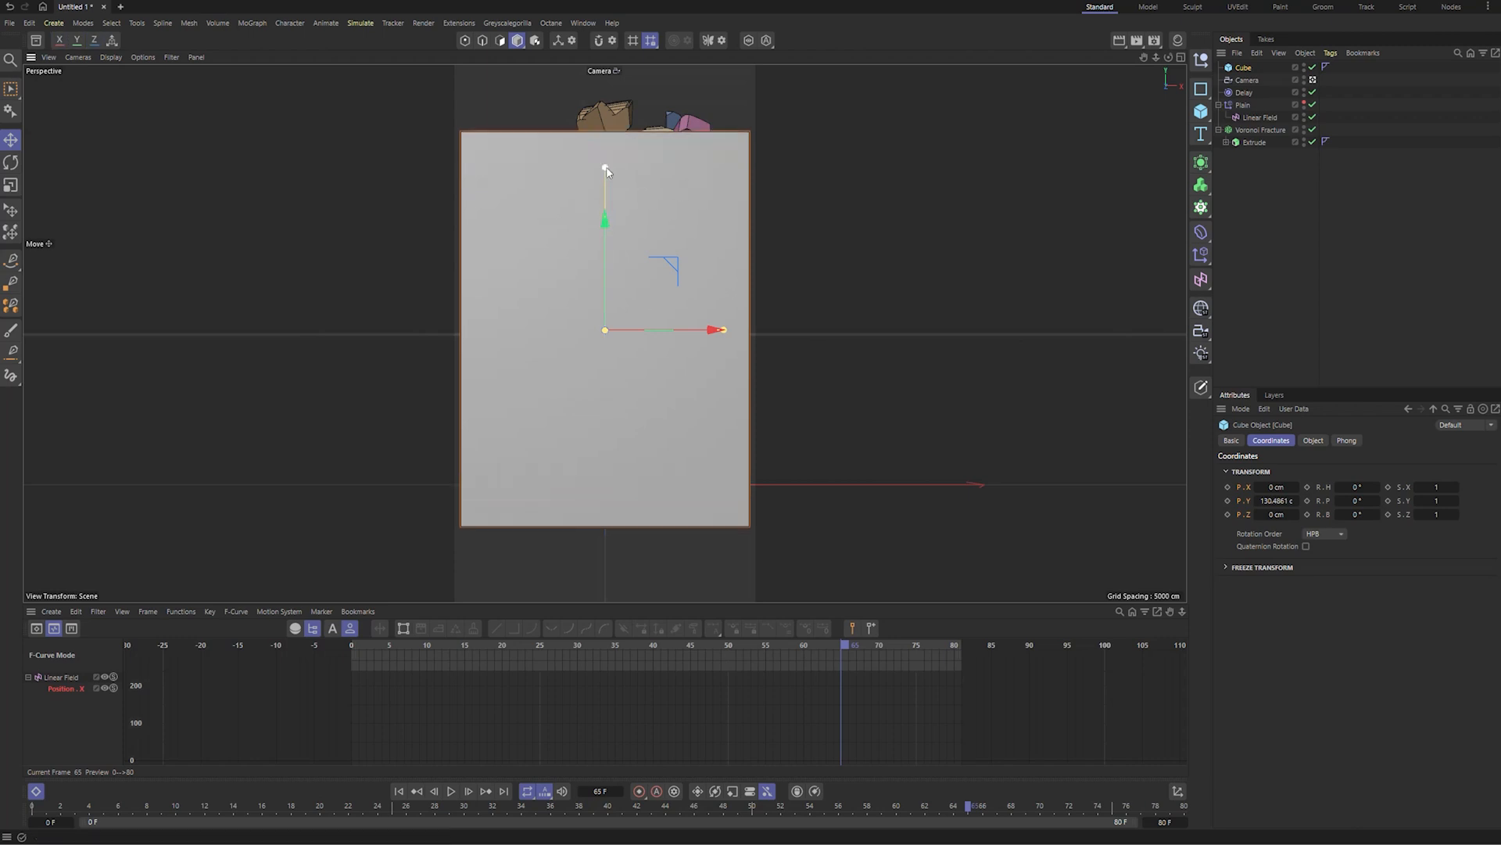
{"action": "middle_click", "coordinate": [670, 185]}
{"action": "mouse_move", "coordinate": [920, 171]}
{"action": "left_mouse_down"}
{"action": "mouse_move", "coordinate": [929, 130]}
{"action": "mouse_move", "coordinate": [921, 141]}
{"action": "left_mouse_up"}
{"action": "middle_click", "coordinate": [415, 208]}
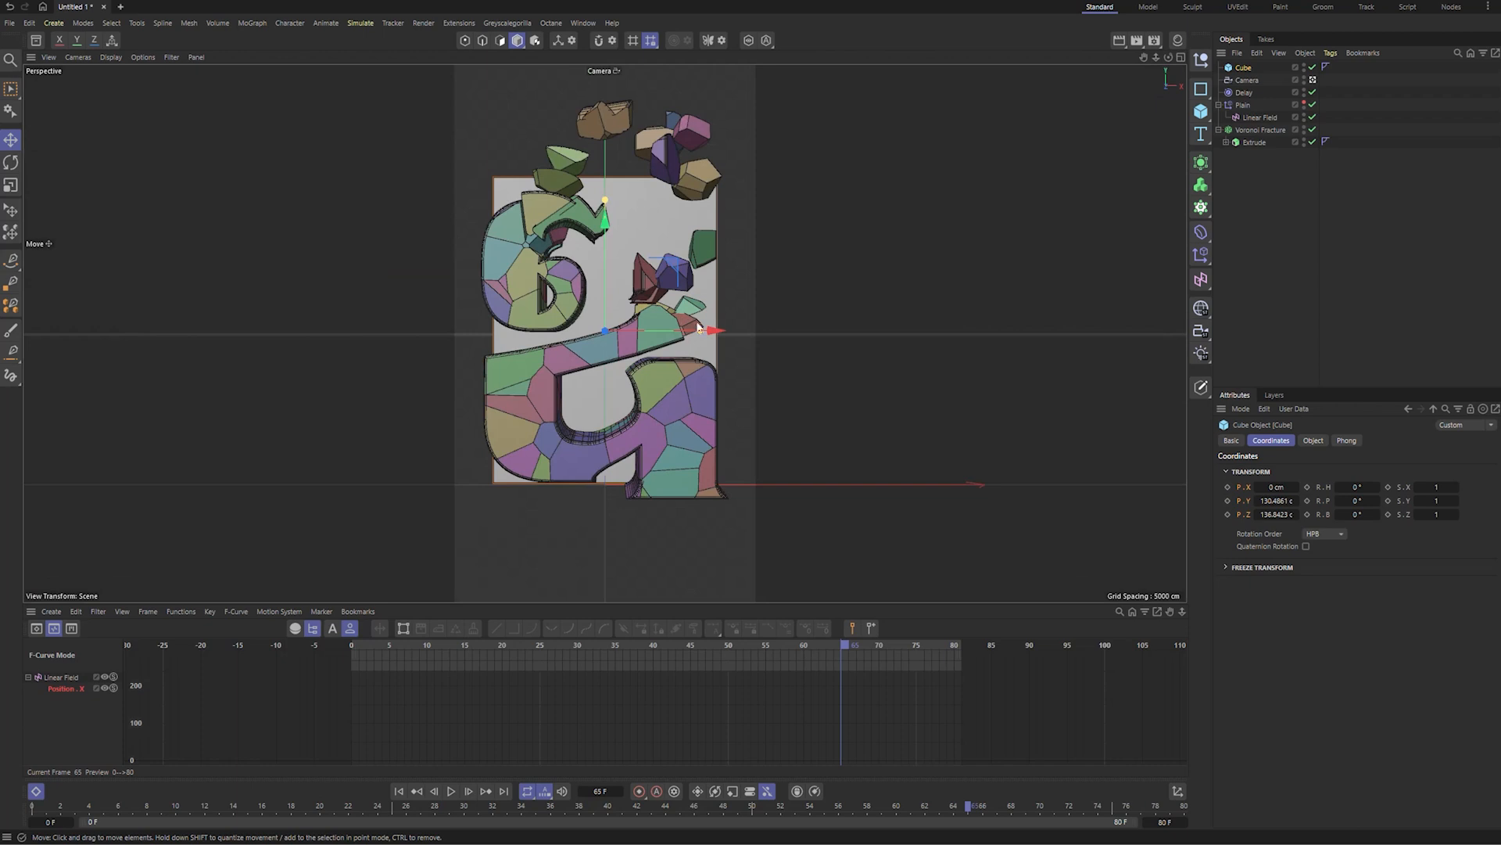
- Resize the cube to about 275 cm wide and 387 cm high, with 5 segments along each axis
{"action": "left_click_drag", "start_coordinate": [709, 334], "coordinate": [729, 335]}
{"action": "left_click_drag", "start_coordinate": [615, 223], "coordinate": [614, 150]}
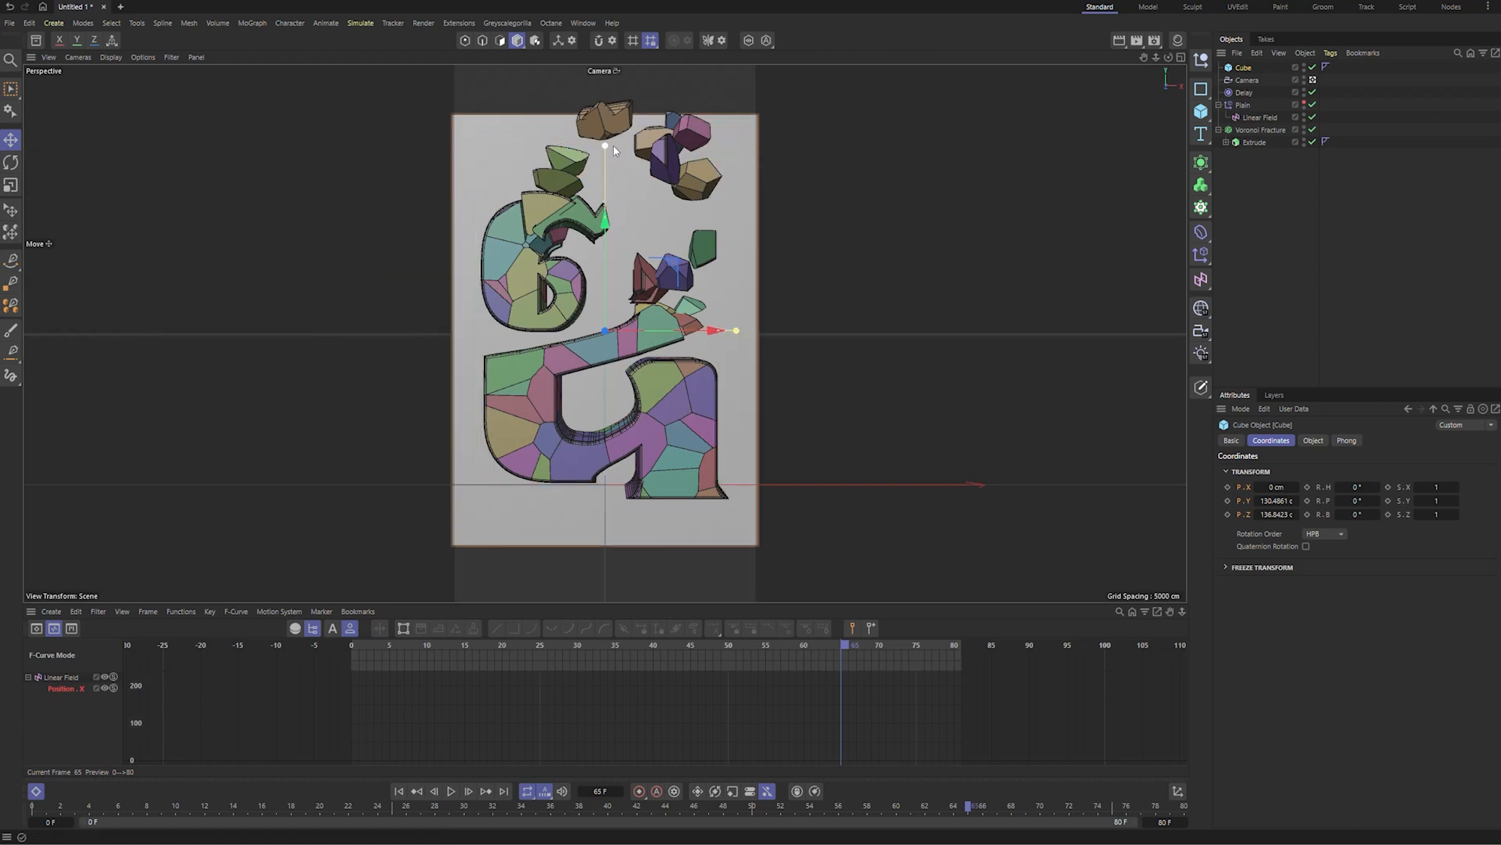
{"action": "left_click", "coordinate": [1317, 440]}
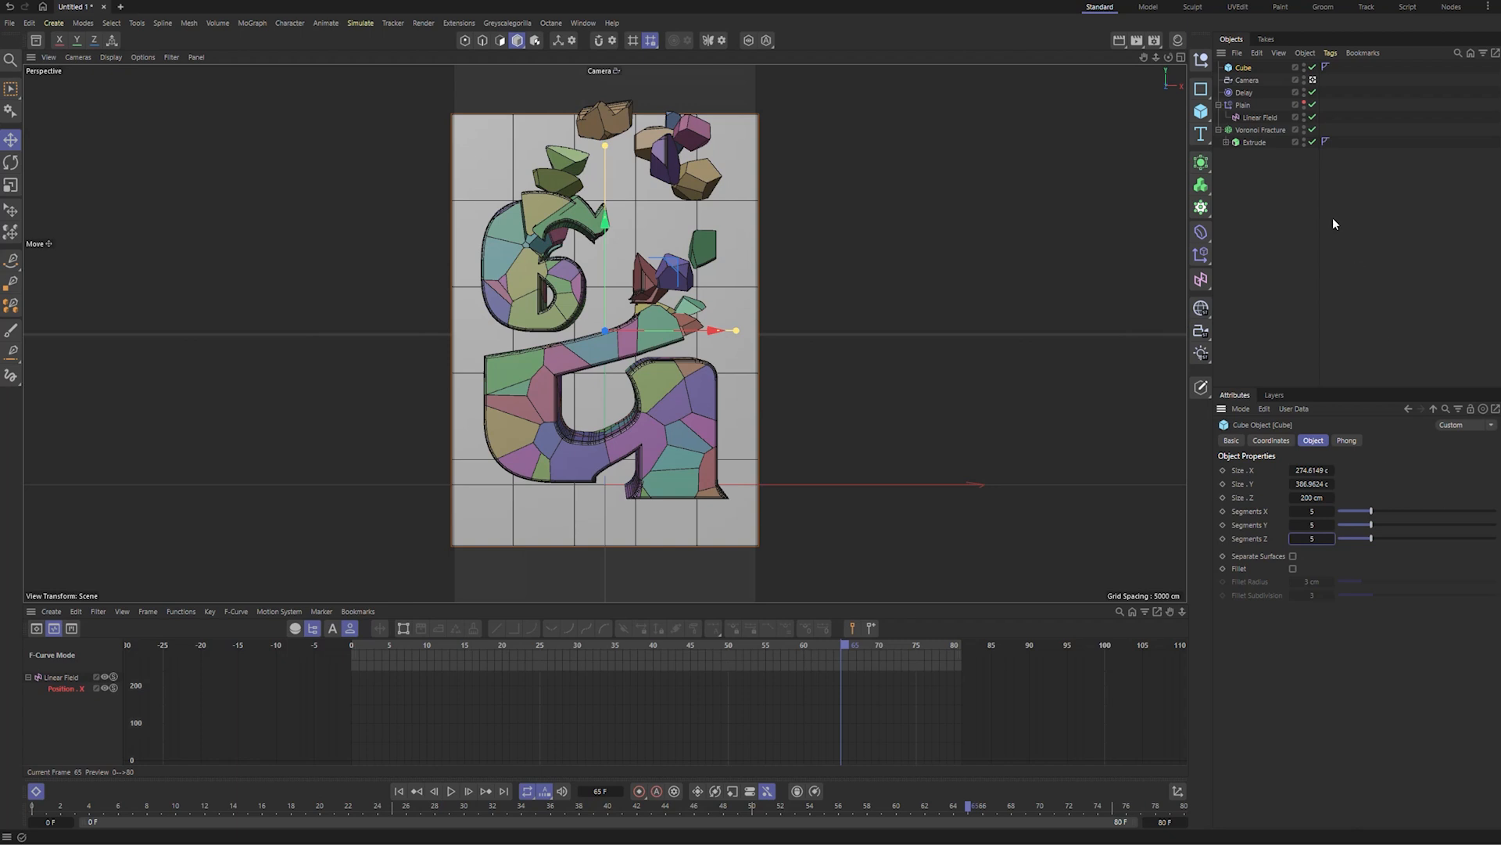
- Add the cube as a source of the Voronoi Fracture and disable its Point Generator distribution source
{"action": "left_click", "coordinate": [1255, 131]}
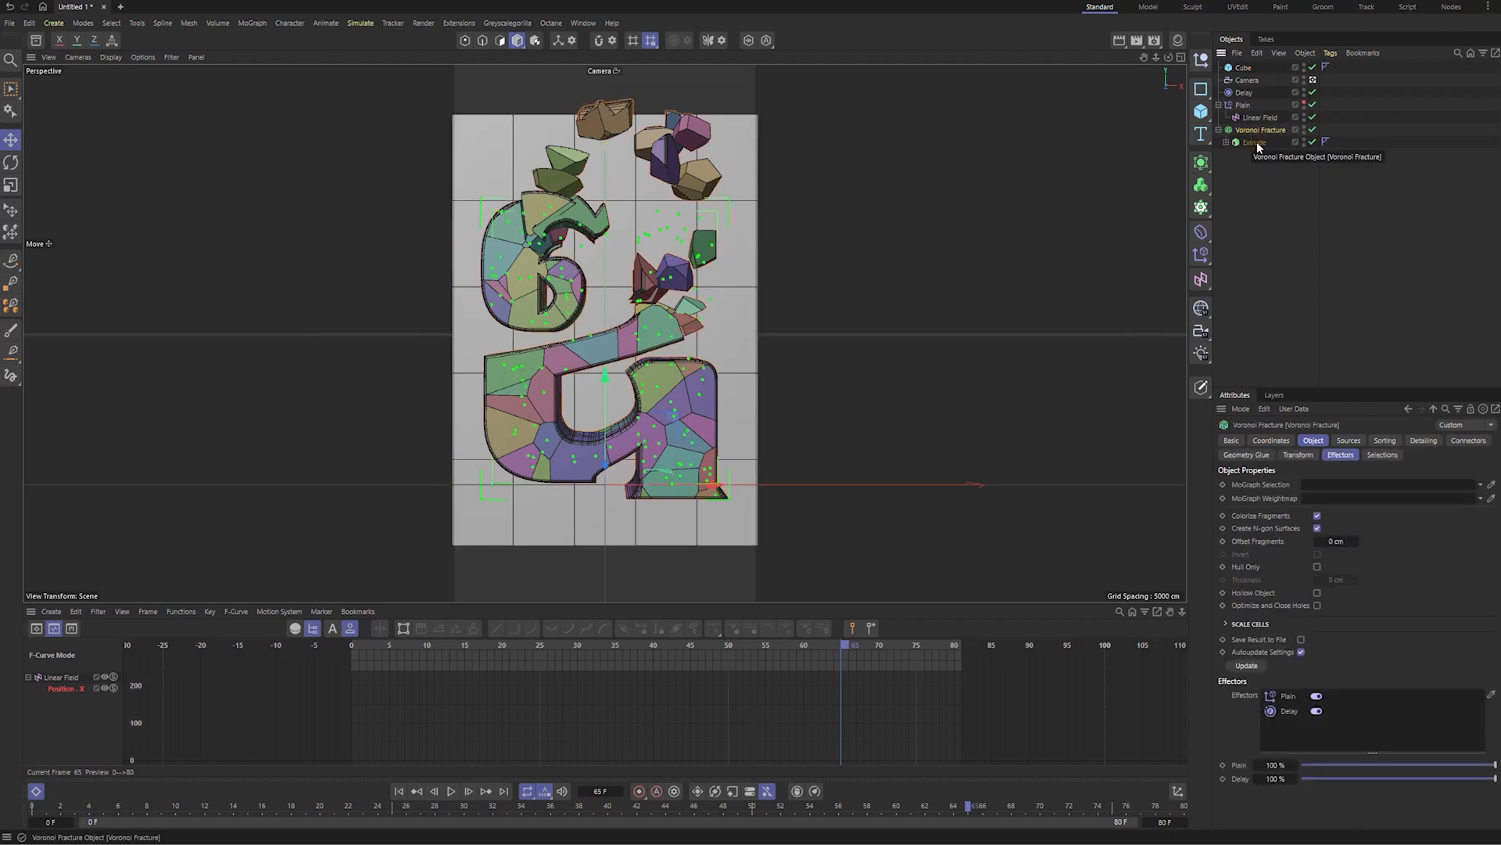
{"action": "left_click", "coordinate": [1346, 442]}
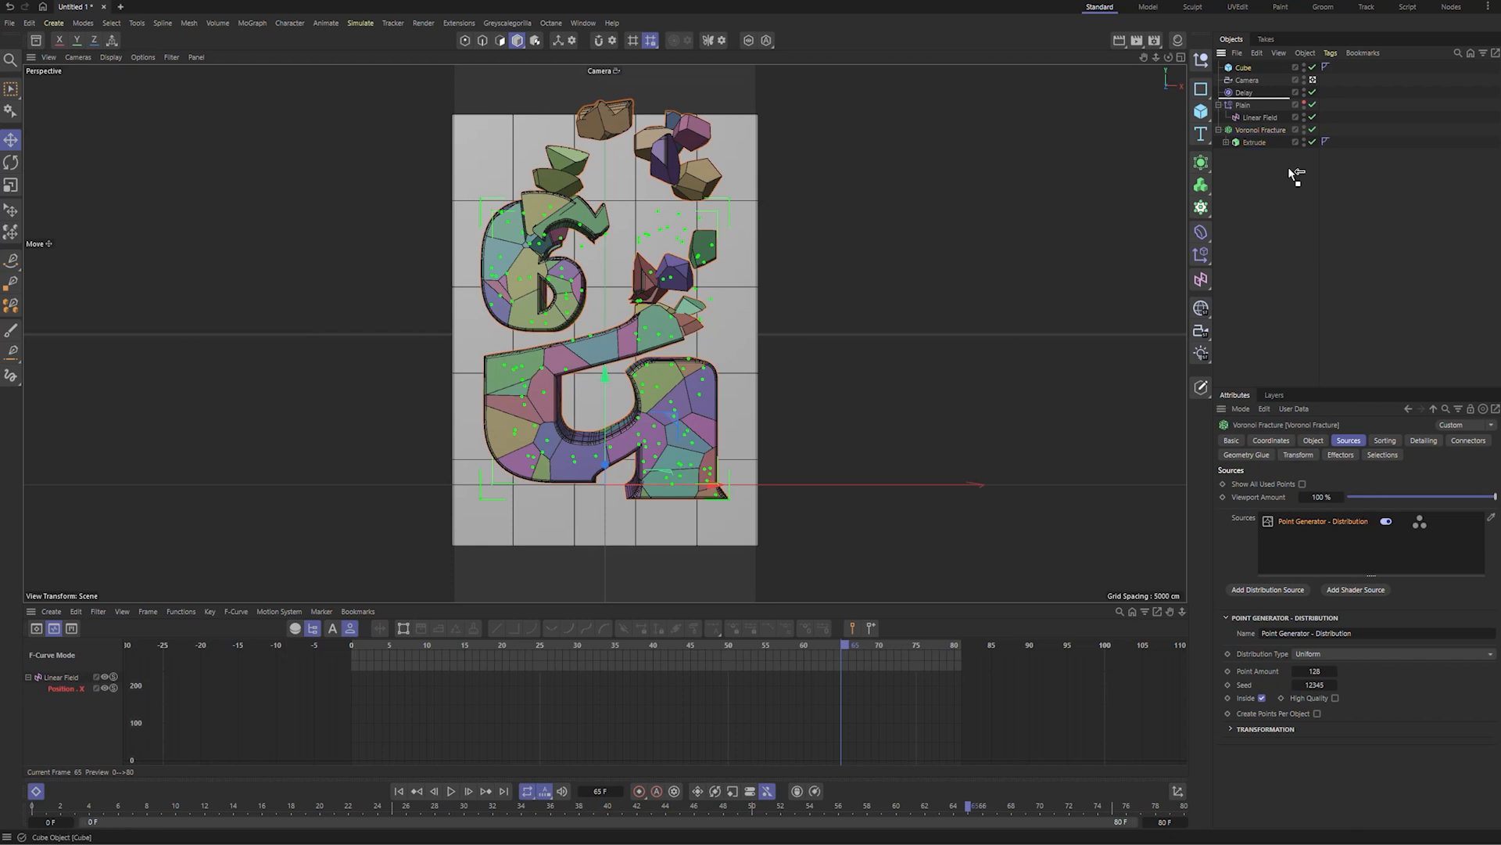
{"action": "left_click_drag", "start_coordinate": [1314, 540], "coordinate": [1312, 538]}
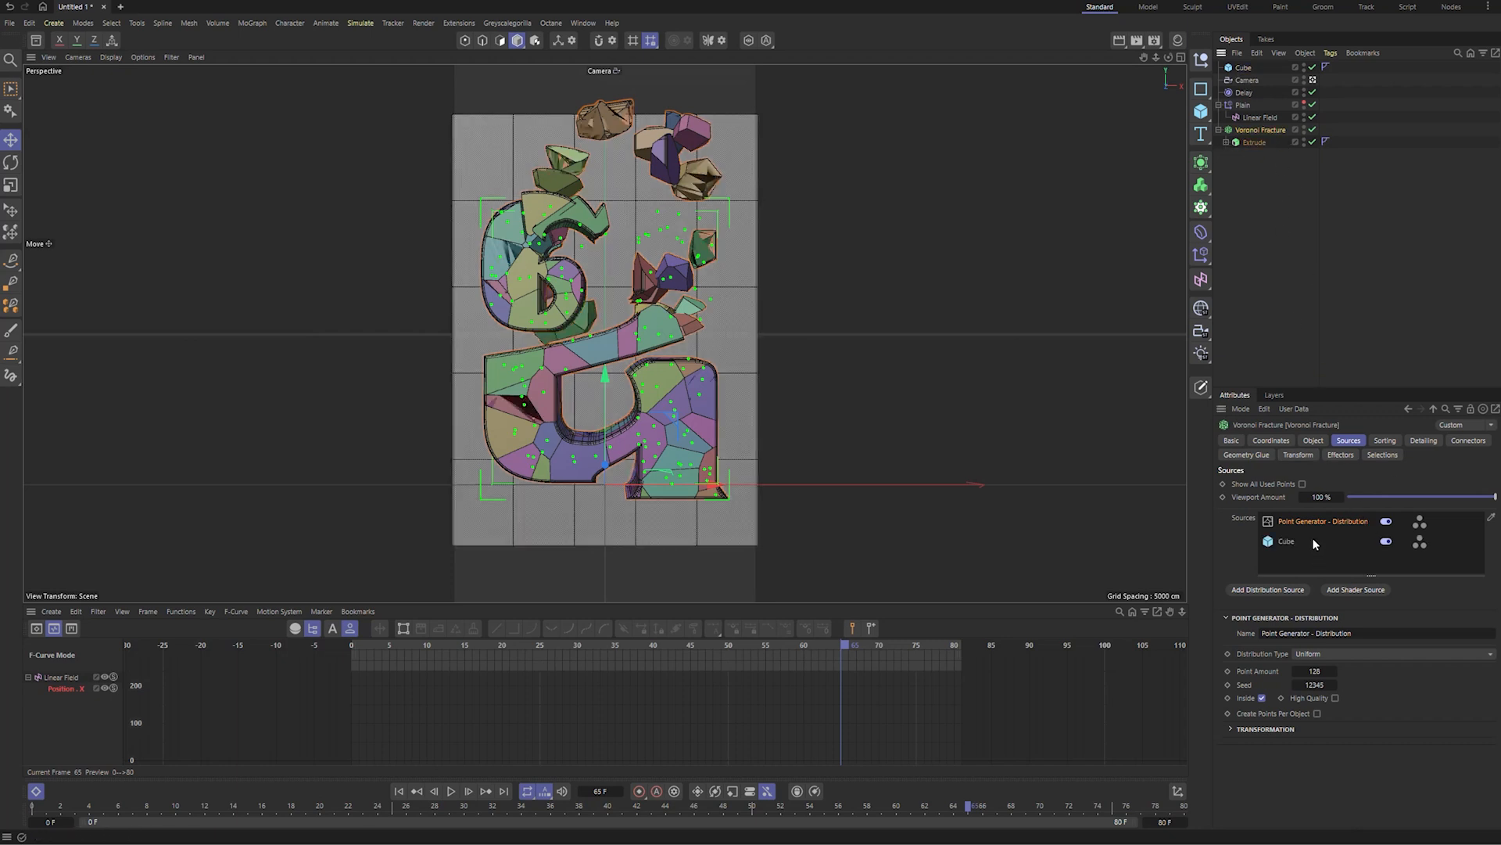
{"action": "left_click", "coordinate": [1386, 521]}
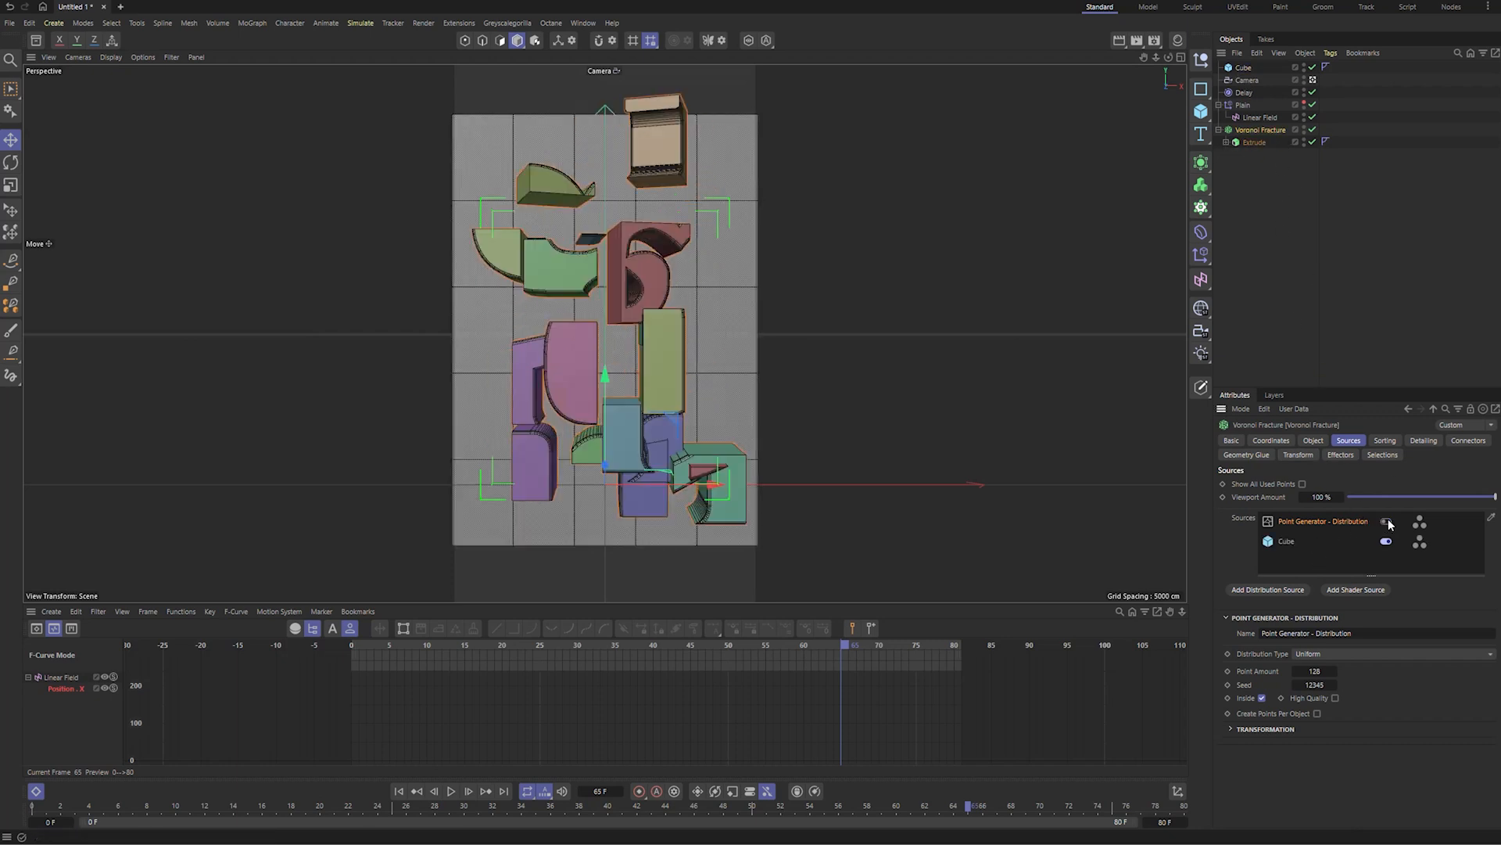
- Play the animation from the first frame to check the new fracture pattern
{"action": "left_click", "coordinate": [403, 795]}
{"action": "left_click", "coordinate": [451, 790]}
{"action": "left_click", "coordinate": [1379, 255]}
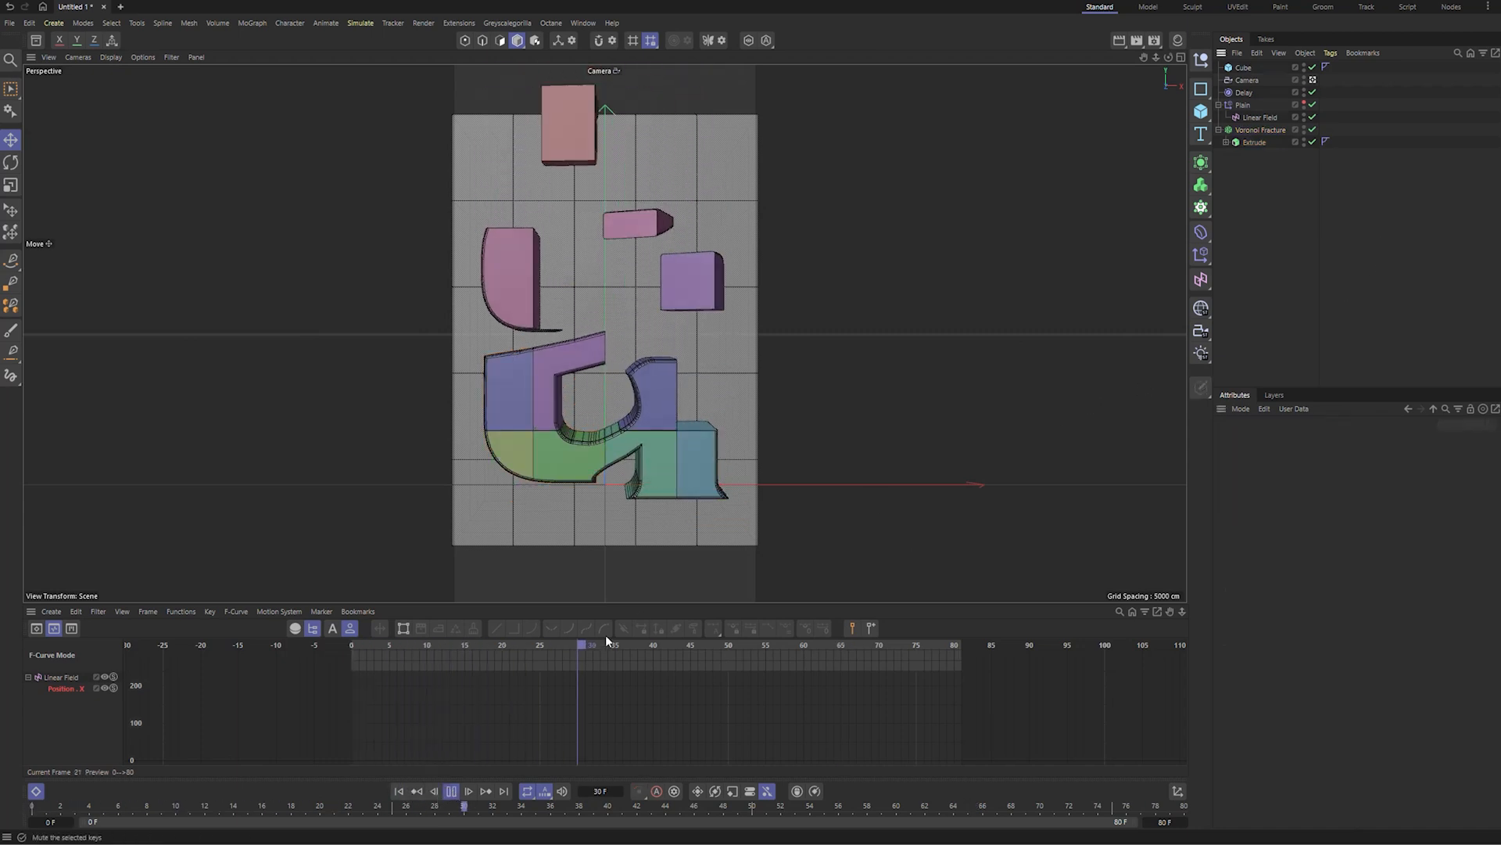
- Stop playback, move to frame 80 and hide the segmented cube in the viewport
{"action": "left_click", "coordinate": [457, 793]}
{"action": "left_click", "coordinate": [457, 795]}
{"action": "left_click_drag", "start_coordinate": [258, 819], "coordinate": [1183, 819]}
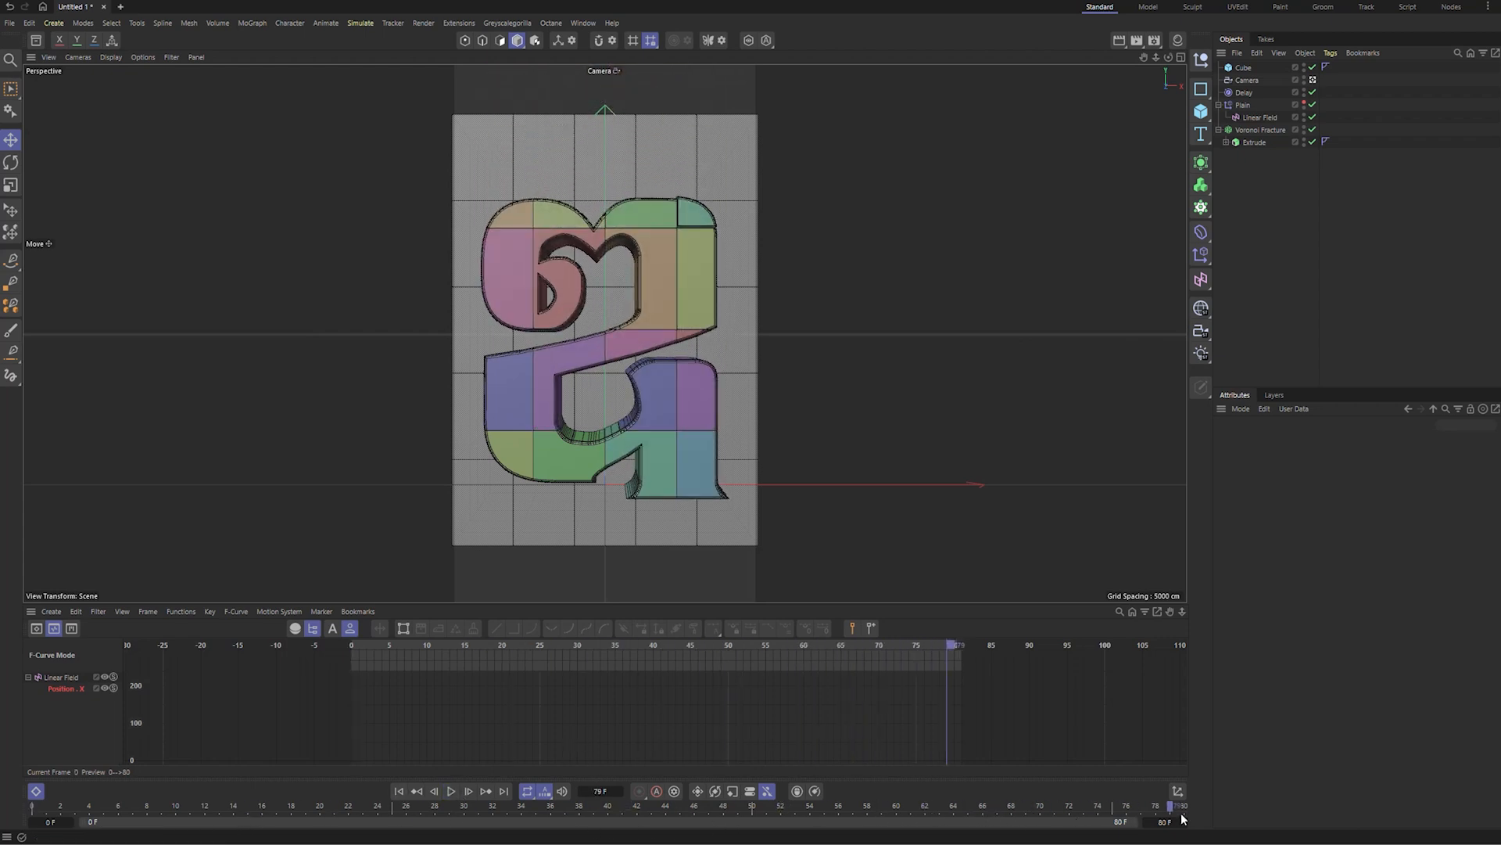
{"action": "left_click", "coordinate": [1304, 68]}
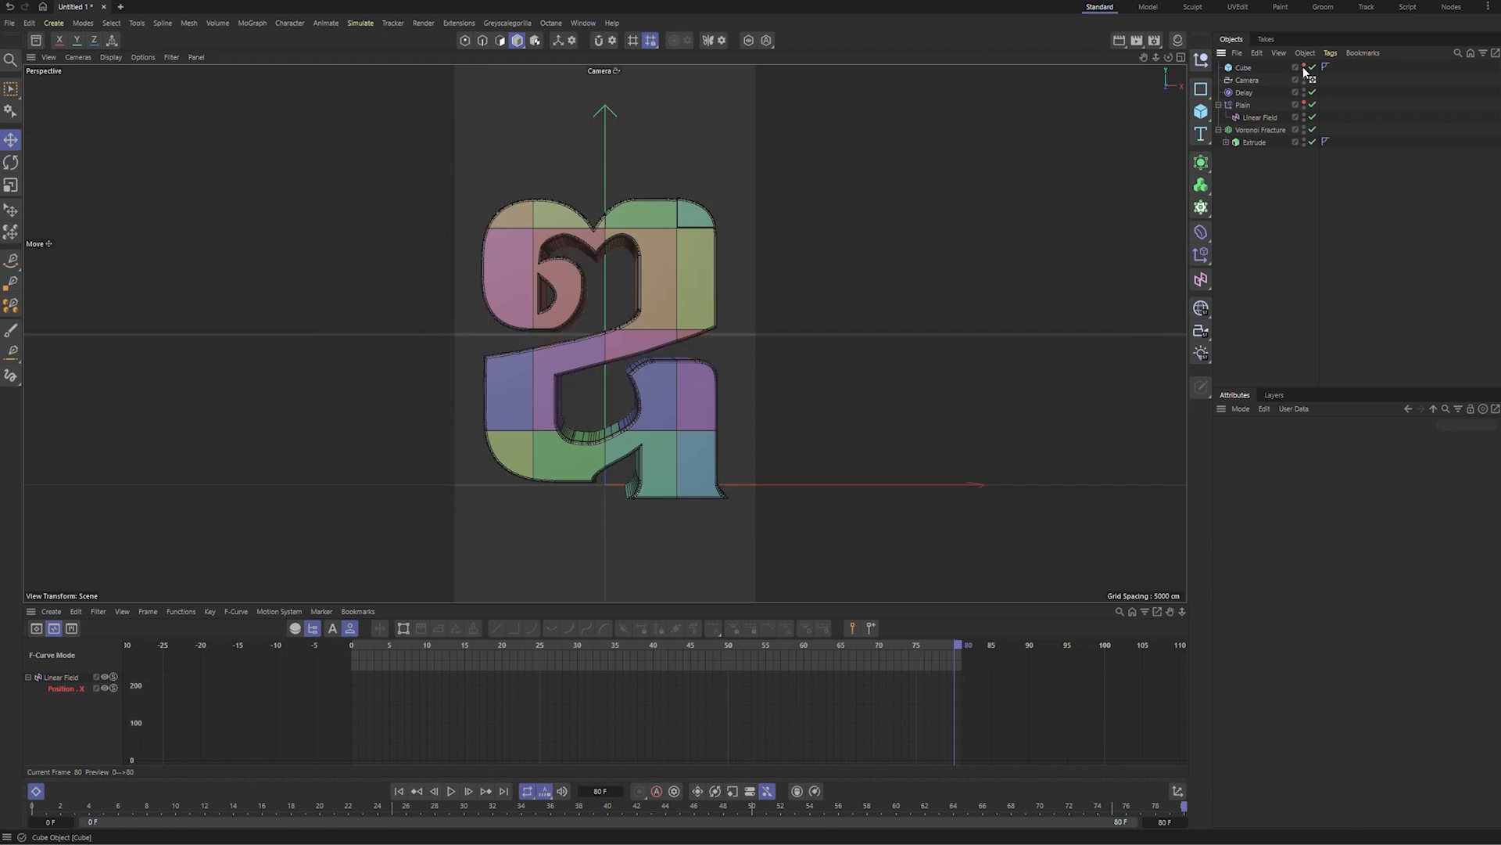
- Disable the Delay and Plain effectors and set the cube's segments to 12 in X, 13 in Y and 9 in Z
{"action": "left_click_drag", "start_coordinate": [1371, 524], "coordinate": [1414, 532]}
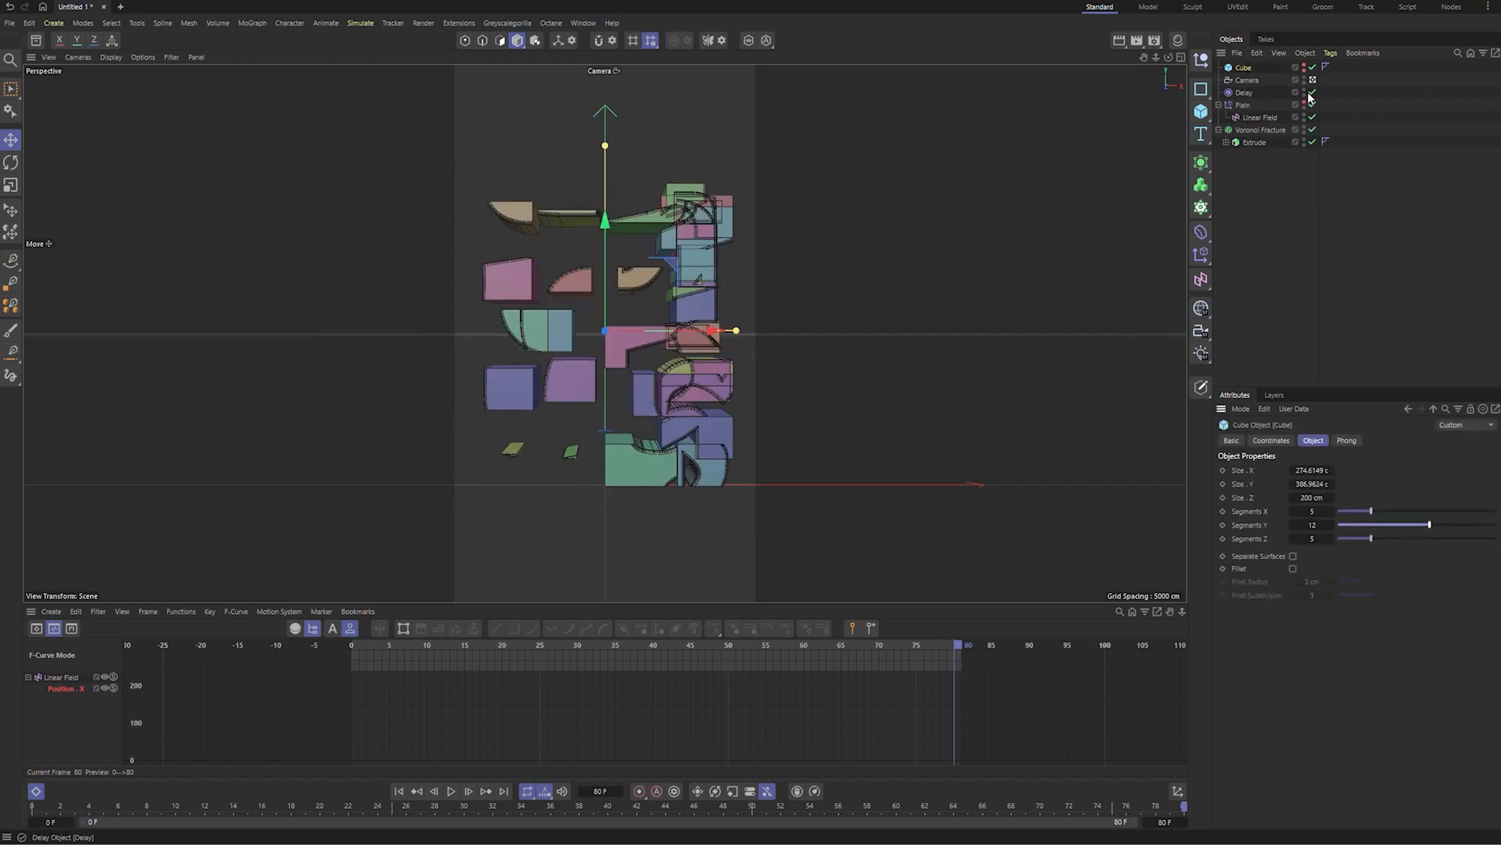
{"action": "left_click_drag", "start_coordinate": [1312, 93], "coordinate": [1312, 105]}
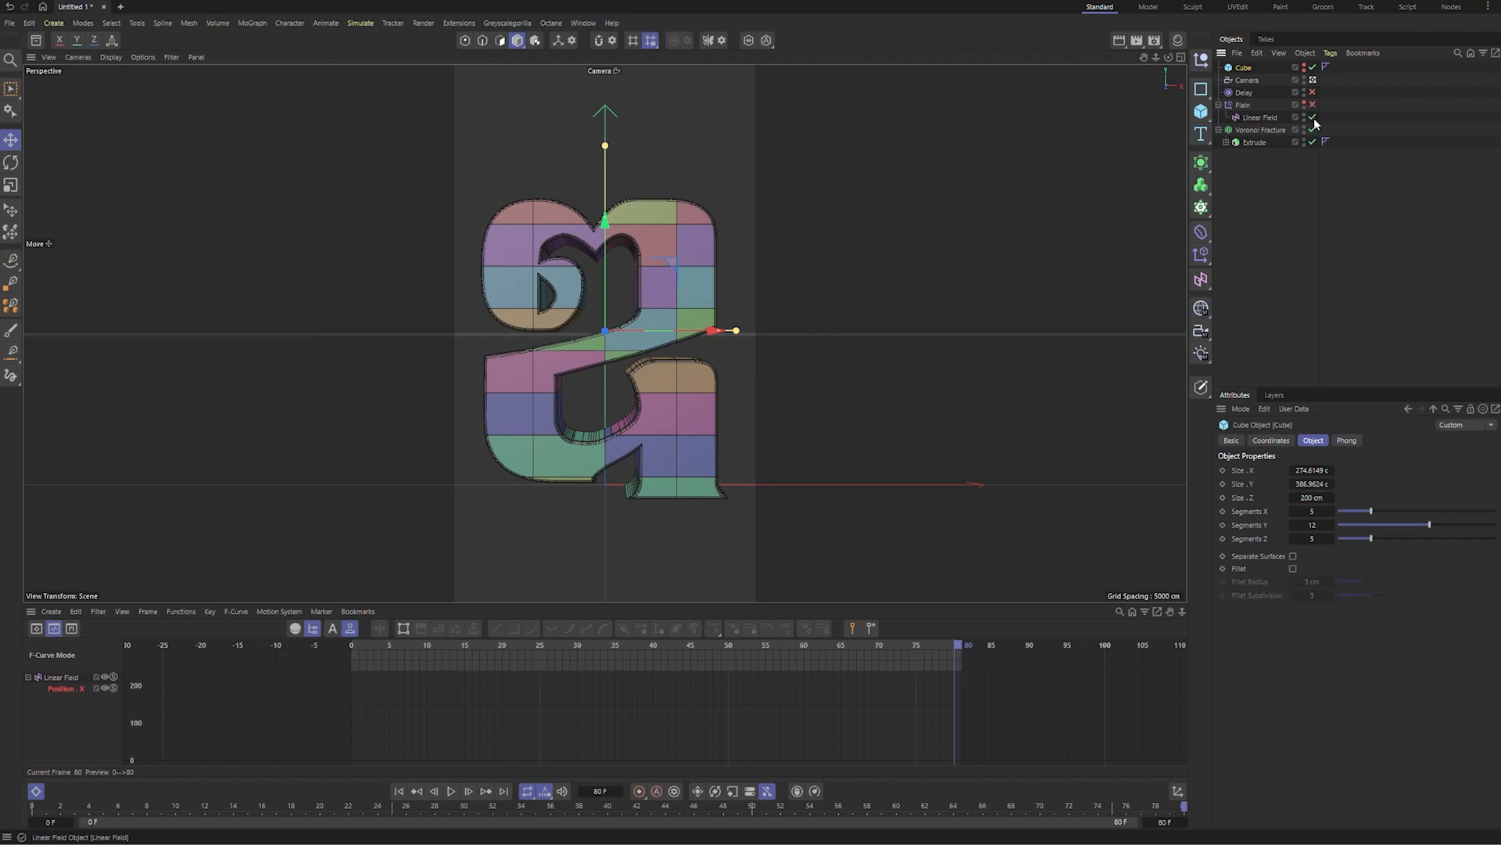
{"action": "mouse_move", "coordinate": [1404, 513]}
{"action": "left_mouse_down"}
{"action": "mouse_move", "coordinate": [1405, 535]}
{"action": "mouse_move", "coordinate": [1442, 523]}
{"action": "mouse_move", "coordinate": [1428, 513]}
{"action": "left_mouse_up"}
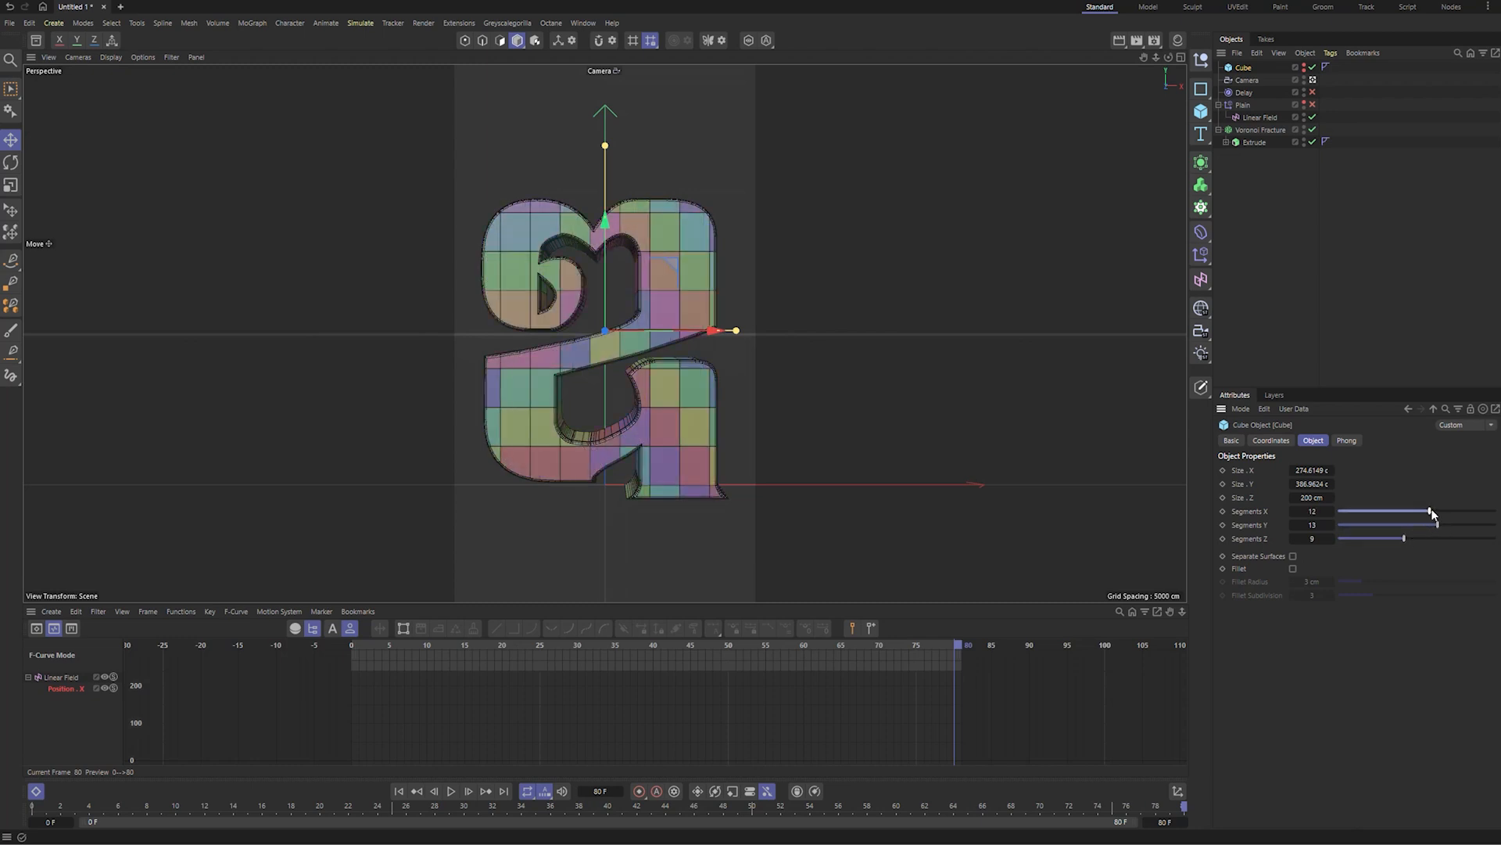
{"action": "left_click", "coordinate": [1397, 305]}
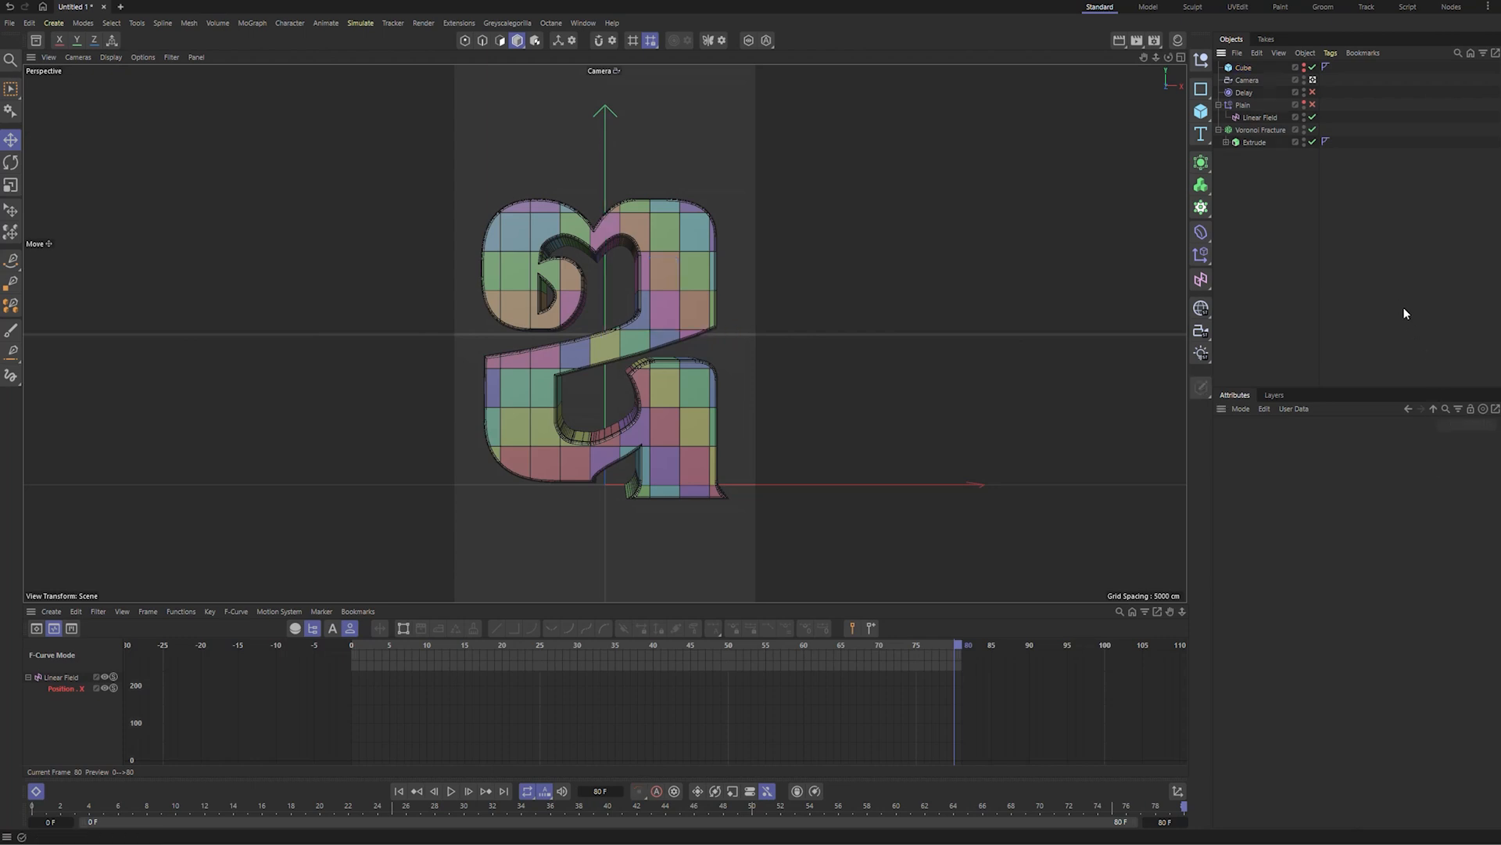
- Re-enable the Plain and Delay effectors and play the animation from the first frame
{"action": "left_click", "coordinate": [400, 792]}
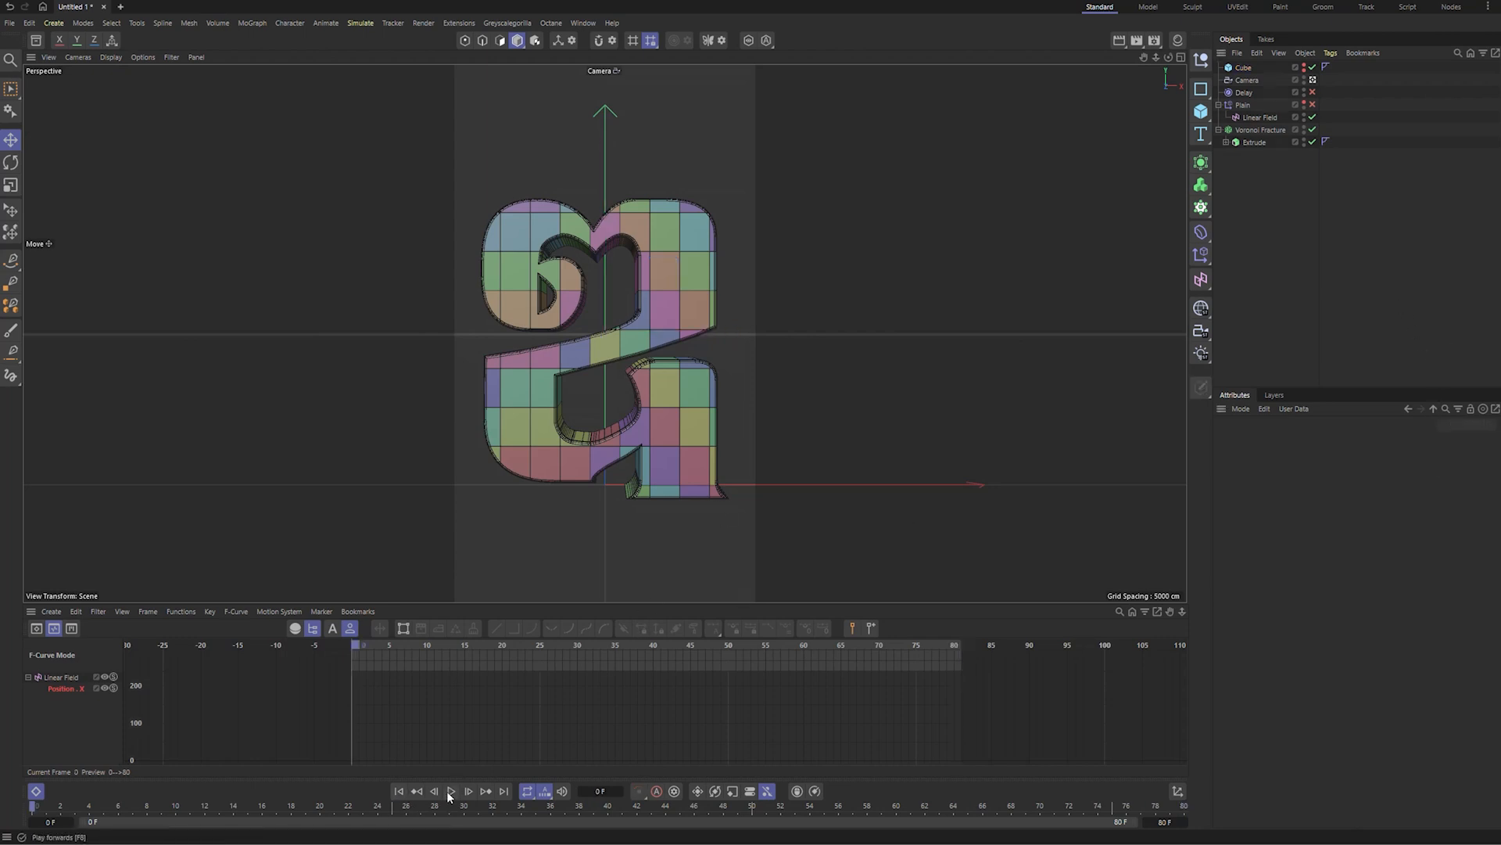
{"action": "left_click", "coordinate": [452, 792]}
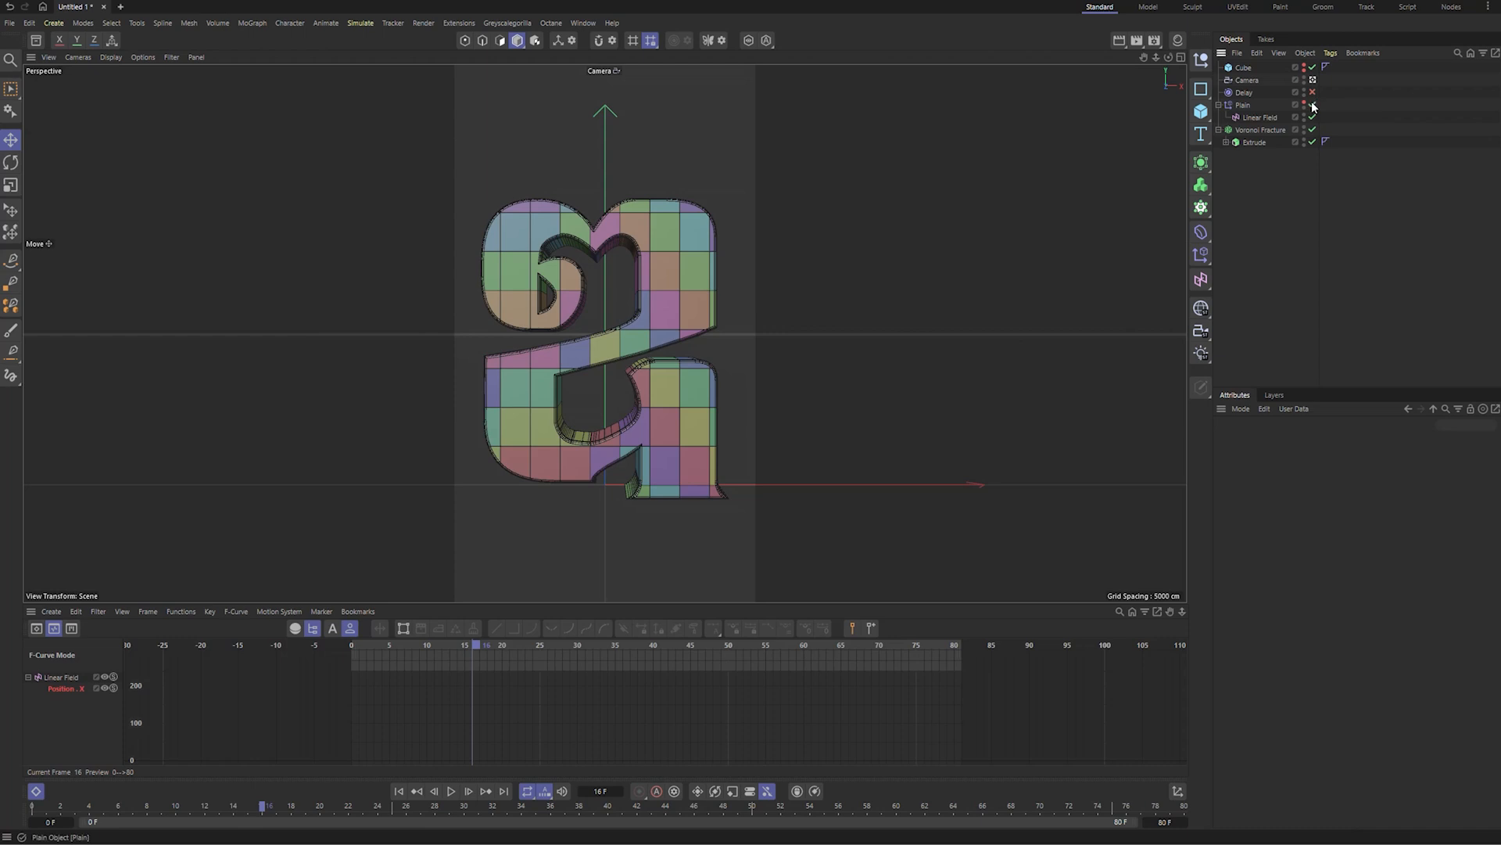
{"action": "left_click", "coordinate": [1313, 93]}
{"action": "left_click", "coordinate": [399, 792]}
{"action": "left_click", "coordinate": [452, 792]}
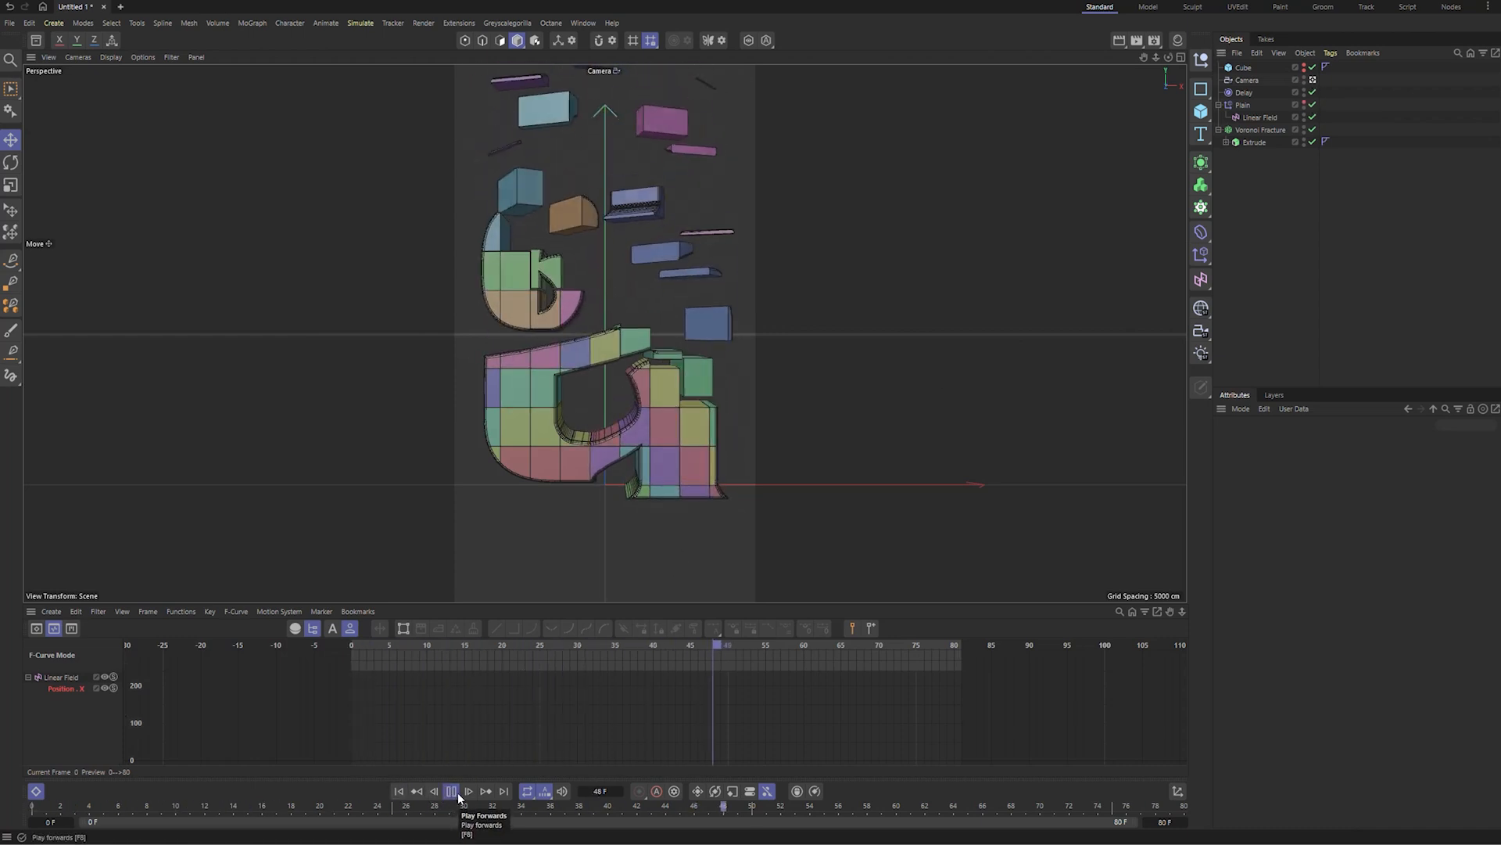
- Leave the camera view, examine the moving fracture pieces and the cube from several angles, and return to the camera view
{"action": "left_click", "coordinate": [1313, 80]}
{"action": "left_click_drag", "start_coordinate": [603, 439], "coordinate": [545, 421], "text": "alt"}
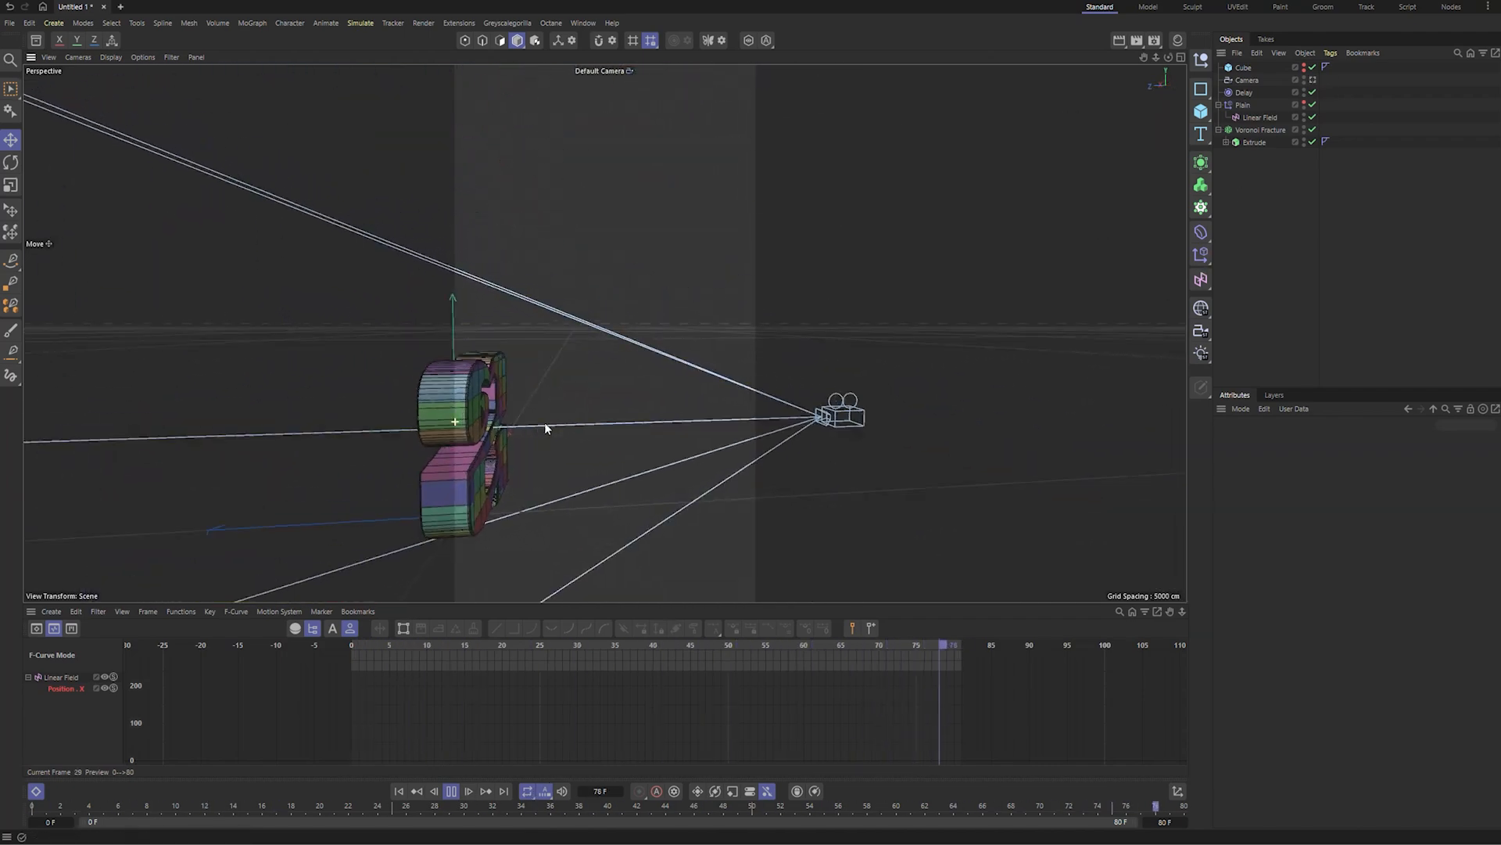
{"action": "left_click", "coordinate": [1243, 68]}
{"action": "left_click_drag", "start_coordinate": [820, 429], "coordinate": [731, 475], "text": "alt"}
{"action": "mouse_move", "coordinate": [607, 437]}
{"action": "left_mouse_down", "text": "alt"}
{"action": "mouse_move", "coordinate": [568, 433]}
{"action": "mouse_move", "coordinate": [601, 413]}
{"action": "left_mouse_up", "text": "alt"}
{"action": "left_click_drag", "start_coordinate": [601, 449], "coordinate": [708, 424], "text": "alt"}
{"action": "right_click_drag", "start_coordinate": [708, 424], "coordinate": [778, 409], "text": "alt"}
{"action": "left_click_drag", "start_coordinate": [640, 442], "coordinate": [532, 435], "text": "alt"}
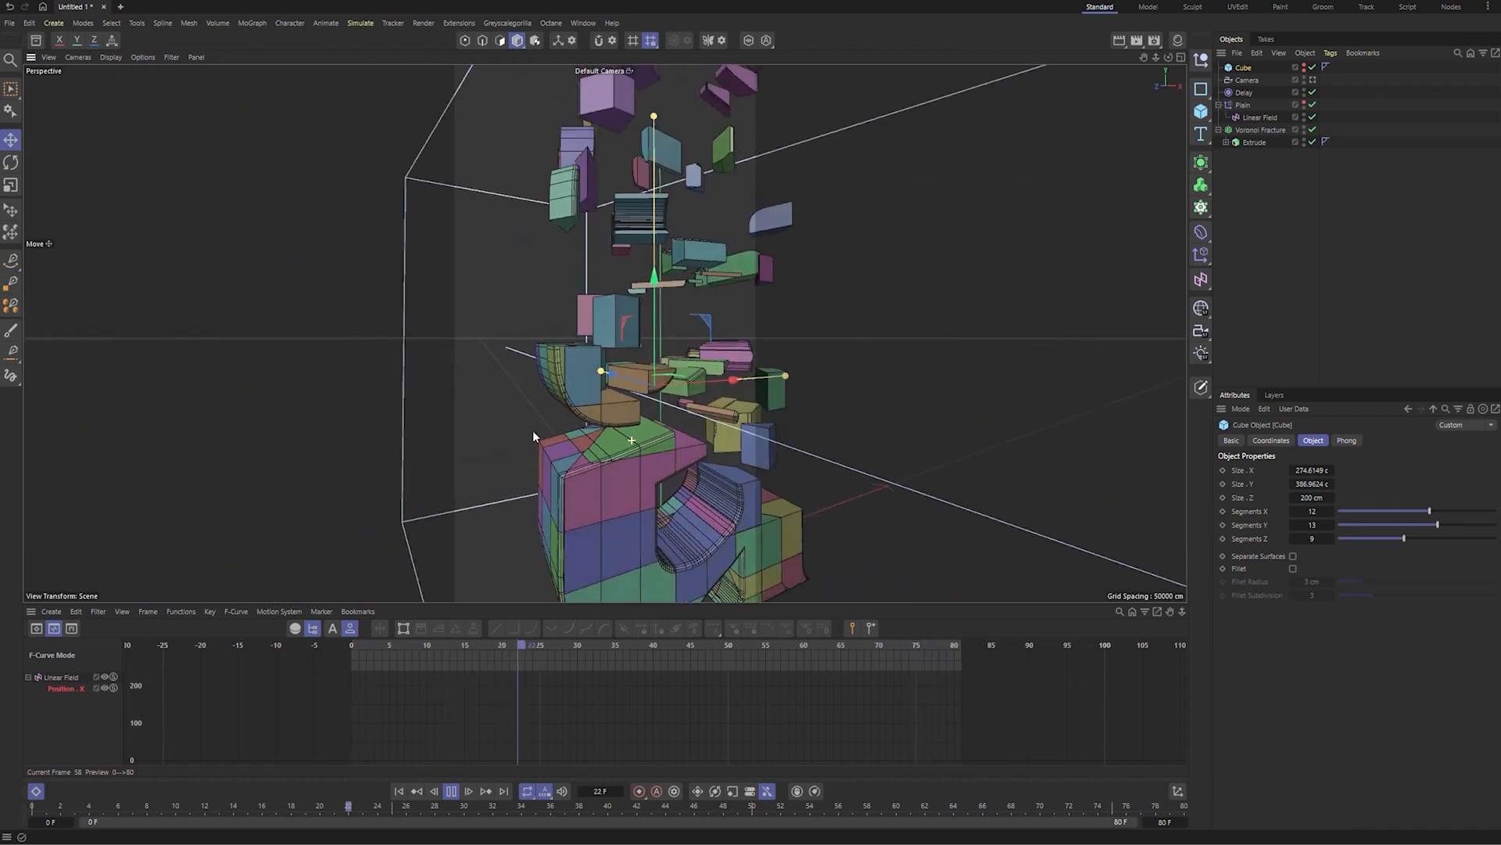
{"action": "right_click_drag", "start_coordinate": [688, 449], "coordinate": [624, 470], "text": "alt"}
{"action": "left_click_drag", "start_coordinate": [696, 438], "coordinate": [667, 386], "text": "alt"}
{"action": "right_click_drag", "start_coordinate": [667, 386], "coordinate": [701, 443], "text": "alt"}
{"action": "middle_click_drag", "start_coordinate": [701, 443], "coordinate": [691, 366], "text": "alt"}
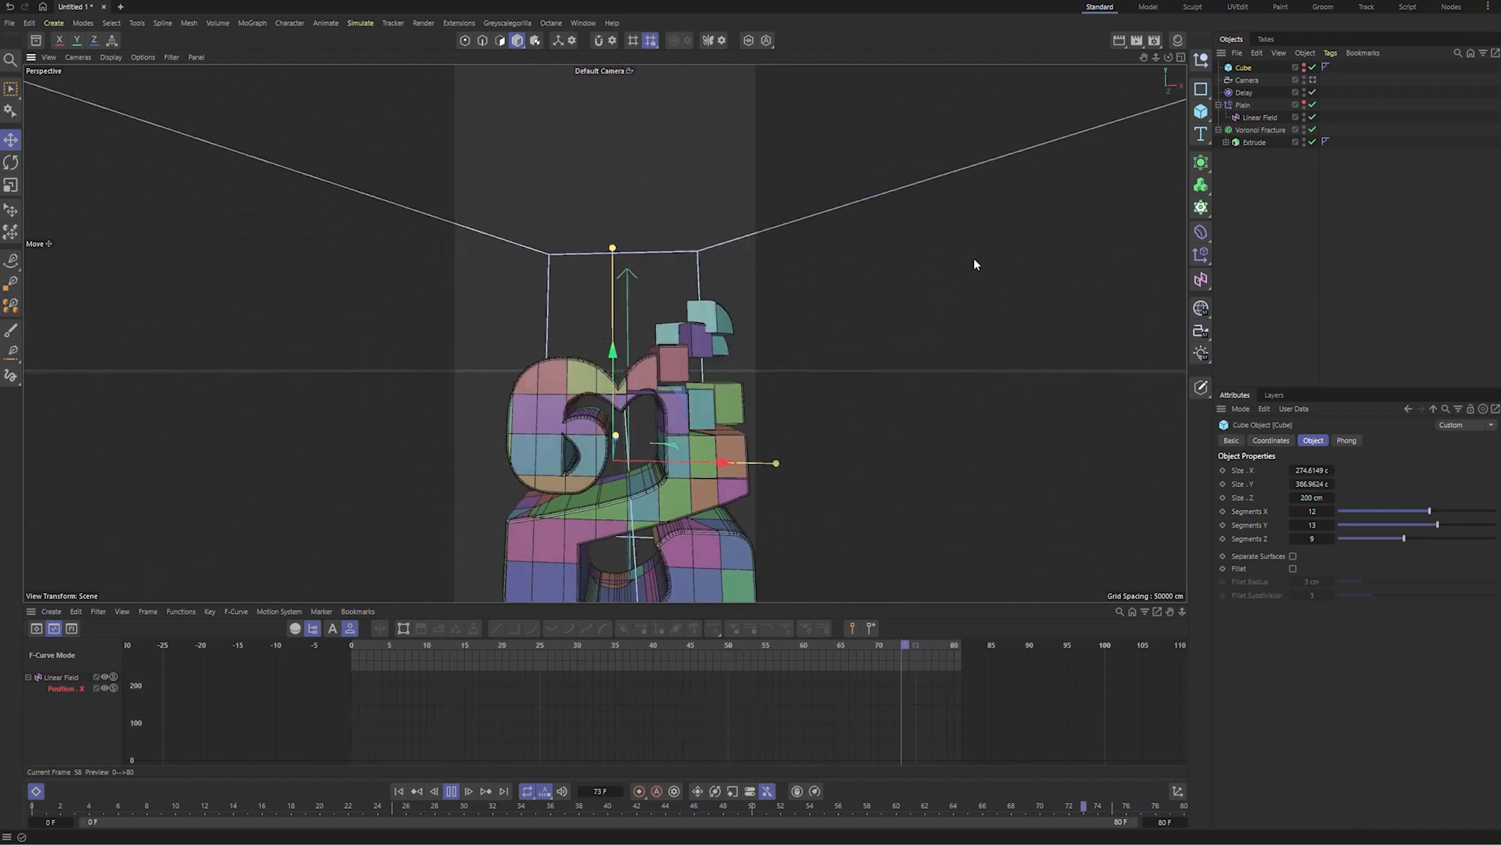
{"action": "left_click", "coordinate": [1313, 81]}
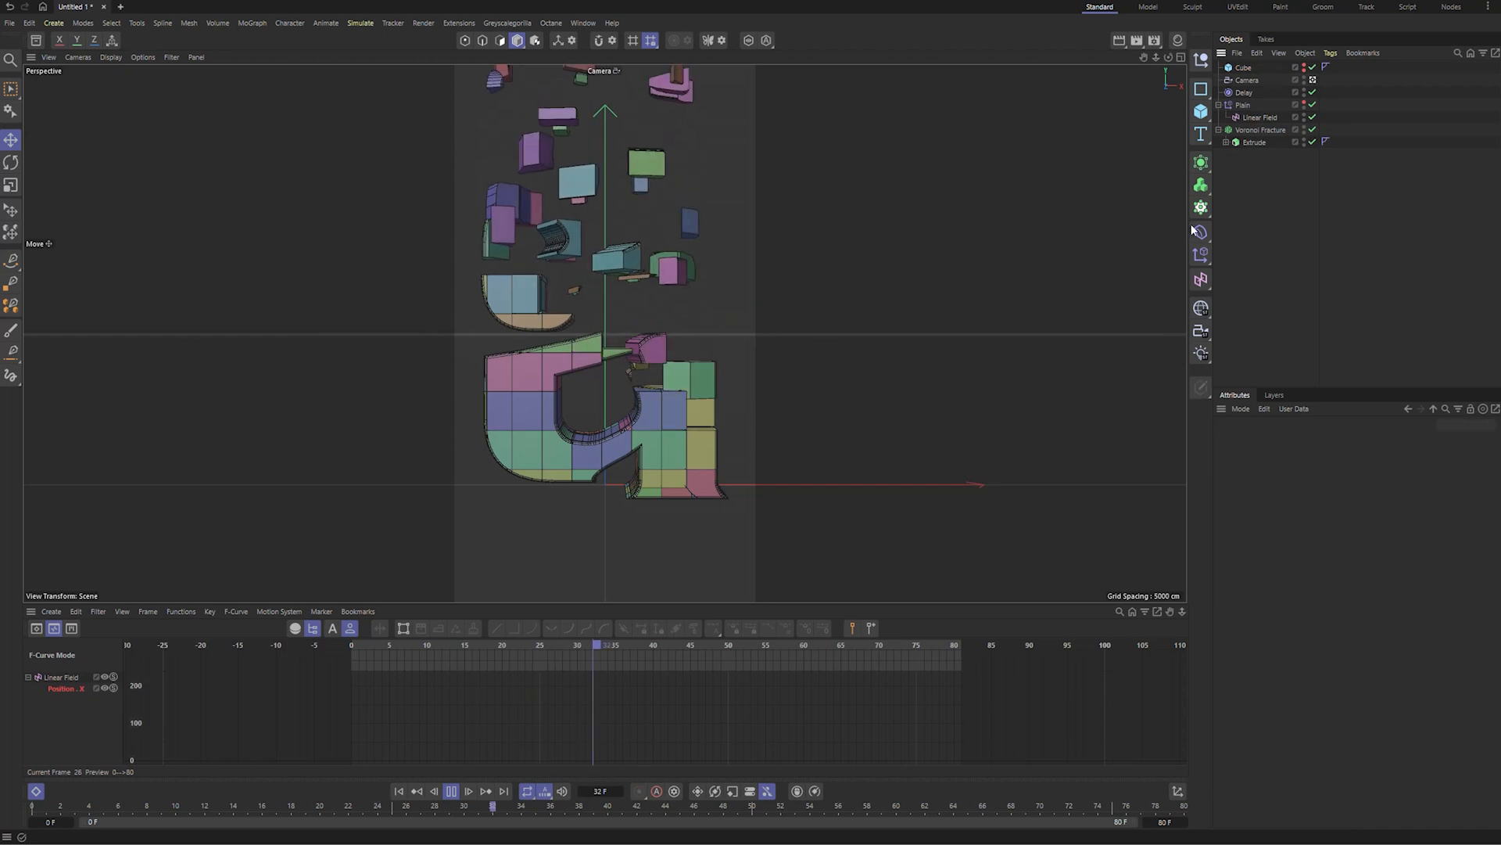
{"action": "left_click", "coordinate": [796, 268]}
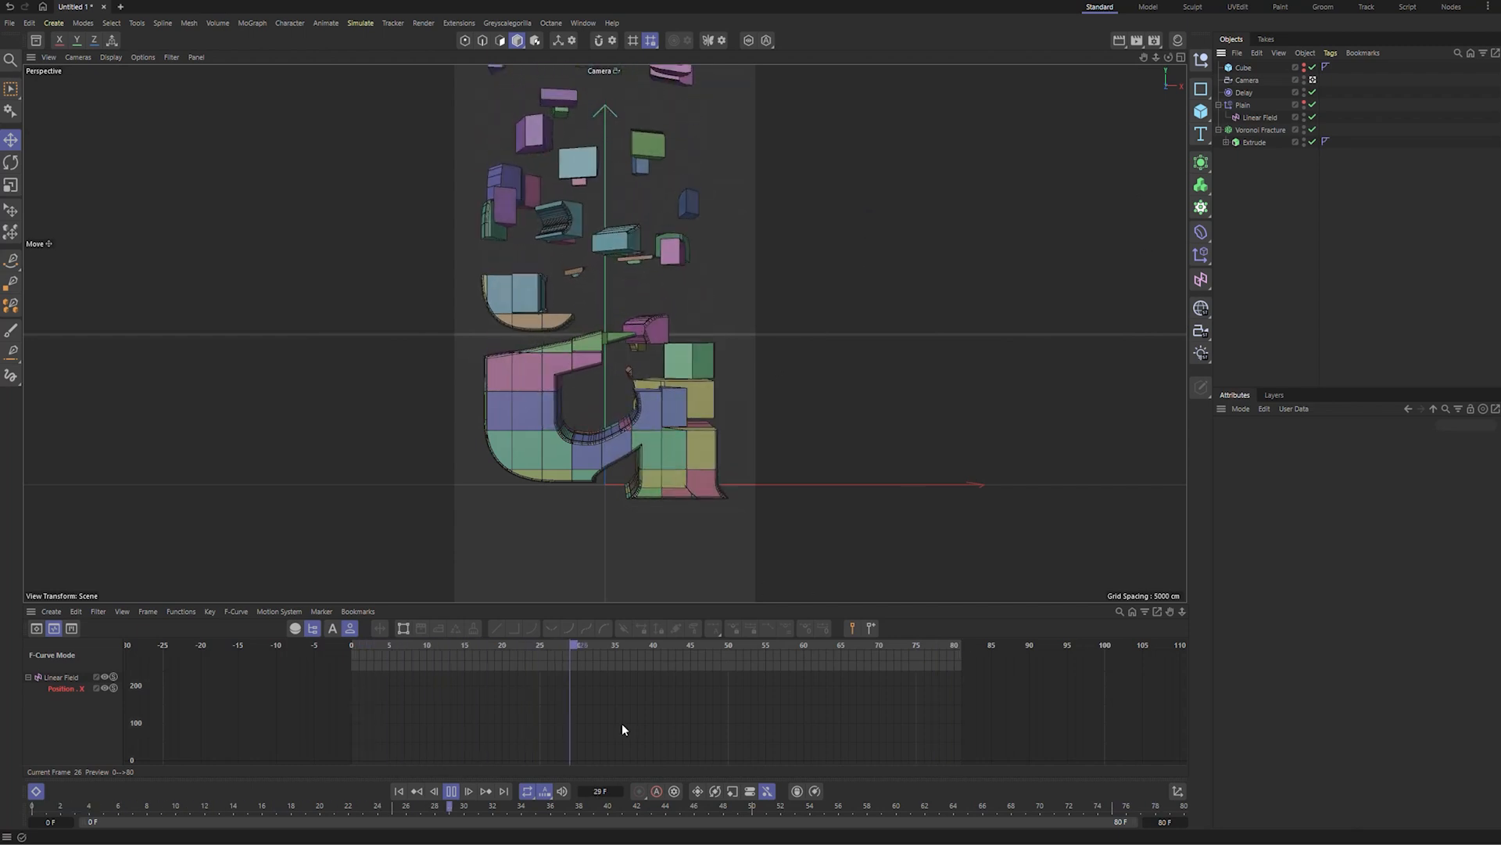
- Re-enable the Point Generator distribution source of the Voronoi Fracture and disable its Cube source
{"action": "left_click", "coordinate": [1218, 105]}
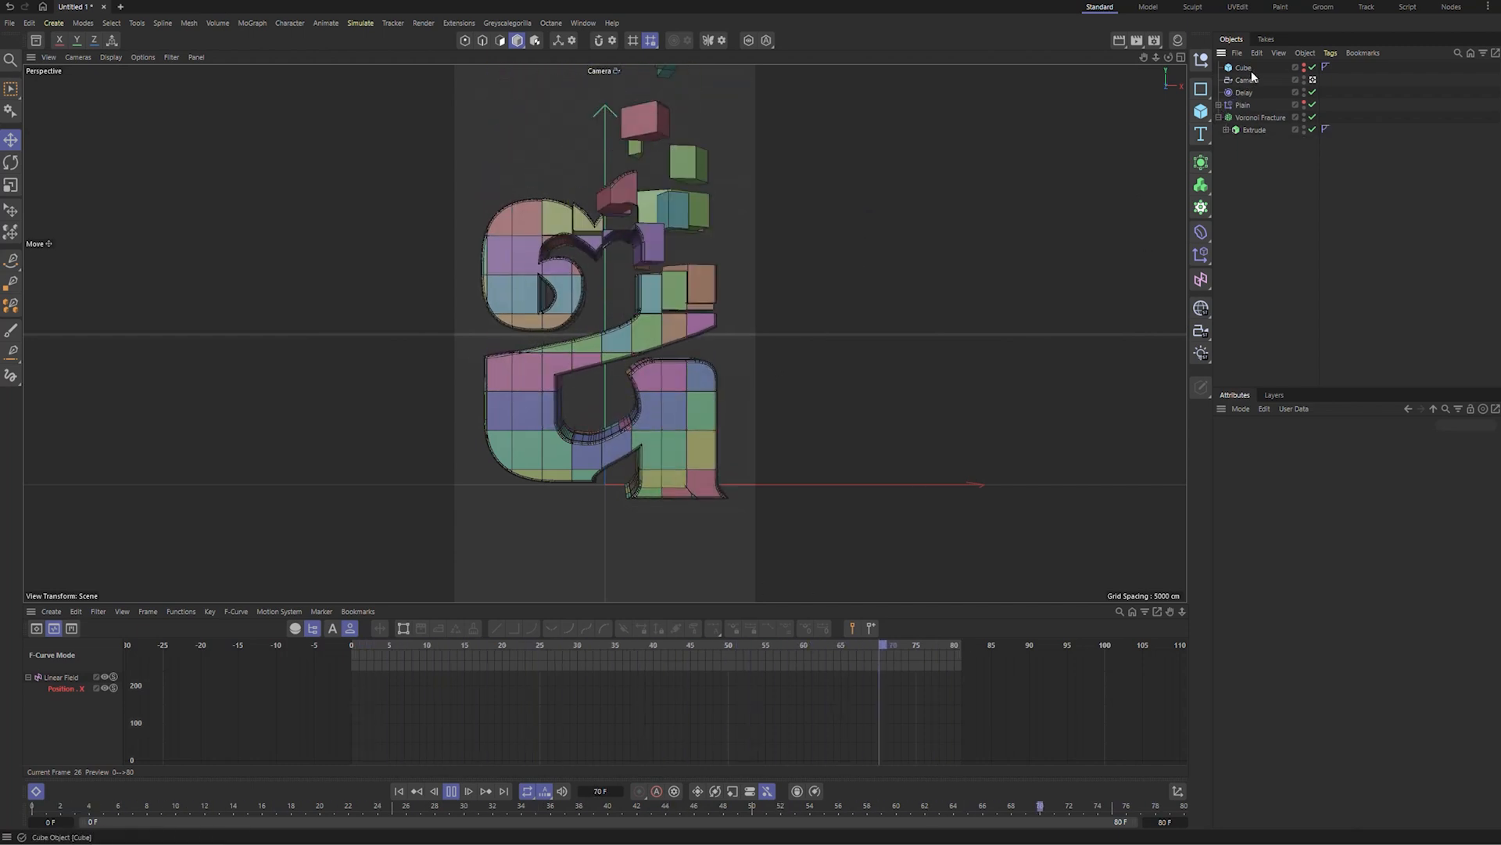
{"action": "left_click", "coordinate": [1256, 117]}
{"action": "left_click", "coordinate": [1386, 520]}
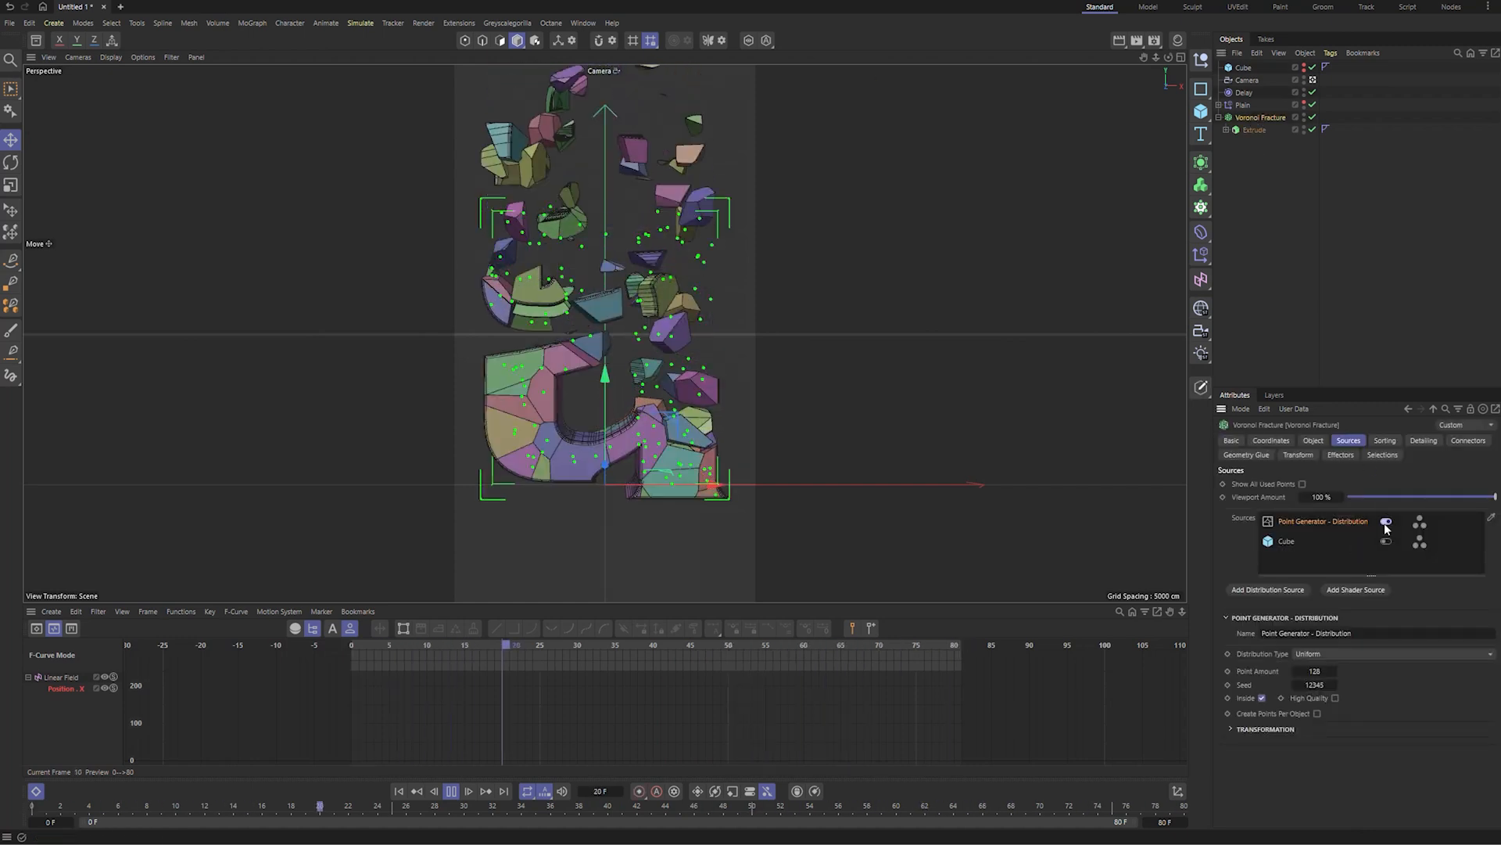
{"action": "left_click", "coordinate": [1377, 255]}
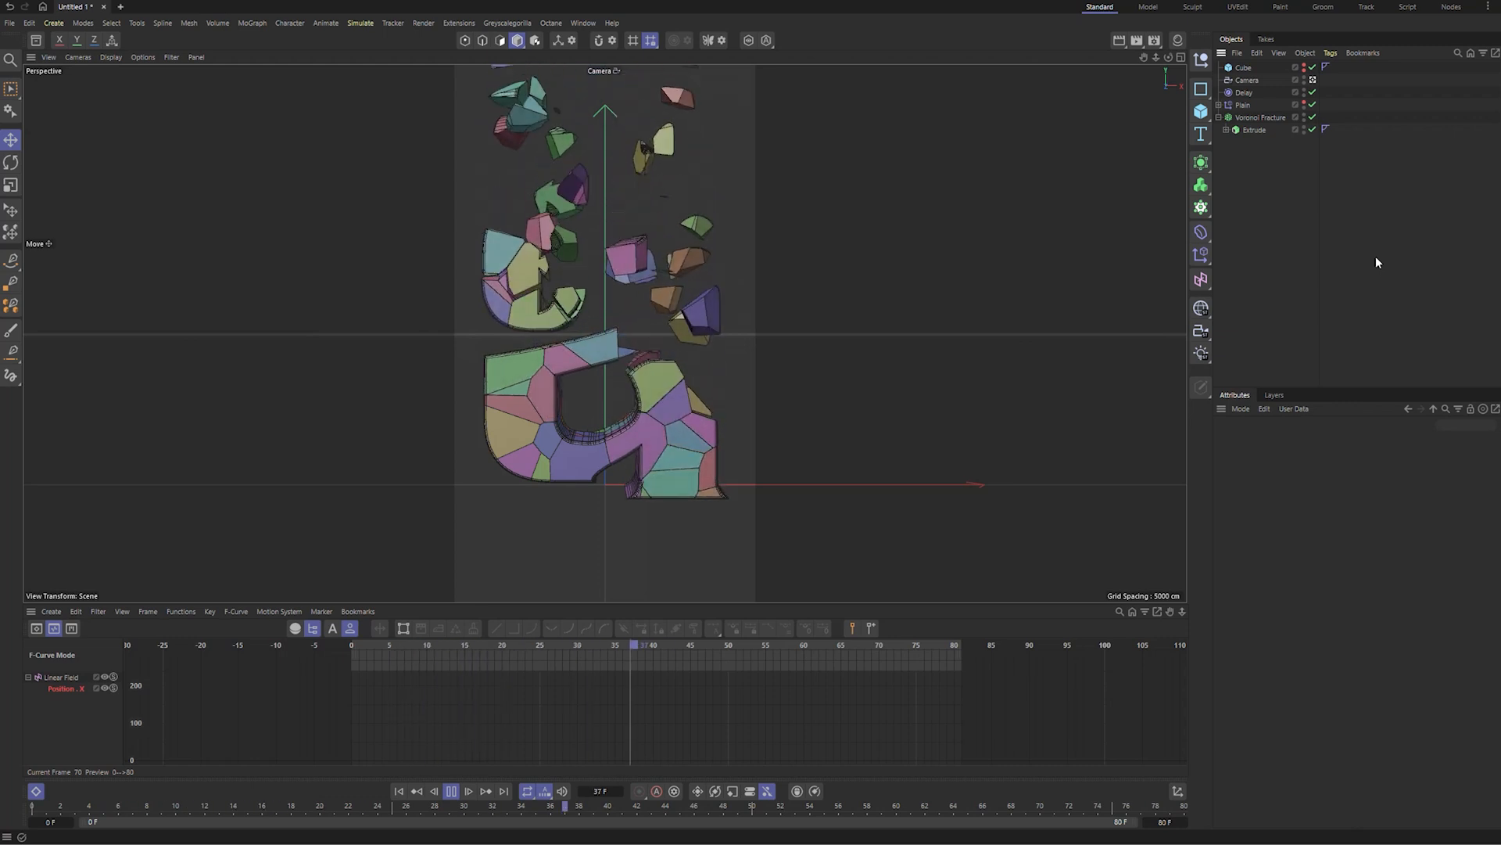
{"action": "left_click", "coordinate": [1249, 116]}
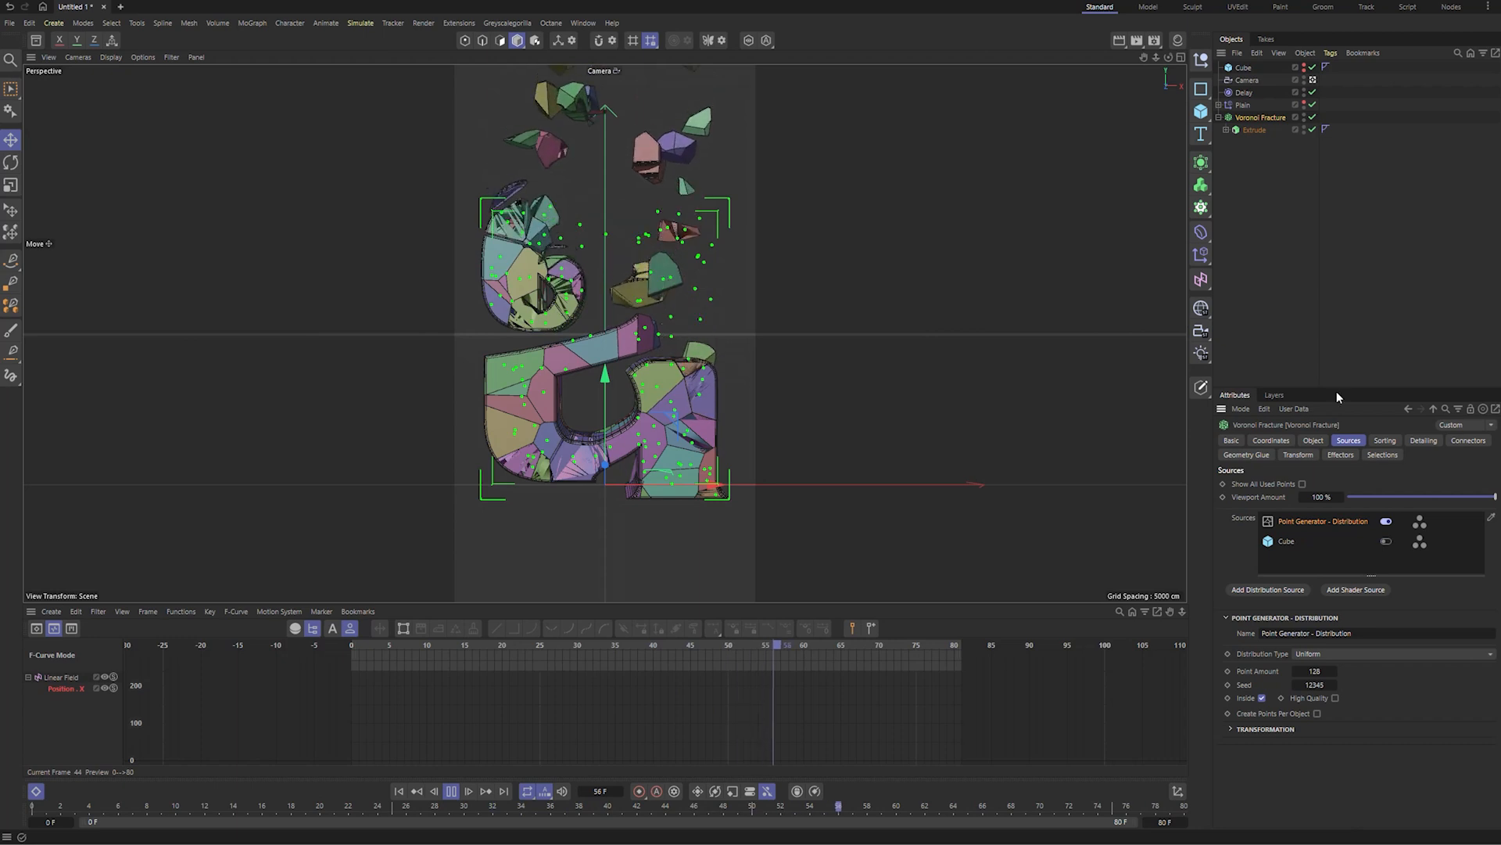
{"action": "left_click", "coordinate": [1287, 201]}
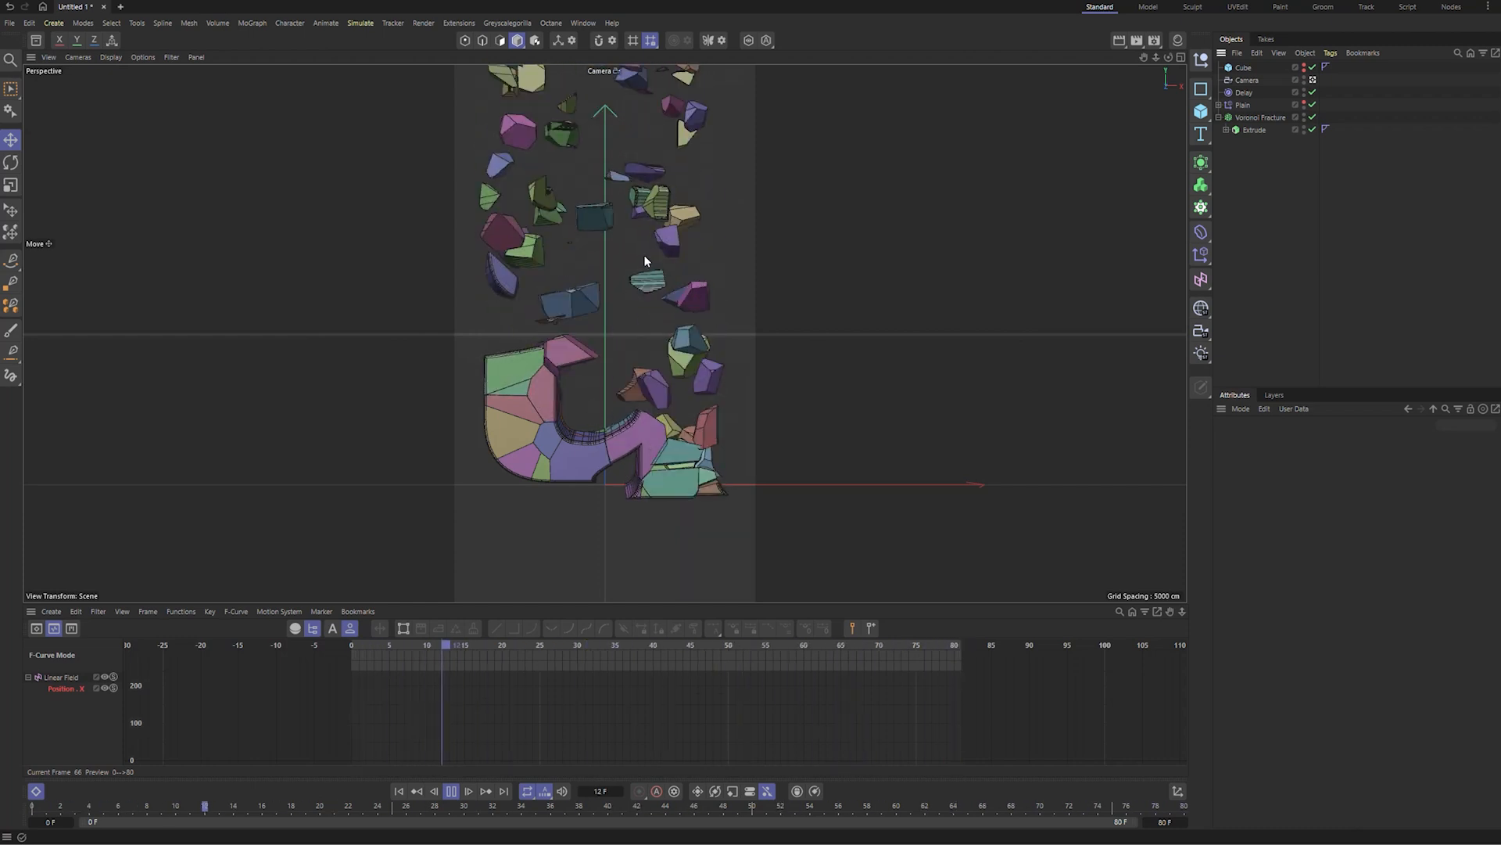
- Try sending the pieces toward the camera by setting the Plain effector's position to 141 cm in Y and -1243 cm in Z
{"action": "left_click", "coordinate": [1243, 105]}
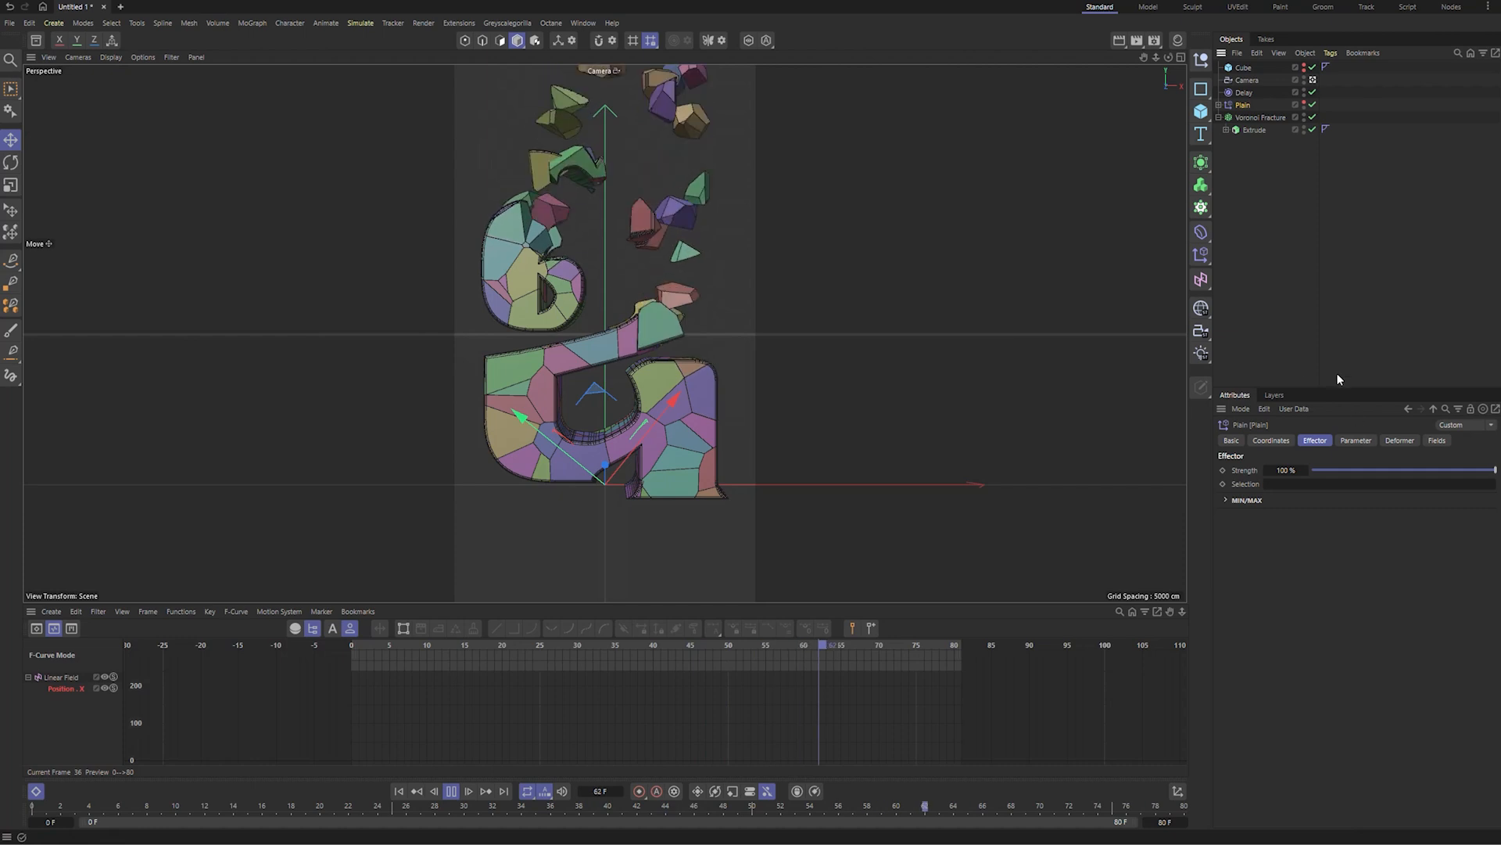
{"action": "left_click", "coordinate": [1357, 441]}
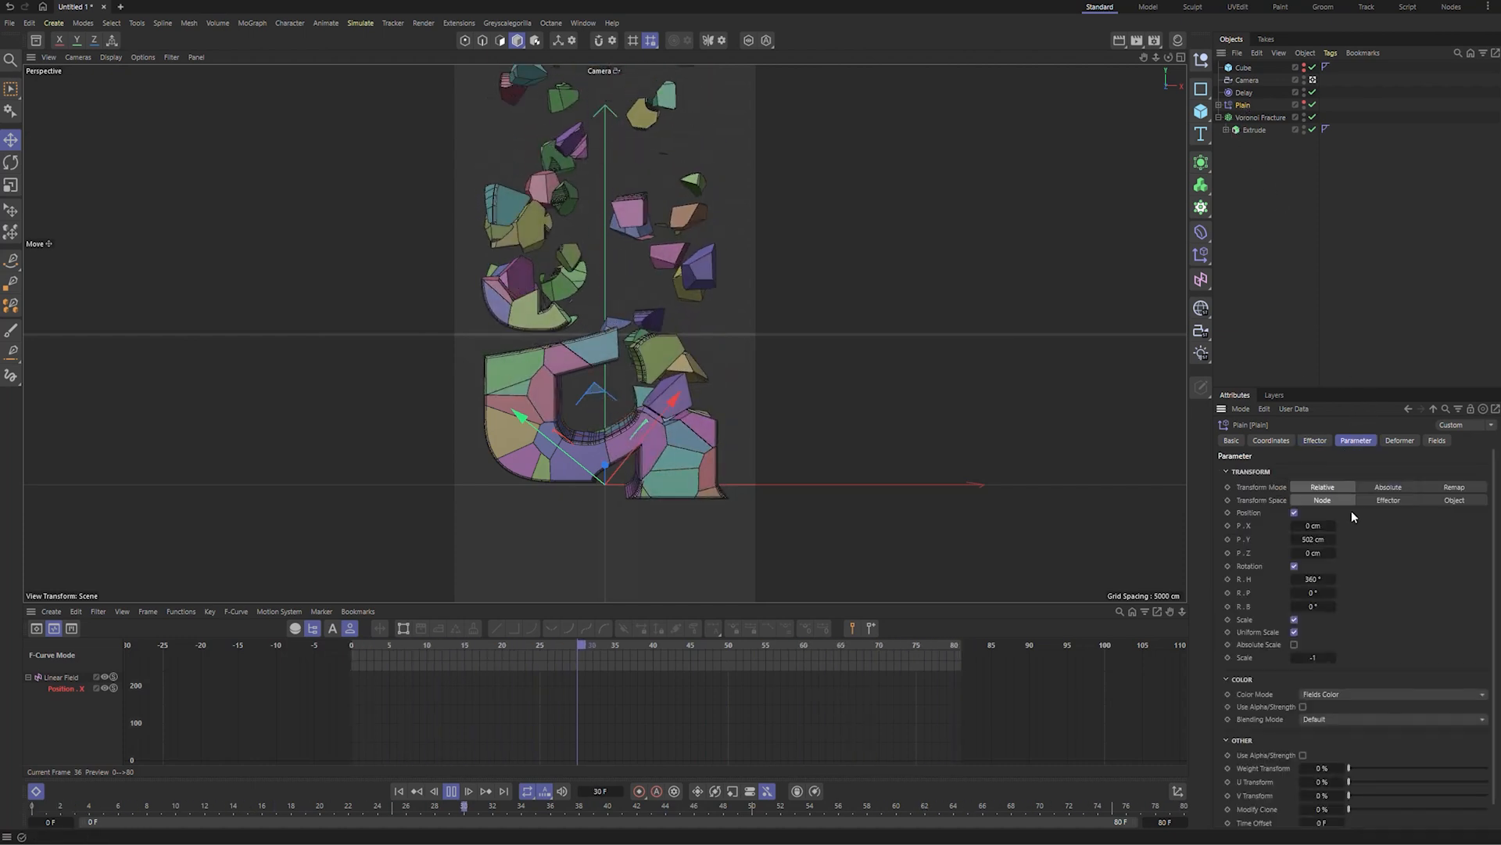
{"action": "double_click", "coordinate": [1323, 539]}
{"action": "type", "text": "0"}
{"action": "key", "text": "Return"}
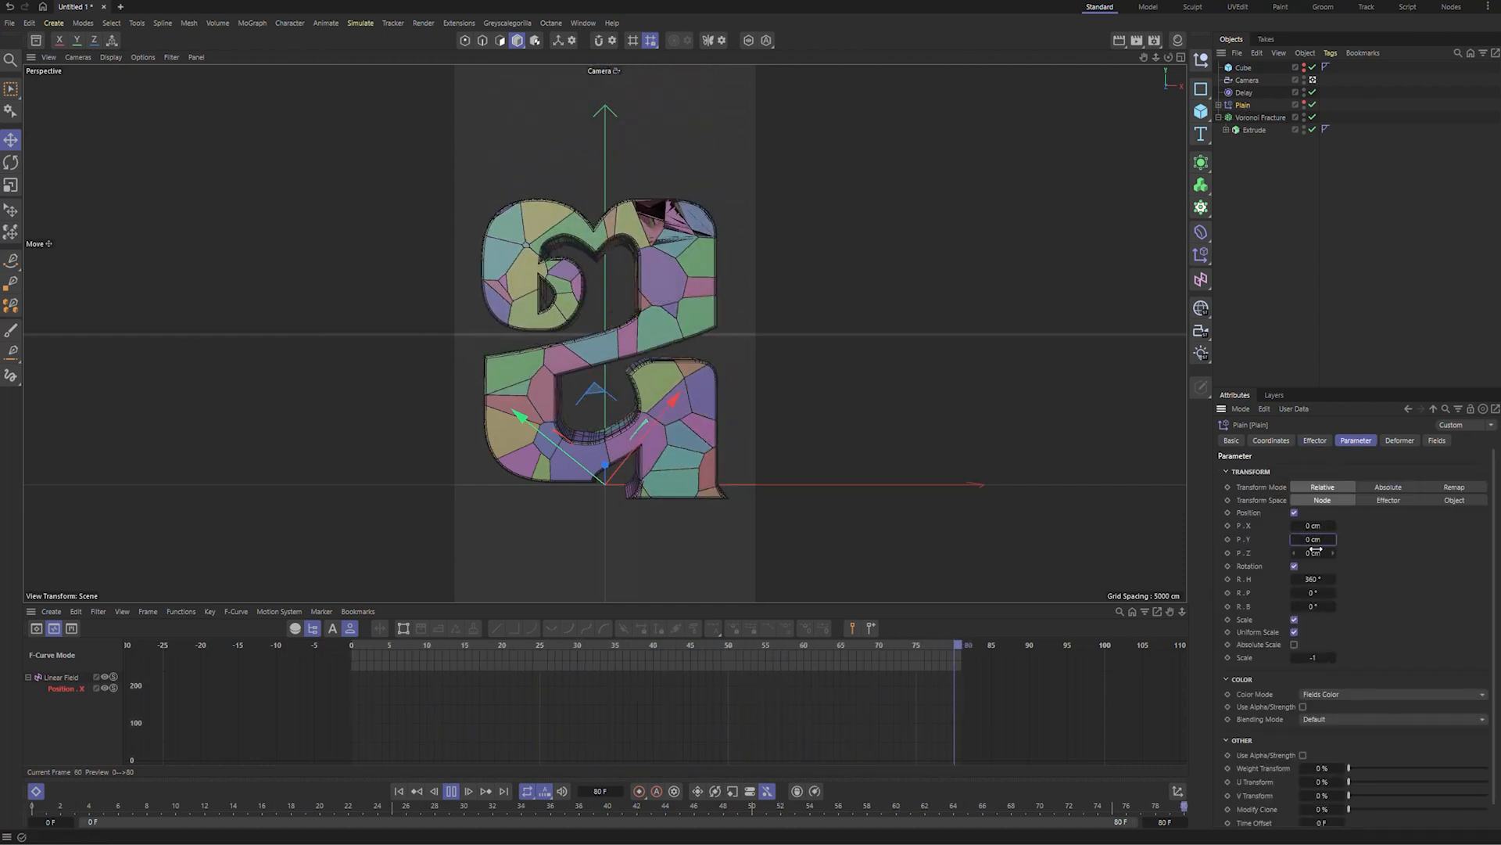
{"action": "left_click_drag", "start_coordinate": [1314, 553], "coordinate": [1315, 555]}
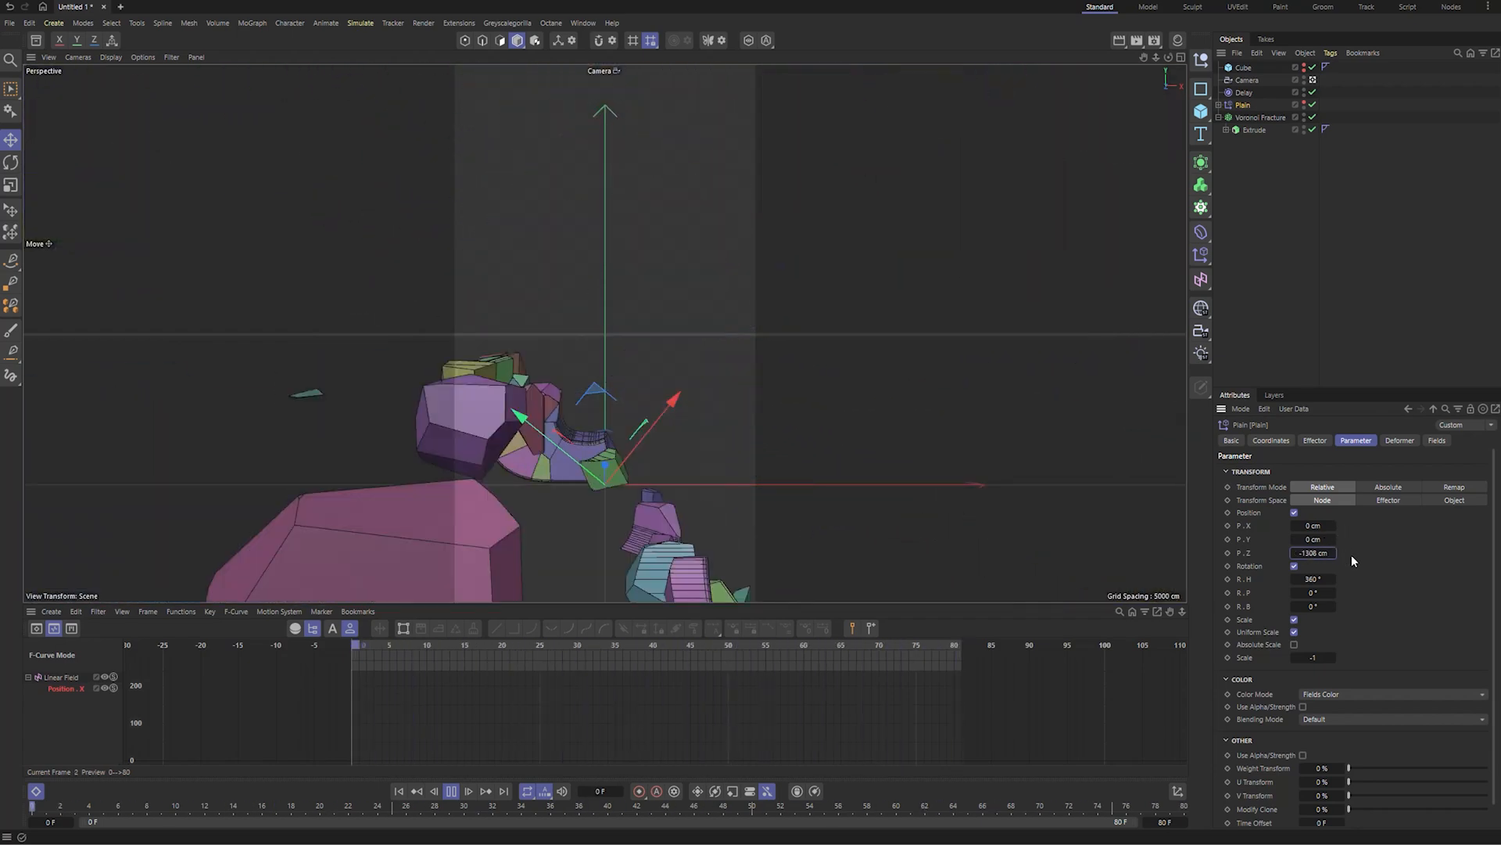
{"action": "left_click_drag", "start_coordinate": [1333, 554], "coordinate": [1308, 540]}
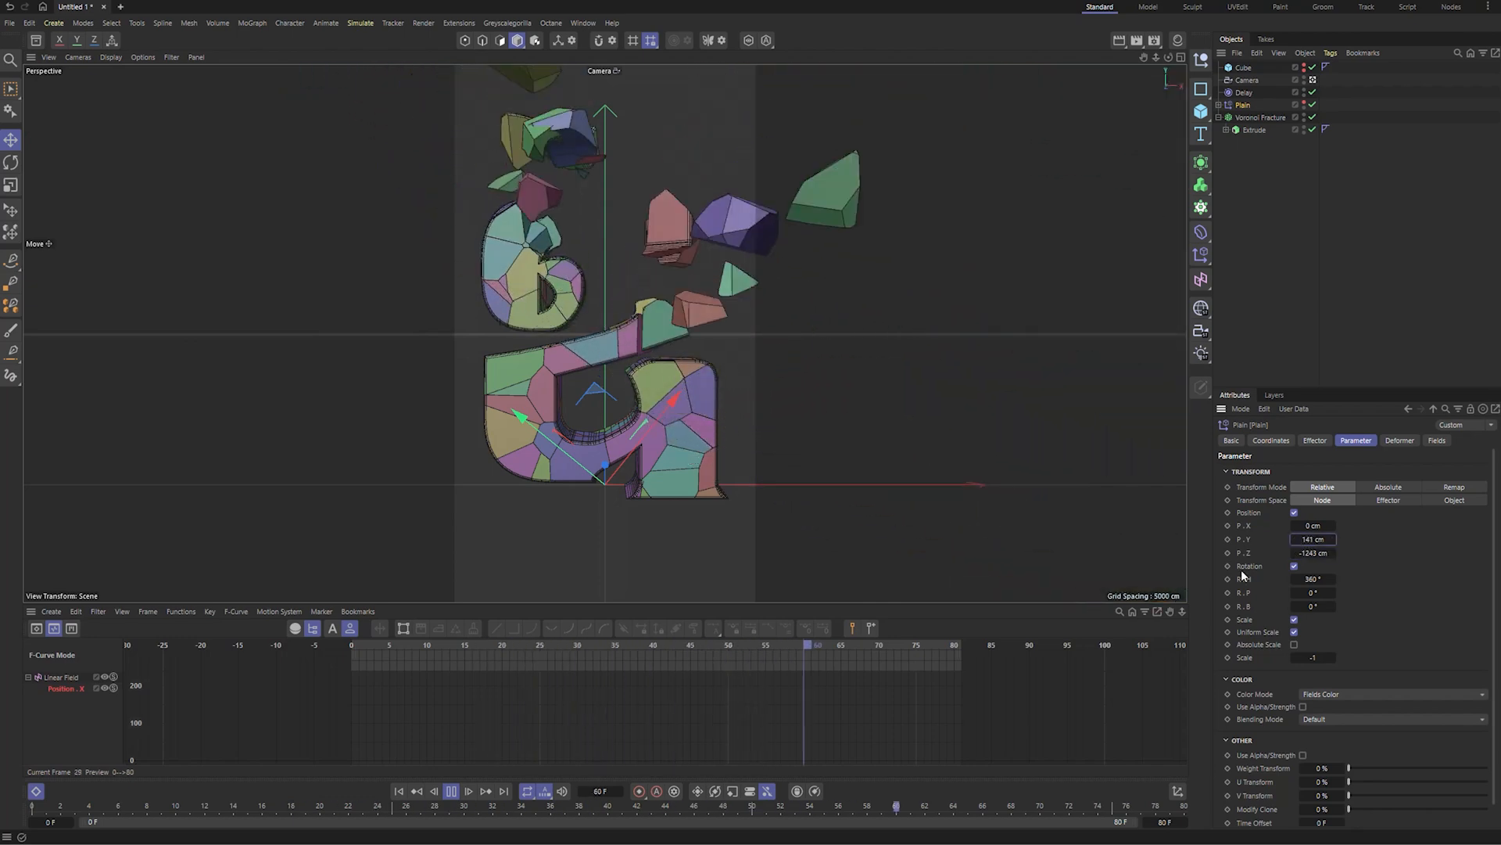
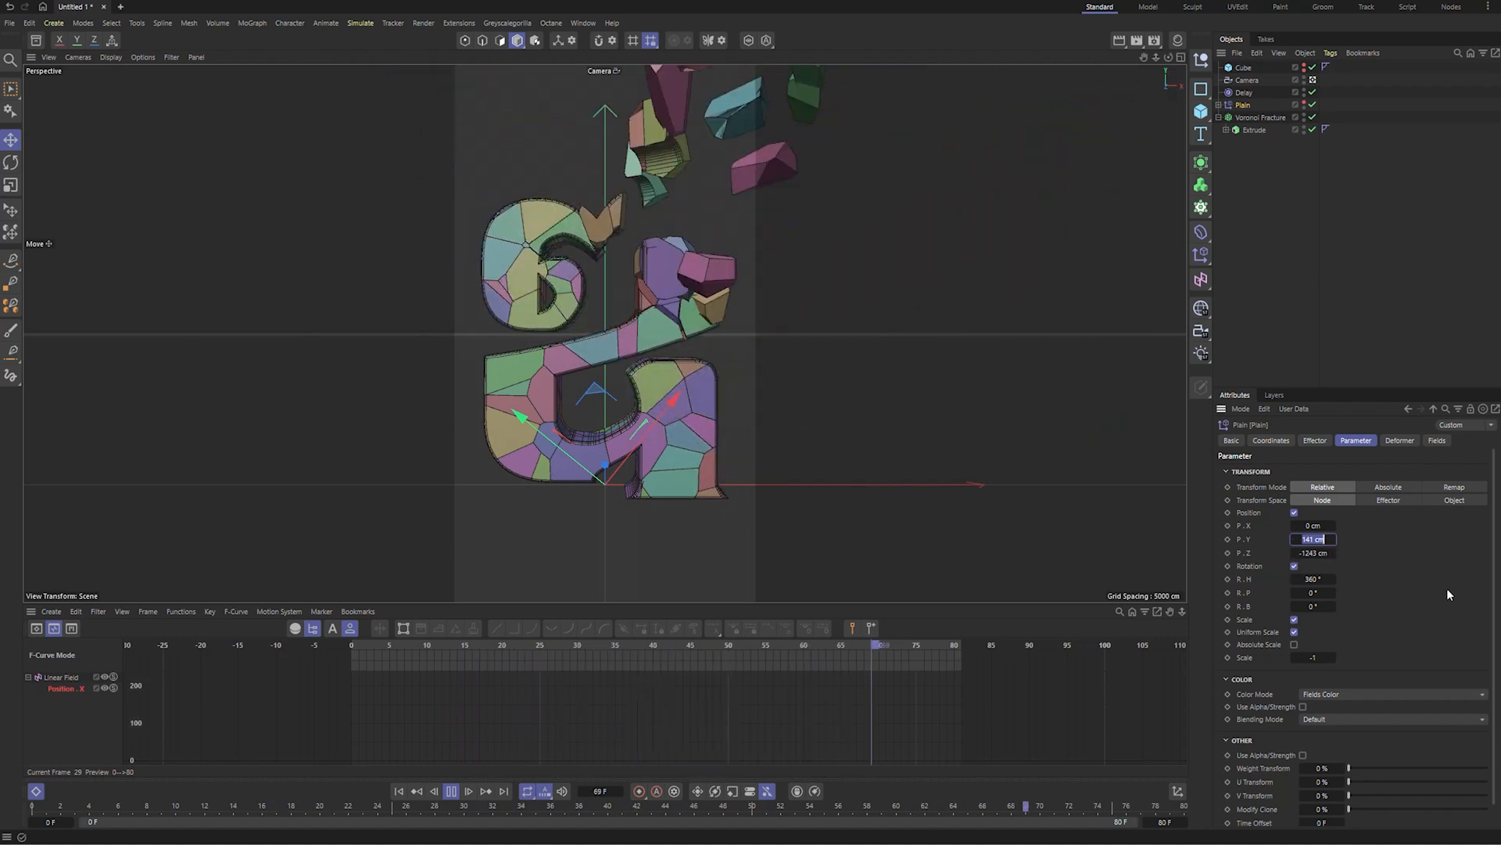
- Set the Plain effector's position to 0 cm in Z and 500 cm in Y, and stop playback
{"action": "left_click", "coordinate": [1317, 553]}
{"action": "type", "text": "0"}
{"action": "key", "text": "Return"}
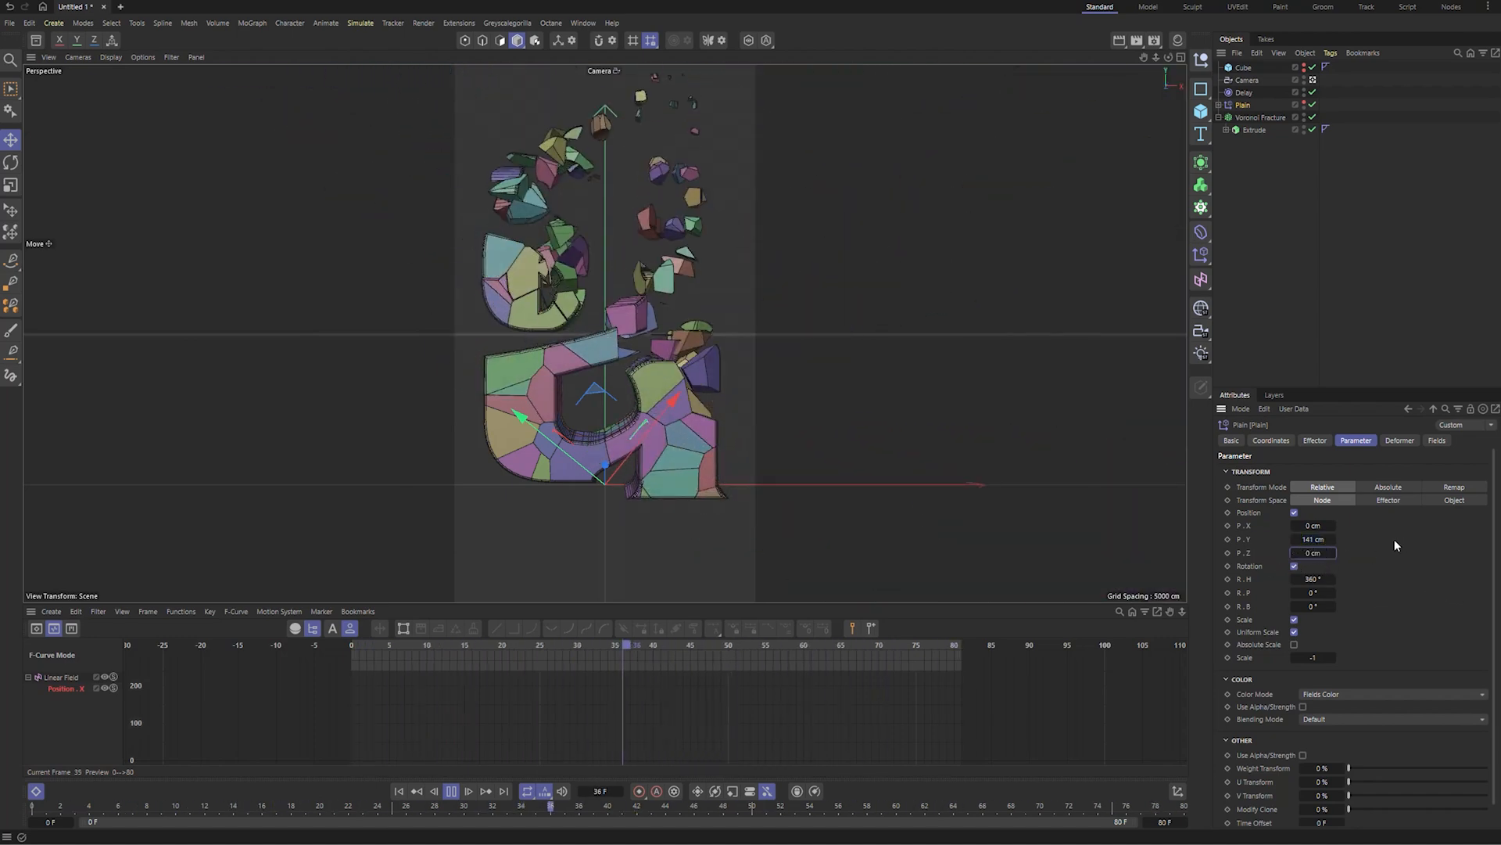
{"action": "left_click_drag", "start_coordinate": [1333, 540], "coordinate": [1334, 508]}
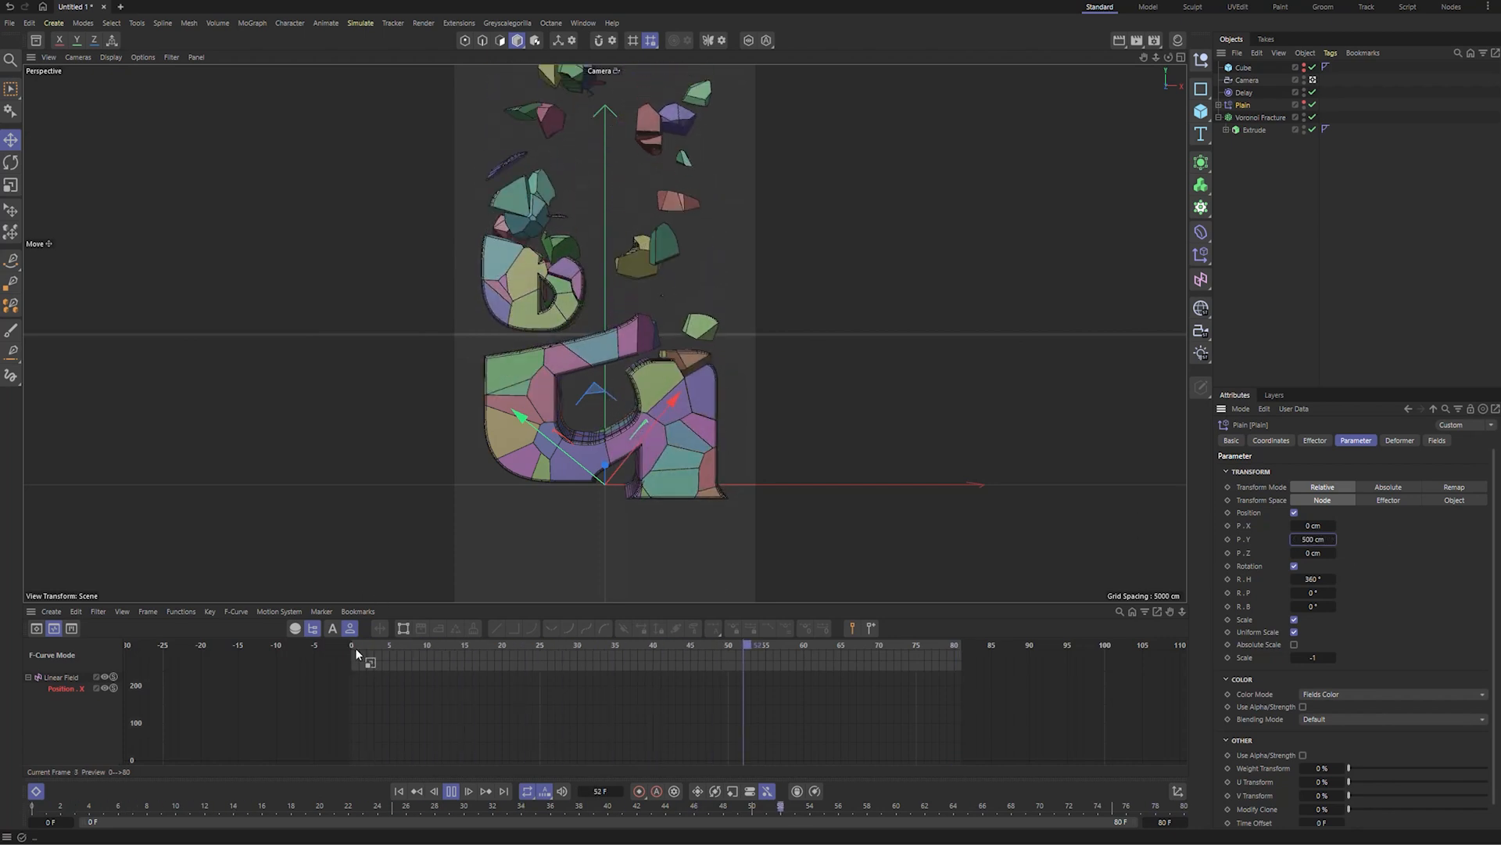
{"action": "left_click", "coordinate": [452, 791]}
{"action": "left_click", "coordinate": [1378, 203]}
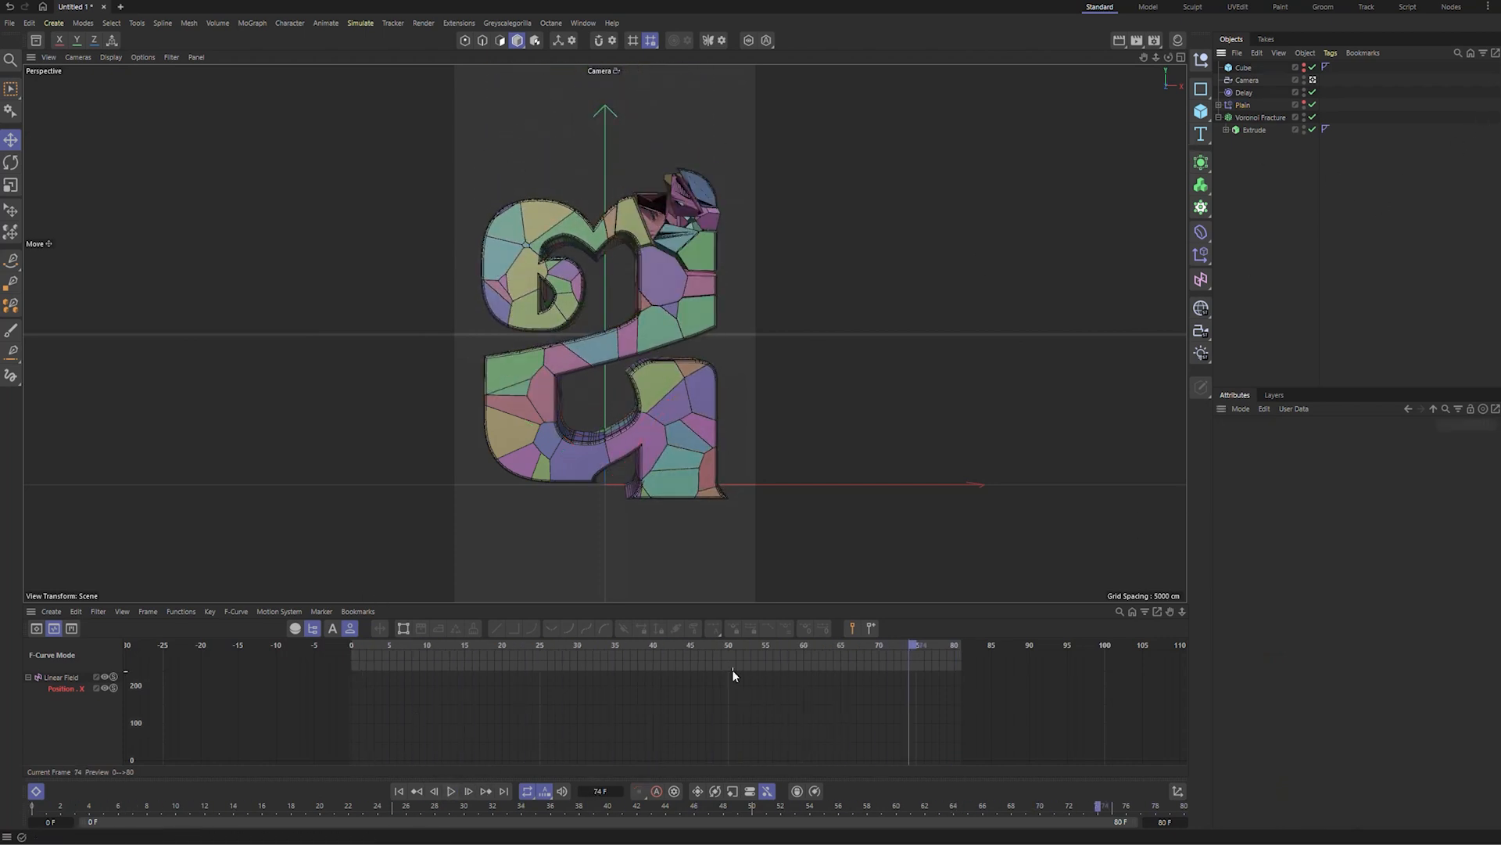
- Return to the first frame and group the Cube, Delay, Plain and Voronoi Fracture objects under a null named Text A
{"action": "left_click", "coordinate": [399, 792]}
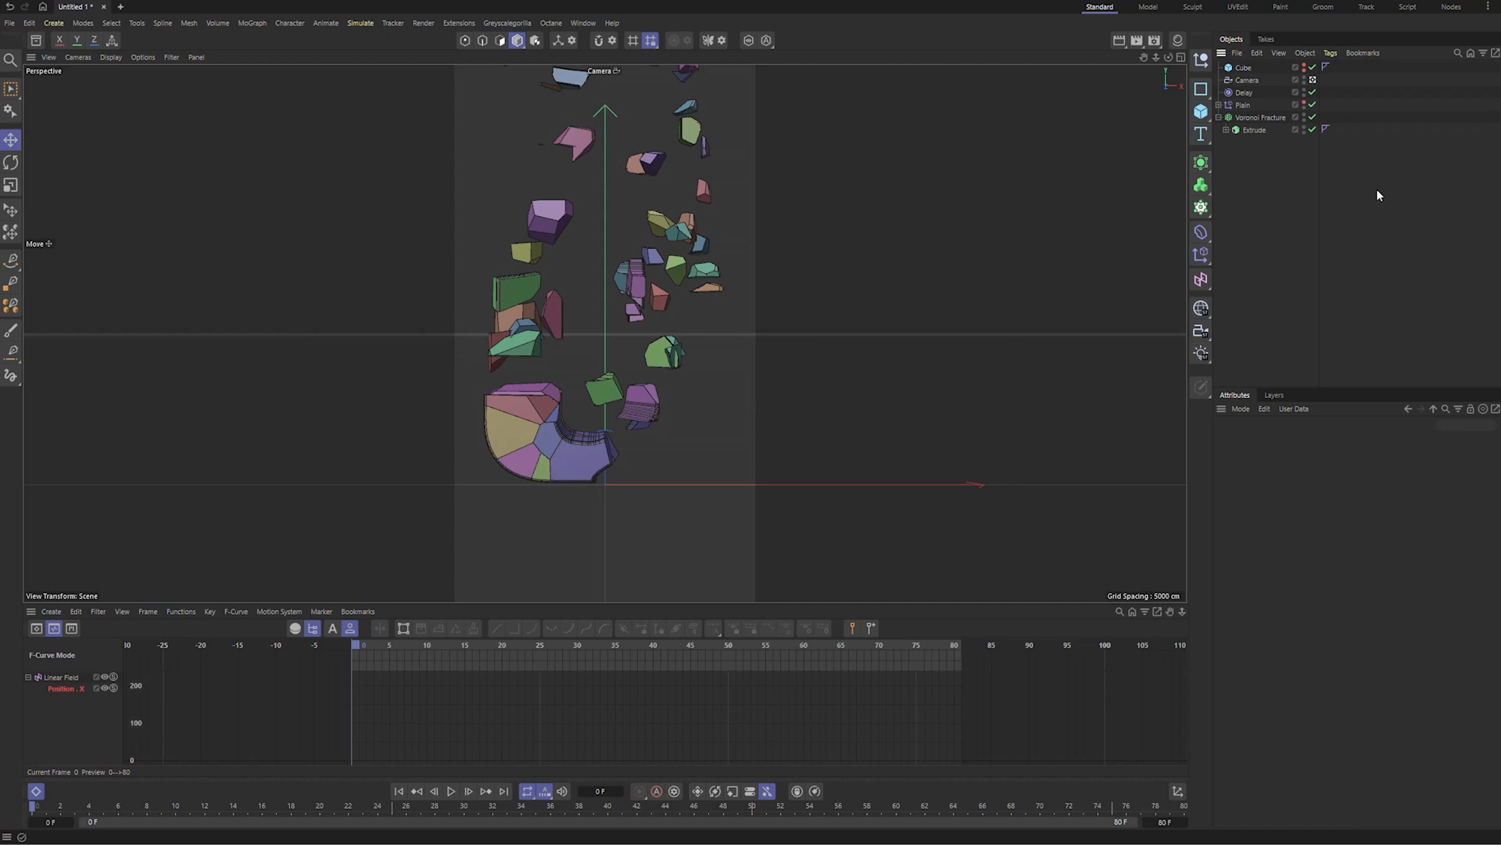
{"action": "left_click_drag", "start_coordinate": [1293, 179], "coordinate": [1217, 99]}
{"action": "key", "text": "alt+g"}
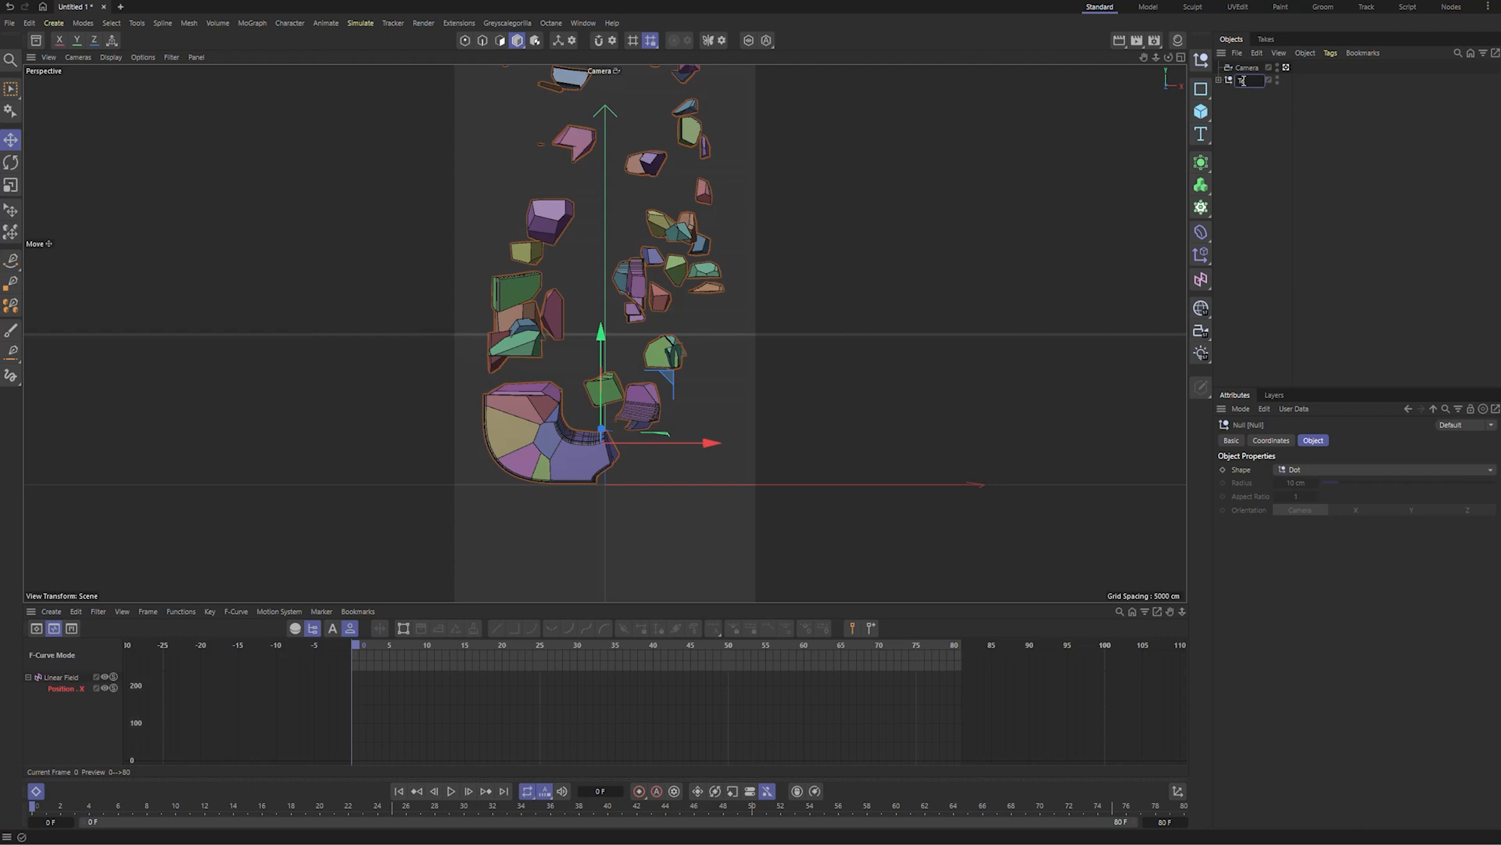
{"action": "key", "text": "Return"}
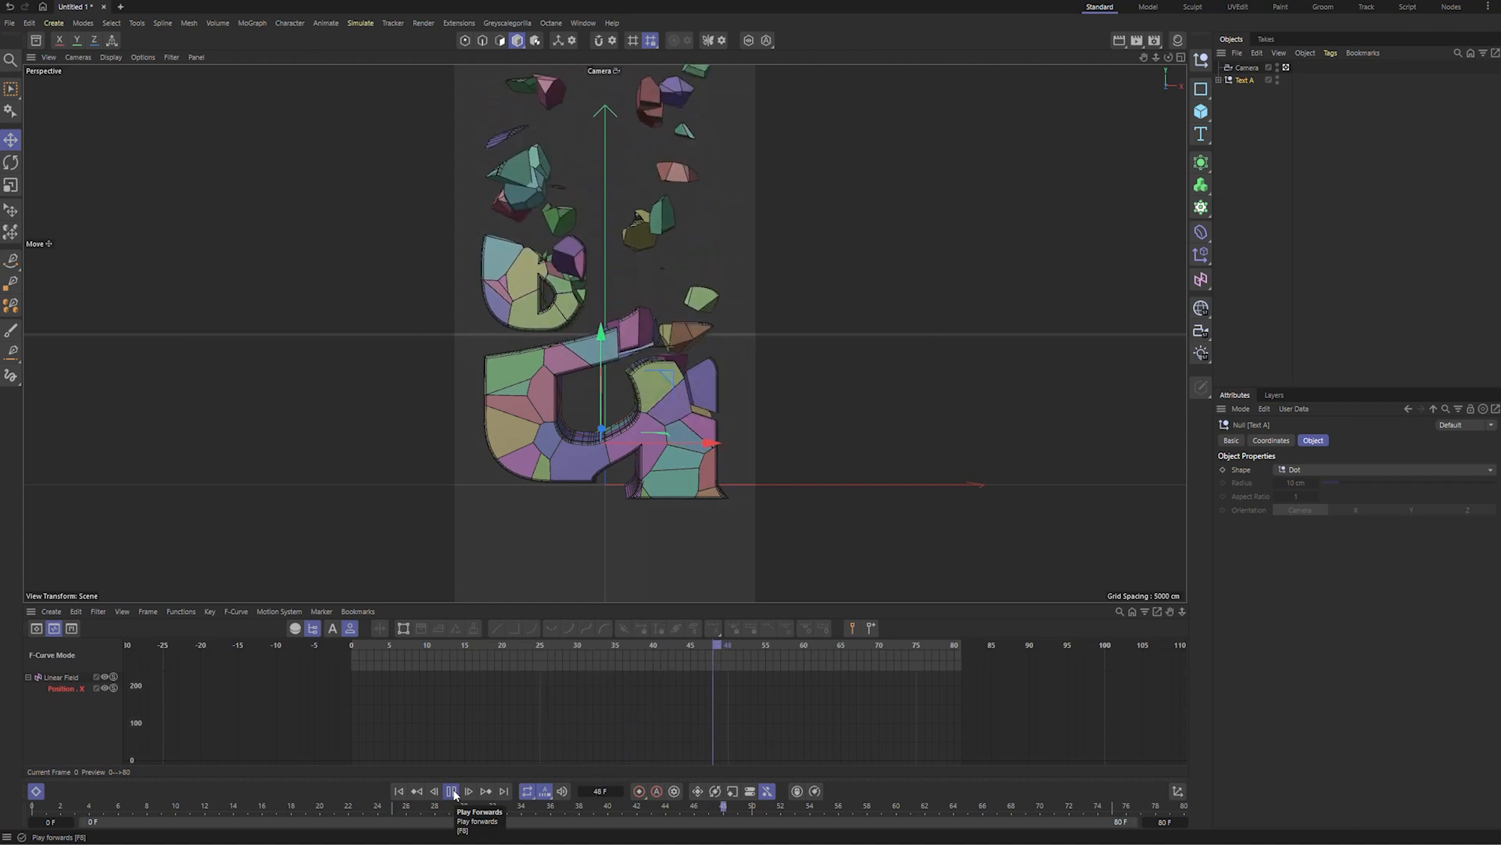
- Stop playback, move to frame 61 and inspect the Text A group's placement in the top view
{"action": "left_click", "coordinate": [453, 792]}
{"action": "left_click_drag", "start_coordinate": [914, 649], "coordinate": [814, 658]}
{"action": "left_click", "coordinate": [1246, 108]}
{"action": "left_click", "coordinate": [1241, 80]}
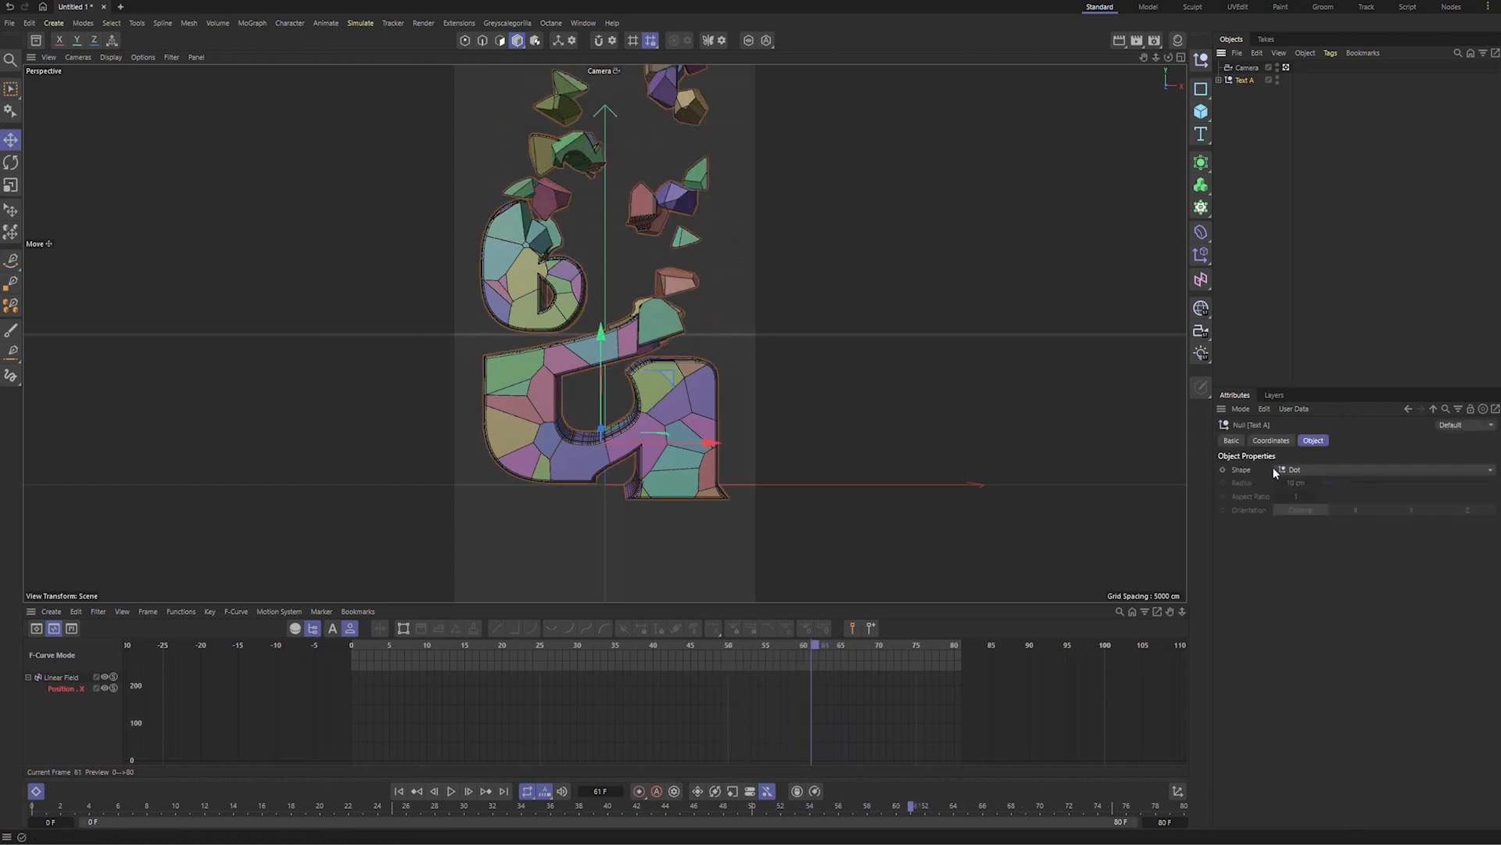
{"action": "middle_click", "coordinate": [805, 296]}
{"action": "middle_click", "coordinate": [805, 295]}
{"action": "scroll", "coordinate": [678, 308], "scroll_direction": "up", "scroll_amount": 5}
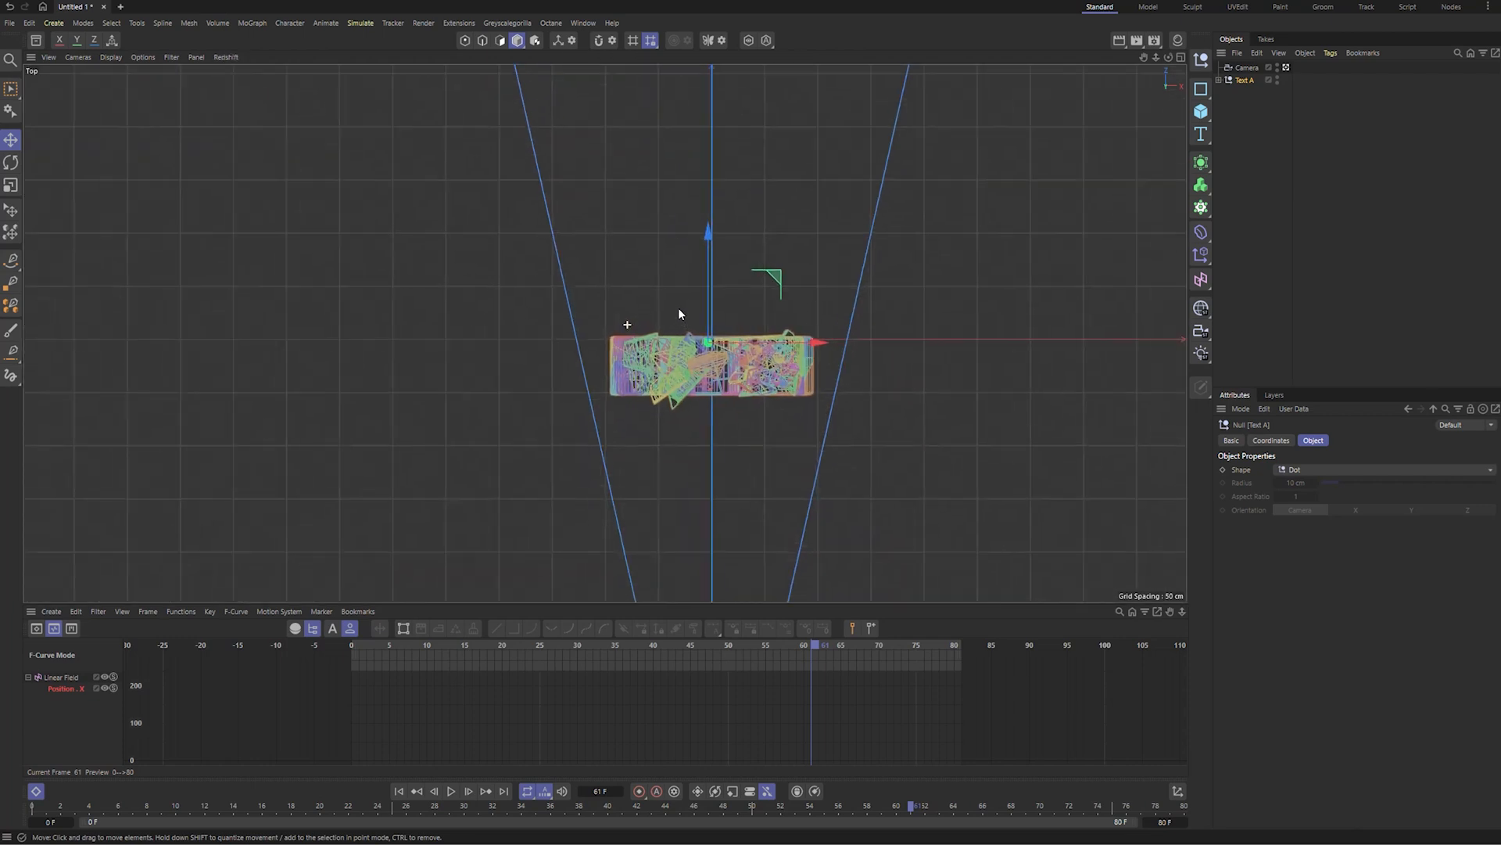
- Select all the objects inside the Text A null and move them along Z to center the letter on the origin
{"action": "left_click", "coordinate": [1219, 79]}
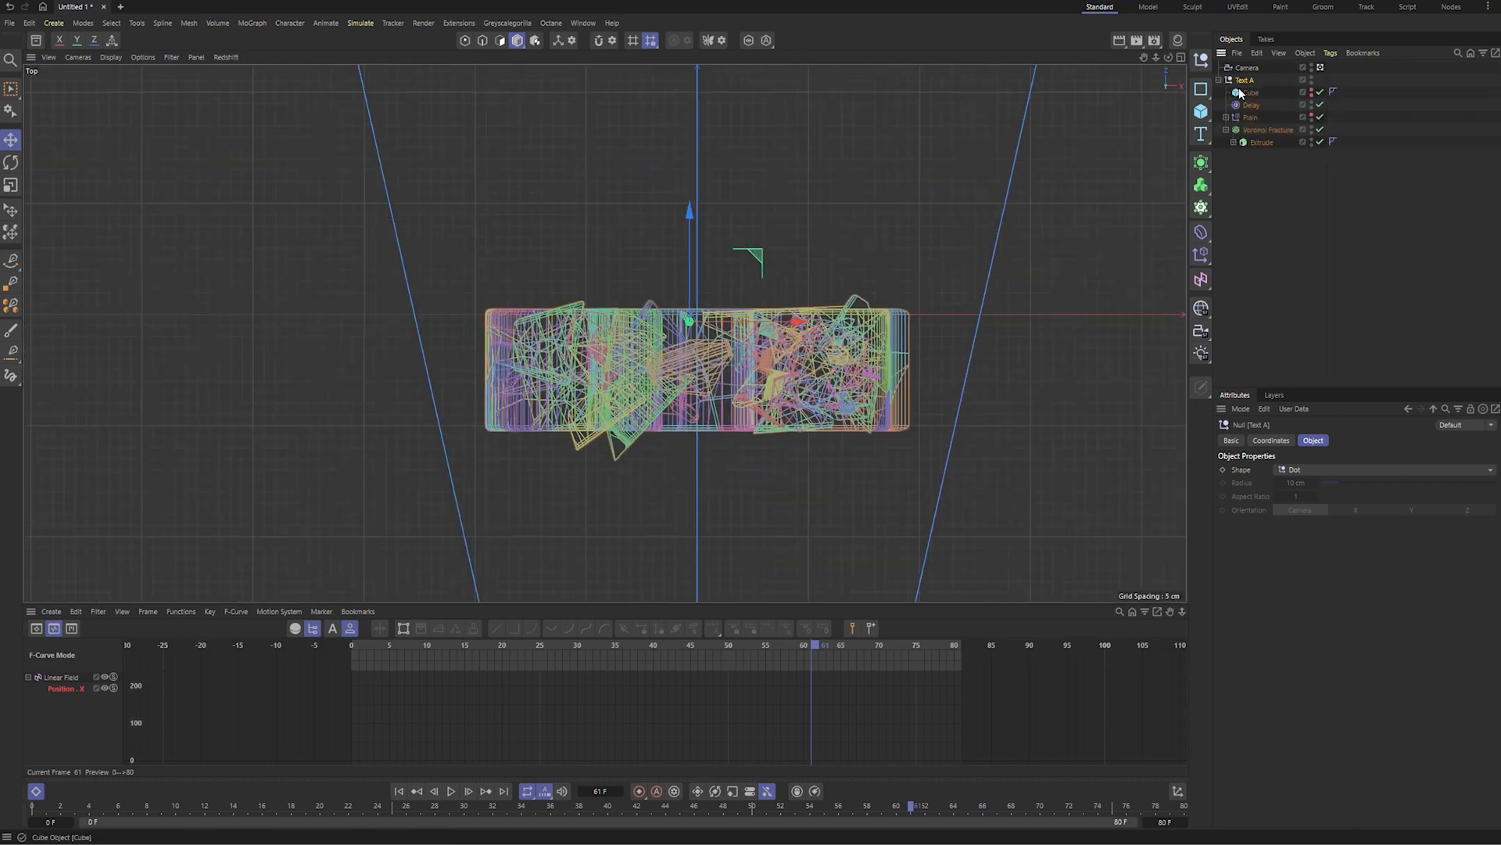
{"action": "left_click", "coordinate": [1249, 92]}
{"action": "left_click_drag", "start_coordinate": [1236, 91], "coordinate": [1238, 93]}
{"action": "left_click_drag", "start_coordinate": [681, 221], "coordinate": [674, 161]}
{"action": "middle_click", "coordinate": [679, 168]}
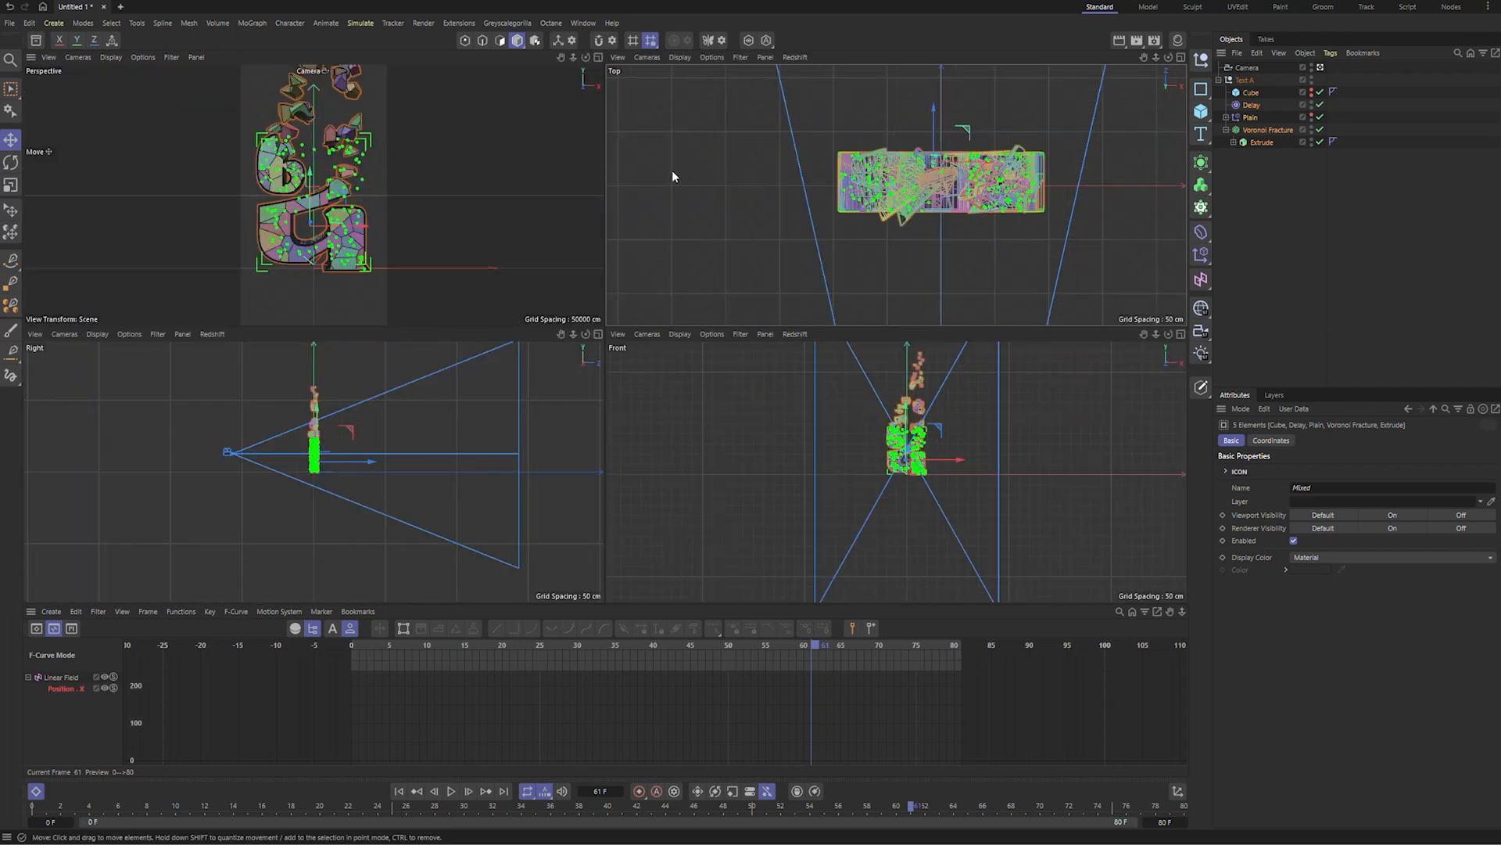
- Maximize the camera view, show the Text A null's coordinates and keyframe its heading rotation at 0° on frame 80
{"action": "middle_click", "coordinate": [409, 171]}
{"action": "left_click", "coordinate": [1244, 80]}
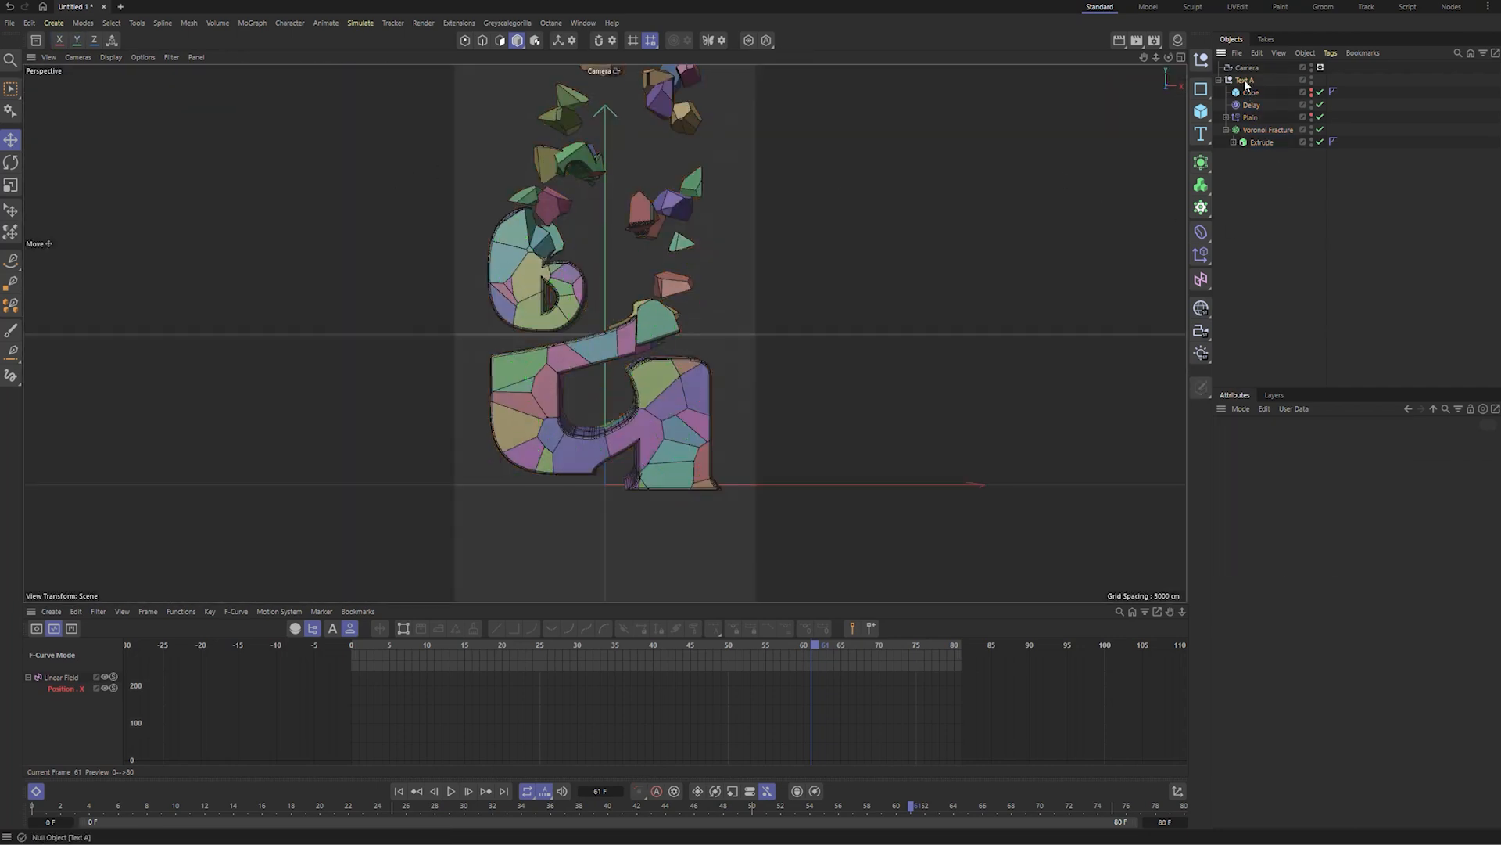
{"action": "left_click", "coordinate": [1218, 80]}
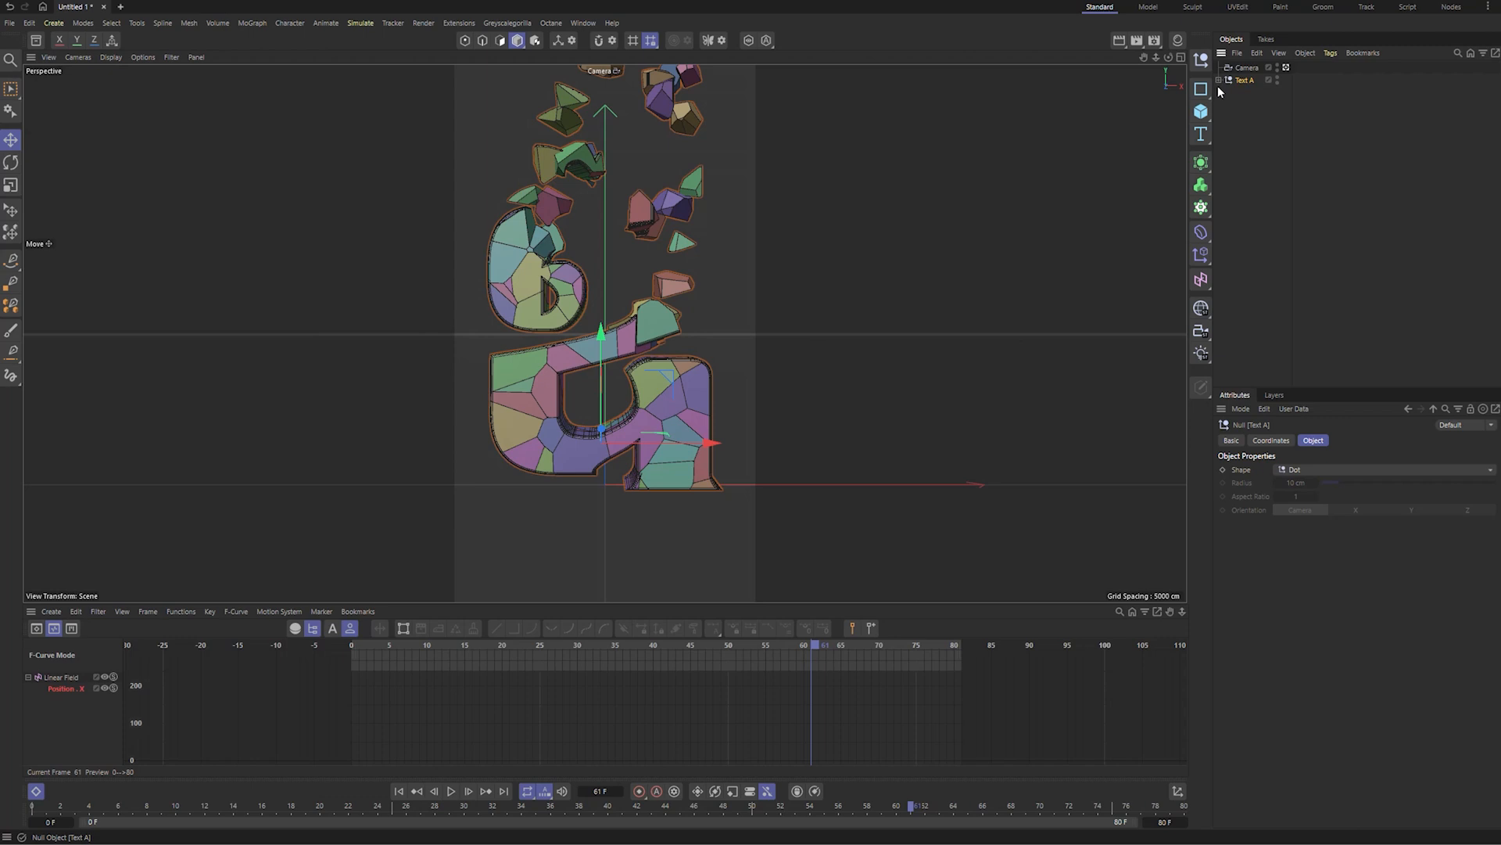
{"action": "left_click", "coordinate": [1270, 441]}
{"action": "left_click_drag", "start_coordinate": [1377, 488], "coordinate": [1366, 543]}
{"action": "key", "text": "ctrl+z"}
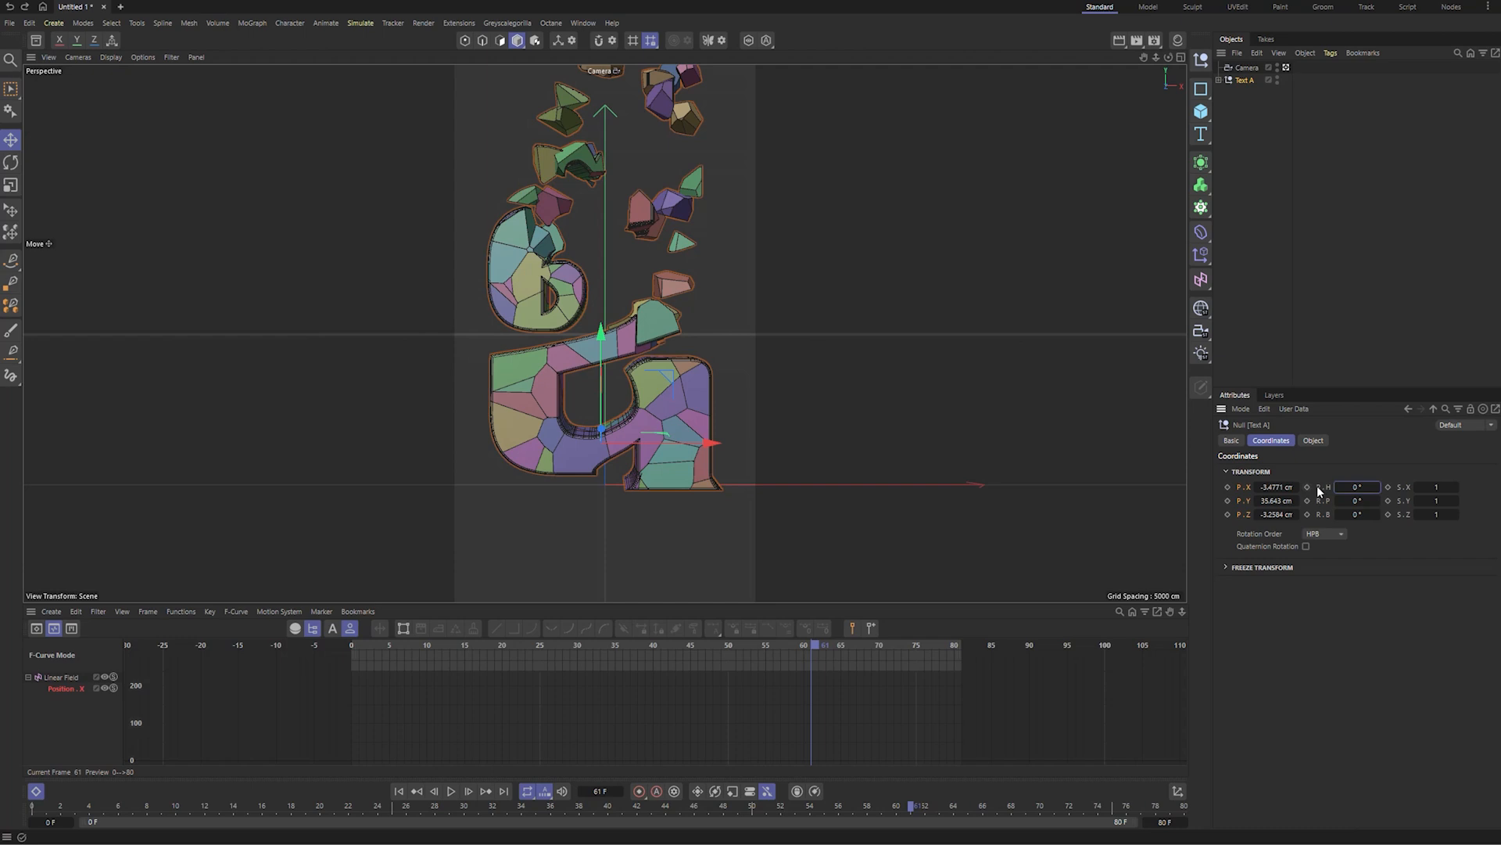
{"action": "left_click_drag", "start_coordinate": [895, 808], "coordinate": [1170, 807]}
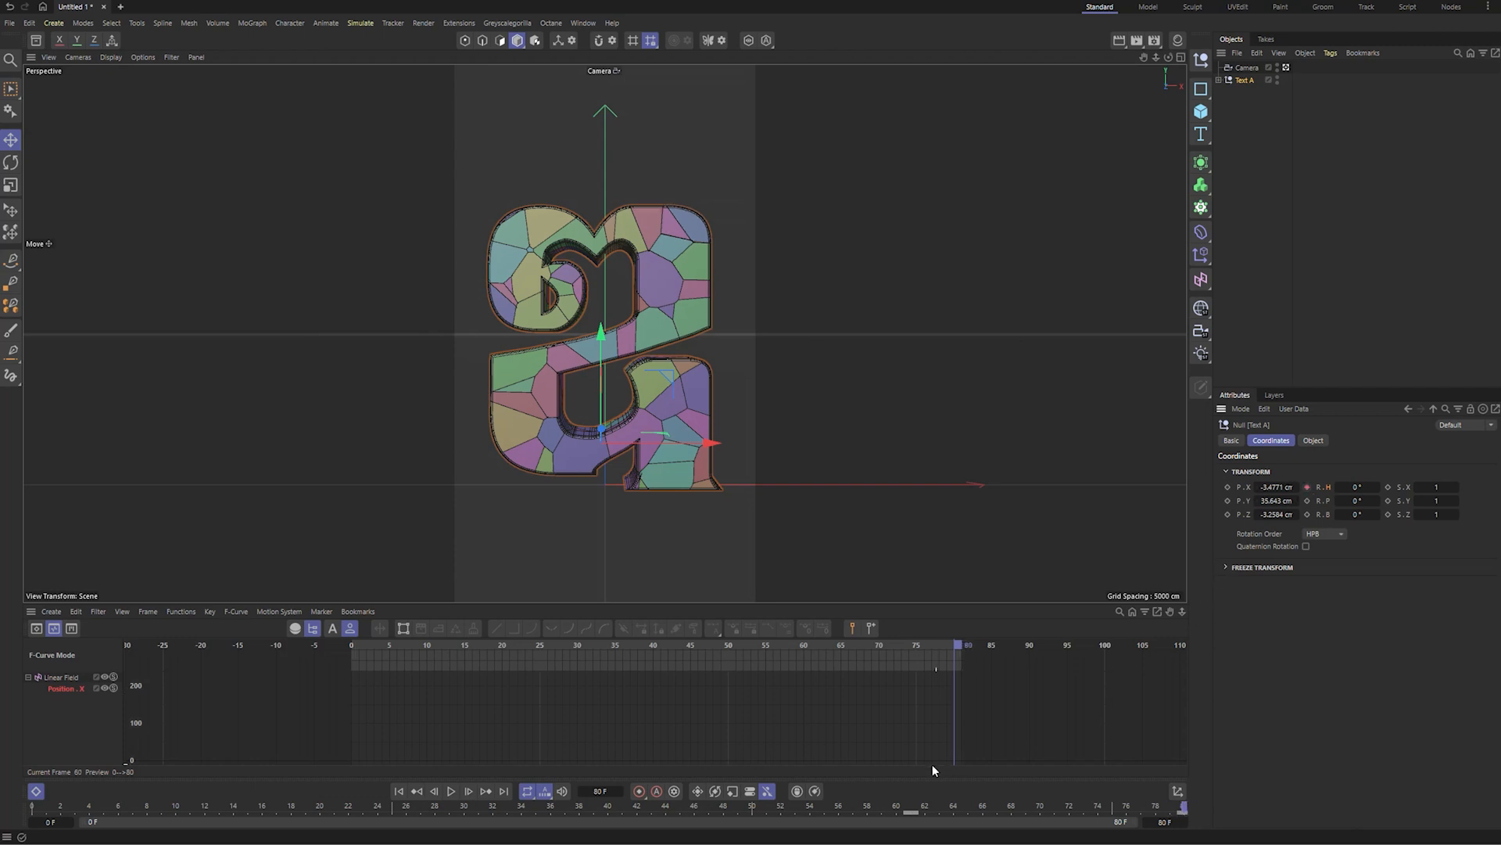
- Keyframe the Text A null's heading rotation at frames 61, 20 and 0, using -144° at frame 61
{"action": "left_click", "coordinate": [911, 808]}
{"action": "left_click_drag", "start_coordinate": [1378, 488], "coordinate": [1368, 487]}
{"action": "left_click_drag", "start_coordinate": [806, 815], "coordinate": [326, 815]}
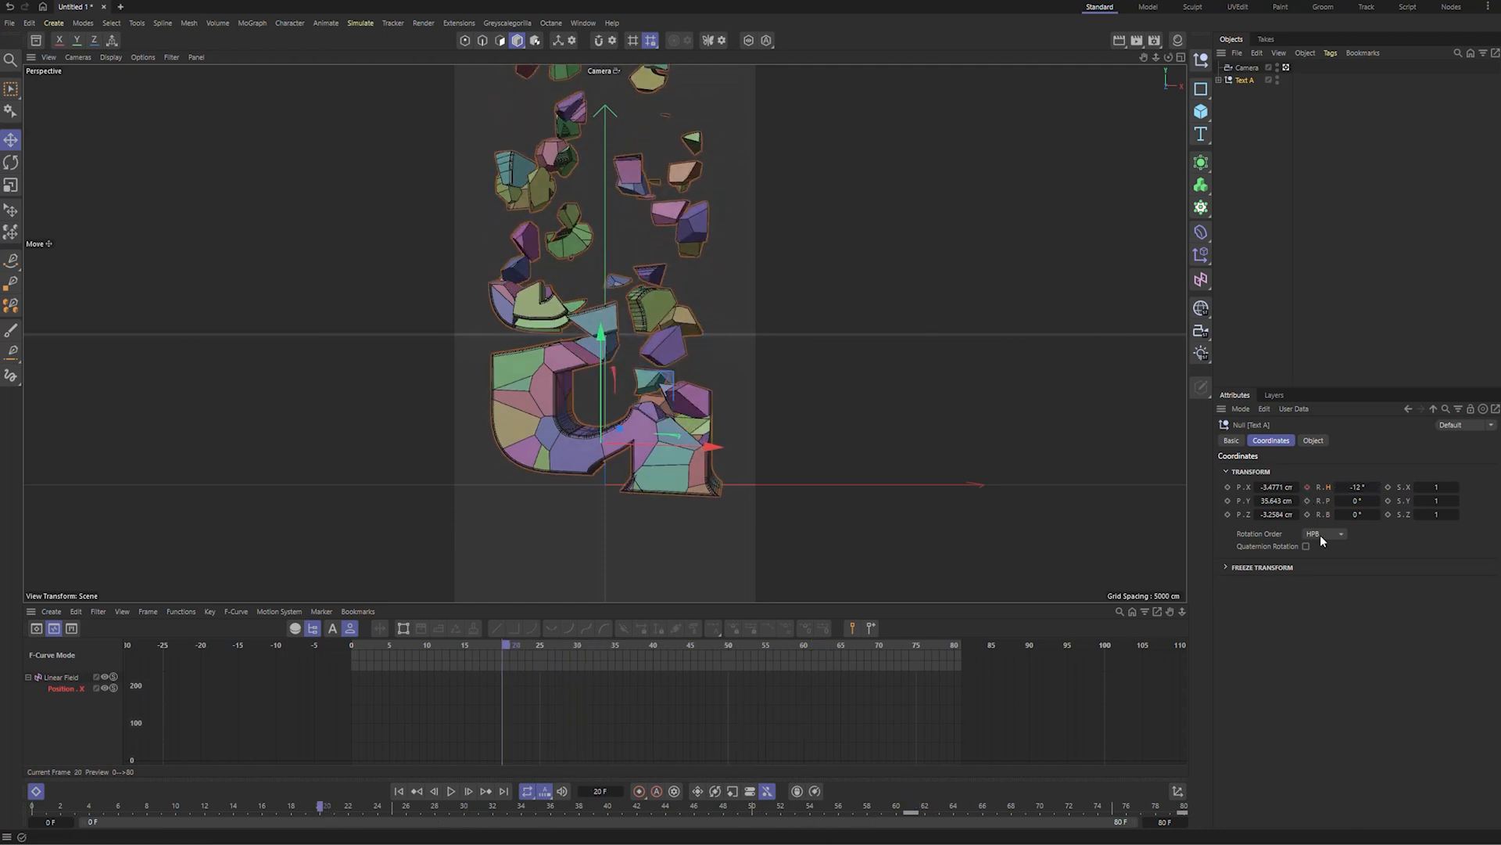
{"action": "left_click_drag", "start_coordinate": [1377, 488], "coordinate": [1319, 495]}
{"action": "left_click_drag", "start_coordinate": [439, 805], "coordinate": [915, 788]}
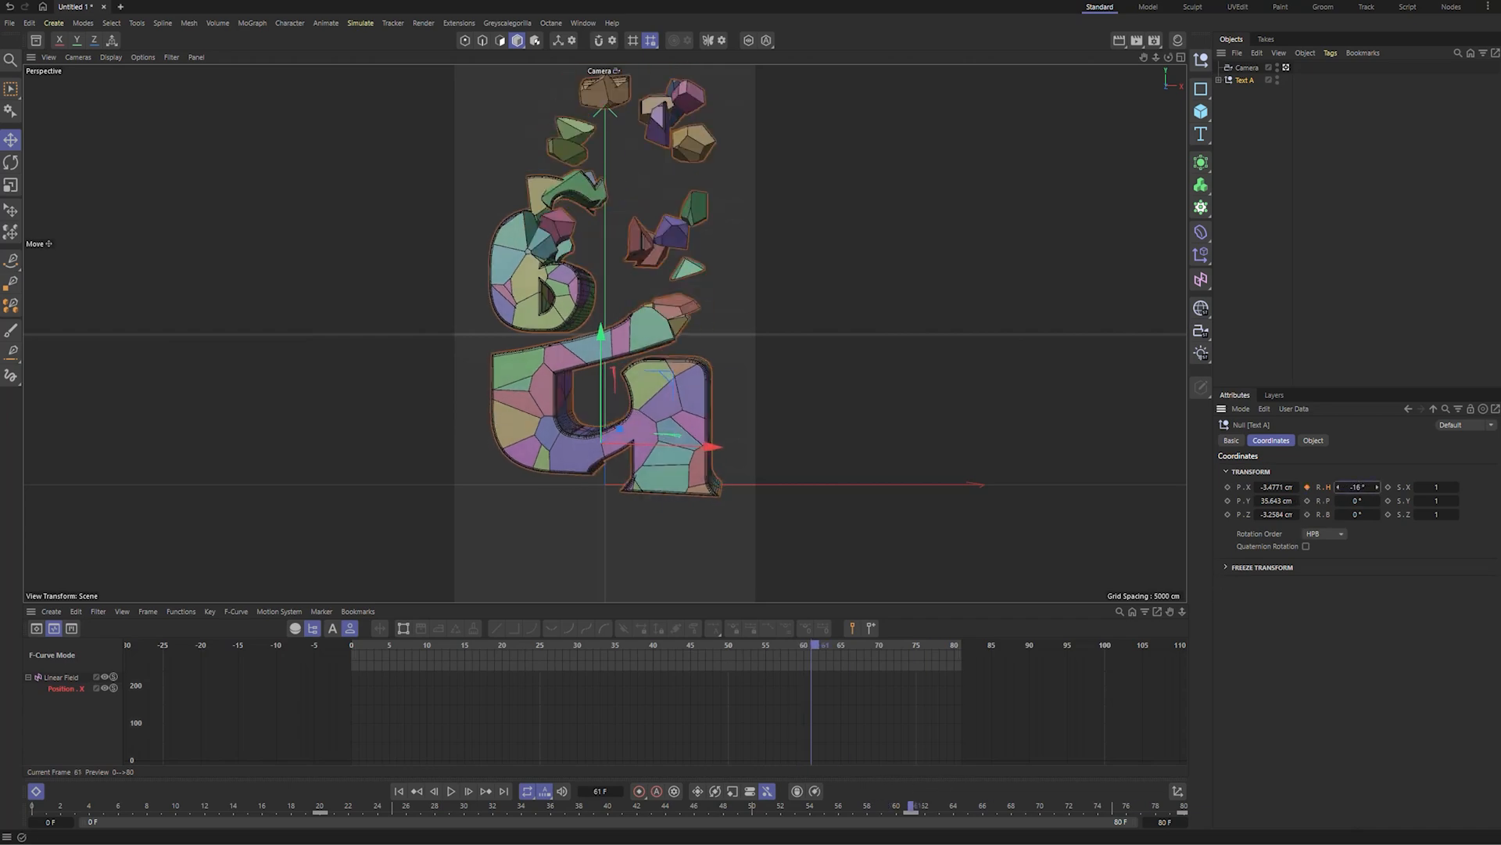
{"action": "left_click_drag", "start_coordinate": [1359, 487], "coordinate": [1339, 488]}
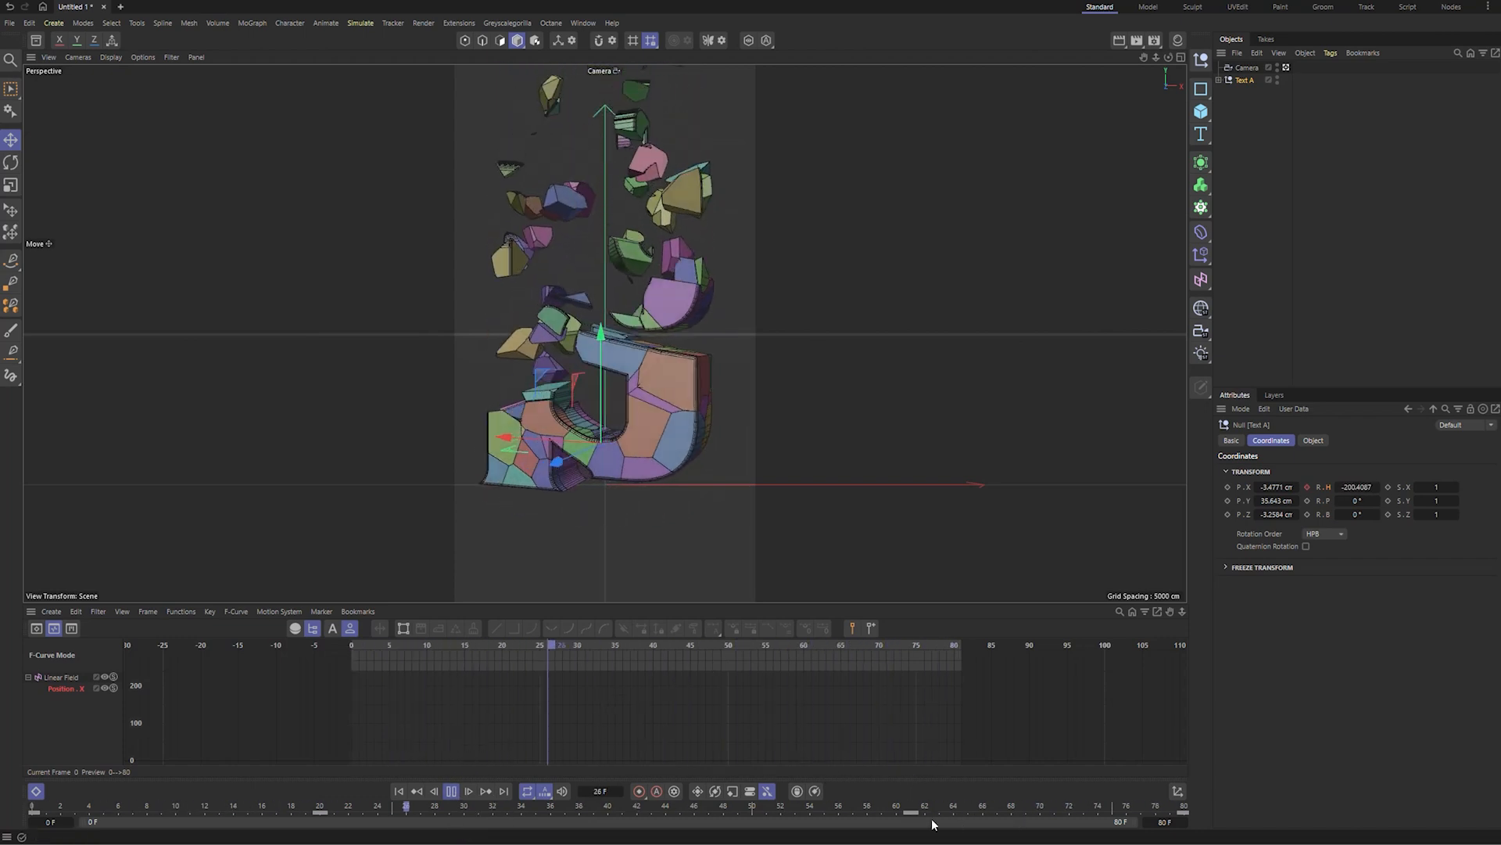
- Move the last two heading keys to frames 55 and 74 and show the Text A rotation's F-curve
{"action": "left_click", "coordinate": [1185, 815]}
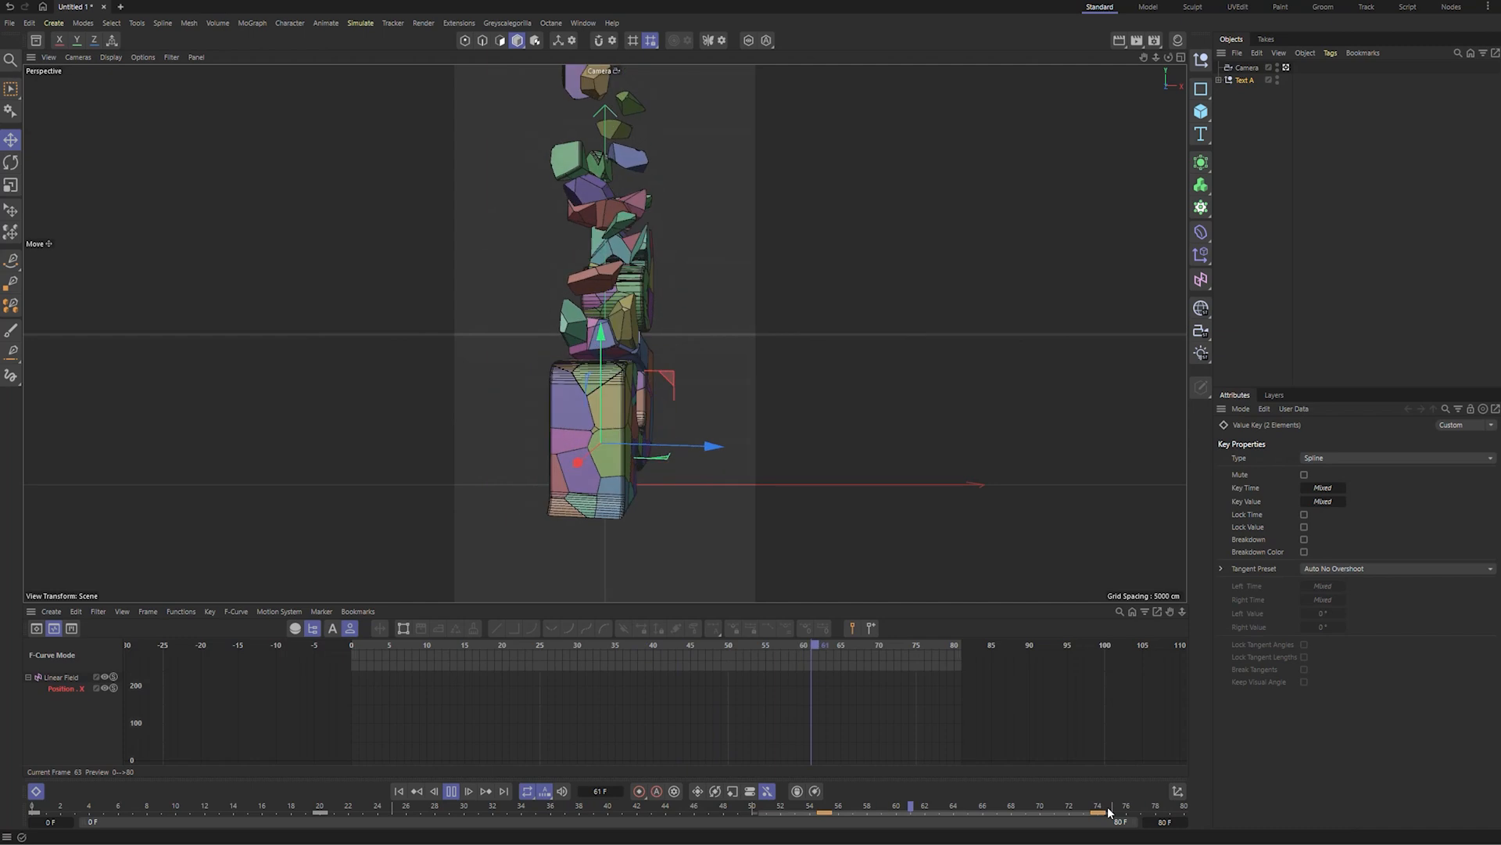
{"action": "left_click", "coordinate": [1244, 81]}
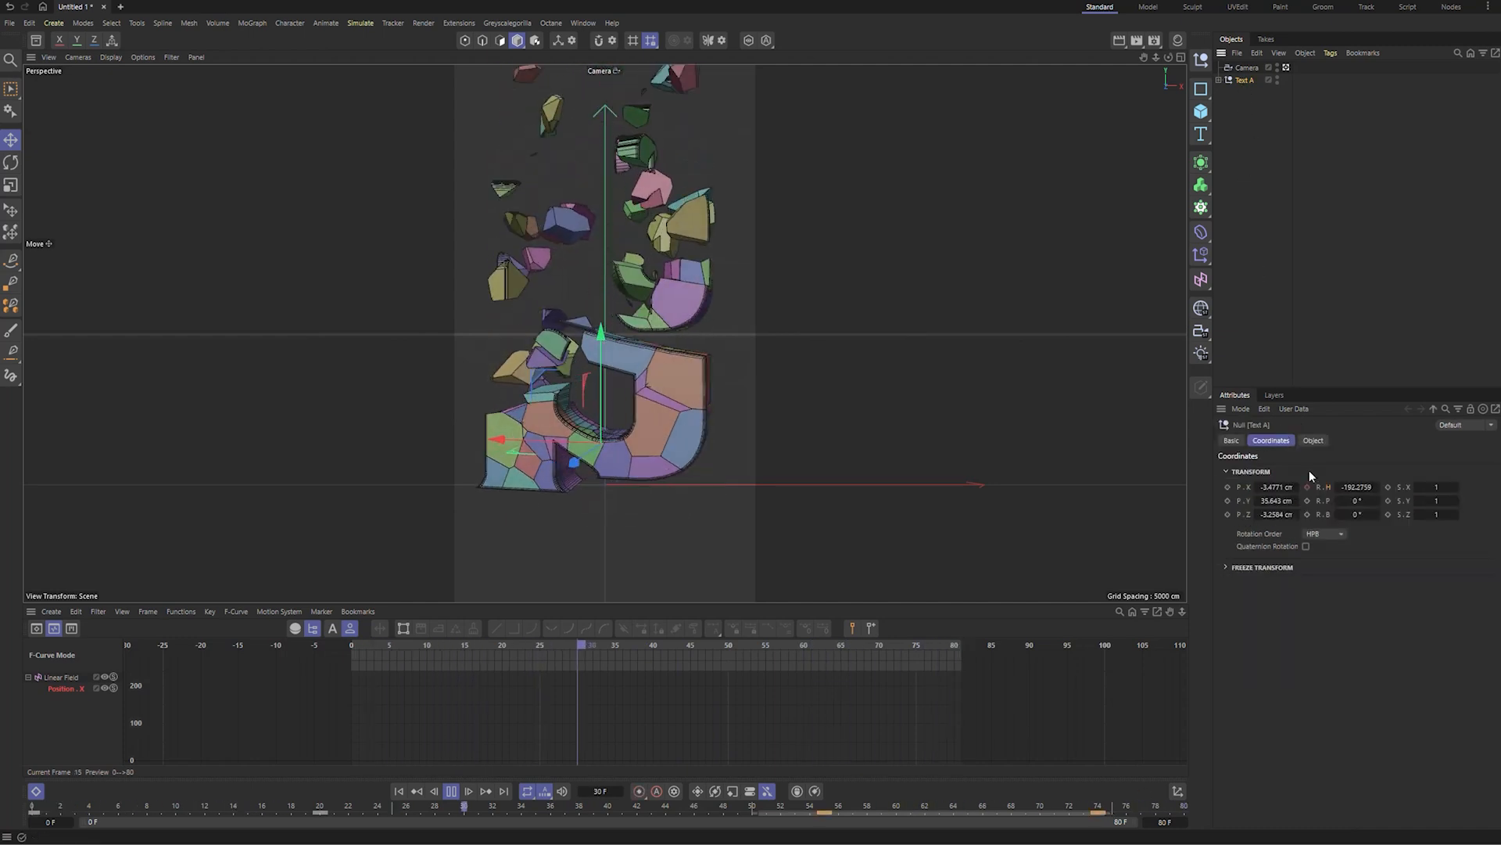
{"action": "right_click", "coordinate": [1308, 485]}
{"action": "mouse_move", "coordinate": [1365, 514]}
{"action": "left_click", "coordinate": [1436, 651]}
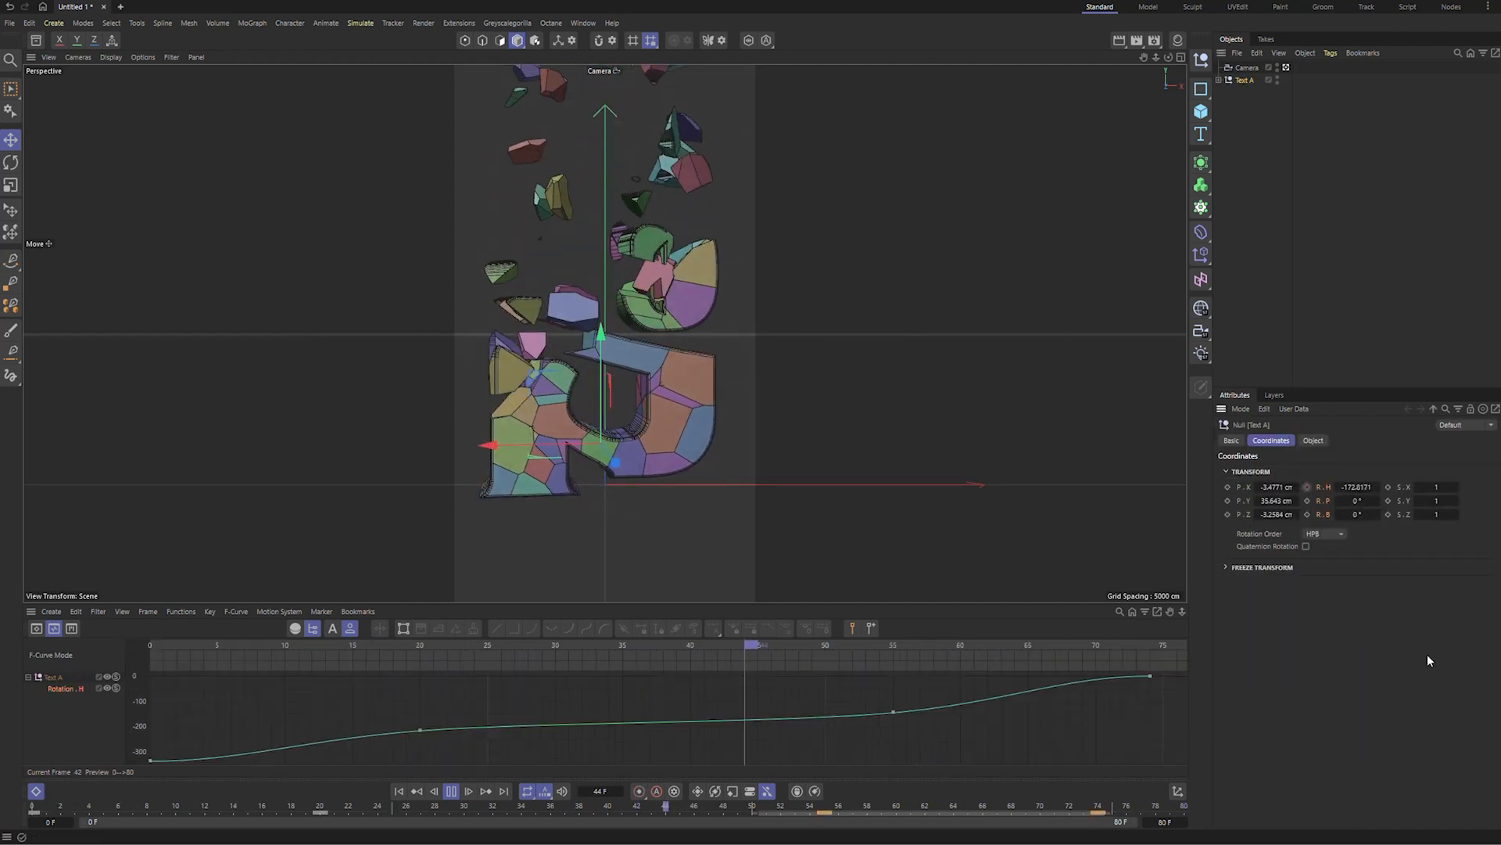
- Try to reshape the Text A heading curve by adjusting its keys and tangents
{"action": "left_click_drag", "start_coordinate": [419, 737], "coordinate": [368, 768]}
{"action": "left_click_drag", "start_coordinate": [995, 686], "coordinate": [898, 706]}
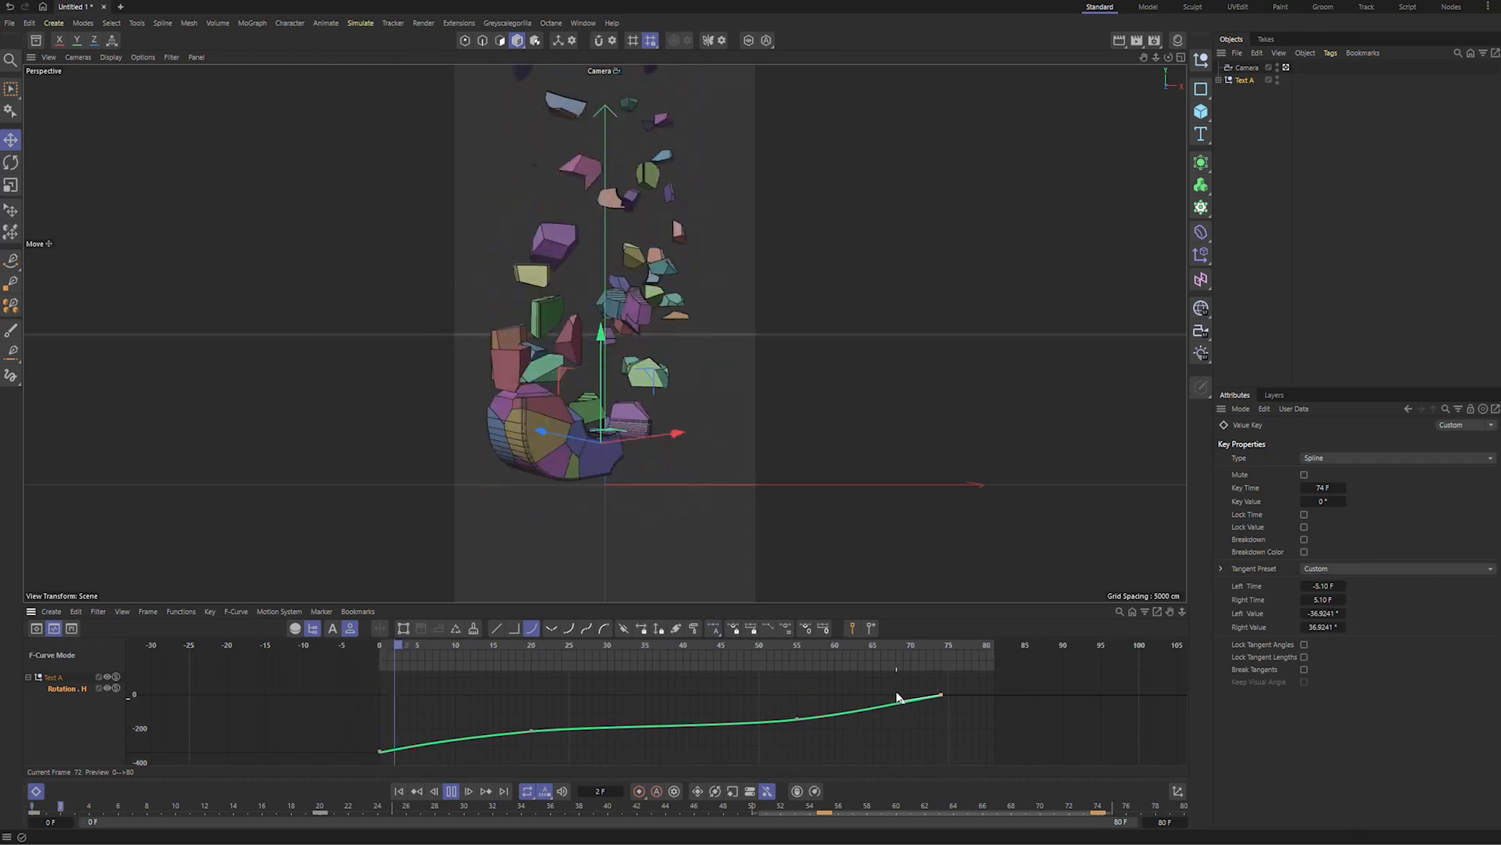
{"action": "scroll", "coordinate": [899, 702], "scroll_direction": "down", "scroll_amount": 5}
{"action": "scroll", "coordinate": [860, 711], "scroll_direction": "down", "scroll_amount": 2}
{"action": "left_click_drag", "start_coordinate": [717, 685], "coordinate": [890, 746]}
{"action": "left_click_drag", "start_coordinate": [661, 697], "coordinate": [758, 734], "text": "shift"}
{"action": "left_click_drag", "start_coordinate": [857, 708], "coordinate": [857, 743]}
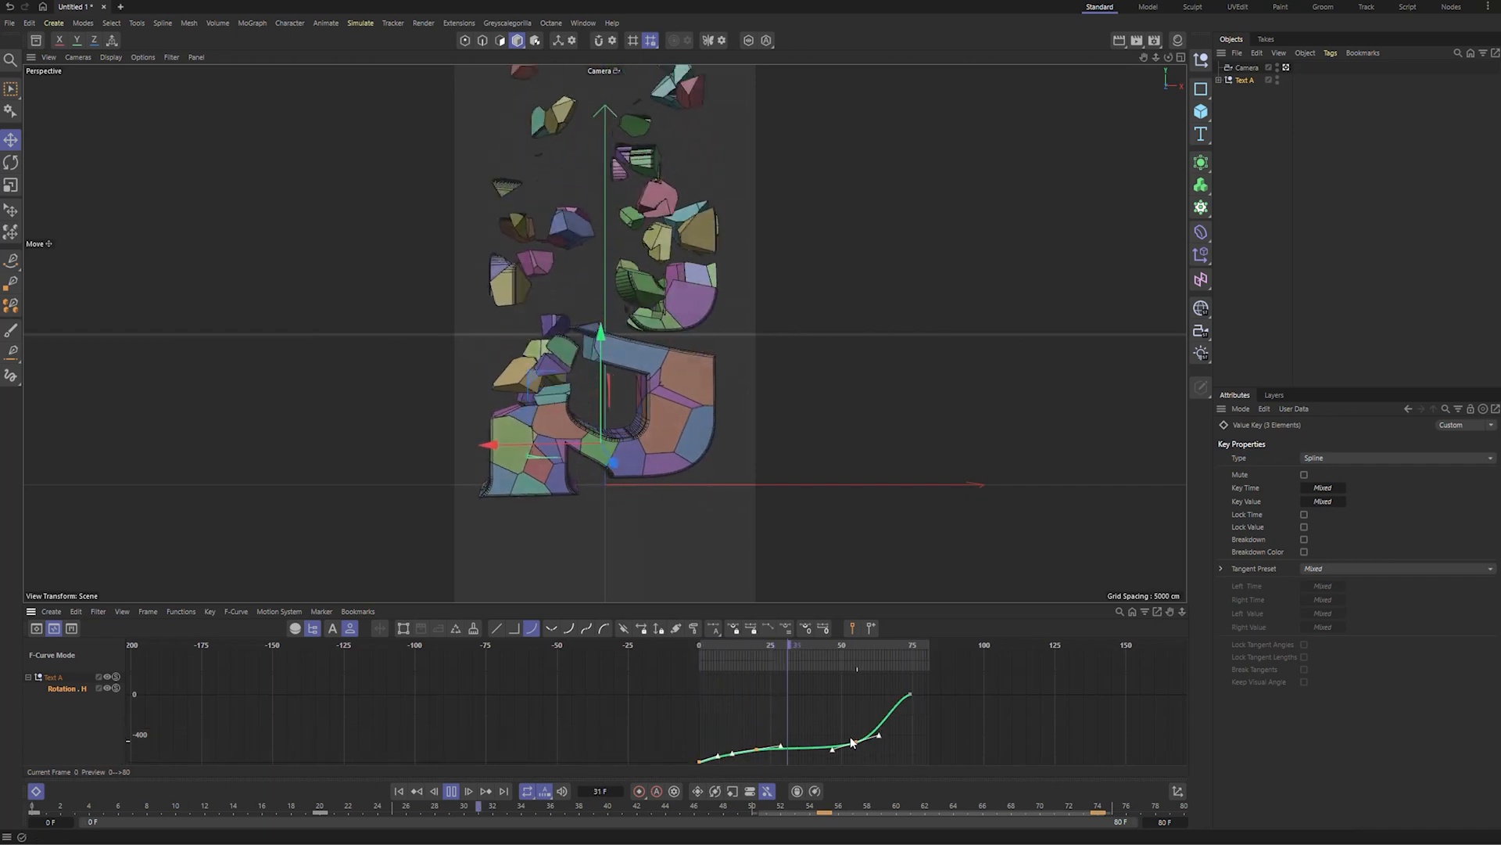
{"action": "key", "text": "ctrl+z"}
{"action": "left_click", "coordinate": [908, 732]}
{"action": "right_click_drag", "start_coordinate": [892, 718], "coordinate": [923, 735], "text": "alt"}
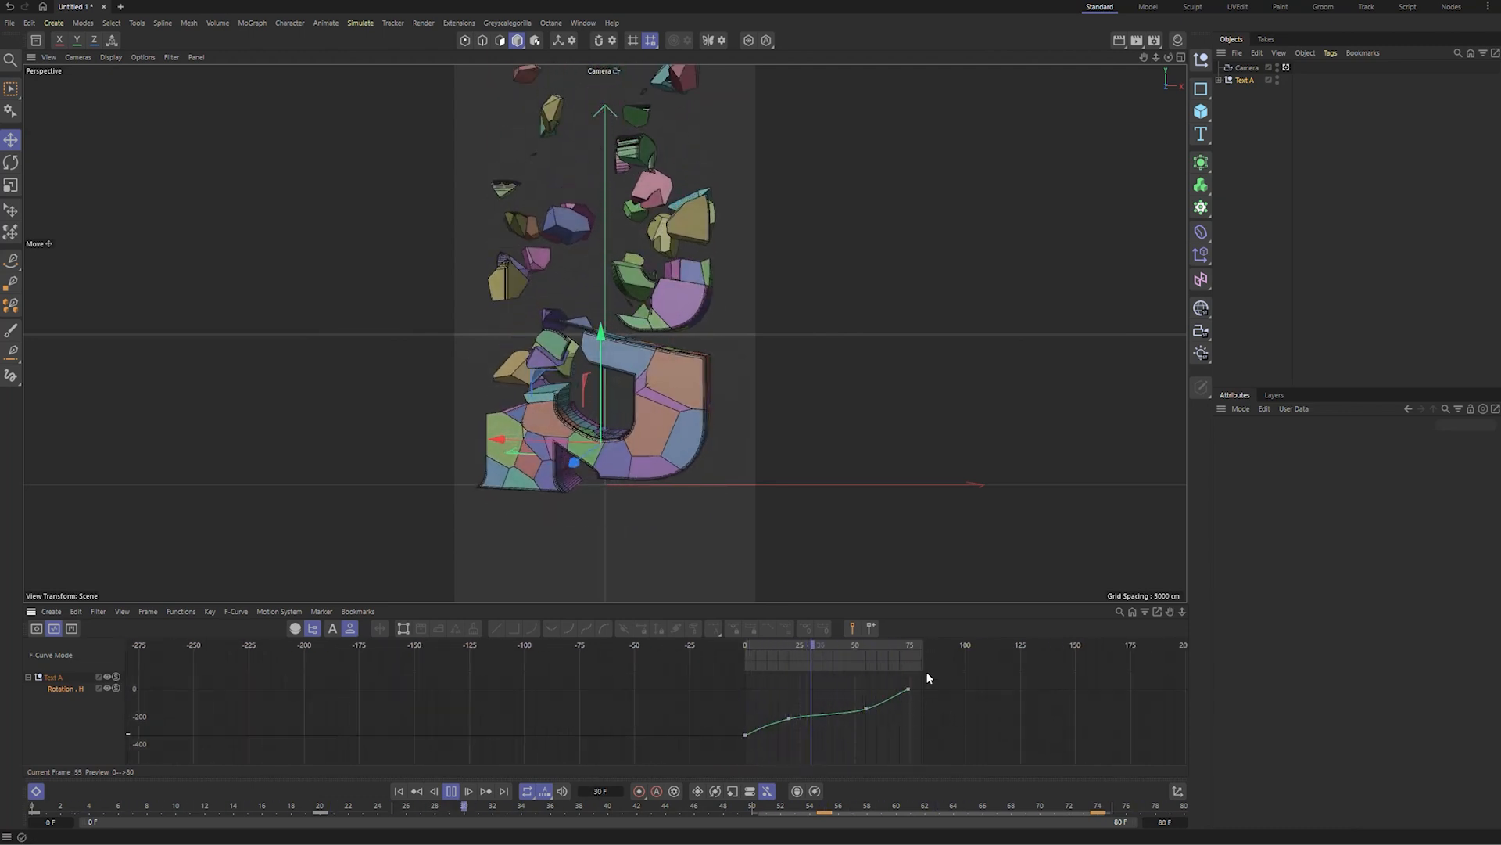
- Flatten the frame 74 heading key's tangent to about -4.95 frames and -7° to ease out the rotation, and stop playback
{"action": "left_click", "coordinate": [907, 689]}
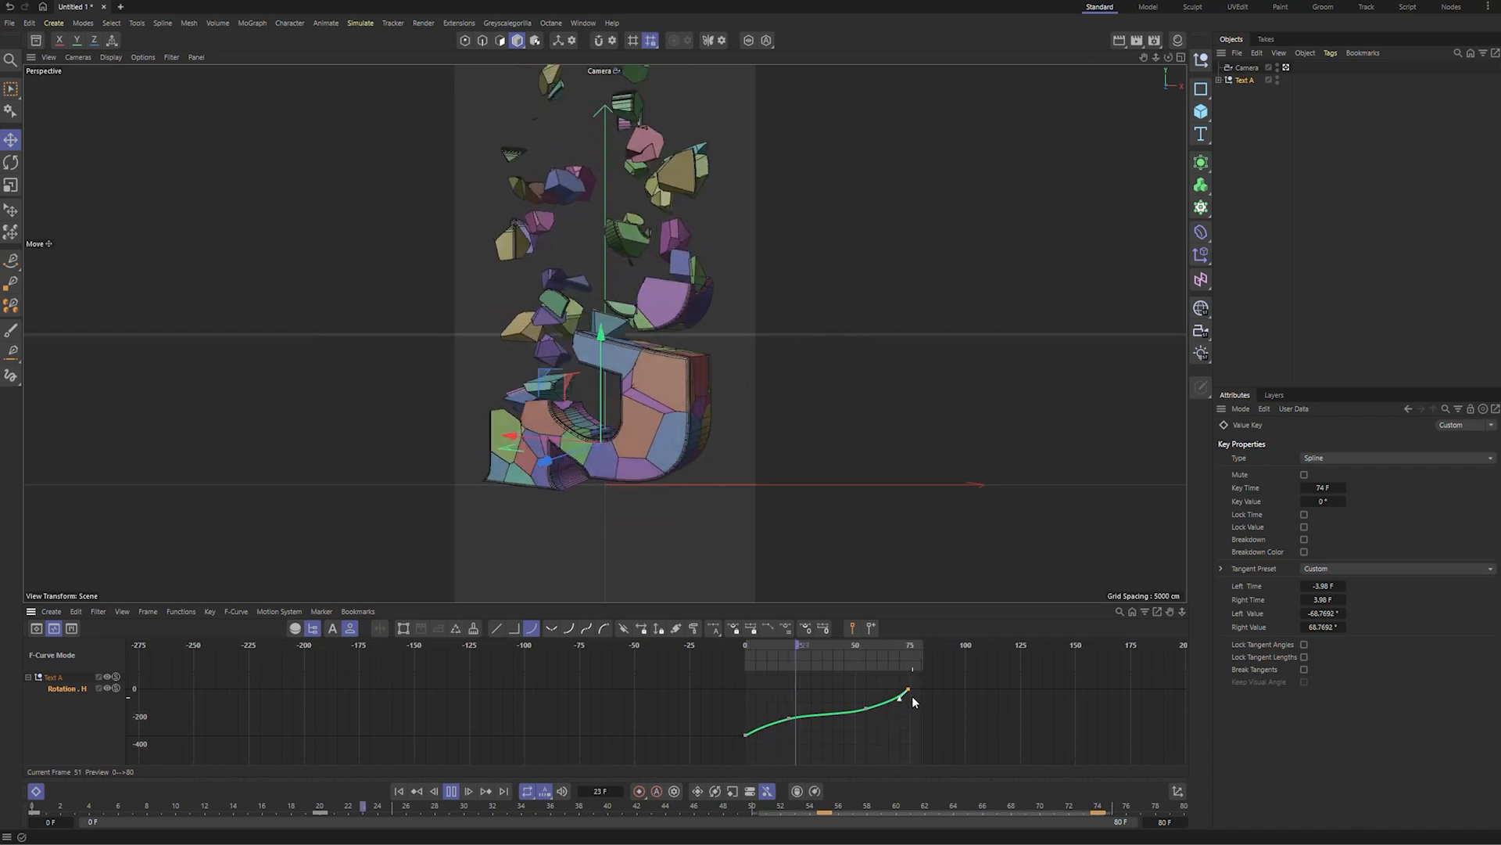
{"action": "right_click_drag", "start_coordinate": [848, 715], "coordinate": [880, 731], "text": "alt"}
{"action": "left_click", "coordinate": [821, 714]}
{"action": "right_click_drag", "start_coordinate": [843, 669], "coordinate": [850, 697], "text": "alt"}
{"action": "left_click", "coordinate": [761, 722]}
{"action": "left_click_drag", "start_coordinate": [732, 750], "coordinate": [636, 769]}
{"action": "left_click_drag", "start_coordinate": [921, 730], "coordinate": [857, 682]}
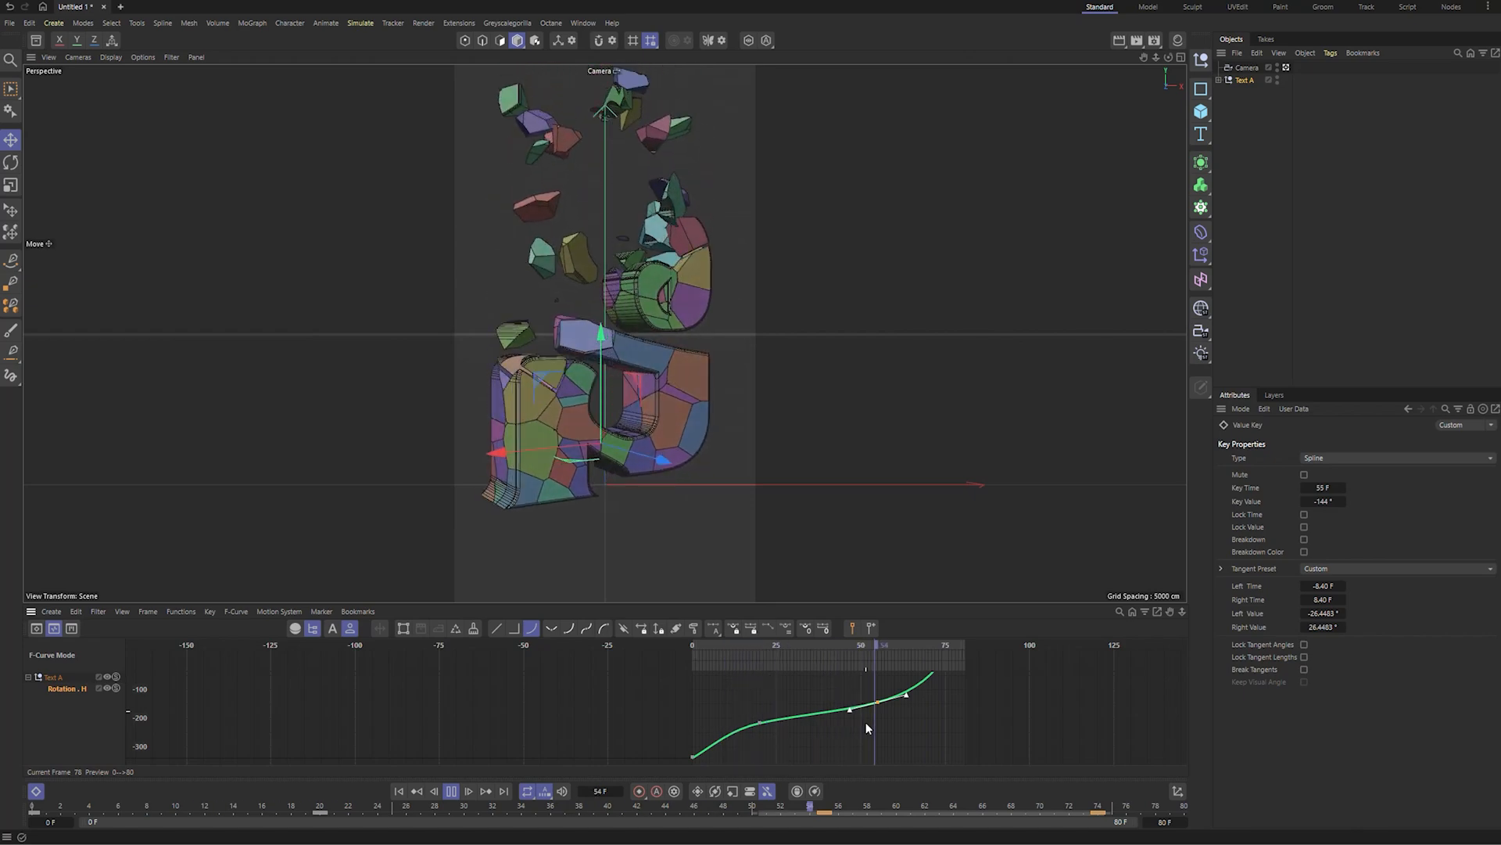
{"action": "mouse_move", "coordinate": [916, 745]}
{"action": "right_mouse_down", "text": "alt"}
{"action": "mouse_move", "coordinate": [908, 778]}
{"action": "mouse_move", "coordinate": [899, 727]}
{"action": "right_mouse_up", "text": "alt"}
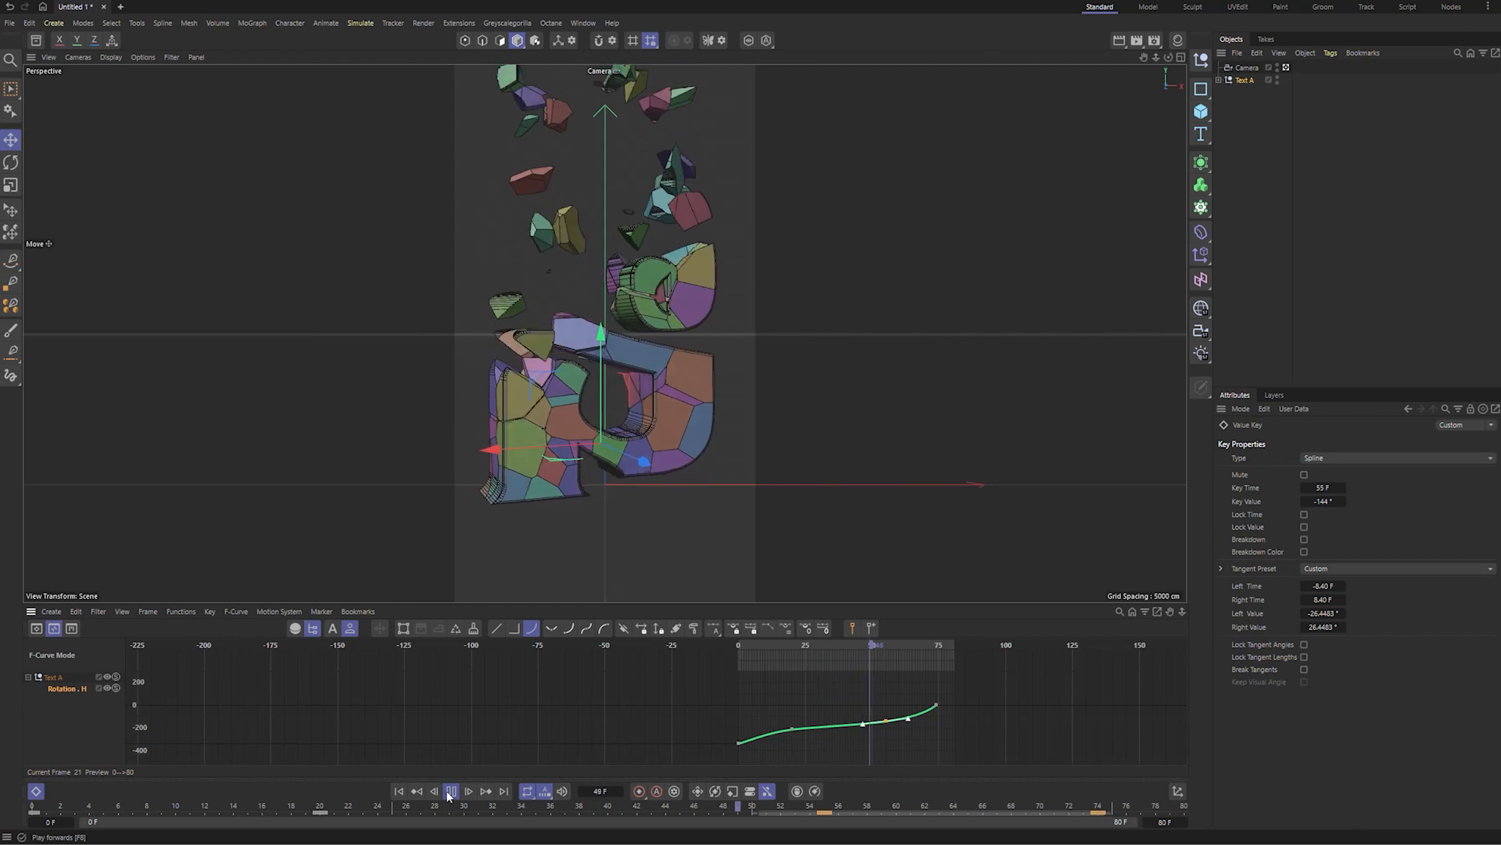
{"action": "right_click_drag", "start_coordinate": [979, 712], "coordinate": [1034, 672], "text": "alt"}
{"action": "left_click", "coordinate": [884, 688]}
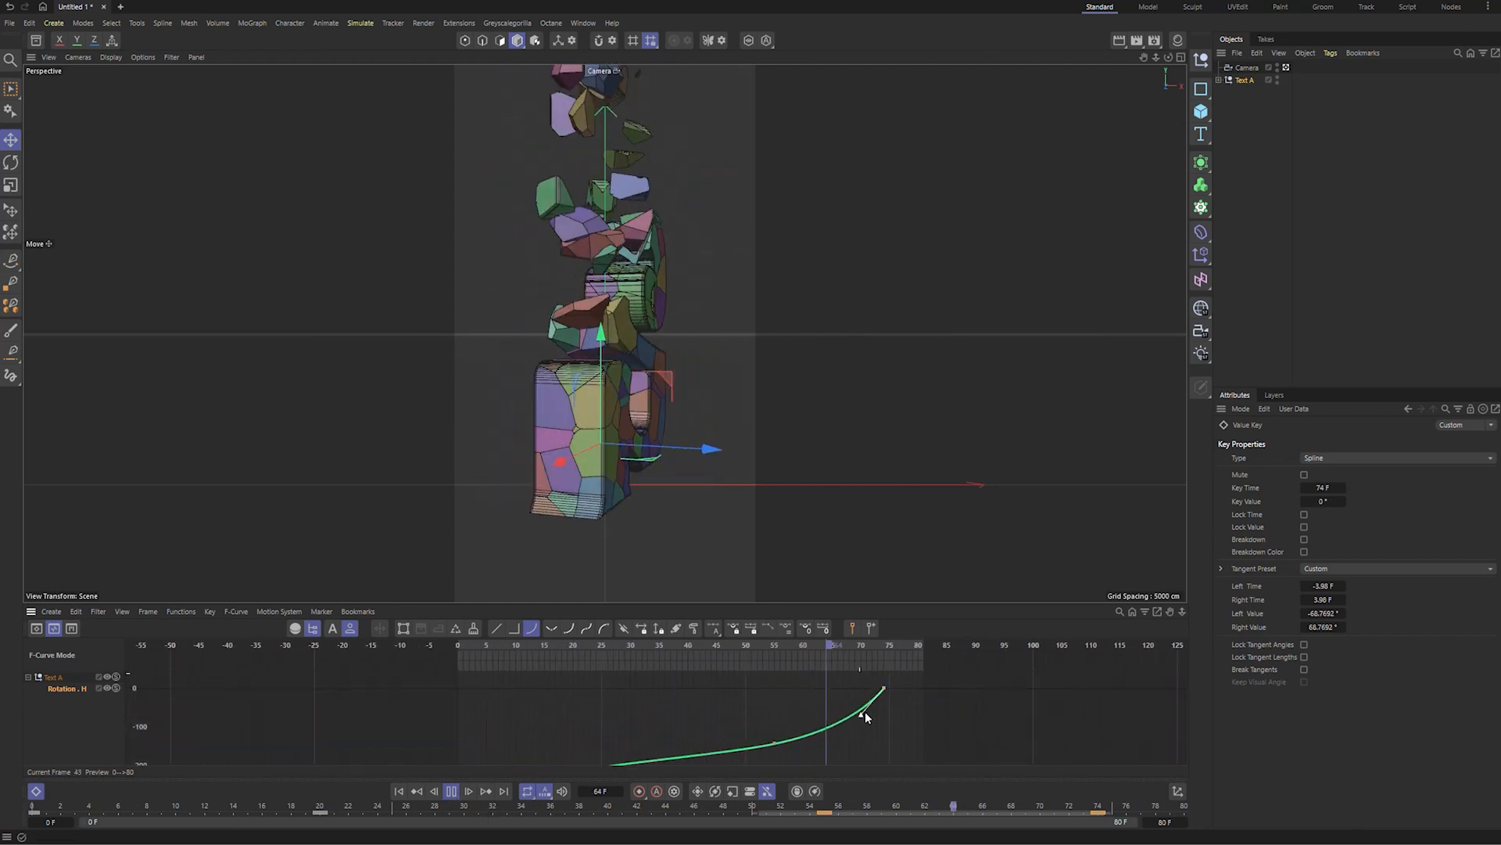
{"action": "left_click_drag", "start_coordinate": [860, 710], "coordinate": [856, 692]}
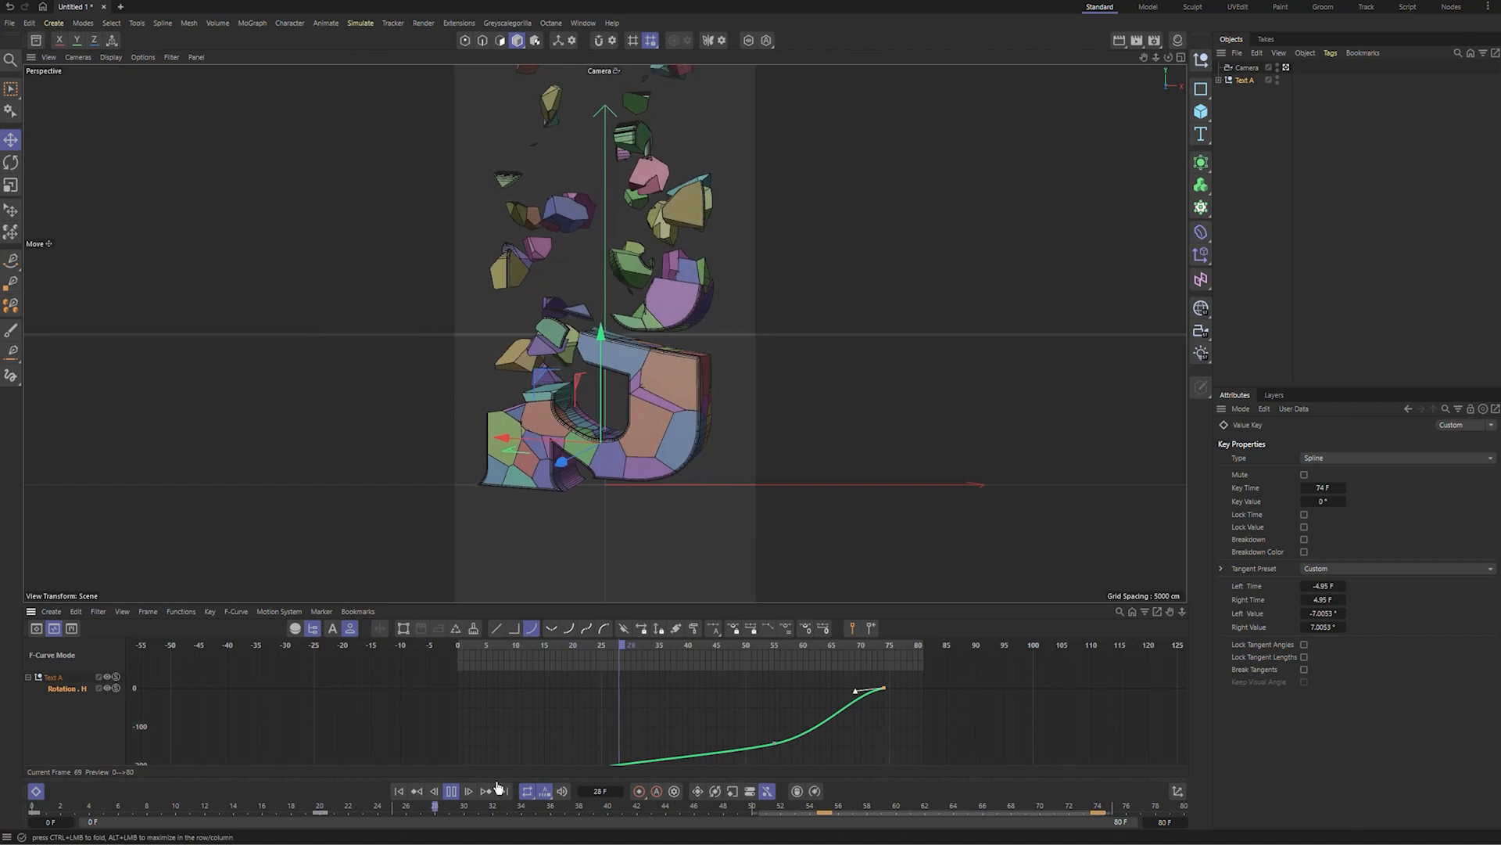
{"action": "left_click", "coordinate": [452, 790]}
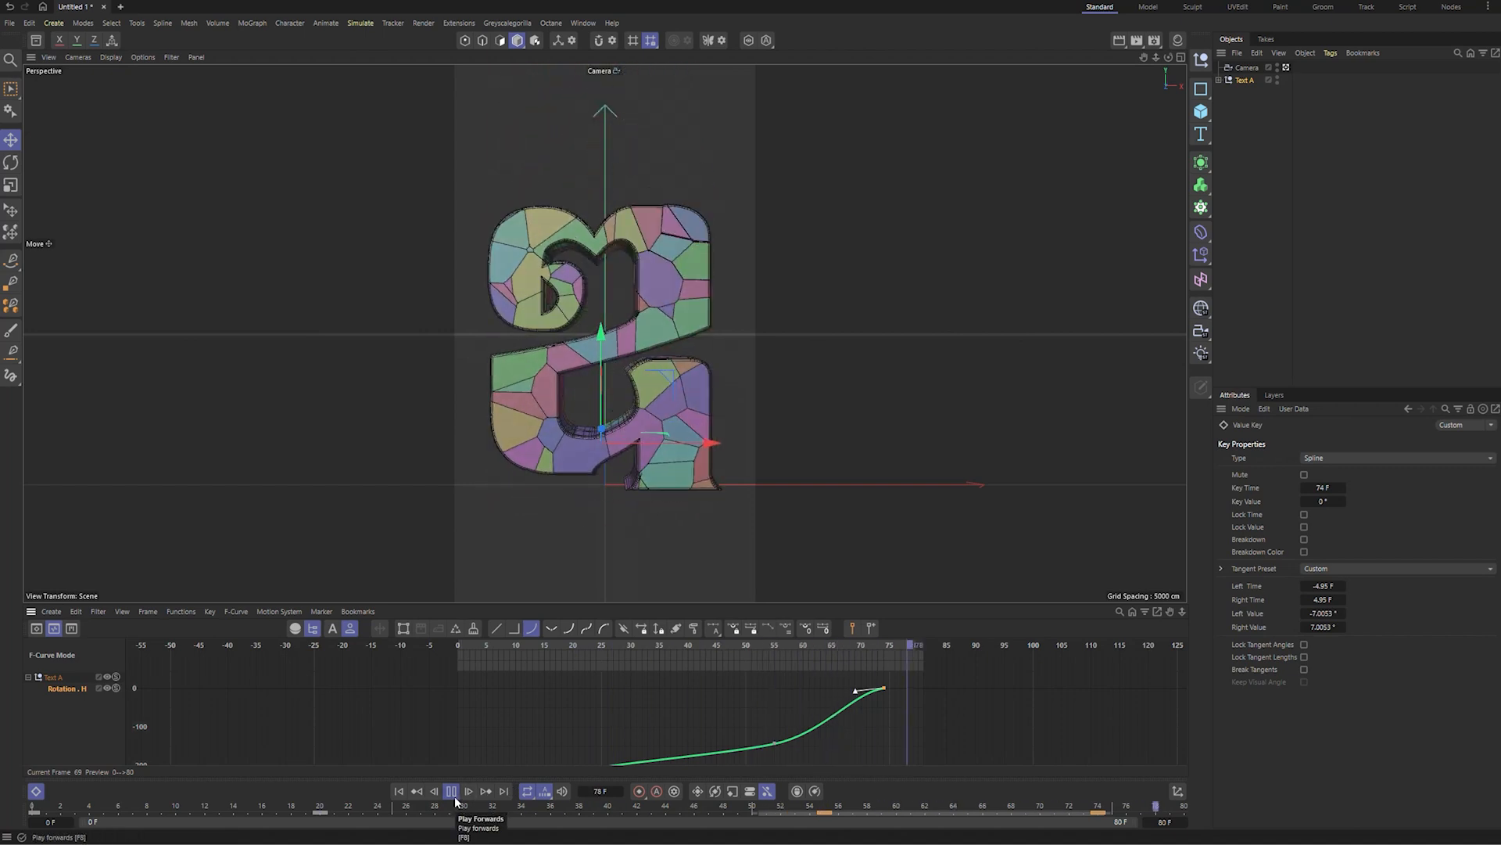
- Set the camera view to Gouraud Shading without lines and clear the selection
{"action": "left_click", "coordinate": [110, 58]}
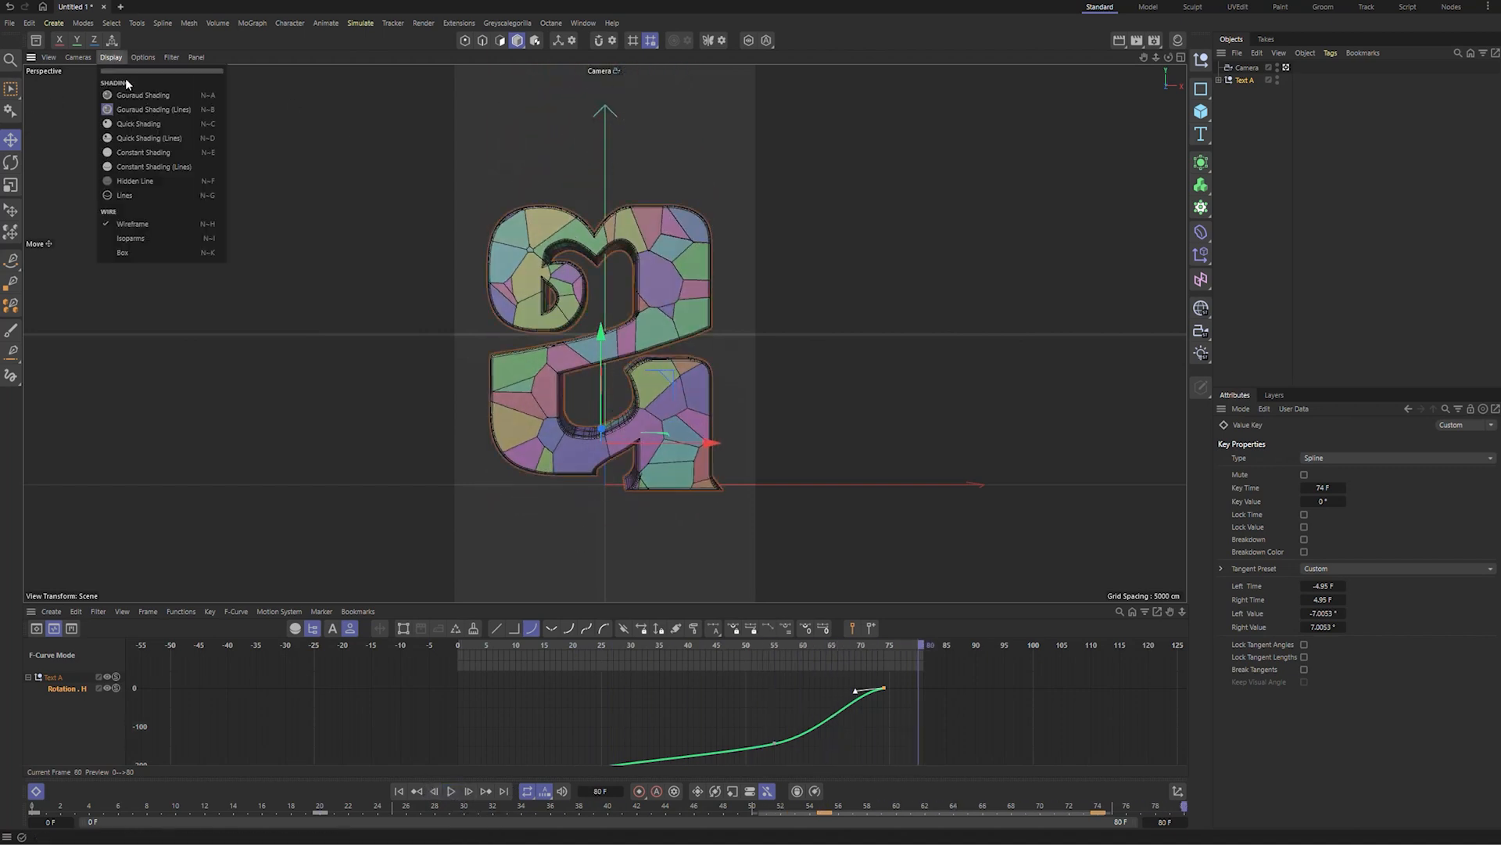
{"action": "left_click", "coordinate": [141, 95]}
{"action": "left_click", "coordinate": [792, 256]}
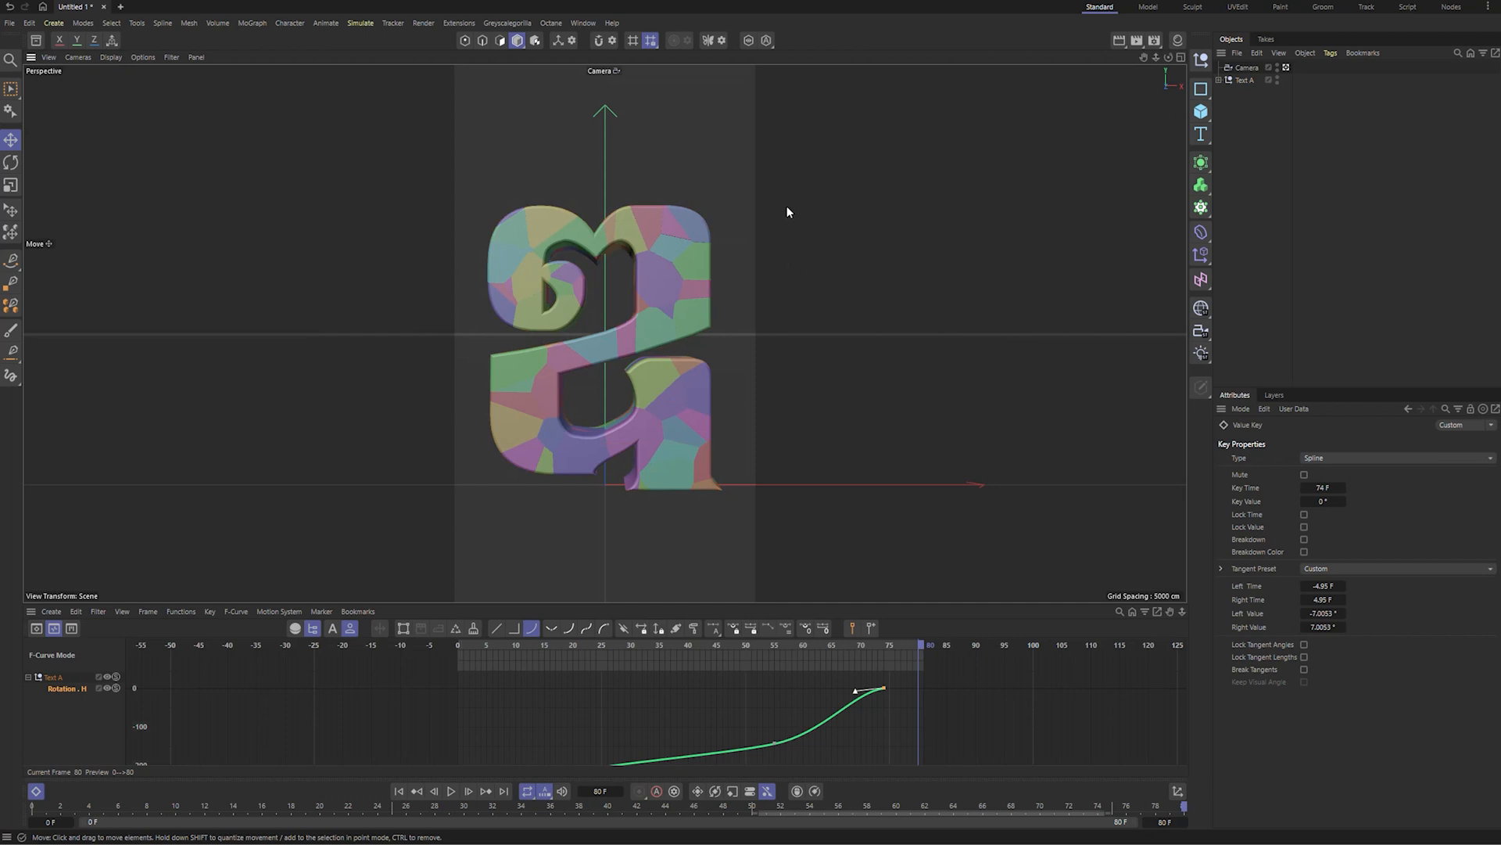
- Turn off Colorize Fragments for the Voronoi Fracture object inside Text A
{"action": "left_click", "coordinate": [677, 272]}
{"action": "left_click", "coordinate": [1221, 80]}
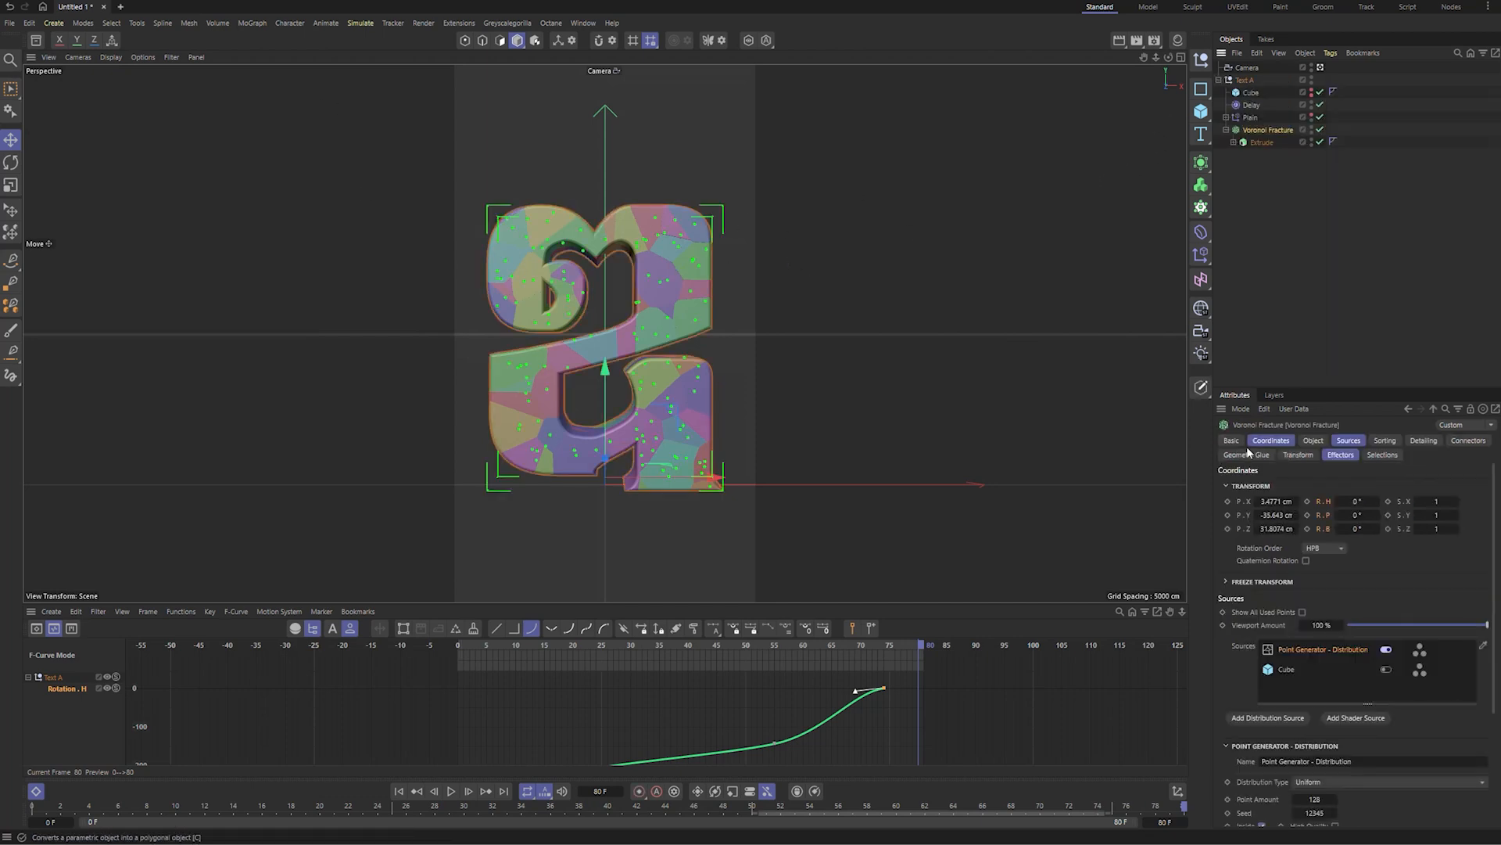
{"action": "left_click", "coordinate": [1314, 440]}
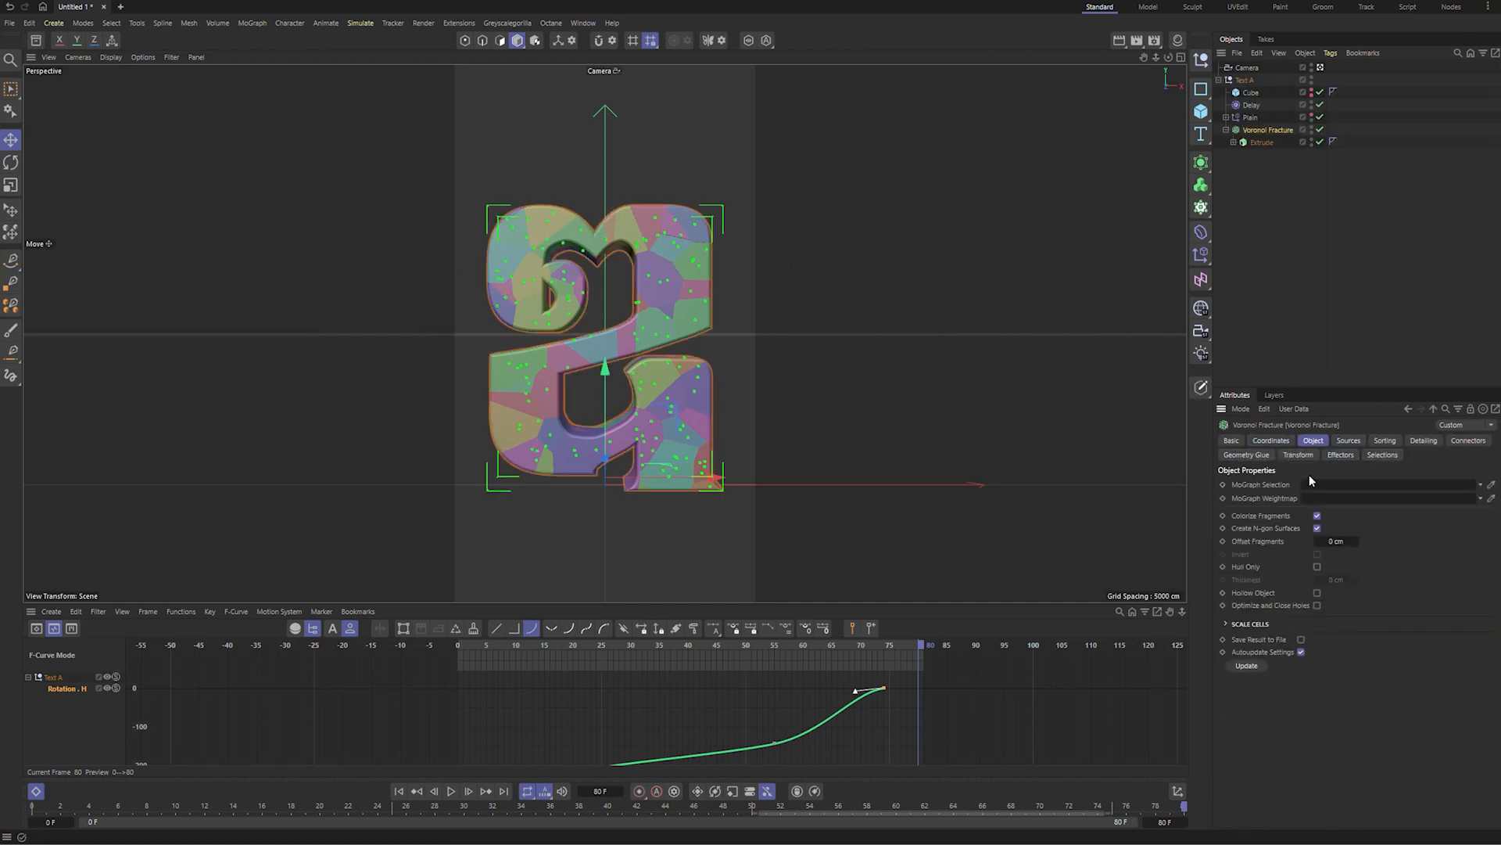
{"action": "left_click", "coordinate": [1317, 516]}
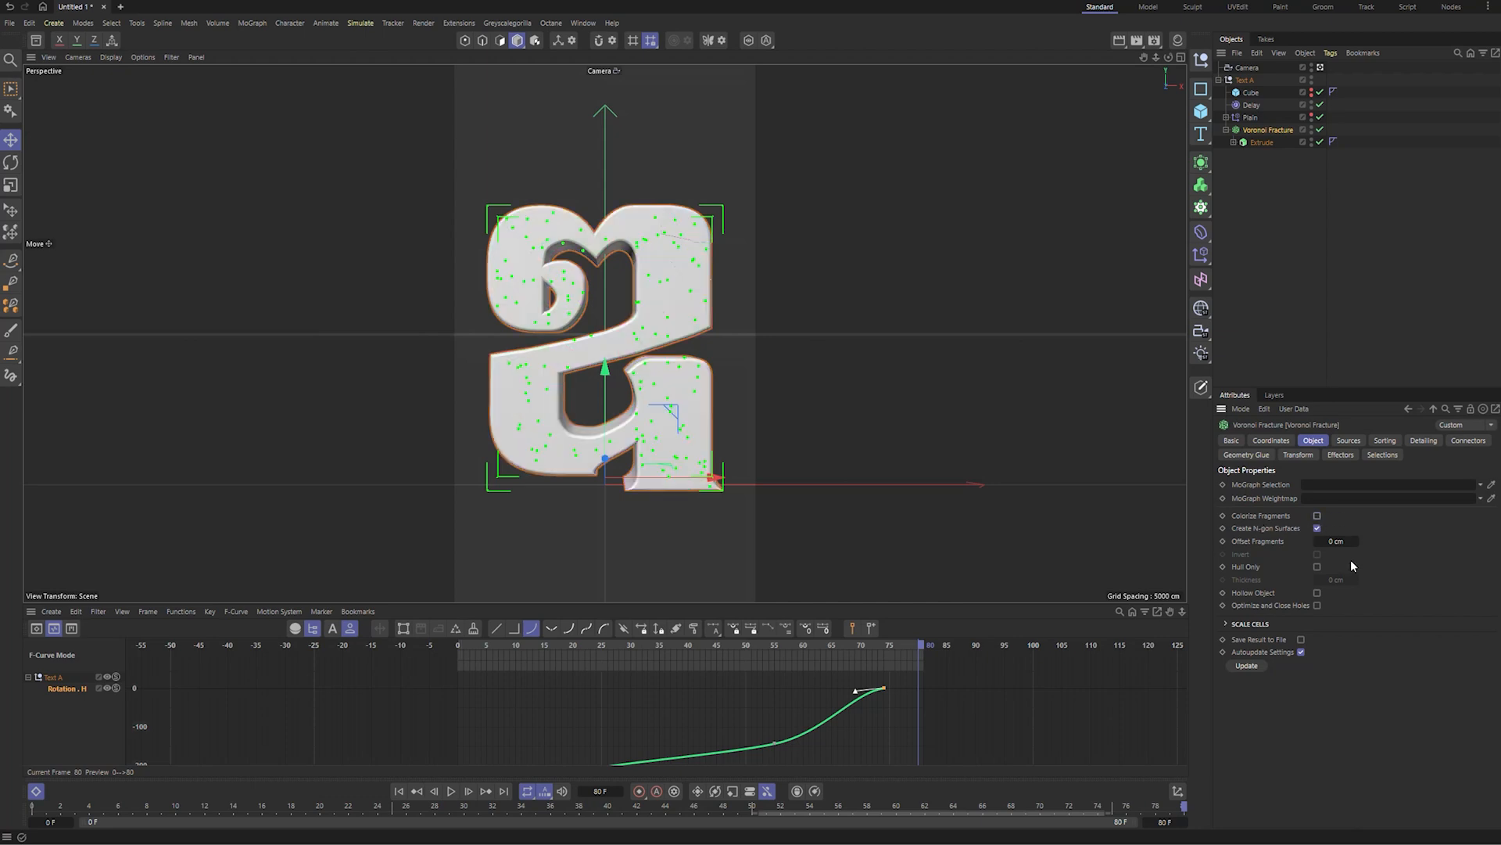
- Play the plain-coloured letter animation from the first frame and return to the start
{"action": "left_click", "coordinate": [400, 791]}
{"action": "left_click", "coordinate": [467, 792]}
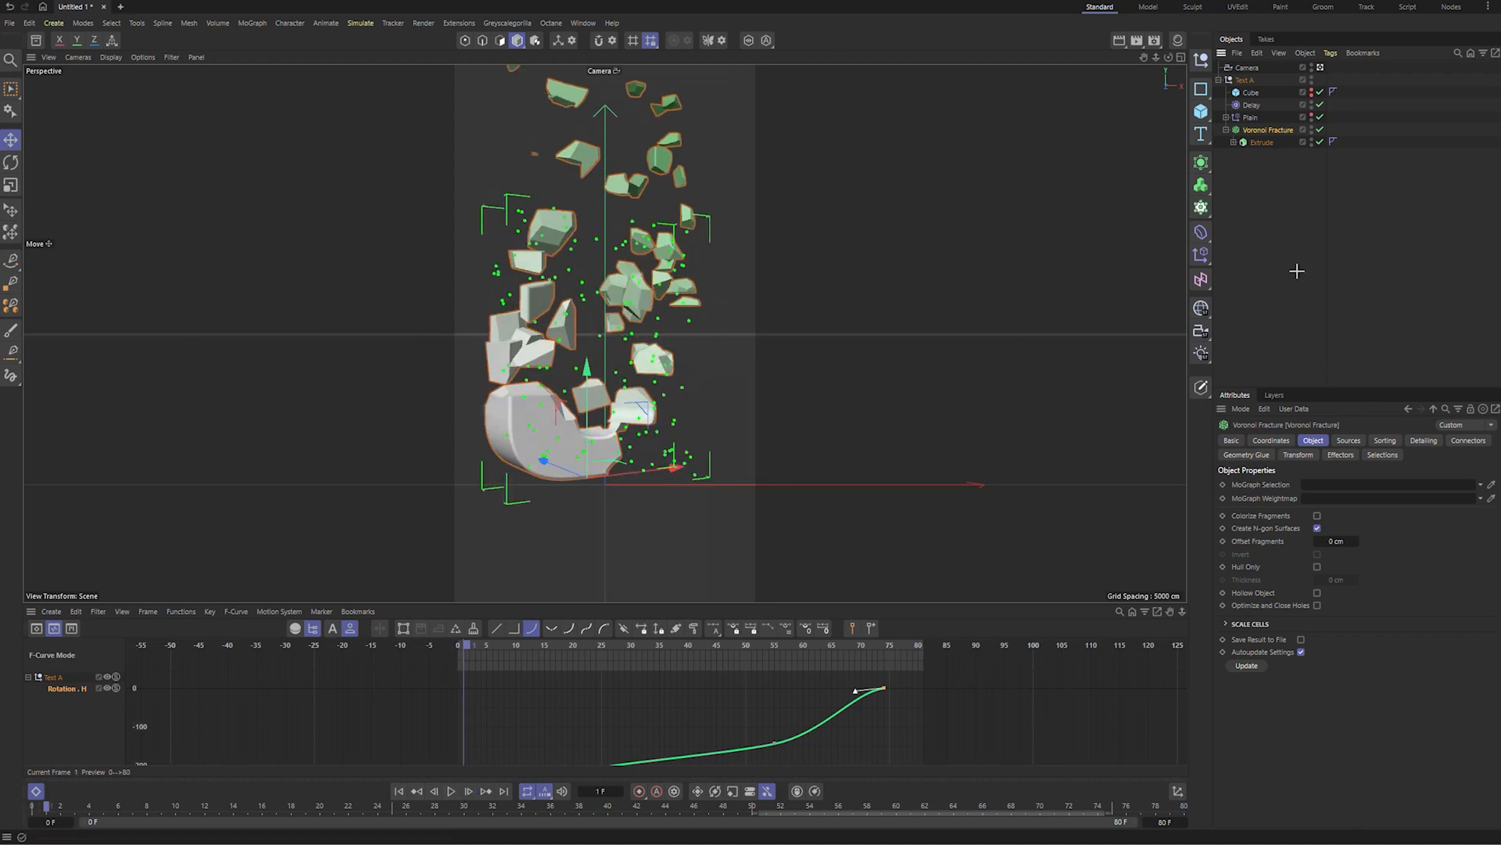
{"action": "left_click", "coordinate": [1297, 272]}
{"action": "left_click", "coordinate": [399, 792]}
{"action": "left_click", "coordinate": [451, 791]}
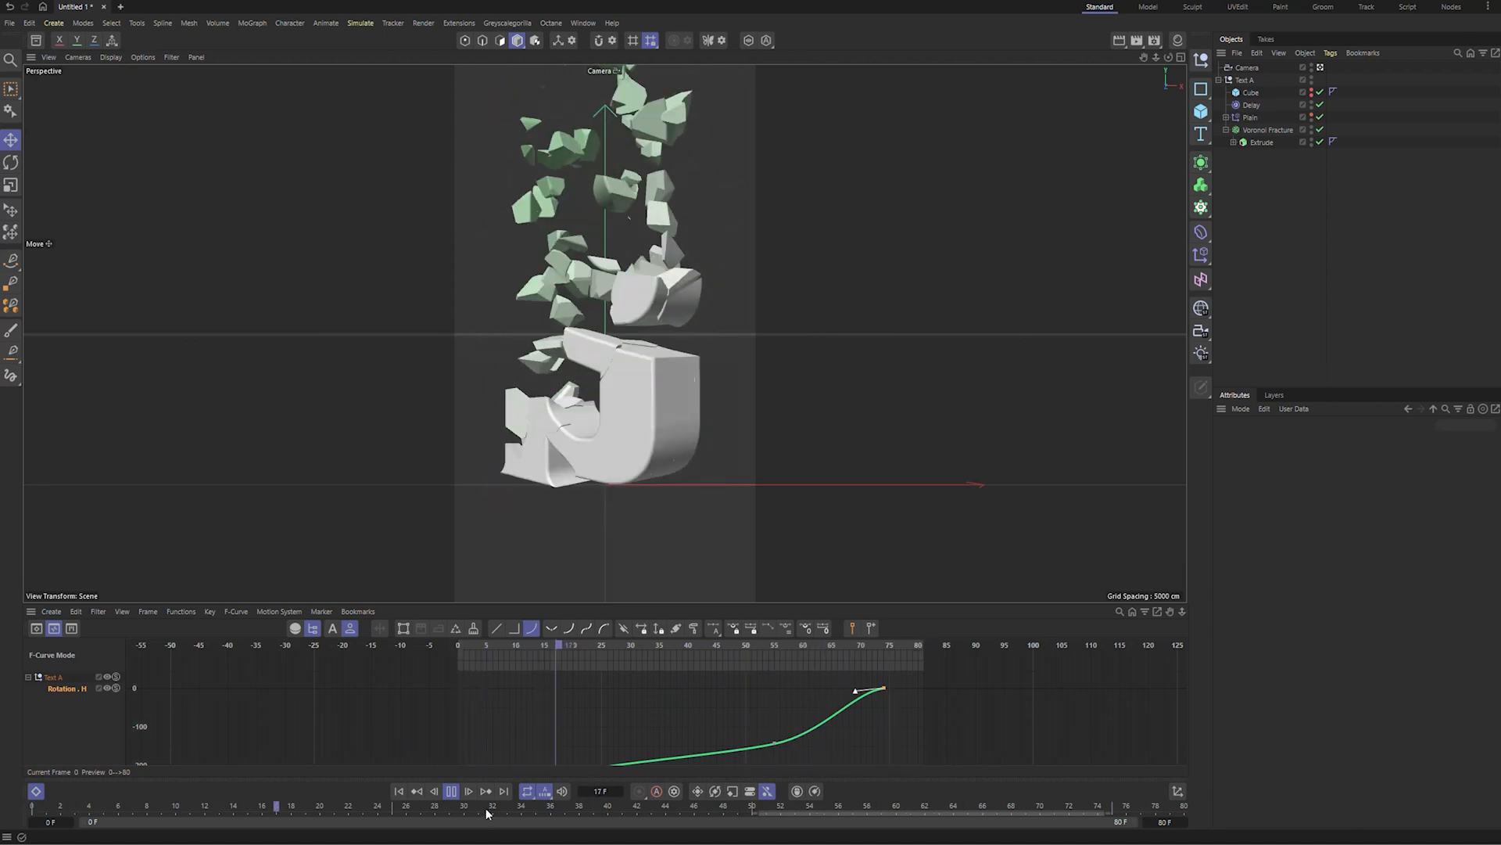
{"action": "left_click", "coordinate": [452, 791]}
{"action": "left_click", "coordinate": [399, 791]}
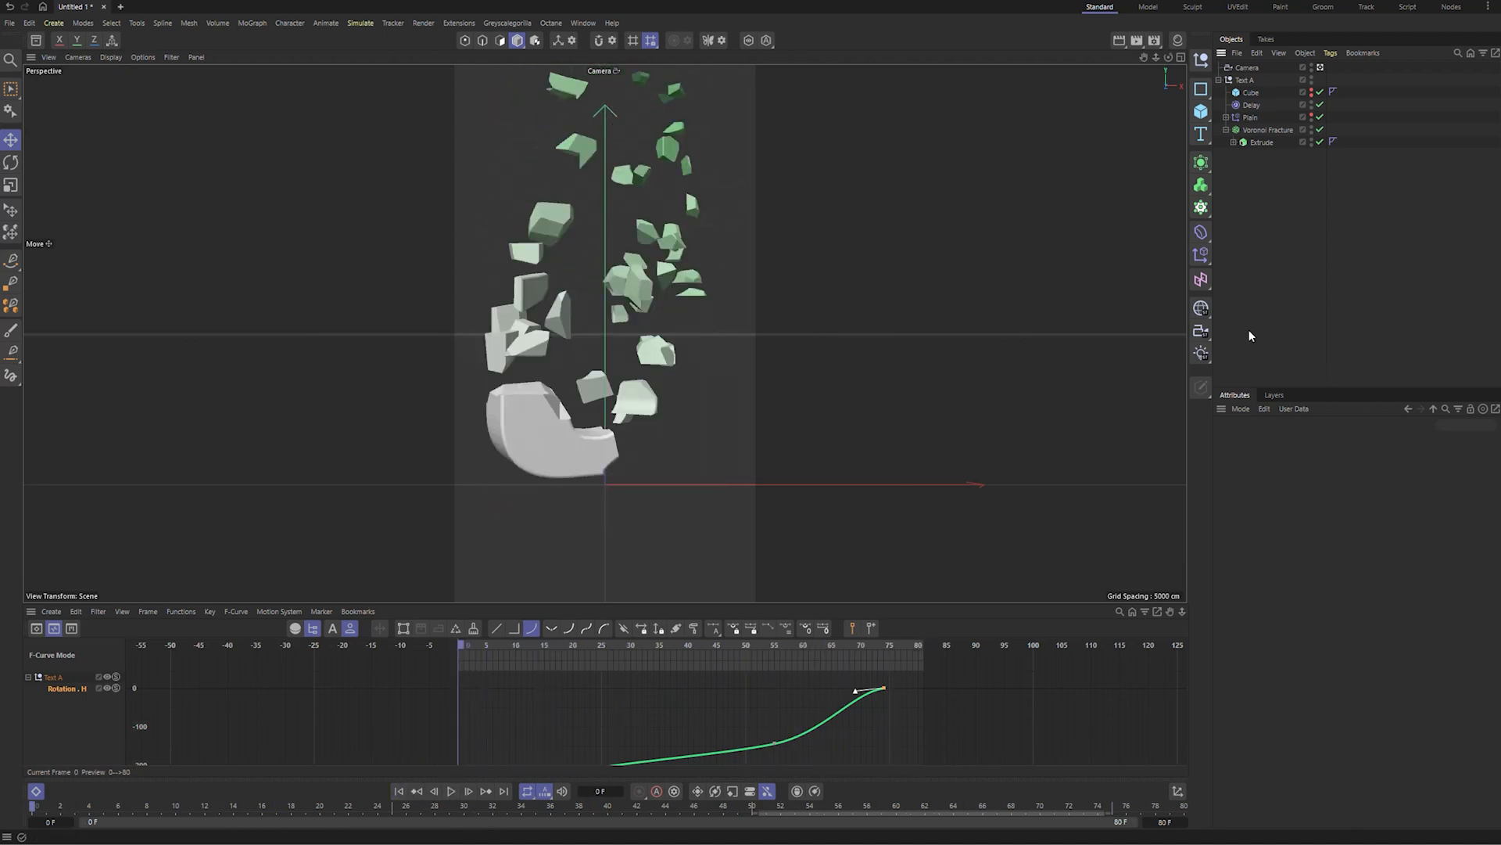
- Save the scene in the Letter Daw folder under a name starting with "Letter", and play the animation once through
{"action": "key", "text": "ctrl+s"}
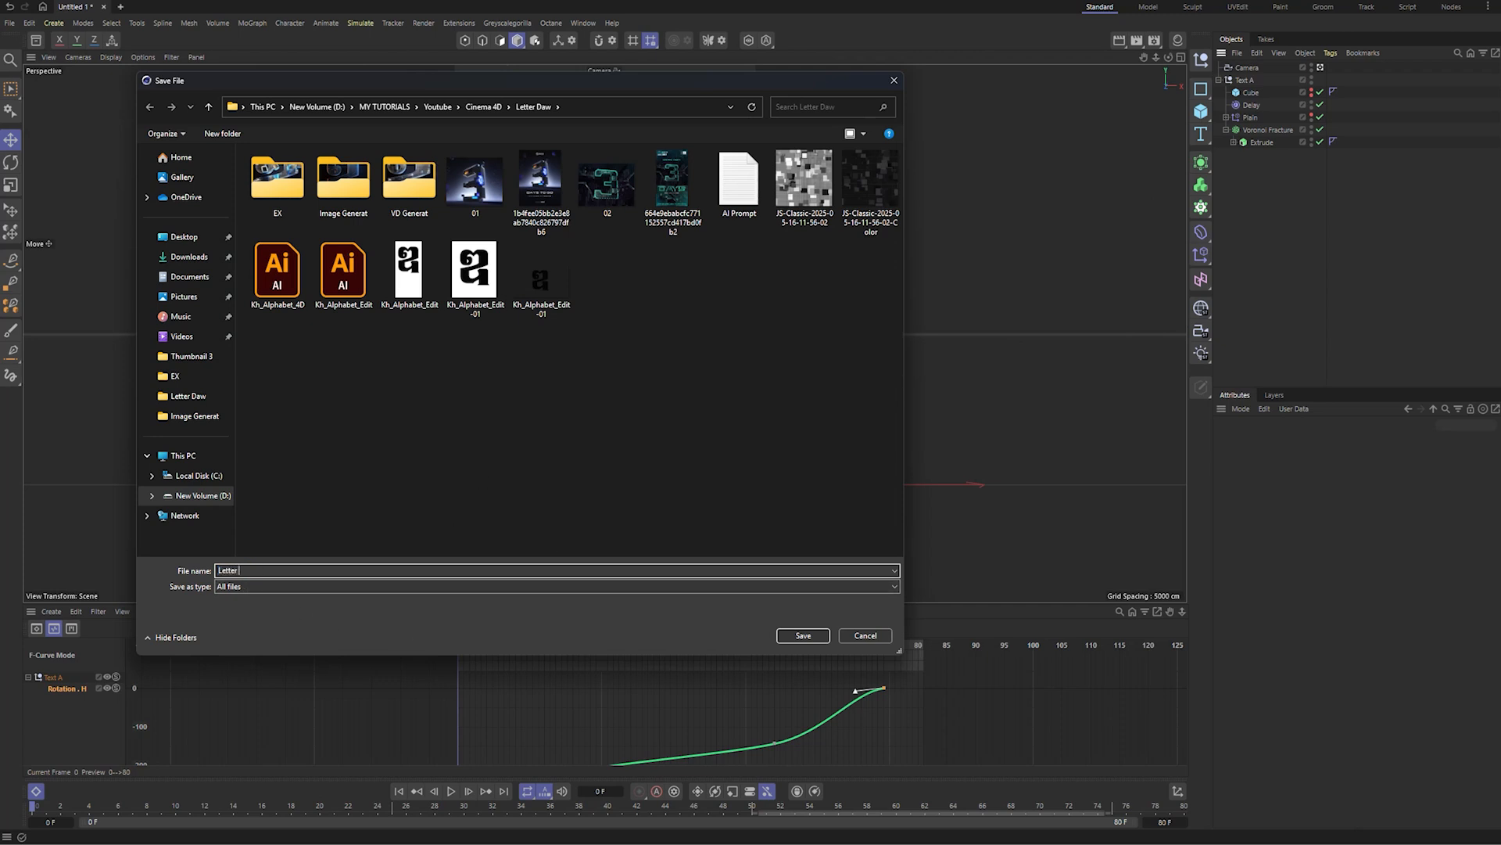
{"action": "left_click", "coordinate": [804, 636]}
{"action": "left_click", "coordinate": [452, 791]}
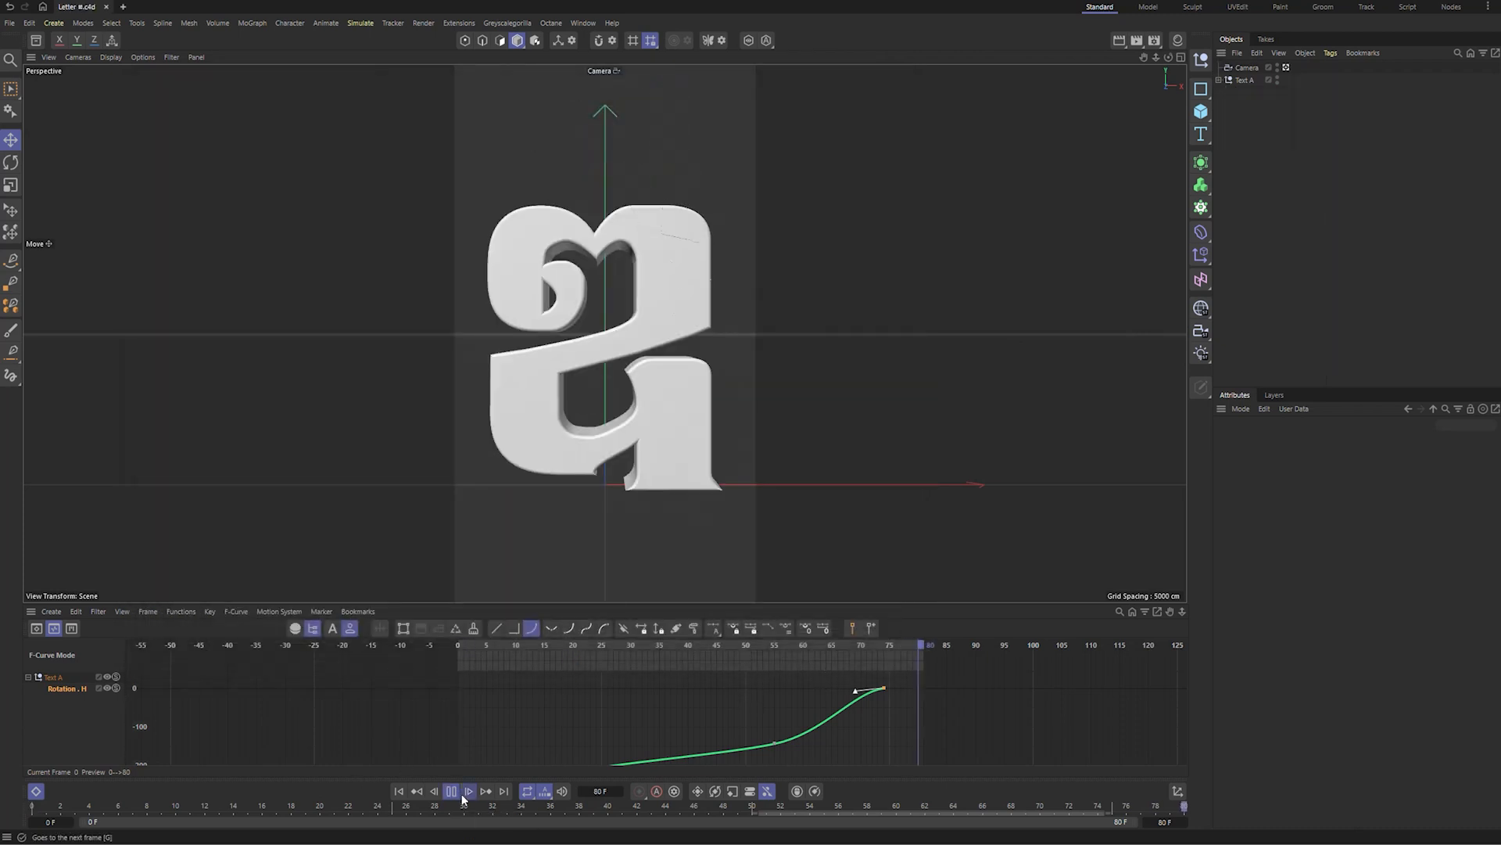
{"action": "left_click", "coordinate": [399, 791]}
- Duplicate the Text A null, rename the copy Text B and go to frame 80
{"action": "left_click", "coordinate": [1243, 79]}
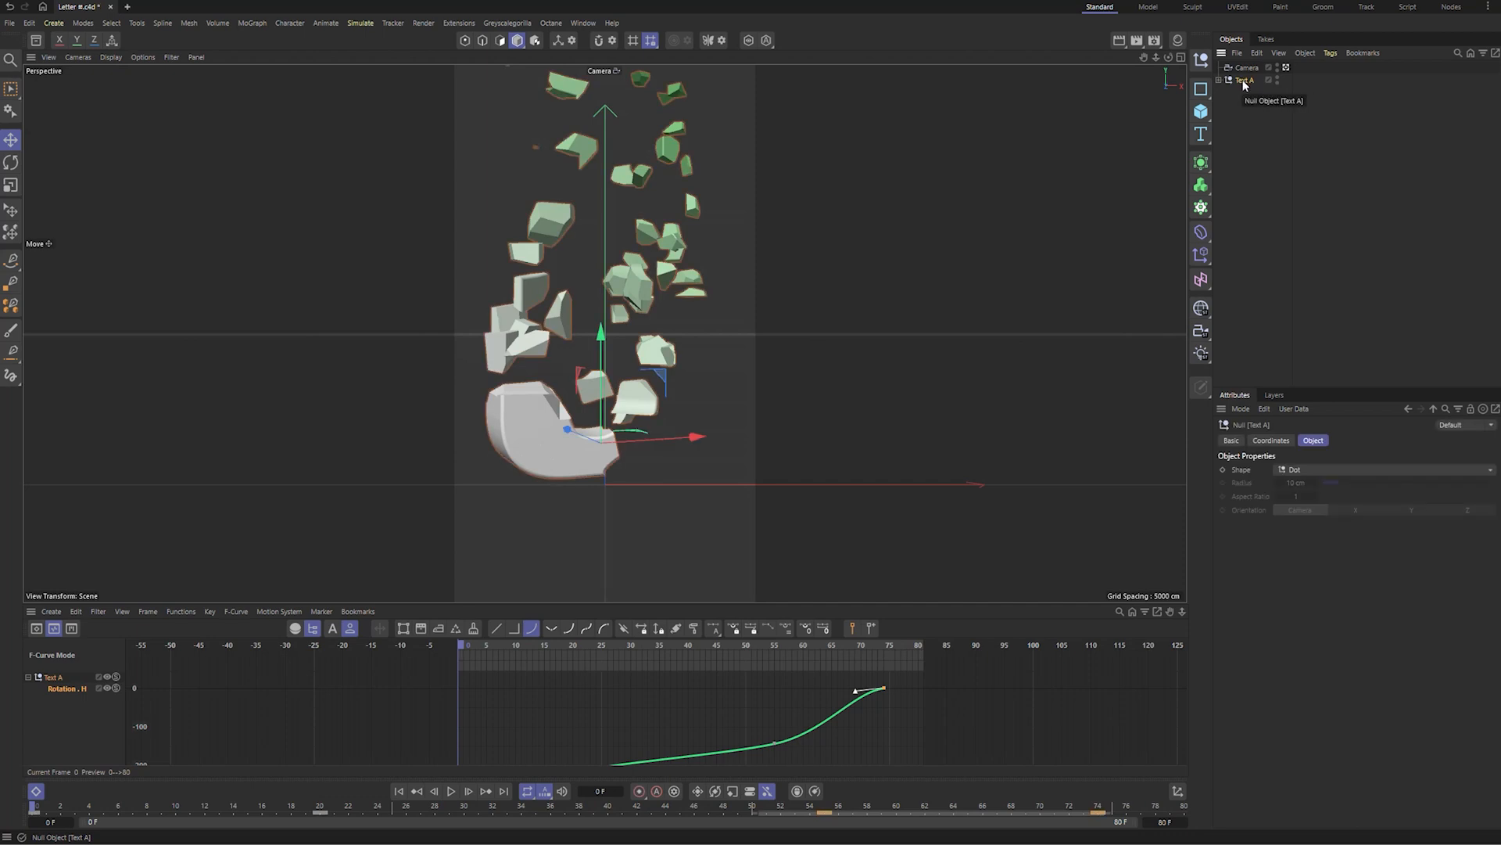
{"action": "left_click_drag", "start_coordinate": [1255, 100], "coordinate": [1252, 95], "text": "ctrl"}
{"action": "double_click", "coordinate": [1251, 92]}
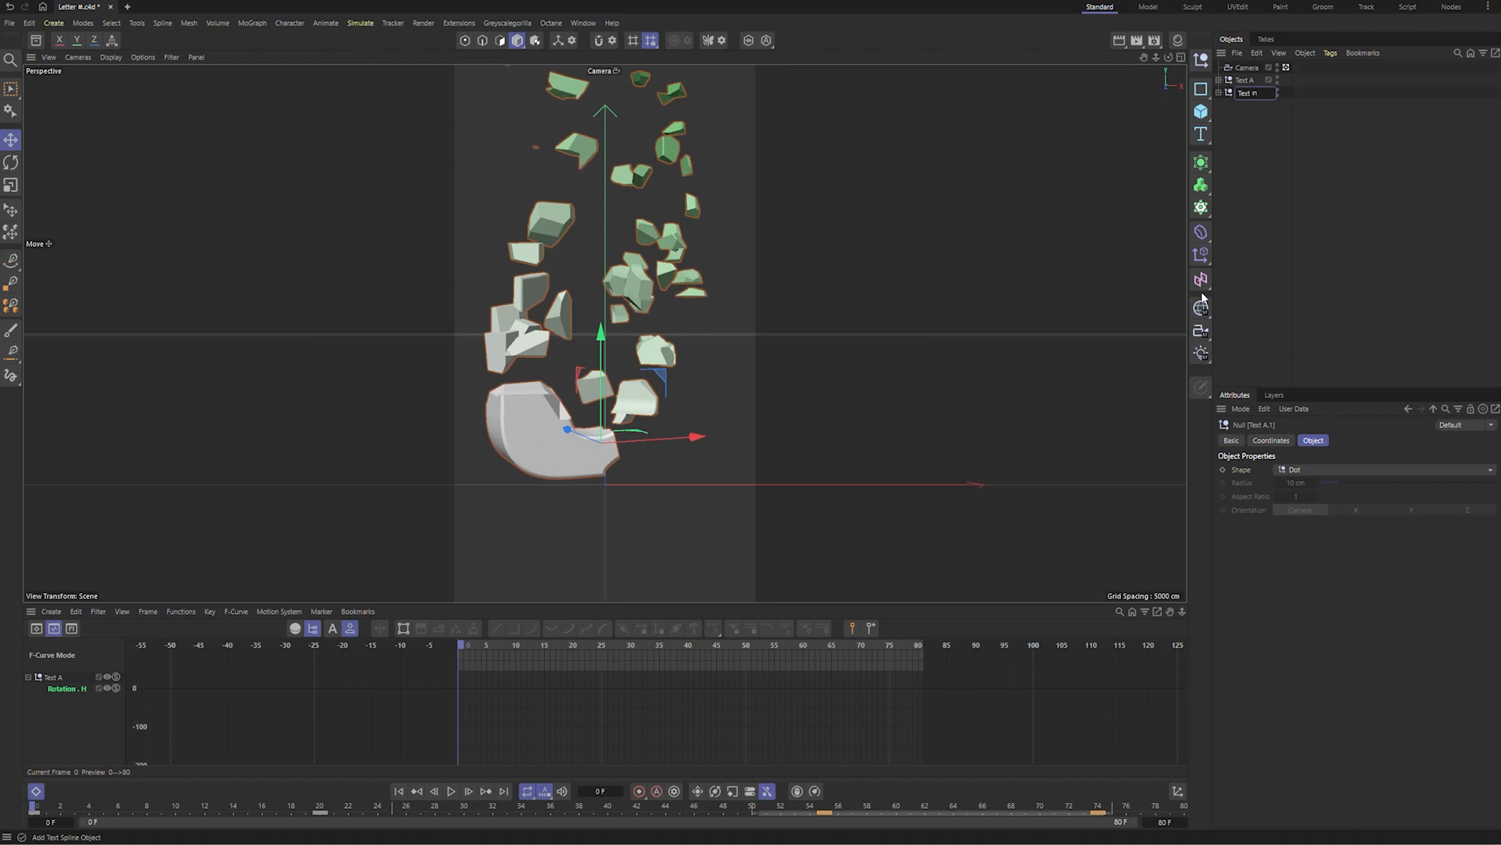
{"action": "left_click", "coordinate": [1176, 805]}
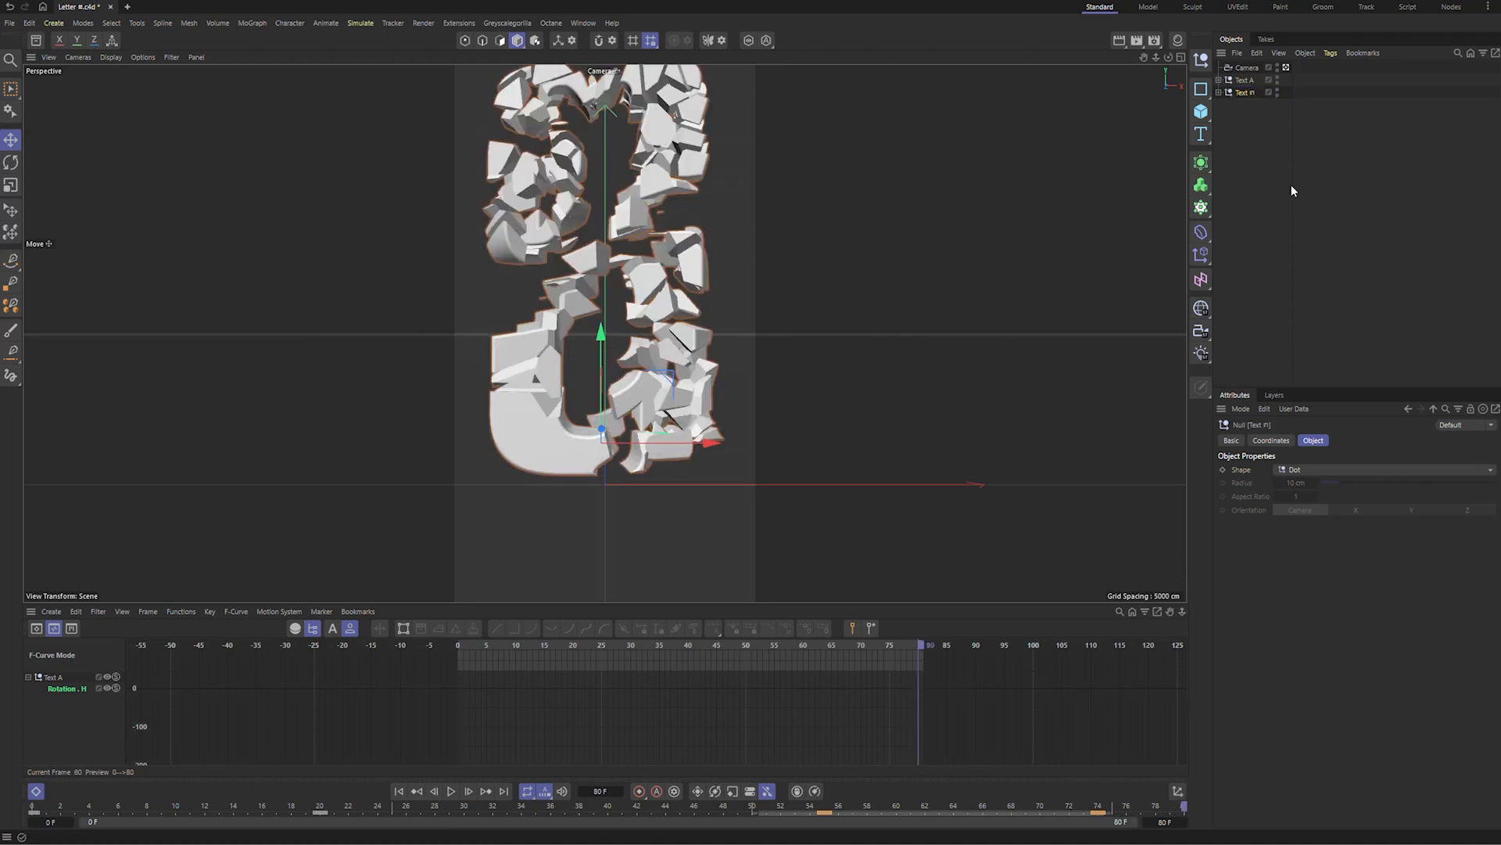
{"action": "double_click", "coordinate": [1251, 93]}
- Move the Extrude directly under Text B, delete the group's Cube, Delay, Plain and Voronoi Fracture objects, and select the Extrude
{"action": "left_click", "coordinate": [1218, 92]}
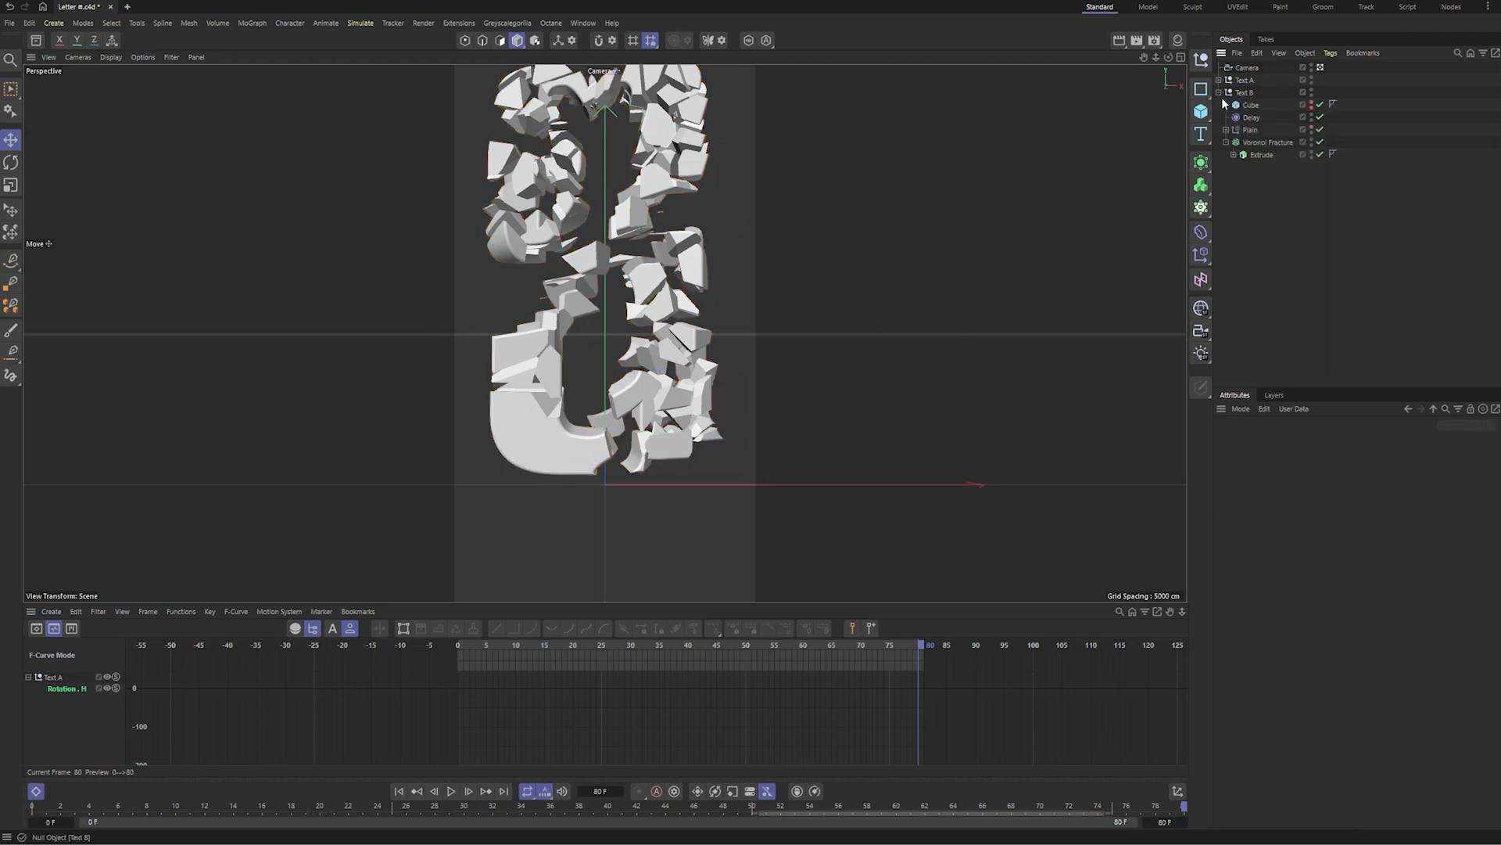
{"action": "left_click_drag", "start_coordinate": [1259, 157], "coordinate": [1255, 114]}
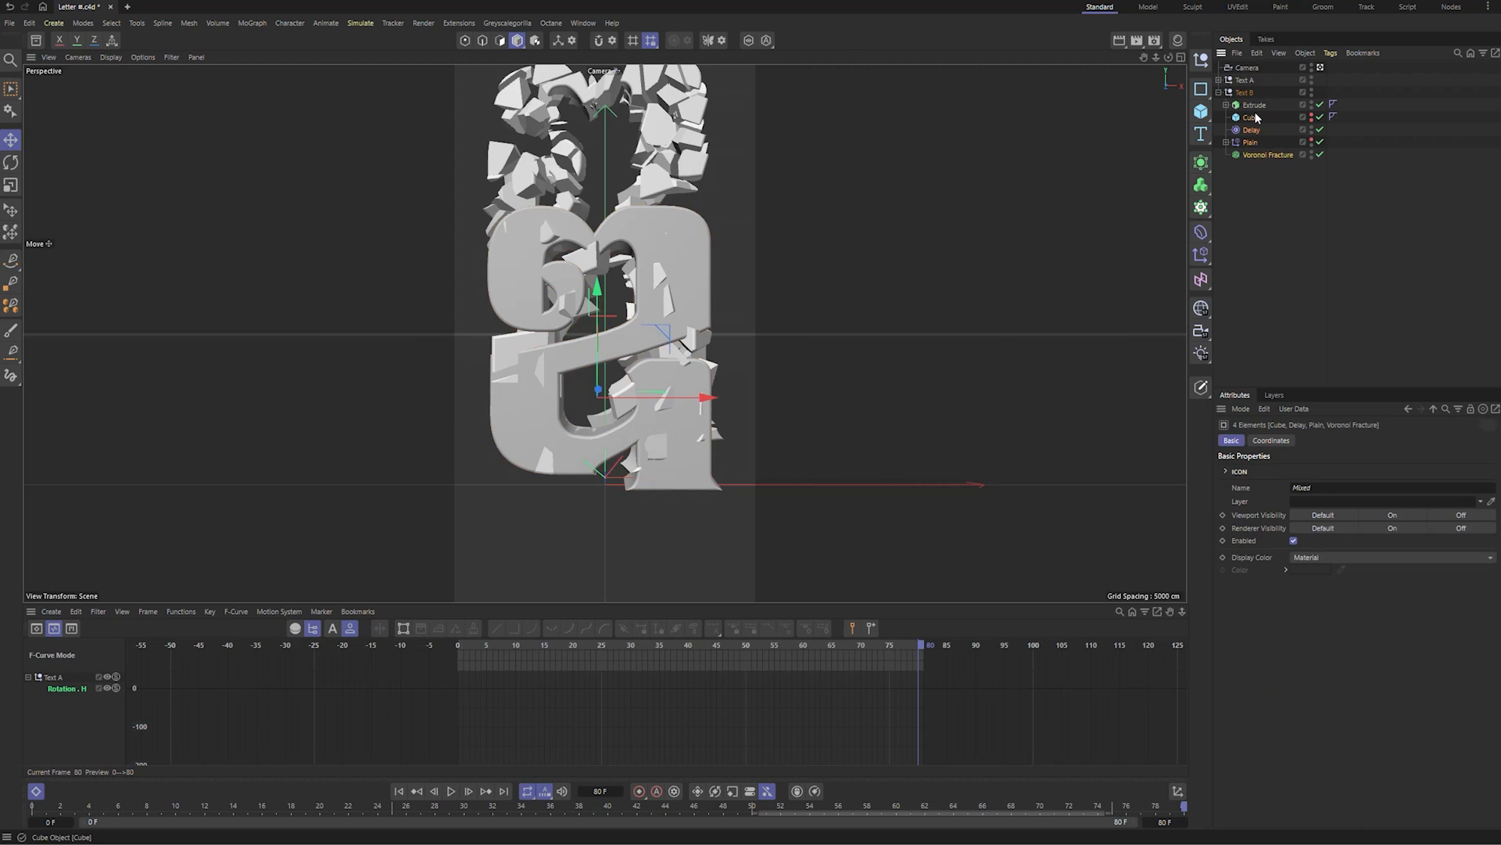
{"action": "key", "text": "Delete"}
{"action": "left_click", "coordinate": [1255, 105]}
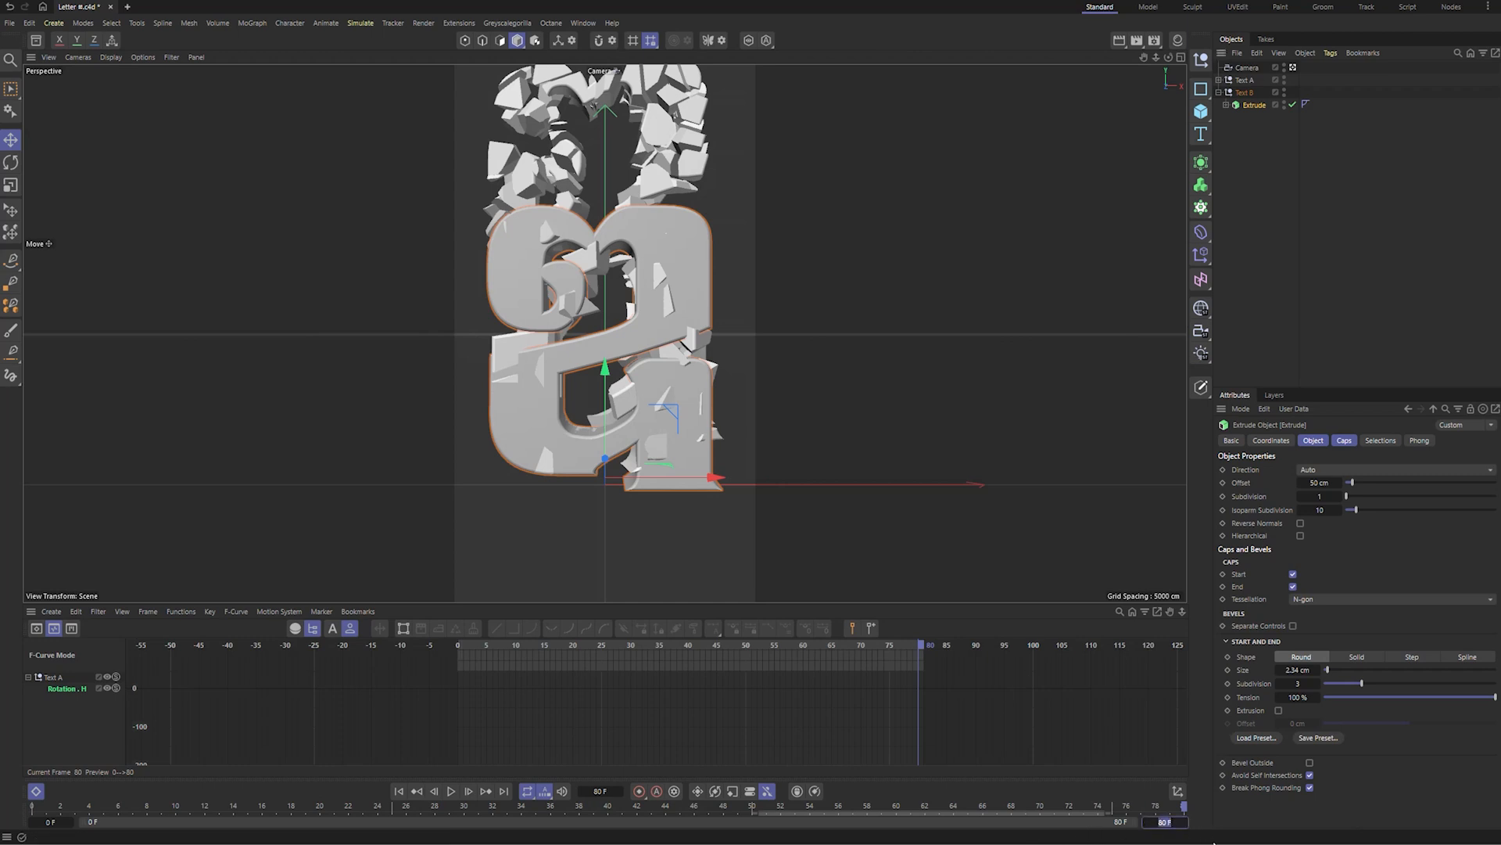
- Extend the animation length to 200 frames and hide the Text A group in both the viewport and the render
{"action": "type", "text": "200"}
{"action": "key", "text": "Return"}
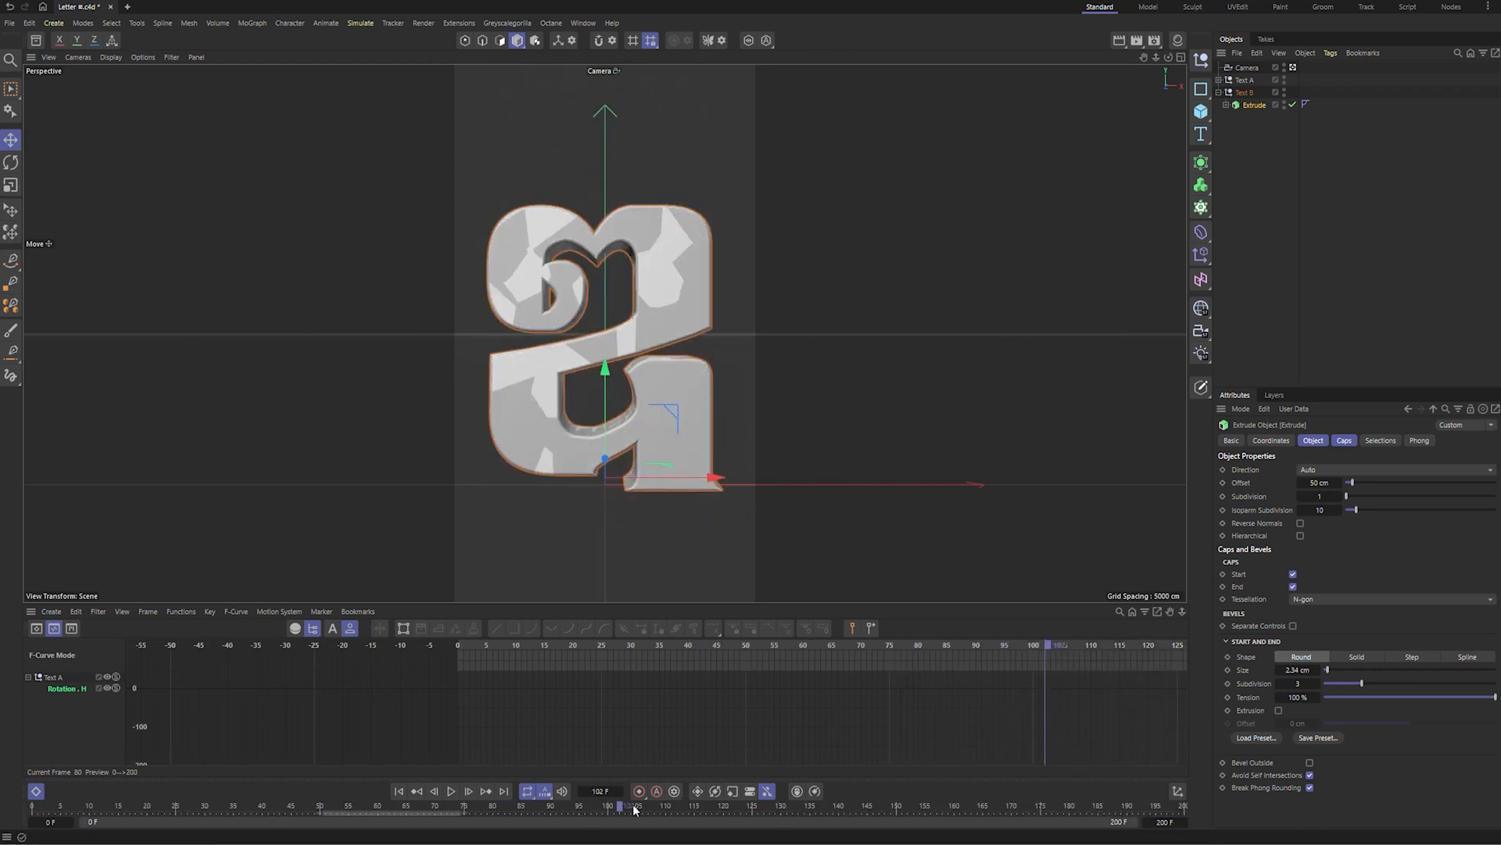
{"action": "left_click", "coordinate": [1415, 236]}
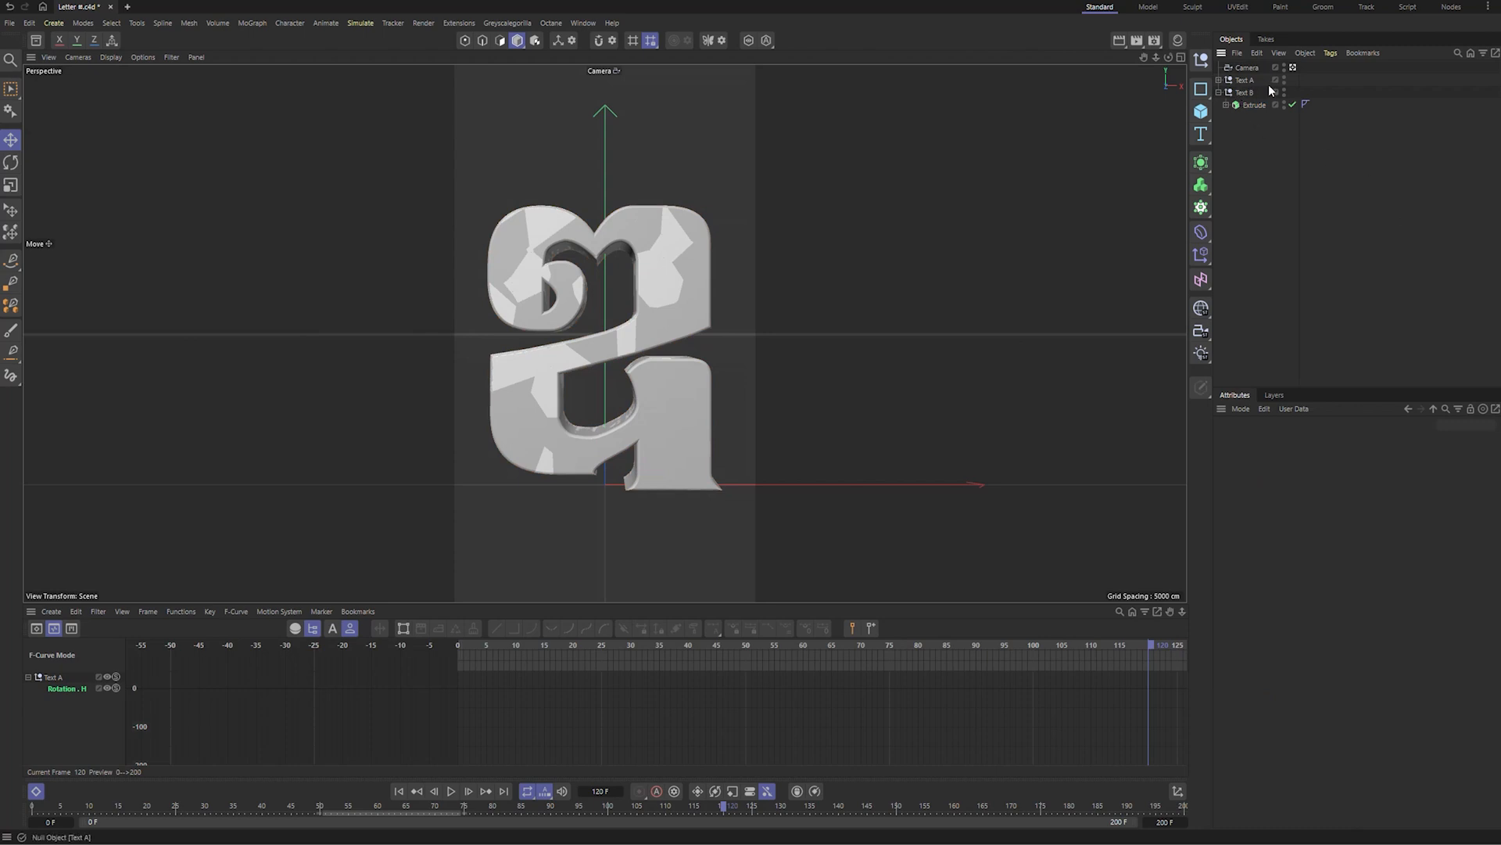
{"action": "left_click", "coordinate": [1243, 81]}
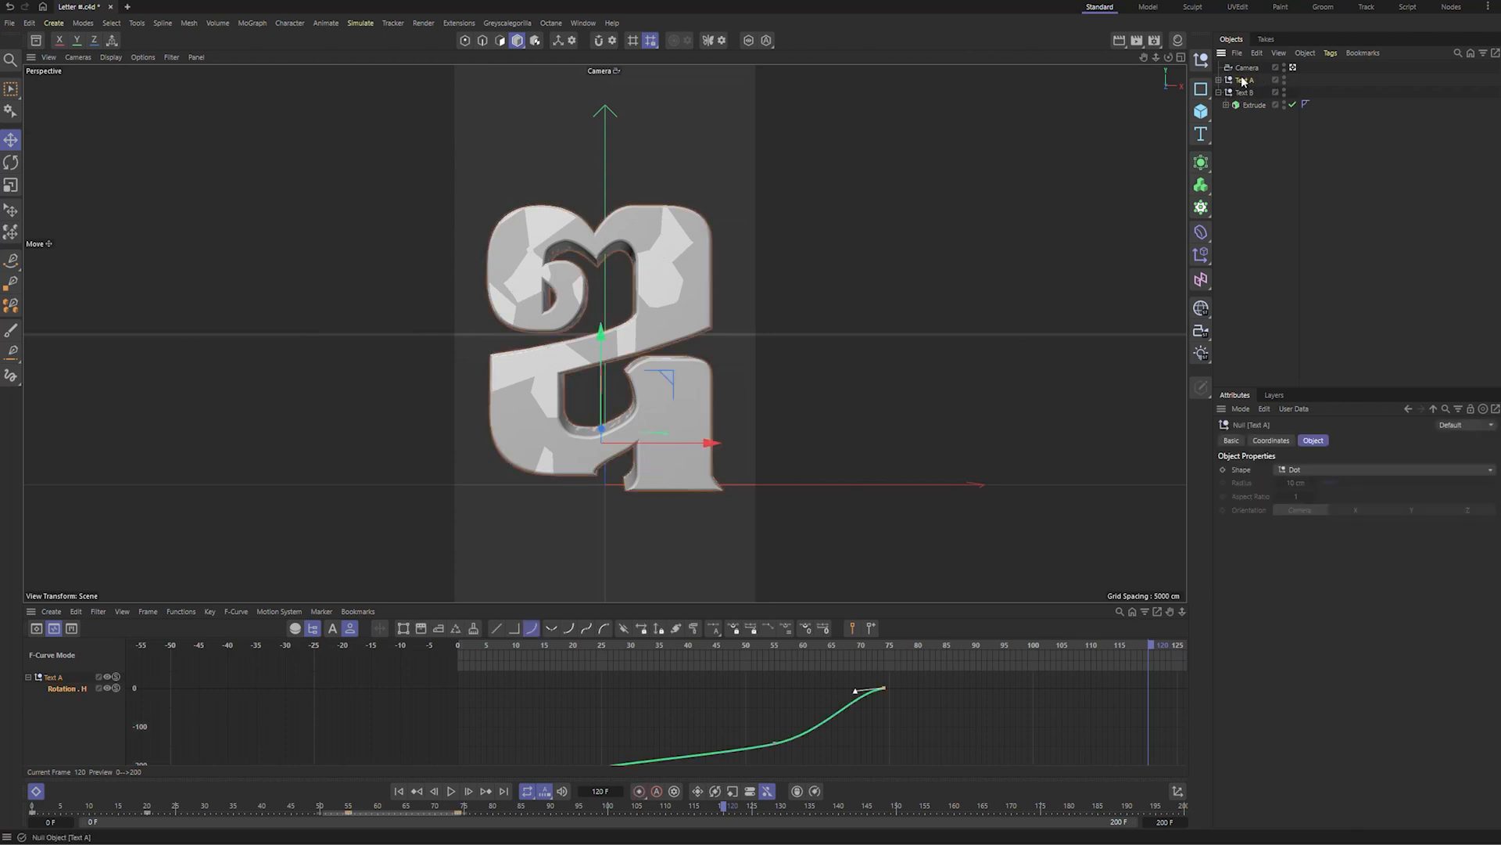
{"action": "left_click", "coordinate": [1287, 81]}
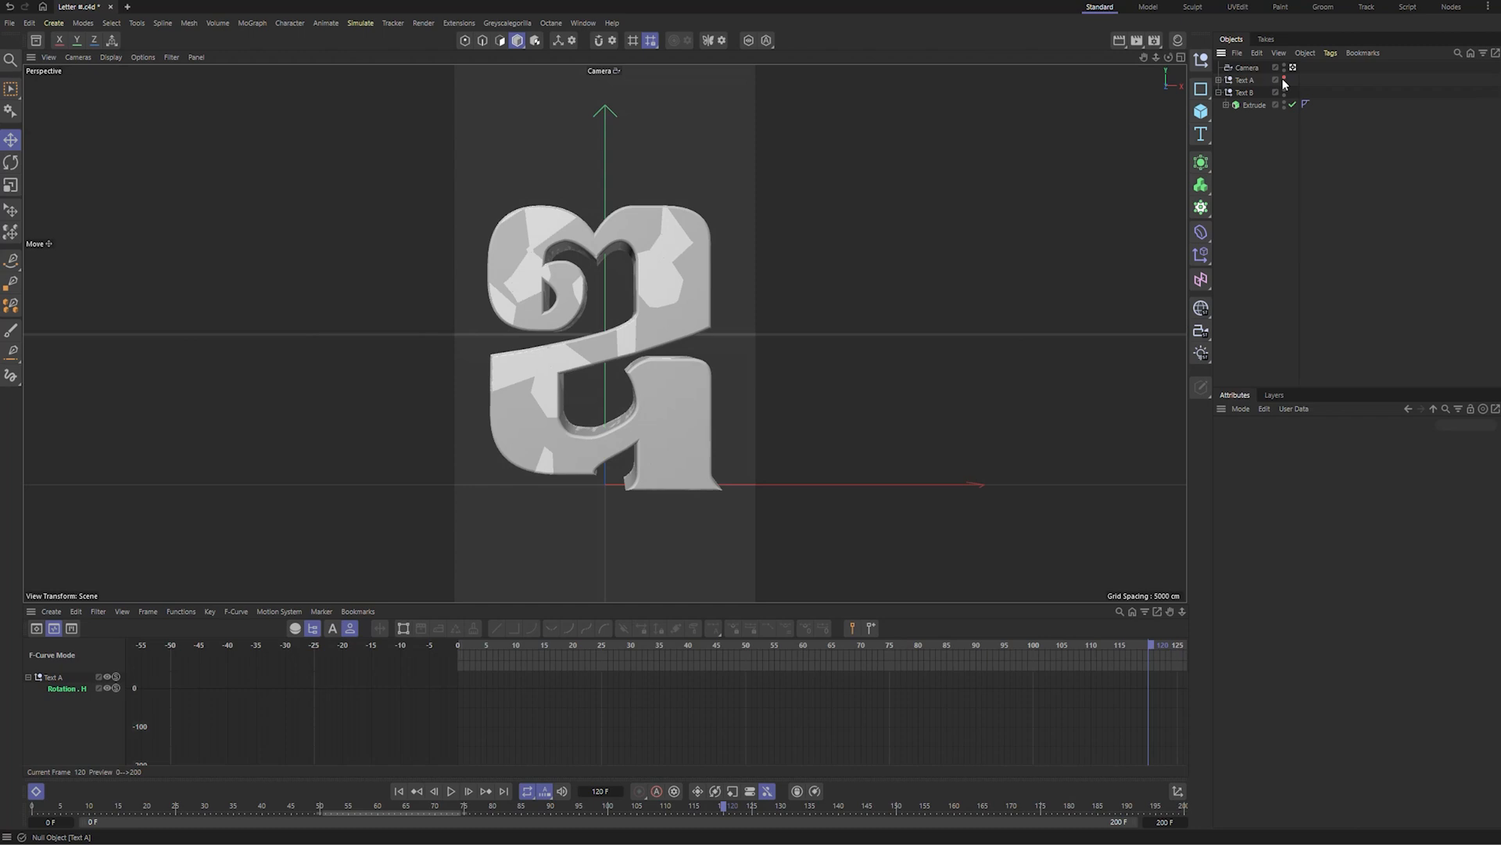
{"action": "double_click", "coordinate": [1284, 80], "text": "alt"}
- Play and scrub through Text B's inherited rotation, and delete the heading rotation track from the Text B null
{"action": "left_click", "coordinate": [451, 791]}
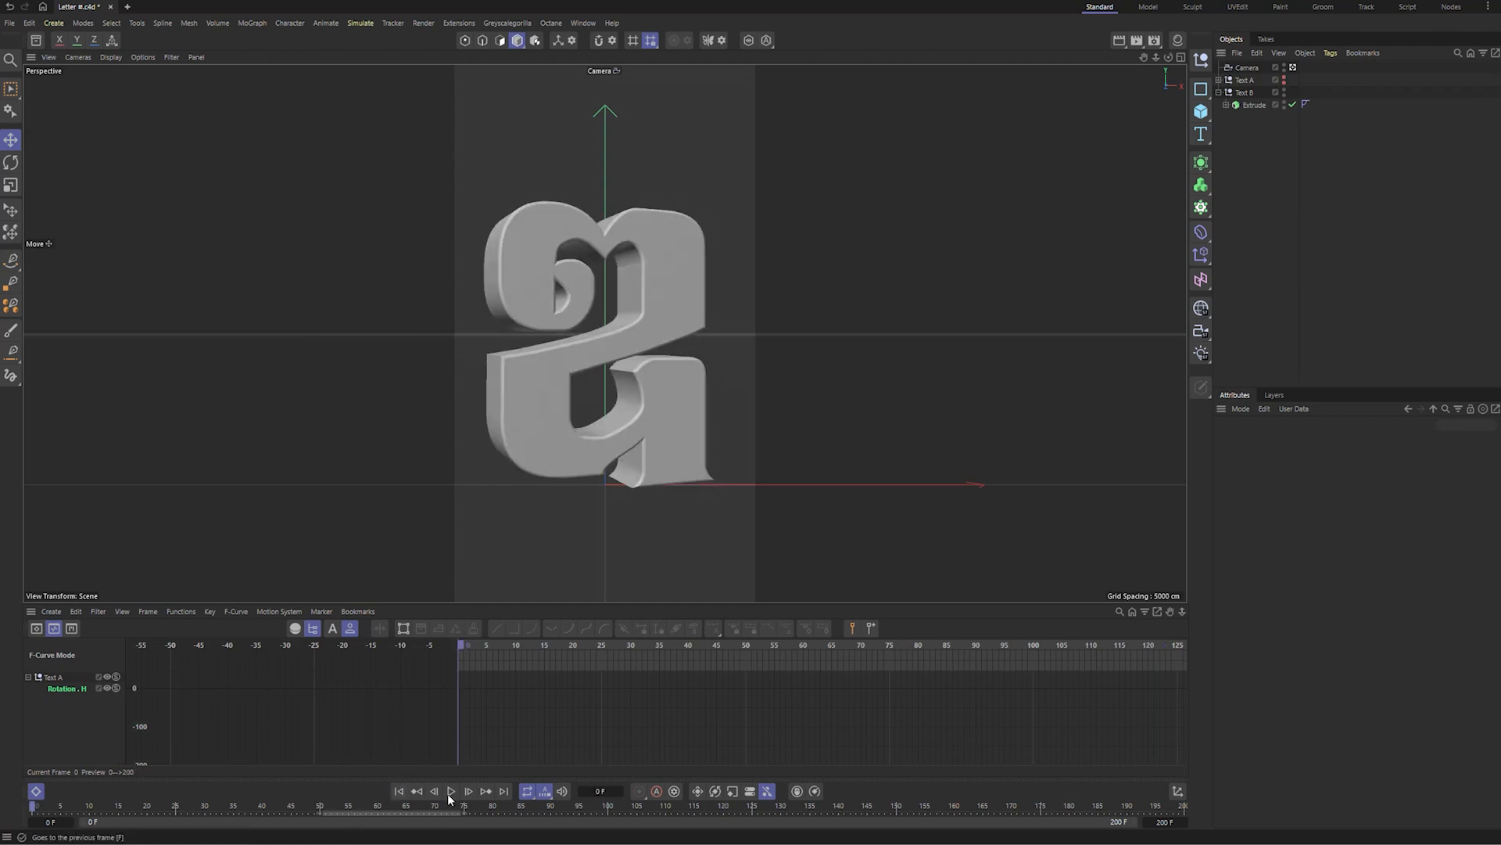
{"action": "left_click_drag", "start_coordinate": [502, 807], "coordinate": [1291, 806]}
{"action": "left_click", "coordinate": [1267, 91]}
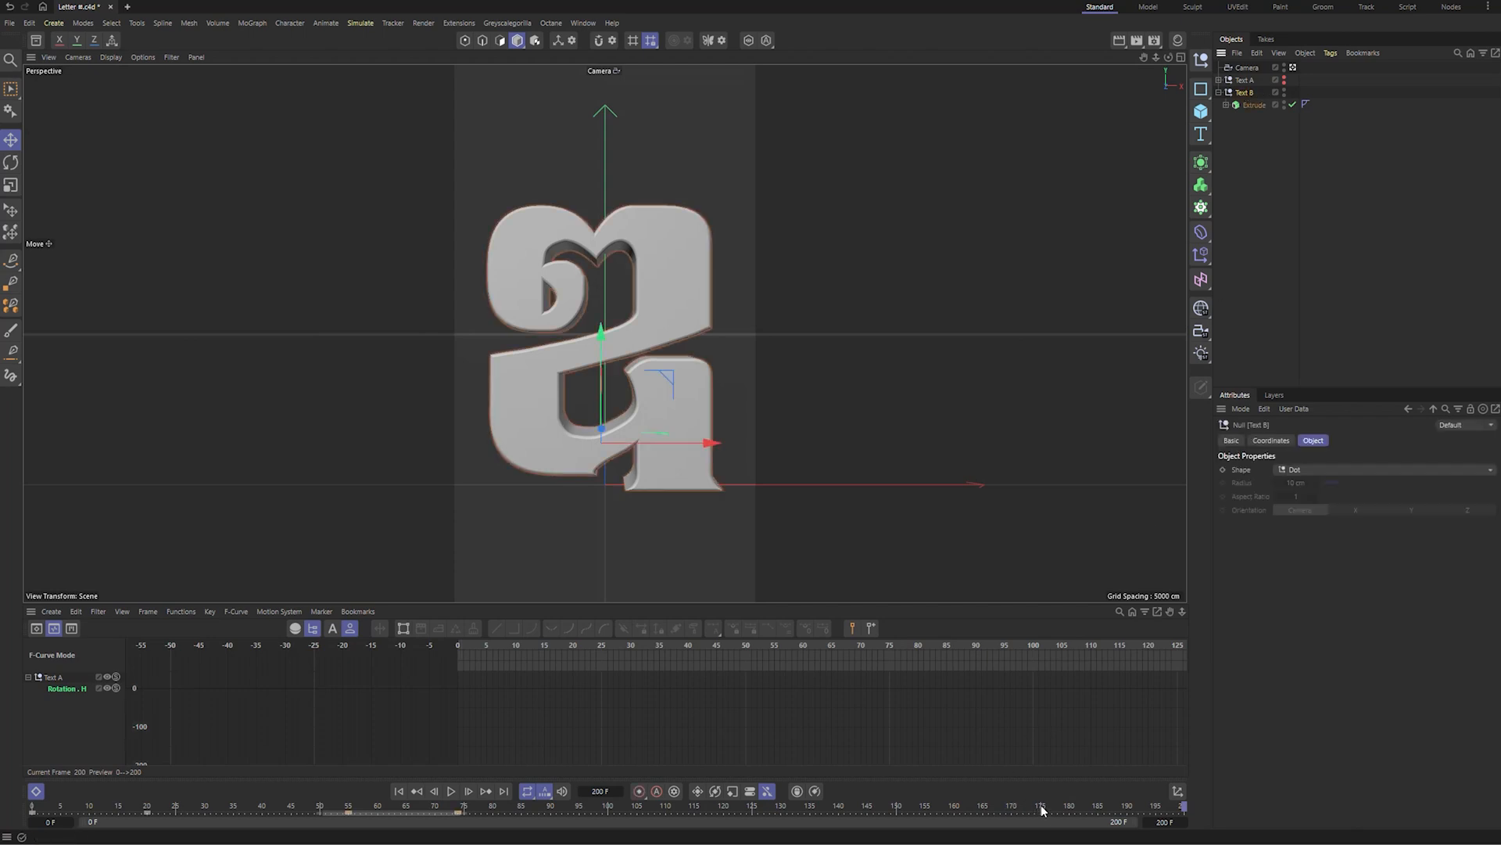
{"action": "left_click", "coordinate": [1270, 440]}
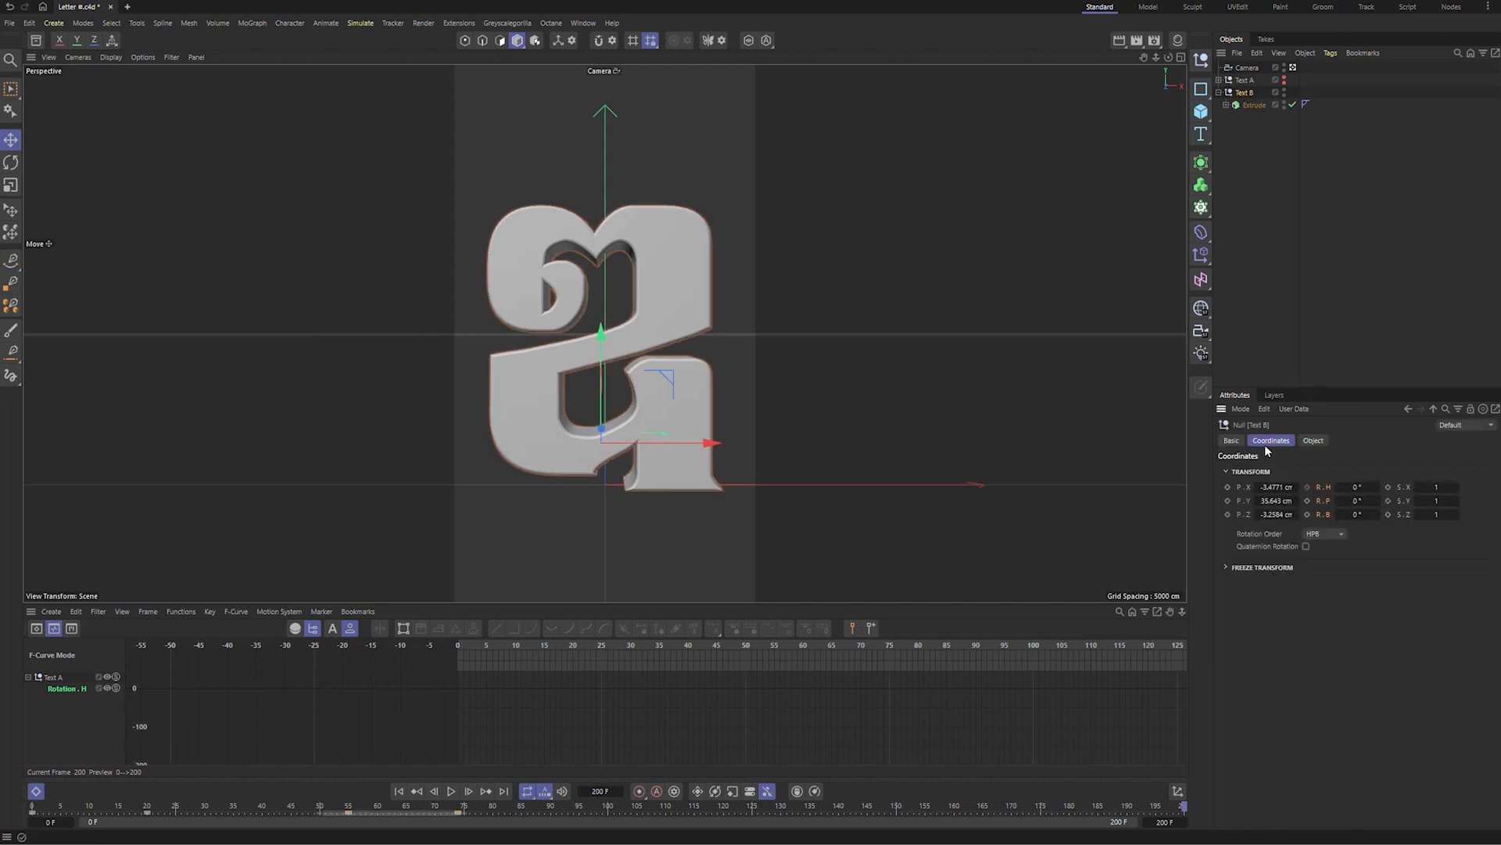
{"action": "right_click", "coordinate": [1309, 483]}
{"action": "mouse_move", "coordinate": [1387, 511]}
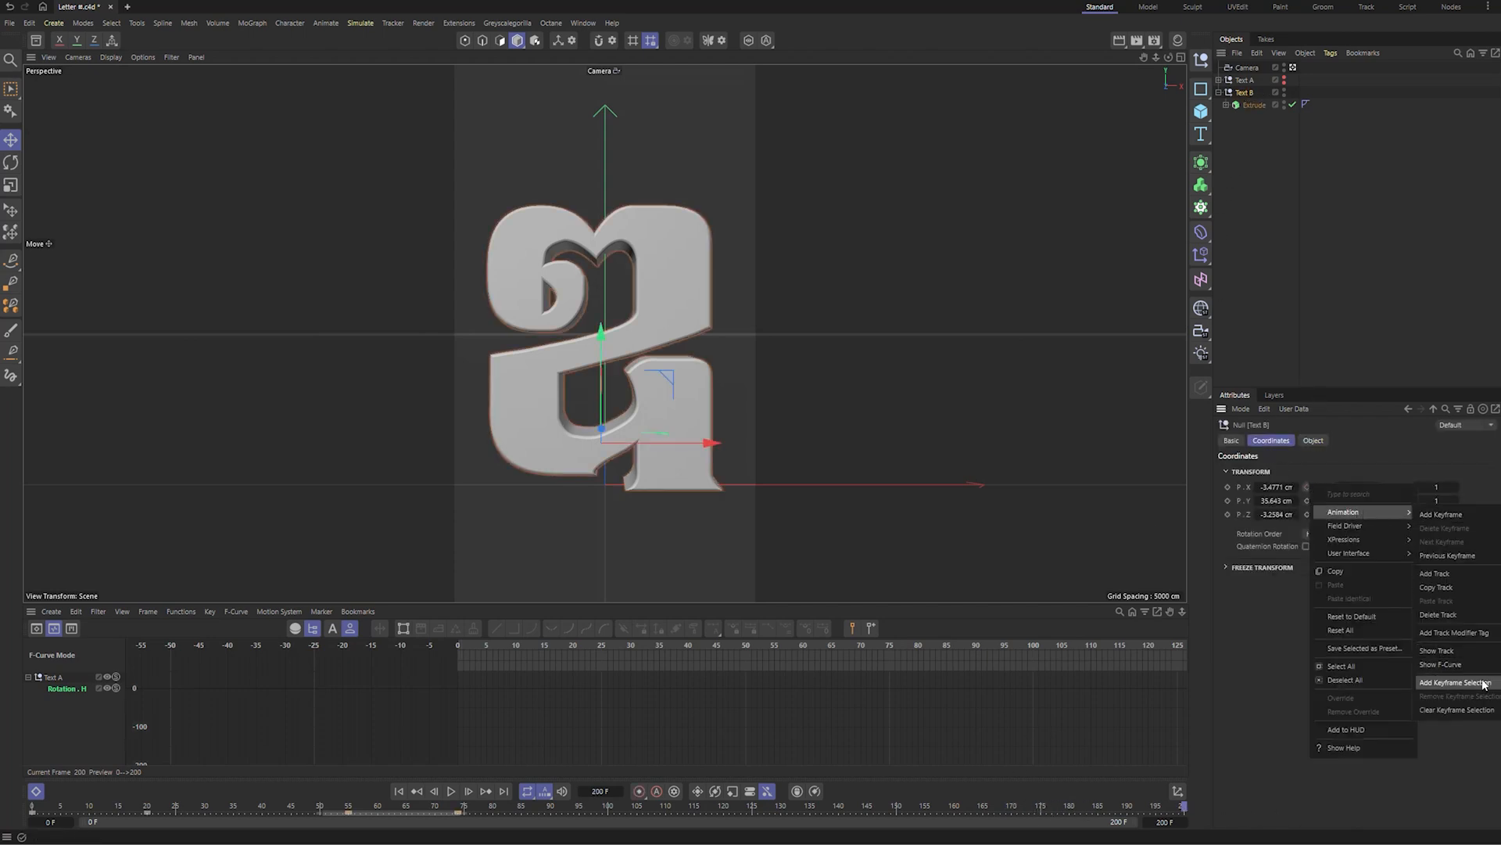
{"action": "left_click", "coordinate": [1457, 615]}
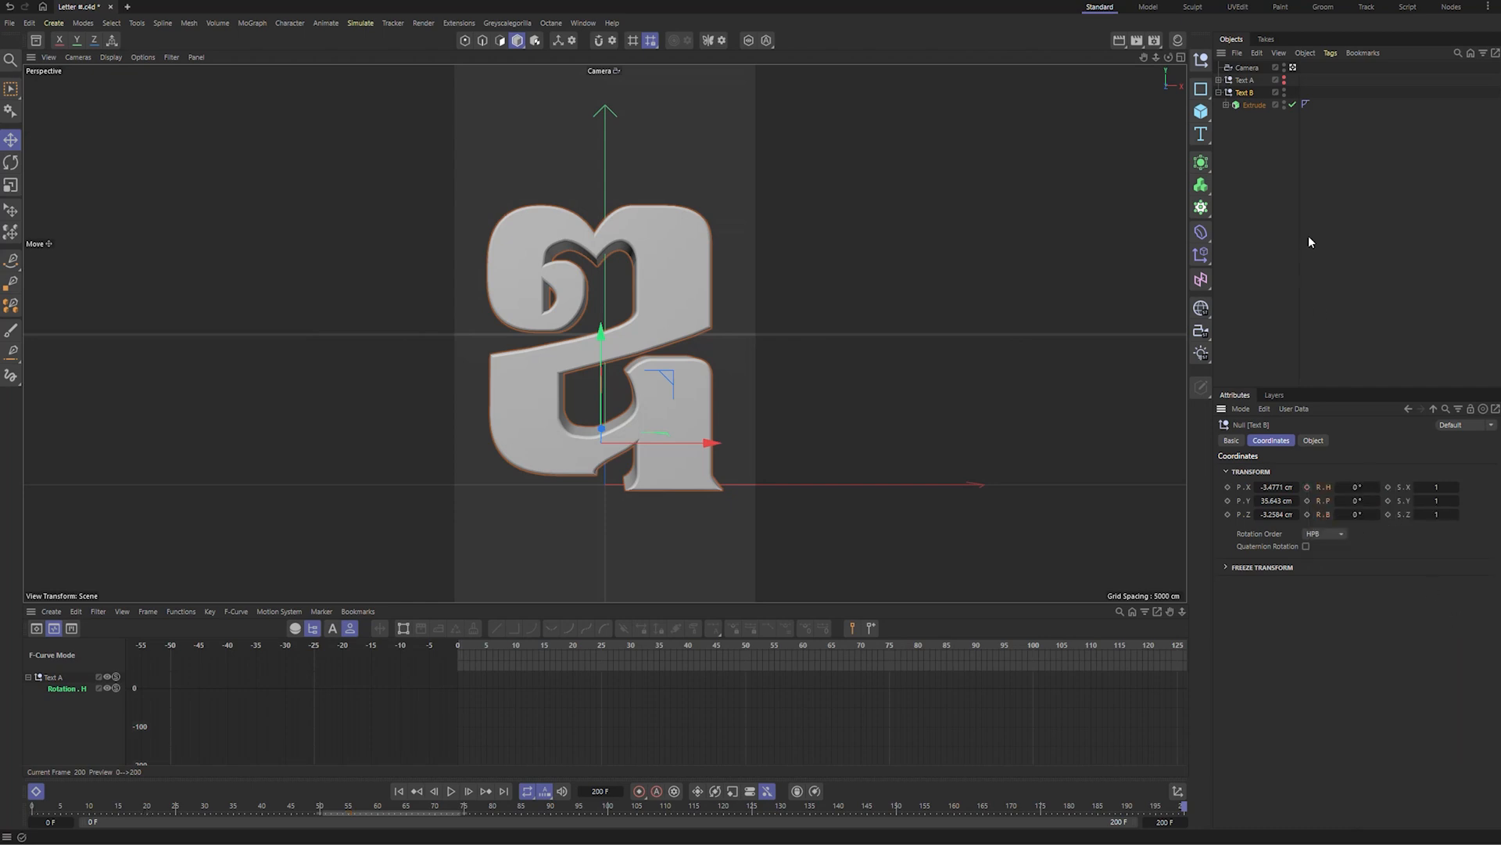
- Add a Floor object, hide it in the viewport and render, and give it a Bullet Collider Body tag
{"action": "left_click", "coordinate": [1251, 105]}
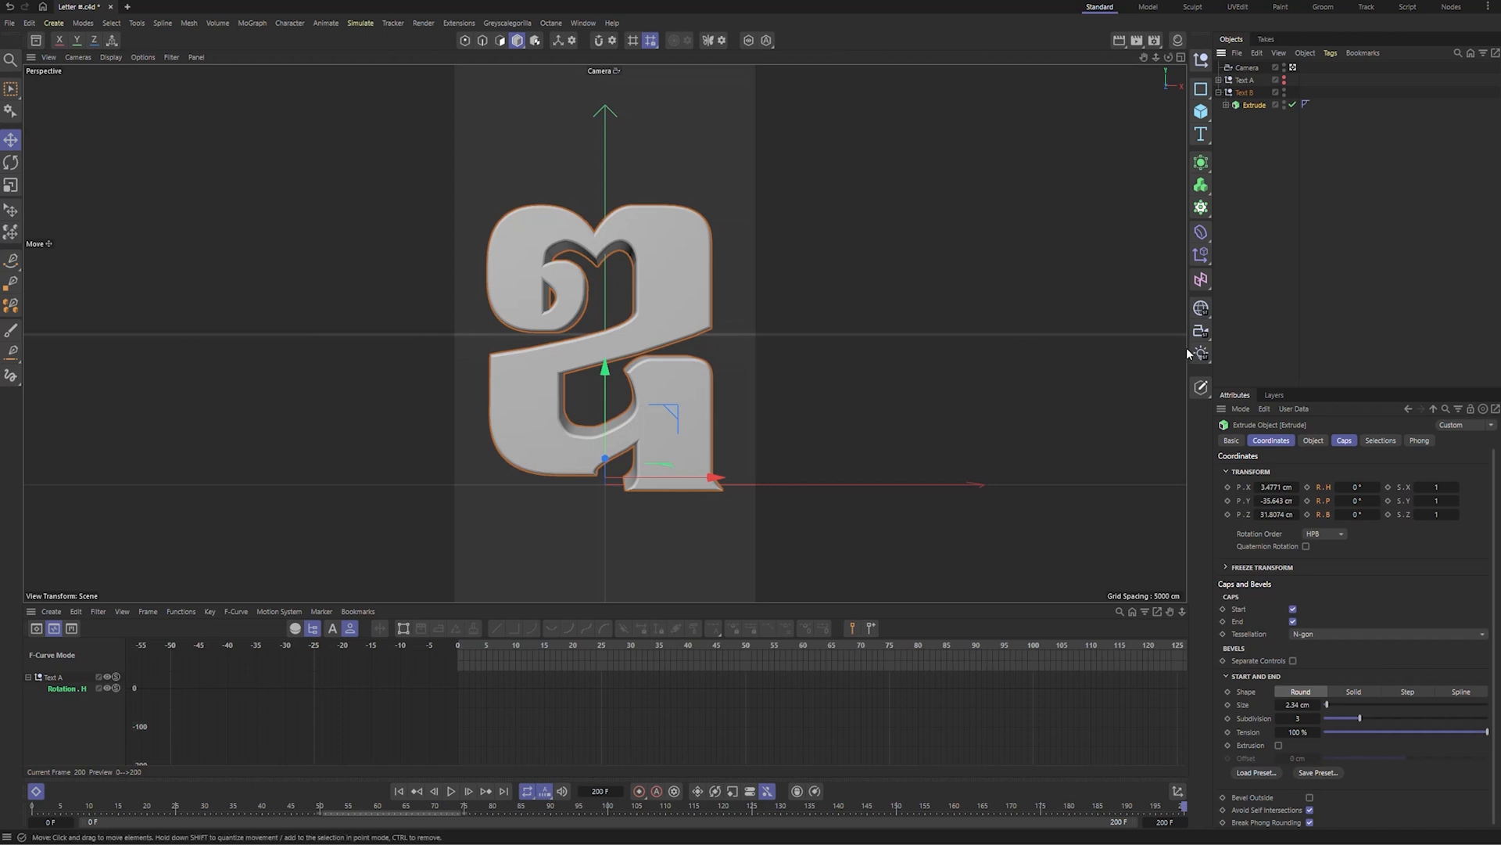
{"action": "left_click", "coordinate": [1201, 307]}
{"action": "left_click", "coordinate": [1253, 351]}
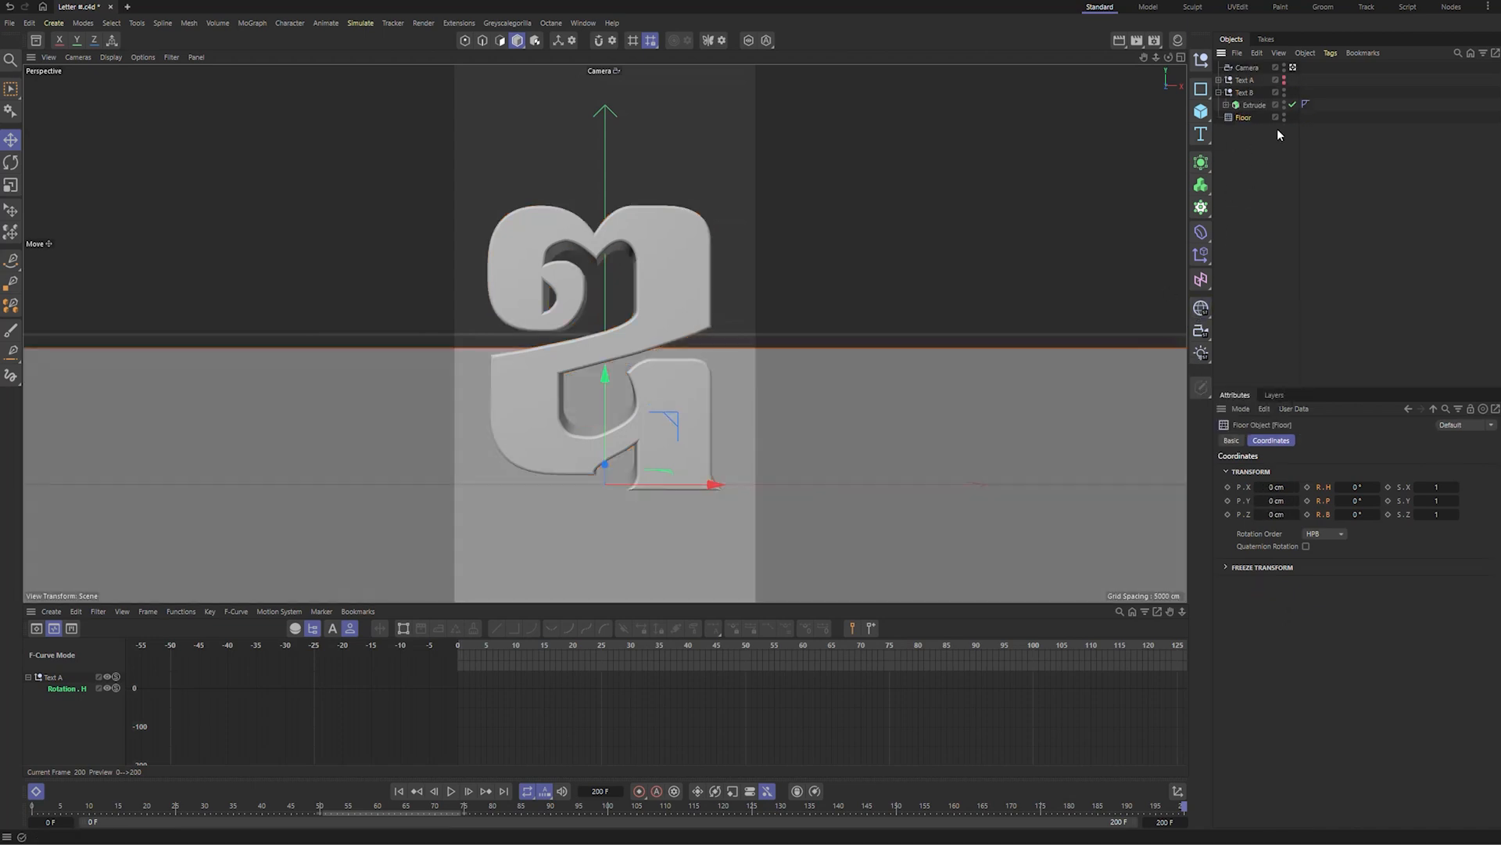
{"action": "right_click", "coordinate": [1246, 124]}
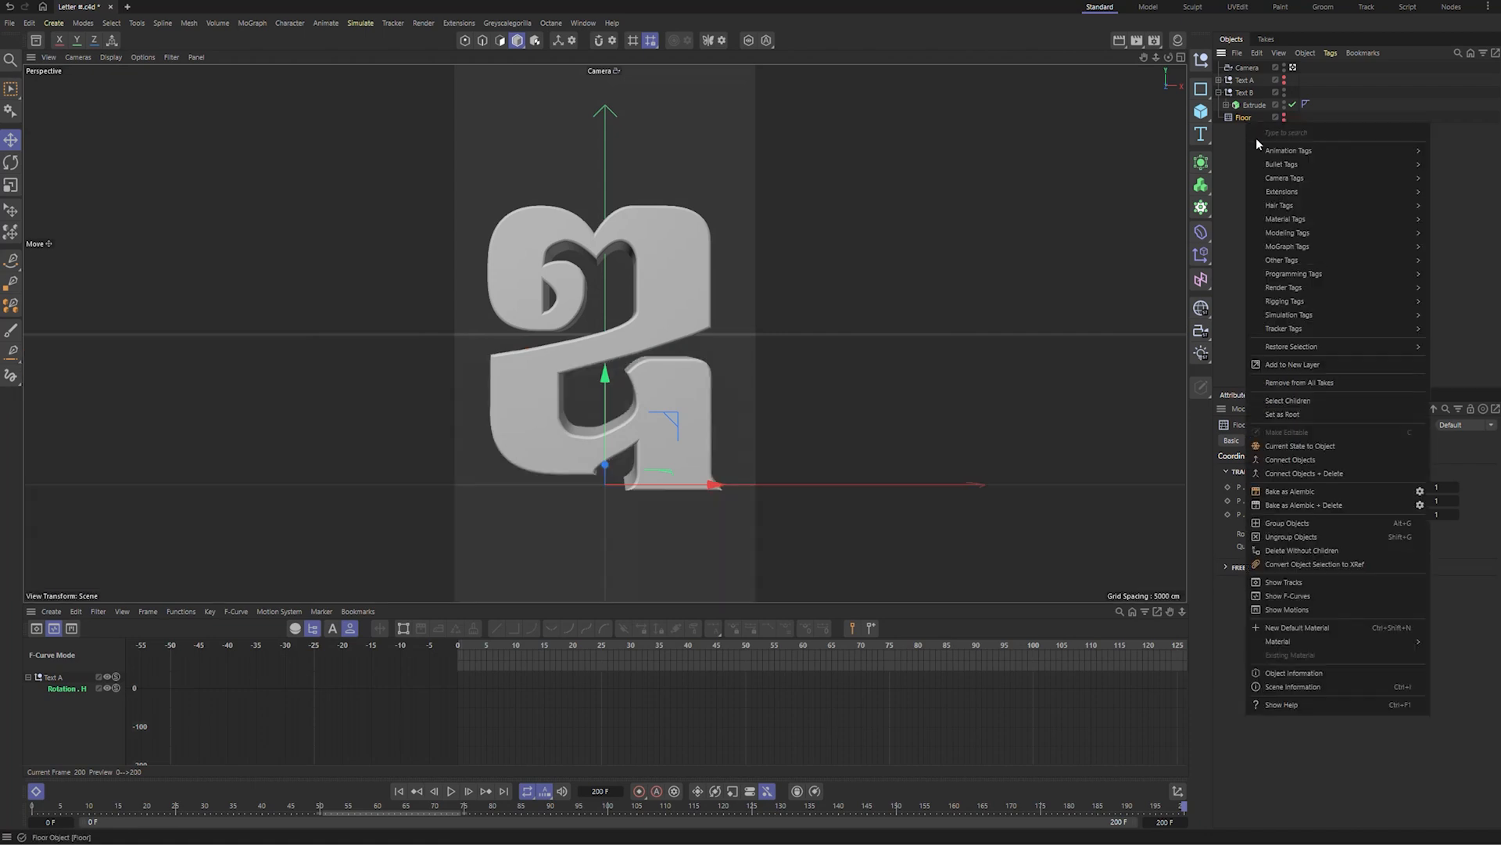
{"action": "mouse_move", "coordinate": [1281, 164]}
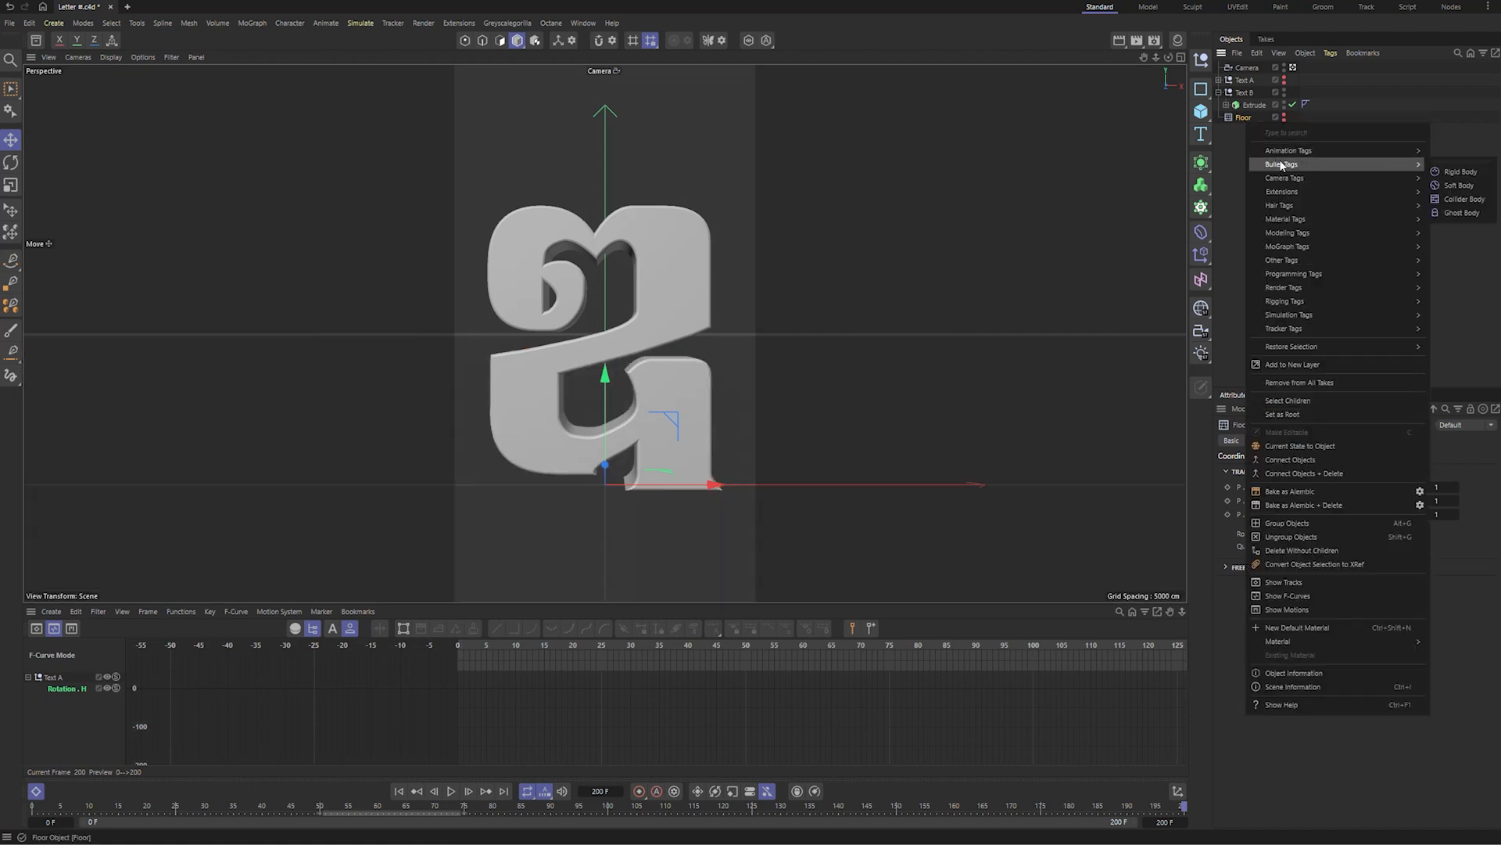
{"action": "left_click", "coordinate": [1459, 199]}
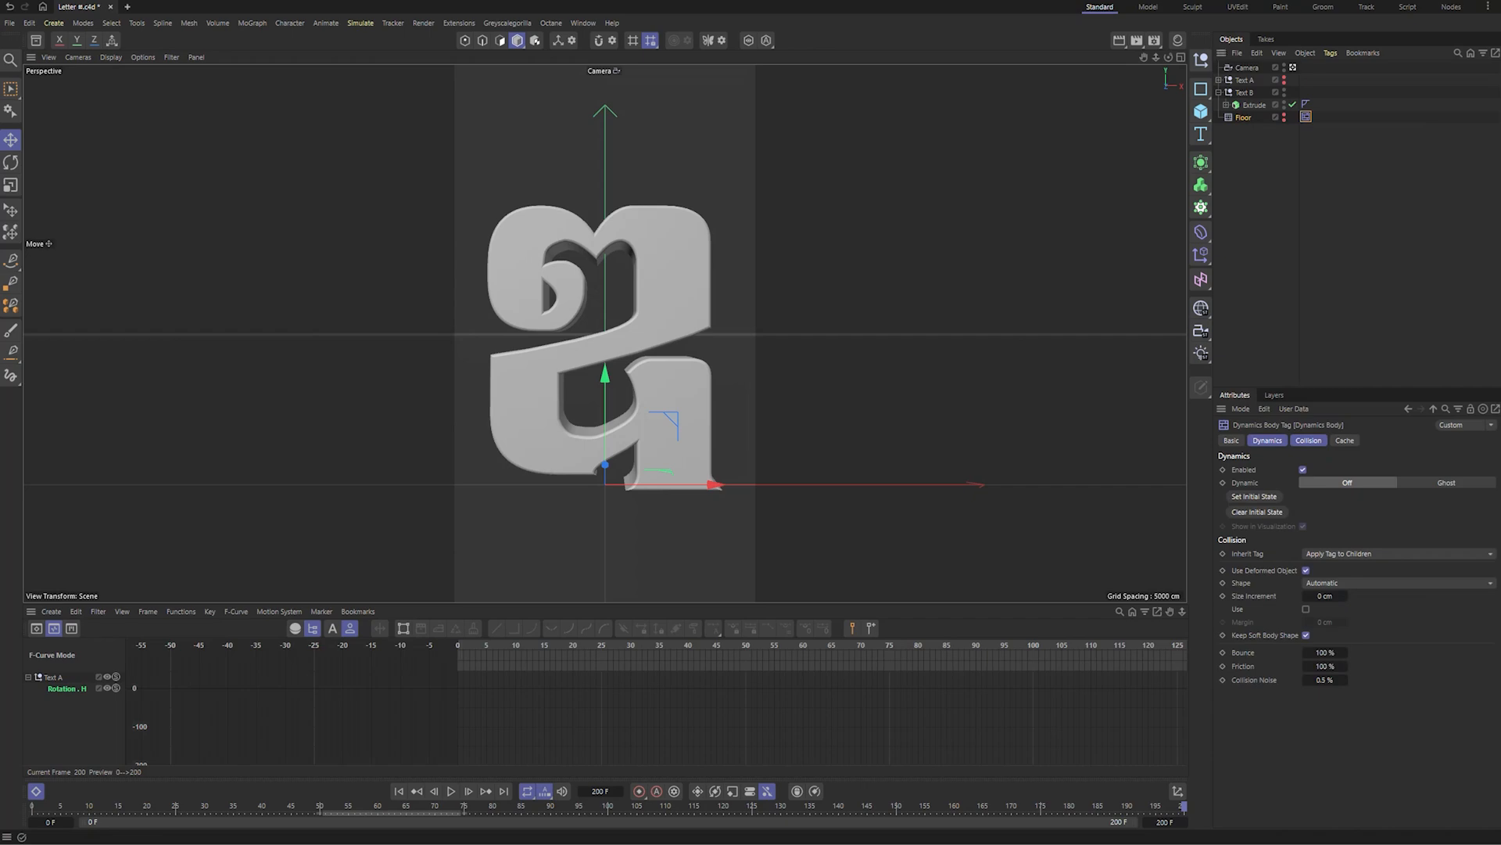
- Review the reference video's passages of the letter breaking up and the cubes falling, and return to the scene
{"action": "left_click", "coordinate": [728, 798]}
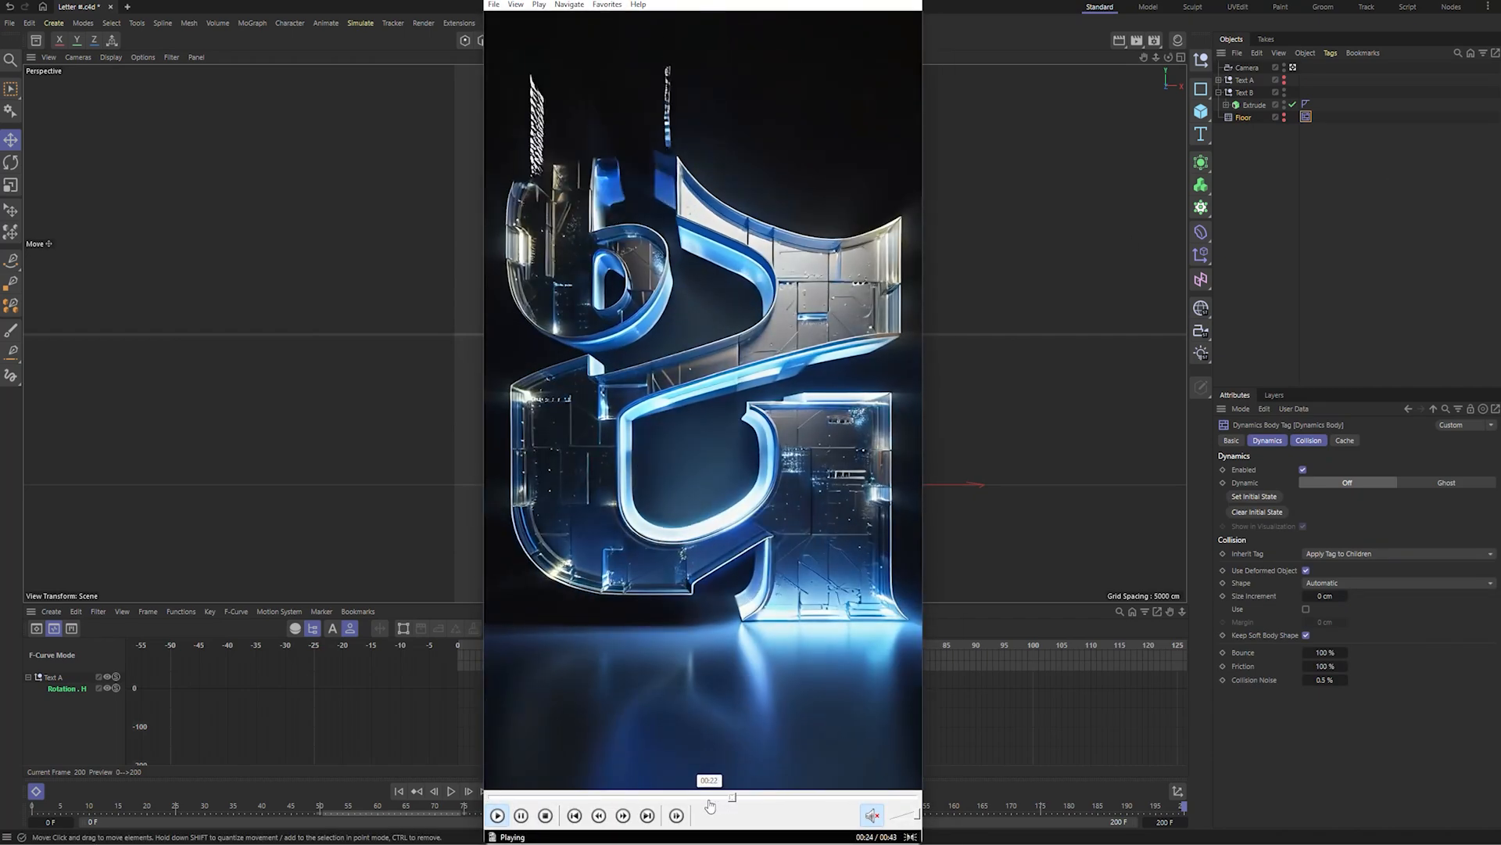
{"action": "left_click", "coordinate": [767, 799]}
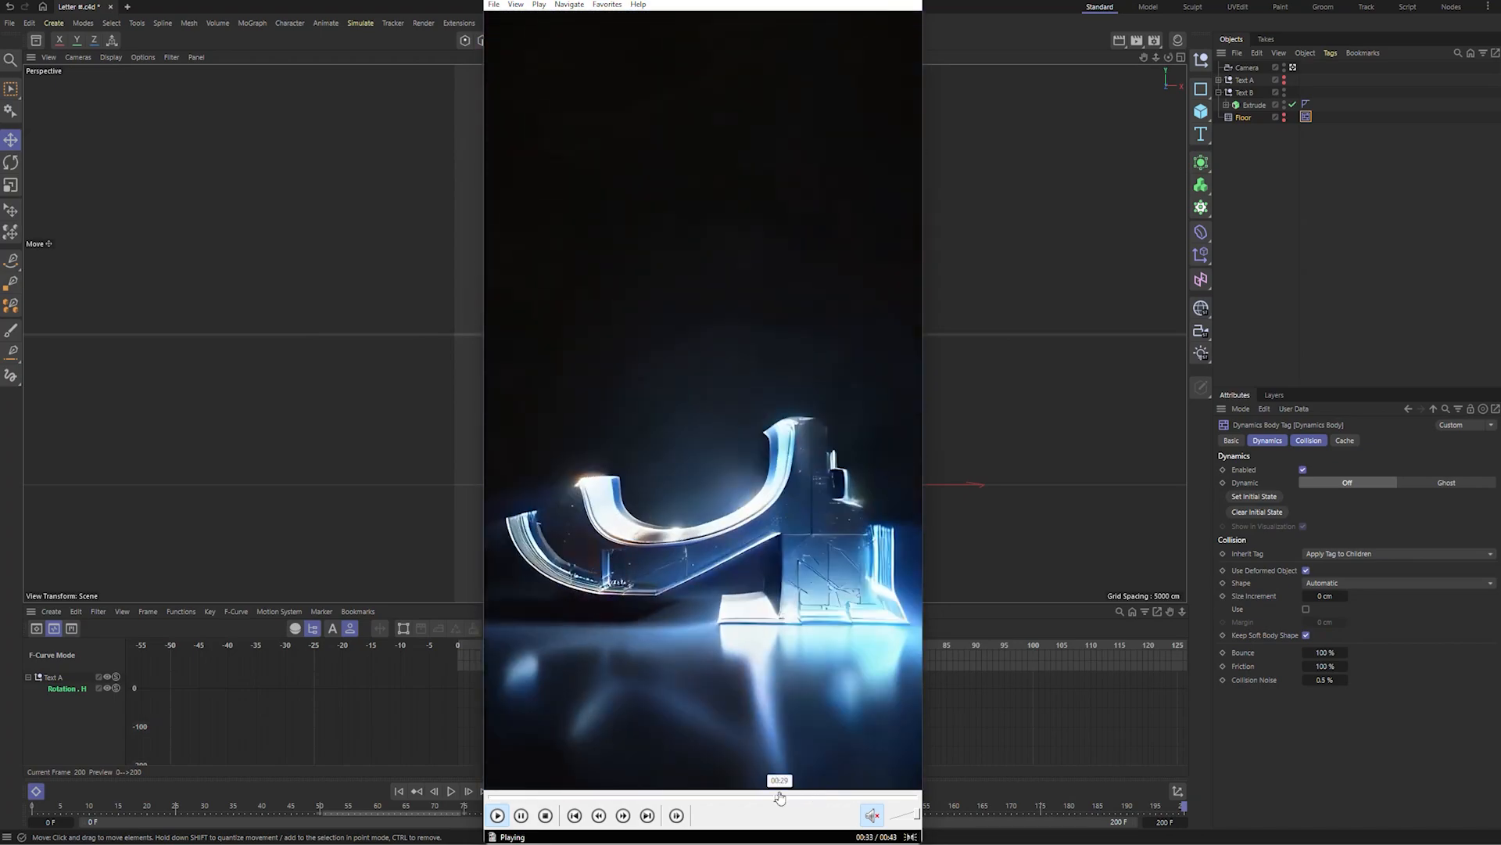
{"action": "left_click", "coordinate": [779, 797]}
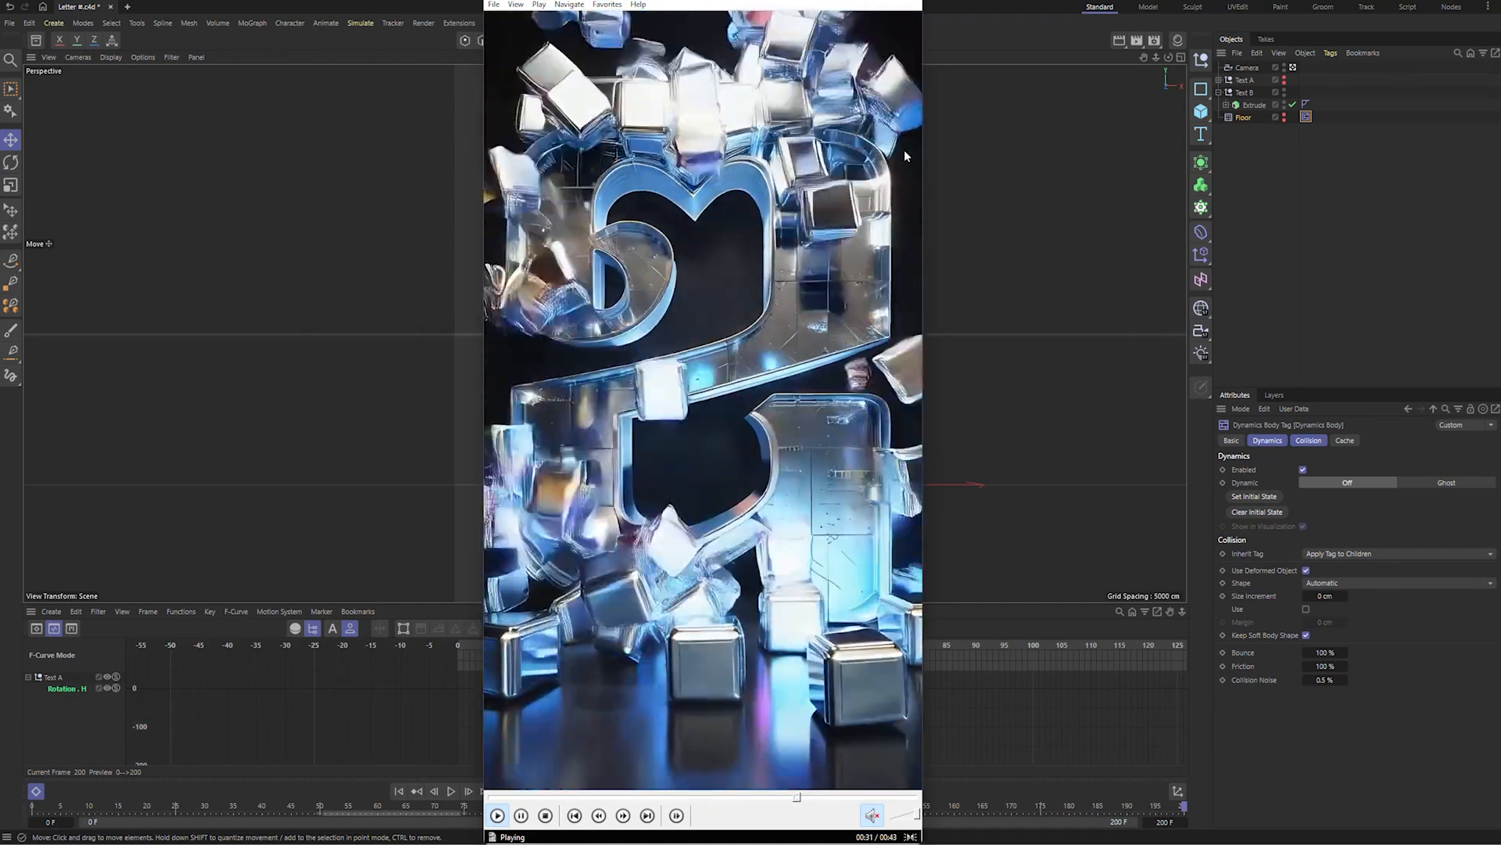
{"action": "left_click", "coordinate": [904, 156]}
{"action": "left_click", "coordinate": [856, 2]}
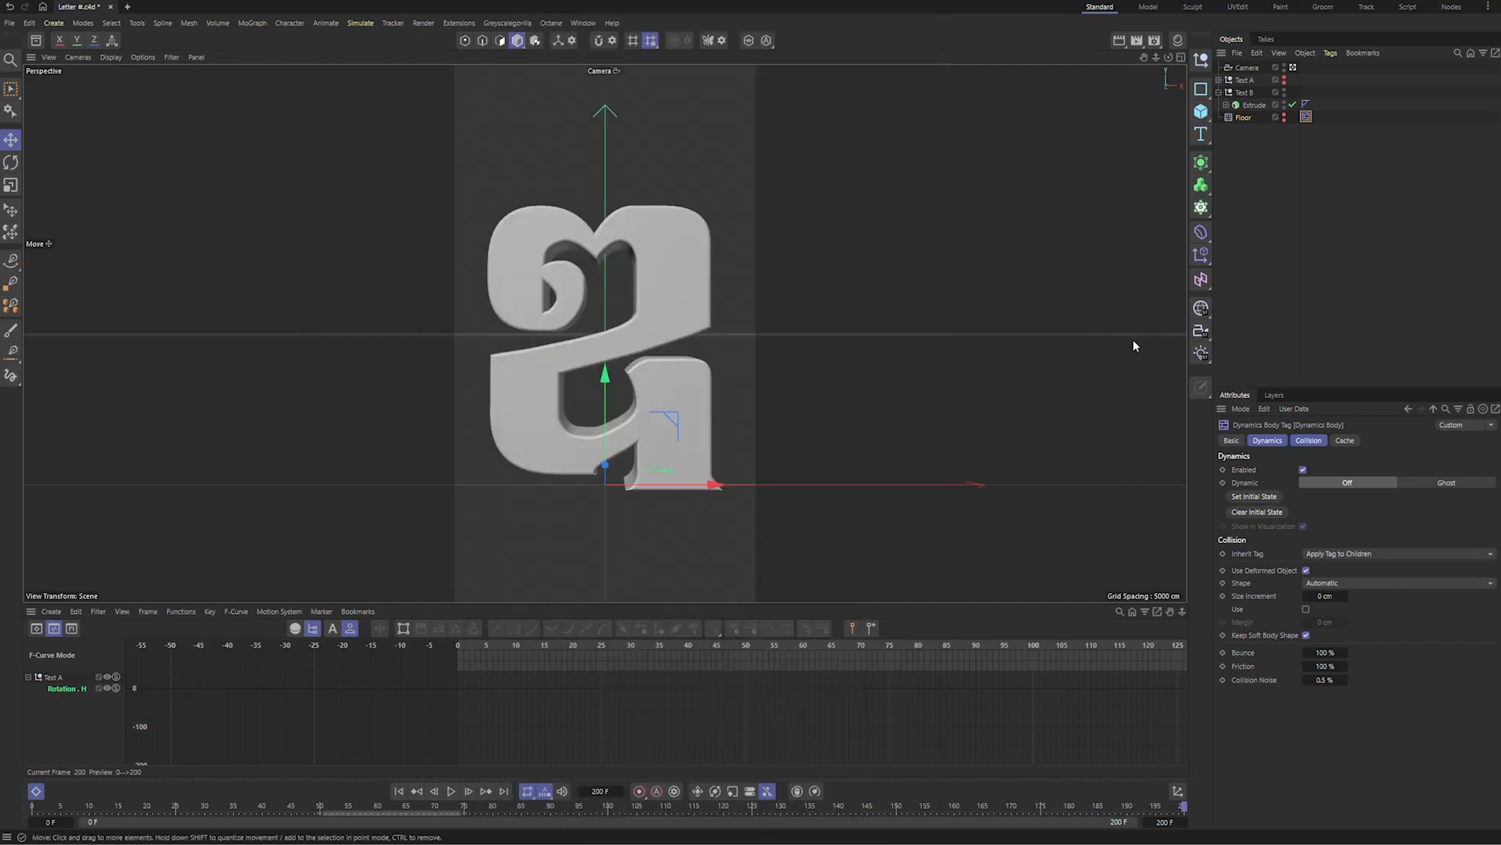
- Leave the scene camera for the default camera and hide the Camera object so the letter can be viewed freely
{"action": "left_click", "coordinate": [1292, 68]}
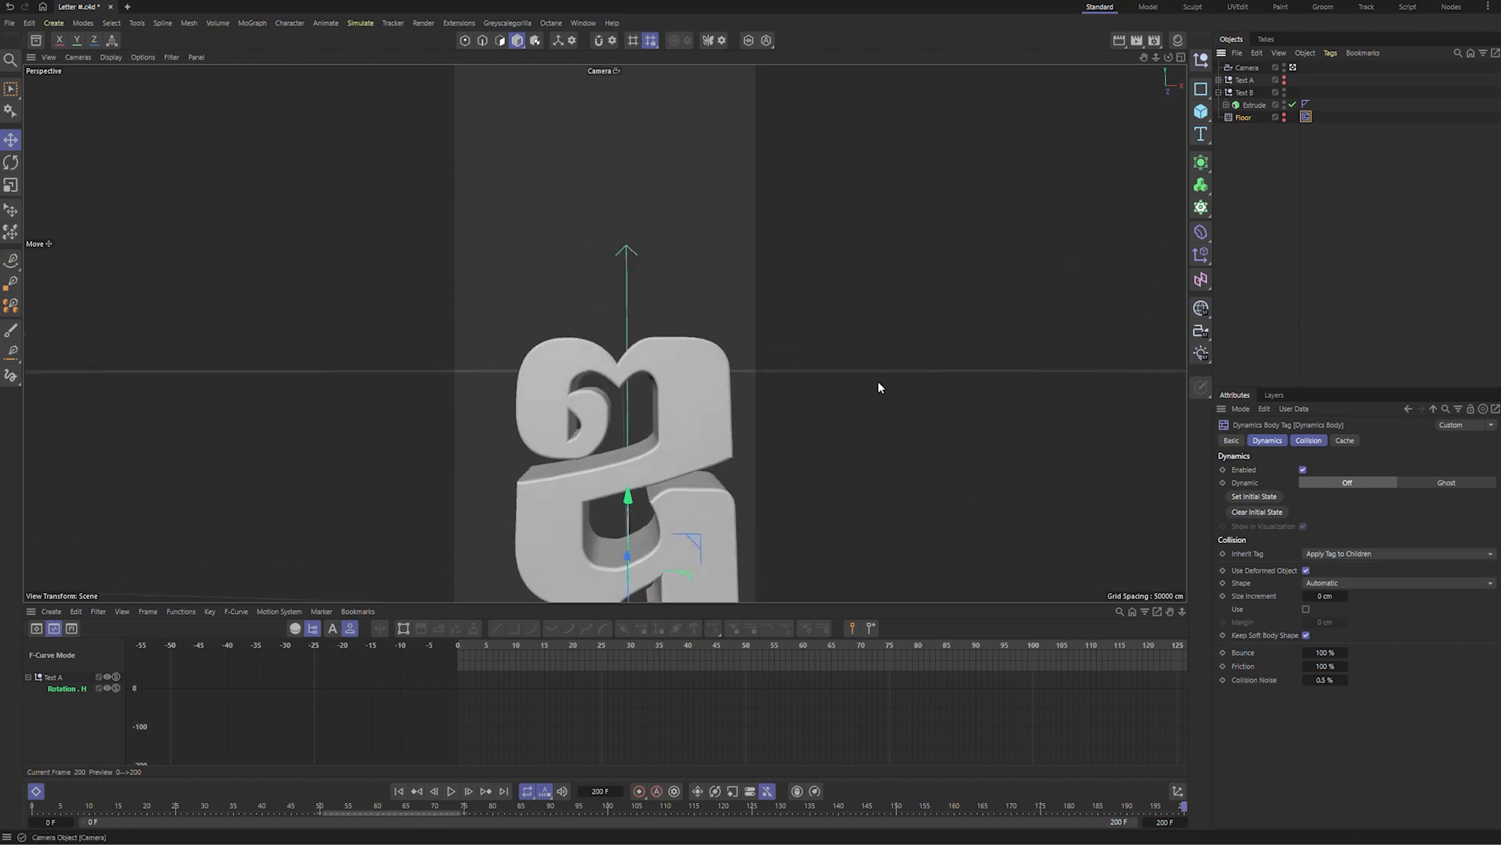
{"action": "scroll", "coordinate": [708, 440], "scroll_direction": "down", "scroll_amount": 8}
{"action": "left_click_drag", "start_coordinate": [635, 459], "coordinate": [592, 426], "text": "alt"}
{"action": "right_click_drag", "start_coordinate": [592, 426], "coordinate": [596, 426], "text": "alt"}
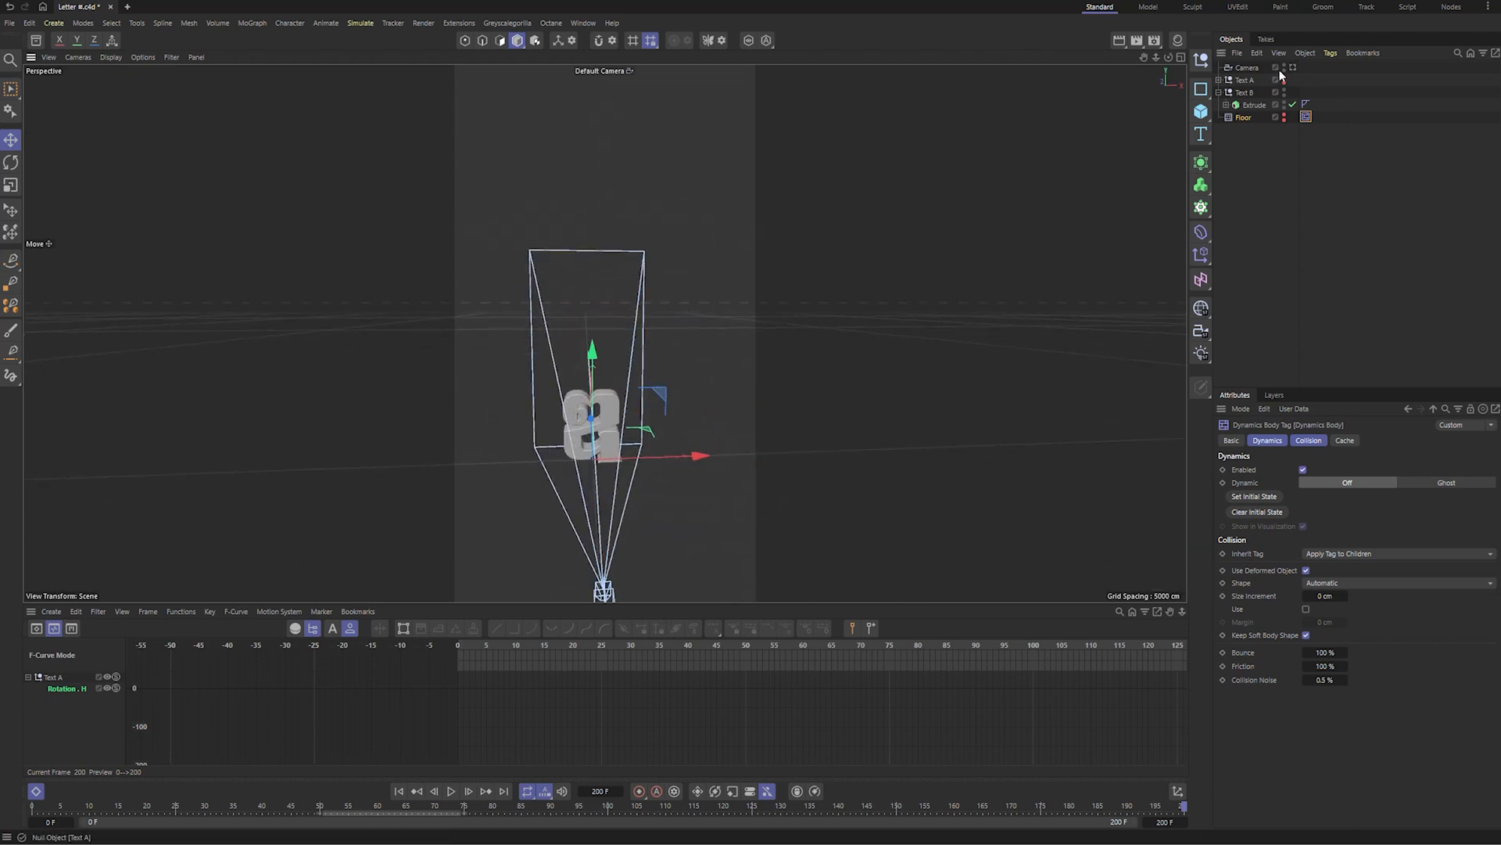
{"action": "left_click", "coordinate": [1284, 66], "text": "alt"}
{"action": "left_click_drag", "start_coordinate": [632, 427], "coordinate": [549, 419], "text": "alt"}
{"action": "right_click_drag", "start_coordinate": [549, 419], "coordinate": [596, 420], "text": "alt"}
{"action": "middle_click_drag", "start_coordinate": [596, 420], "coordinate": [550, 398], "text": "alt"}
{"action": "right_click_drag", "start_coordinate": [607, 362], "coordinate": [556, 371], "text": "alt"}
{"action": "middle_click_drag", "start_coordinate": [610, 364], "coordinate": [587, 359], "text": "alt"}
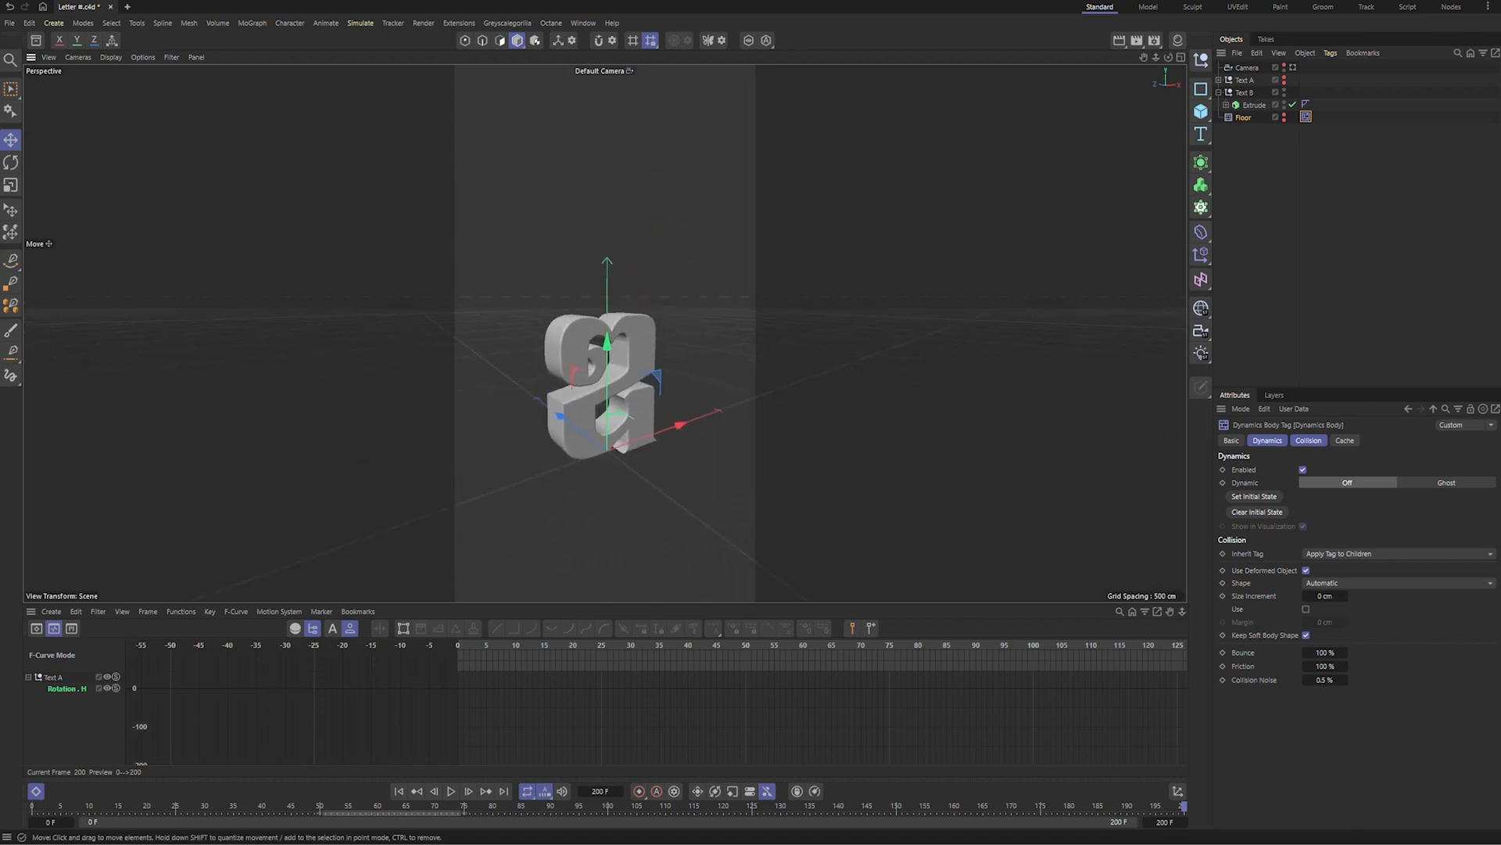
- Add a Basic Emitter with a pitch of -90° and raise it to about 395 cm above the letter
{"action": "left_click", "coordinate": [356, 26]}
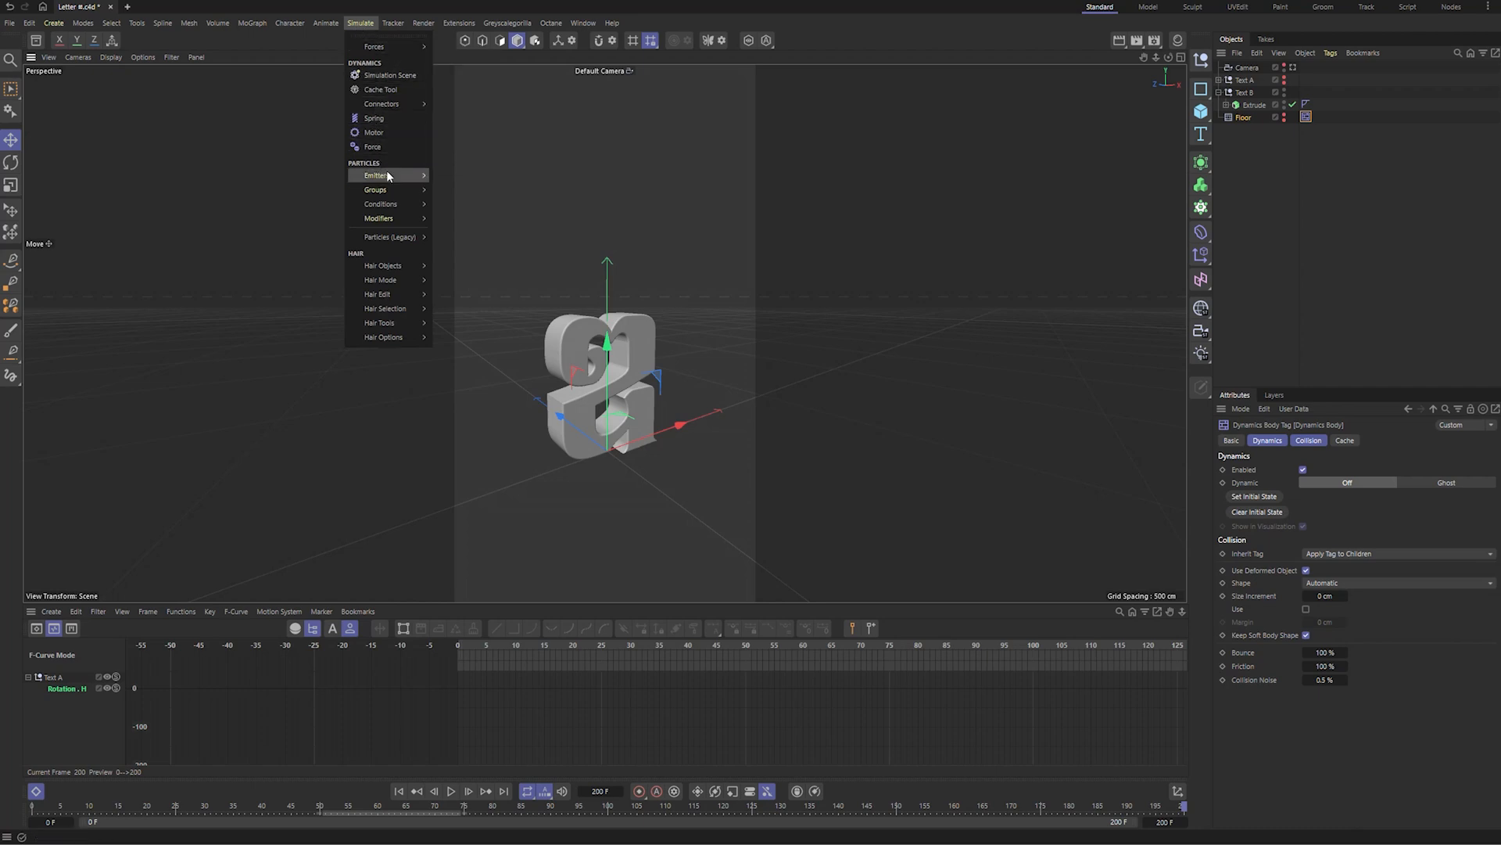
{"action": "mouse_move", "coordinate": [390, 174]}
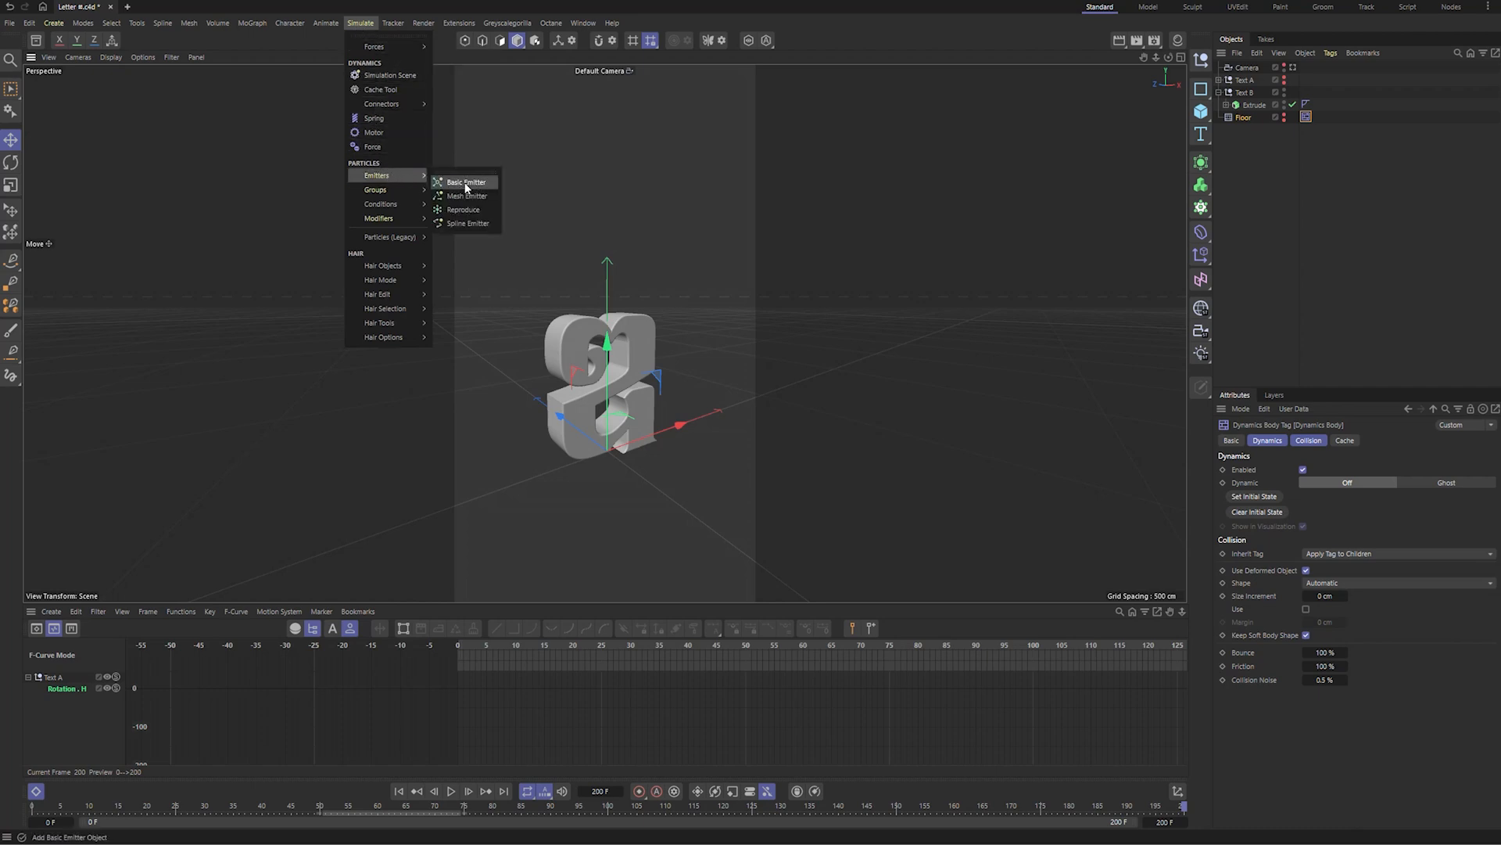
{"action": "left_click", "coordinate": [474, 184]}
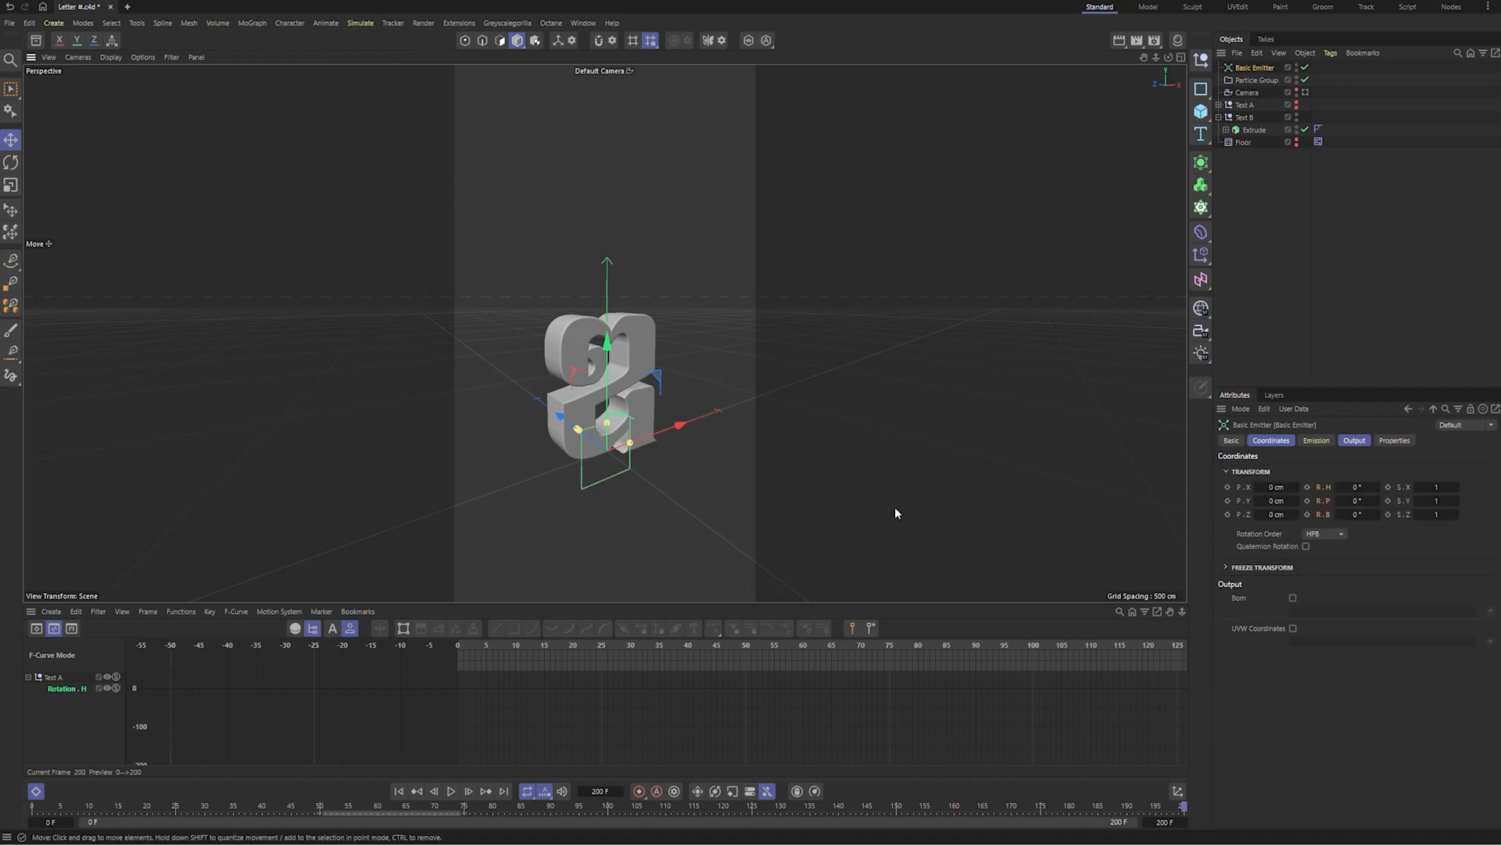
{"action": "left_click_drag", "start_coordinate": [1377, 502], "coordinate": [1358, 502]}
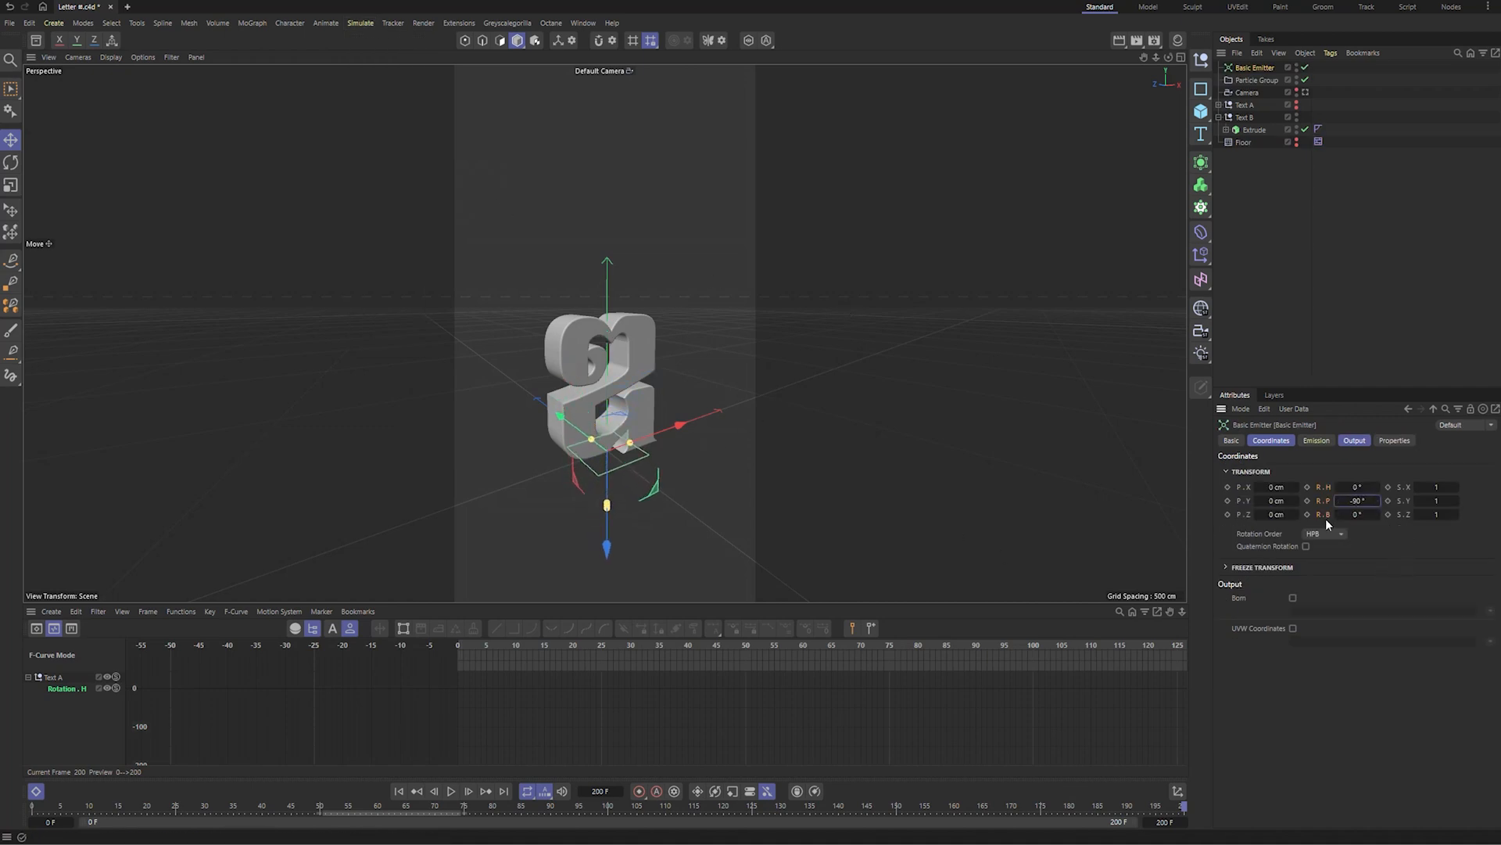
{"action": "left_click_drag", "start_coordinate": [606, 544], "coordinate": [589, 311]}
- Play the particle emission falling onto the letter from the new emitter and return to the first frame
{"action": "left_click", "coordinate": [452, 792]}
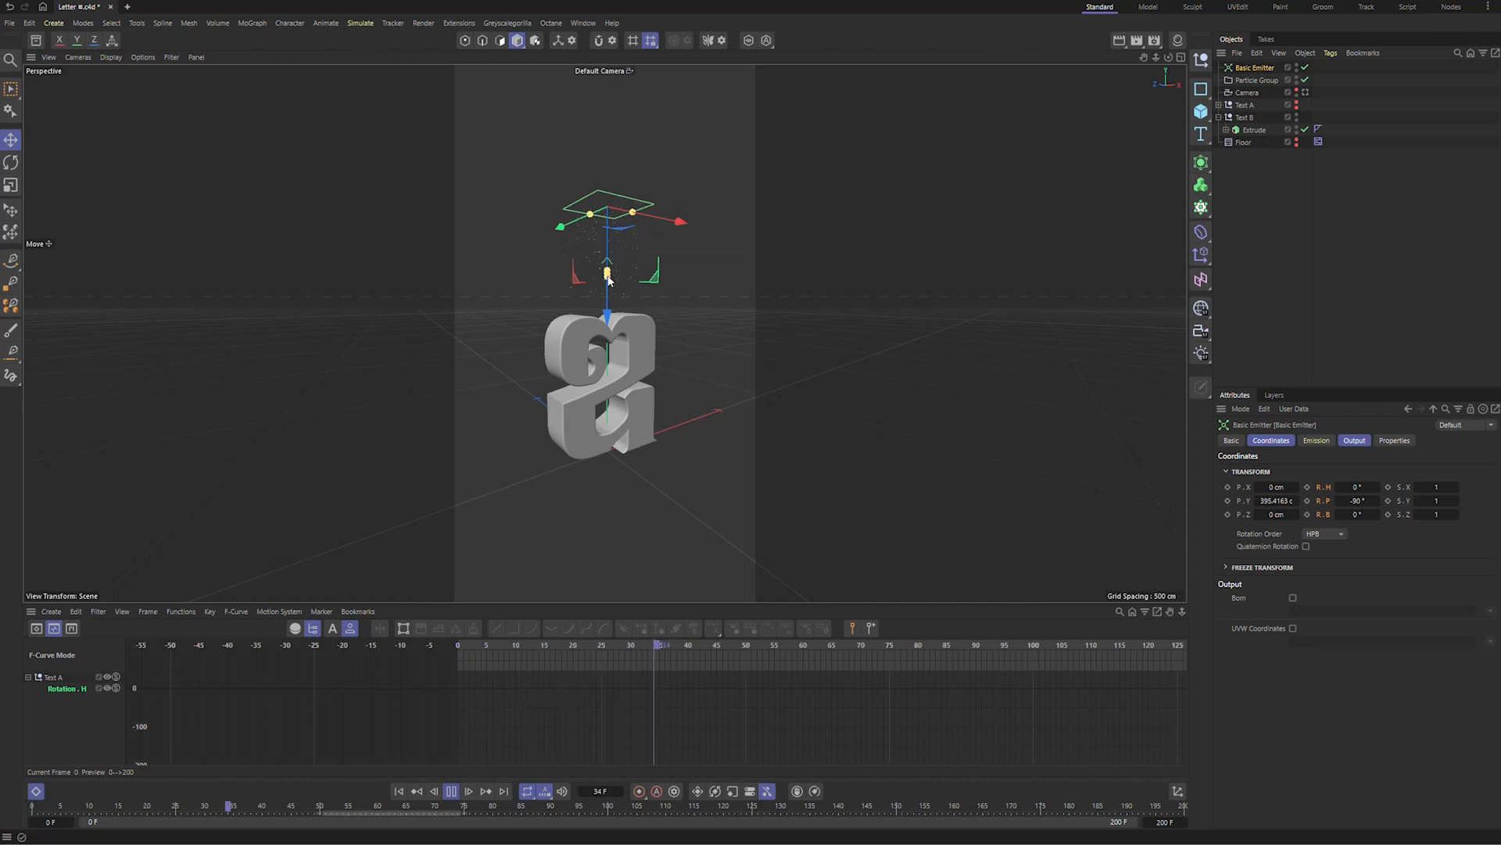
{"action": "scroll", "coordinate": [617, 227], "scroll_direction": "up", "scroll_amount": 3}
{"action": "left_click_drag", "start_coordinate": [617, 227], "coordinate": [591, 352], "text": "alt"}
{"action": "right_click_drag", "start_coordinate": [592, 352], "coordinate": [542, 424], "text": "alt"}
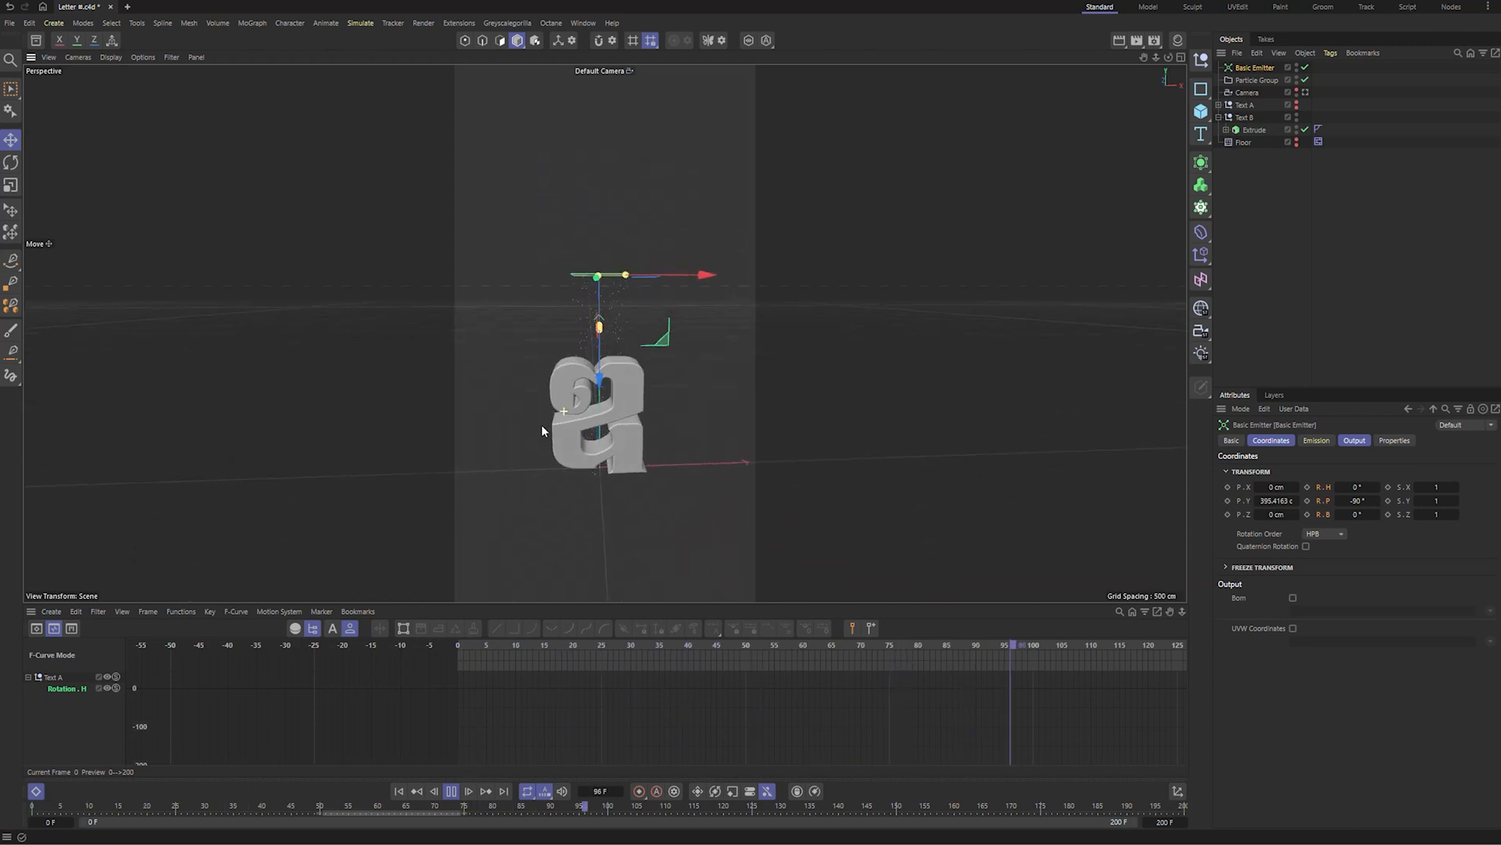
{"action": "left_click", "coordinate": [451, 792]}
{"action": "left_click", "coordinate": [399, 791]}
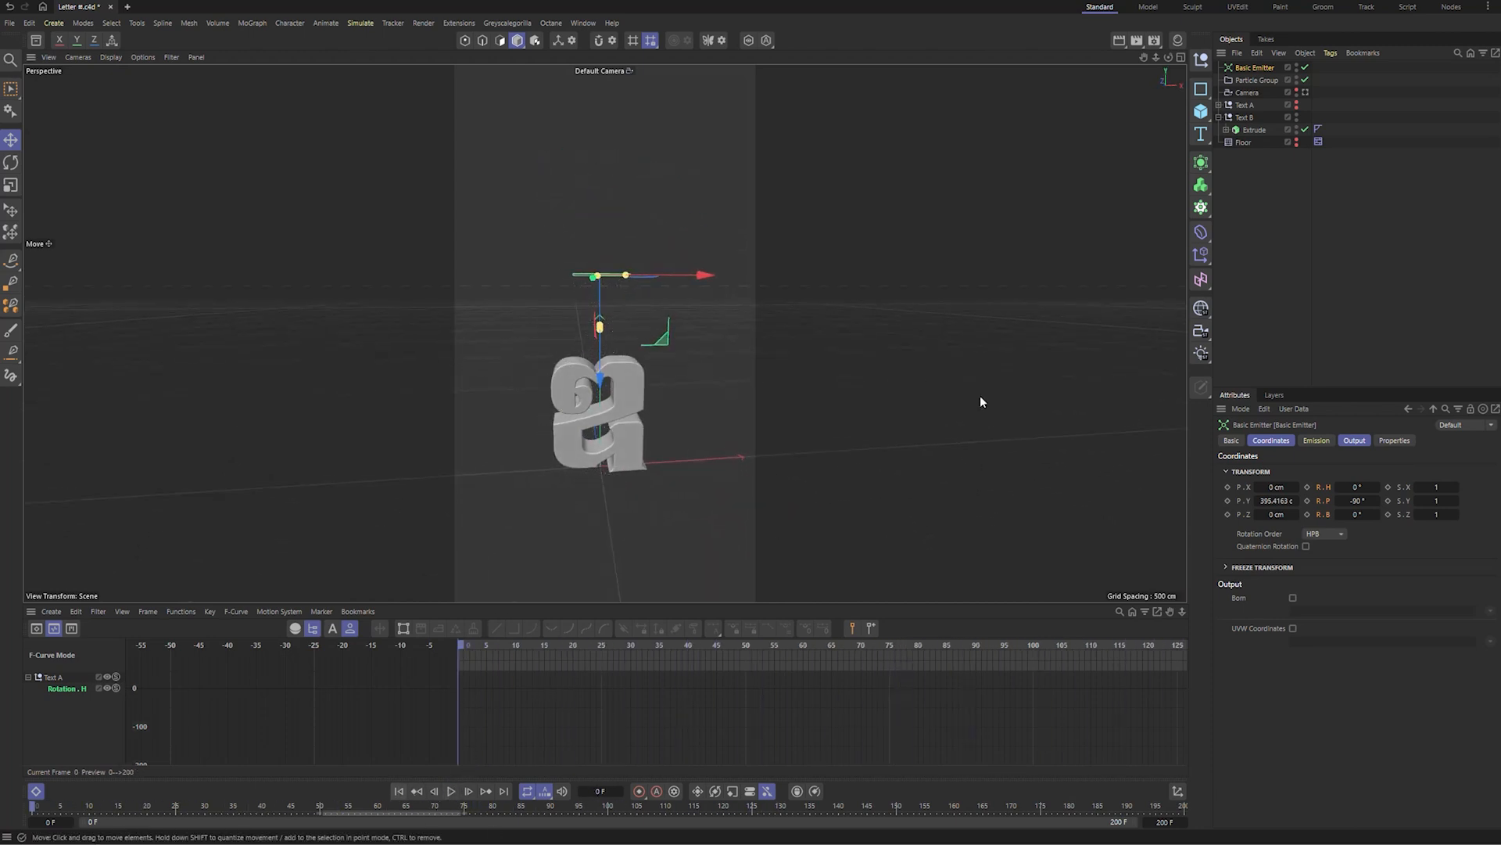
- Add a Cube and set its X, Y and Z sizes to 20 cm
{"action": "left_click", "coordinate": [1202, 111]}
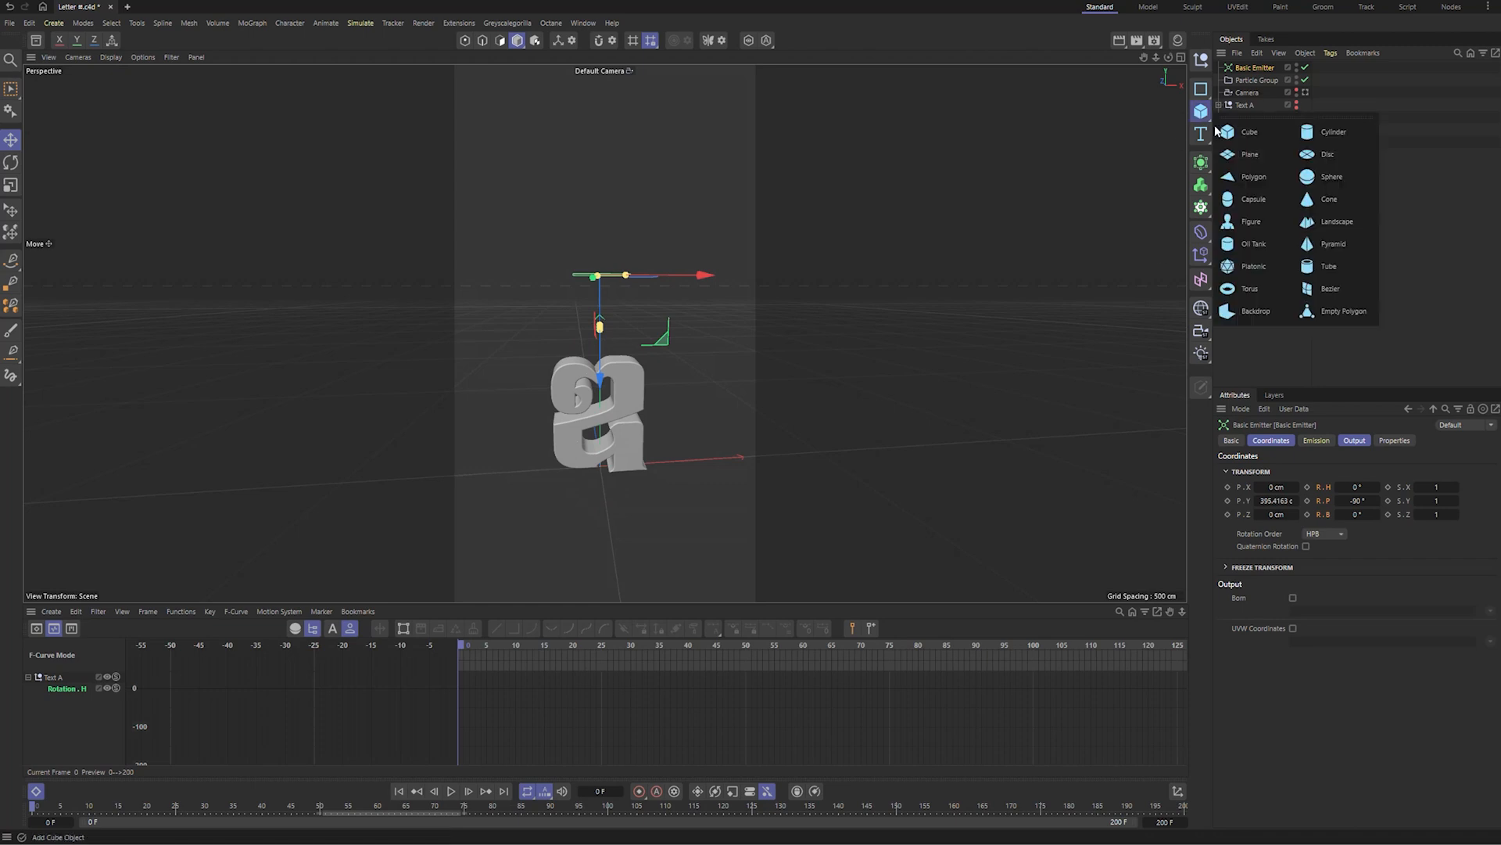
{"action": "left_click", "coordinate": [1261, 134]}
{"action": "left_click", "coordinate": [1314, 441]}
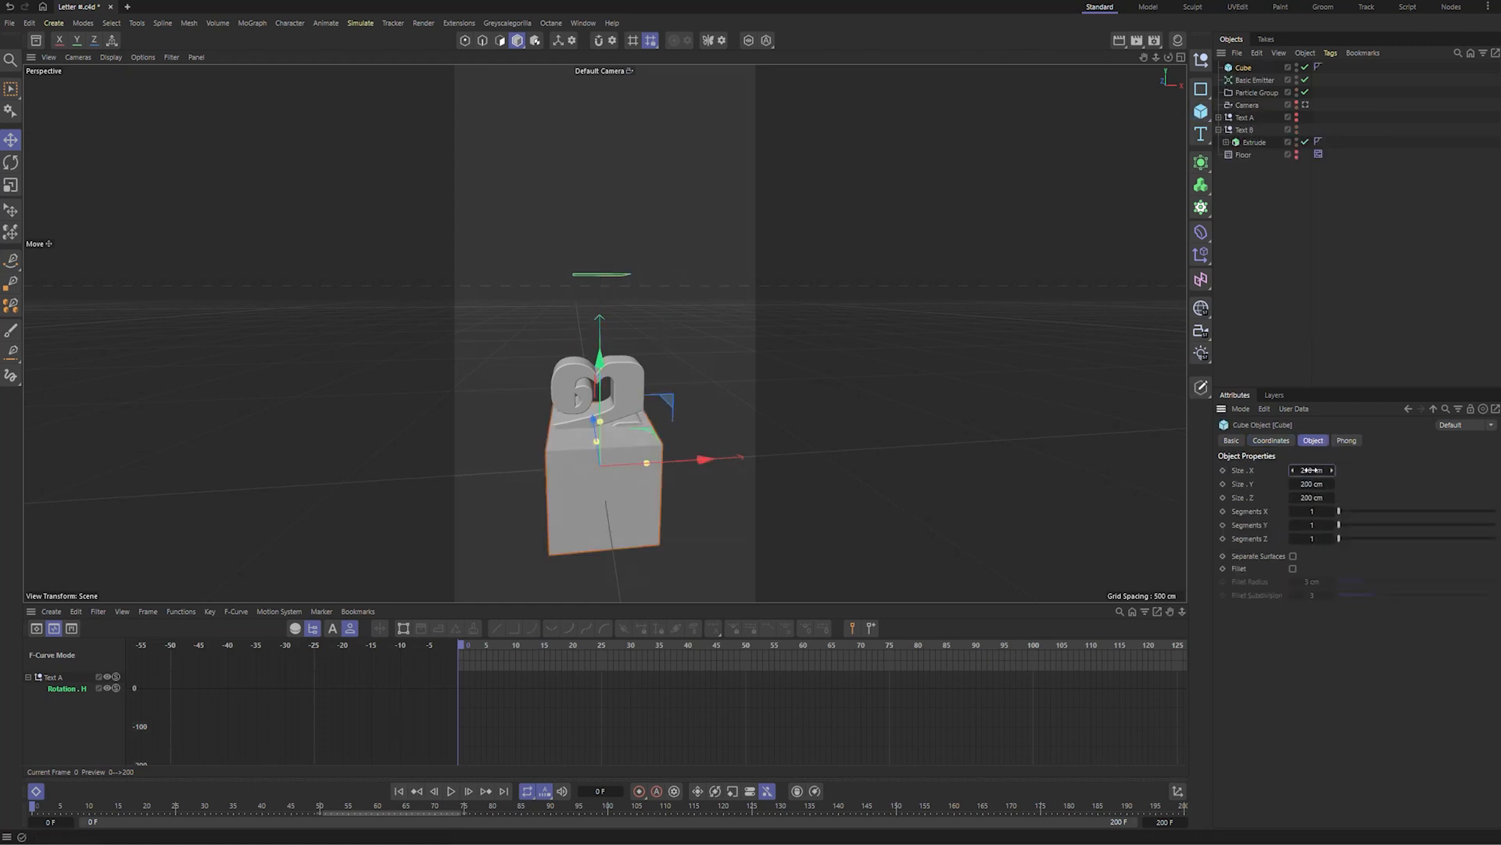
{"action": "key", "text": "Tab"}
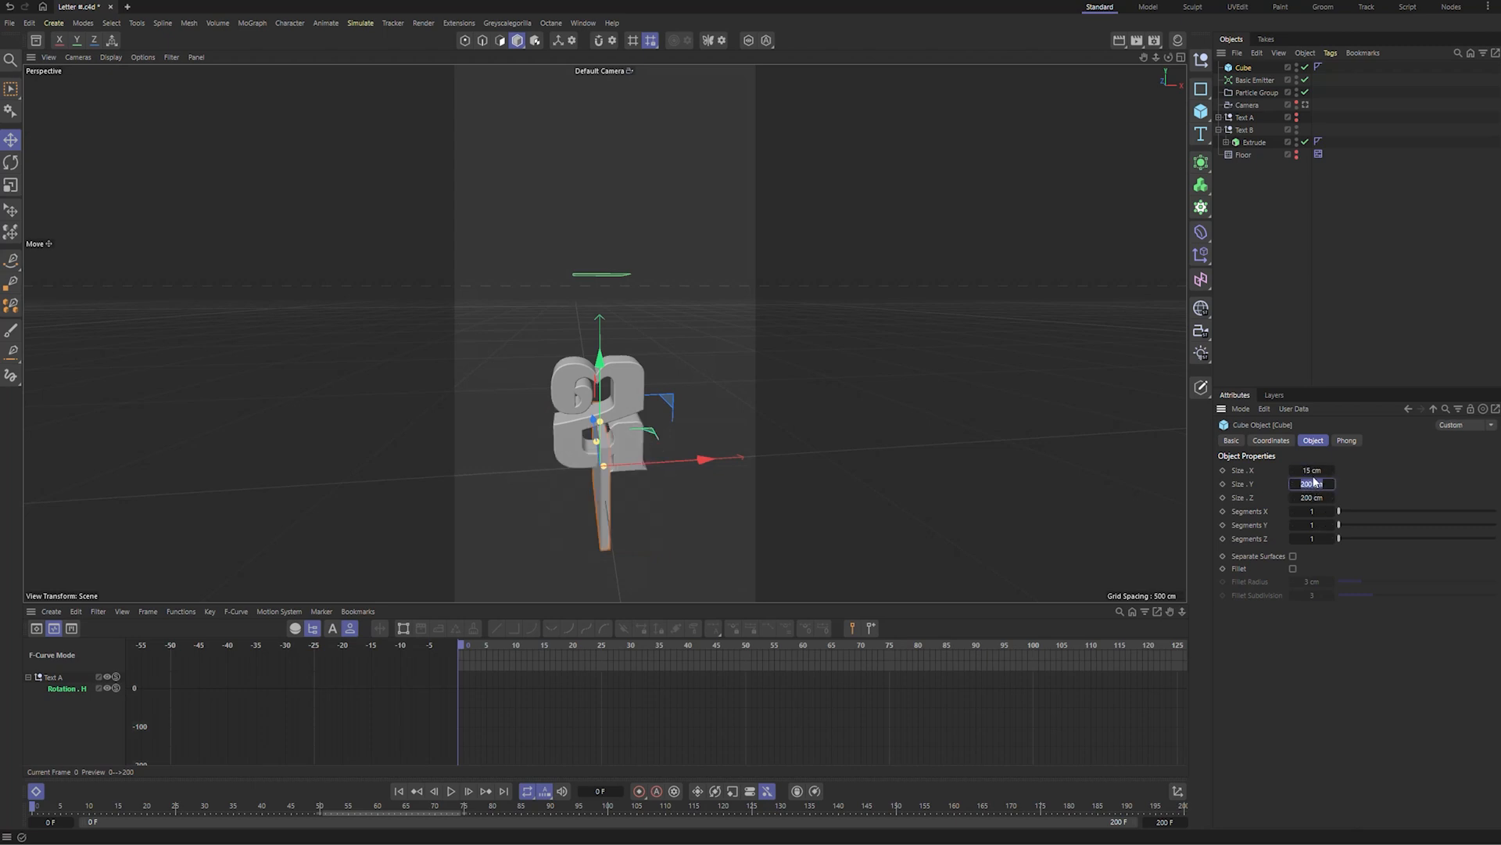
{"action": "type", "text": "20"}
{"action": "key", "text": "Tab"}
{"action": "type", "text": "20"}
{"action": "key", "text": "Tab"}
{"action": "type", "text": "20"}
{"action": "key", "text": "Return"}
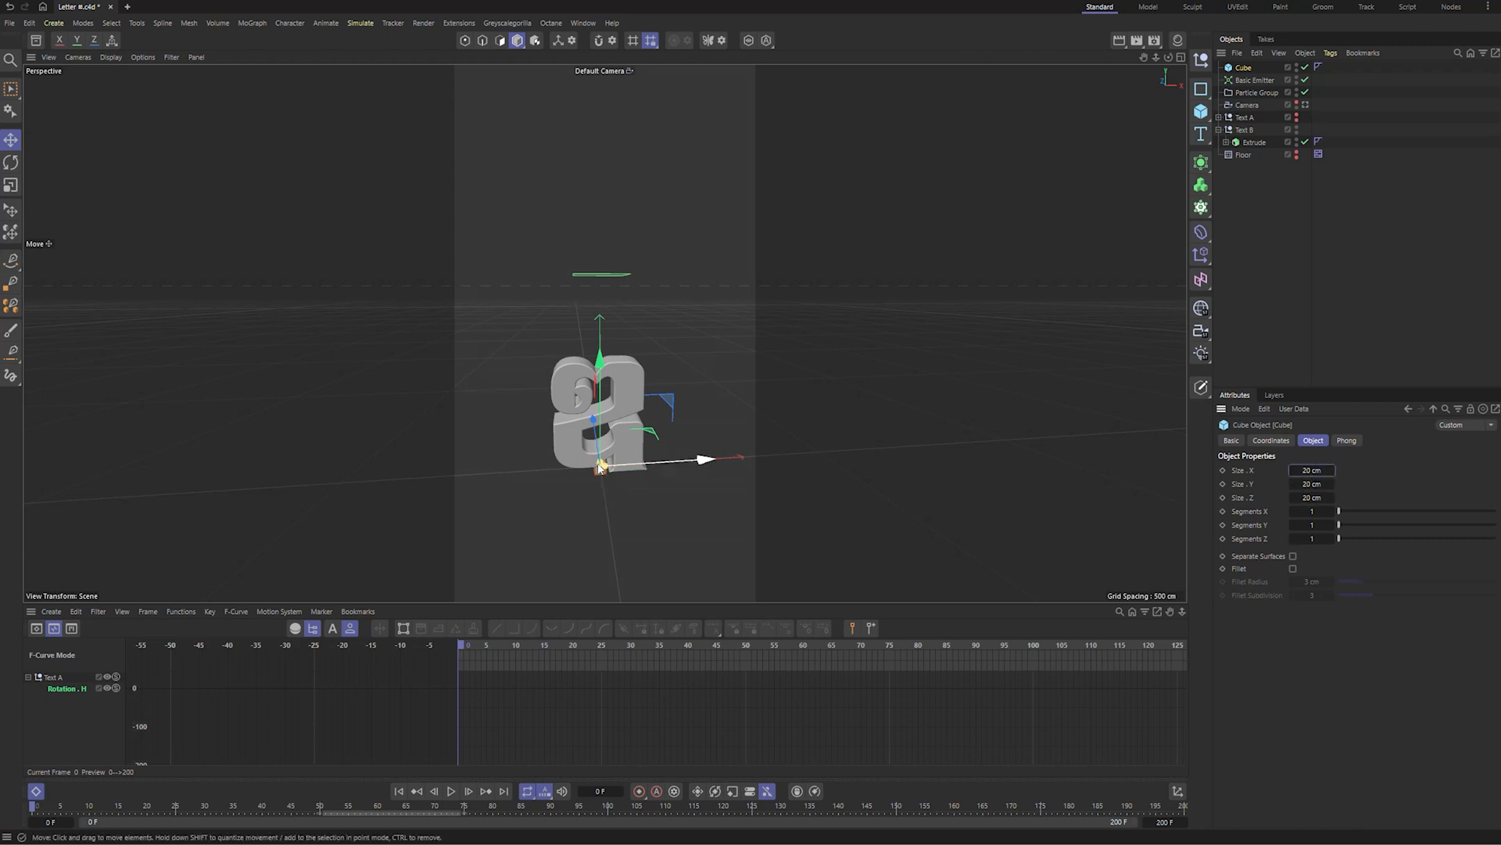
- Enable the Cube's fillet and display the viewport shading with edge lines
{"action": "scroll", "coordinate": [601, 467], "scroll_direction": "up", "scroll_amount": 5}
{"action": "scroll", "coordinate": [615, 458], "scroll_direction": "up", "scroll_amount": 4}
{"action": "scroll", "coordinate": [613, 463], "scroll_direction": "down", "scroll_amount": 2}
{"action": "left_click_drag", "start_coordinate": [613, 465], "coordinate": [621, 496], "text": "alt"}
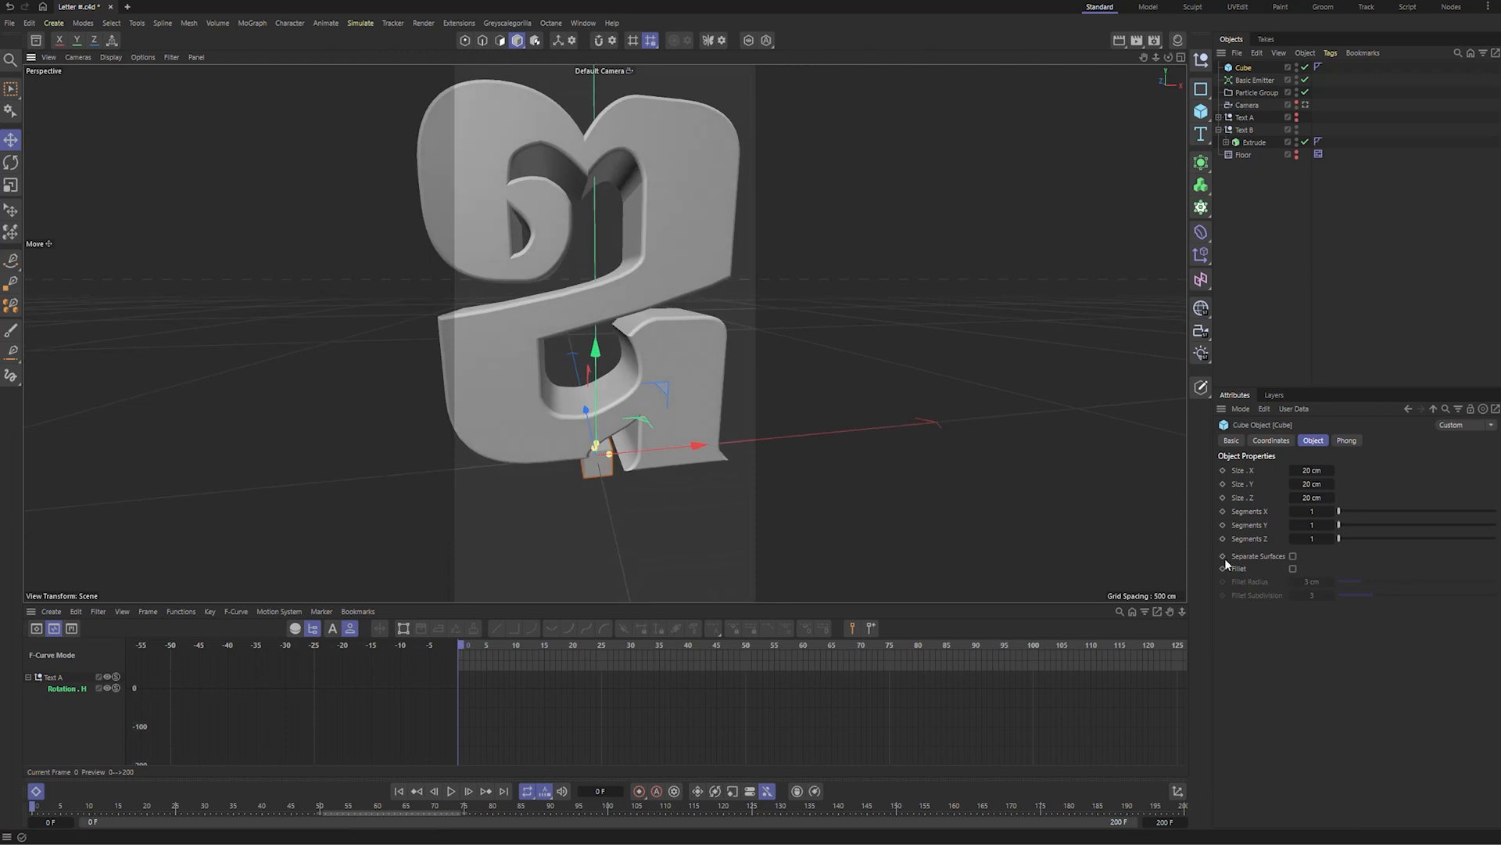
{"action": "scroll", "coordinate": [663, 469], "scroll_direction": "up", "scroll_amount": 3}
{"action": "left_click_drag", "start_coordinate": [664, 469], "coordinate": [718, 453], "text": "alt"}
{"action": "left_click", "coordinate": [110, 59]}
{"action": "left_click", "coordinate": [135, 111]}
- Set the Cube to 25 cm on all sides with a 2 cm fillet radius and move it below the Floor in the hierarchy
{"action": "scroll", "coordinate": [577, 467], "scroll_direction": "up", "scroll_amount": 4}
{"action": "left_click_drag", "start_coordinate": [577, 468], "coordinate": [622, 461], "text": "alt"}
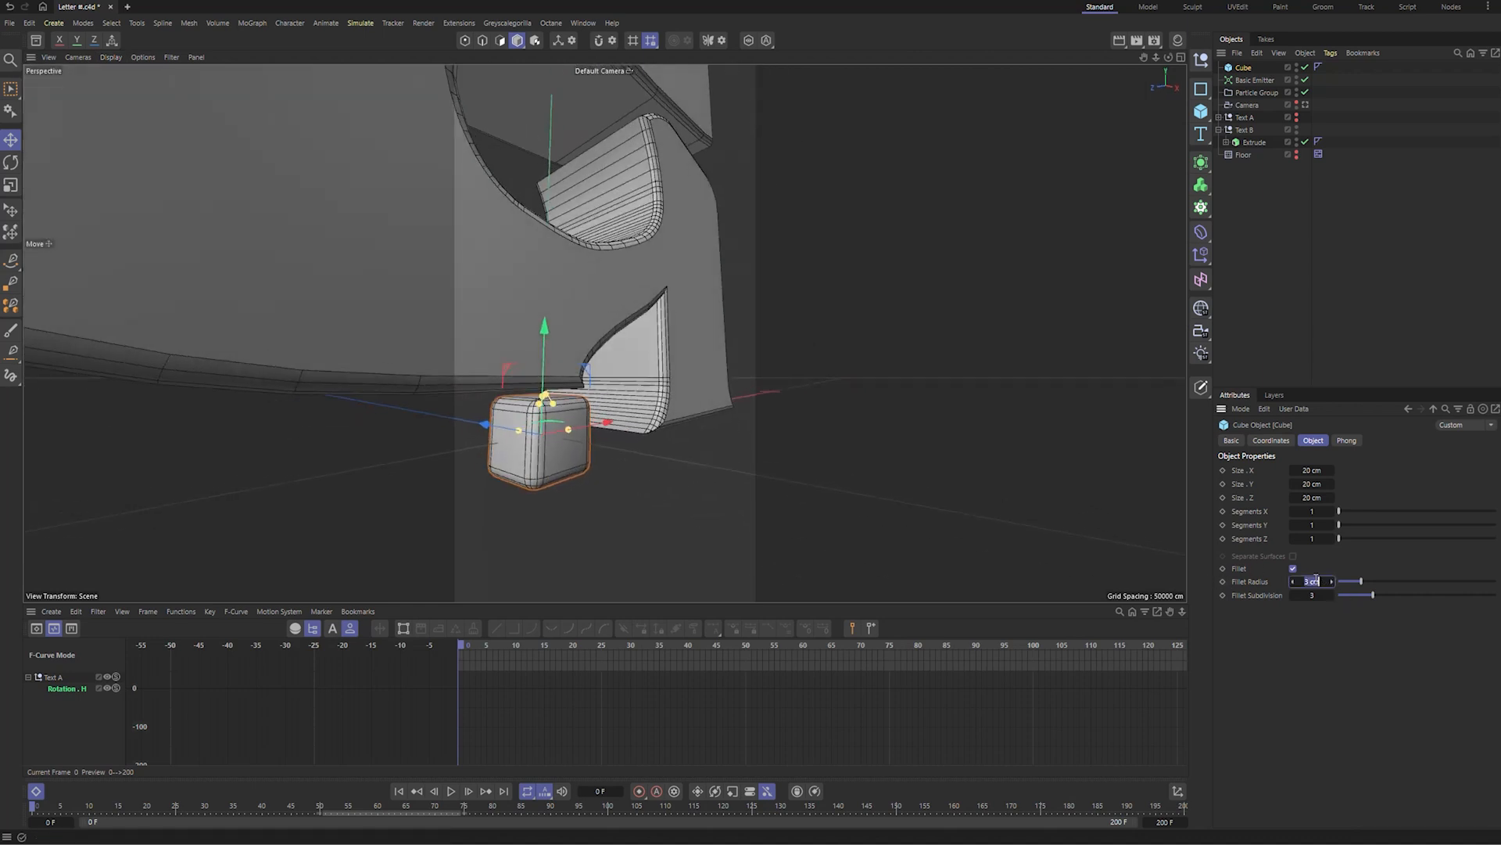
{"action": "left_click_drag", "start_coordinate": [626, 486], "coordinate": [462, 452], "text": "alt"}
{"action": "scroll", "coordinate": [466, 426], "scroll_direction": "down", "scroll_amount": 5}
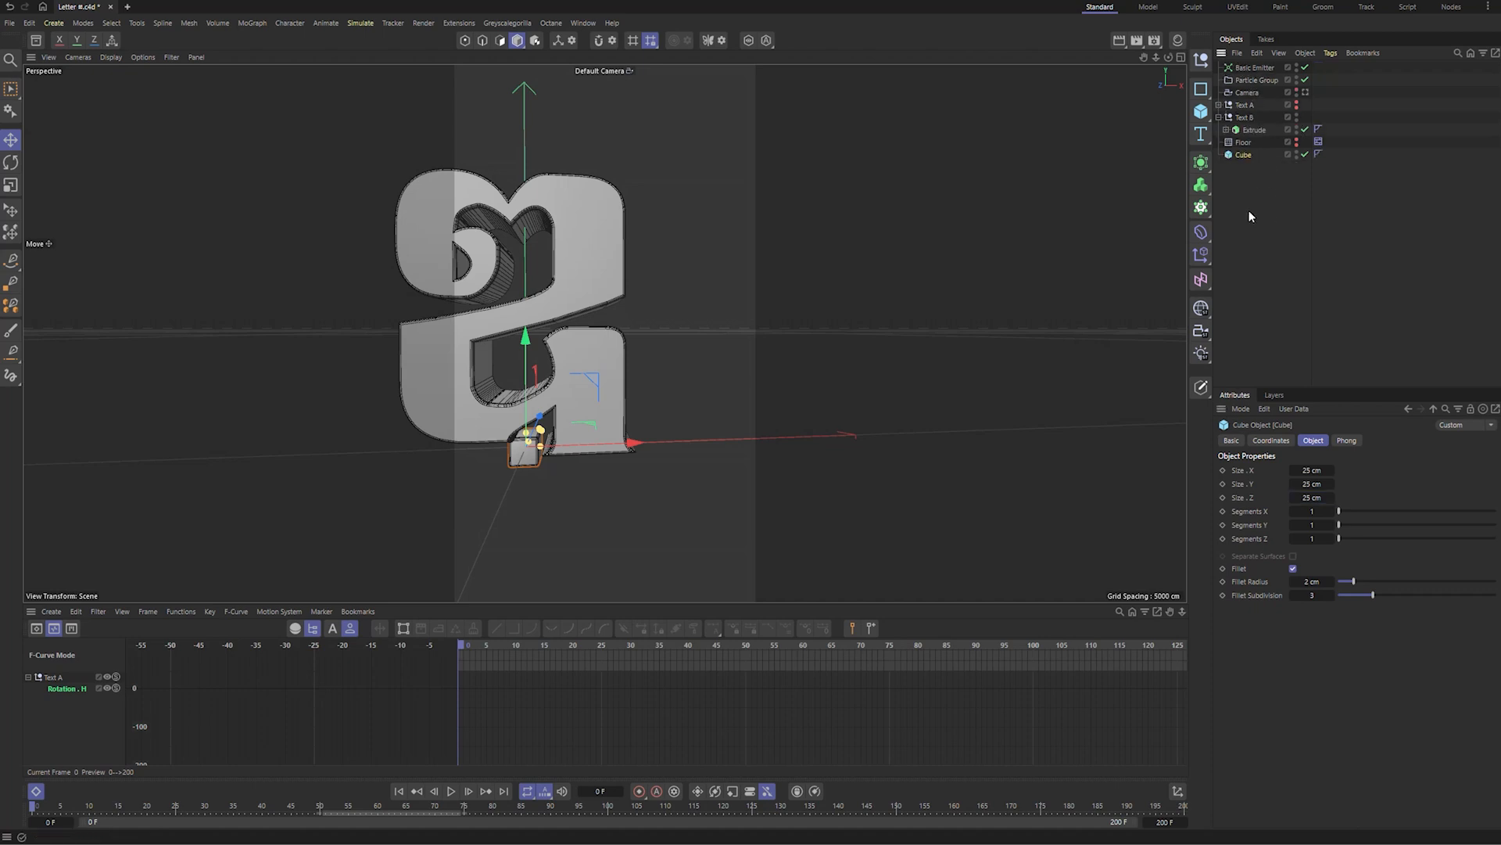
- Add a Cloner with the Cube as its child and place it at the top of the object hierarchy
{"action": "left_click", "coordinate": [1202, 207]}
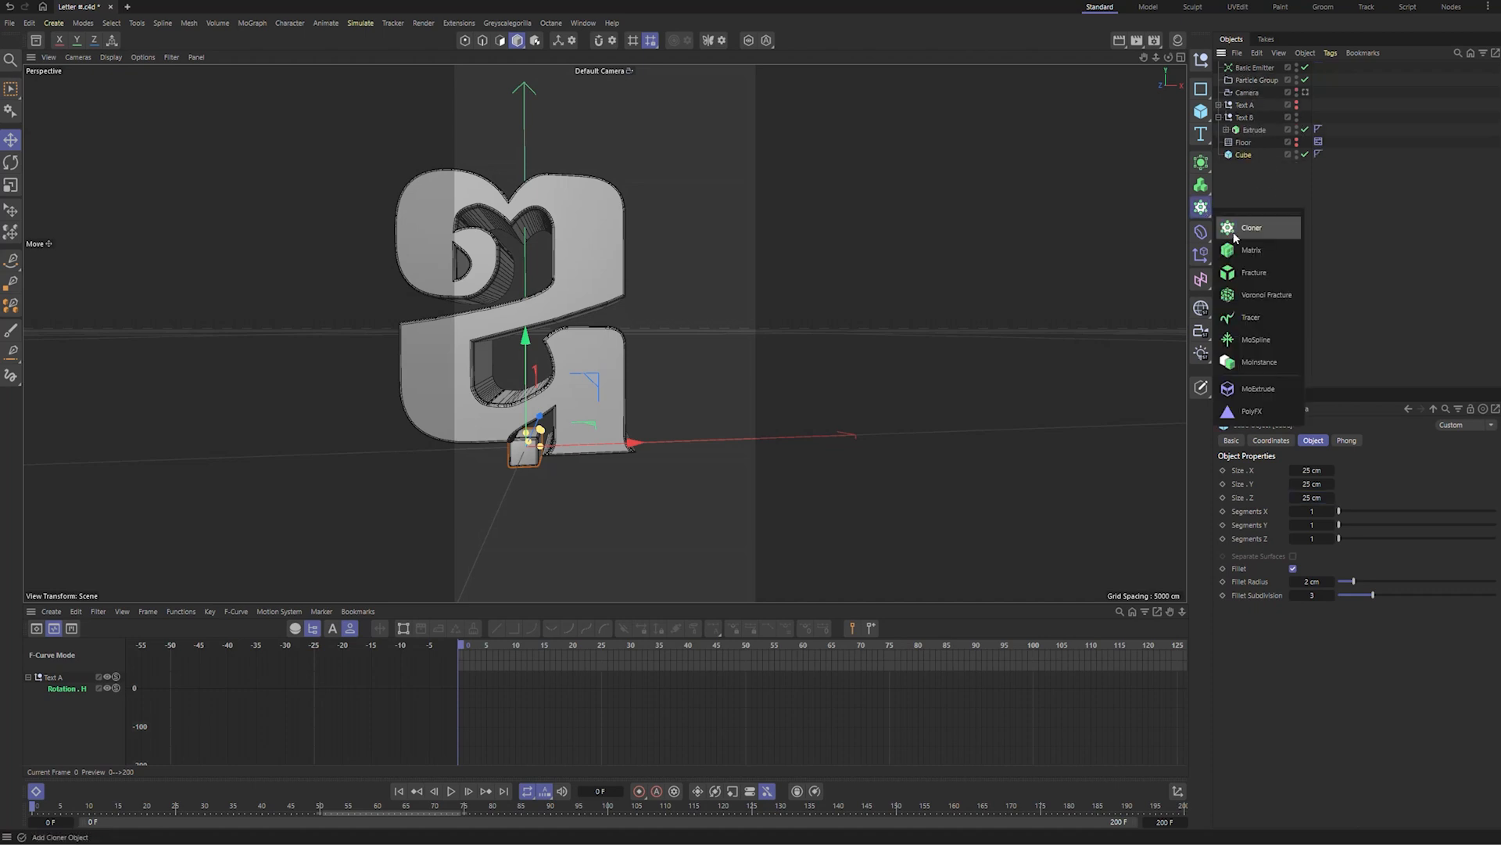
{"action": "left_click", "coordinate": [1251, 228]}
{"action": "left_click_drag", "start_coordinate": [1244, 69], "coordinate": [1245, 68]}
{"action": "left_click", "coordinate": [1246, 68]}
{"action": "left_click", "coordinate": [1251, 93]}
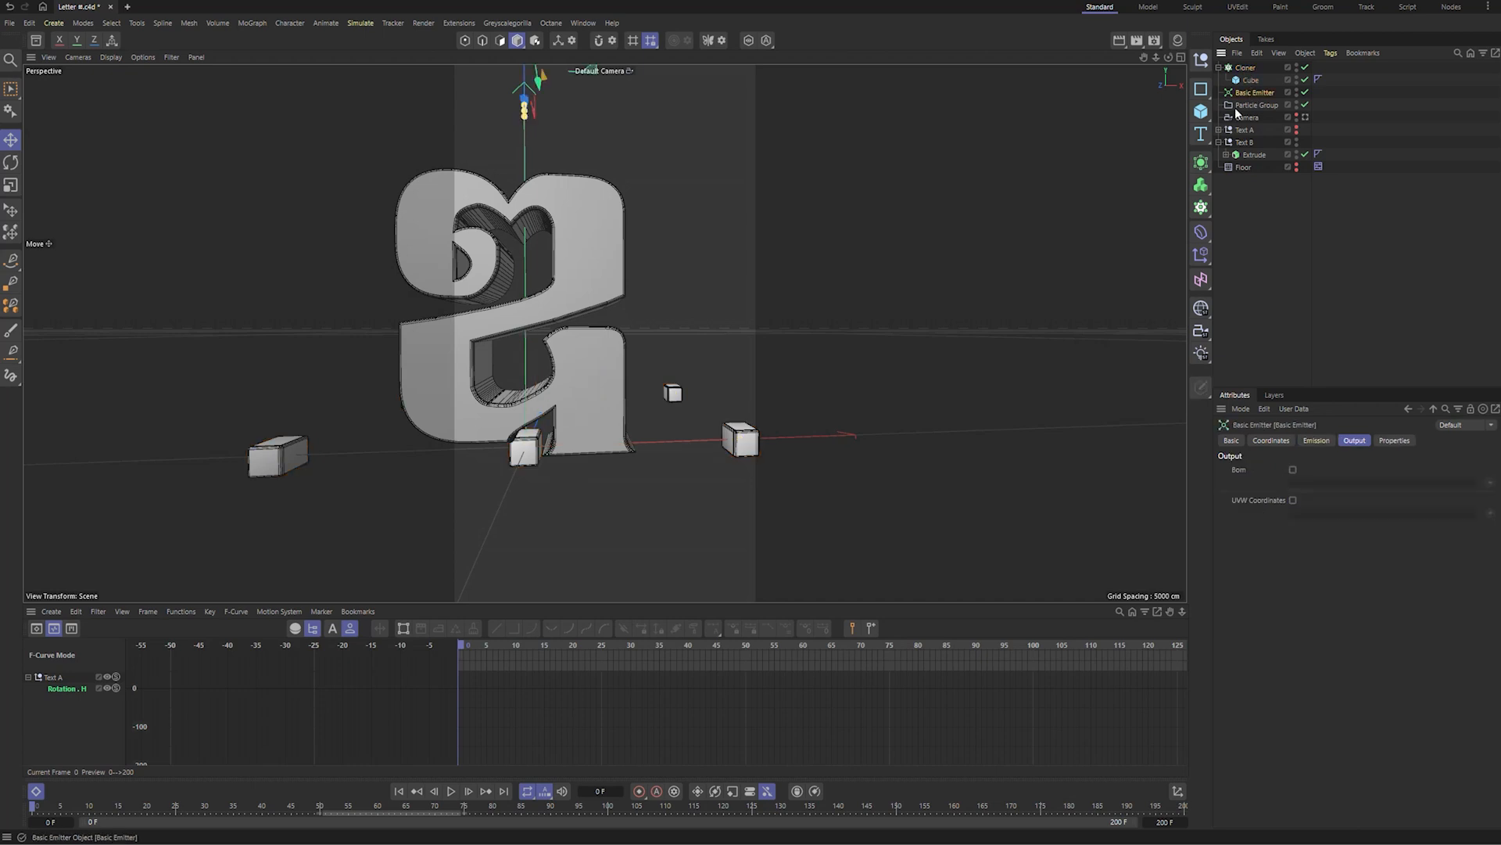
- Set the Cloner to Object mode with the Particle Group as its object and play the emission
{"action": "left_click", "coordinate": [1247, 69]}
{"action": "left_click", "coordinate": [1331, 471]}
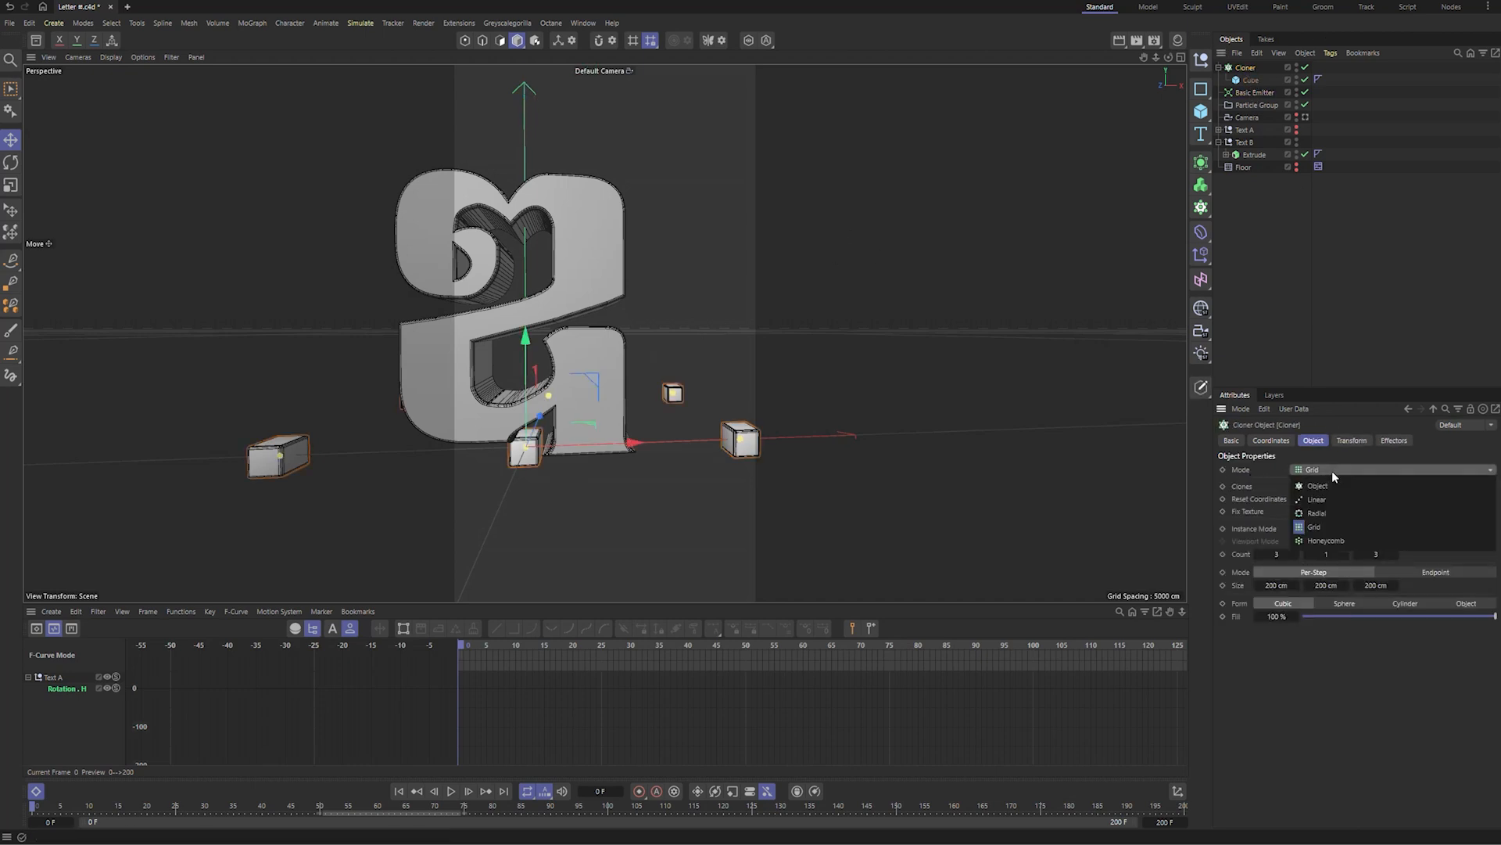
{"action": "left_click", "coordinate": [1337, 486]}
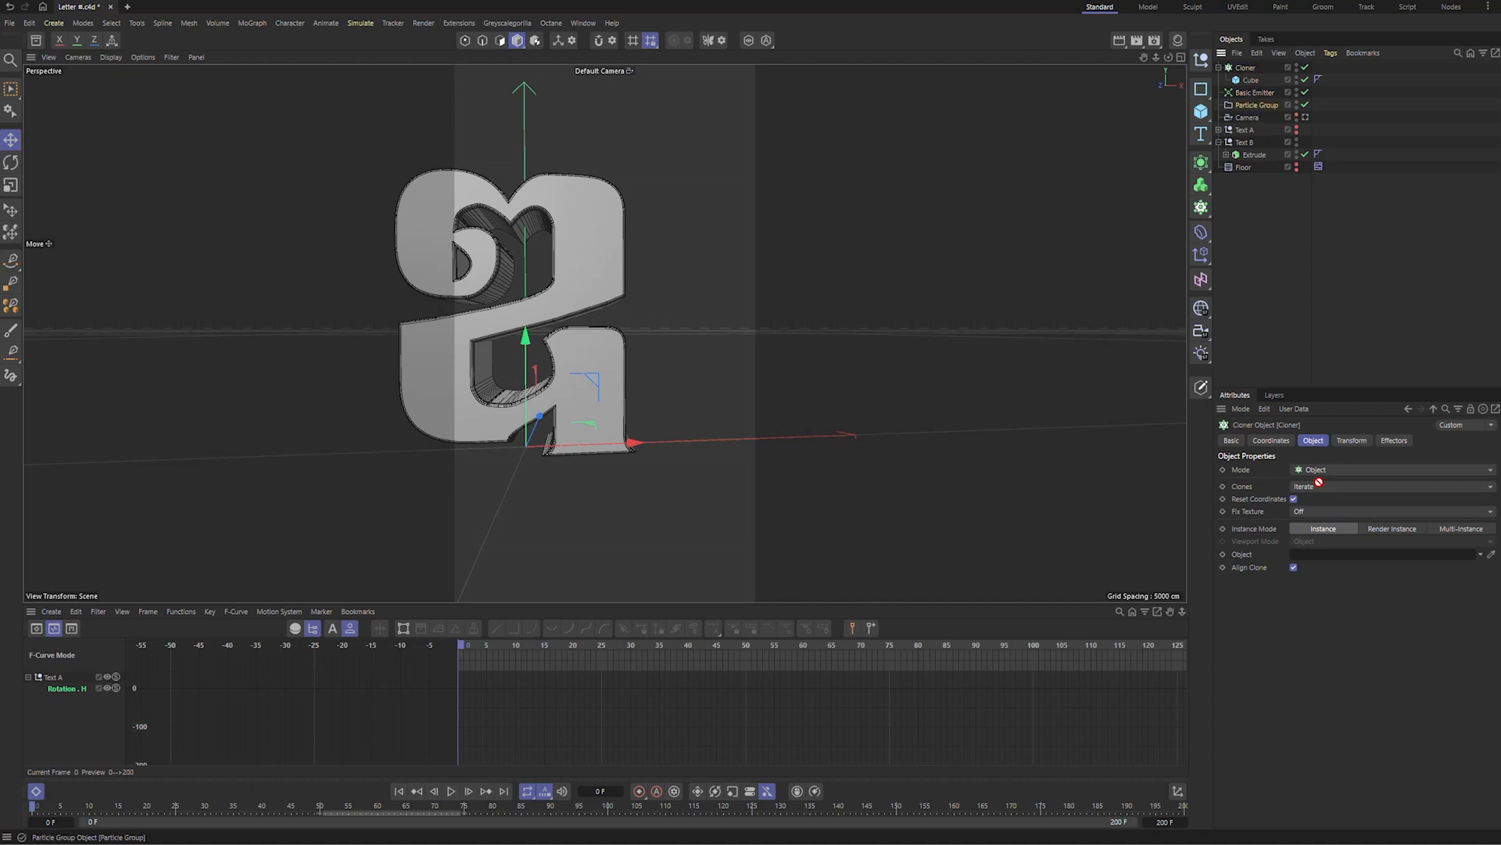
{"action": "scroll", "coordinate": [724, 354], "scroll_direction": "down", "scroll_amount": 4}
{"action": "left_click_drag", "start_coordinate": [724, 355], "coordinate": [710, 389], "text": "alt"}
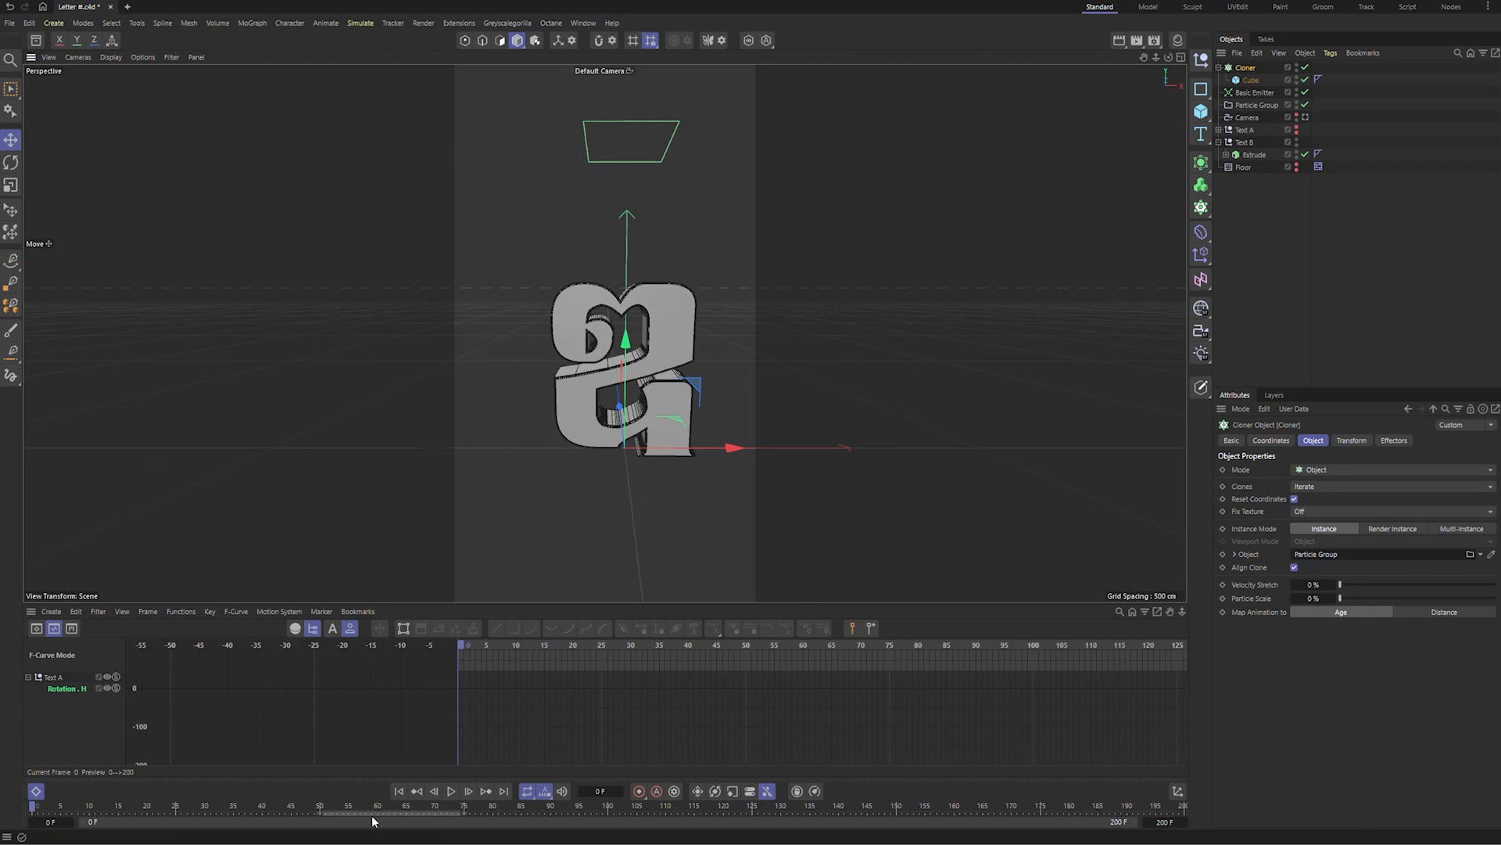
{"action": "left_click", "coordinate": [451, 793]}
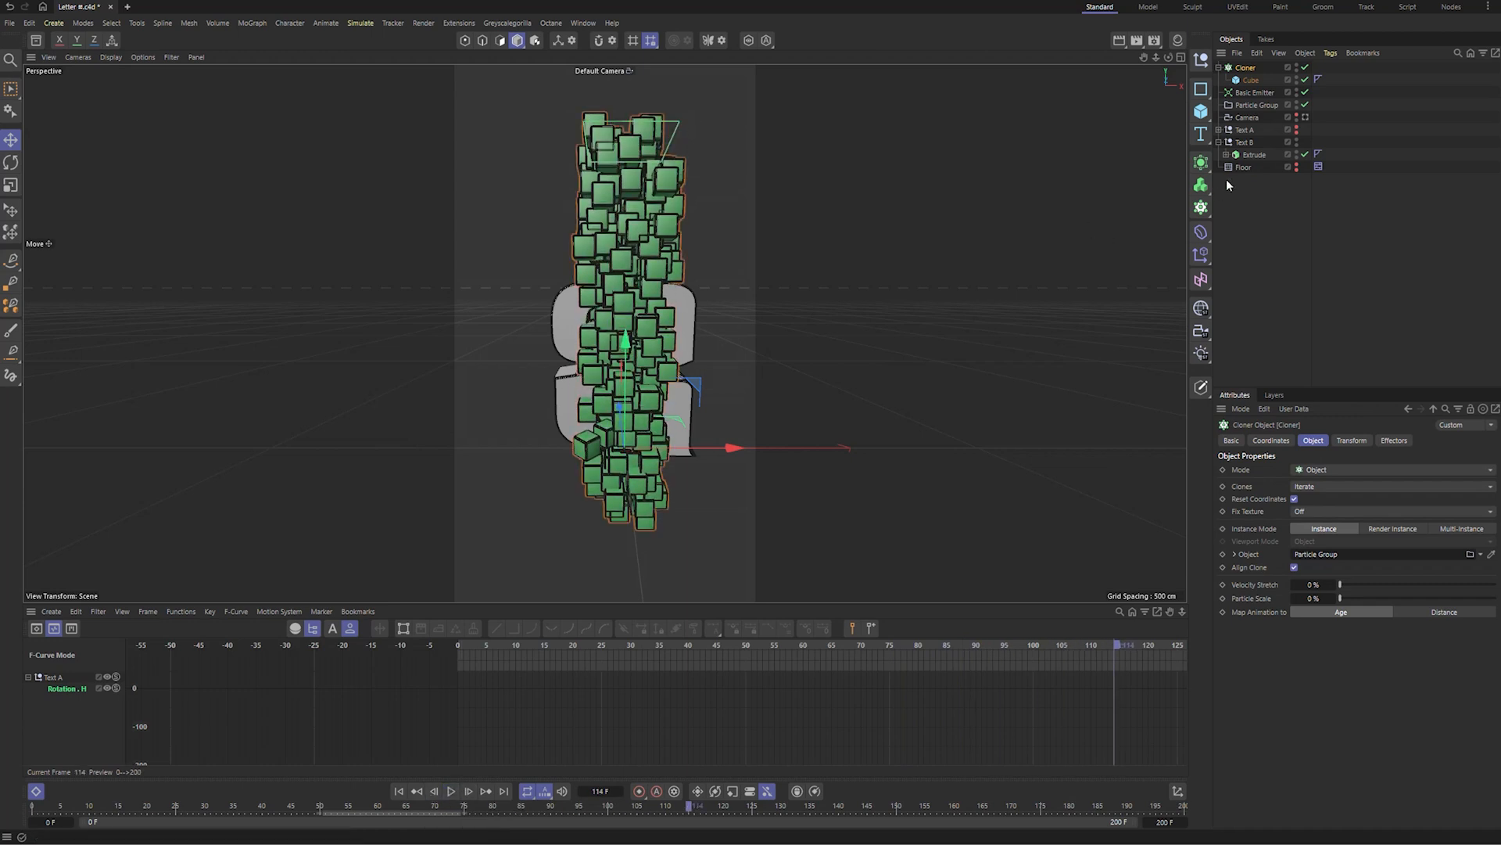
- Apply a Bullet Collider Body tag to the Text B Extrude and return to the first frame
{"action": "left_click", "coordinate": [1249, 155]}
{"action": "right_click", "coordinate": [1249, 156]}
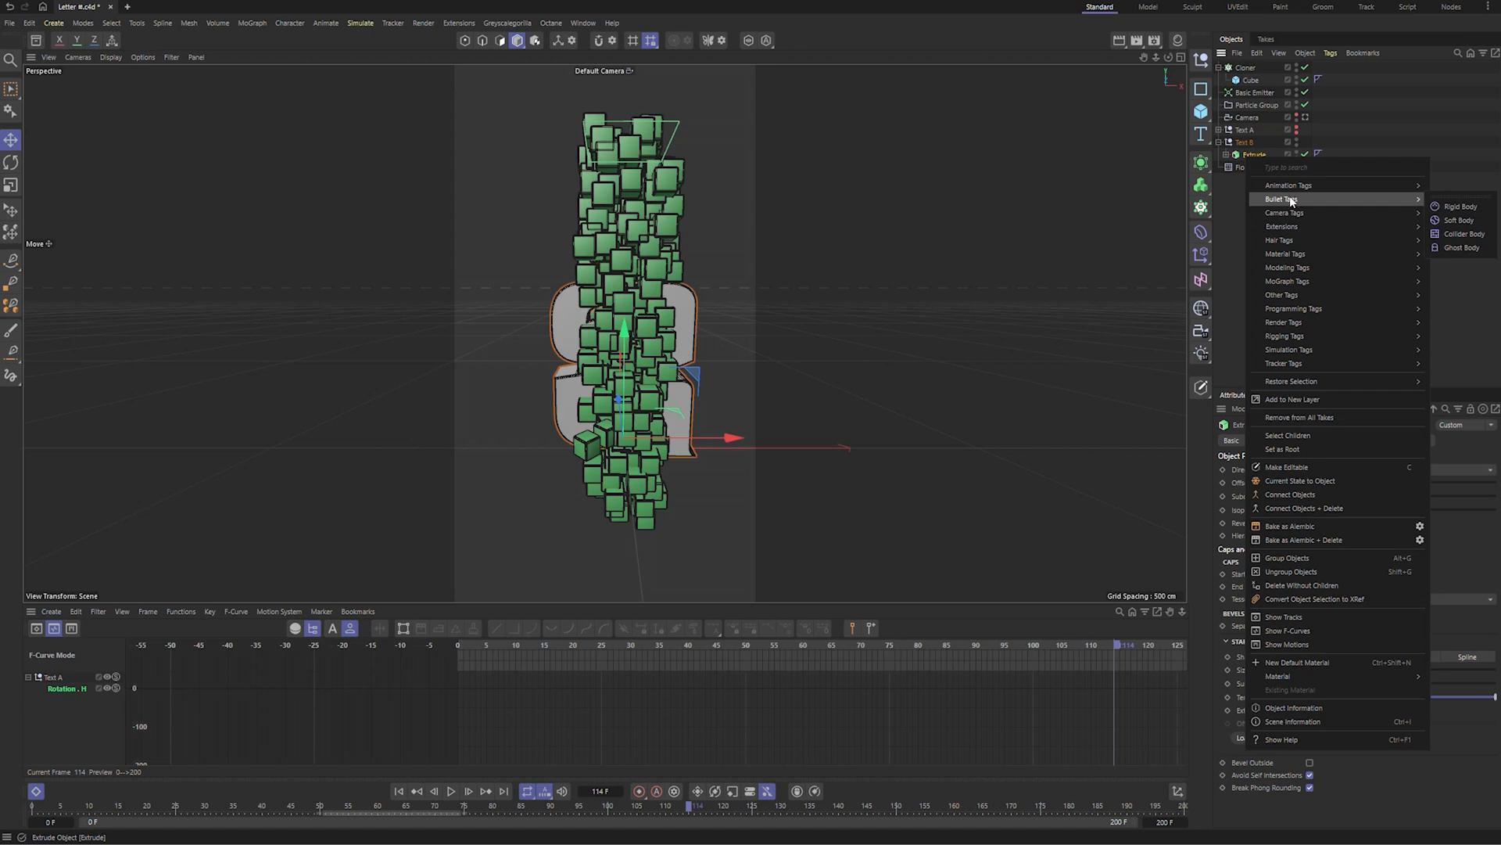
{"action": "left_click", "coordinate": [1464, 235]}
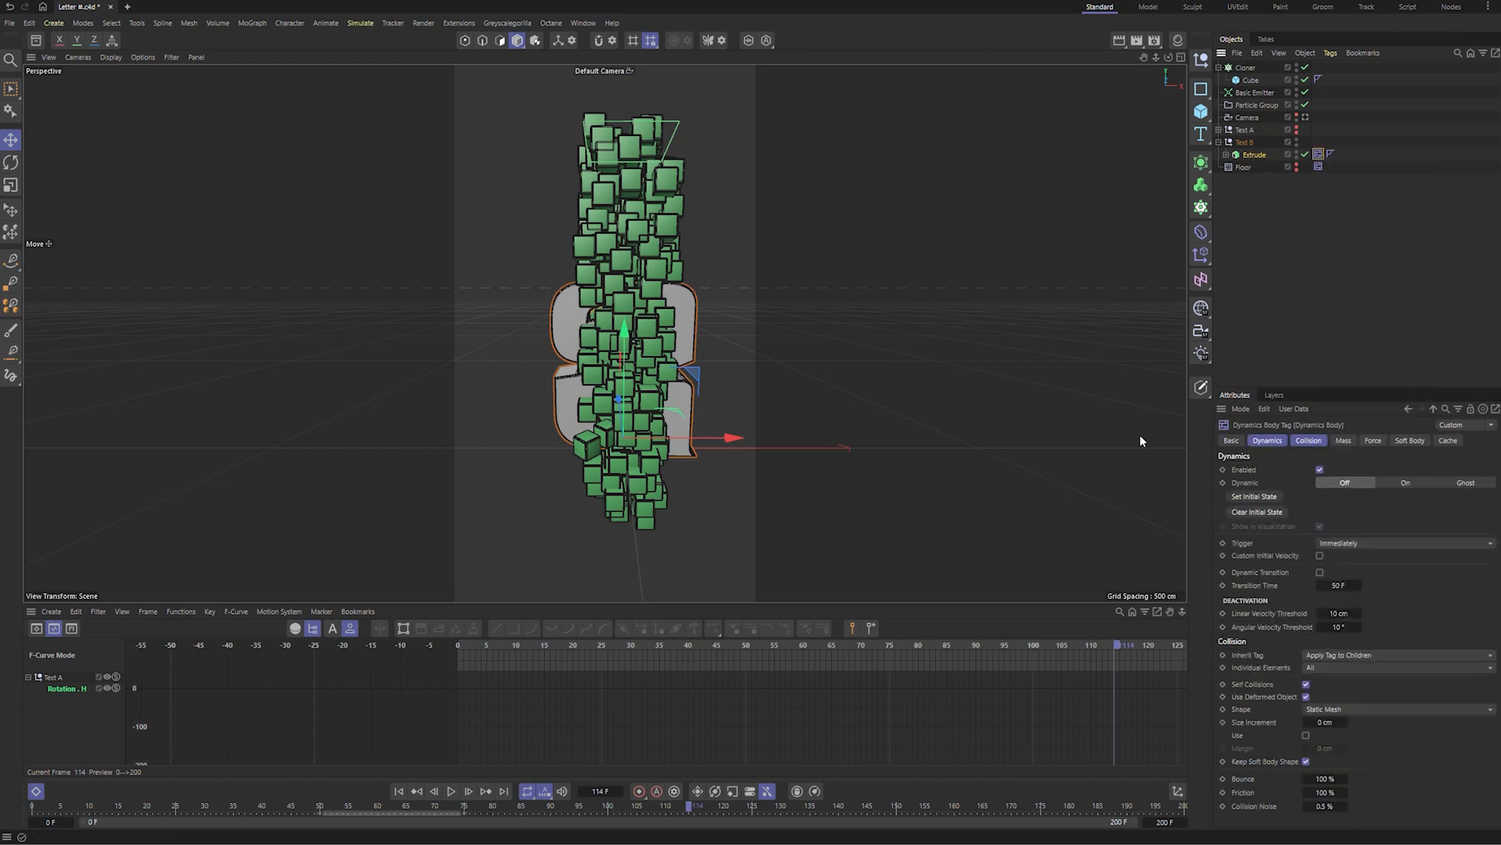
{"action": "left_click", "coordinate": [400, 793]}
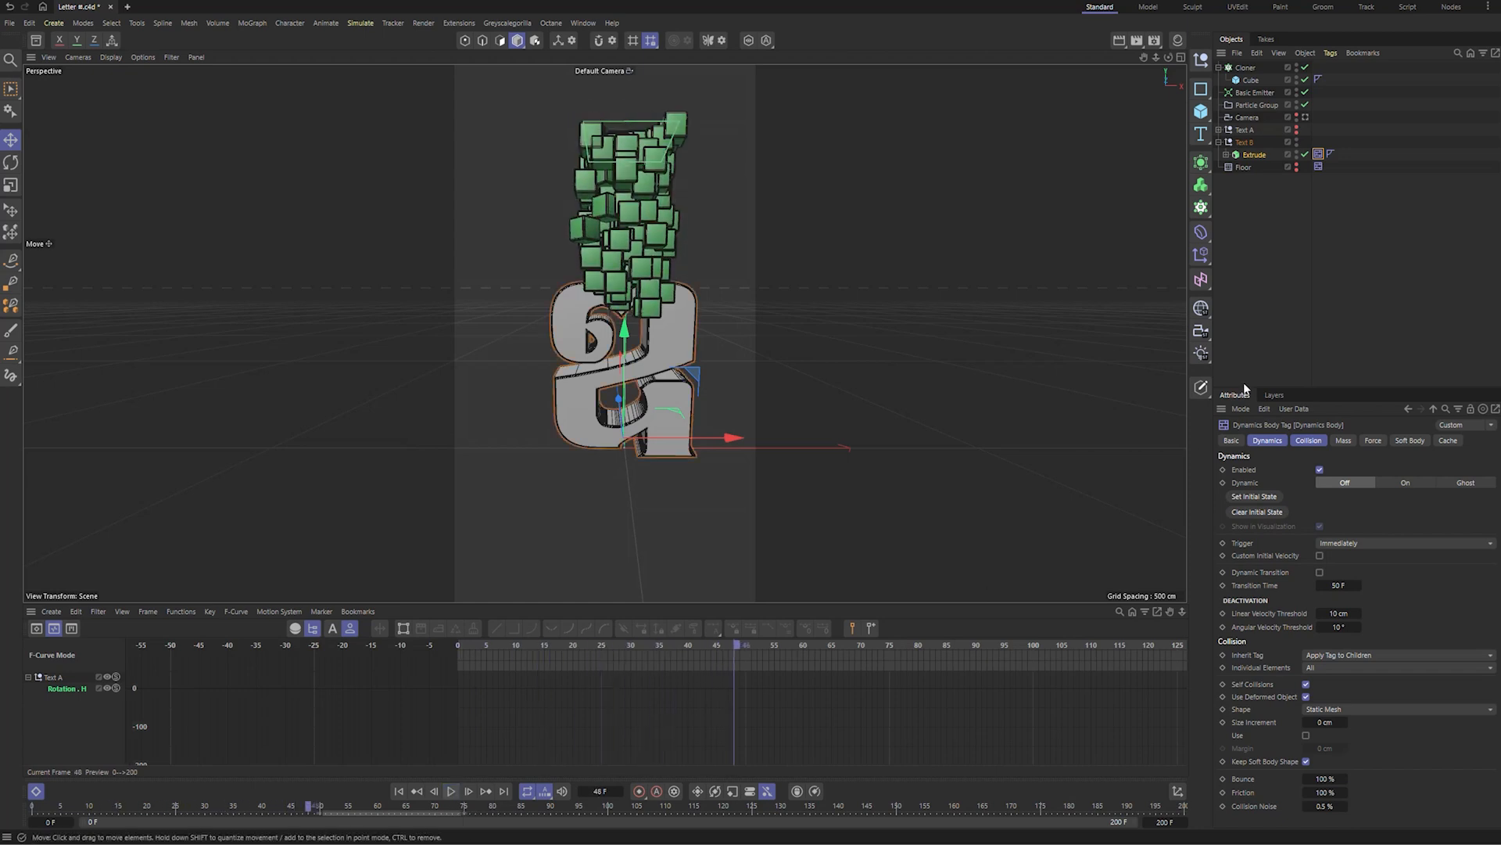
- Apply a Bullet Rigid Body tag to the Cloner and let the simulation play
{"action": "left_click", "coordinate": [1245, 67]}
{"action": "right_click", "coordinate": [1246, 67]}
{"action": "mouse_move", "coordinate": [1301, 106]}
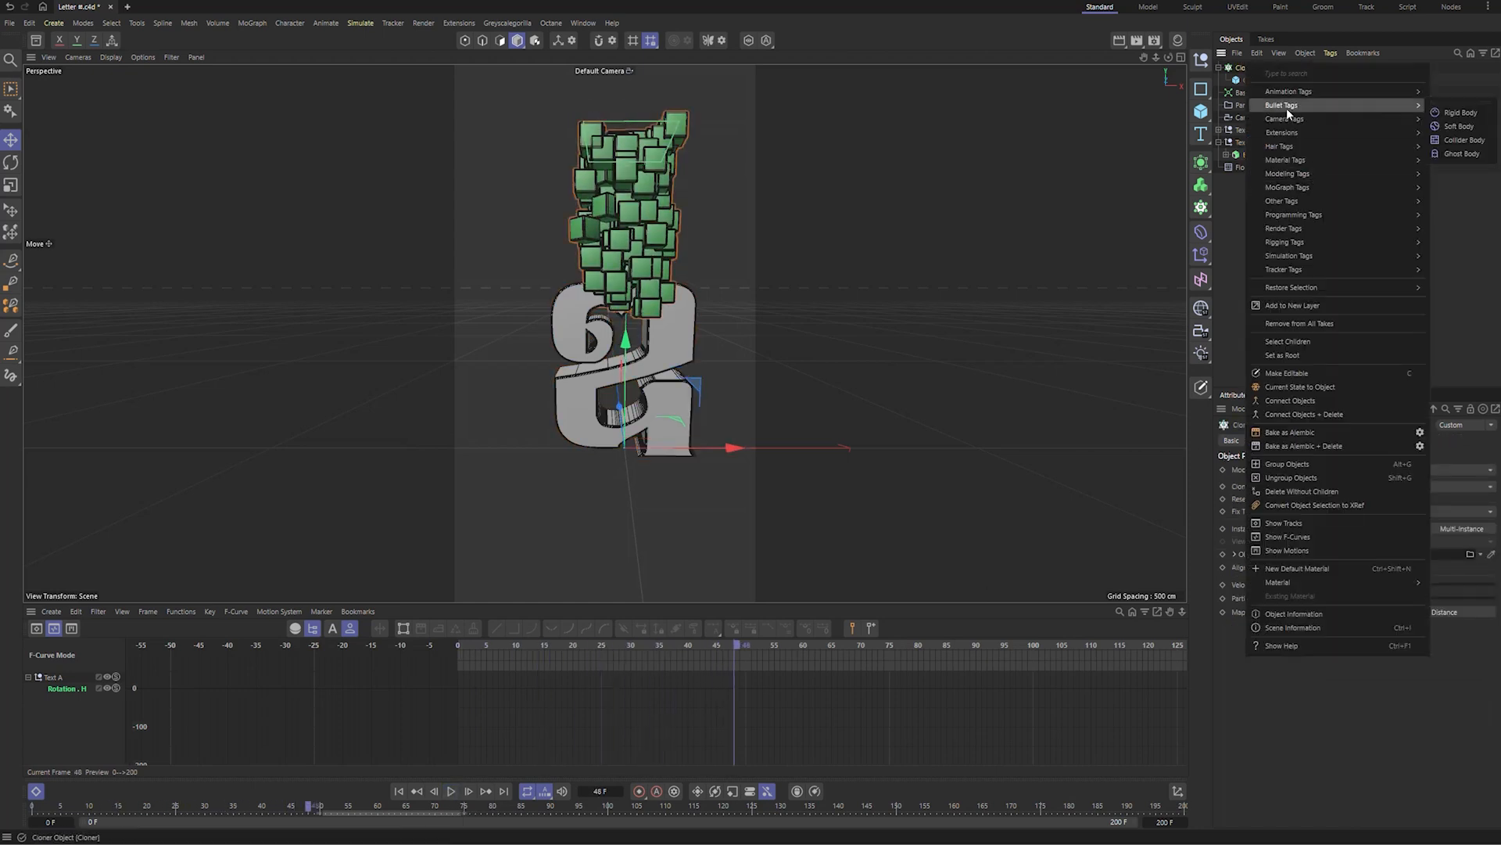
{"action": "left_click", "coordinate": [1459, 113]}
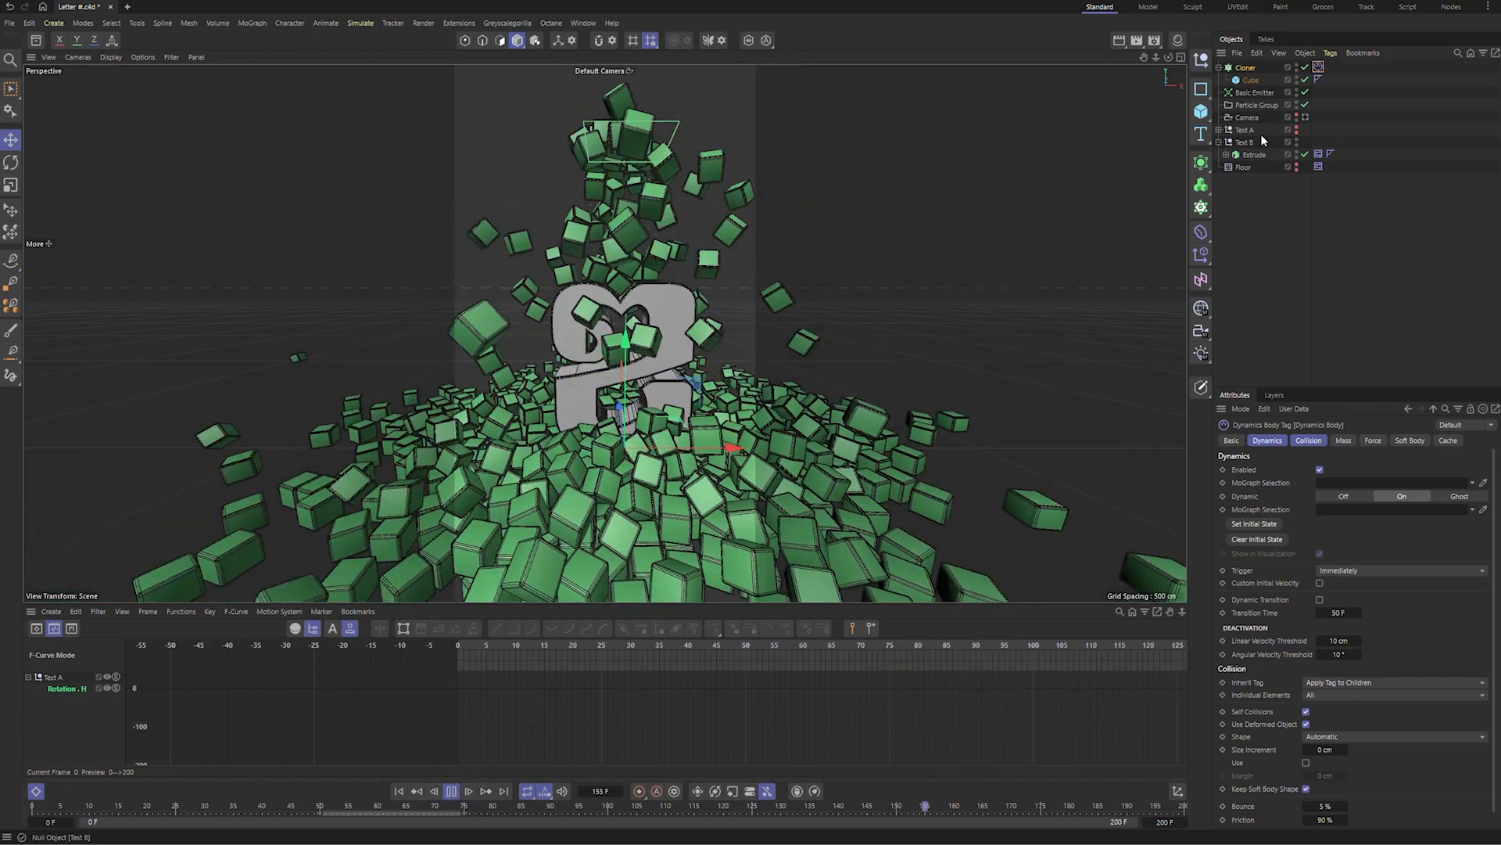
- Set the Basic Emitter's particle velocity speed to 200 cm and deselect it
{"action": "left_click", "coordinate": [1253, 92]}
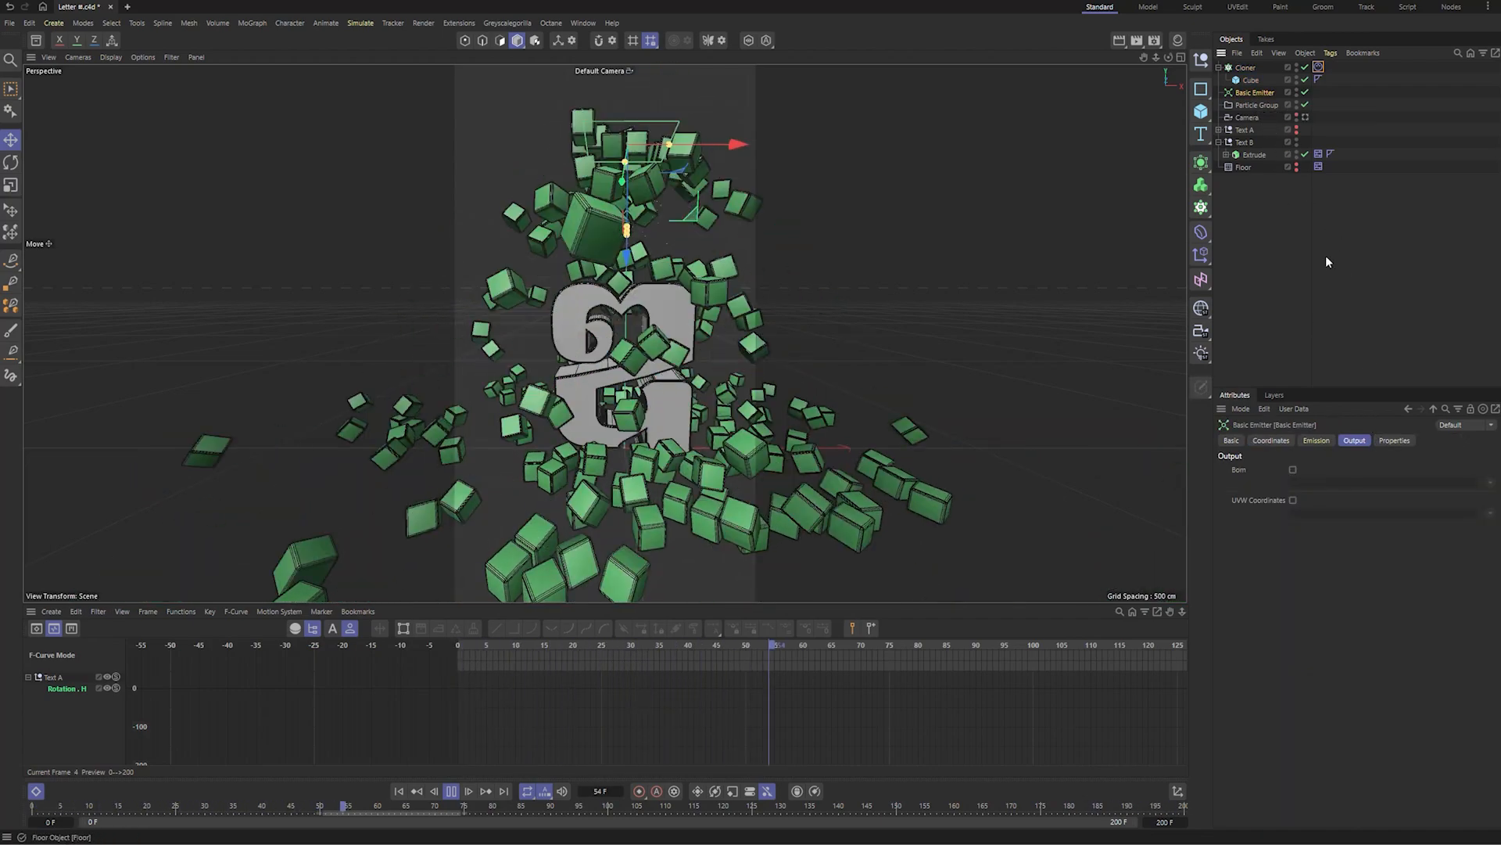
{"action": "left_click", "coordinate": [1393, 440]}
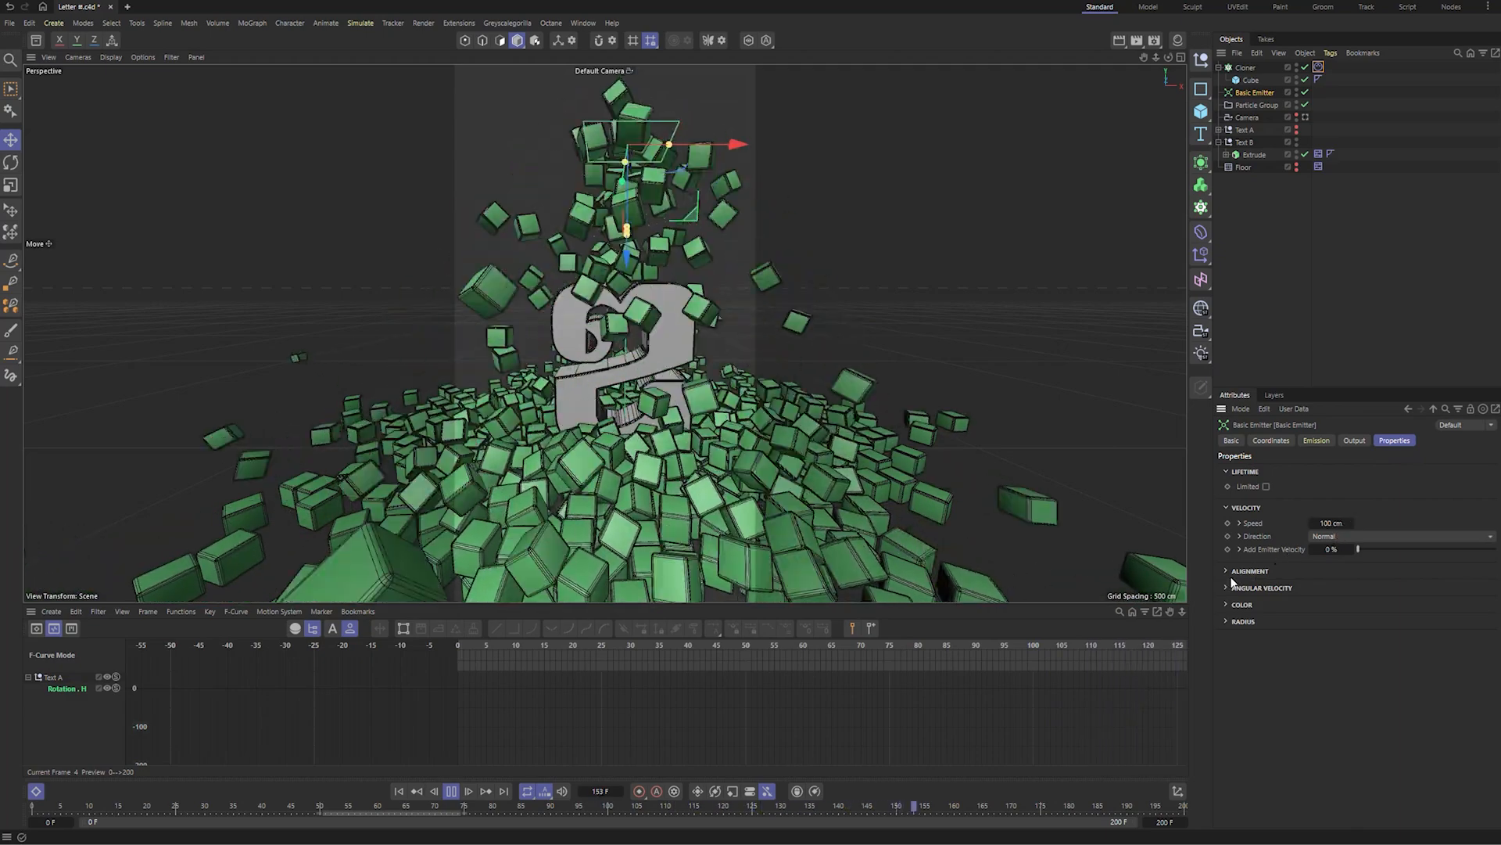
{"action": "double_click", "coordinate": [1330, 522]}
{"action": "type", "text": "0"}
{"action": "key", "text": "Return"}
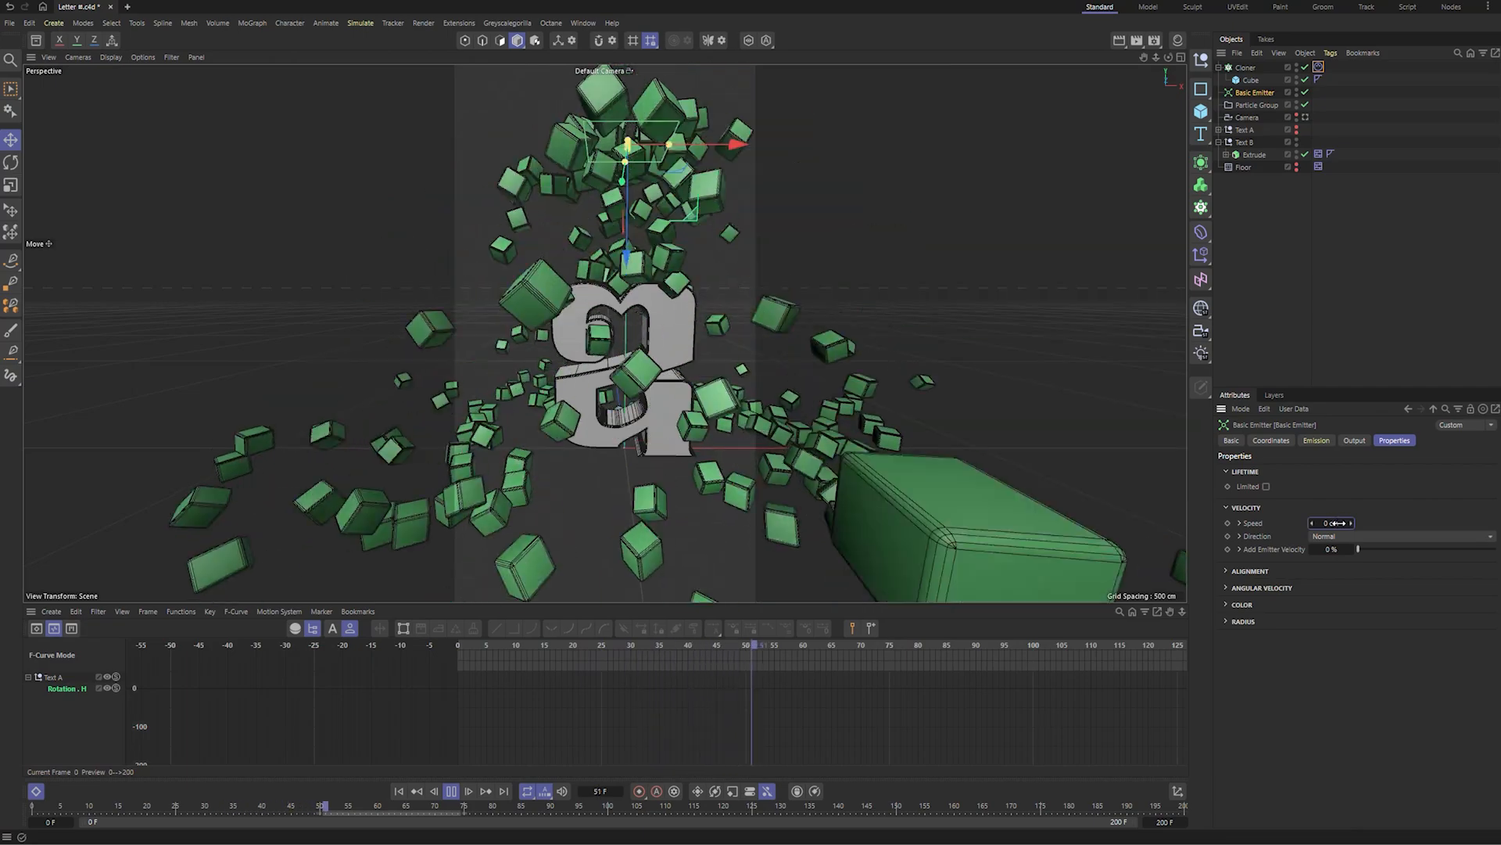
{"action": "double_click", "coordinate": [1333, 522]}
{"action": "type", "text": "200"}
{"action": "key", "text": "Return"}
{"action": "left_click", "coordinate": [1328, 318]}
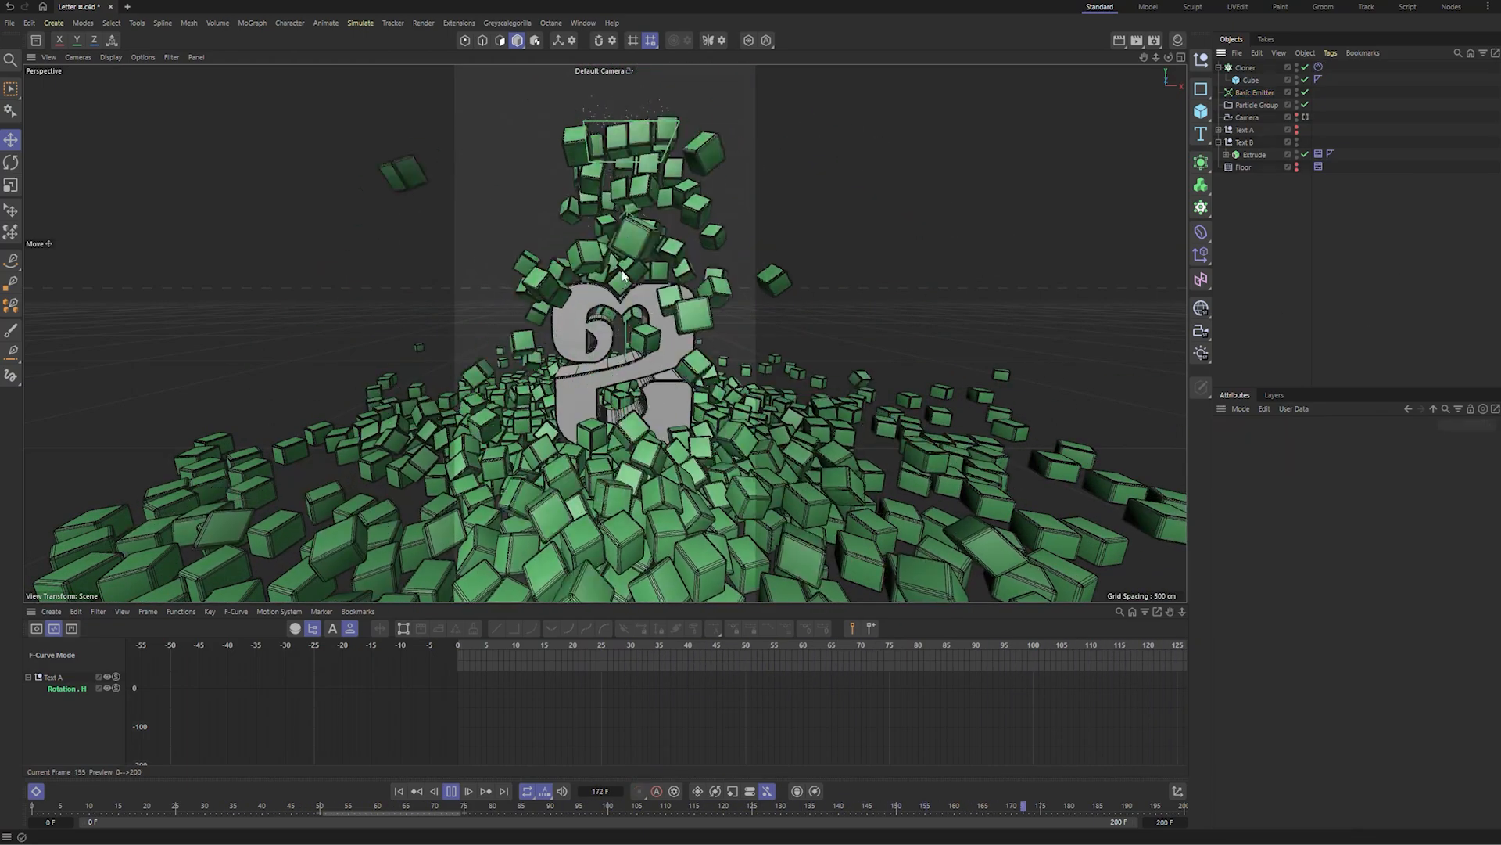
- Examine the falling cubes up close and compare them with the reference animation video
{"action": "scroll", "coordinate": [630, 240], "scroll_direction": "up", "scroll_amount": 5}
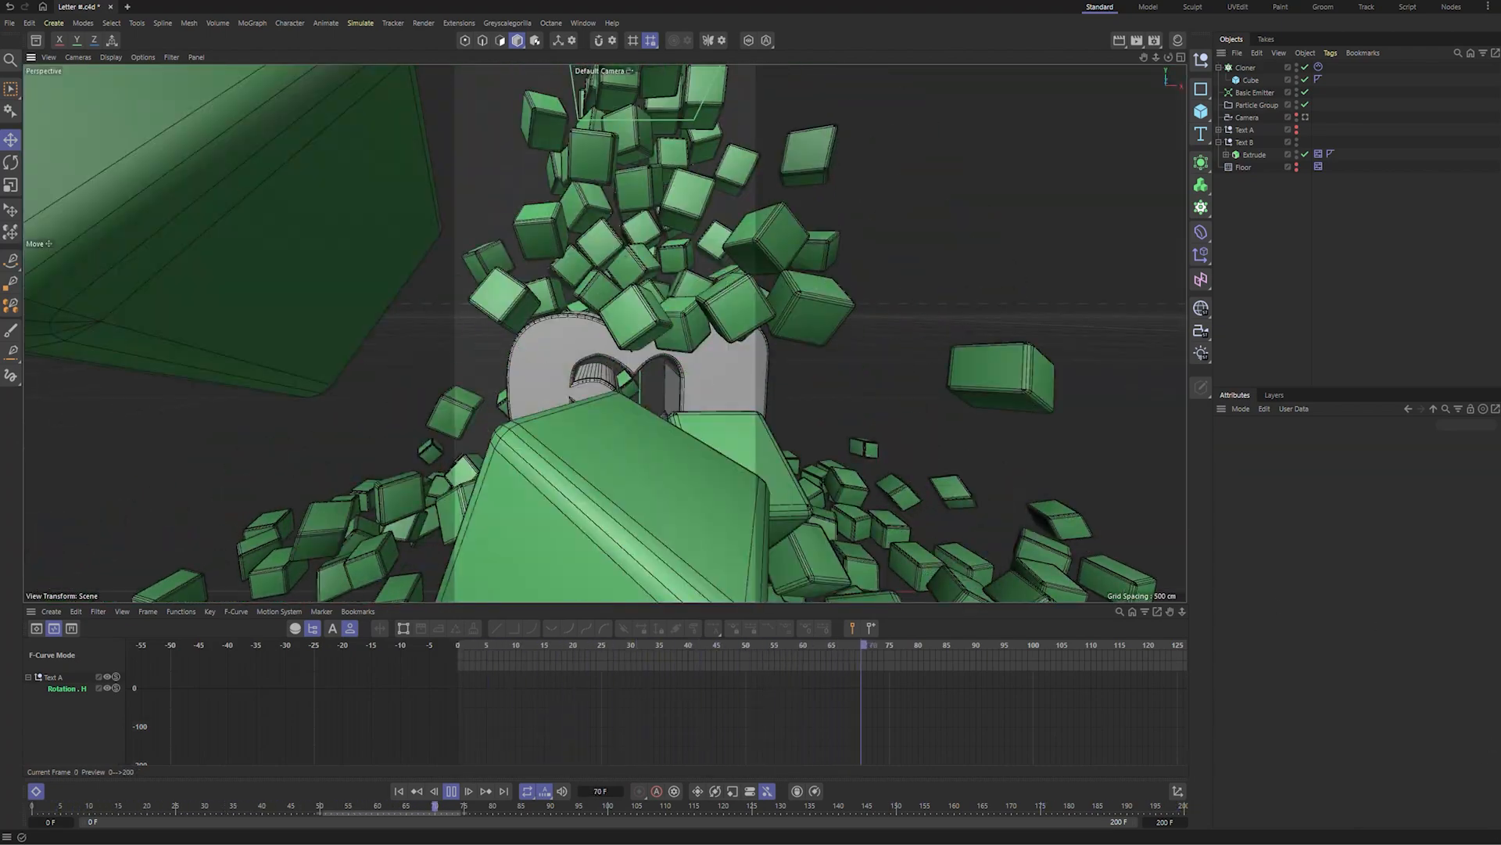
{"action": "key", "text": "space"}
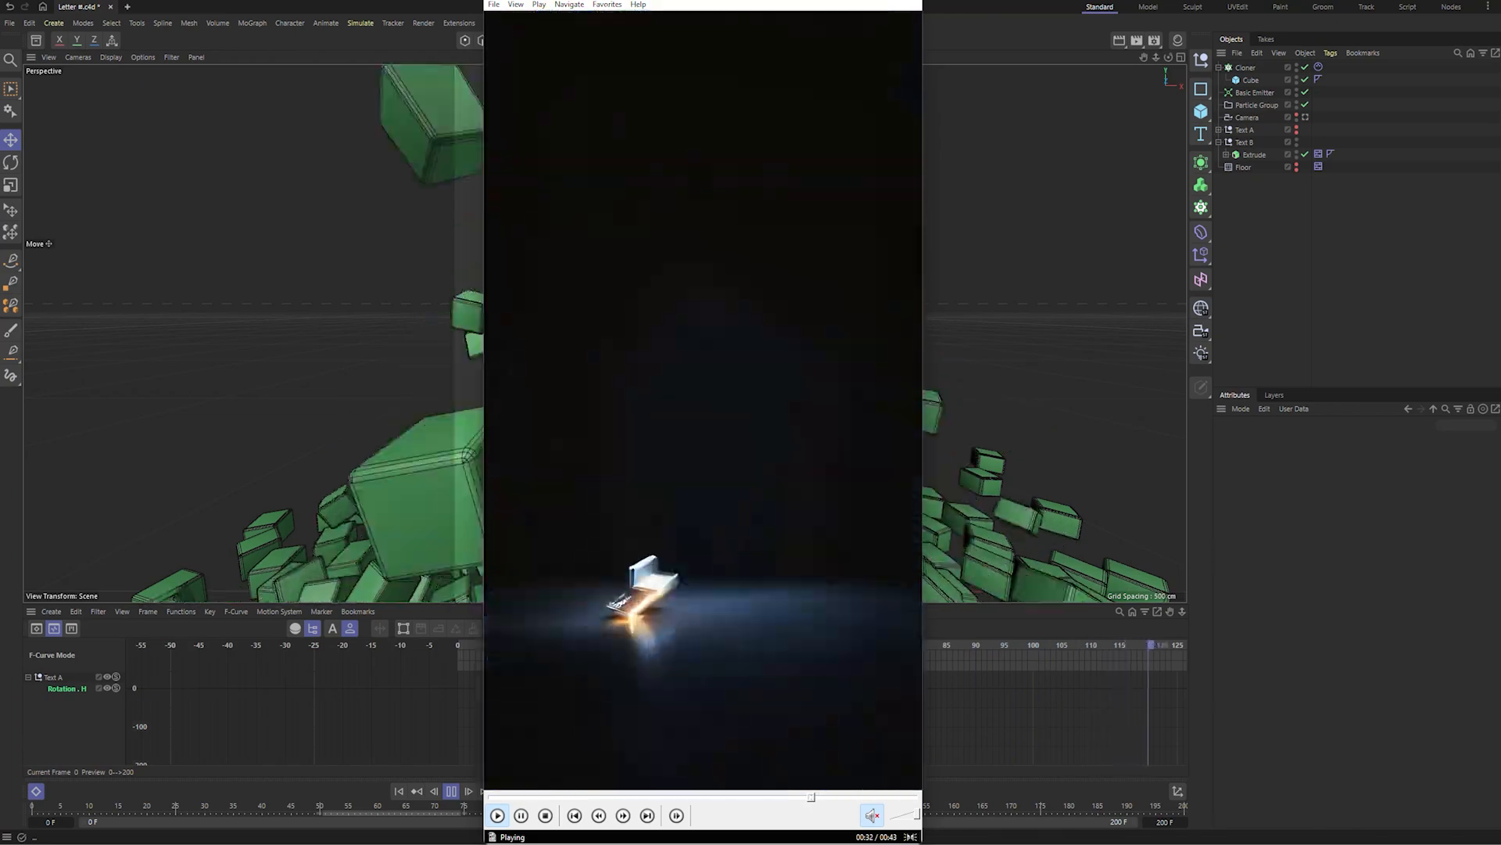
{"action": "left_click", "coordinate": [852, 2]}
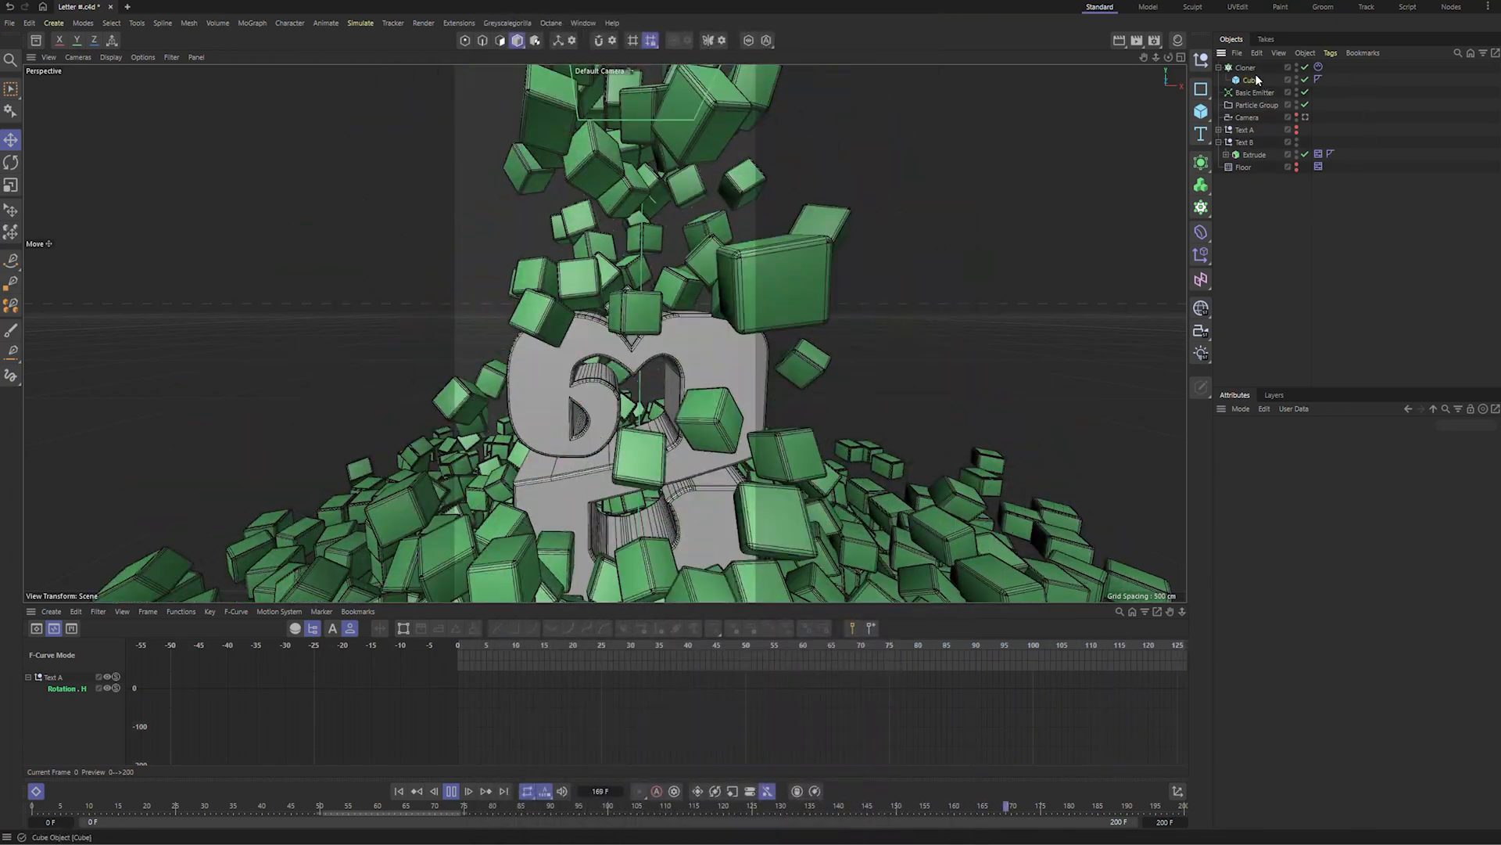
- Set the cloned Cube's X, Y and Z sizes to 20 cm
{"action": "left_click", "coordinate": [1252, 79]}
{"action": "double_click", "coordinate": [1312, 483]}
{"action": "type", "text": "20"}
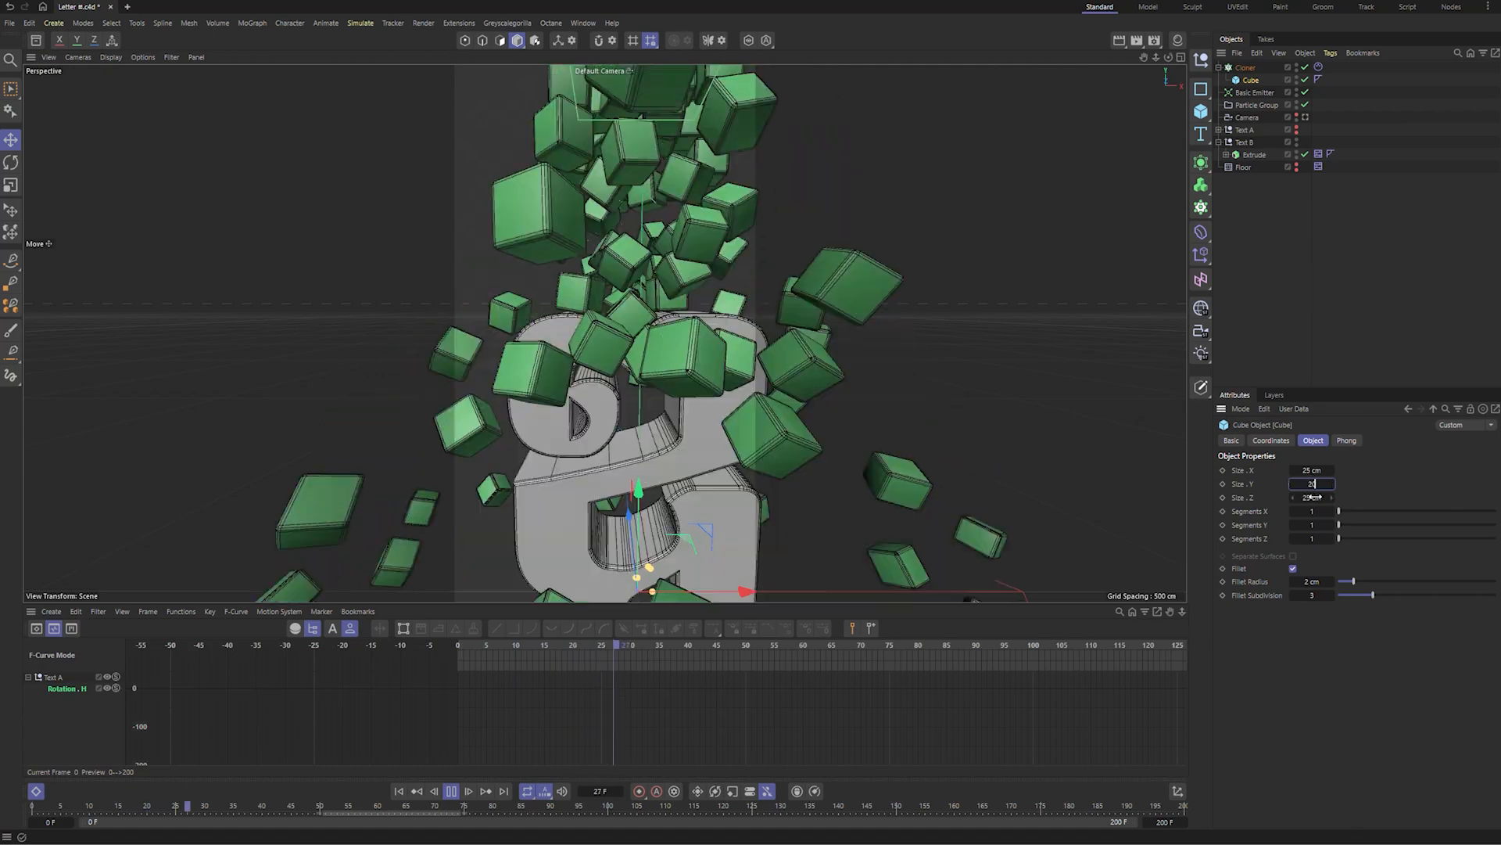
{"action": "key", "text": "Tab"}
{"action": "type", "text": "20"}
{"action": "key", "text": "Return"}
{"action": "double_click", "coordinate": [1315, 471]}
{"action": "type", "text": "20"}
{"action": "key", "text": "Return"}
{"action": "left_click", "coordinate": [1311, 246]}
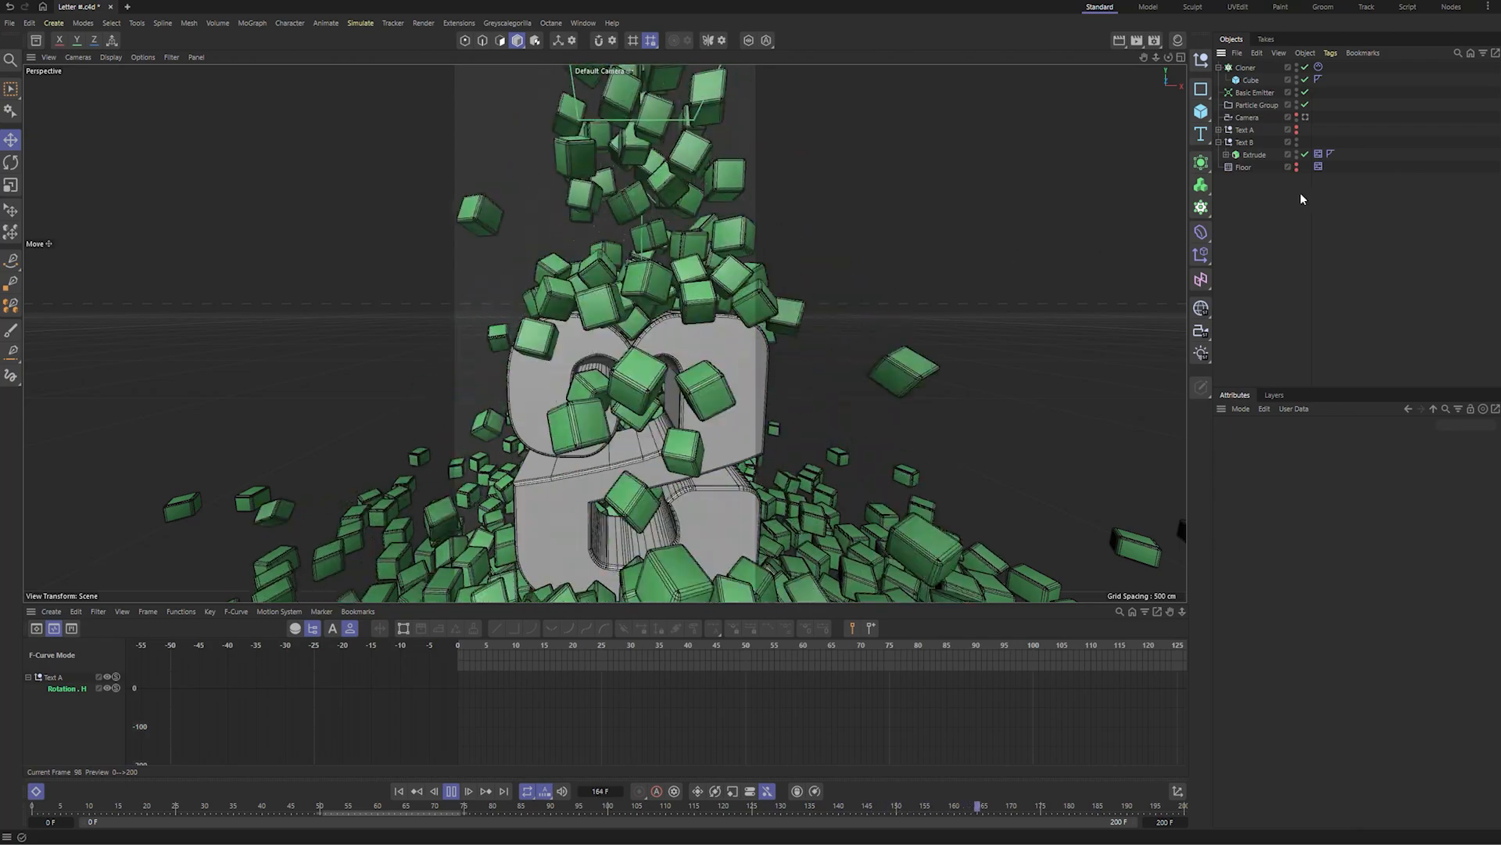
- Look through the scene Camera and set the Cloner's Dynamics Body forces to Follow Position 1 and Follow Rotation 0.5
{"action": "left_click", "coordinate": [1305, 116]}
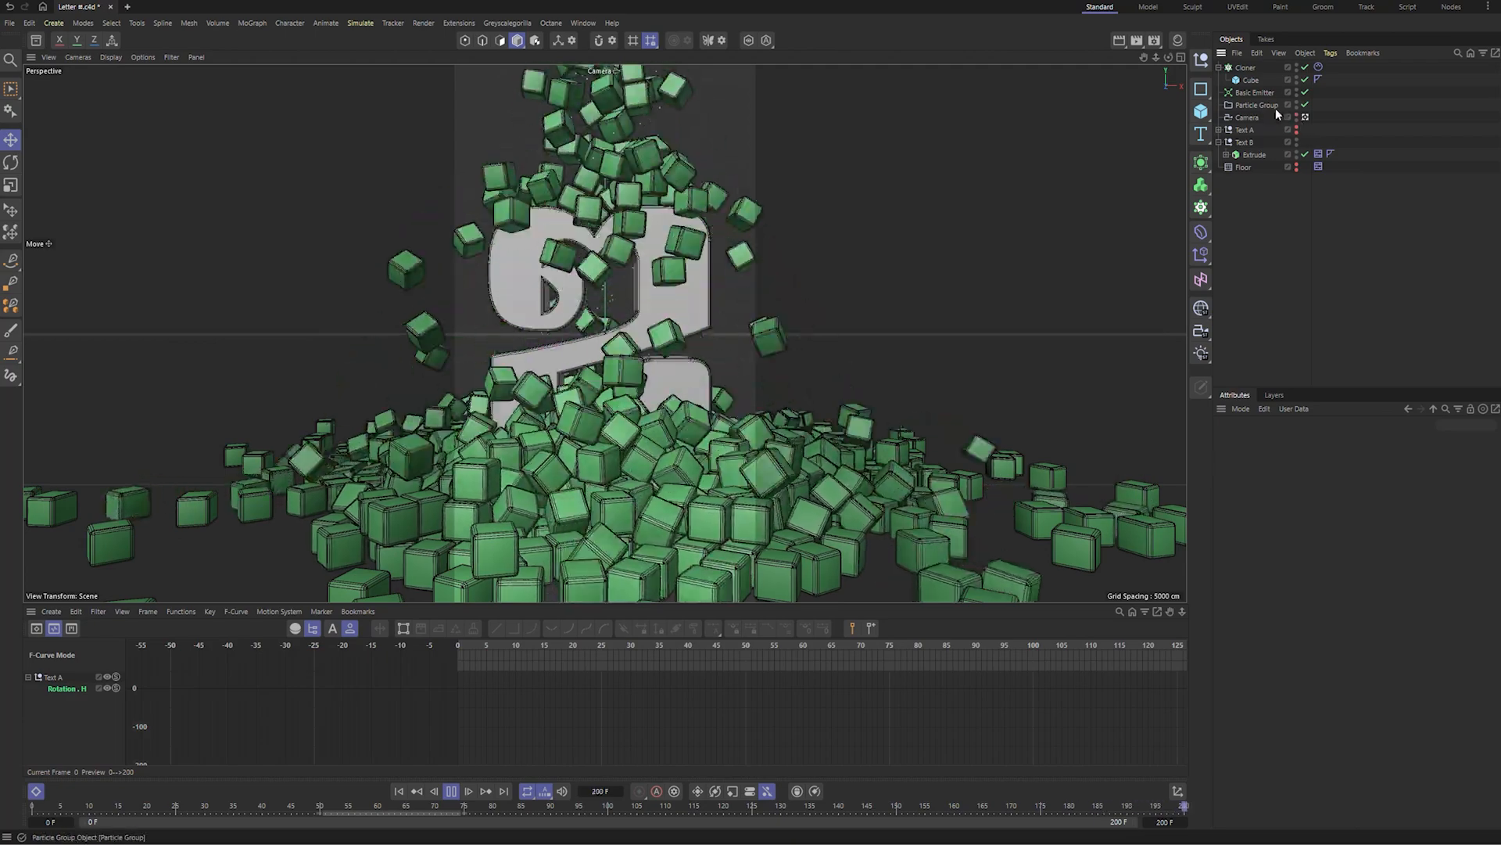
{"action": "left_click", "coordinate": [1319, 67]}
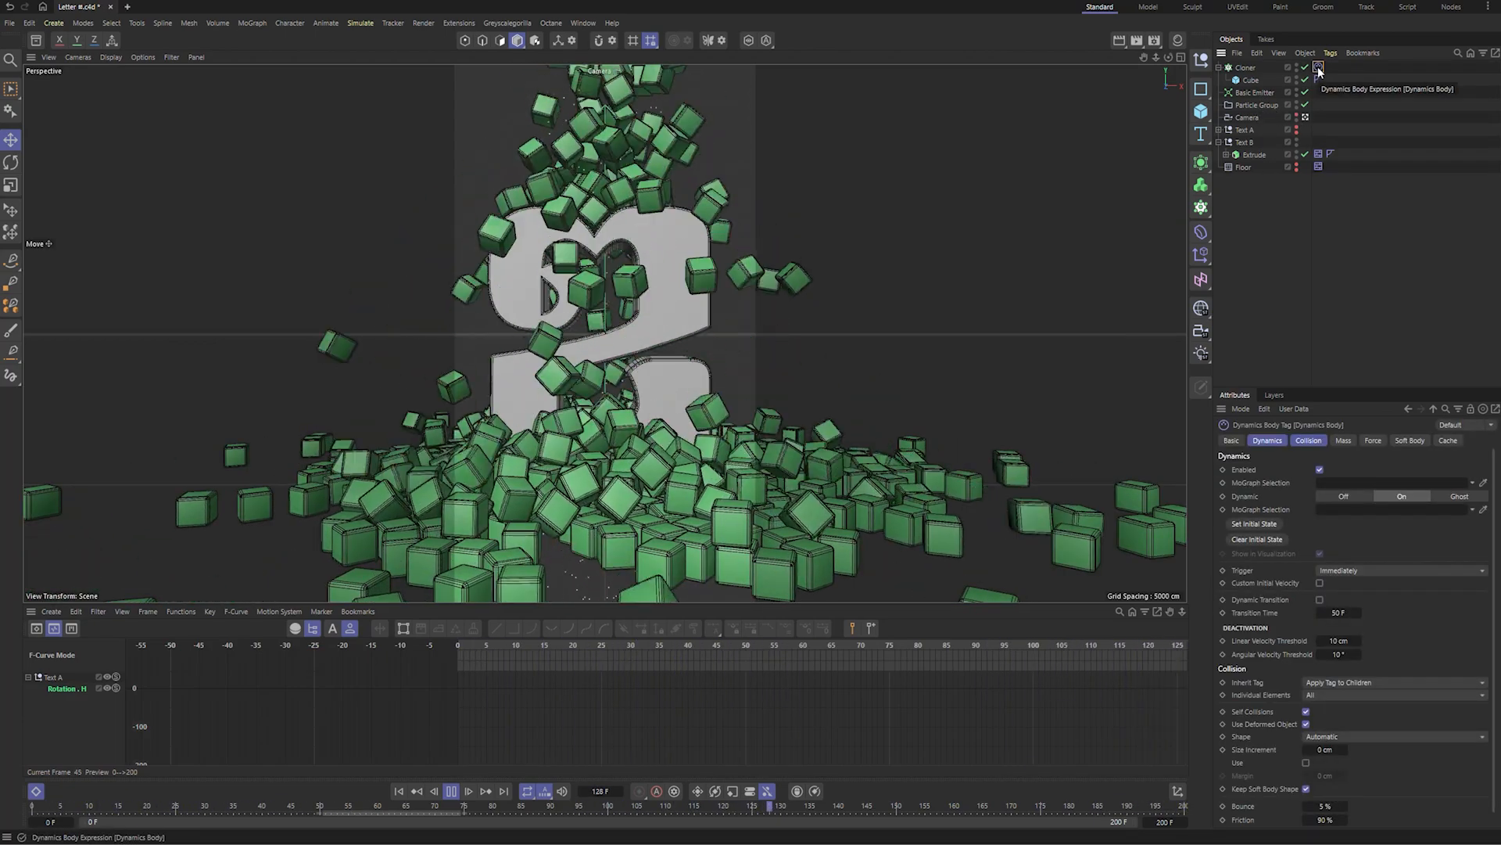
{"action": "left_click", "coordinate": [1377, 441]}
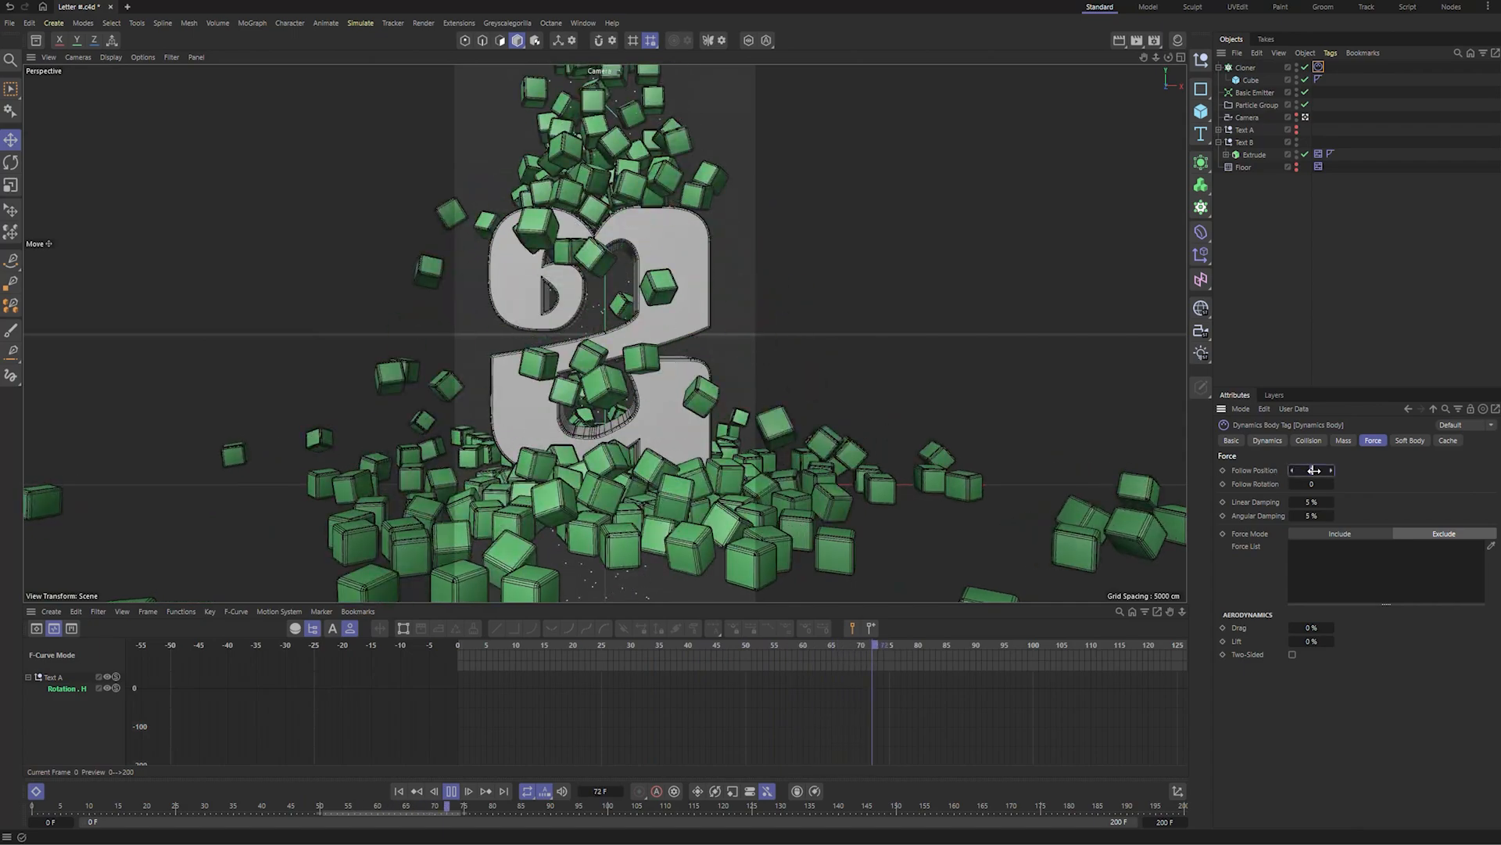
{"action": "left_click", "coordinate": [1327, 471]}
{"action": "type", "text": "1"}
{"action": "key", "text": "Return"}
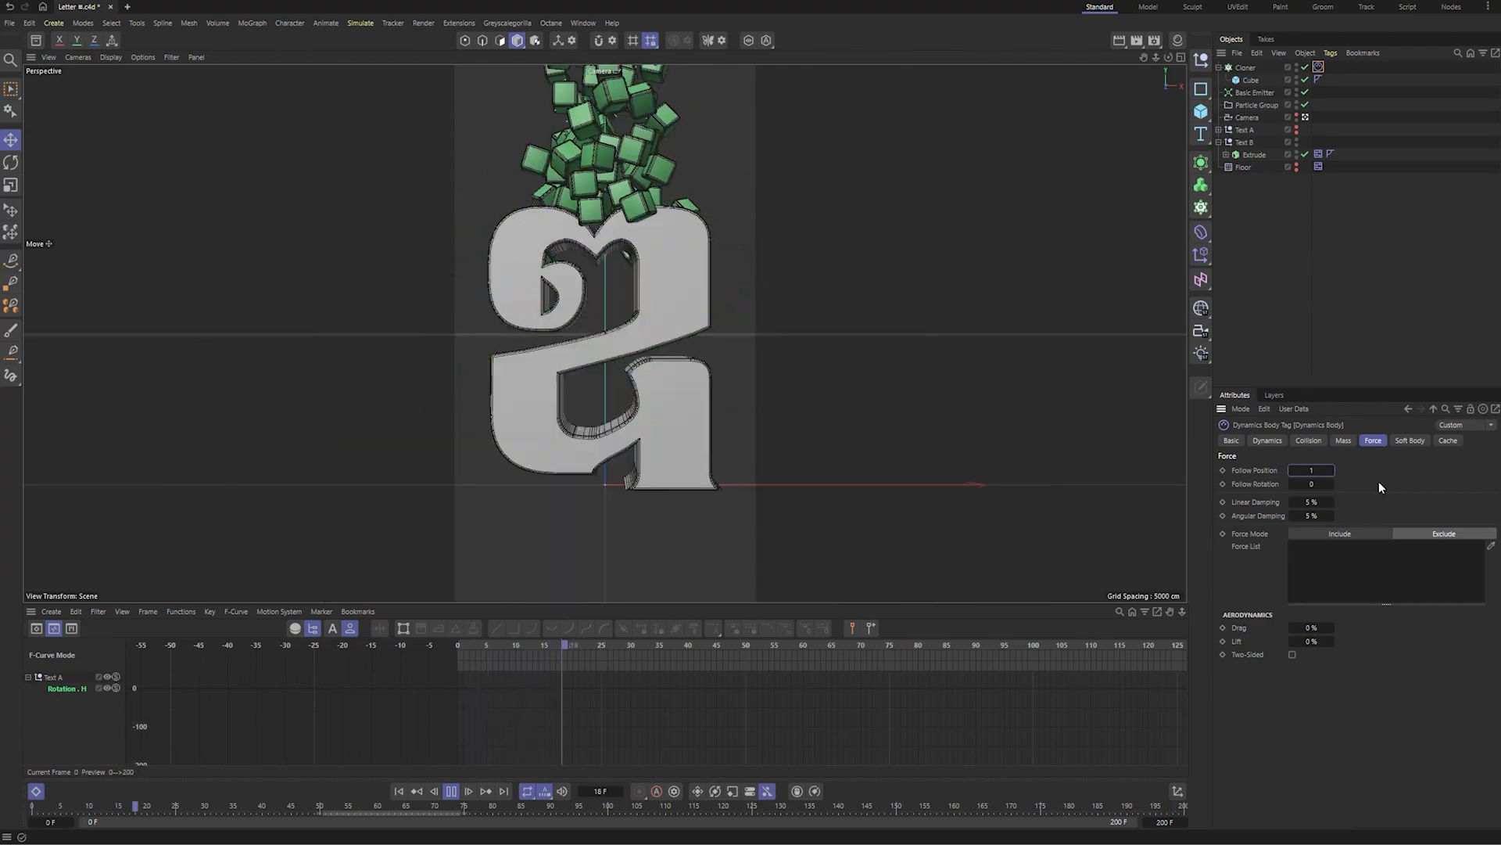
{"action": "double_click", "coordinate": [1312, 484]}
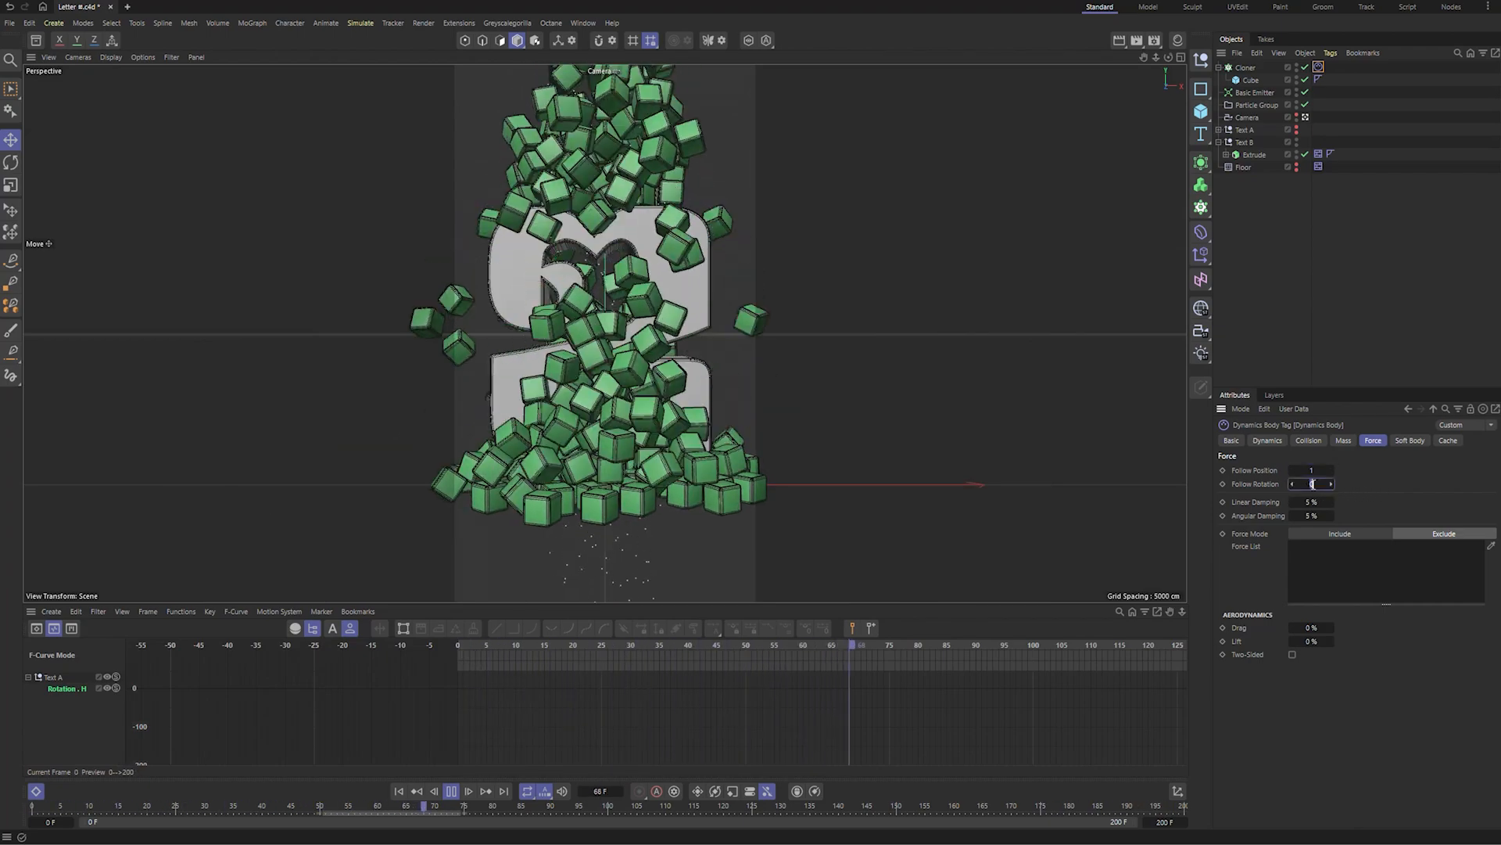
{"action": "type", "text": "0.5"}
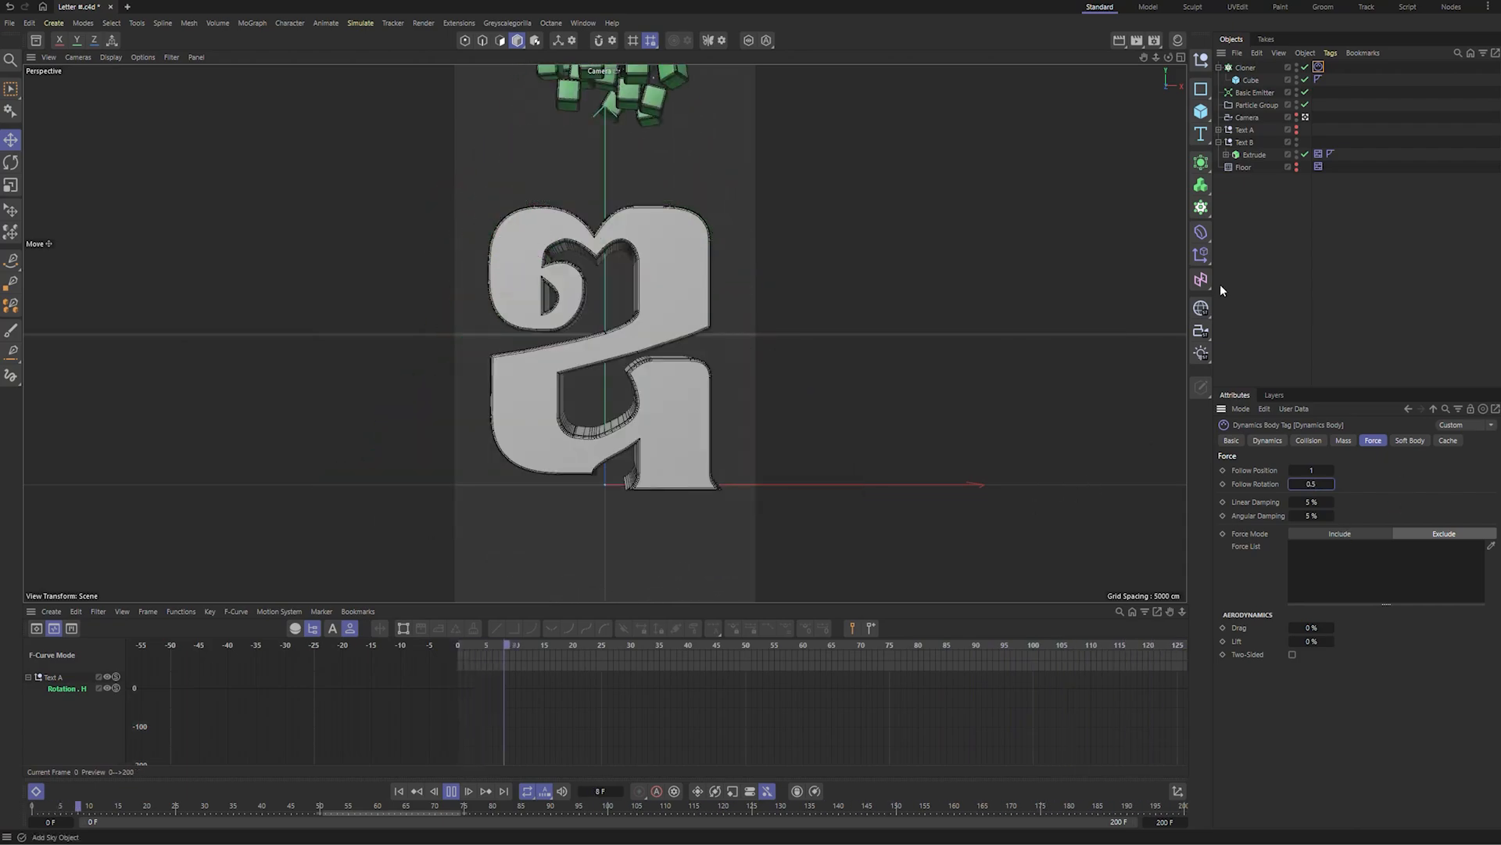
- Check the reference video, then reduce the Basic Emitter's Size Y to 39 cm in the Top view
{"action": "left_click", "coordinate": [1251, 93]}
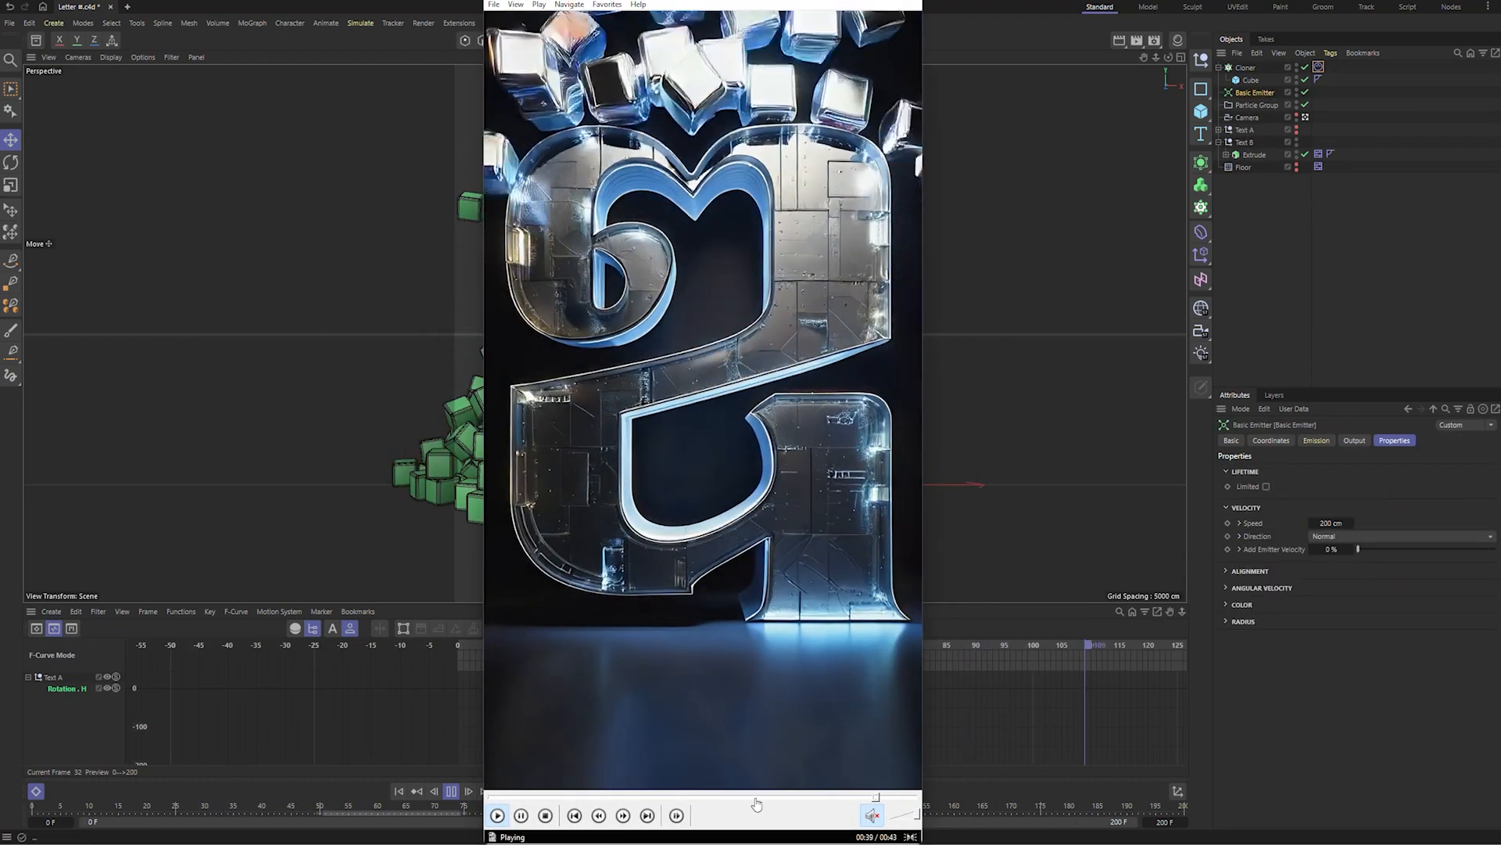
{"action": "left_click", "coordinate": [751, 43]}
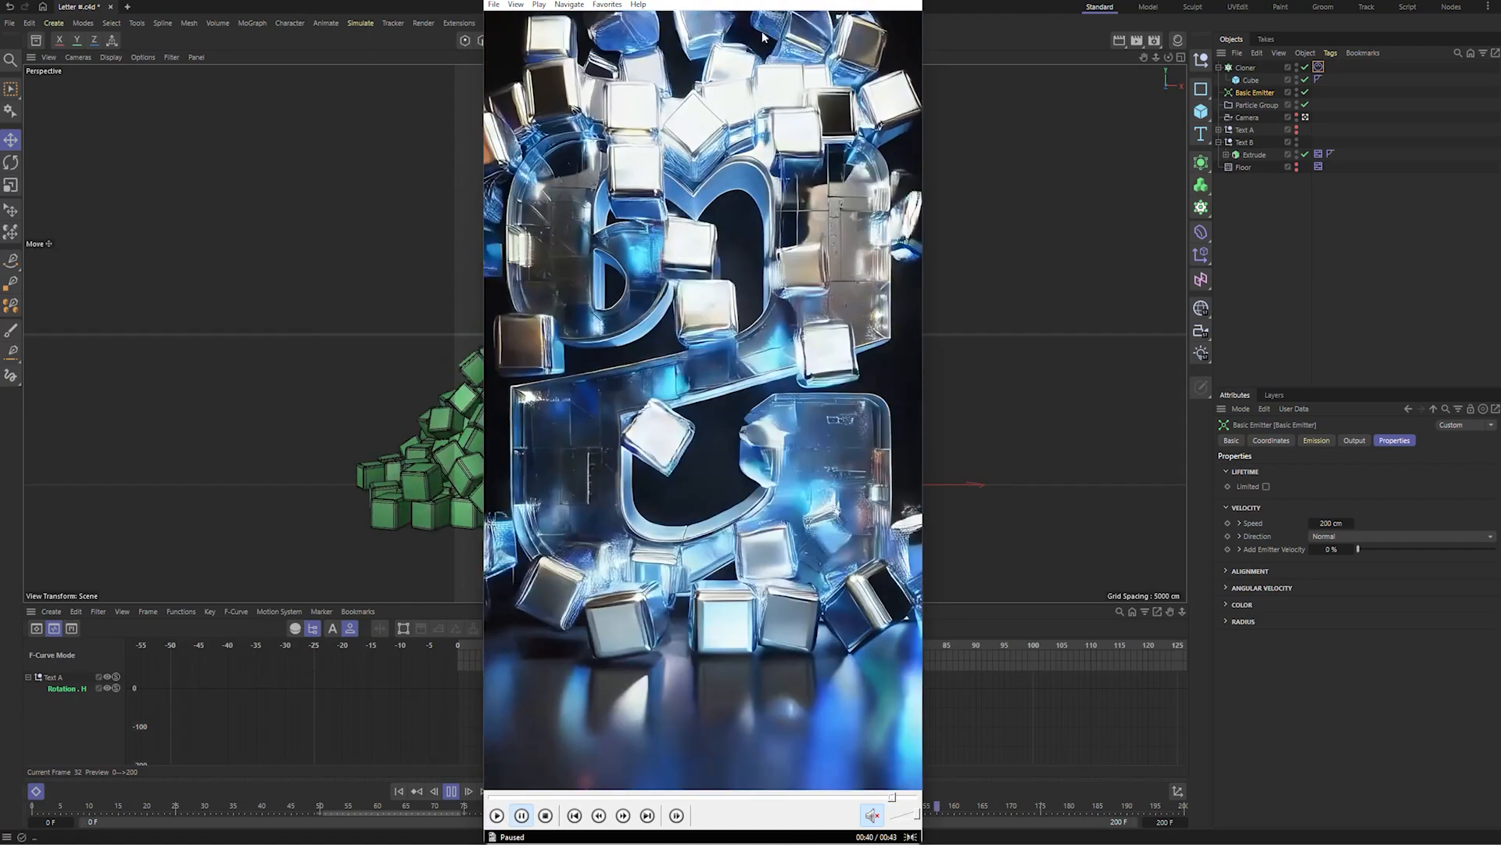
{"action": "middle_click", "coordinate": [832, 261]}
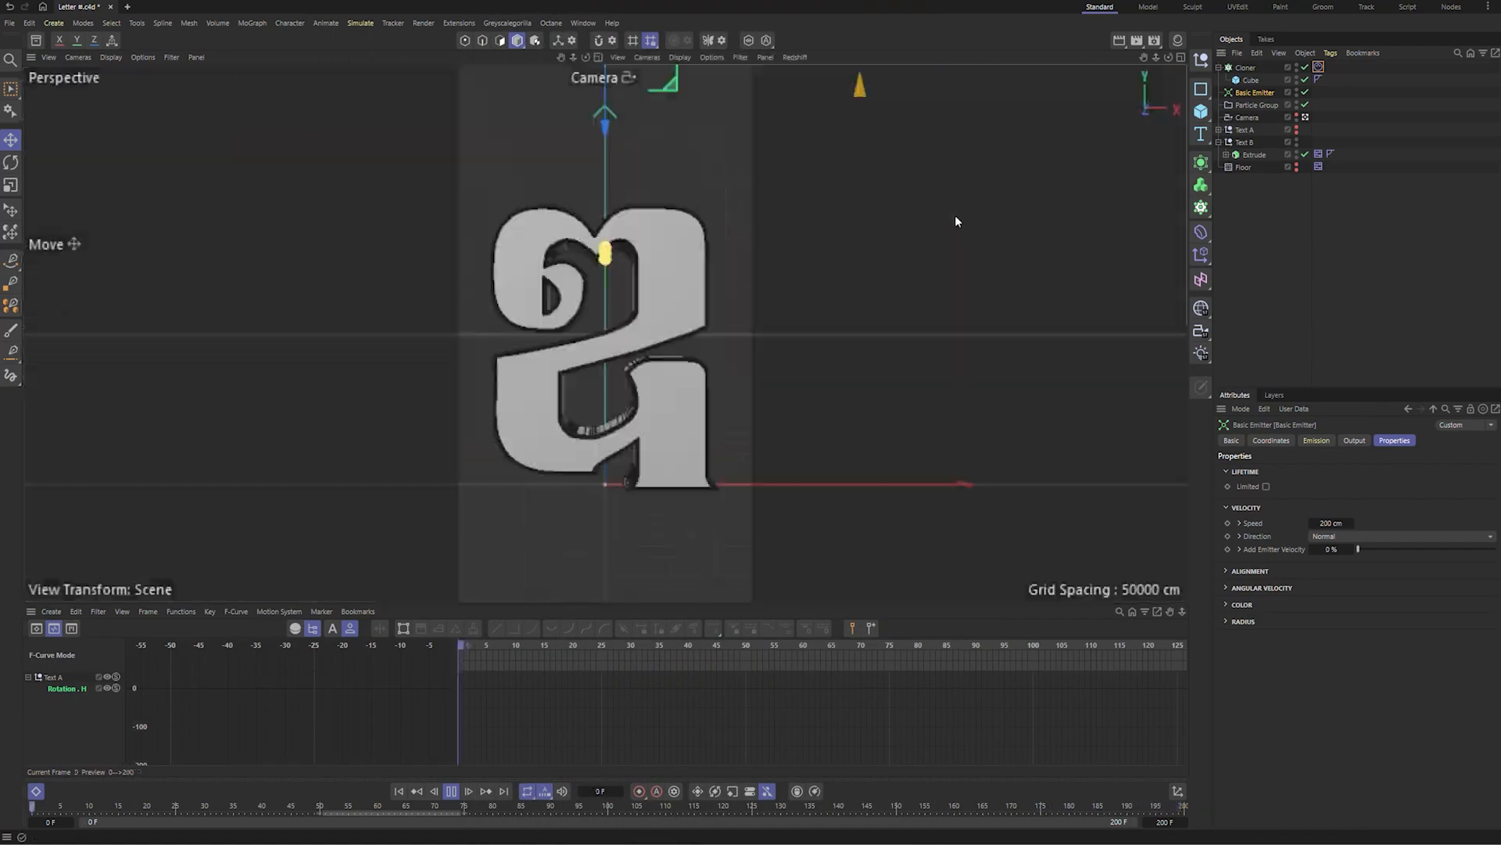
{"action": "middle_click", "coordinate": [955, 214]}
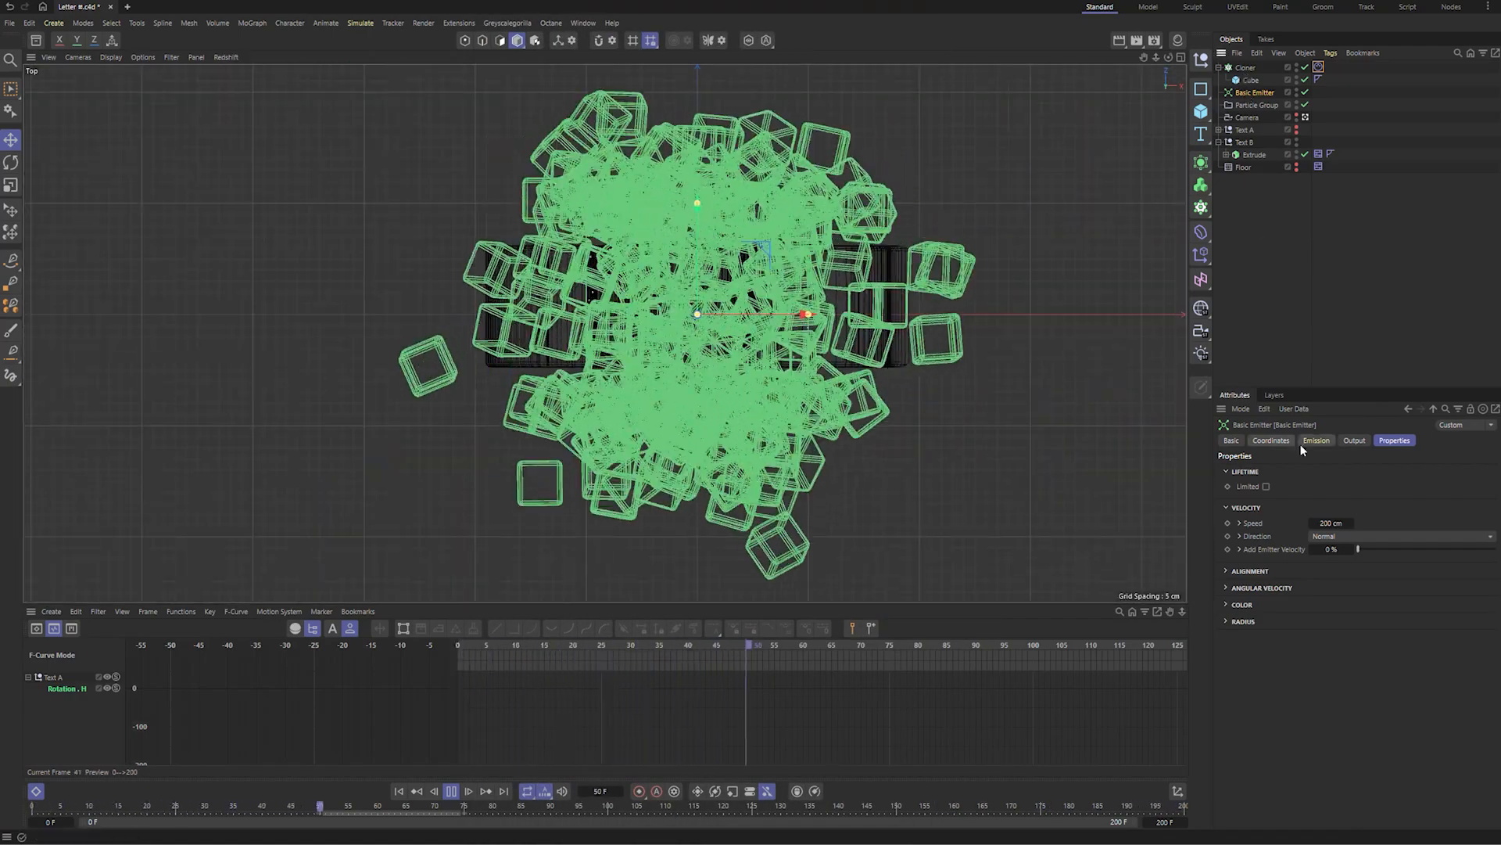
{"action": "left_click", "coordinate": [1320, 441]}
{"action": "left_click_drag", "start_coordinate": [1286, 496], "coordinate": [1262, 498]}
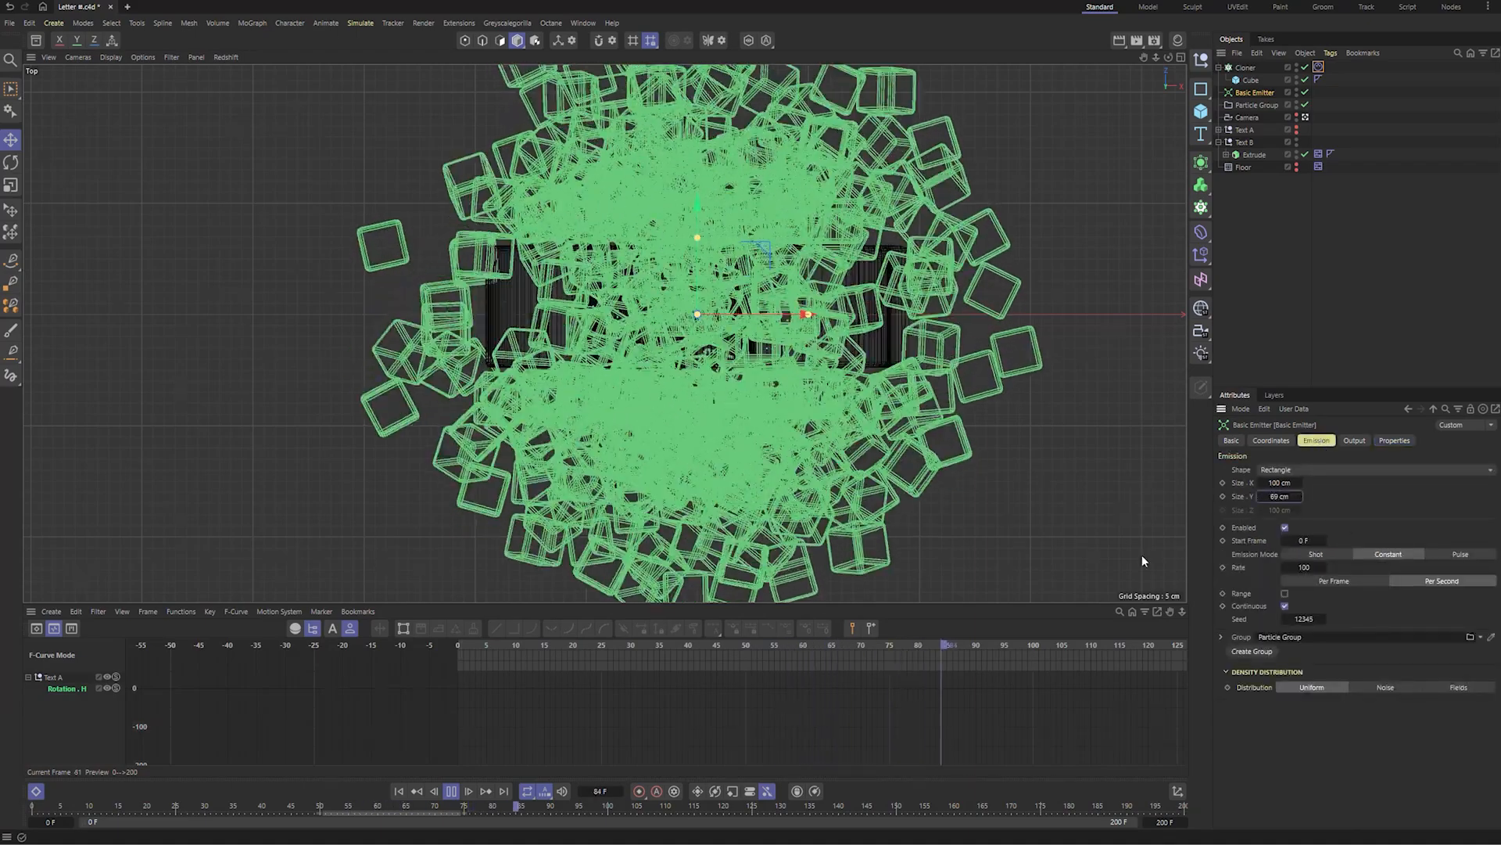
{"action": "left_click", "coordinate": [451, 791]}
{"action": "left_click", "coordinate": [401, 791]}
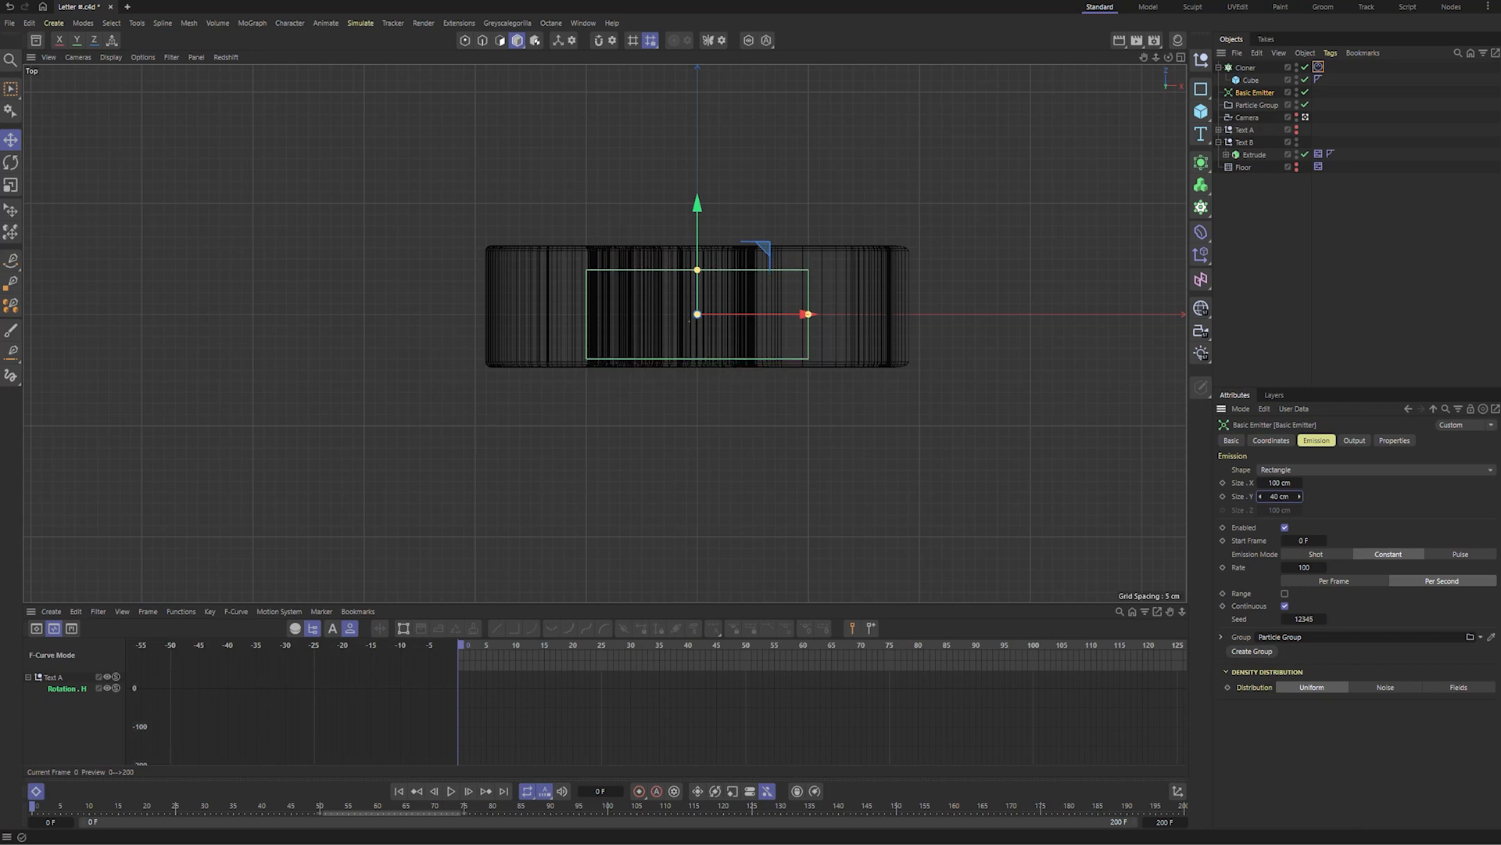
- Return to the camera view, set the emitter's rate to 50 per second and replay the simulation from the first frame
{"action": "middle_click", "coordinate": [1018, 488]}
{"action": "middle_click", "coordinate": [502, 277]}
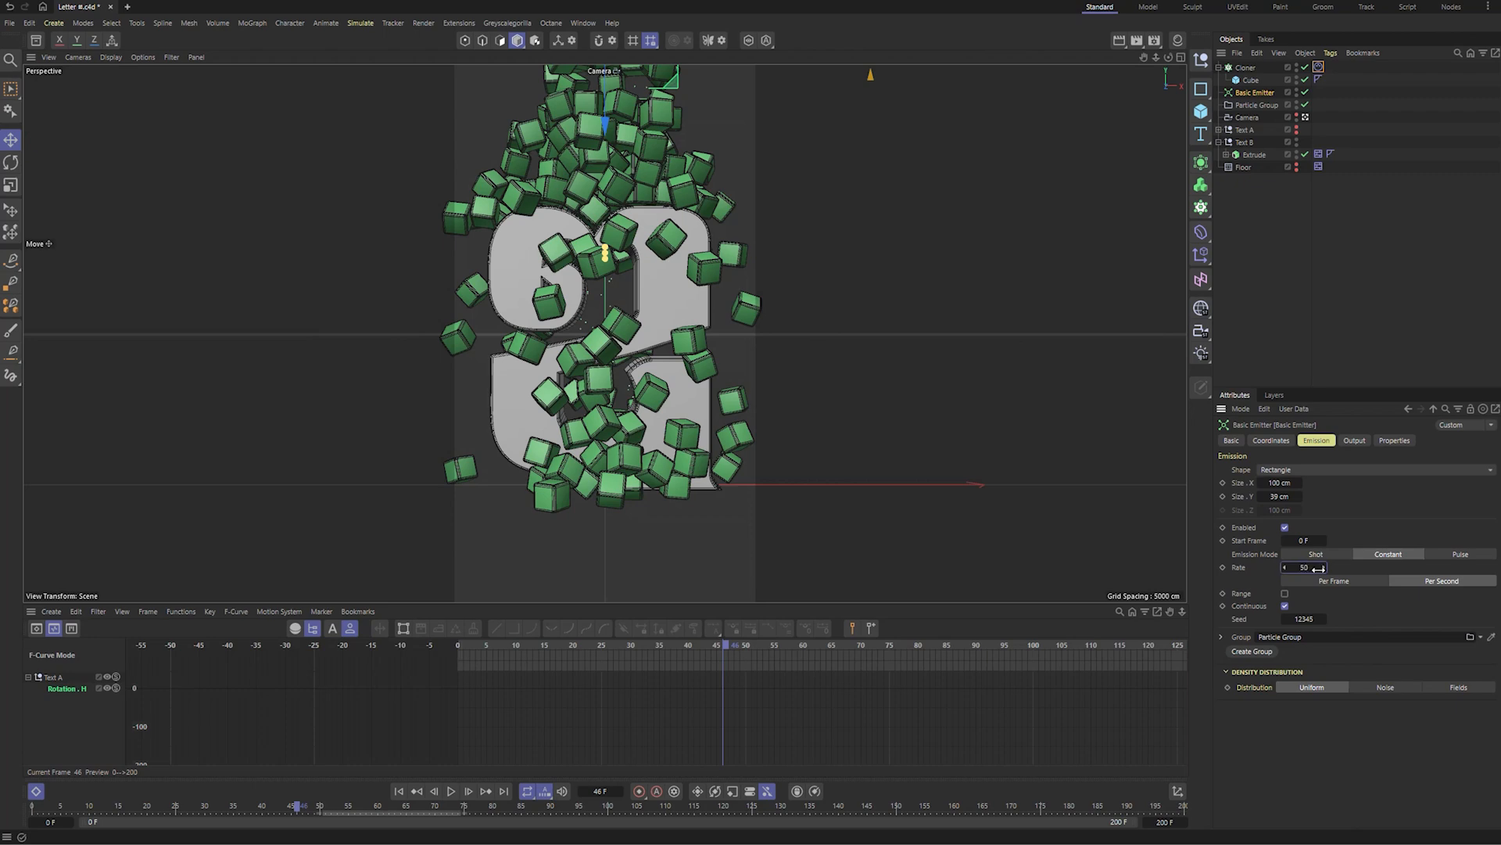
{"action": "left_click", "coordinate": [399, 791]}
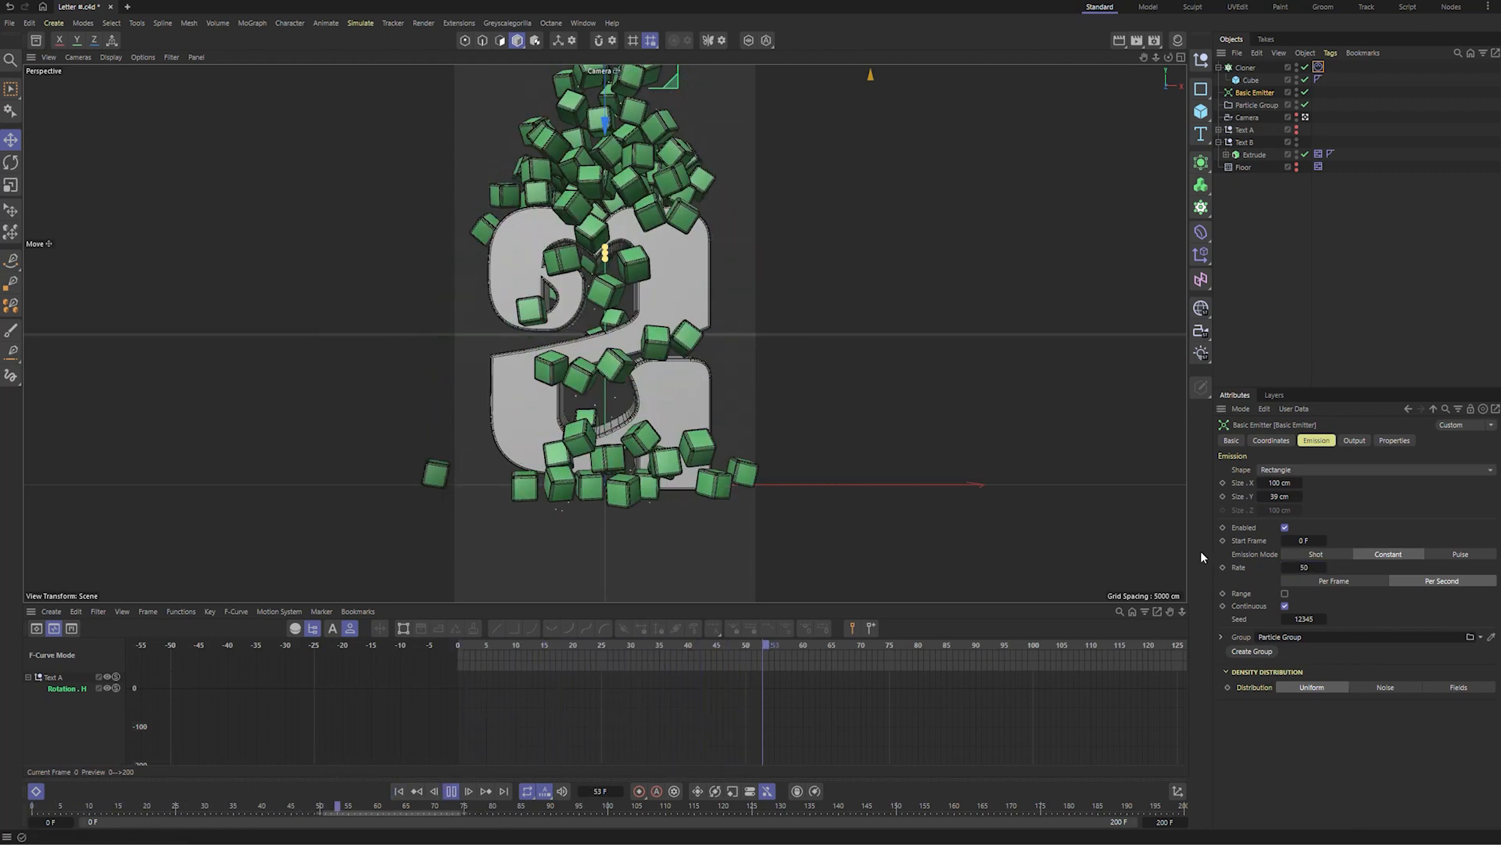
- Set the aerodynamic drag of the Cloner's Dynamics Body tag to 0.2%
{"action": "left_click", "coordinate": [1319, 67]}
{"action": "left_click", "coordinate": [1311, 627]}
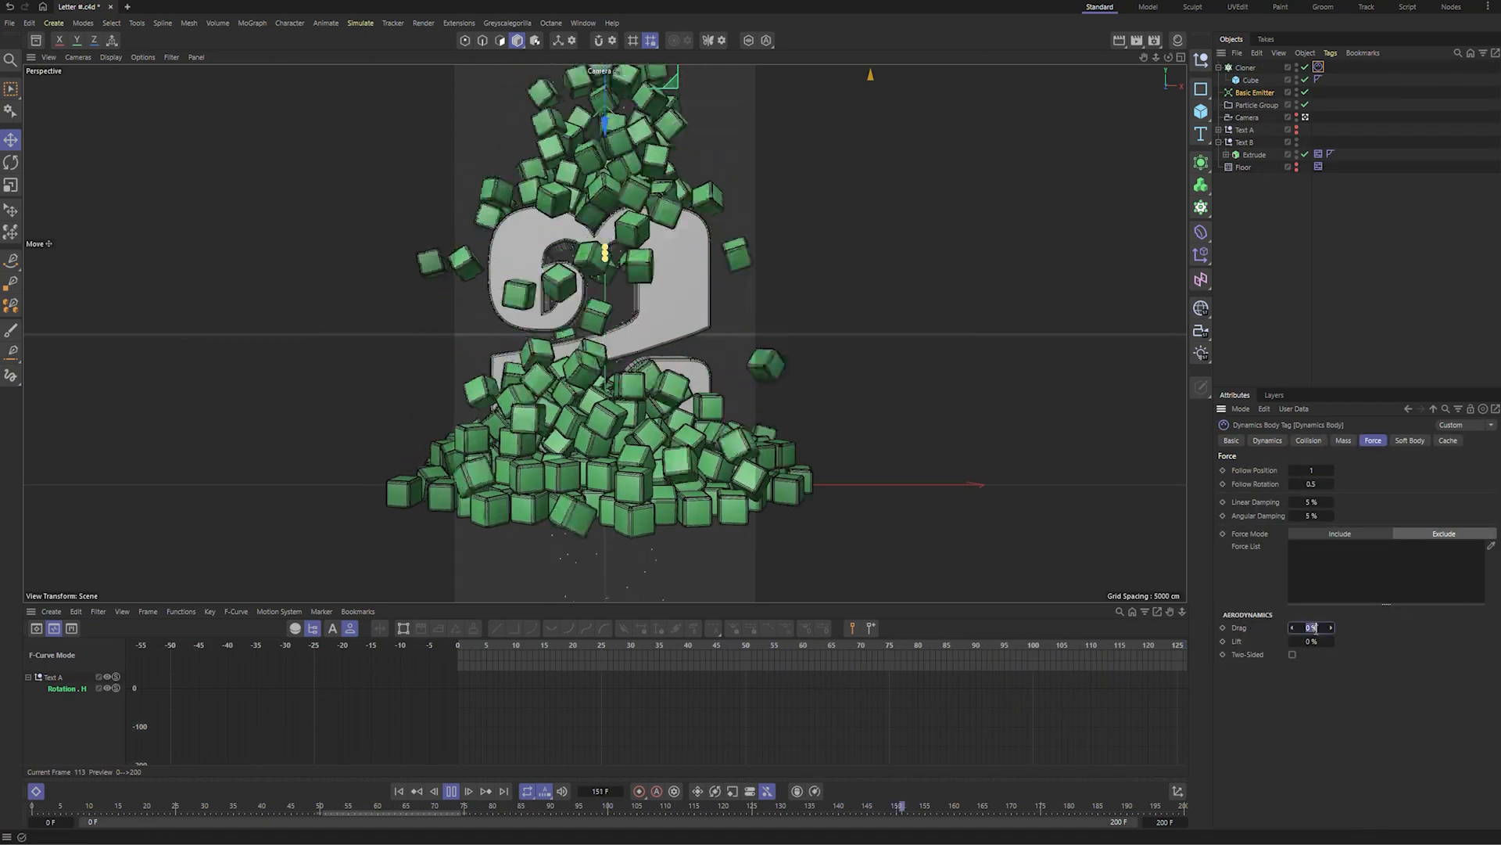
{"action": "type", "text": "0.2"}
{"action": "key", "text": "Return"}
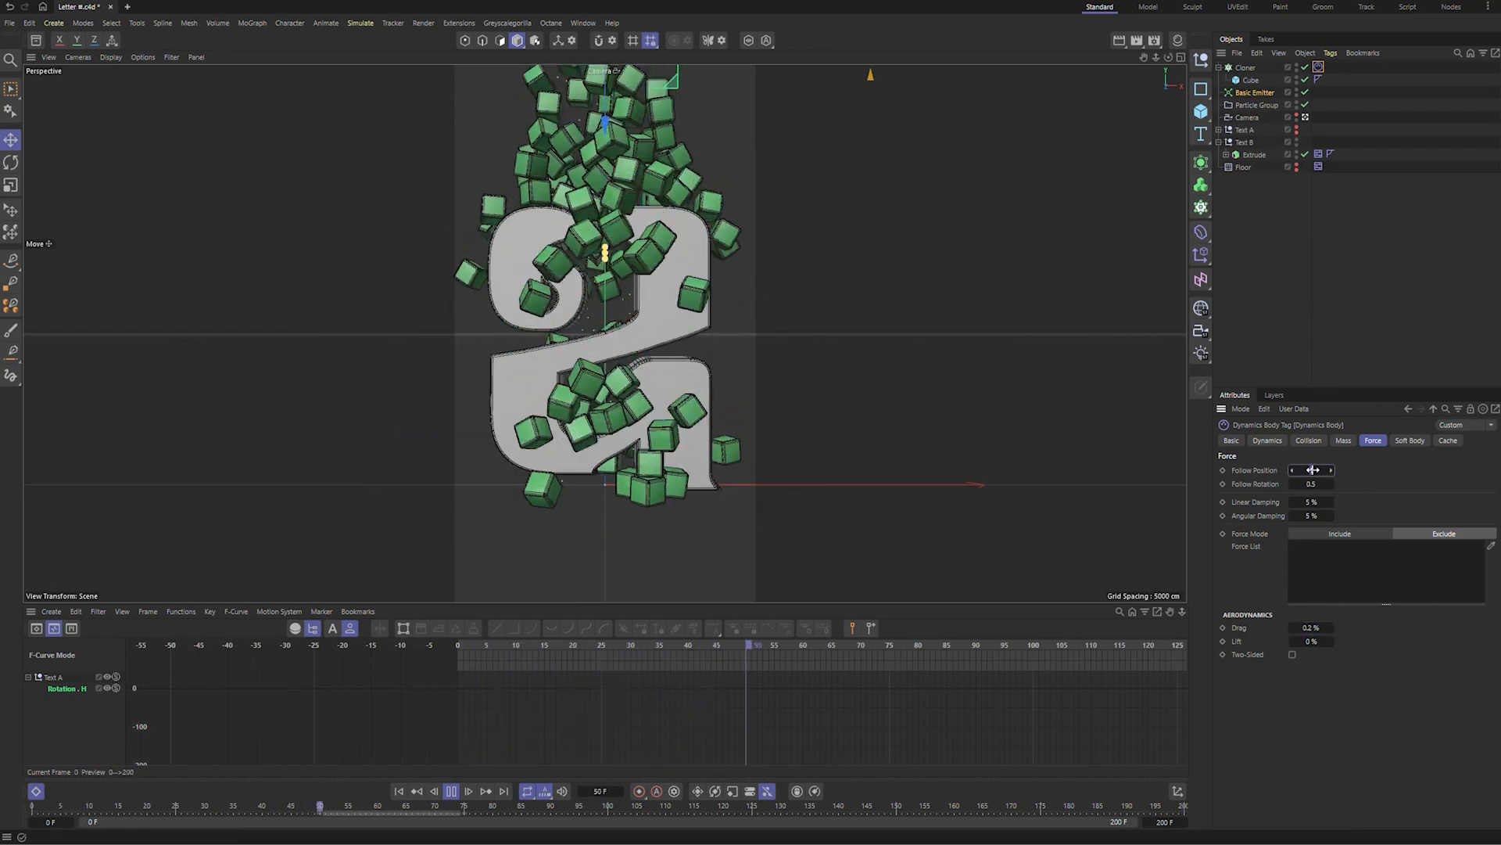
{"action": "left_click", "coordinate": [1323, 289]}
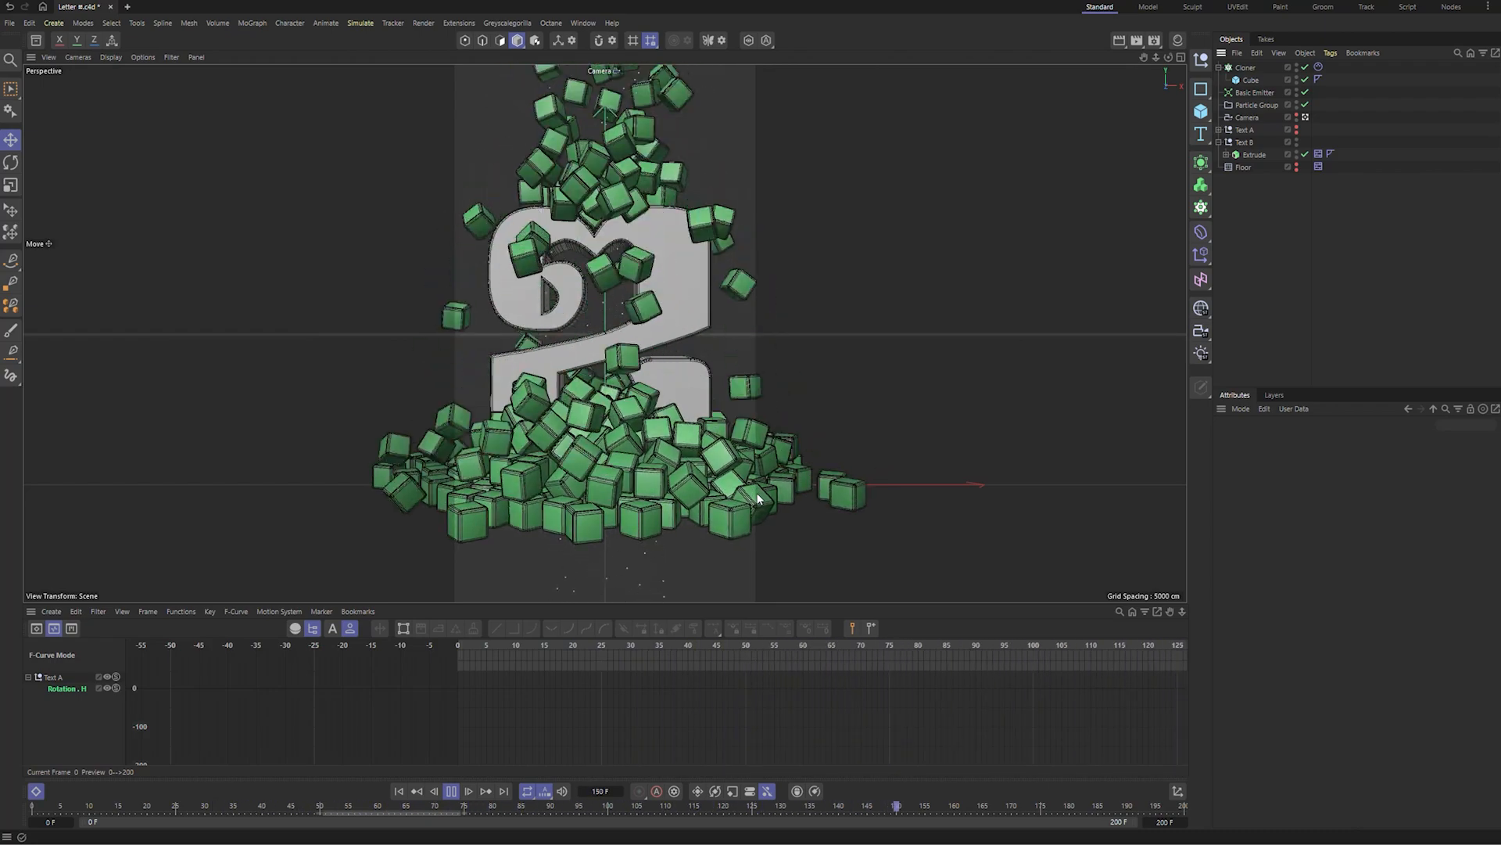
- Set the collision friction to 5% on the Text B Extrude's Dynamics Body tag and on the Cloner's
{"action": "left_click", "coordinate": [1318, 154]}
{"action": "left_click", "coordinate": [1373, 440]}
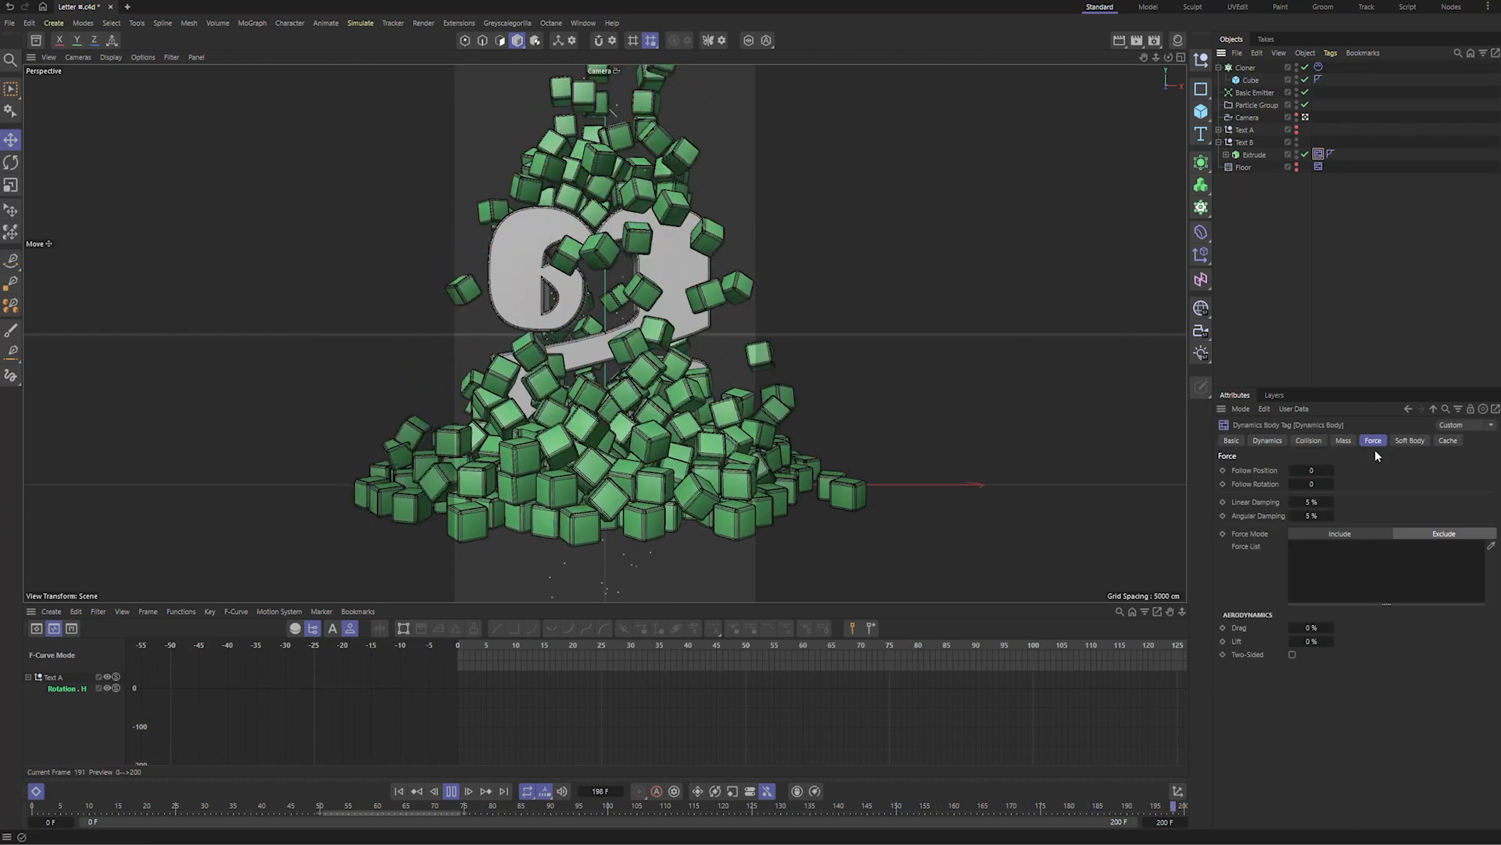
{"action": "left_click", "coordinate": [1308, 440]}
{"action": "double_click", "coordinate": [1342, 608]}
{"action": "type", "text": "5"}
{"action": "key", "text": "Return"}
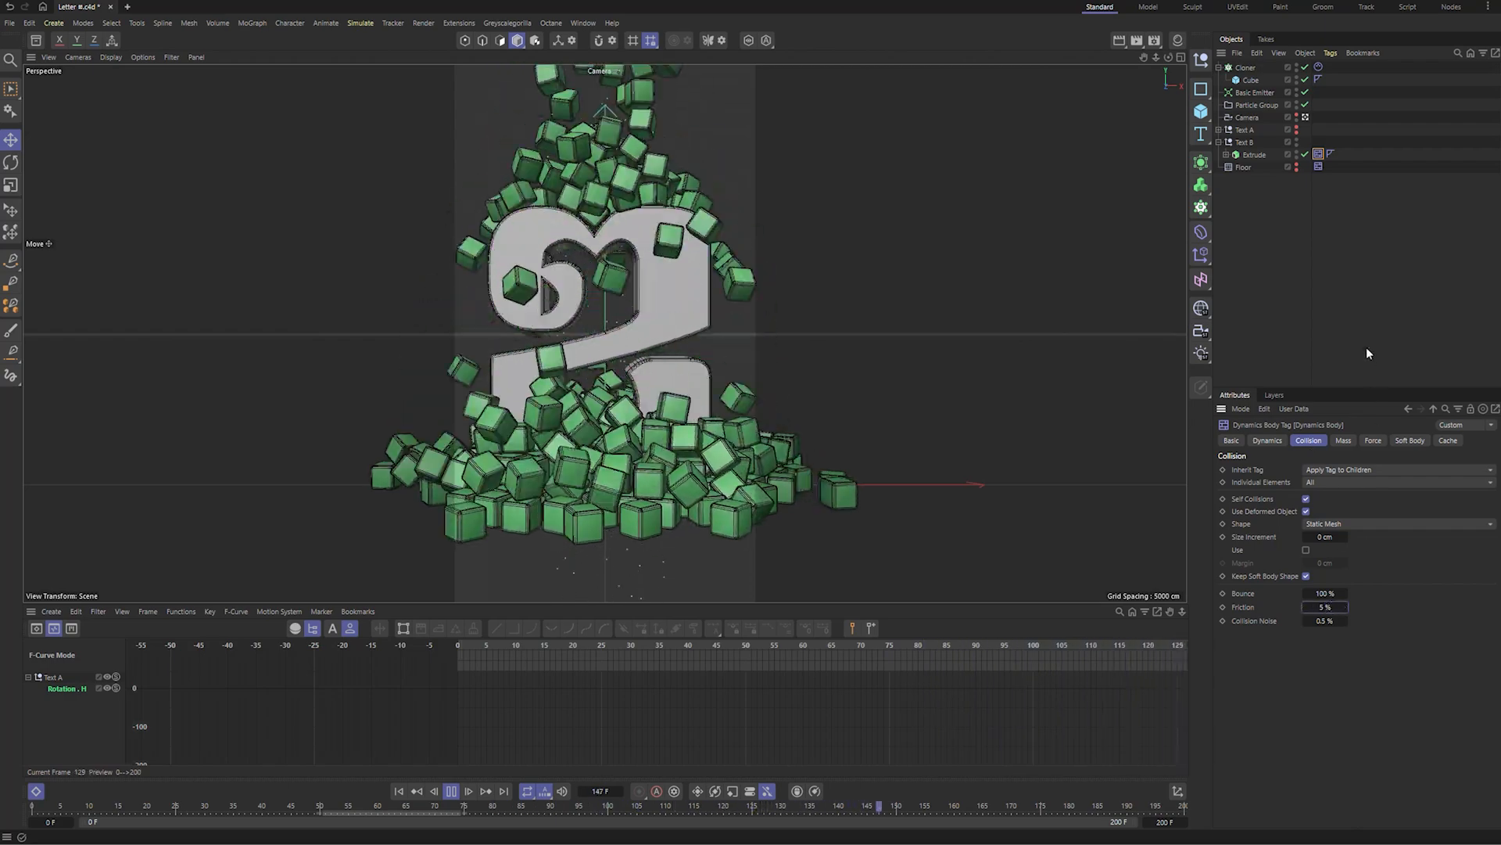
{"action": "left_click", "coordinate": [1329, 242]}
{"action": "left_click", "coordinate": [1319, 67]}
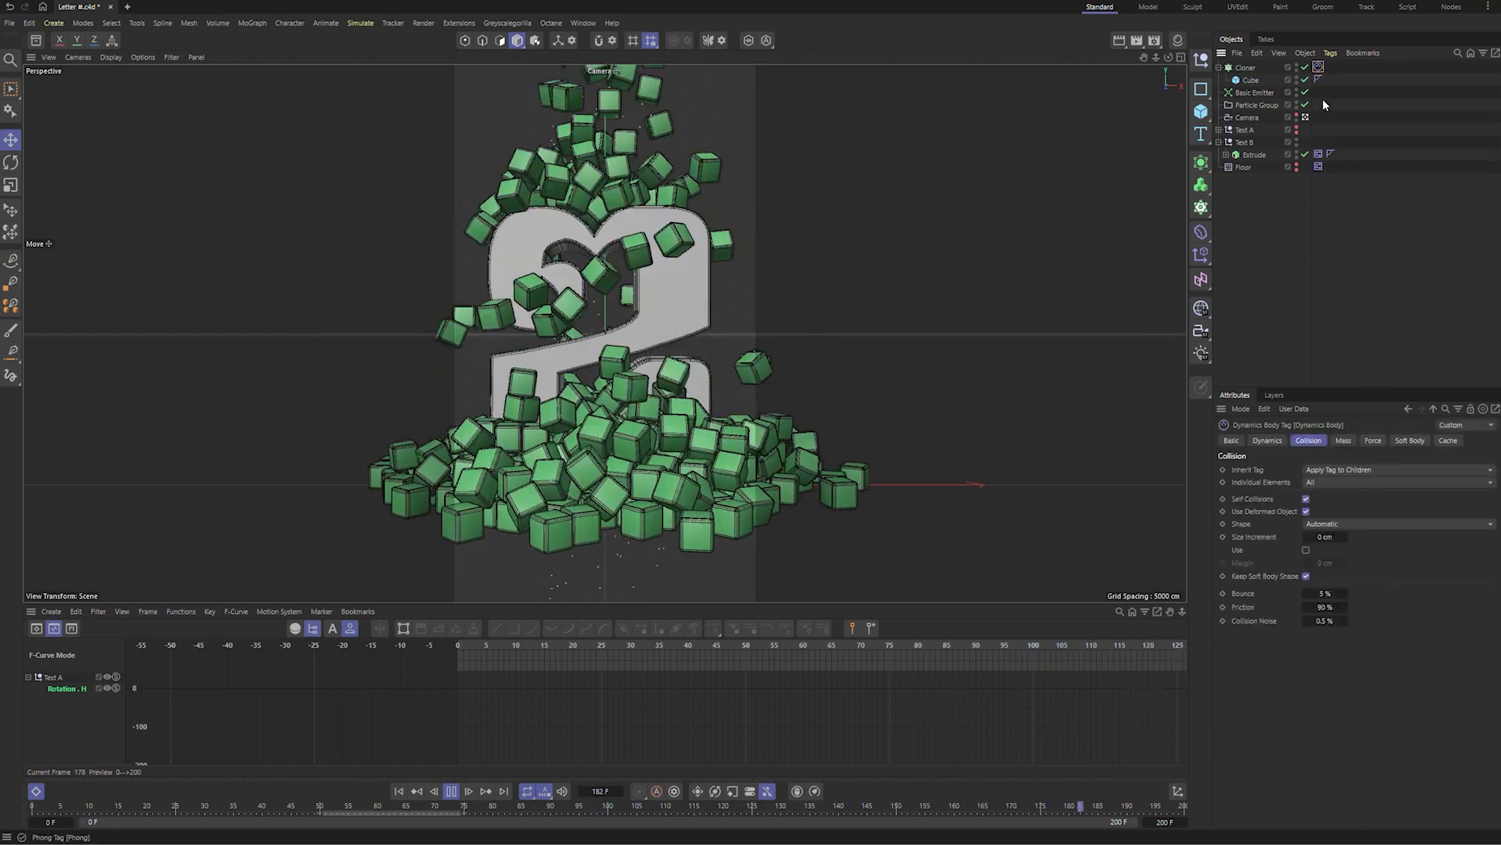
{"action": "double_click", "coordinate": [1325, 607]}
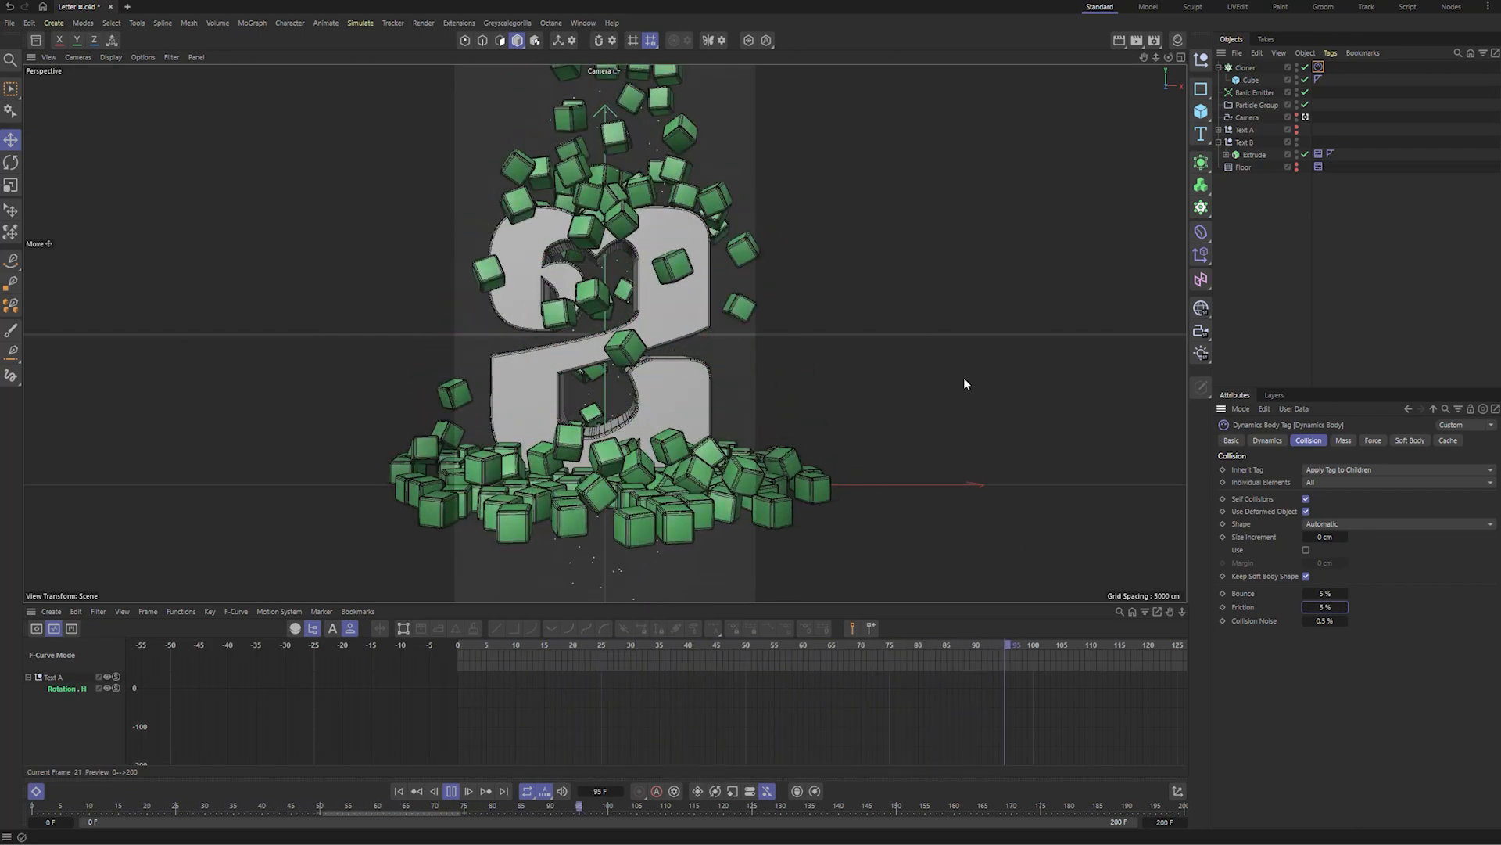
- Select the Dynamics Body tags of the Extrude and the Floor together and set their friction to 5%
{"action": "left_click", "coordinate": [1318, 155]}
{"action": "left_click", "coordinate": [1318, 168], "text": "shift"}
{"action": "double_click", "coordinate": [1324, 583]}
{"action": "type", "text": "5"}
{"action": "key", "text": "Return"}
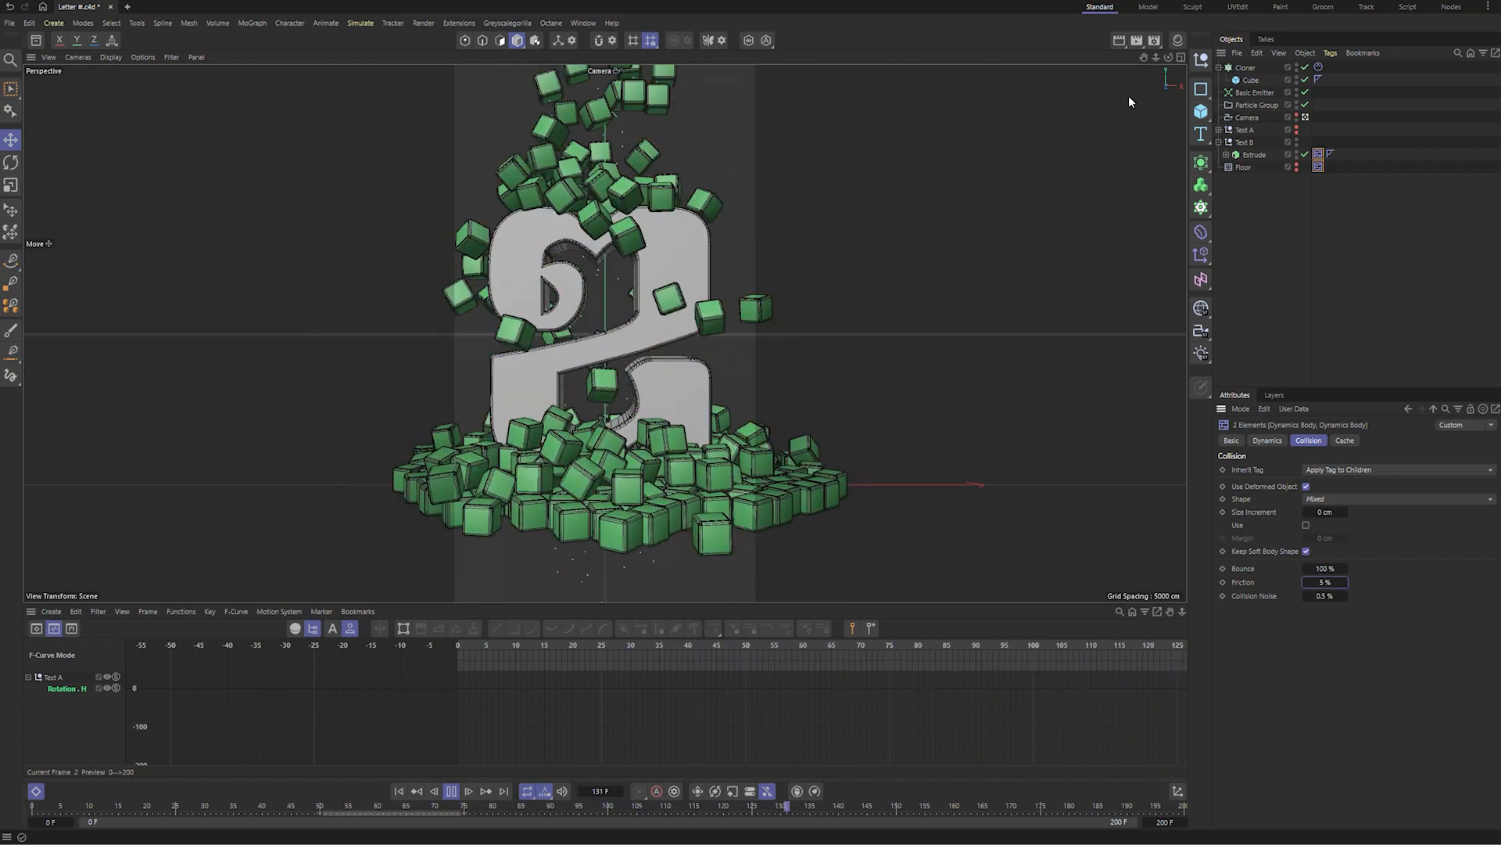
- Include the Cloner's Dynamics Body tag in the selection and set the friction of all three tags to 99%
{"action": "left_click", "coordinate": [1318, 67], "text": "ctrl"}
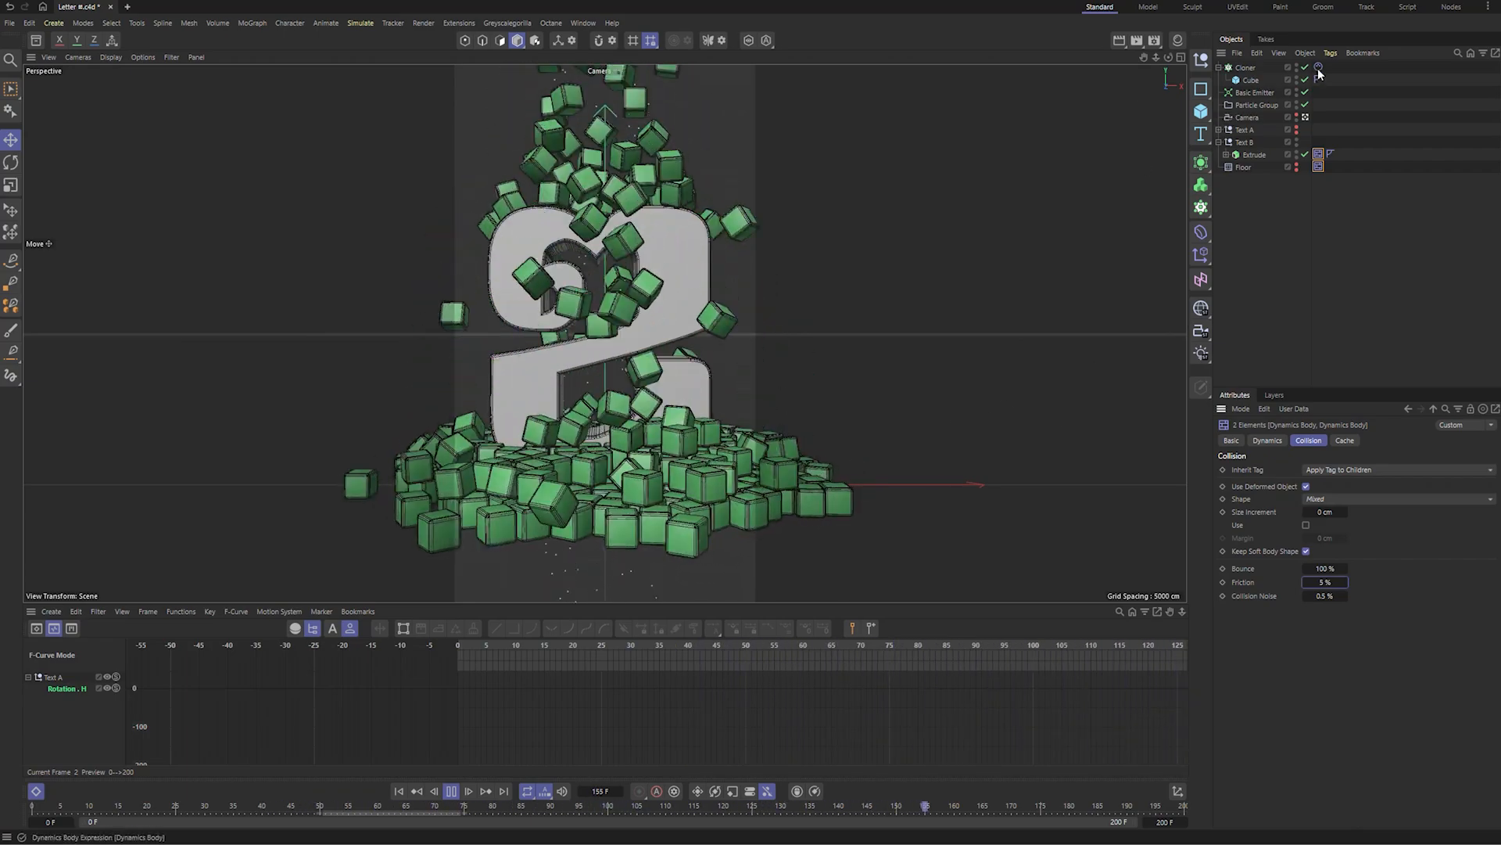
{"action": "left_click", "coordinate": [1325, 581]}
{"action": "type", "text": "99"}
{"action": "key", "text": "Return"}
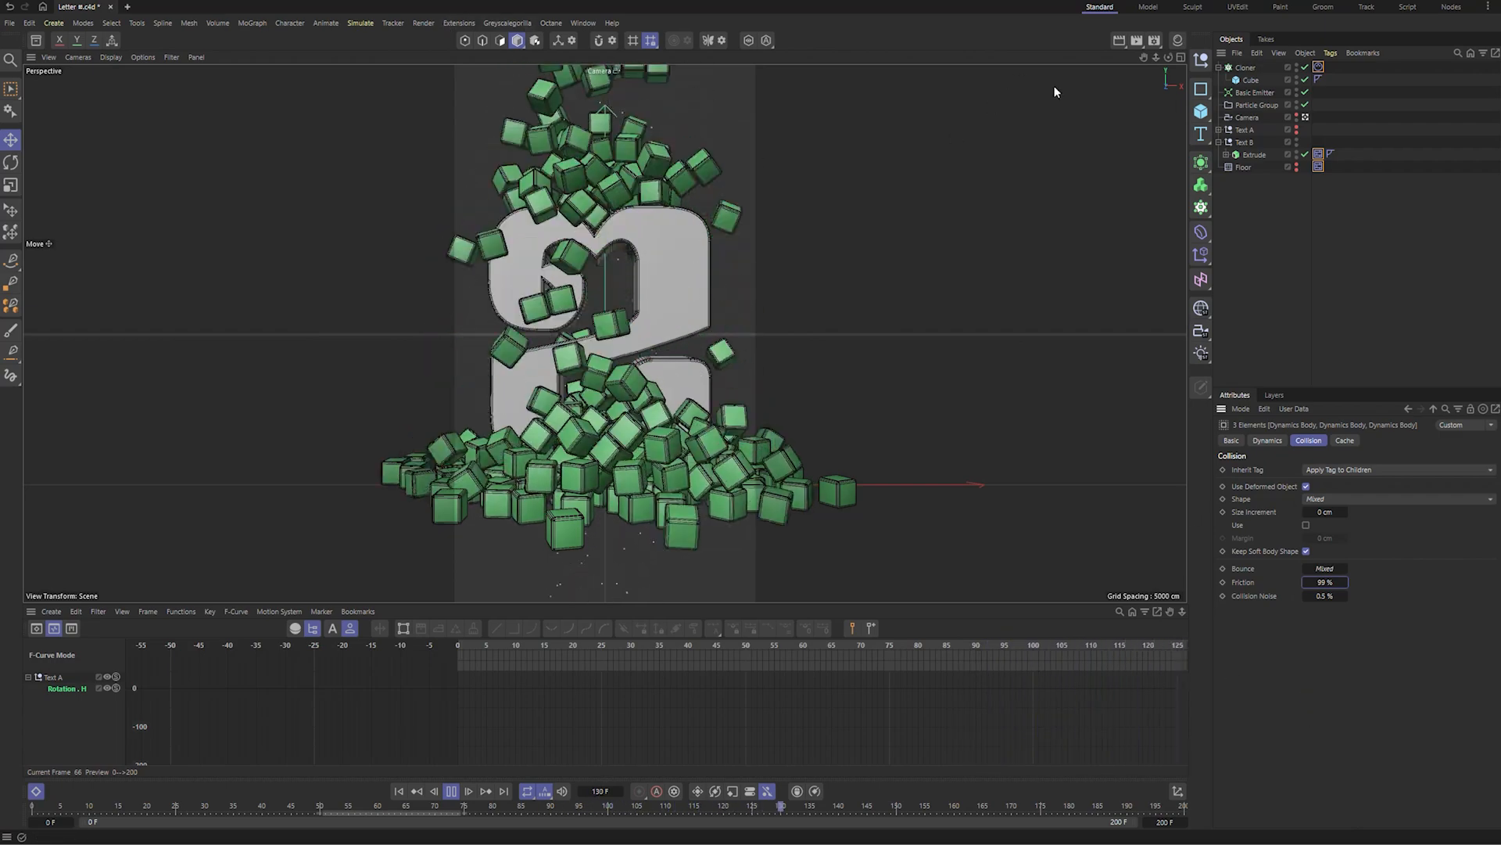
- Set the Basic Emitter's rate to 20 per second and look through its velocity and alignment properties
{"action": "left_click", "coordinate": [1251, 92]}
{"action": "double_click", "coordinate": [1302, 567]}
{"action": "type", "text": "20"}
{"action": "key", "text": "Return"}
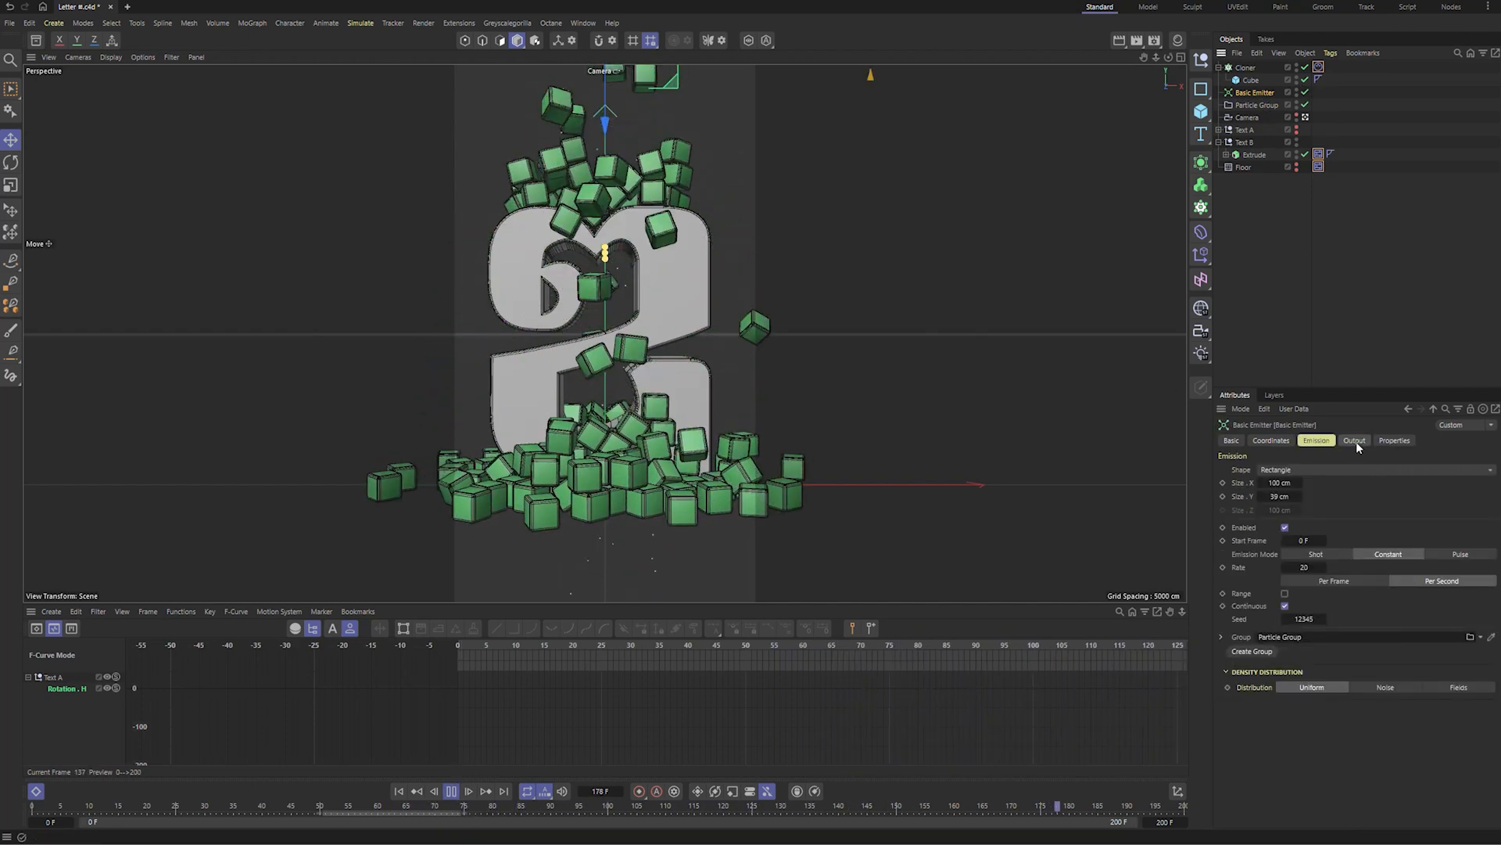
{"action": "left_click", "coordinate": [1394, 440]}
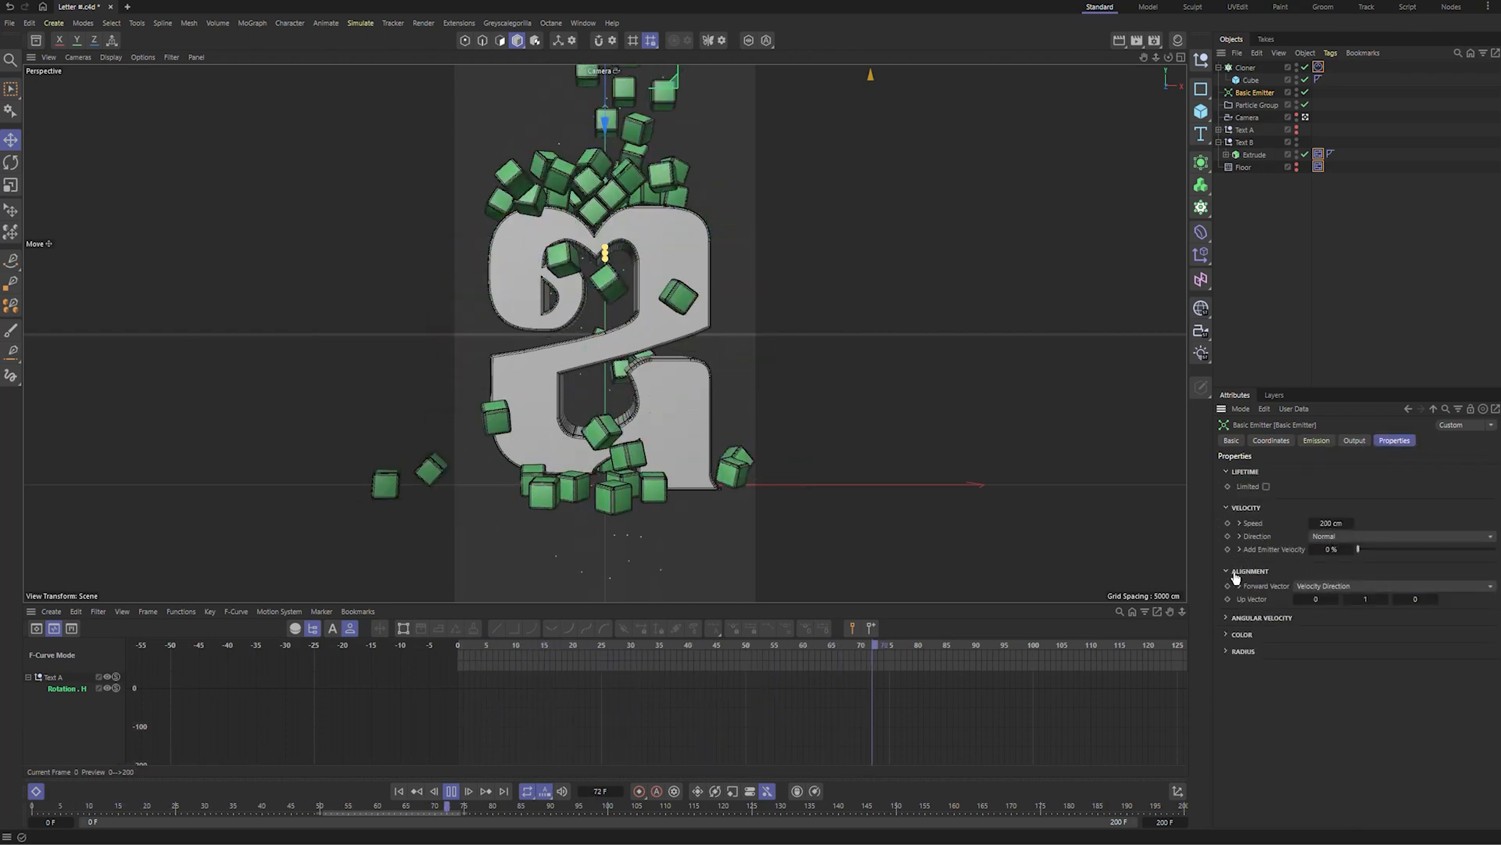
{"action": "left_click", "coordinate": [1317, 441]}
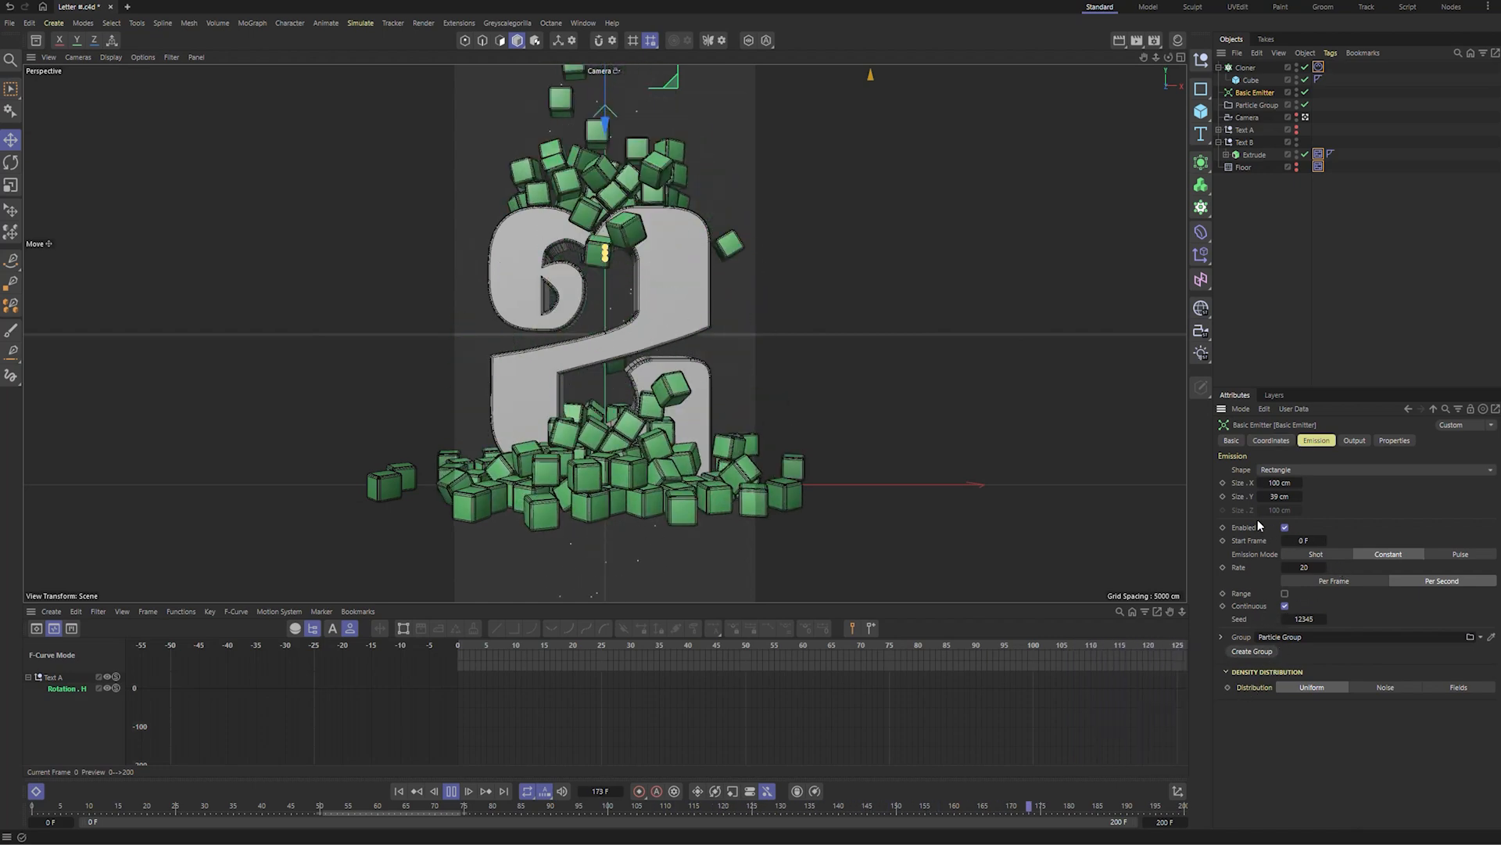
- Add a Random effector to the Cloner
{"action": "left_click", "coordinate": [1244, 68]}
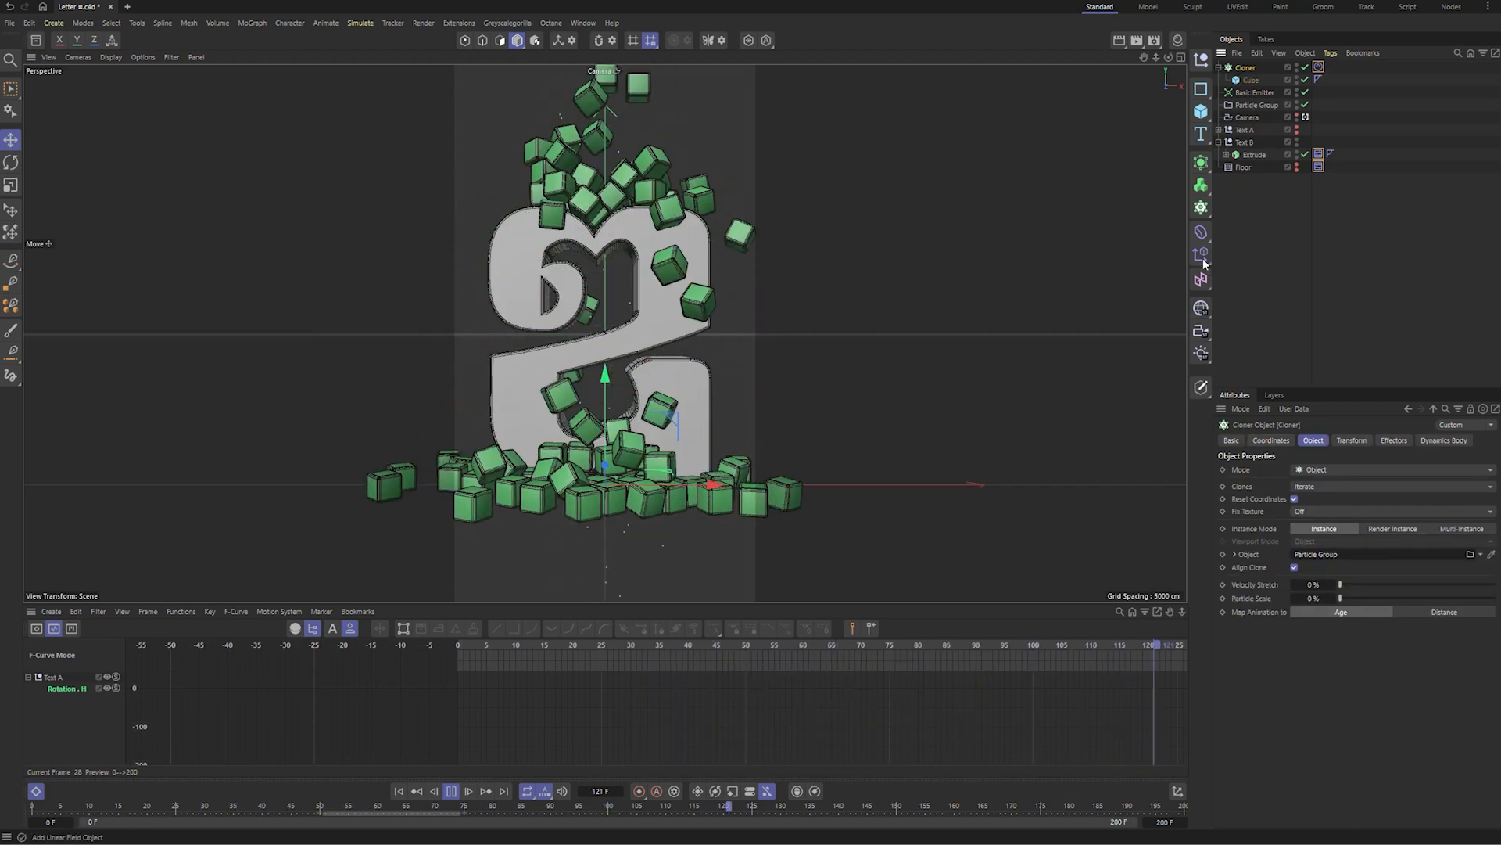
{"action": "left_click", "coordinate": [1202, 233]}
{"action": "left_click", "coordinate": [1360, 194]}
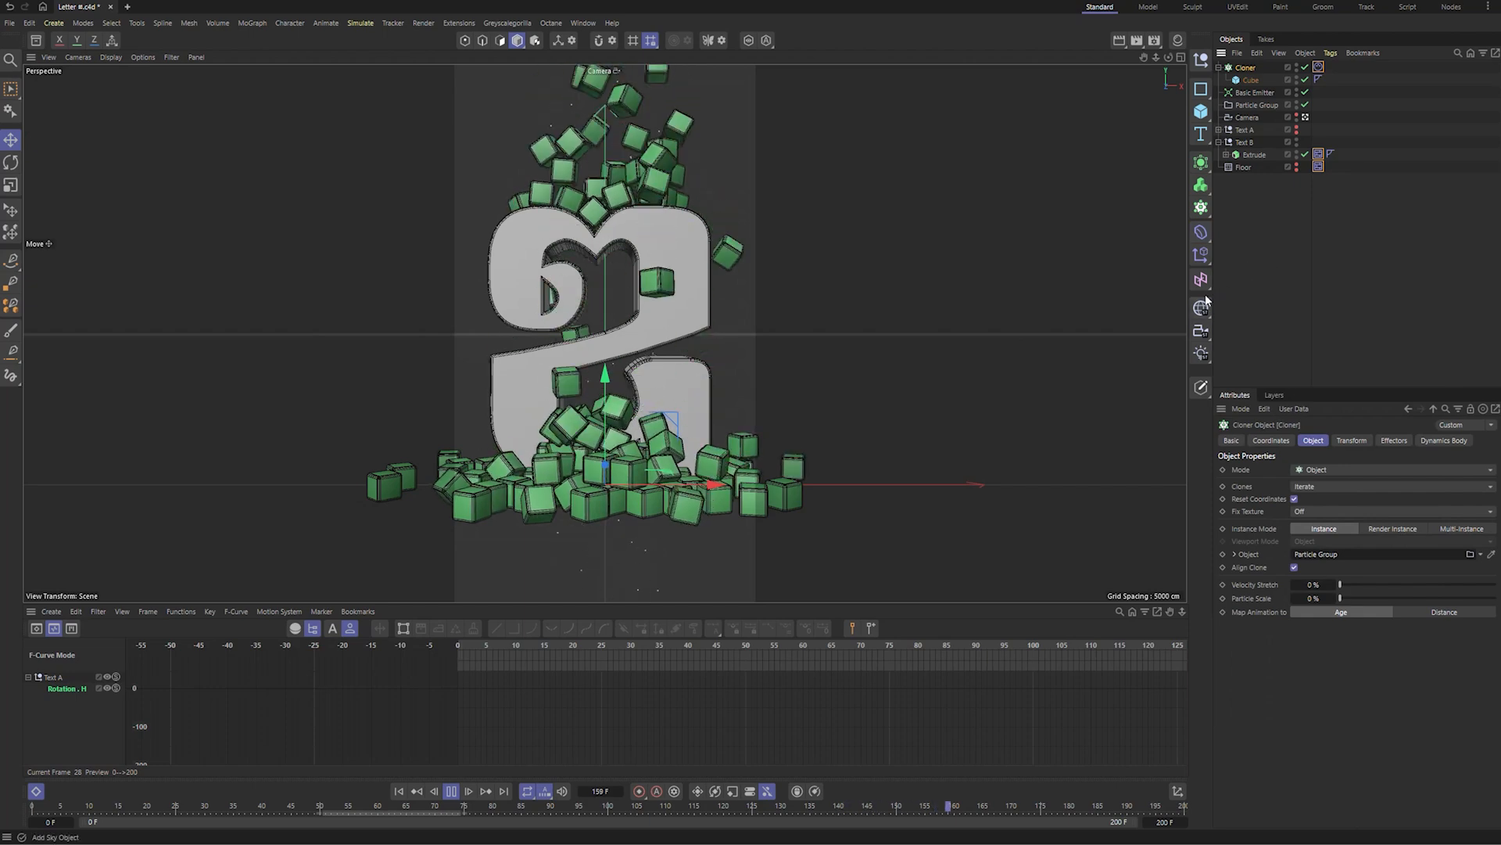
{"action": "left_click", "coordinate": [1203, 257]}
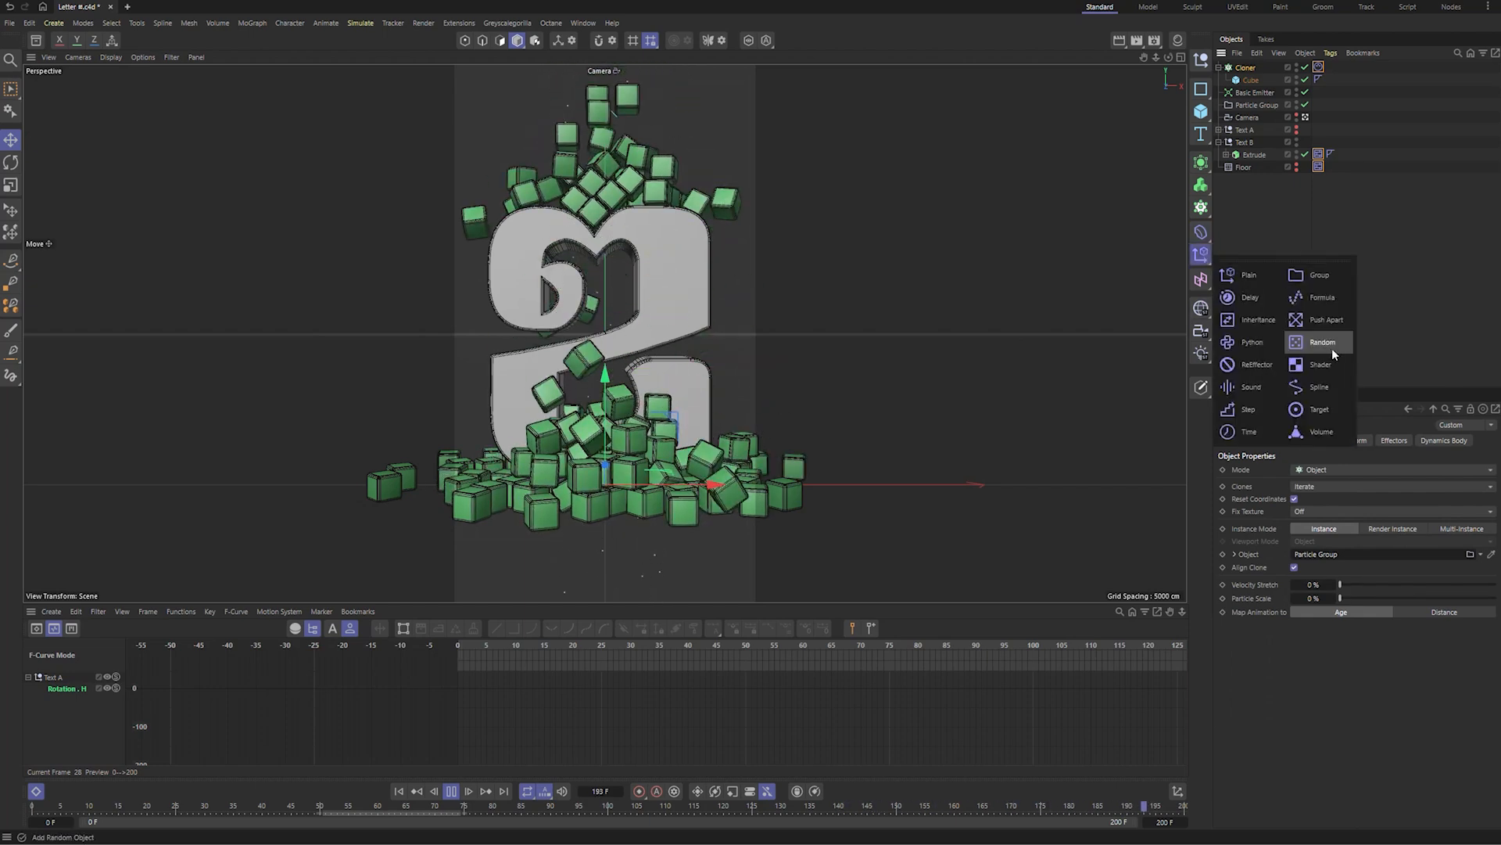
{"action": "left_click", "coordinate": [1331, 349]}
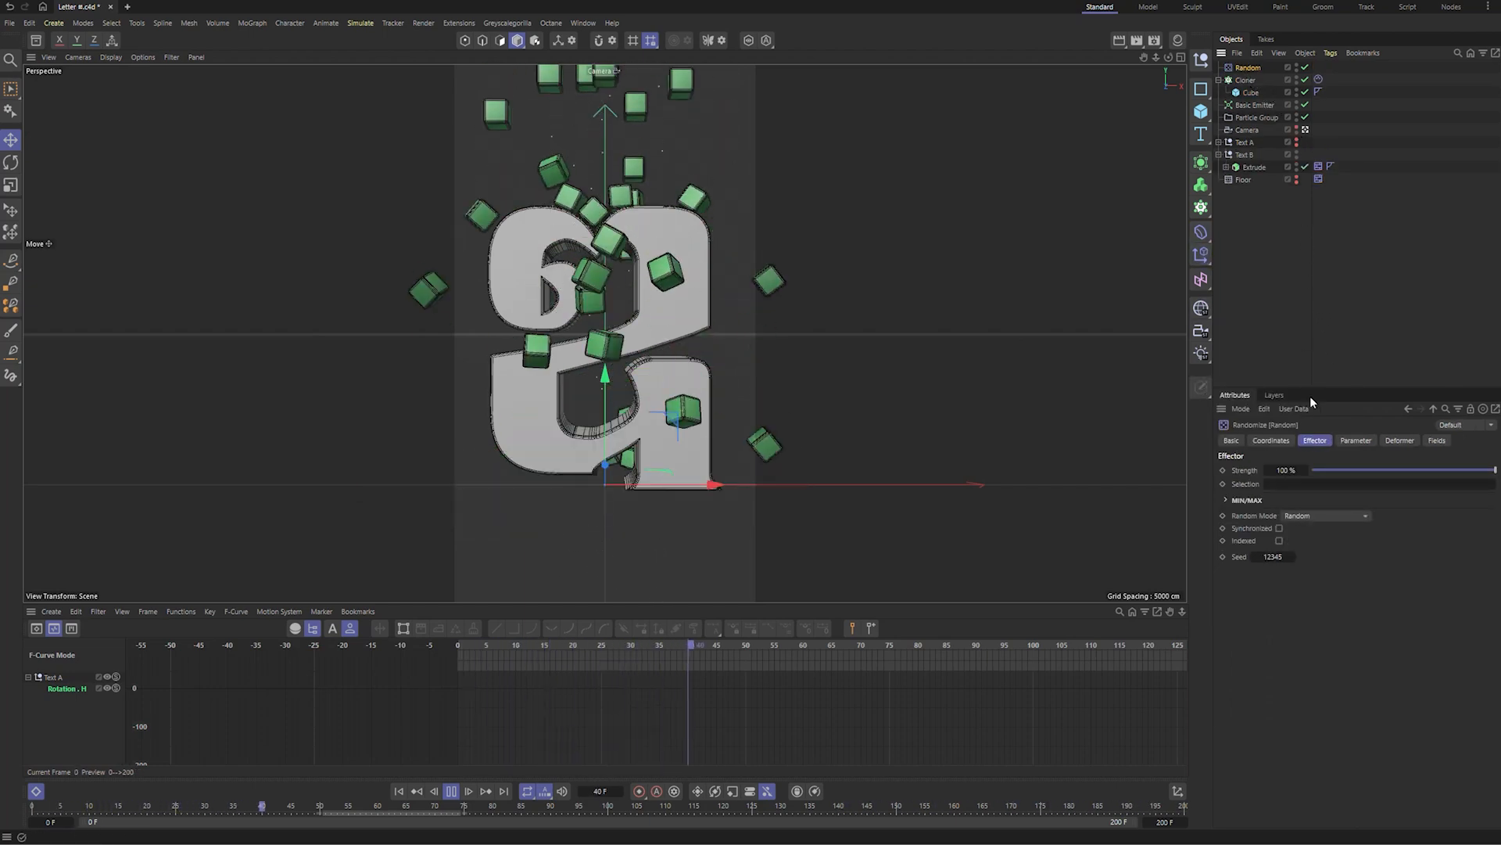
- Enable uniform scale variation on the Random effector with a scale value of 0.4
{"action": "left_click", "coordinate": [1356, 441]}
{"action": "left_click", "coordinate": [1295, 578]}
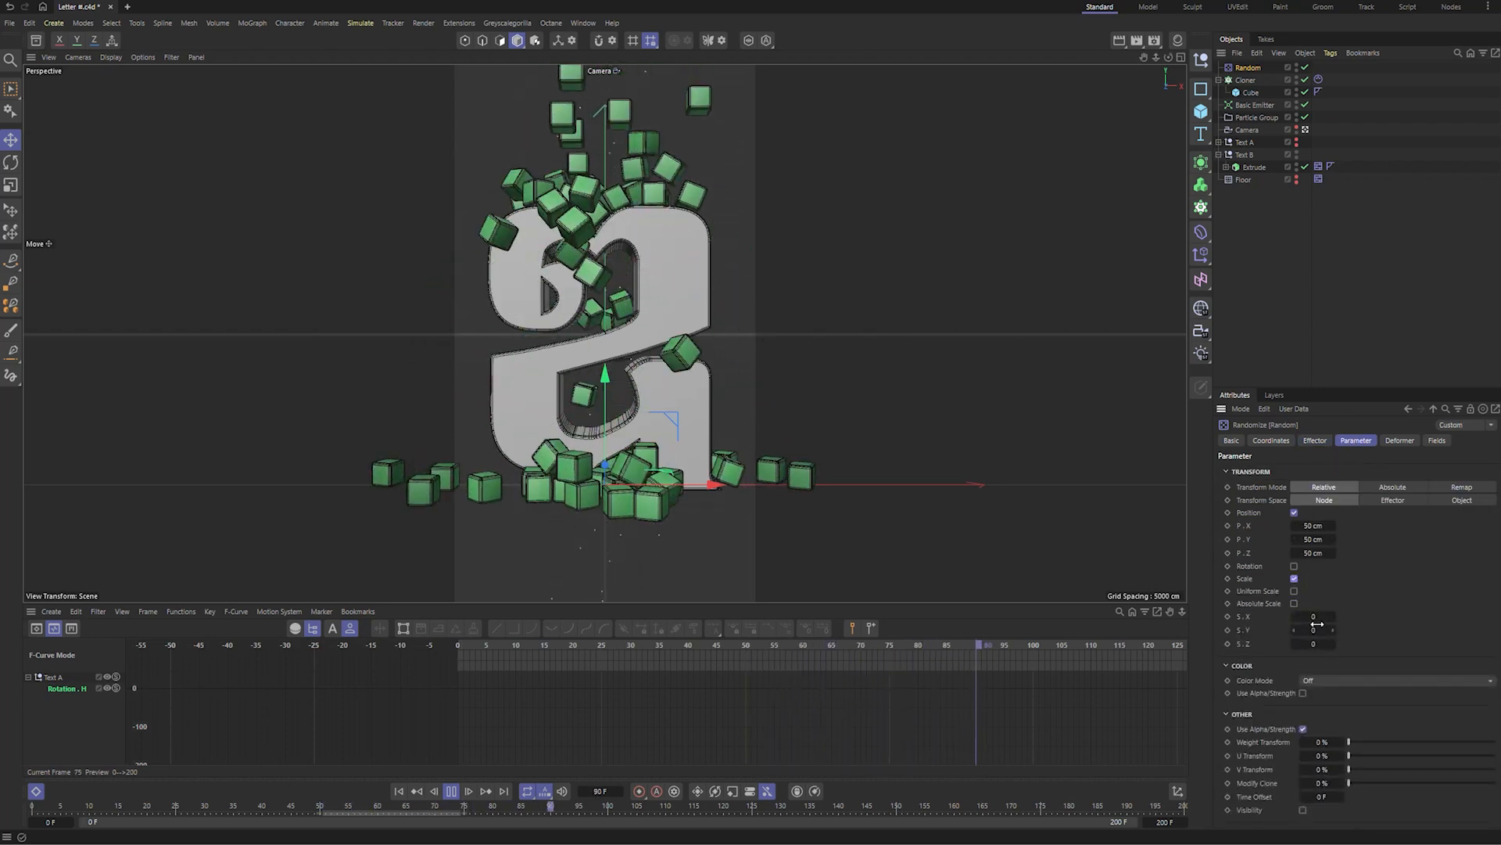
{"action": "left_click_drag", "start_coordinate": [1314, 616], "coordinate": [1341, 617]}
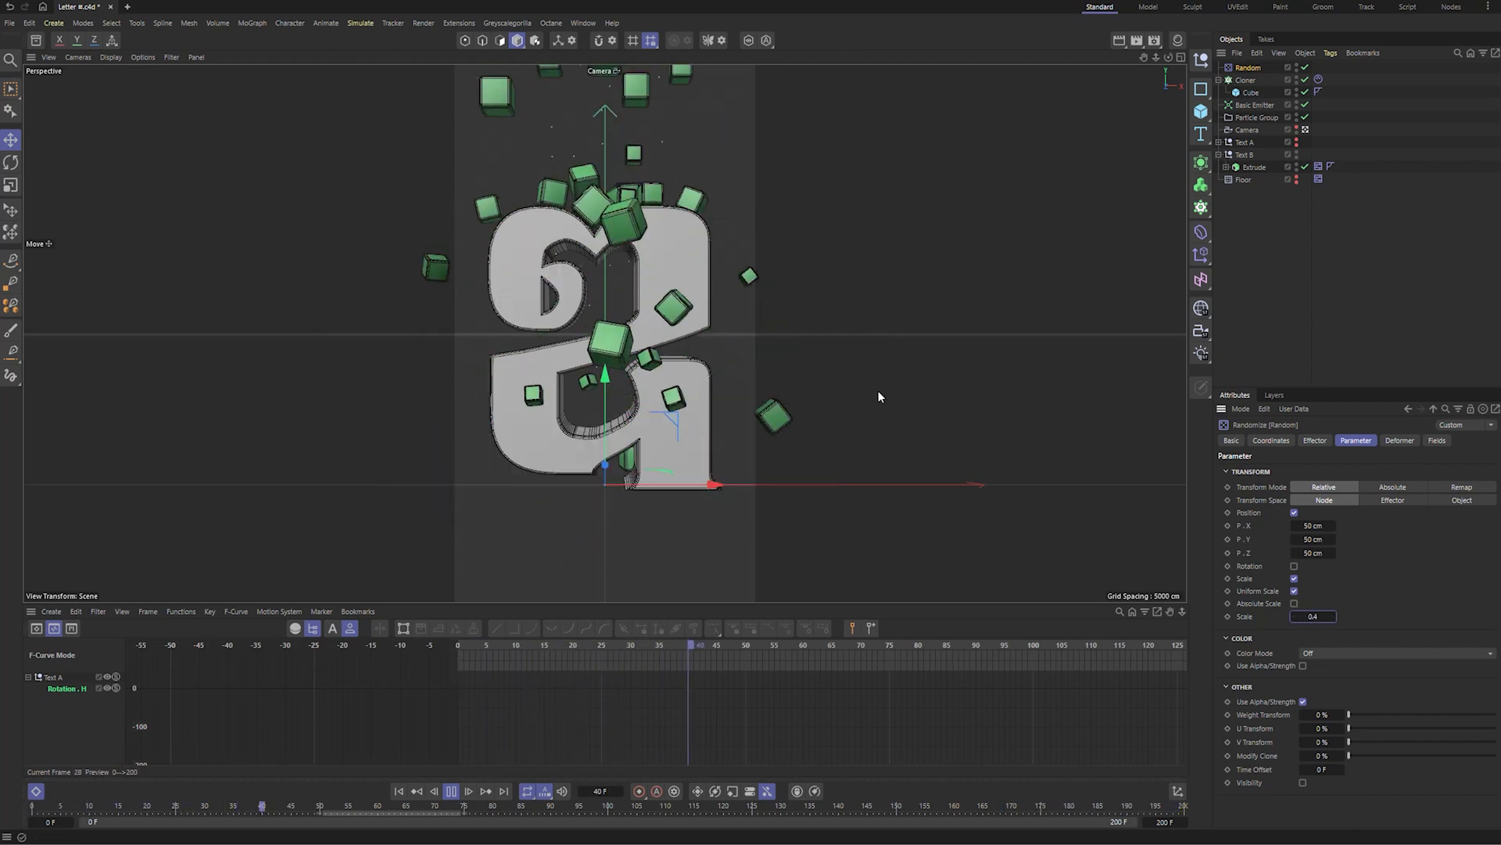
{"action": "left_click", "coordinate": [1303, 278]}
- Enable rotation on the Random effector, with R.H at 360° and both R.P and R.B at 99°
{"action": "left_click", "coordinate": [1248, 67]}
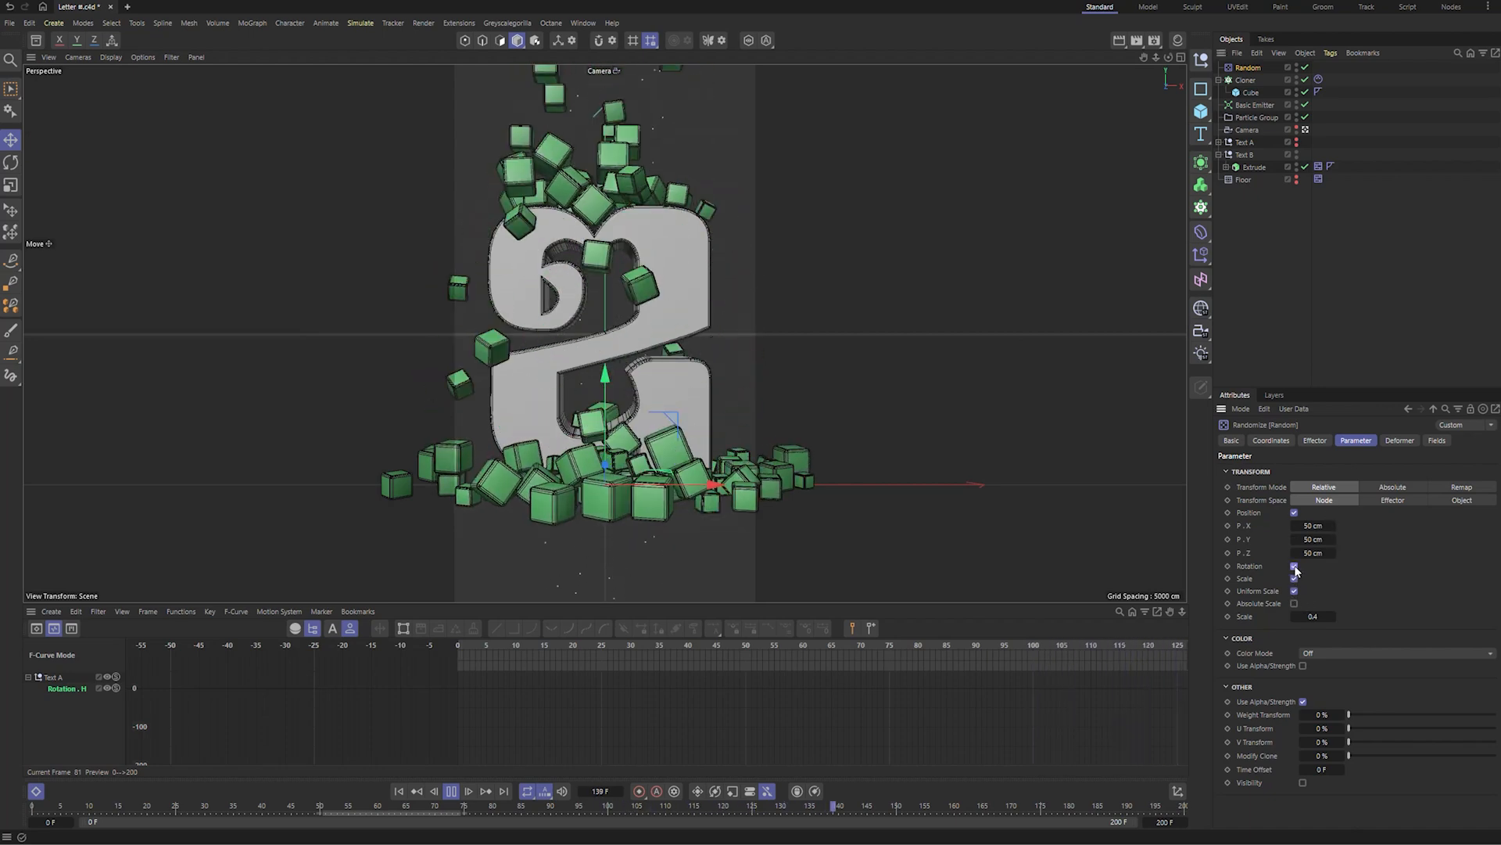
{"action": "left_click", "coordinate": [1294, 566]}
{"action": "double_click", "coordinate": [1319, 581]}
{"action": "type", "text": "360"}
{"action": "key", "text": "Return"}
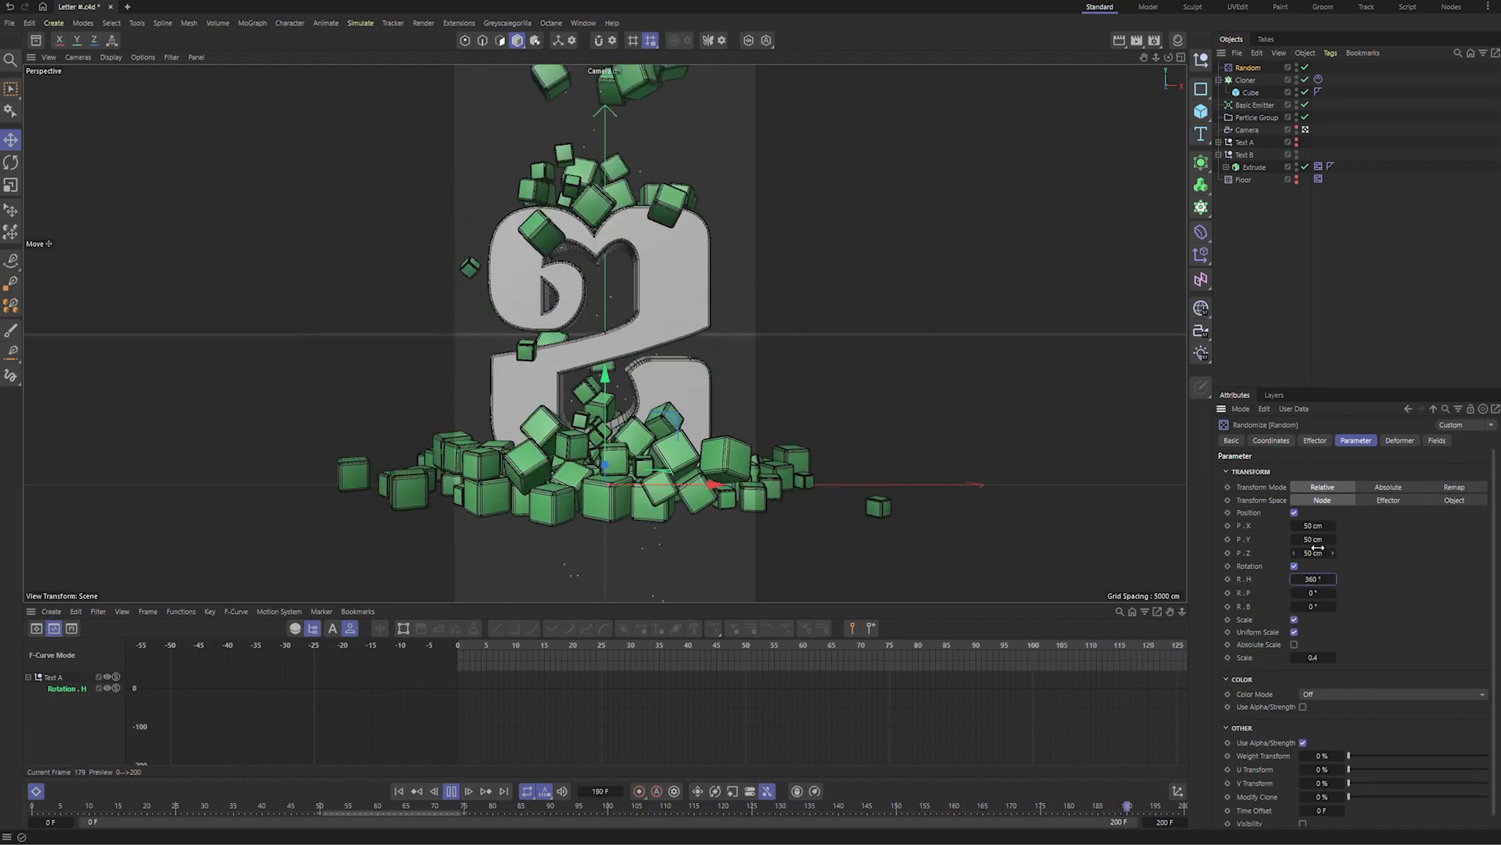
{"action": "double_click", "coordinate": [1314, 593]}
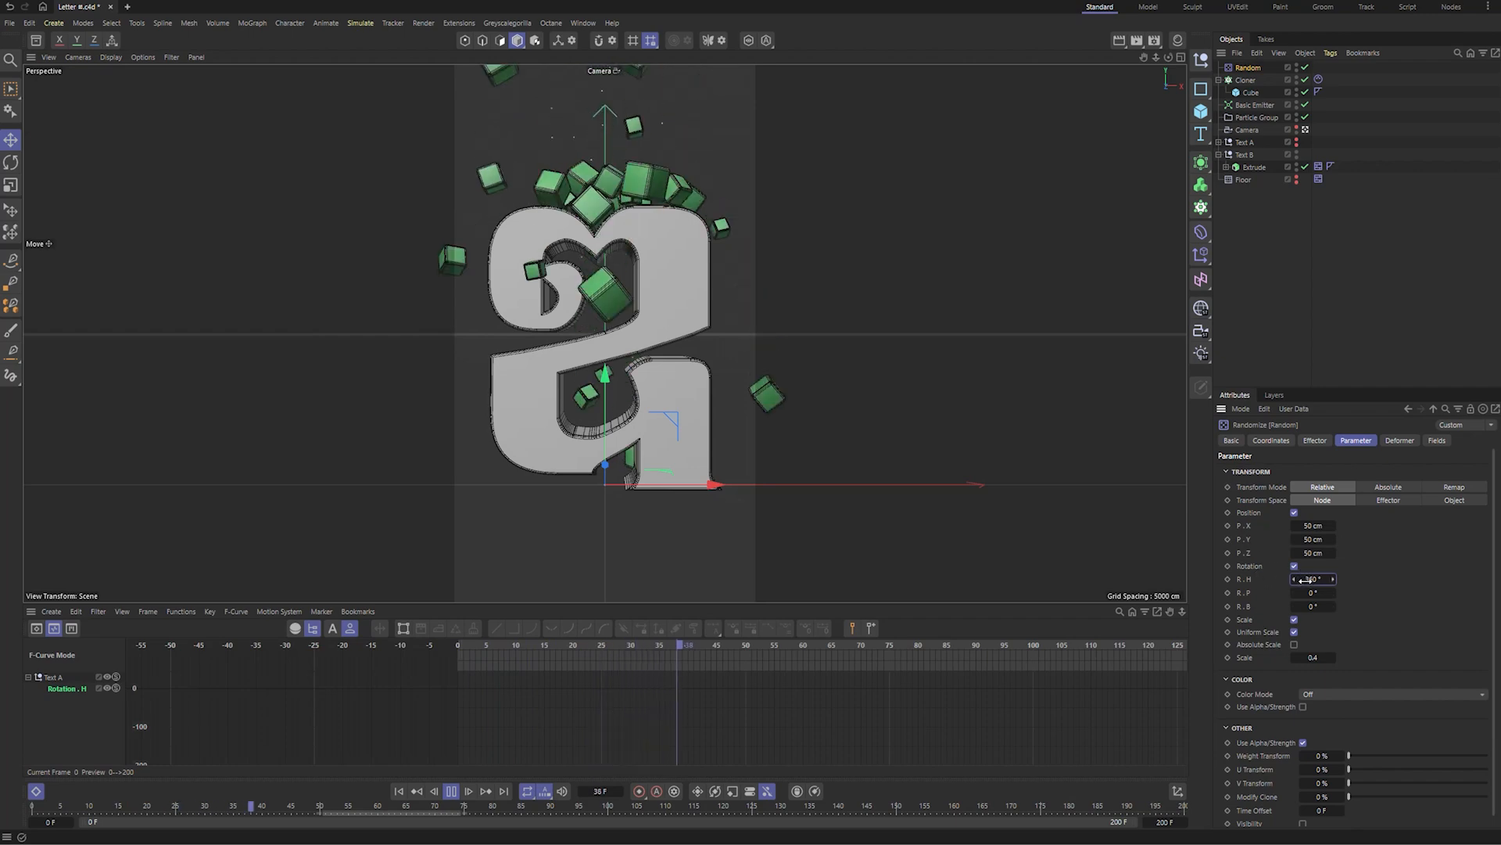
{"action": "type", "text": "99"}
{"action": "key", "text": "Return"}
{"action": "double_click", "coordinate": [1317, 606]}
{"action": "type", "text": "99"}
{"action": "key", "text": "Return"}
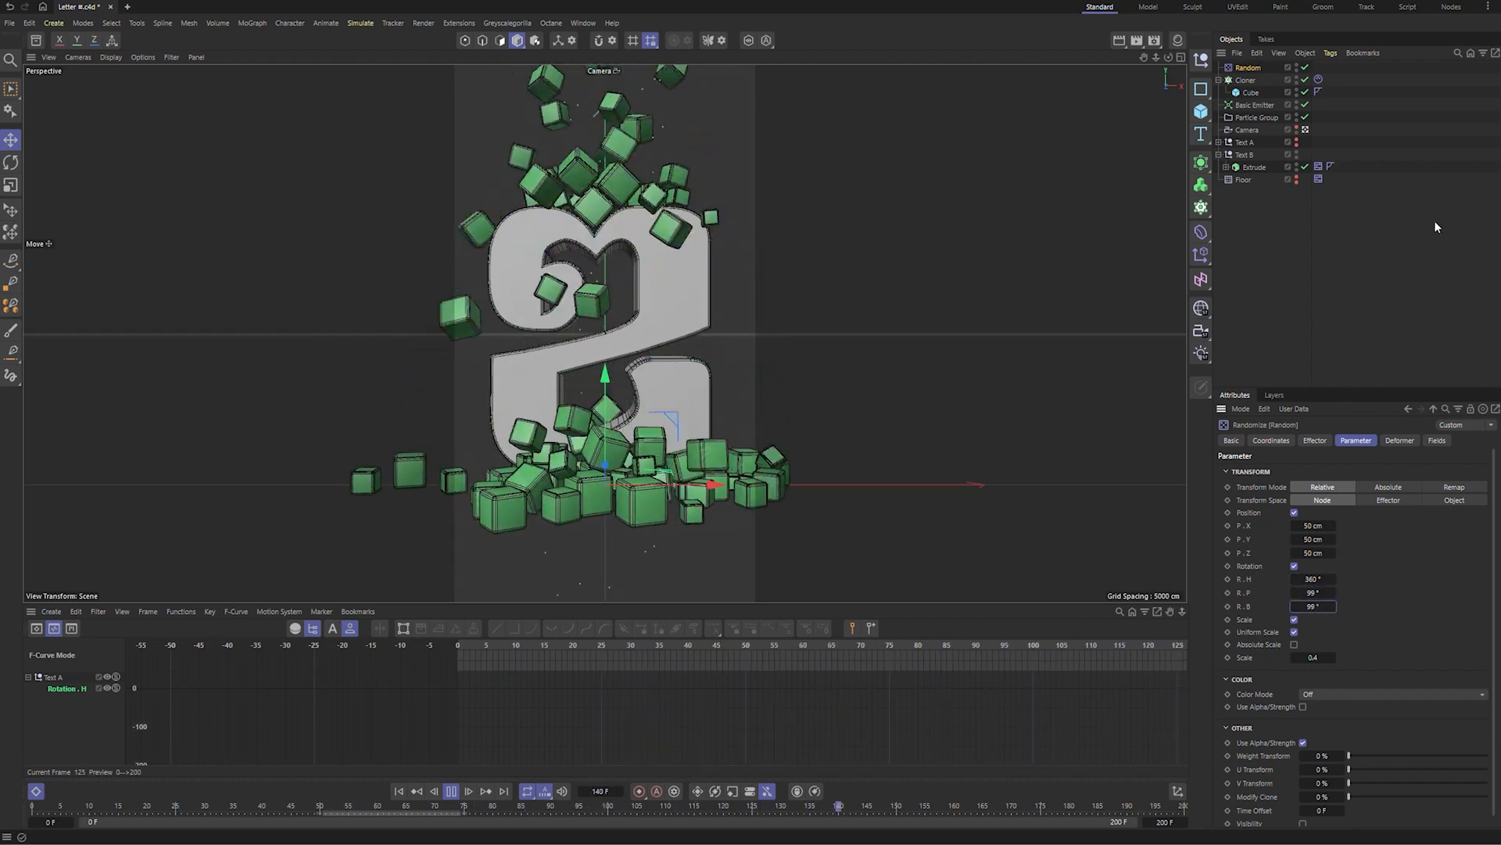
{"action": "left_click", "coordinate": [1339, 287]}
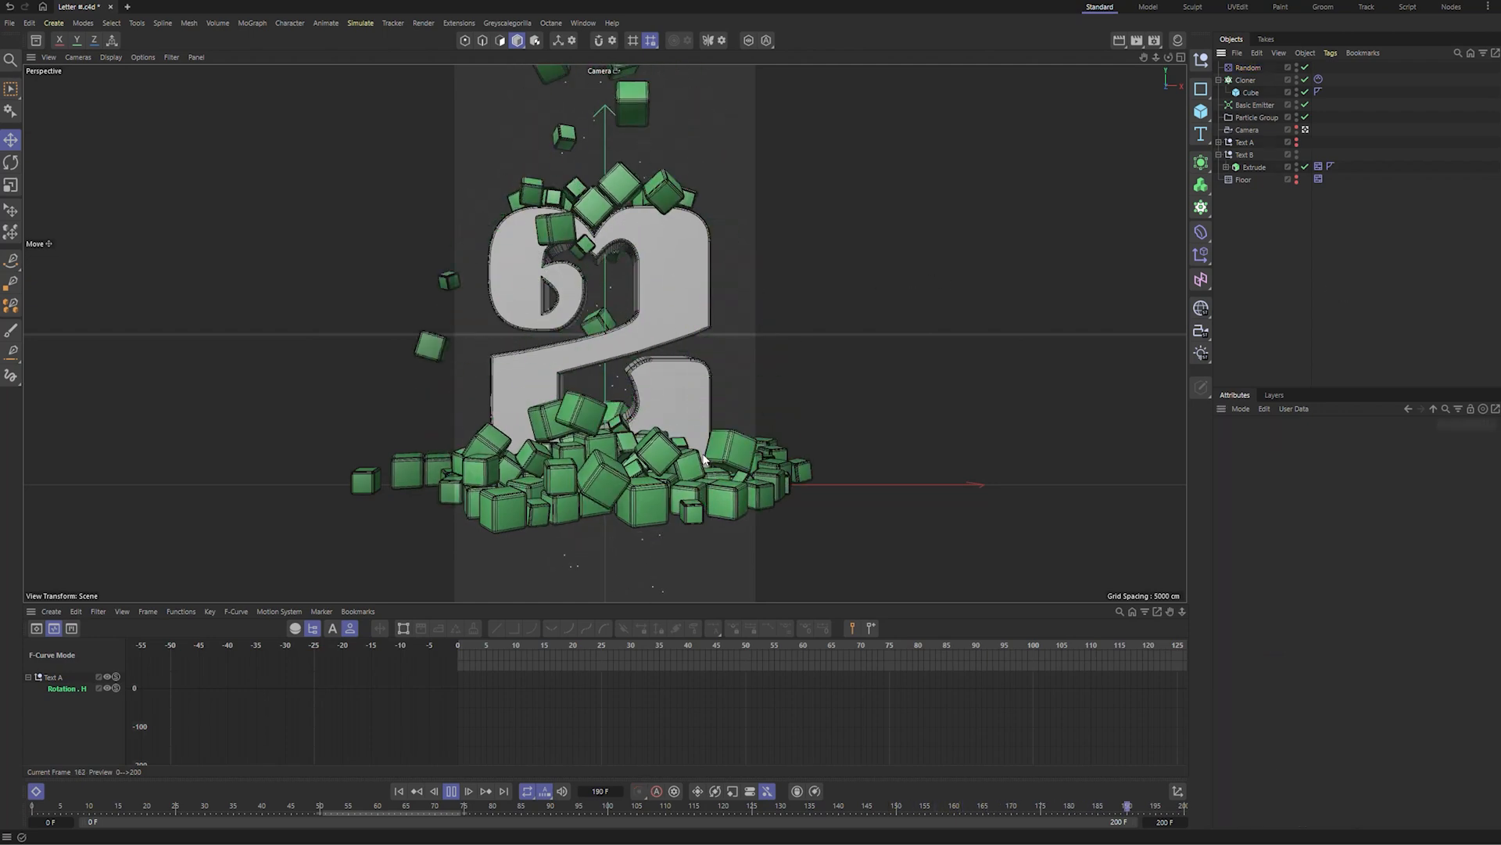
- Check the falling cubes in the four-view layout, stop the playback and return to the full camera view
{"action": "middle_click", "coordinate": [813, 349]}
{"action": "key", "text": "F8"}
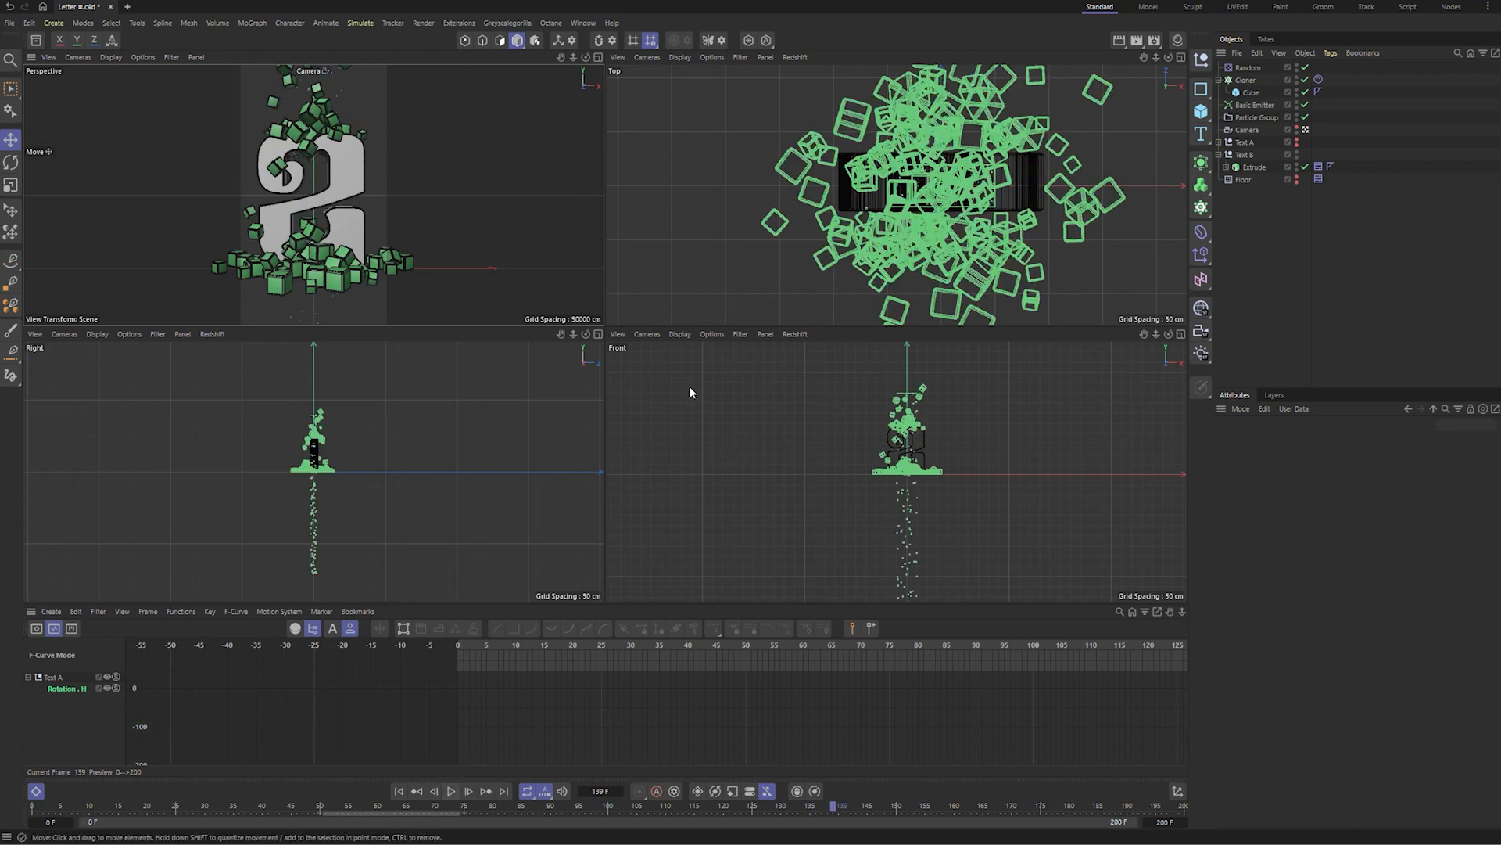
{"action": "middle_click", "coordinate": [362, 260]}
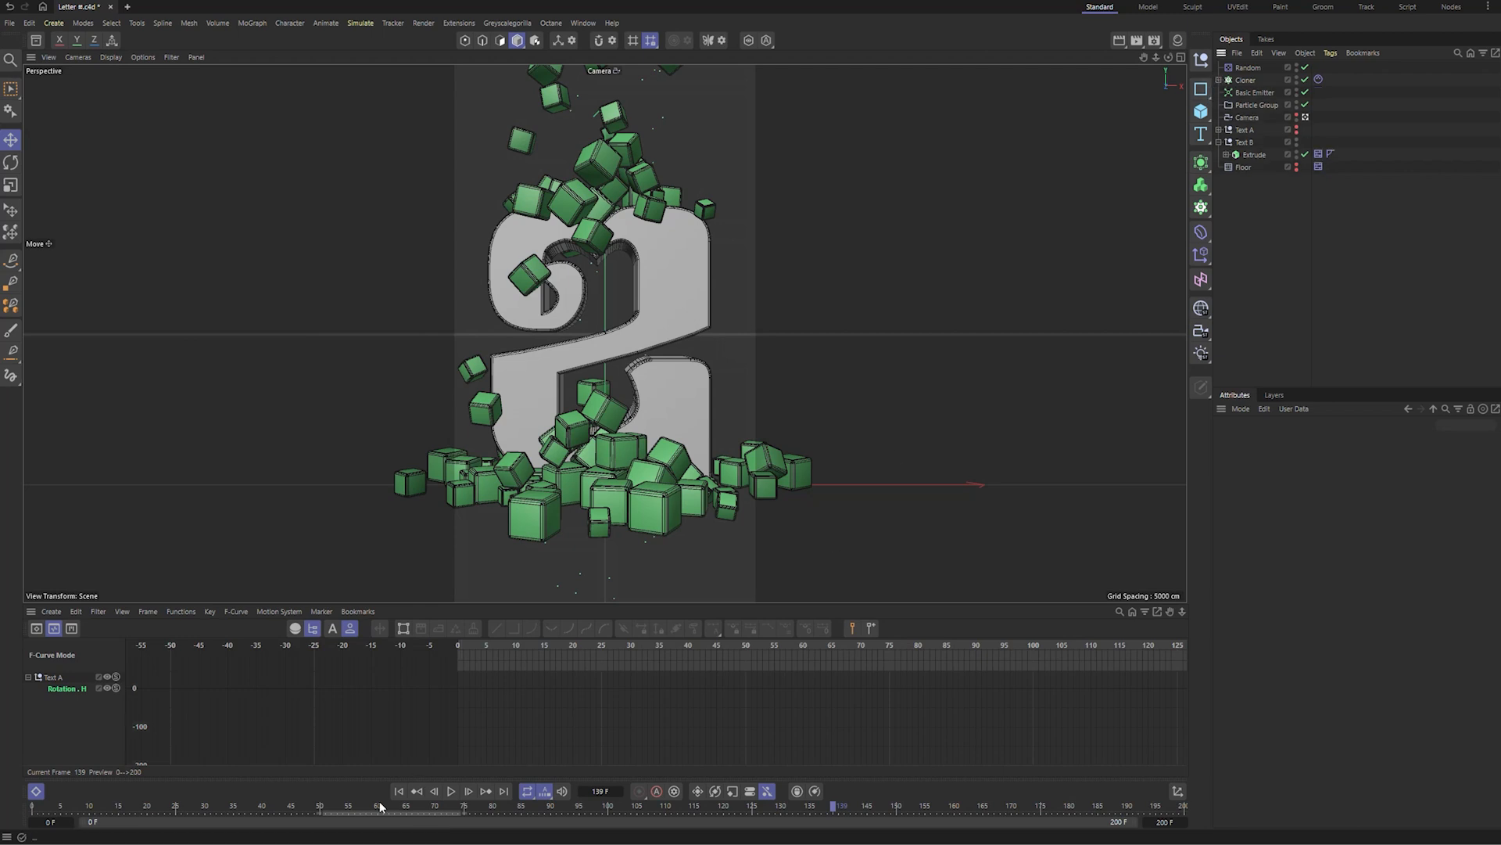
- Make Text A visible in the viewport and replay the animation from the first frame, stopping around frame 48
{"action": "left_click", "coordinate": [1297, 131]}
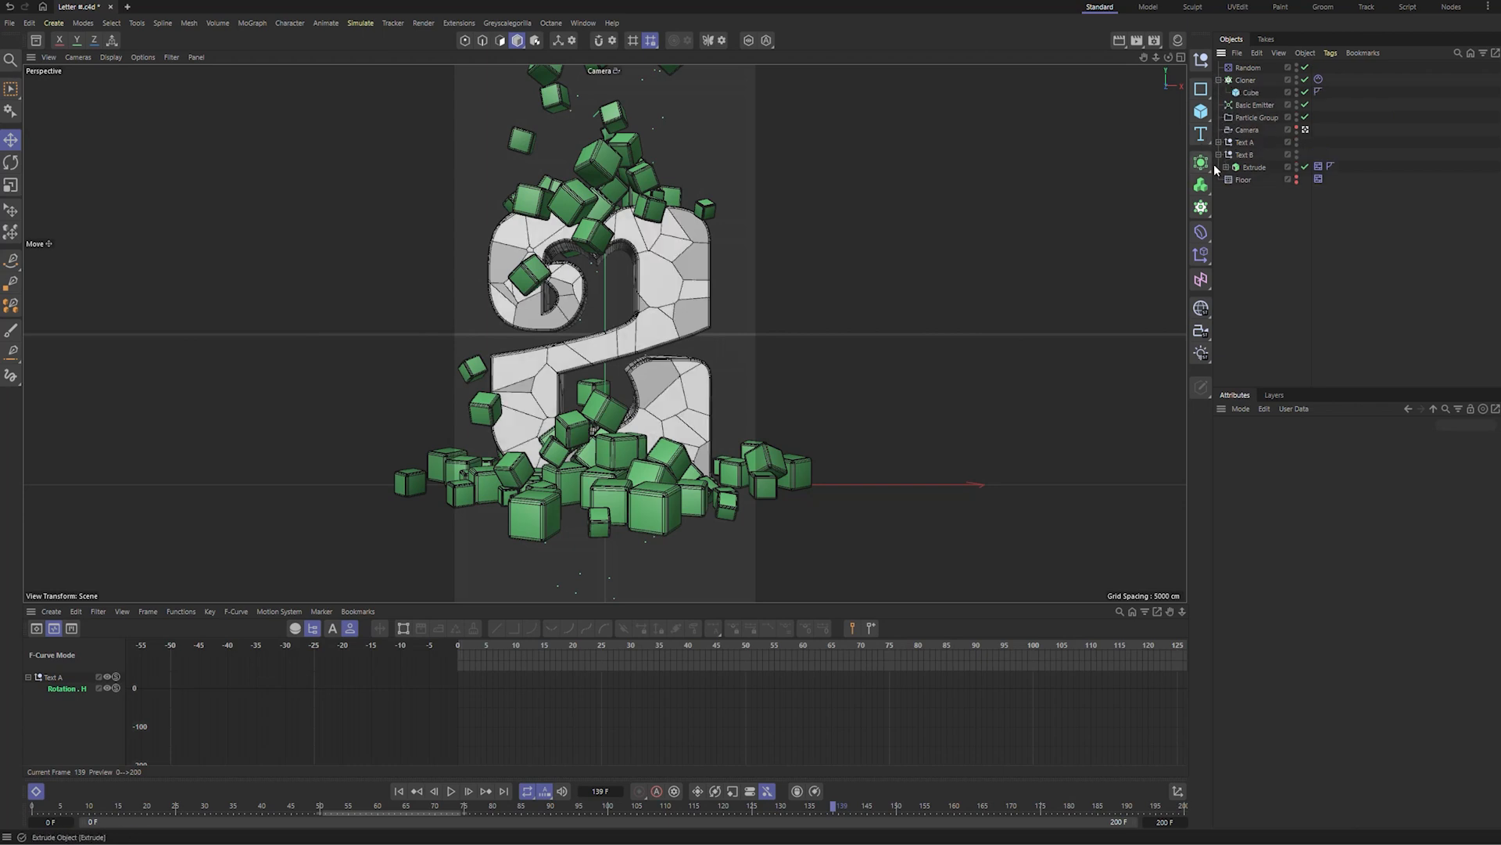
{"action": "left_click", "coordinate": [399, 791]}
{"action": "left_click", "coordinate": [451, 791]}
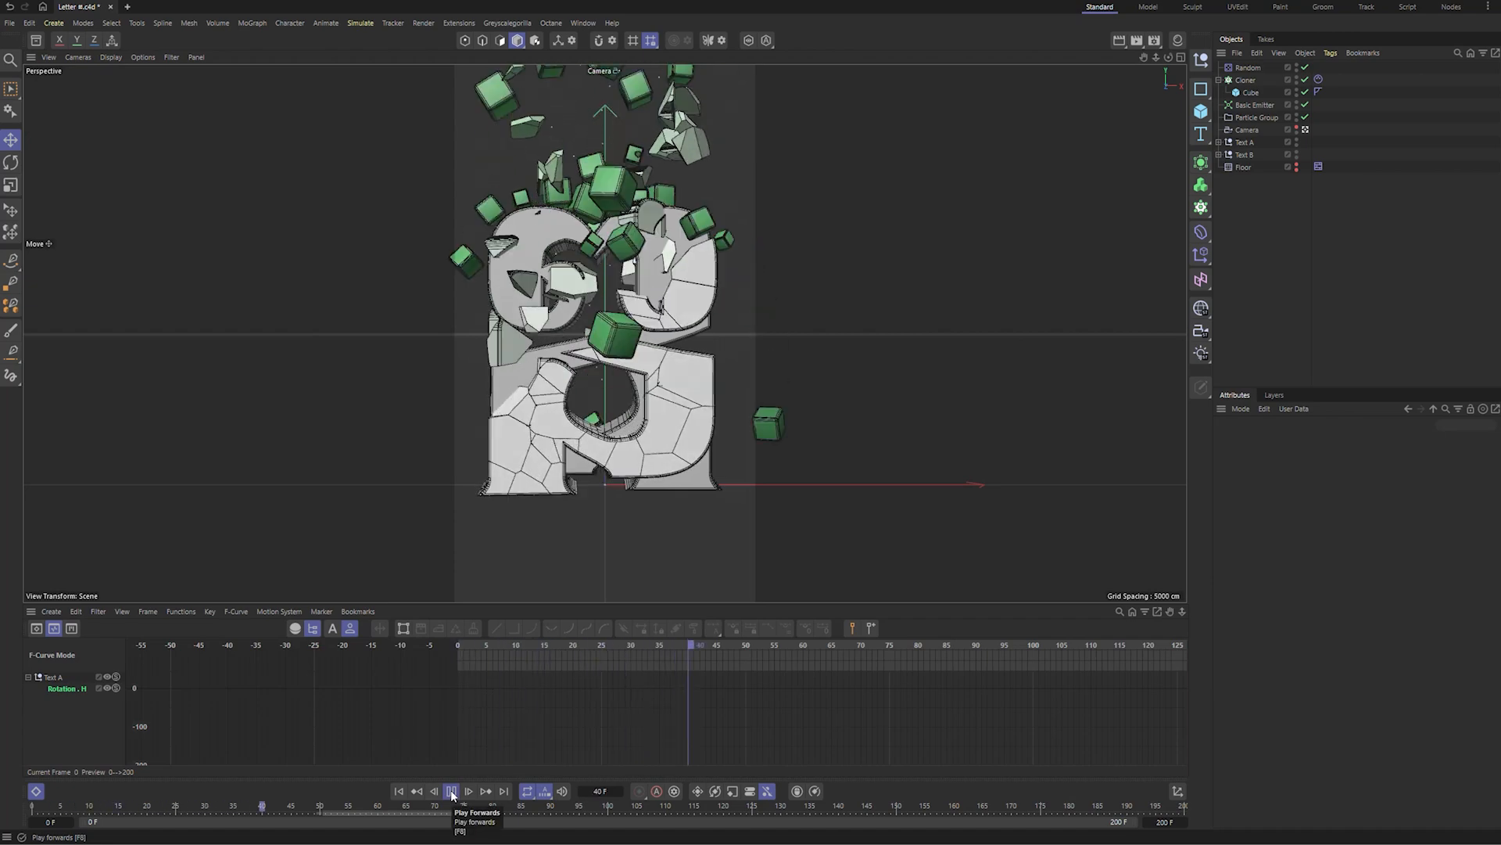
{"action": "left_click", "coordinate": [453, 792]}
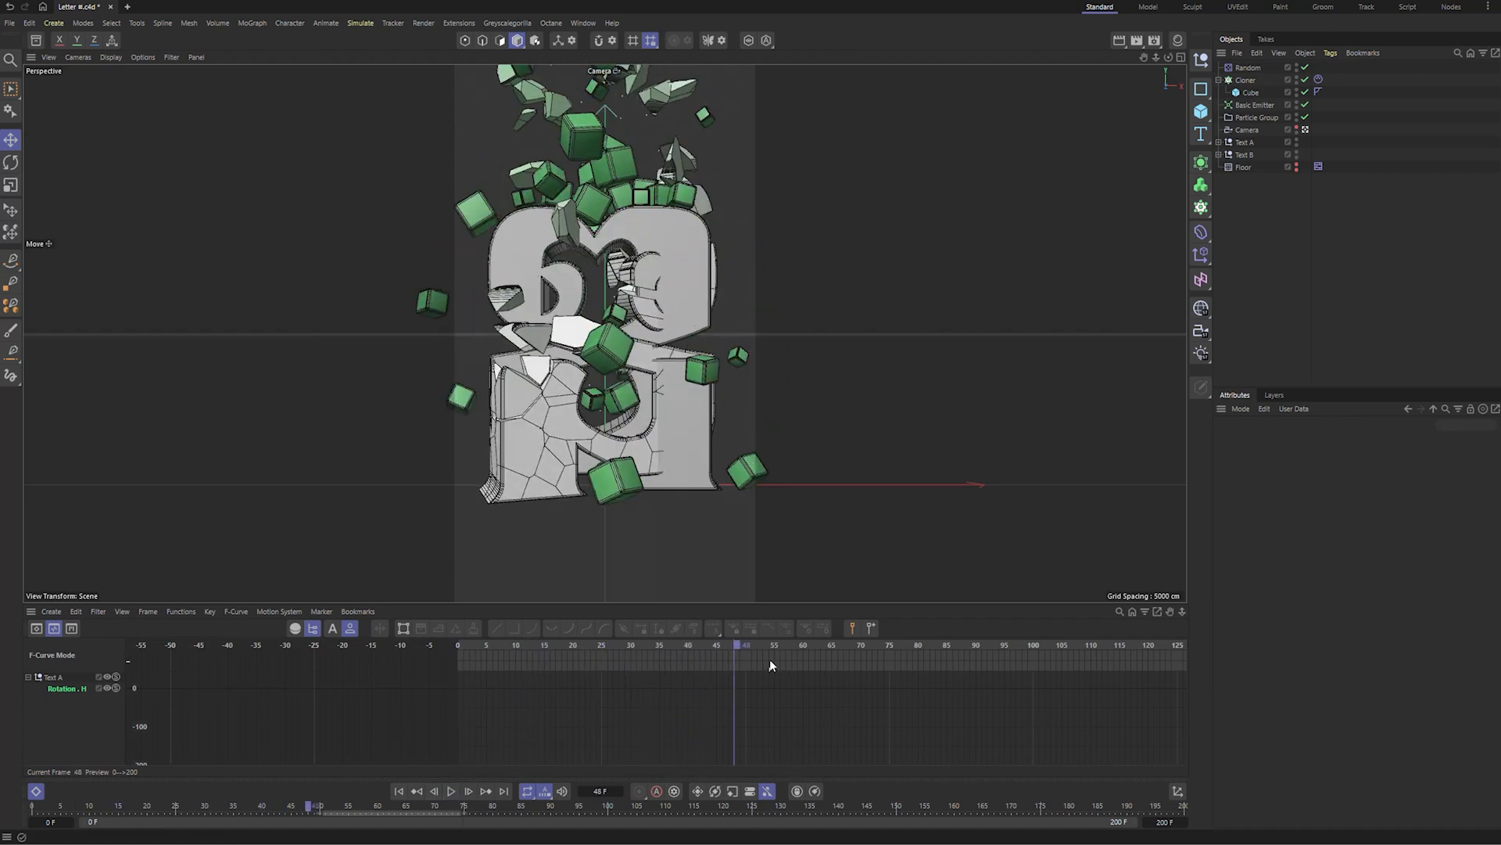
- Go to frame 80 and add a Display tag to Text A
{"action": "left_click", "coordinate": [1244, 146]}
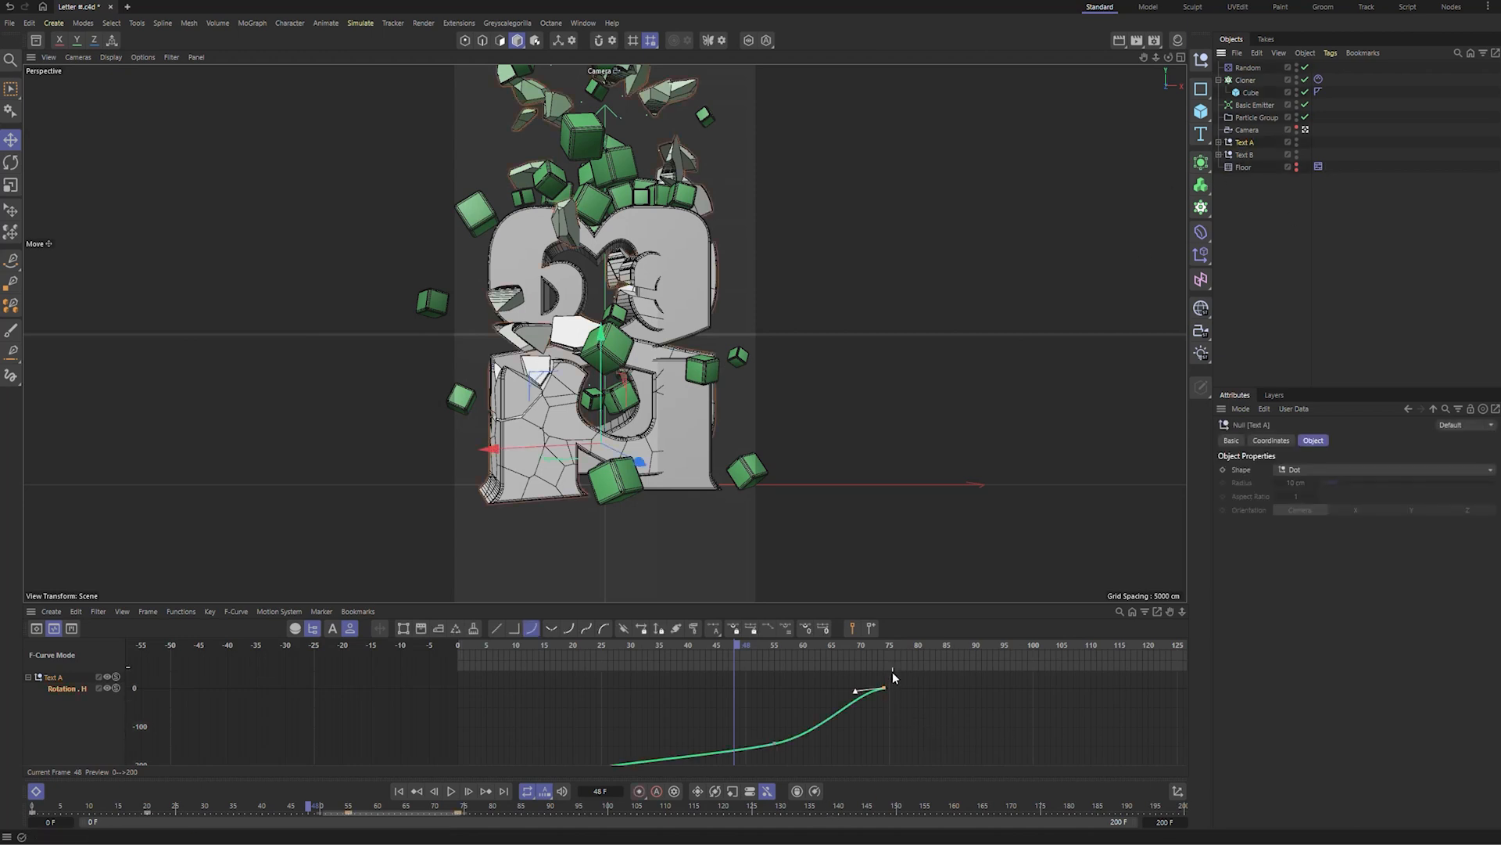
{"action": "left_click_drag", "start_coordinate": [551, 814], "coordinate": [495, 811]}
{"action": "right_click", "coordinate": [1249, 146]}
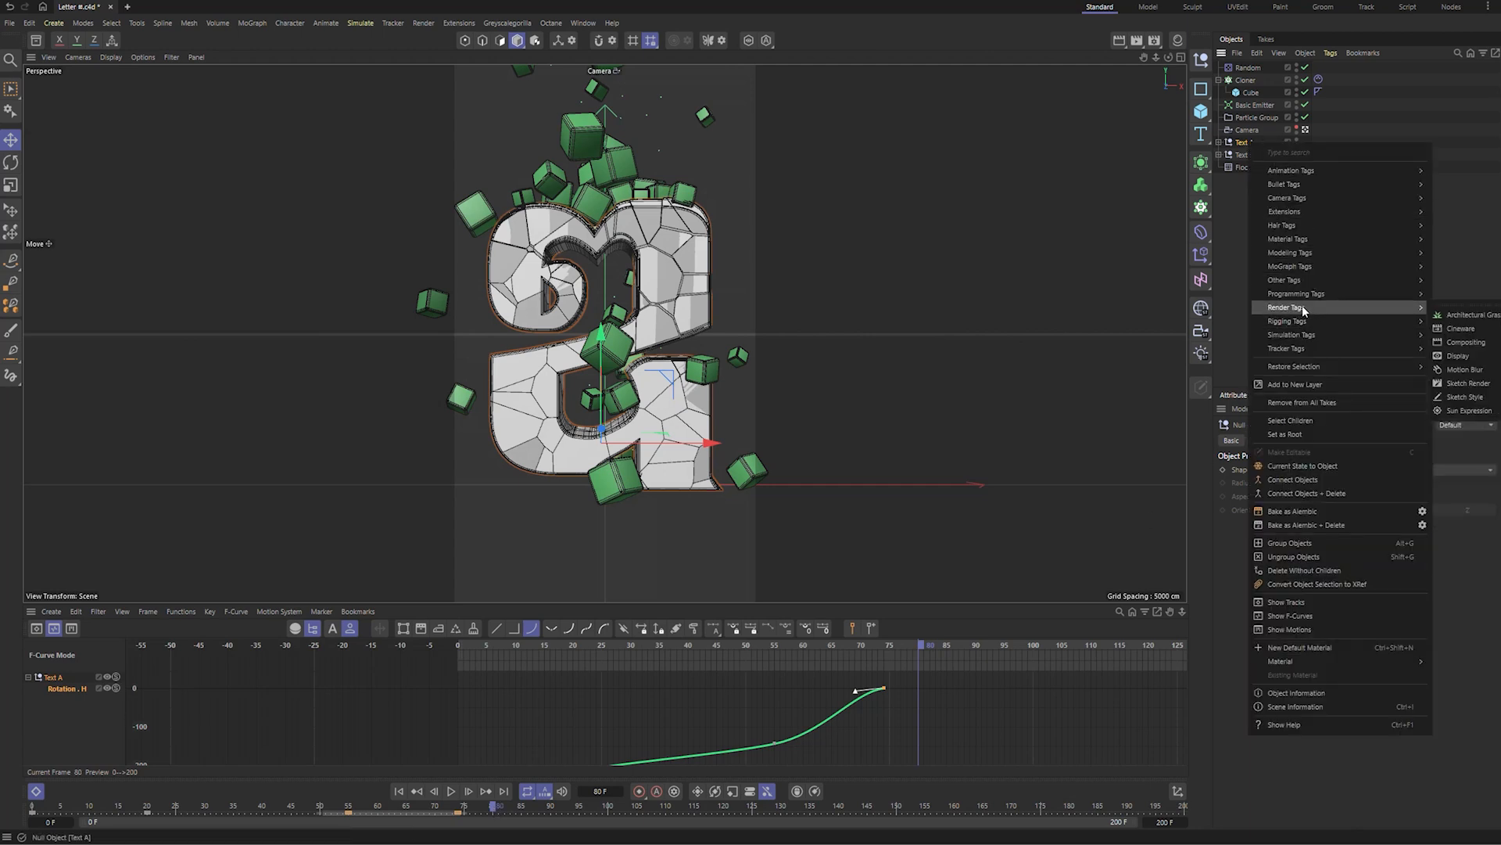
{"action": "mouse_move", "coordinate": [1340, 305]}
{"action": "left_click", "coordinate": [1458, 356]}
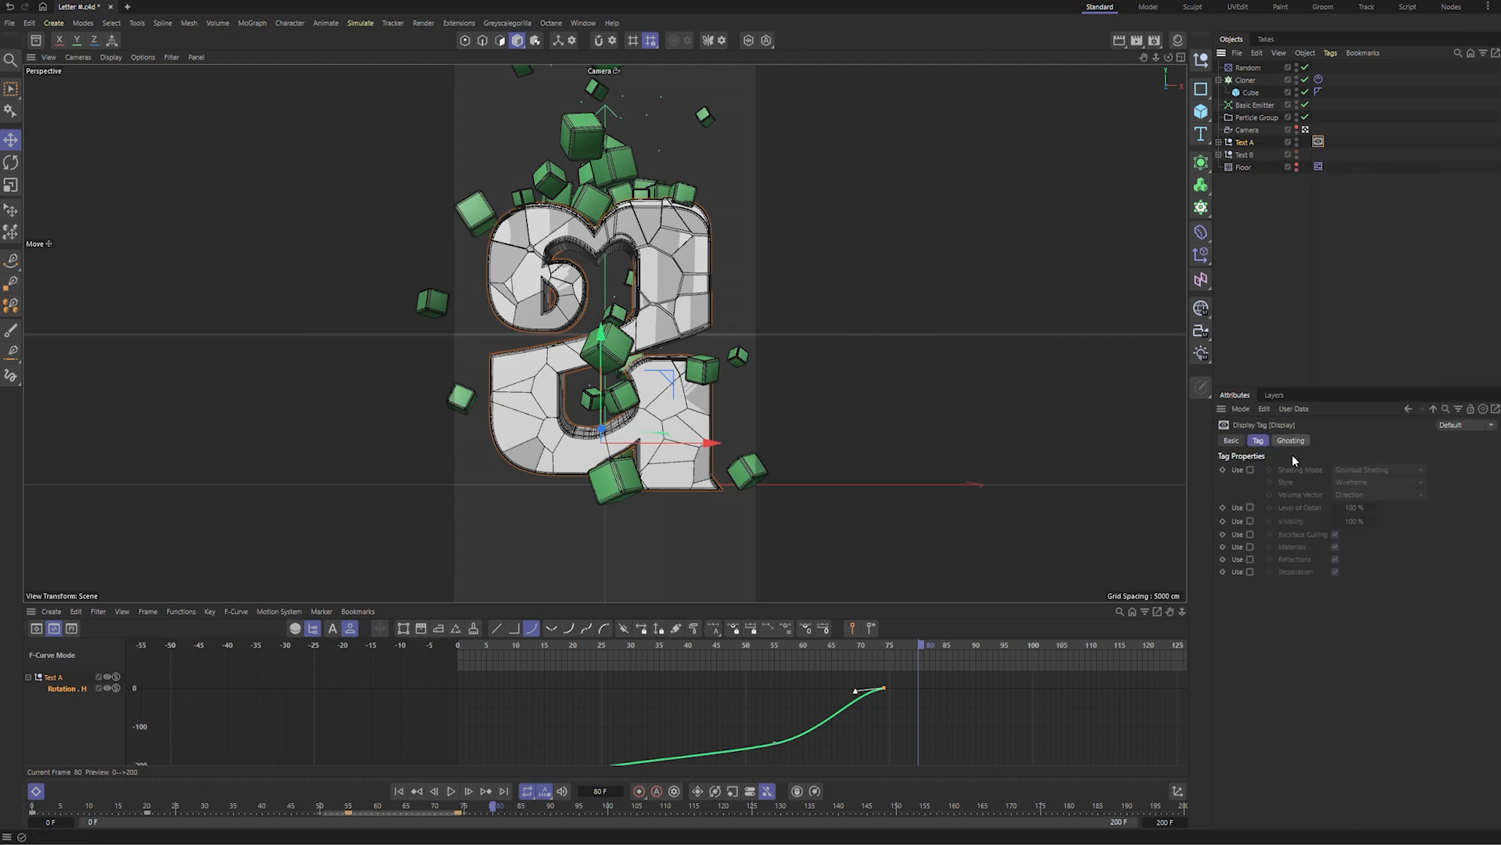
- Enable Visibility on Text A's Display tag and keyframe it at 100% on frame 80 and 0% on frame 81
{"action": "left_click", "coordinate": [1250, 521]}
{"action": "left_click", "coordinate": [469, 792]}
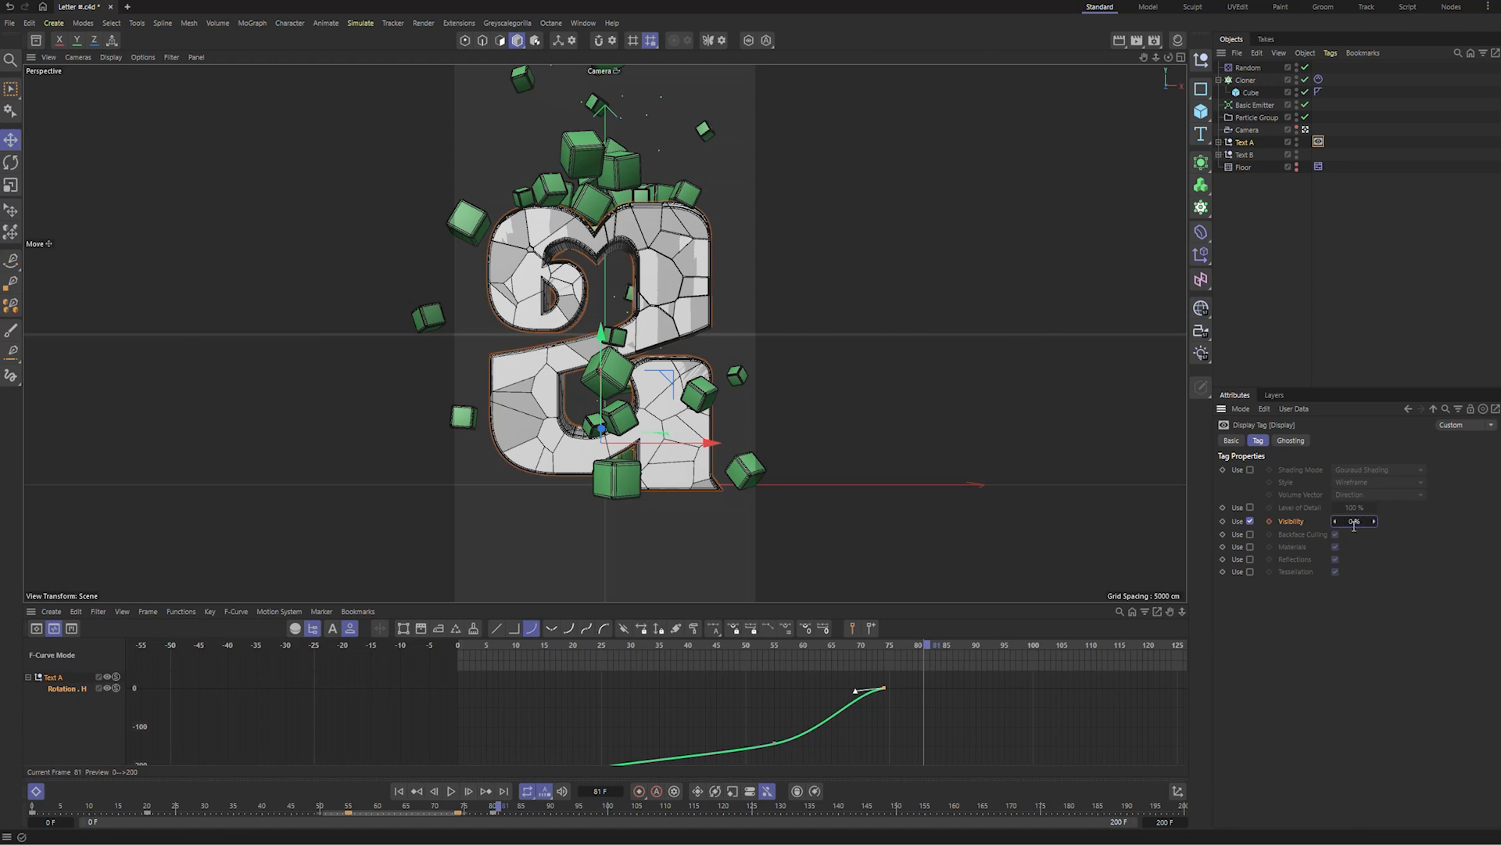
{"action": "key", "text": "Return"}
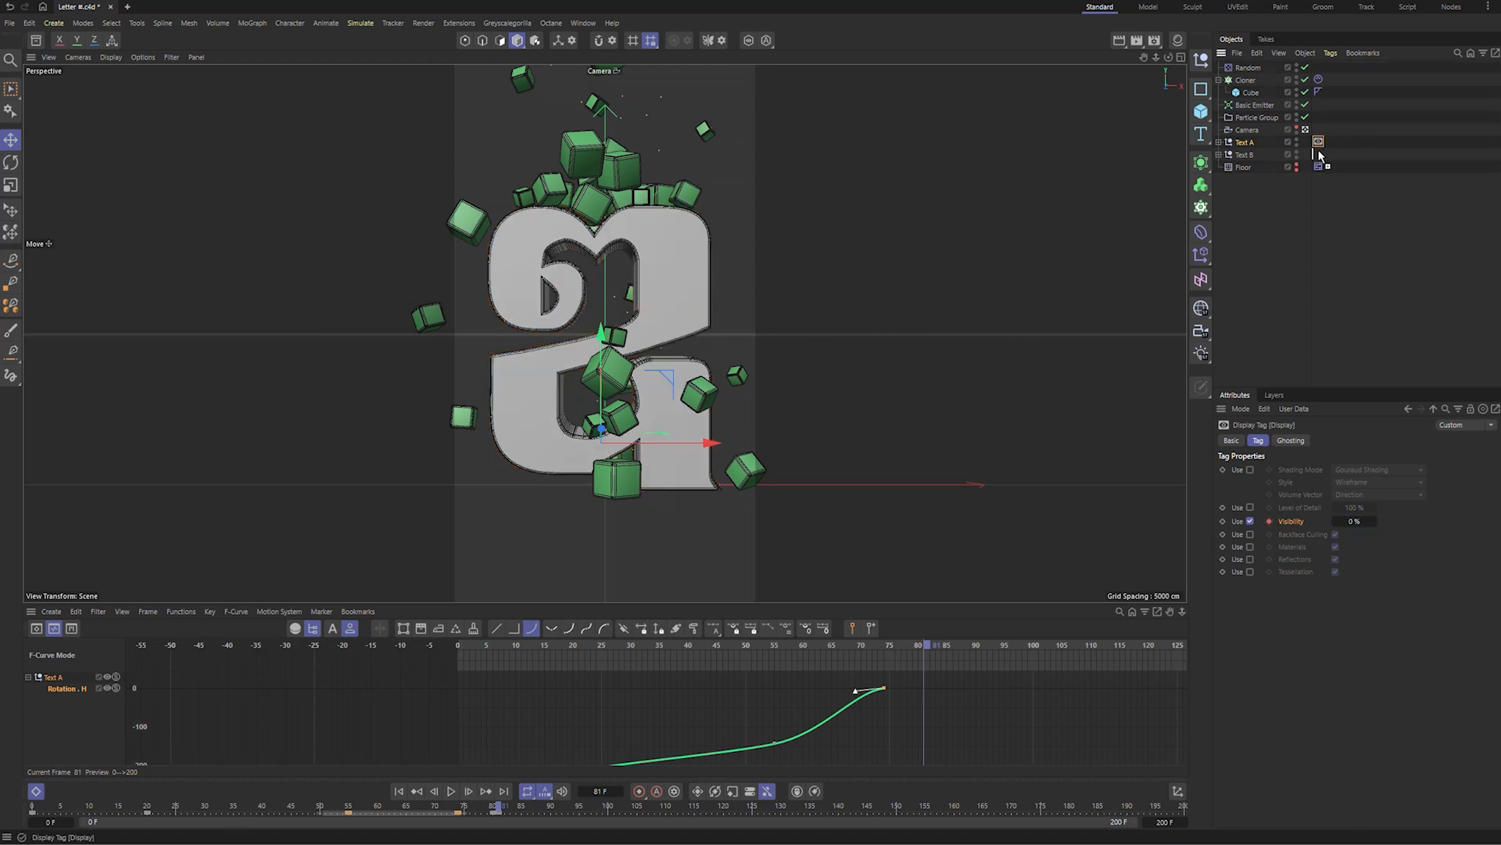
- Copy Text A's Display tag to Text B and keyframe its Visibility at 100% on frame 81
{"action": "left_click_drag", "start_coordinate": [1320, 156], "coordinate": [1320, 157], "text": "ctrl"}
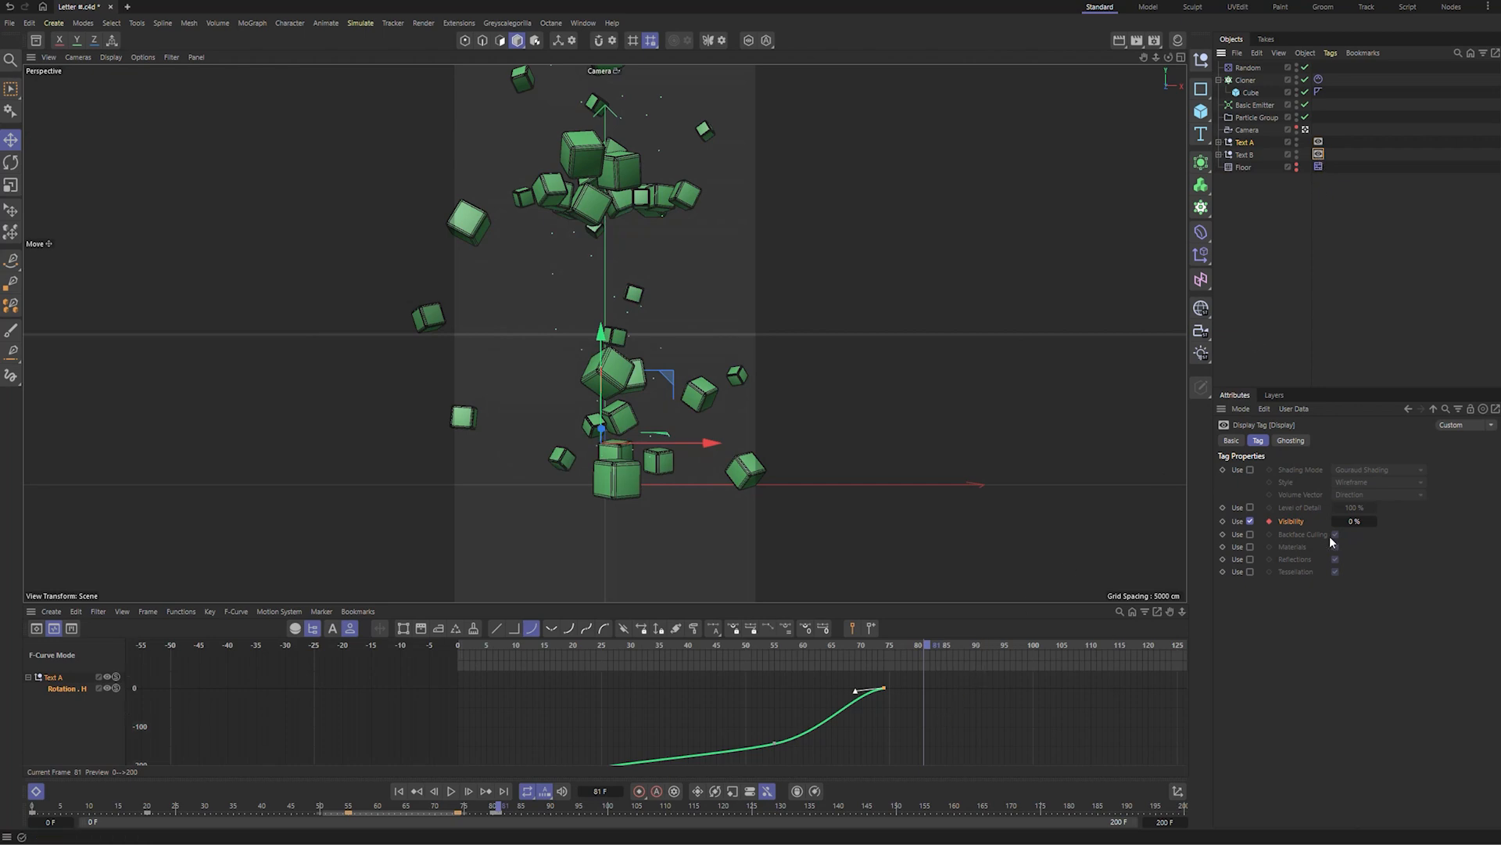
{"action": "type", "text": "100"}
{"action": "key", "text": "Return"}
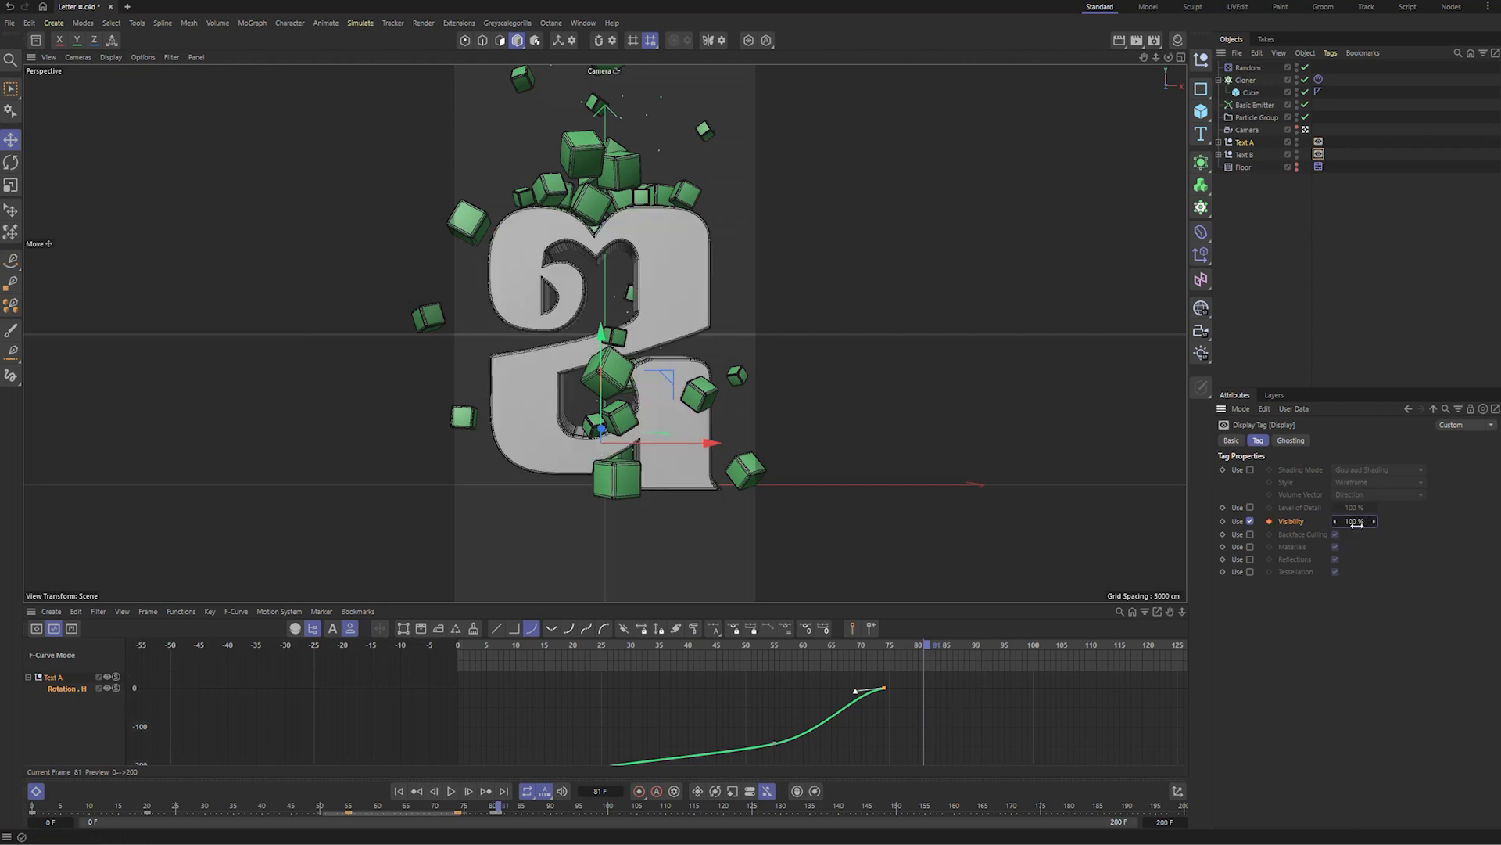
{"action": "left_click", "coordinate": [1270, 521]}
- Go back to frame 80 and keyframe the Visibility of Text B's Display tag at 0%
{"action": "left_click", "coordinate": [435, 791]}
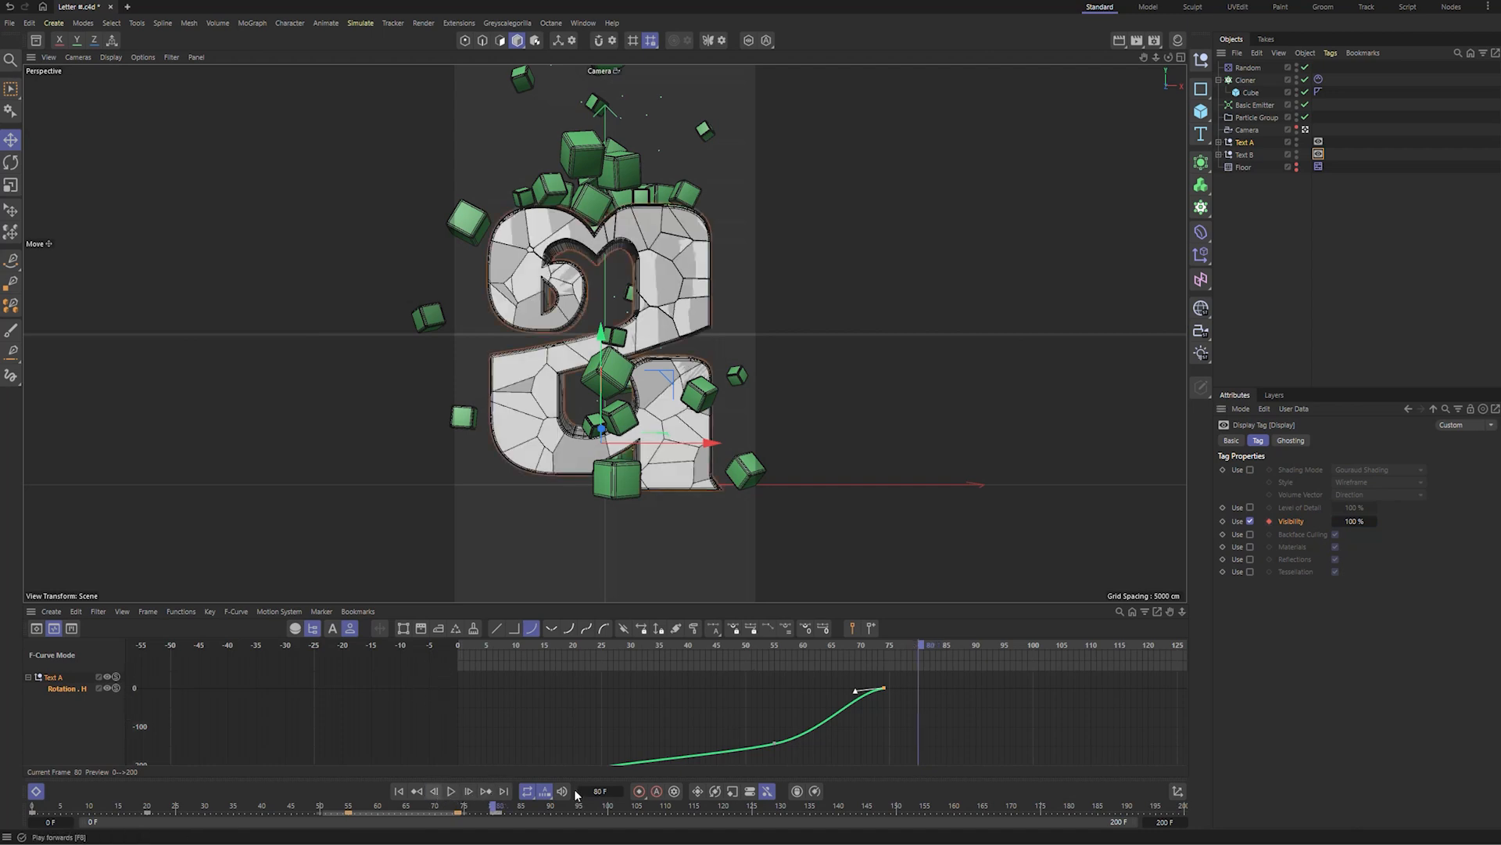
{"action": "left_click", "coordinate": [1353, 522]}
{"action": "type", "text": "0"}
{"action": "key", "text": "Return"}
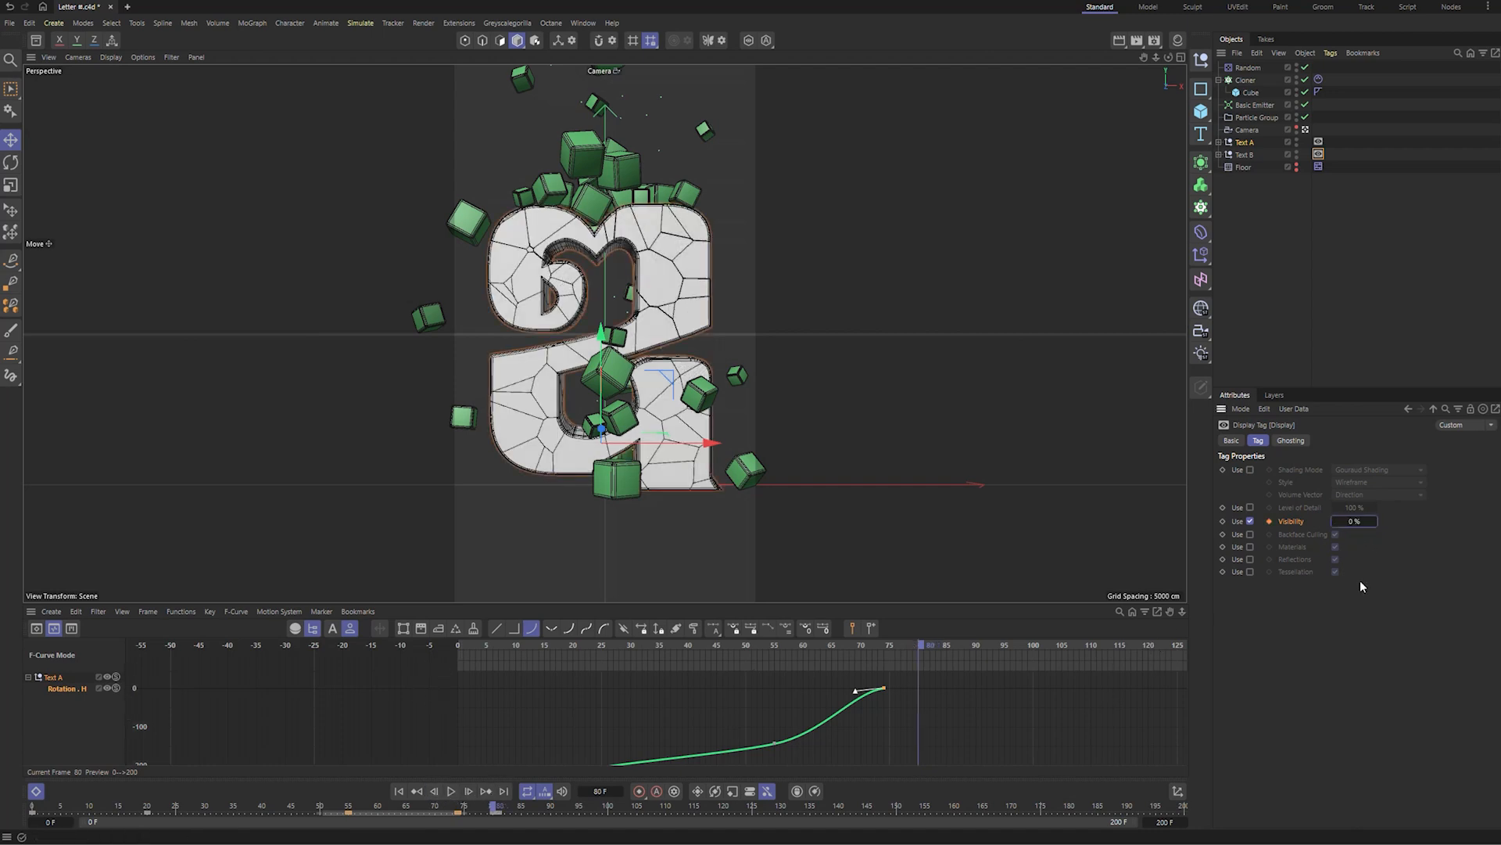
{"action": "left_click", "coordinate": [1269, 521]}
- Set the Basic Emitter's Start Frame to 80 F and play the animation from the first frame with nothing selected
{"action": "left_click", "coordinate": [1259, 106]}
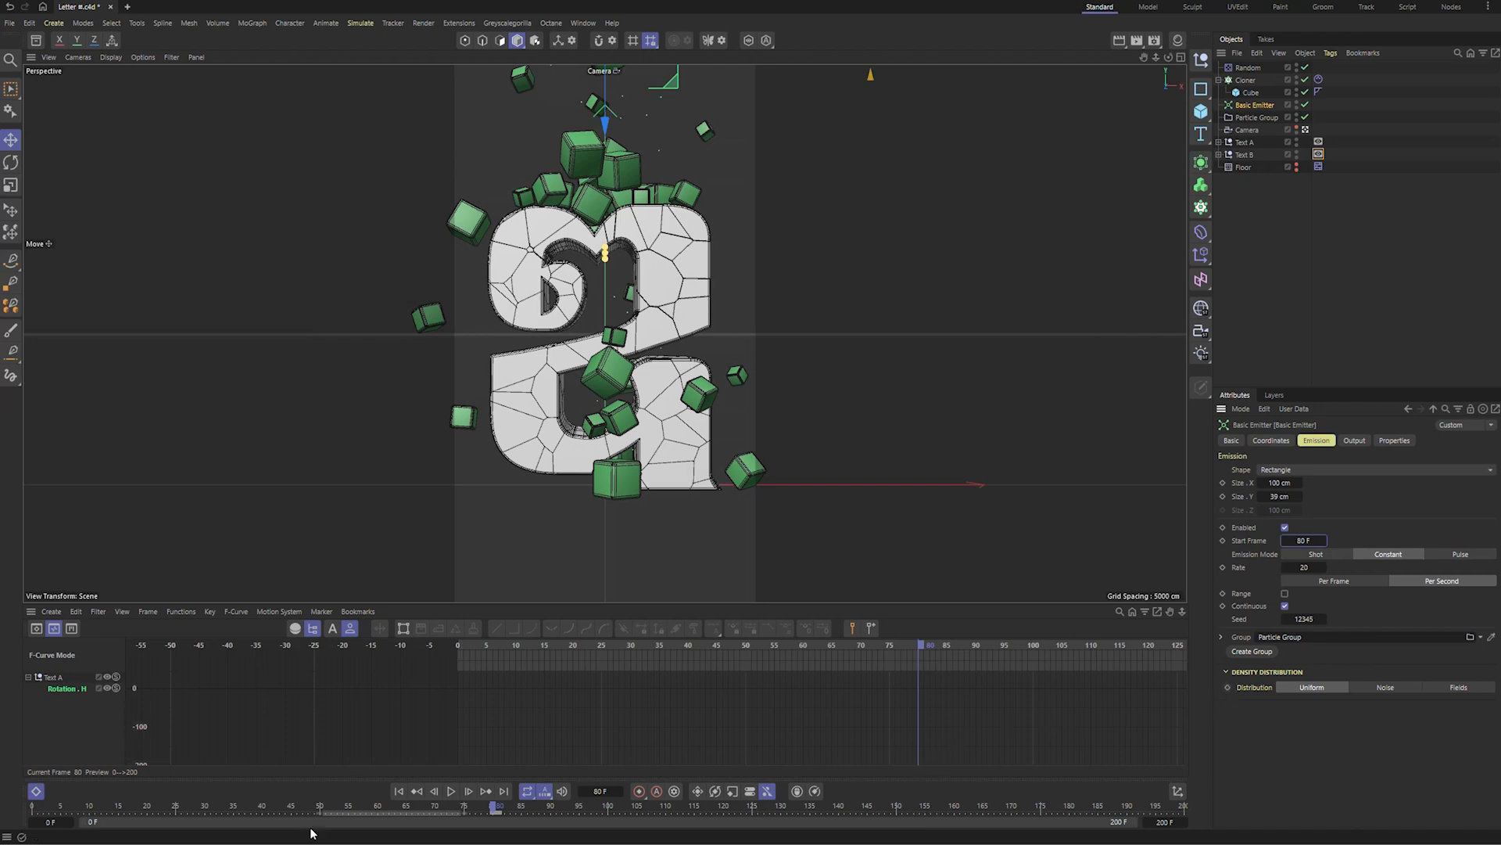
{"action": "left_click", "coordinate": [398, 791]}
{"action": "left_click", "coordinate": [451, 790]}
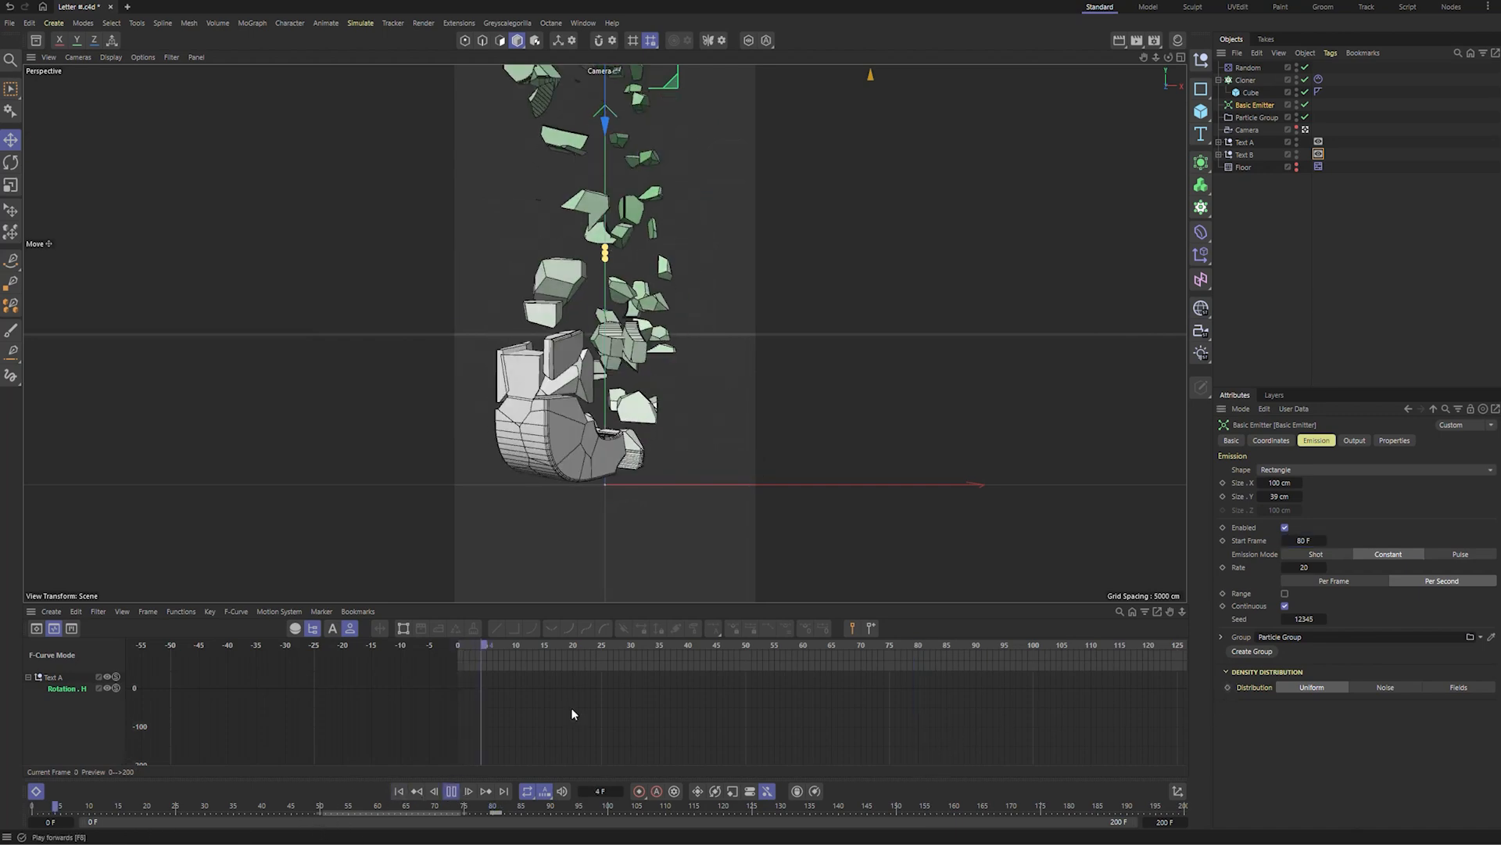
{"action": "left_click", "coordinate": [1277, 245]}
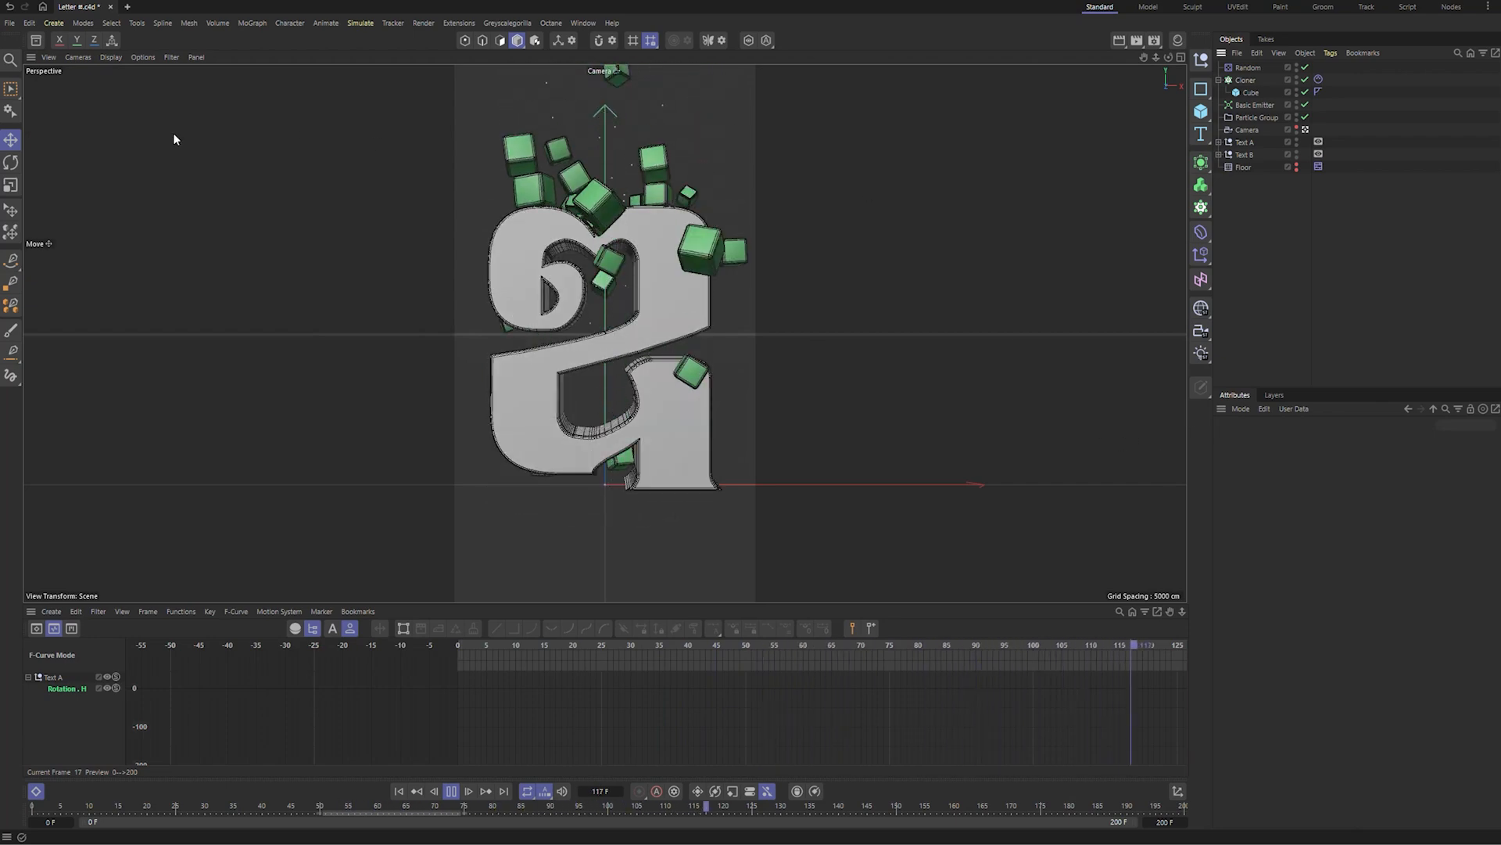
- Display the viewport in Gouraud Shading without lines and create a new material in the Material Manager
{"action": "left_click", "coordinate": [110, 62]}
{"action": "left_click", "coordinate": [144, 92]}
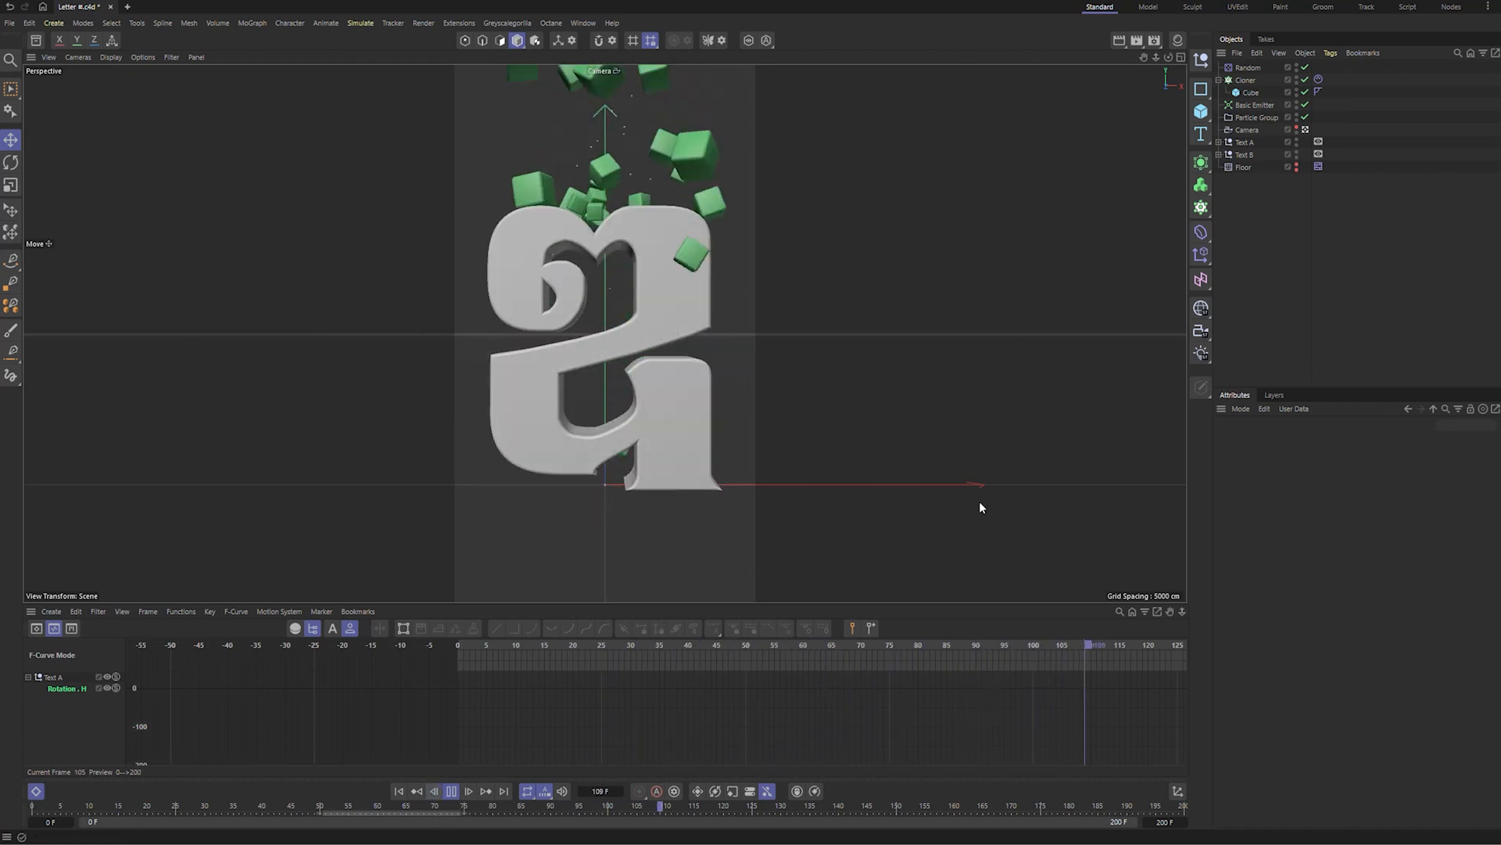
{"action": "left_click", "coordinate": [1178, 40]}
{"action": "double_click", "coordinate": [1149, 134]}
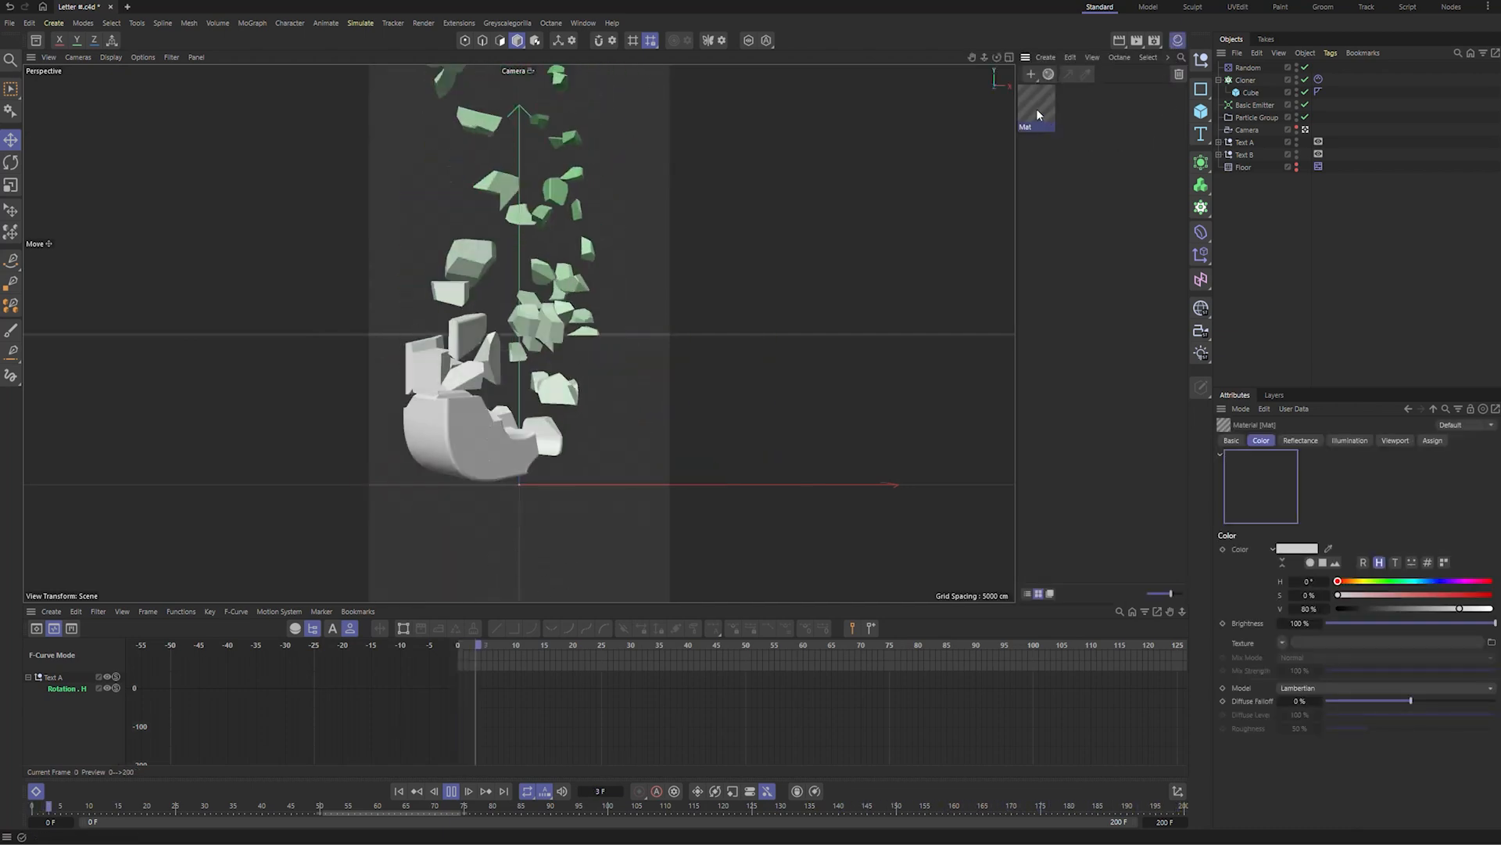
- Pause the playback, apply the Mat material to Text A and Text B, and resume playing
{"action": "left_click", "coordinate": [450, 792]}
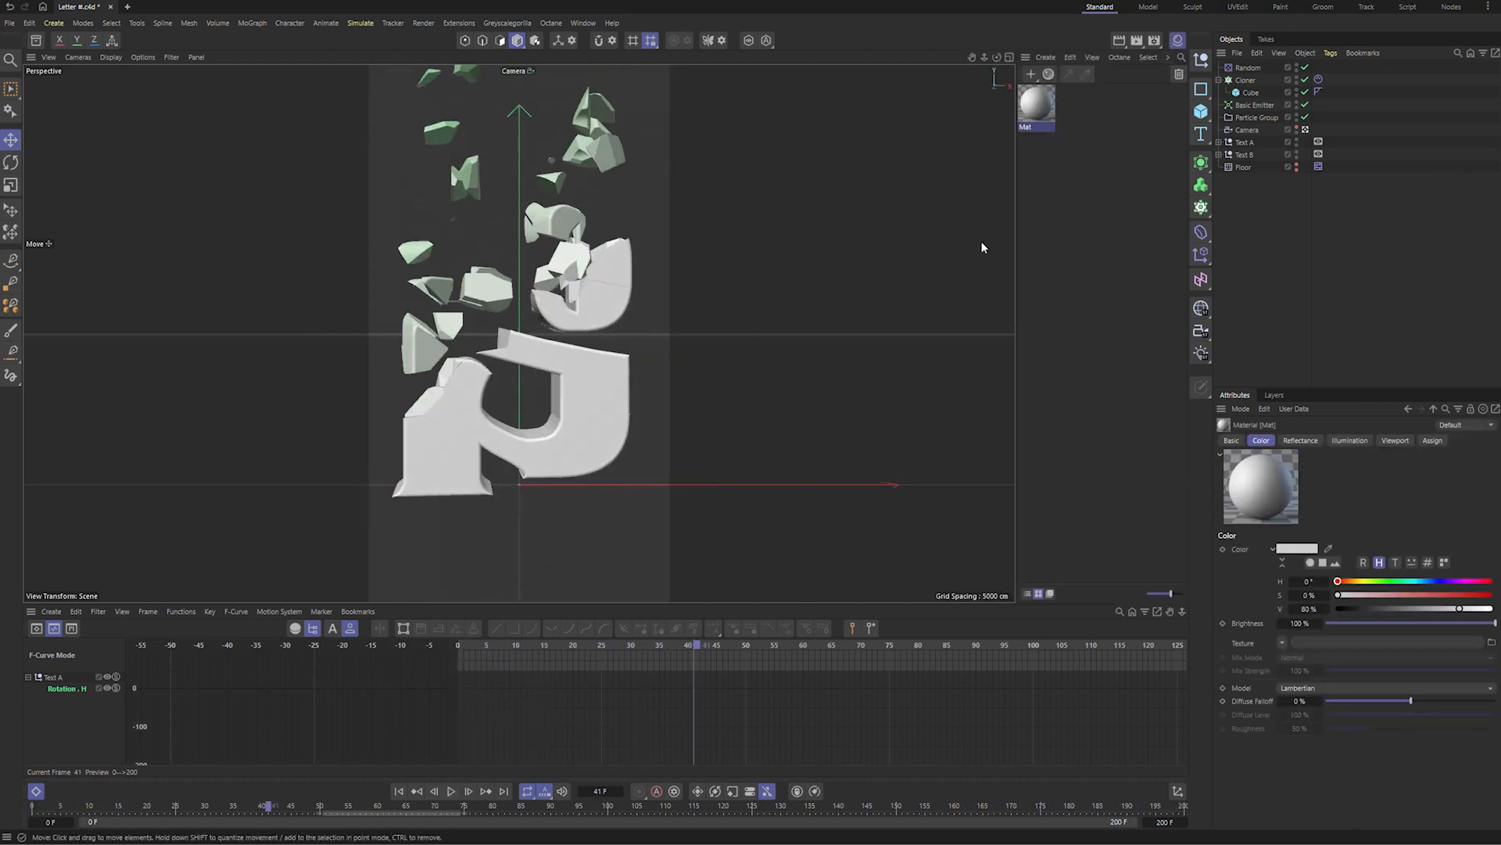
{"action": "left_click_drag", "start_coordinate": [1245, 159], "coordinate": [1245, 144]}
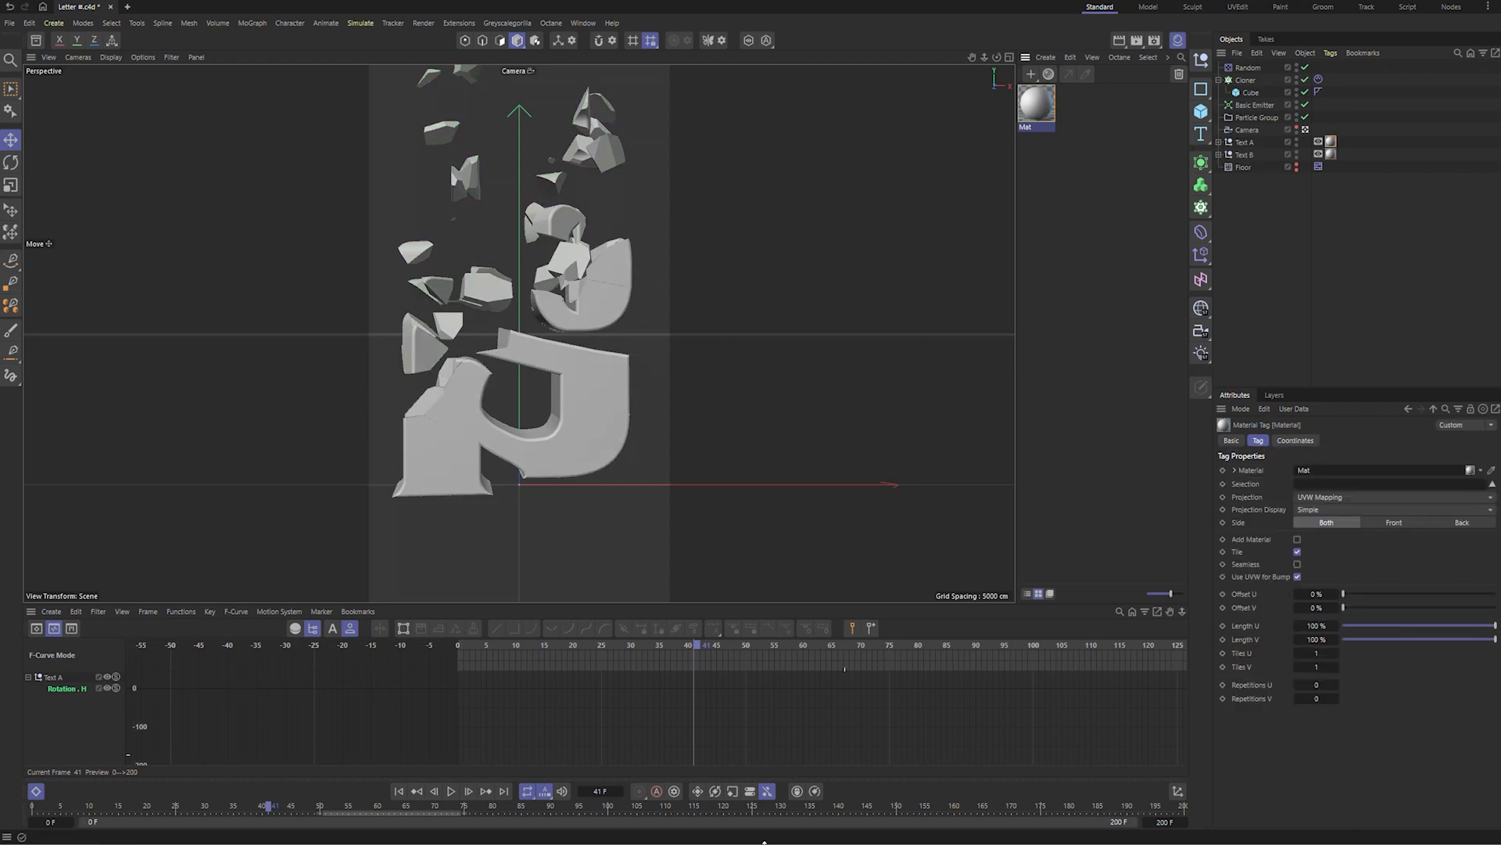
{"action": "left_click", "coordinate": [451, 791]}
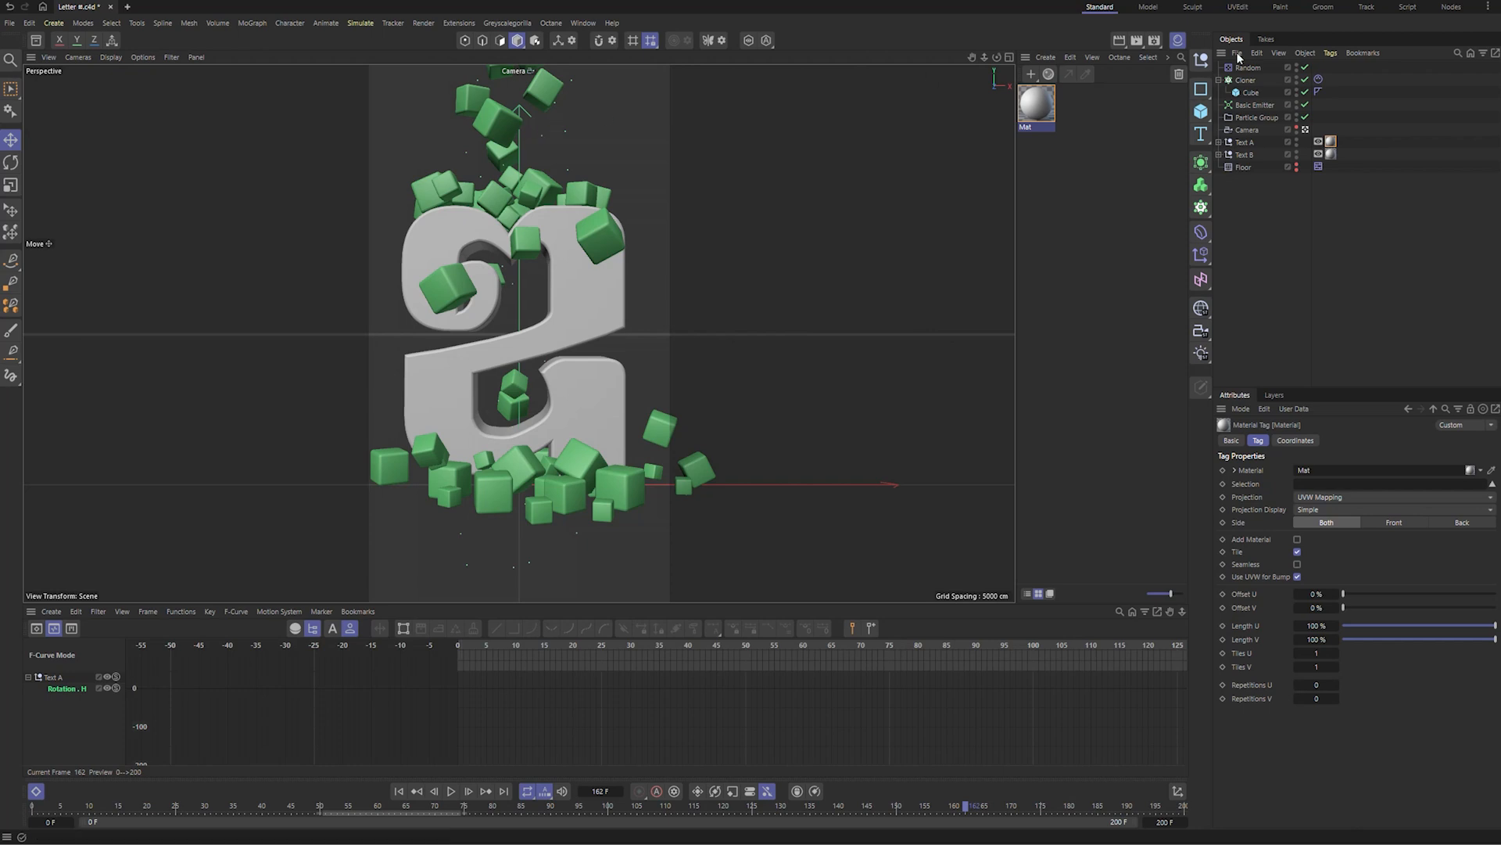
- Hide the Basic Emitter and Particle Group in the viewport and replay the animation from the first frame with nothing selected
{"action": "left_click", "coordinate": [1256, 105]}
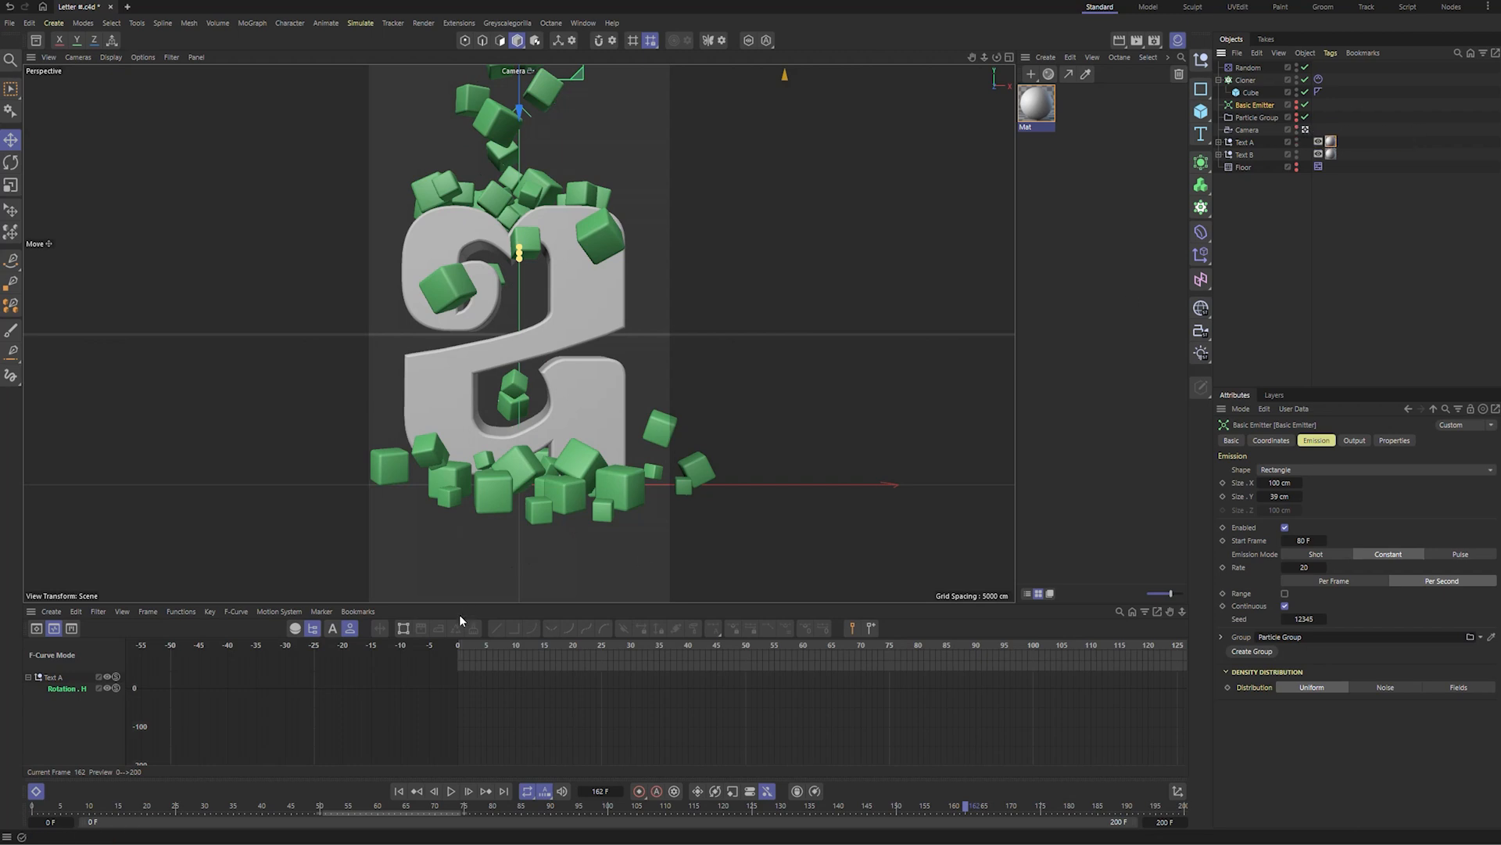
{"action": "left_click", "coordinate": [399, 792]}
{"action": "left_click", "coordinate": [452, 791]}
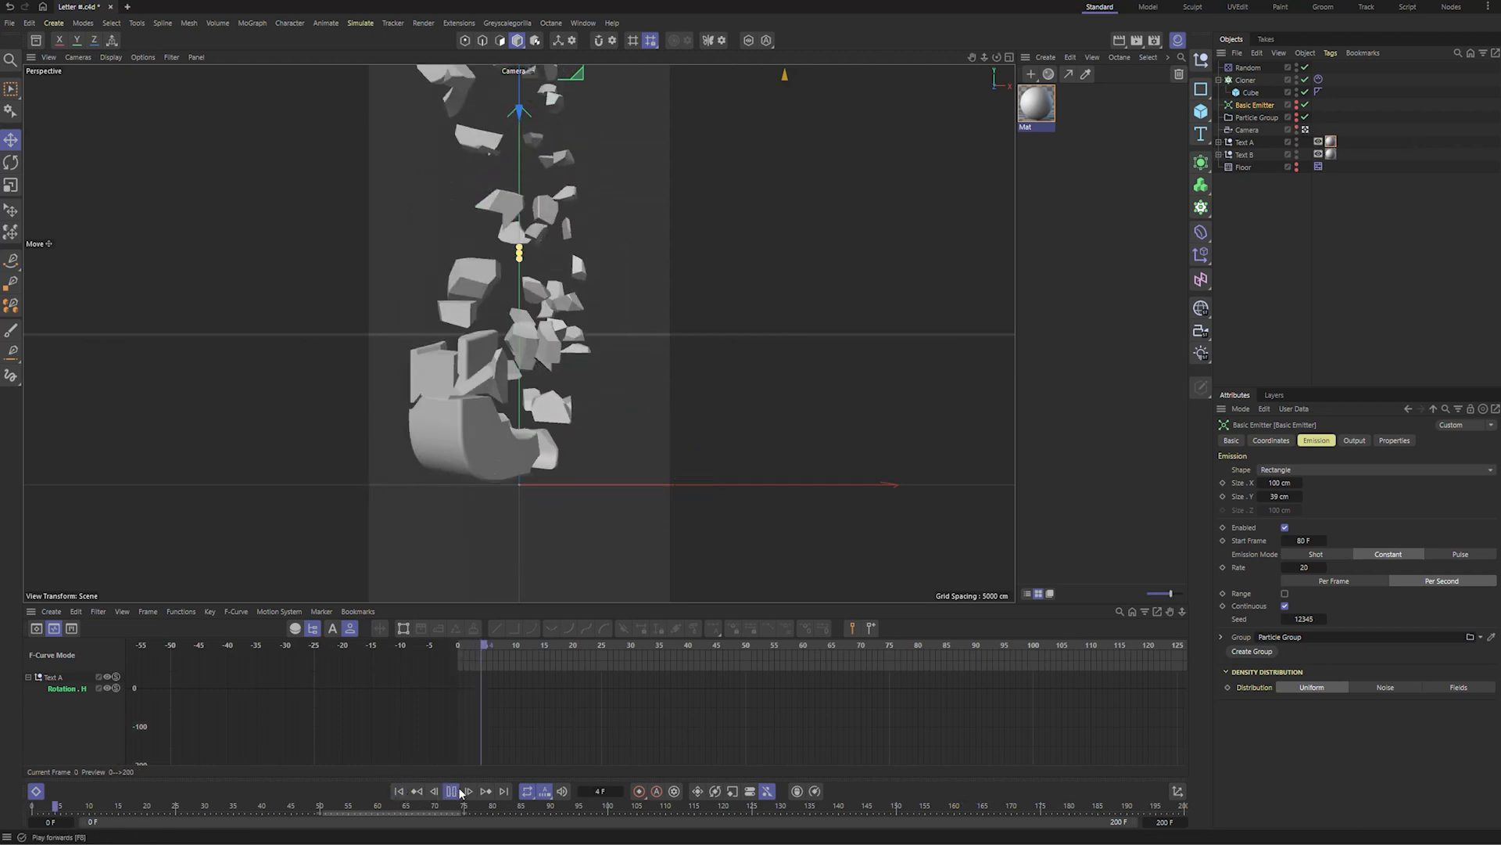
{"action": "left_click", "coordinate": [1261, 293]}
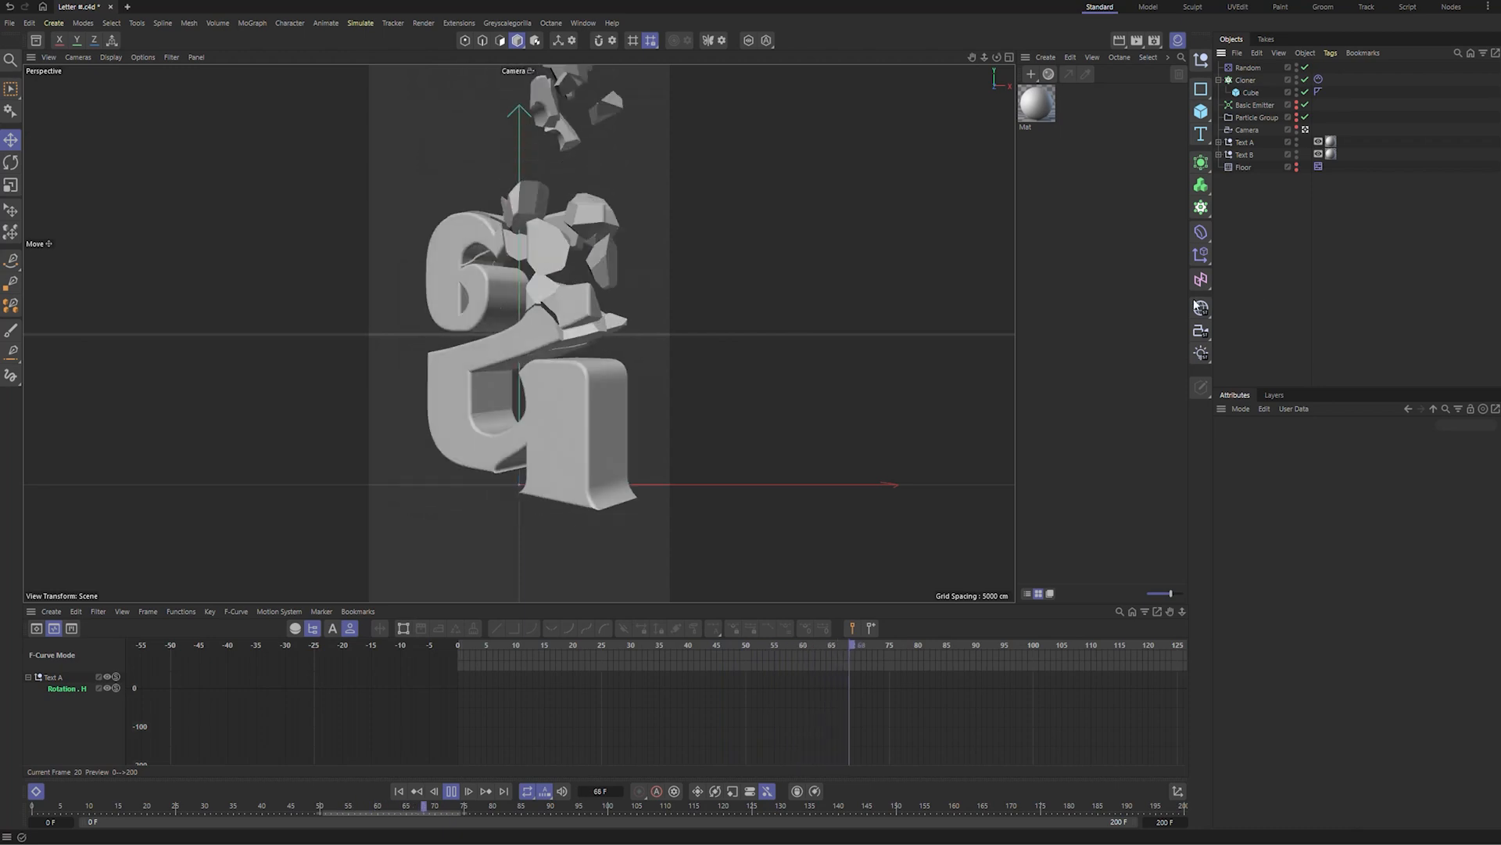